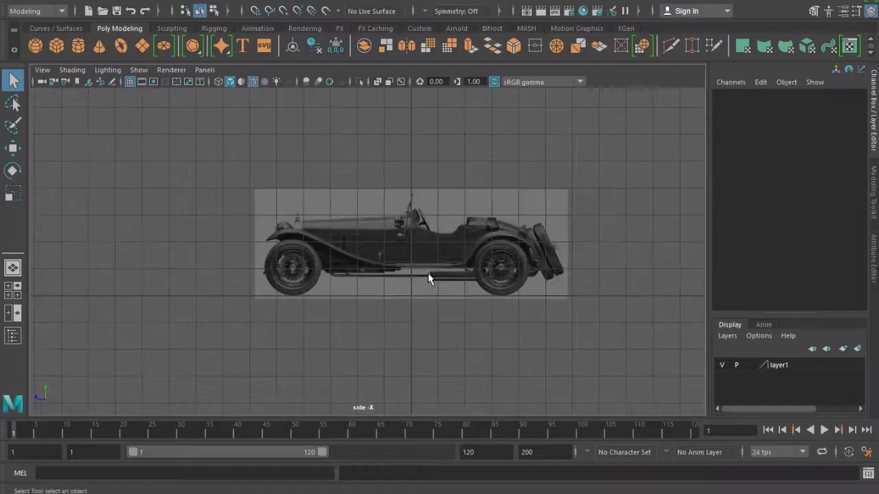
Zoom in on the vintage car in the side-view reference image
{"action": "scroll", "coordinate": [428, 272], "scroll_direction": "up", "scroll_amount": 3}
{"action": "scroll", "coordinate": [421, 274], "scroll_direction": "up", "scroll_amount": 3}
{"action": "scroll", "coordinate": [394, 268], "scroll_direction": "up", "scroll_amount": 2}
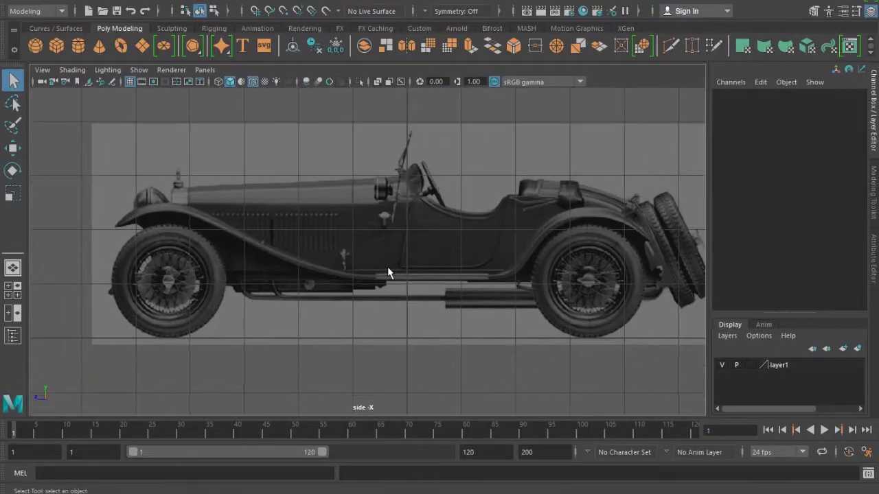
Create a polygon cube and move it up onto the car's body
{"action": "left_click", "coordinate": [56, 47]}
{"action": "middle_click_drag", "start_coordinate": [361, 310], "coordinate": [436, 319], "text": "alt"}
{"action": "key", "text": "w"}
{"action": "mouse_move", "coordinate": [458, 333]}
{"action": "left_mouse_down"}
{"action": "mouse_move", "coordinate": [393, 232]}
{"action": "mouse_move", "coordinate": [424, 248]}
{"action": "left_mouse_up"}
{"action": "scroll", "coordinate": [426, 249], "scroll_direction": "up", "scroll_amount": 2}
Set the cube's width, height and depth subdivisions to 2
{"action": "key", "text": "F9"}
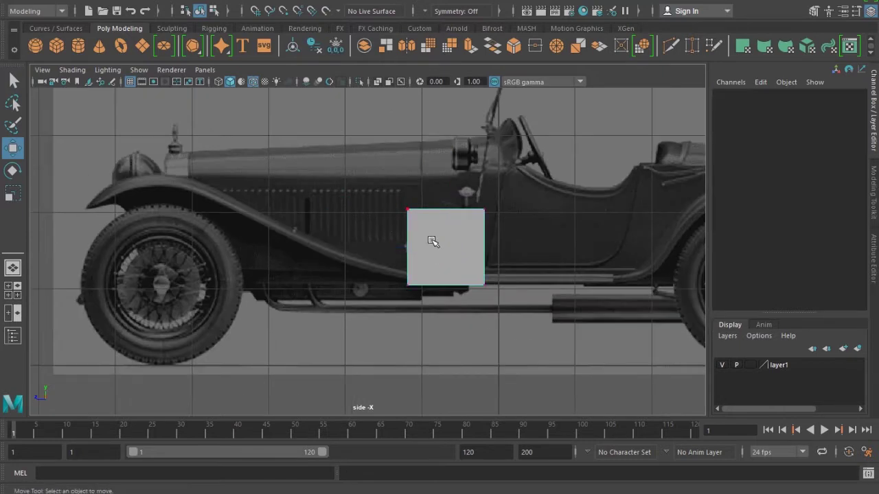
{"action": "key", "text": "ctrl+z"}
{"action": "left_click", "coordinate": [752, 232]}
{"action": "left_click_drag", "start_coordinate": [837, 270], "coordinate": [840, 277]}
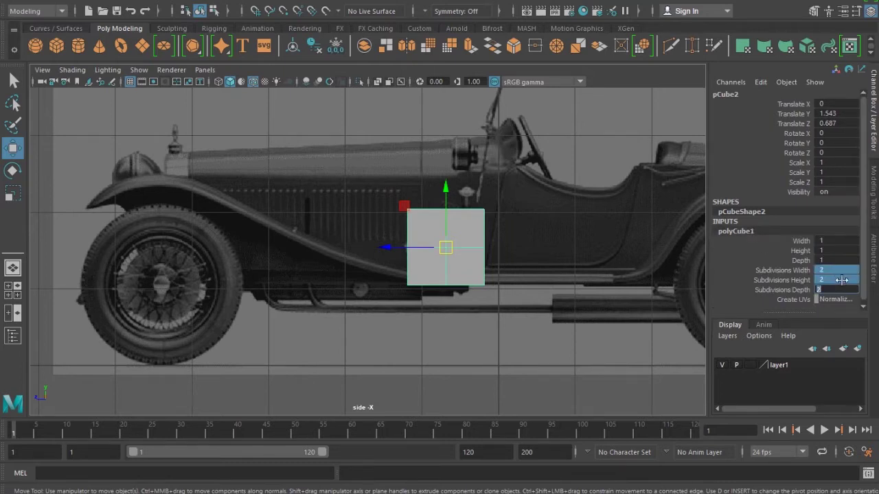
{"action": "key", "text": "Return"}
{"action": "key", "text": "F9"}
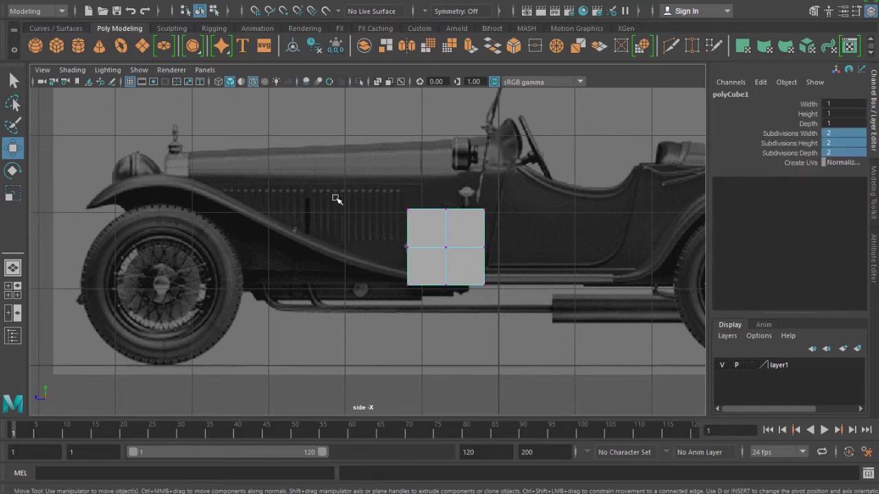
Raise the cube's upper vertices toward the bonnet line and nudge the middle-right vertex rearward
{"action": "left_click_drag", "start_coordinate": [523, 280], "coordinate": [396, 199]}
{"action": "left_click_drag", "start_coordinate": [446, 175], "coordinate": [469, 155]}
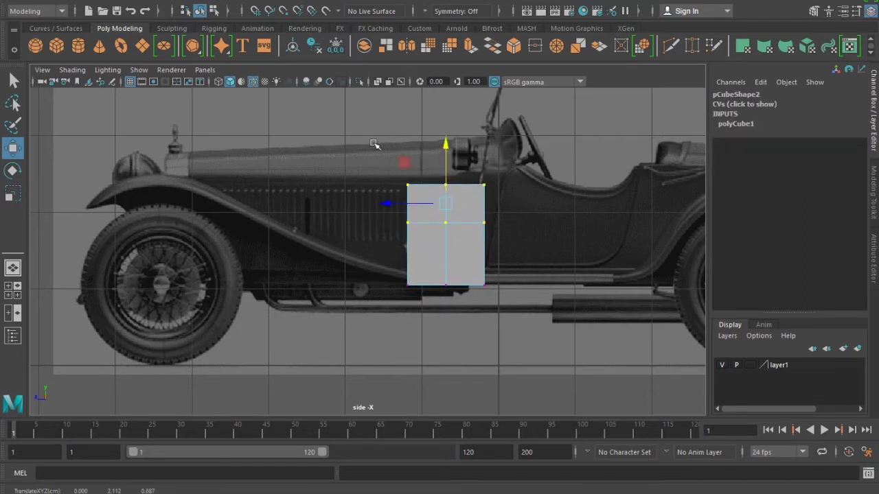
{"action": "left_click_drag", "start_coordinate": [448, 115], "coordinate": [451, 81]}
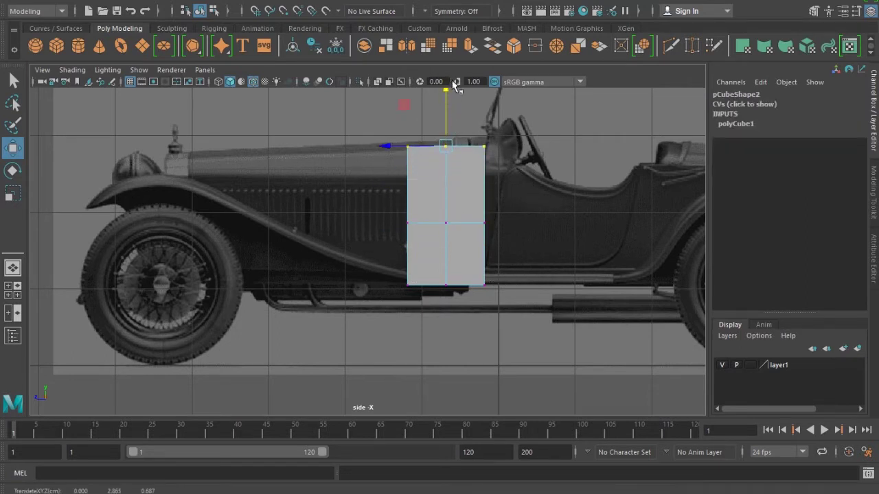
{"action": "mouse_move", "coordinate": [494, 166]}
{"action": "left_mouse_down"}
{"action": "mouse_move", "coordinate": [483, 146]}
{"action": "mouse_move", "coordinate": [494, 131]}
{"action": "left_mouse_up"}
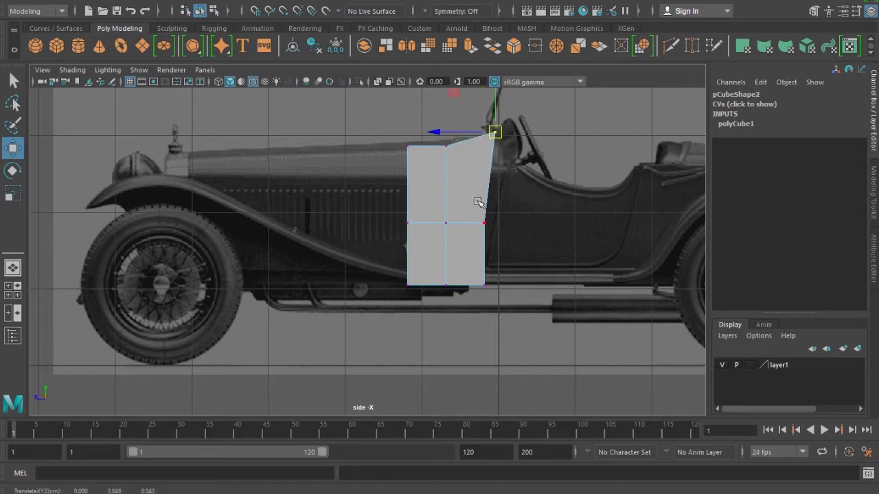
{"action": "left_click", "coordinate": [484, 222]}
{"action": "left_click_drag", "start_coordinate": [484, 218], "coordinate": [490, 215]}
Straighten the top and pull the mid-left and bottom-left vertices forward to the radiator
{"action": "left_click", "coordinate": [446, 145]}
{"action": "left_click_drag", "start_coordinate": [447, 144], "coordinate": [193, 154]}
{"action": "left_click", "coordinate": [407, 146]}
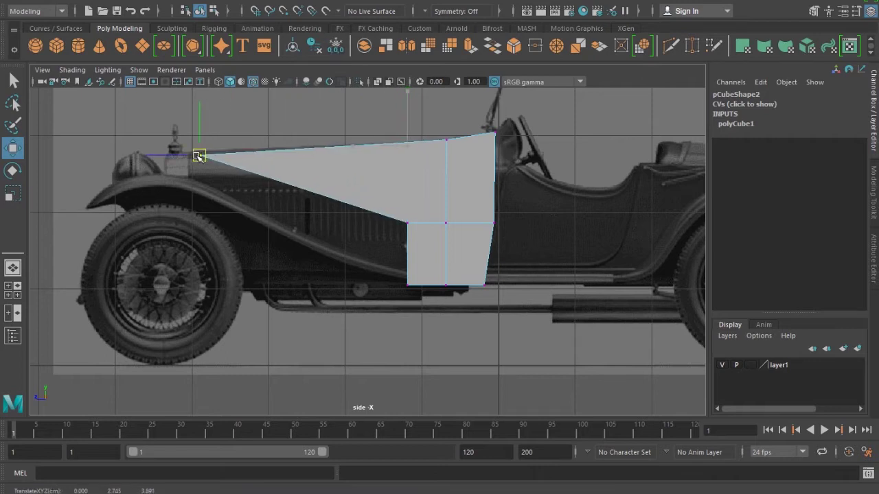
{"action": "left_click", "coordinate": [407, 222]}
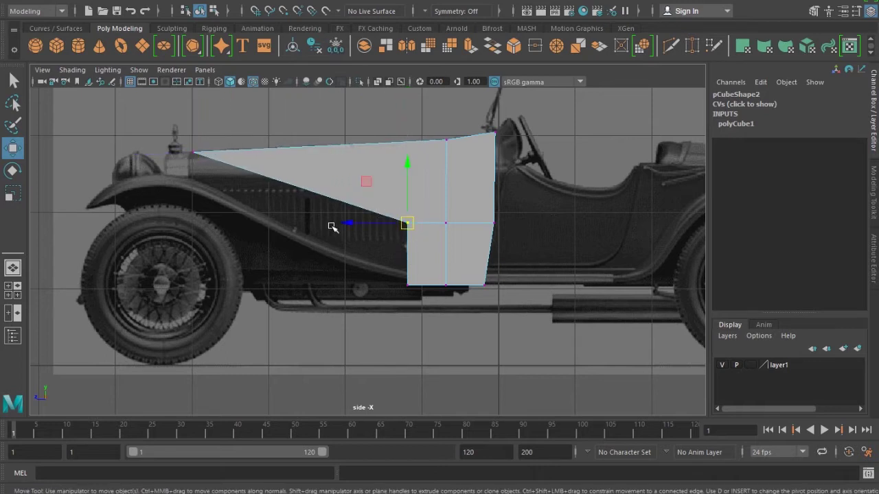
{"action": "left_click_drag", "start_coordinate": [345, 222], "coordinate": [131, 232]}
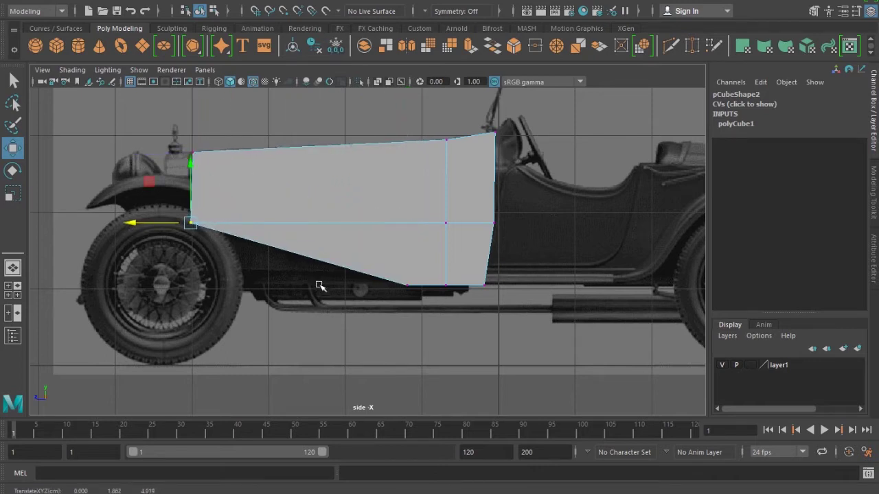
{"action": "left_click", "coordinate": [407, 284]}
{"action": "left_click_drag", "start_coordinate": [351, 290], "coordinate": [139, 299]}
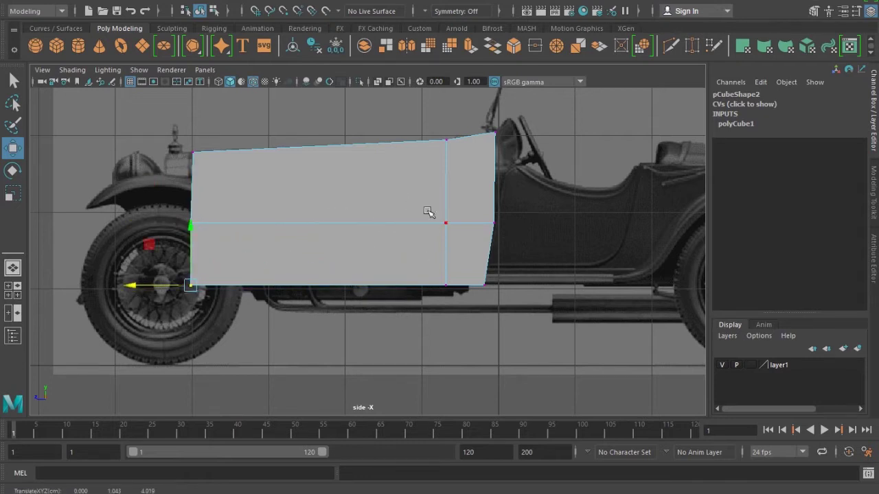
Show the model as wireframe and switch to the top view
{"action": "key", "text": "4"}
{"action": "scroll", "coordinate": [506, 288], "scroll_direction": "up", "scroll_amount": 1}
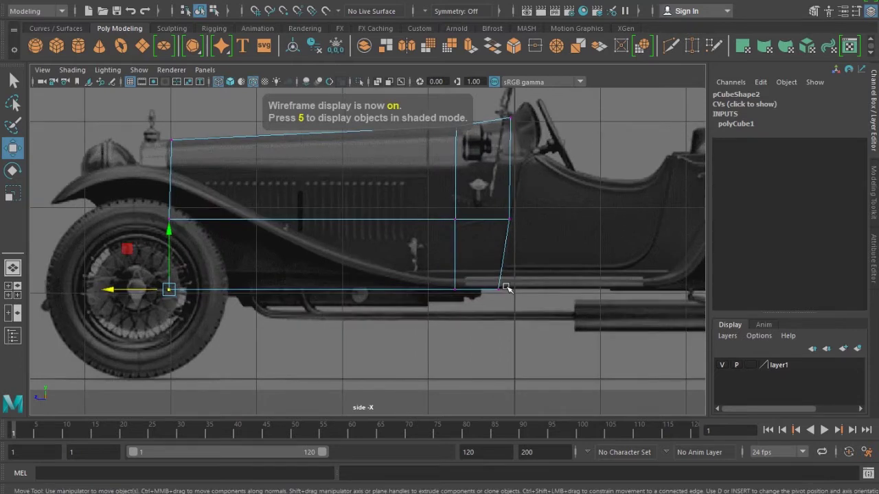
{"action": "key", "text": "space"}
{"action": "left_click_drag", "start_coordinate": [407, 291], "coordinate": [370, 275]}
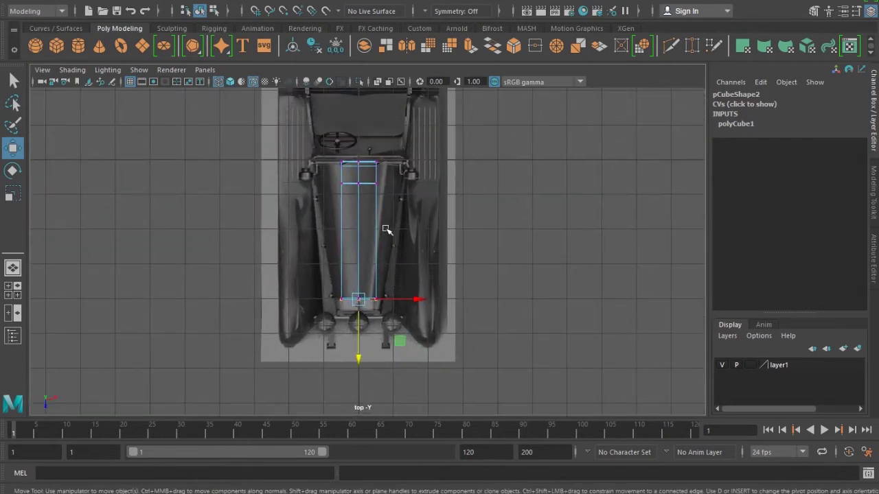
Turn on Object X symmetry and spread the vertex columns outward
{"action": "left_click_drag", "start_coordinate": [367, 154], "coordinate": [407, 326]}
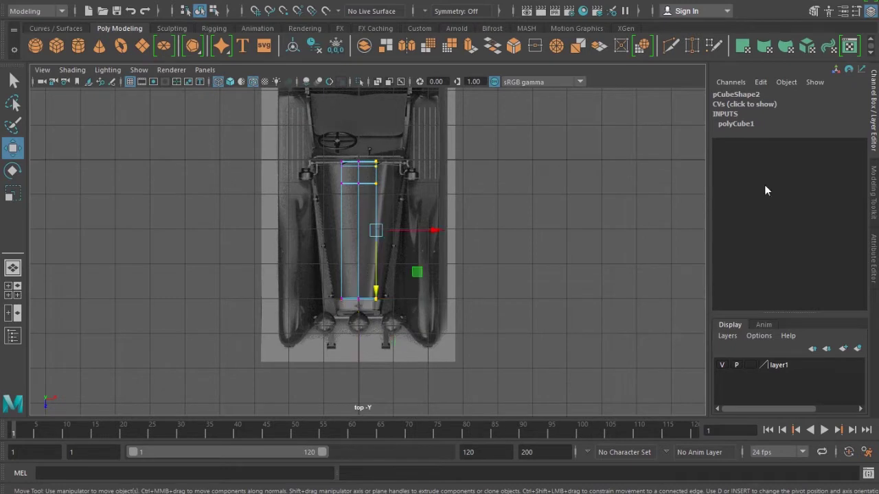
{"action": "left_click", "coordinate": [874, 199]}
{"action": "left_click", "coordinate": [753, 236]}
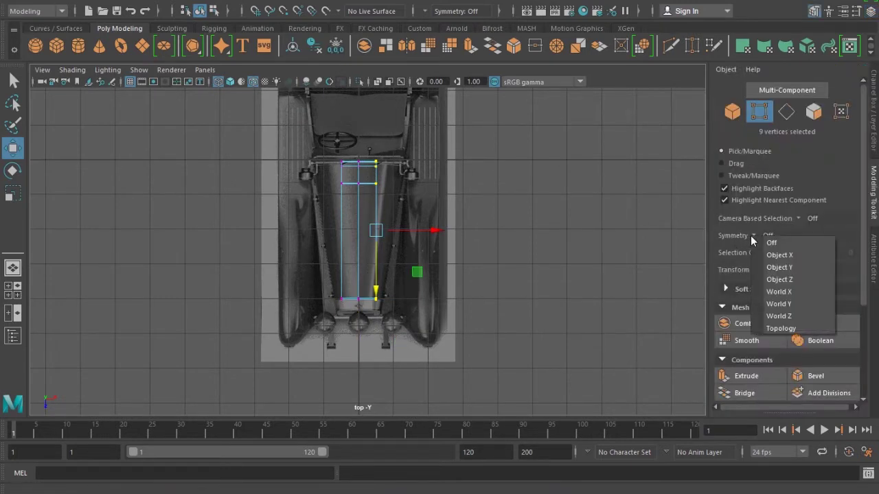
{"action": "left_click", "coordinate": [796, 254]}
{"action": "left_click_drag", "start_coordinate": [435, 231], "coordinate": [439, 233]}
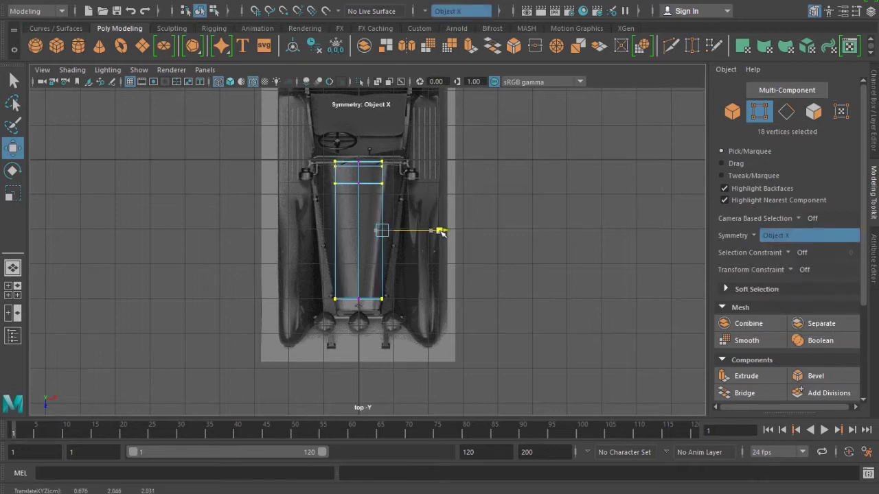
Widen the middle and top vertex rows to match the tapering bonnet
{"action": "scroll", "coordinate": [415, 185], "scroll_direction": "up", "scroll_amount": 3}
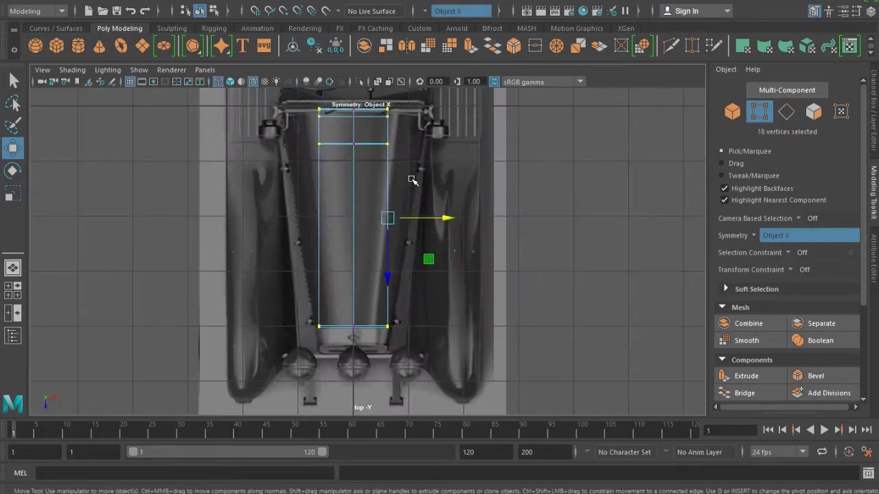
{"action": "scroll", "coordinate": [408, 156], "scroll_direction": "up", "scroll_amount": 2}
{"action": "scroll", "coordinate": [398, 201], "scroll_direction": "up", "scroll_amount": 2}
{"action": "mouse_move", "coordinate": [384, 198]}
{"action": "left_mouse_down"}
{"action": "mouse_move", "coordinate": [424, 227]}
{"action": "mouse_move", "coordinate": [473, 215]}
{"action": "mouse_move", "coordinate": [502, 226]}
{"action": "left_mouse_up"}
{"action": "mouse_move", "coordinate": [385, 146]}
{"action": "left_mouse_down"}
{"action": "mouse_move", "coordinate": [412, 173]}
{"action": "mouse_move", "coordinate": [501, 177]}
{"action": "left_mouse_up"}
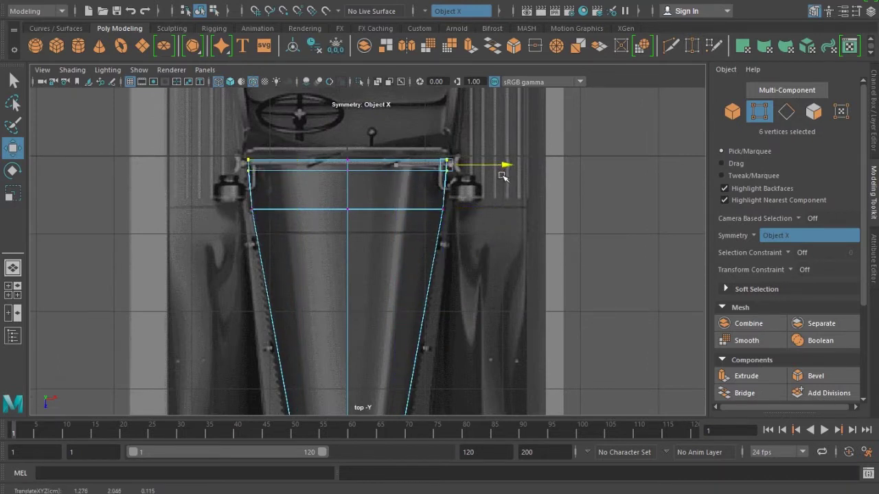
{"action": "key", "text": "F8"}
{"action": "key", "text": "F8"}
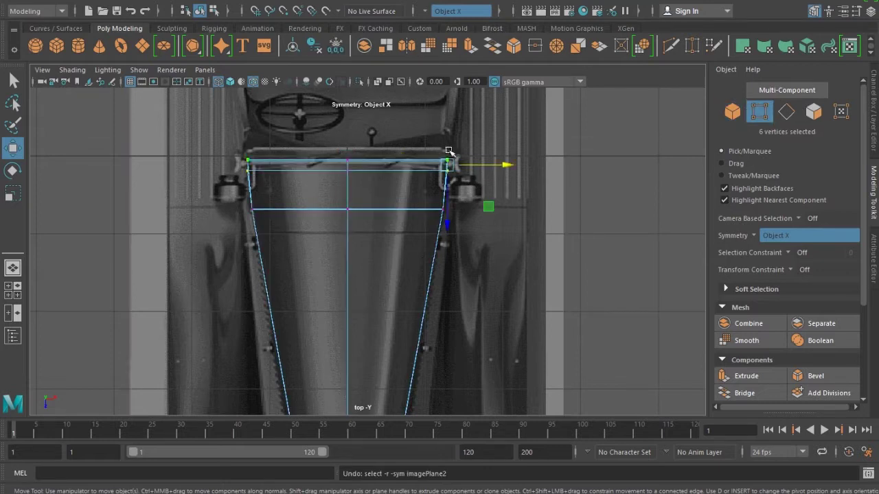
{"action": "left_click_drag", "start_coordinate": [472, 164], "coordinate": [485, 164]}
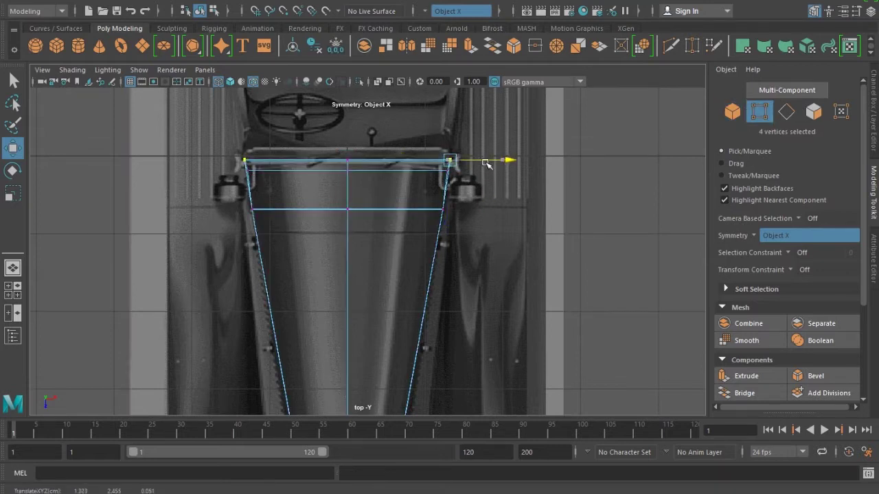
{"action": "left_click_drag", "start_coordinate": [432, 152], "coordinate": [480, 180]}
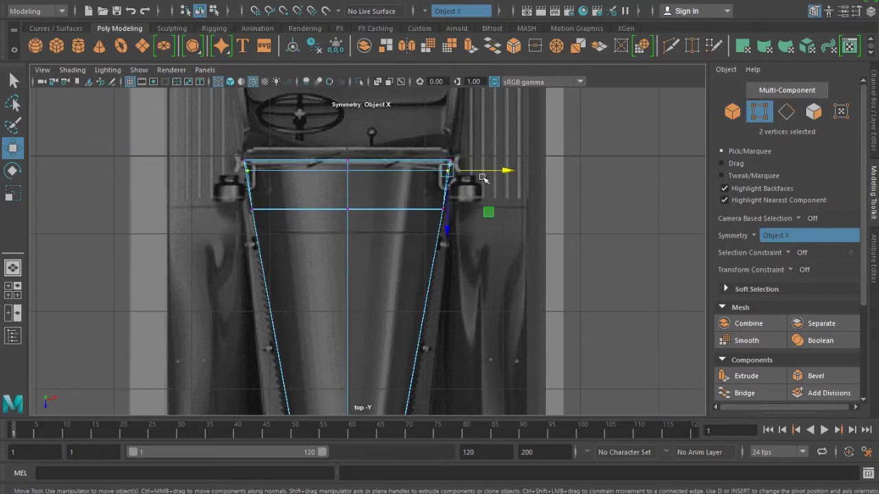
Switch the viewport to the front view
{"action": "key", "text": "space"}
{"action": "left_click_drag", "start_coordinate": [417, 229], "coordinate": [418, 261]}
{"action": "key", "text": "space"}
{"action": "scroll", "coordinate": [418, 261], "scroll_direction": "down", "scroll_amount": 5}
Move the upper corner vertices inward to match the front reference
{"action": "scroll", "coordinate": [425, 250], "scroll_direction": "up", "scroll_amount": 2}
{"action": "scroll", "coordinate": [431, 244], "scroll_direction": "up", "scroll_amount": 2}
{"action": "scroll", "coordinate": [434, 247], "scroll_direction": "up", "scroll_amount": 2}
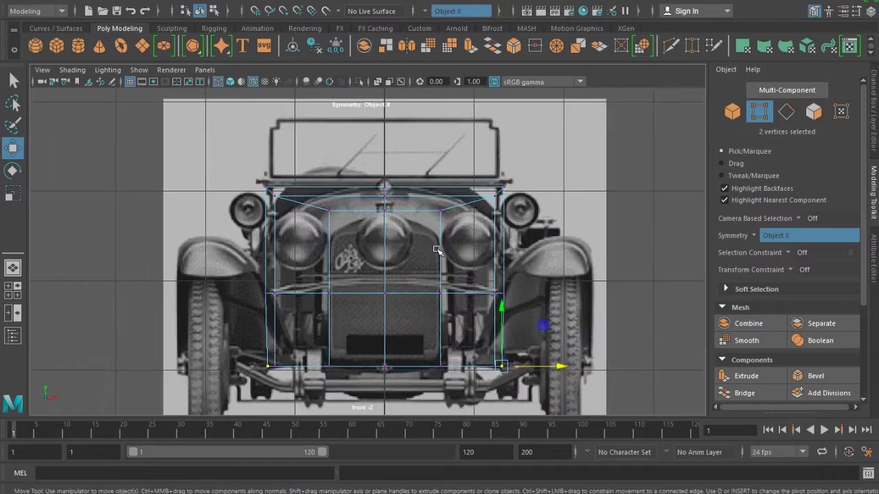
{"action": "left_click_drag", "start_coordinate": [425, 199], "coordinate": [471, 252]}
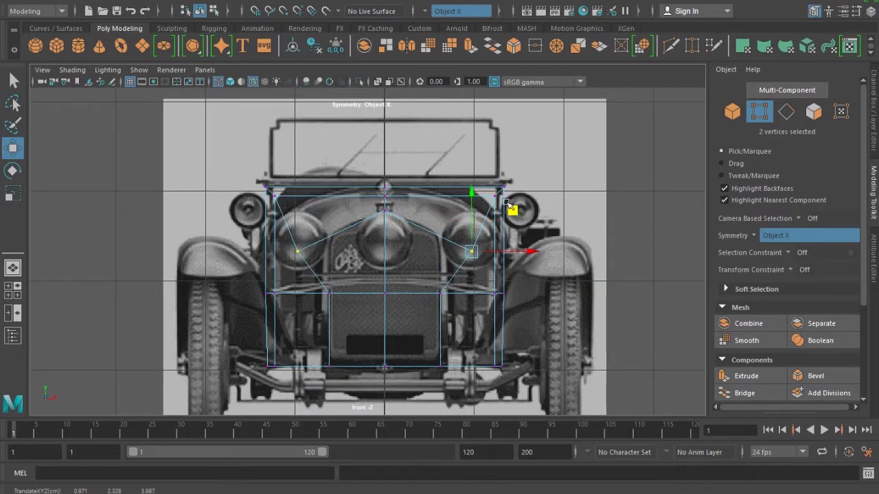
{"action": "key", "text": "ctrl+z"}
{"action": "mouse_move", "coordinate": [534, 212]}
{"action": "left_mouse_down"}
{"action": "mouse_move", "coordinate": [476, 180]}
{"action": "mouse_move", "coordinate": [484, 221]}
{"action": "left_mouse_up"}
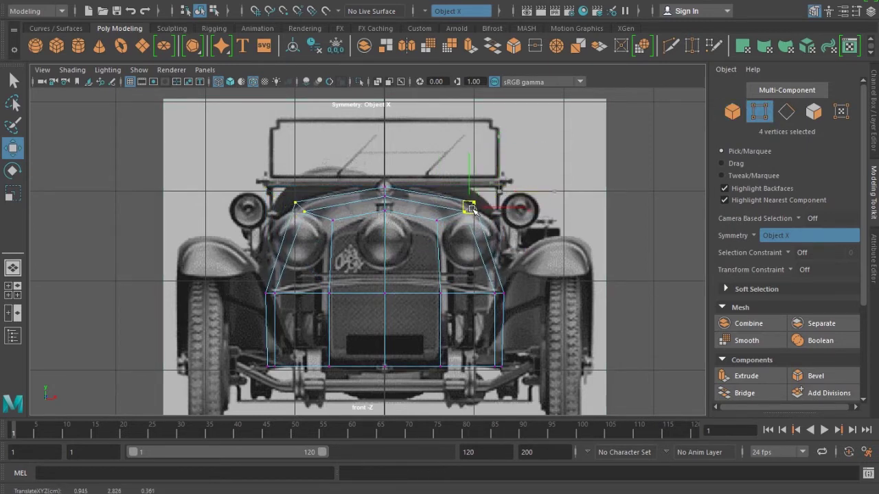
Shift the inner top vertices to round the bonnet's arch
{"action": "left_click", "coordinate": [437, 219]}
{"action": "left_click_drag", "start_coordinate": [438, 221], "coordinate": [444, 236]}
{"action": "left_click_drag", "start_coordinate": [474, 277], "coordinate": [506, 304]}
Switch the viewport back to the top view
{"action": "scroll", "coordinate": [402, 309], "scroll_direction": "down", "scroll_amount": 1}
{"action": "scroll", "coordinate": [395, 306], "scroll_direction": "down", "scroll_amount": 1}
{"action": "scroll", "coordinate": [398, 308], "scroll_direction": "up", "scroll_amount": 1}
{"action": "scroll", "coordinate": [408, 313], "scroll_direction": "up", "scroll_amount": 1}
{"action": "key", "text": "space"}
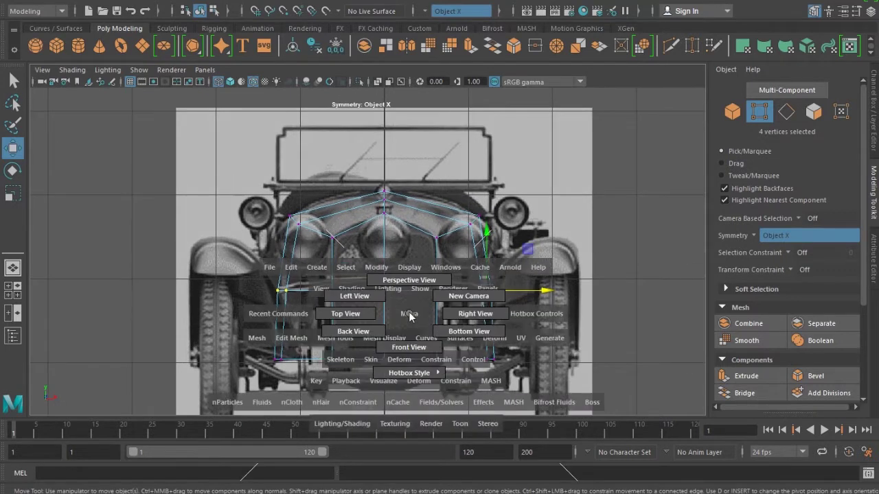
{"action": "left_click_drag", "start_coordinate": [409, 316], "coordinate": [349, 317]}
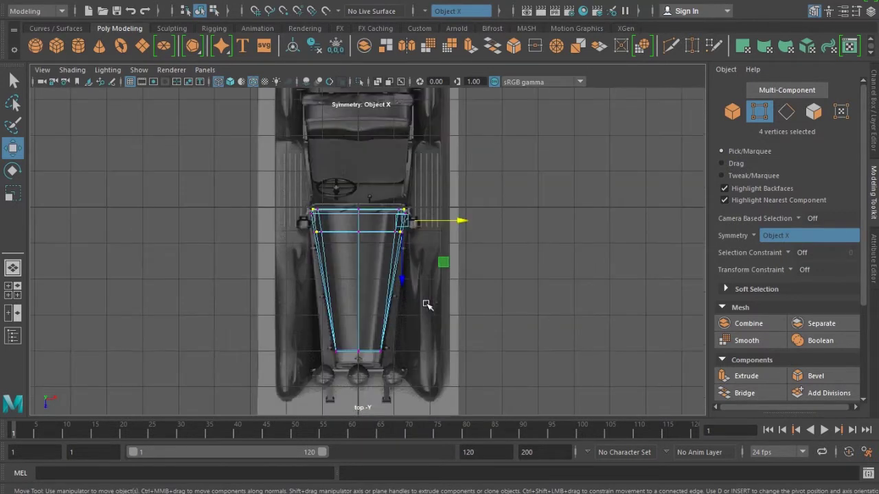
In the perspective view, assign the existing phong1 material to the whole body
{"action": "key", "text": "6"}
{"action": "key", "text": "space"}
{"action": "left_click_drag", "start_coordinate": [423, 300], "coordinate": [364, 268]}
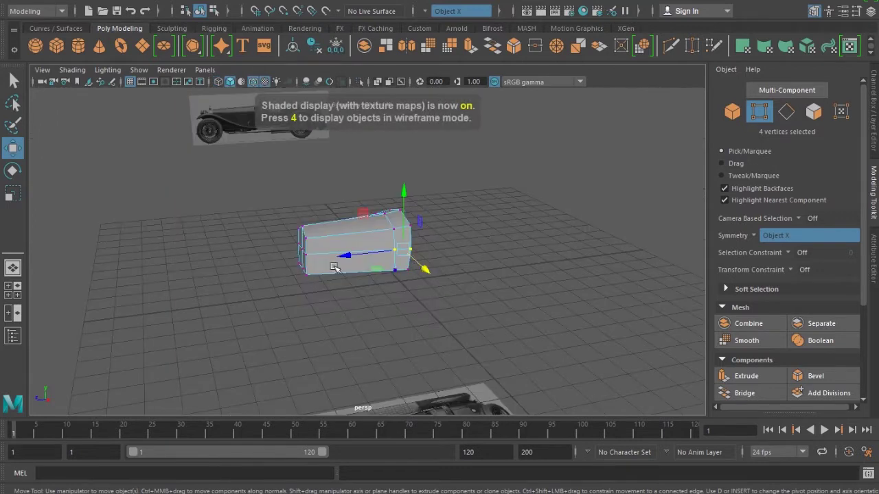
{"action": "scroll", "coordinate": [332, 286], "scroll_direction": "up", "scroll_amount": 2}
{"action": "scroll", "coordinate": [338, 273], "scroll_direction": "up", "scroll_amount": 2}
{"action": "key", "text": "F8"}
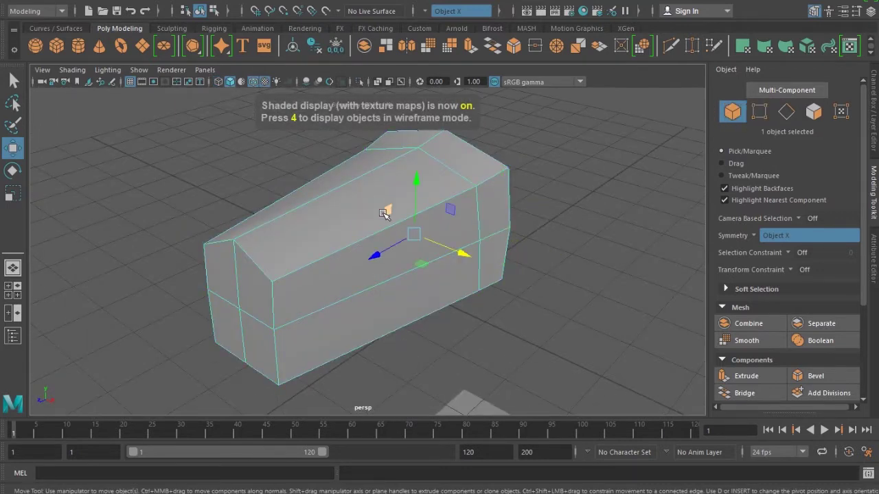
{"action": "right_click_drag", "start_coordinate": [365, 157], "coordinate": [444, 488]}
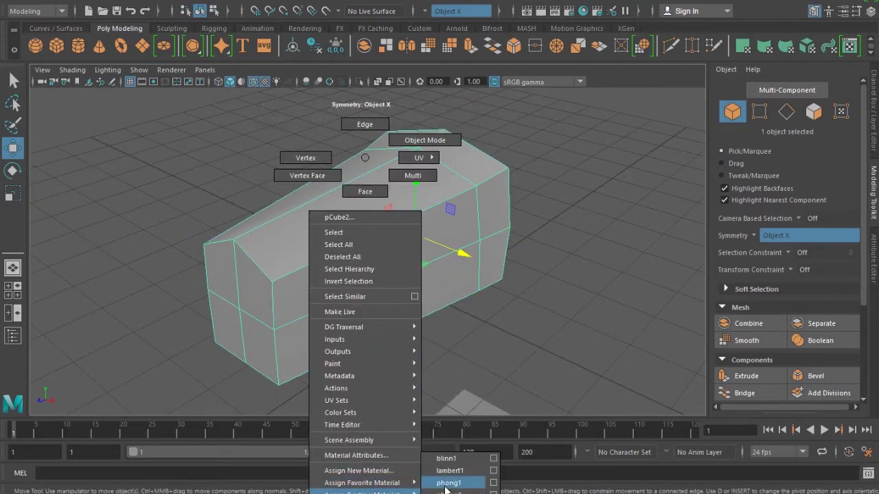
{"action": "scroll", "coordinate": [432, 329], "scroll_direction": "down", "scroll_amount": 3}
{"action": "mouse_move", "coordinate": [473, 329]}
{"action": "left_mouse_down", "text": "alt"}
{"action": "mouse_move", "coordinate": [343, 283]}
{"action": "mouse_move", "coordinate": [421, 271]}
{"action": "mouse_move", "coordinate": [414, 280]}
{"action": "left_mouse_up", "text": "alt"}
{"action": "scroll", "coordinate": [430, 258], "scroll_direction": "up", "scroll_amount": 1}
Check the body in wireframe and shaded display from an angled perspective
{"action": "key", "text": "4"}
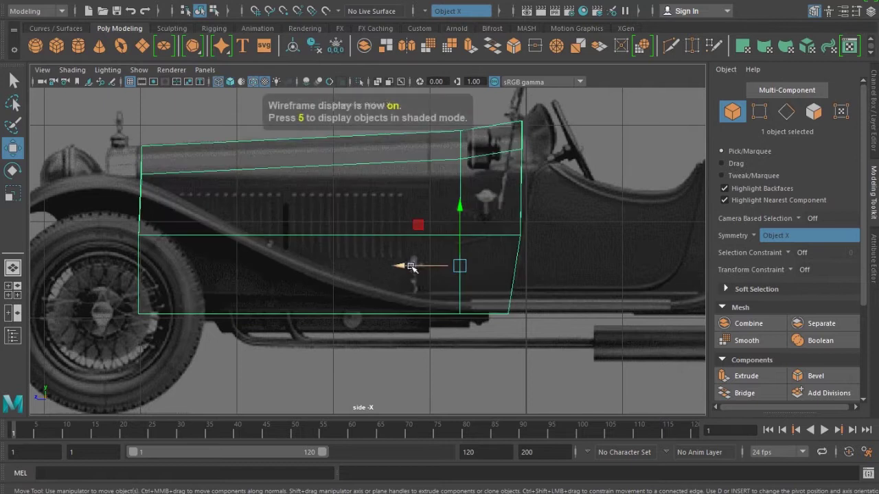
{"action": "key", "text": "5"}
{"action": "left_click_drag", "start_coordinate": [372, 194], "coordinate": [348, 208], "text": "alt"}
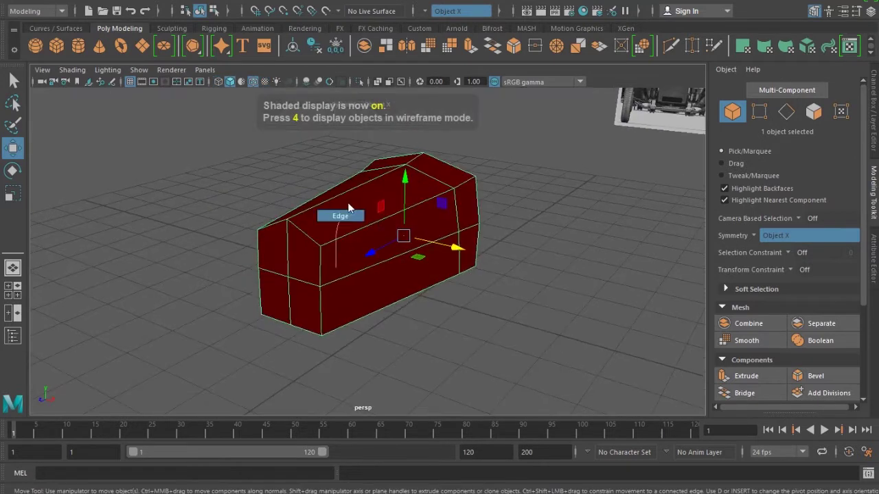
{"action": "double_click", "coordinate": [349, 229]}
{"action": "mouse_move", "coordinate": [494, 186]}
{"action": "left_mouse_down", "text": "alt"}
{"action": "mouse_move", "coordinate": [295, 239]}
{"action": "mouse_move", "coordinate": [341, 248]}
{"action": "left_mouse_up", "text": "alt"}
{"action": "right_click", "coordinate": [342, 248]}
{"action": "left_click", "coordinate": [406, 226]}
Select the long top edges of the car body
{"action": "left_click", "coordinate": [386, 285], "text": "shift"}
{"action": "mouse_move", "coordinate": [386, 284]}
{"action": "left_mouse_down", "text": "alt"}
{"action": "mouse_move", "coordinate": [290, 249]}
{"action": "mouse_move", "coordinate": [451, 265]}
{"action": "mouse_move", "coordinate": [334, 272]}
{"action": "left_mouse_up", "text": "alt"}
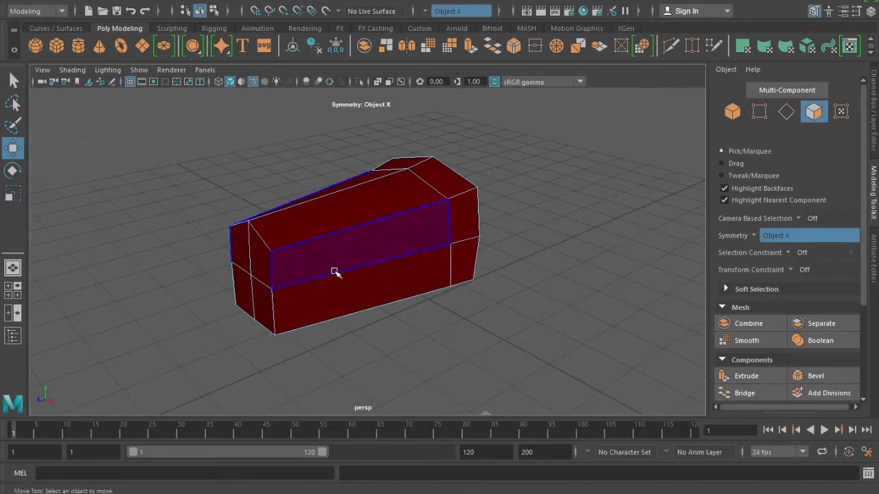
{"action": "right_click_drag", "start_coordinate": [335, 272], "coordinate": [337, 229]}
{"action": "left_click", "coordinate": [337, 229]}
{"action": "left_click", "coordinate": [458, 192], "text": "shift"}
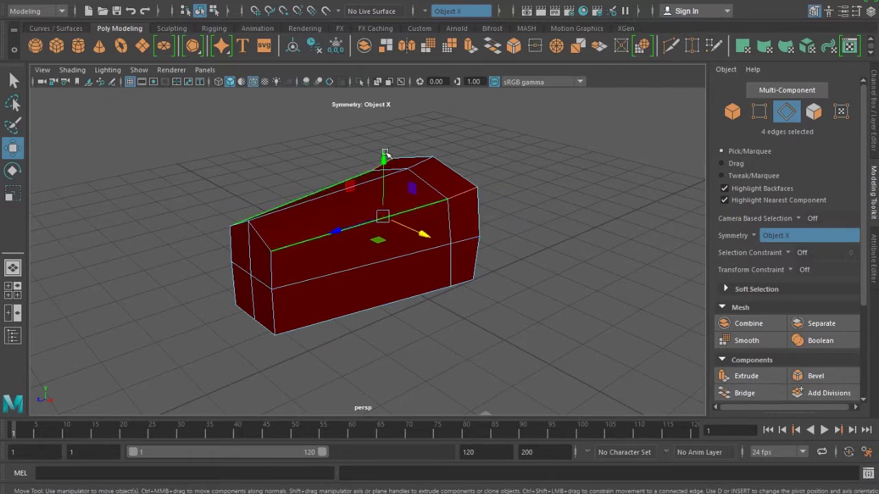
Bevel the selected edges with fraction 0.4 and 2 segments
{"action": "right_click", "coordinate": [288, 2]}
{"action": "left_click", "coordinate": [371, 197]}
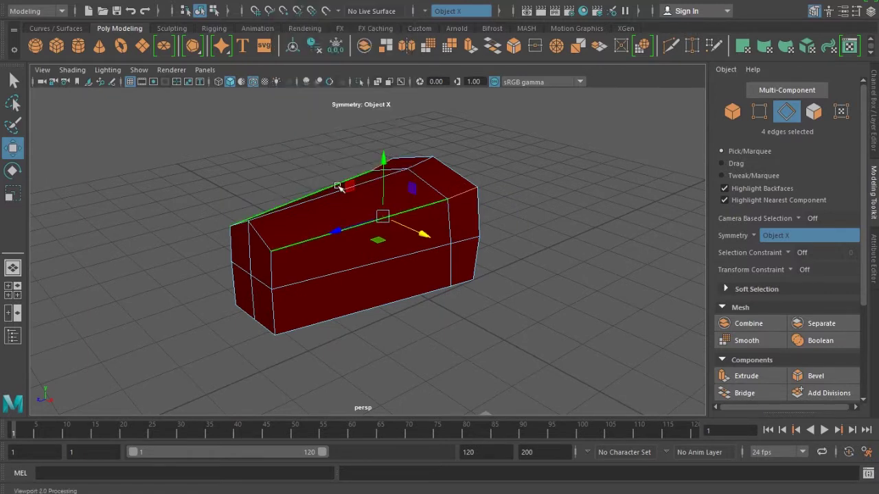
{"action": "right_click", "coordinate": [304, 4]}
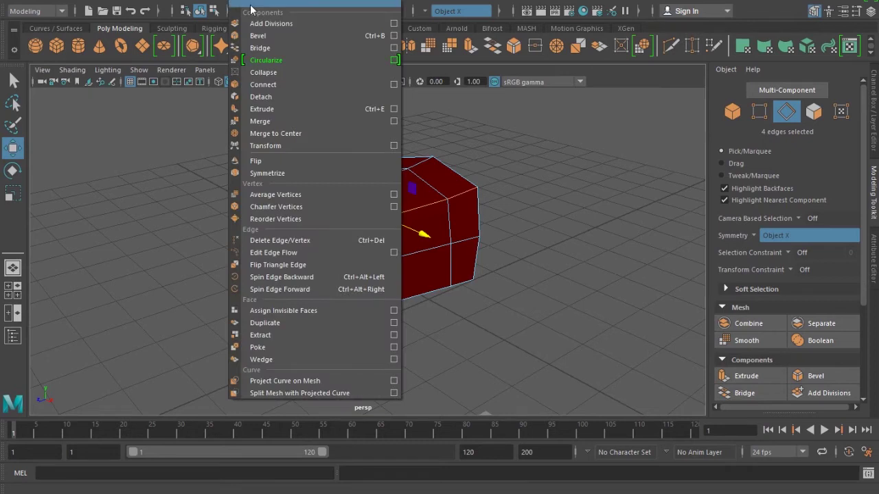
{"action": "left_click", "coordinate": [259, 35]}
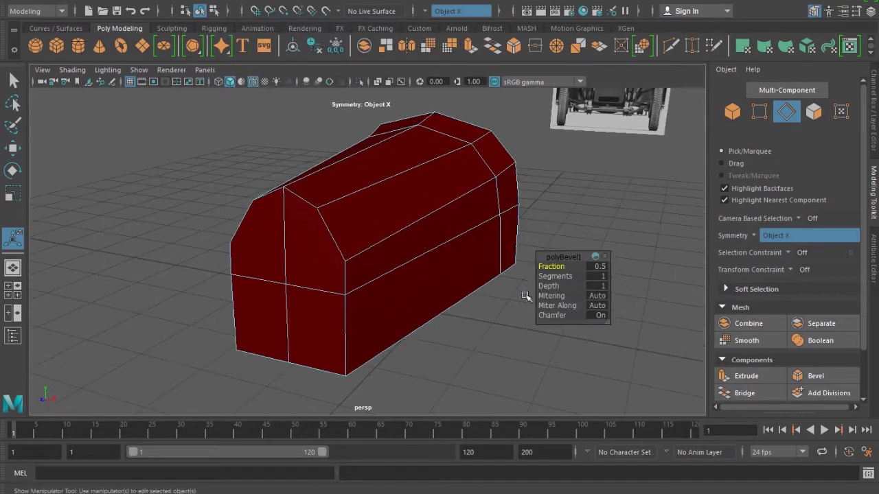
{"action": "left_click_drag", "start_coordinate": [553, 266], "coordinate": [559, 276]}
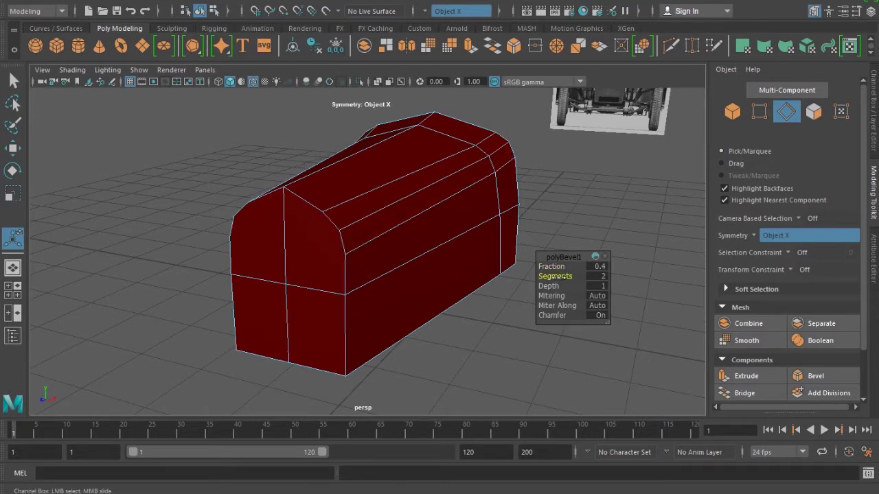
Switch to the front view with vertex selection active
{"action": "mouse_move", "coordinate": [412, 239]}
{"action": "left_mouse_down", "text": "alt"}
{"action": "mouse_move", "coordinate": [467, 251]}
{"action": "mouse_move", "coordinate": [449, 248]}
{"action": "left_mouse_up", "text": "alt"}
{"action": "key", "text": "space"}
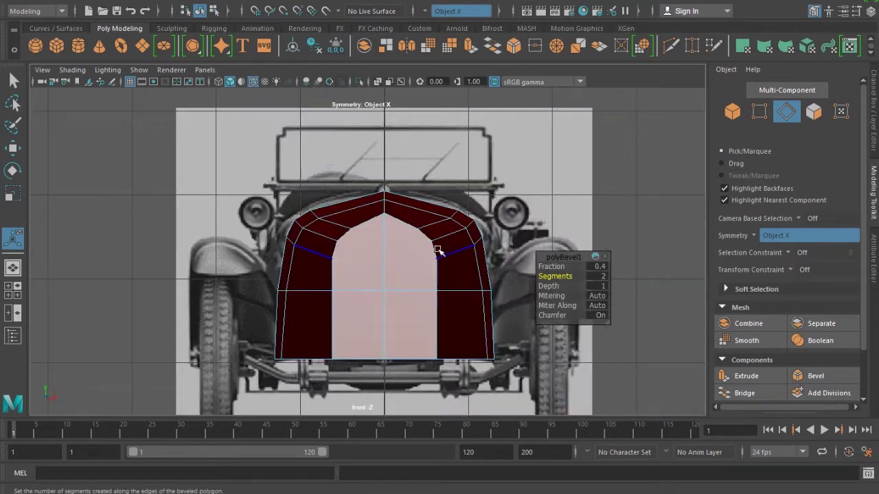
{"action": "scroll", "coordinate": [450, 242], "scroll_direction": "up", "scroll_amount": 3}
{"action": "key", "text": "q"}
{"action": "key", "text": "F9"}
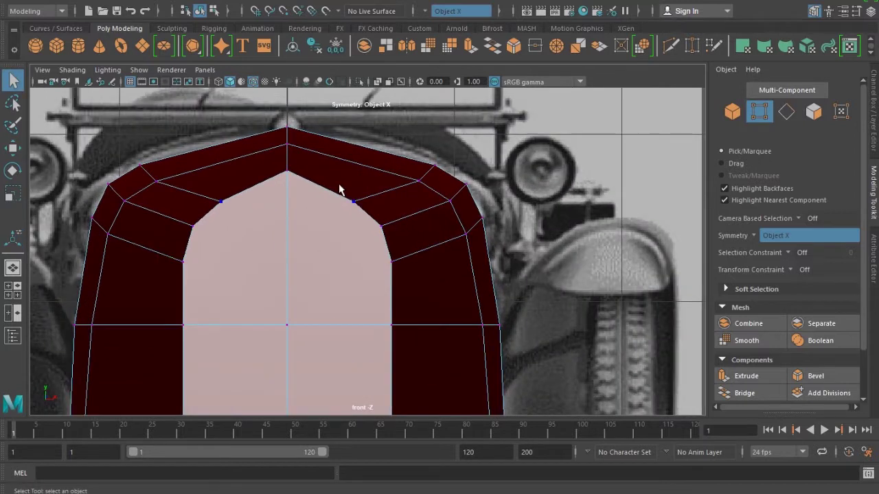
In wireframe, raise the arch's top-centre and grille-side vertices to the hood line
{"action": "key", "text": "4"}
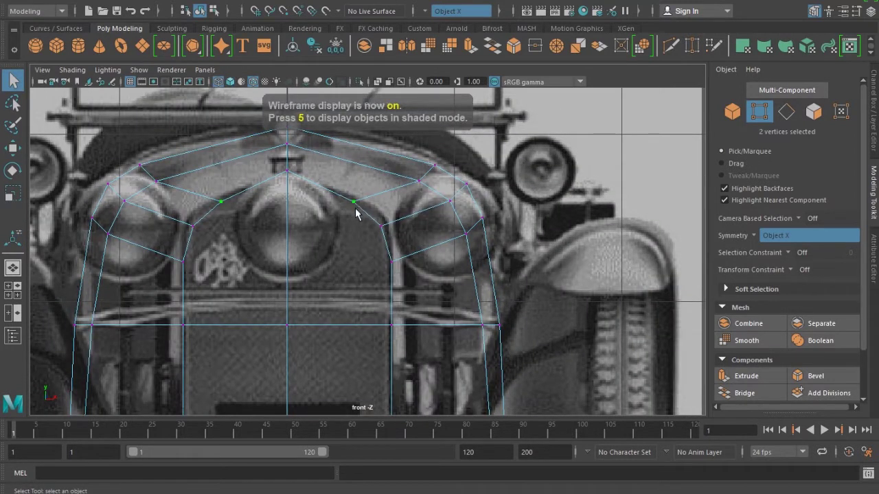
{"action": "key", "text": "w"}
{"action": "left_click_drag", "start_coordinate": [354, 201], "coordinate": [368, 201]}
{"action": "left_click", "coordinate": [288, 171]}
{"action": "left_click_drag", "start_coordinate": [300, 182], "coordinate": [289, 151]}
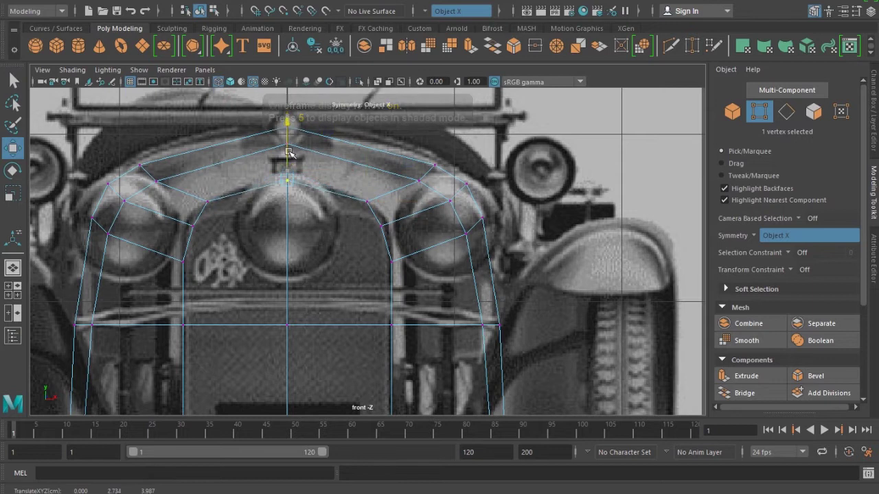
{"action": "left_click", "coordinate": [391, 260]}
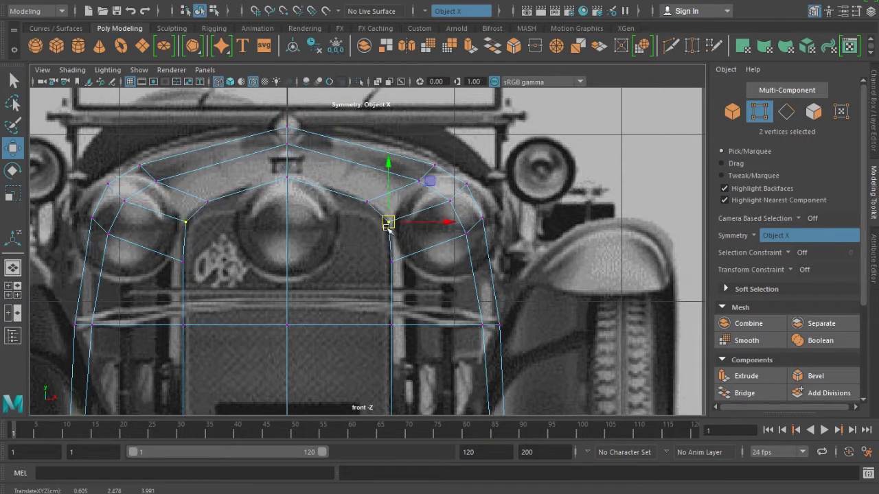
{"action": "left_click_drag", "start_coordinate": [392, 252], "coordinate": [393, 214]}
Adjust the outer corner and side arch vertices to follow the hood, then show shaded
{"action": "left_click", "coordinate": [482, 218]}
{"action": "left_click_drag", "start_coordinate": [483, 220], "coordinate": [489, 227]}
{"action": "left_click", "coordinate": [466, 184]}
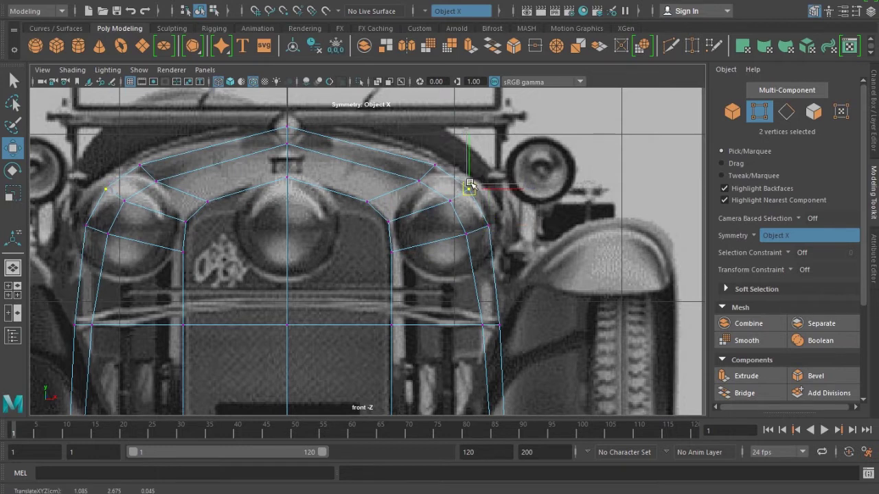
{"action": "left_click_drag", "start_coordinate": [469, 188], "coordinate": [422, 184]}
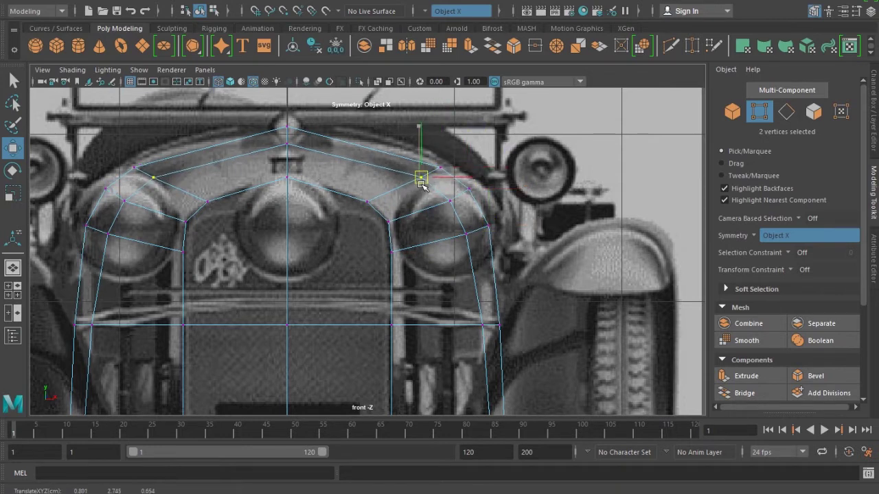
{"action": "left_click", "coordinate": [451, 202]}
{"action": "left_click", "coordinate": [465, 234]}
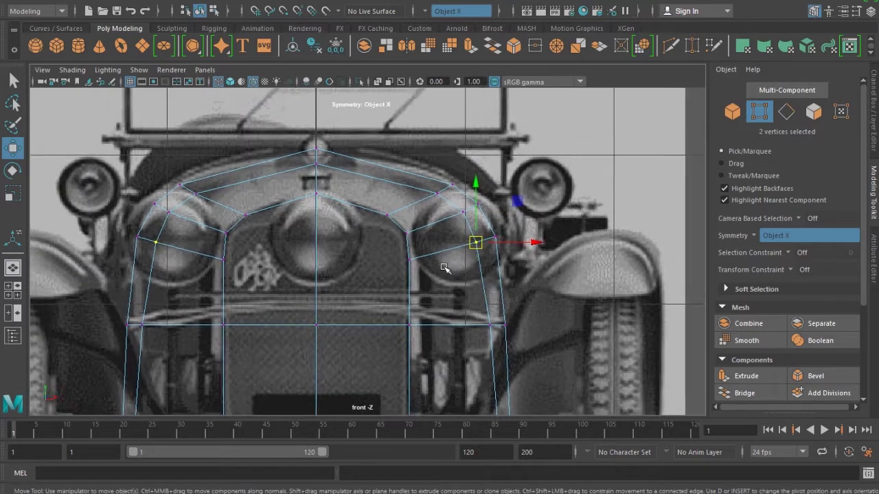
{"action": "middle_click_drag", "start_coordinate": [377, 237], "coordinate": [401, 244], "text": "alt"}
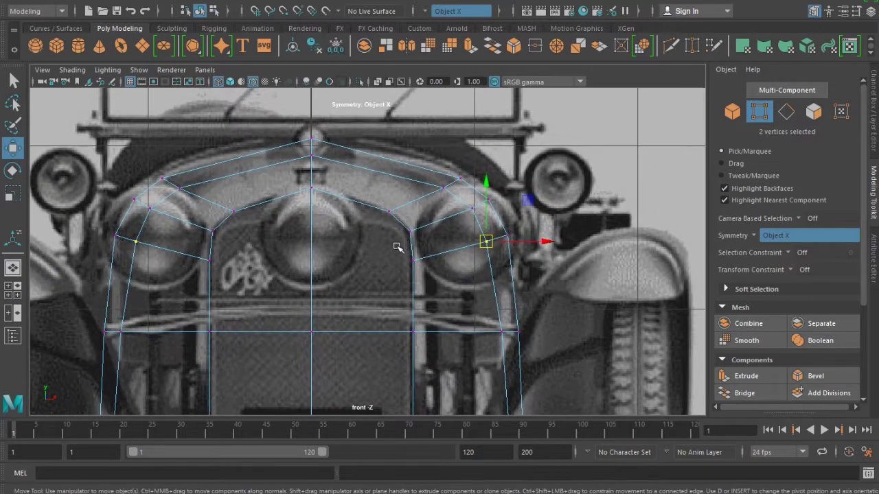
{"action": "key", "text": "5"}
{"action": "key", "text": "F8"}
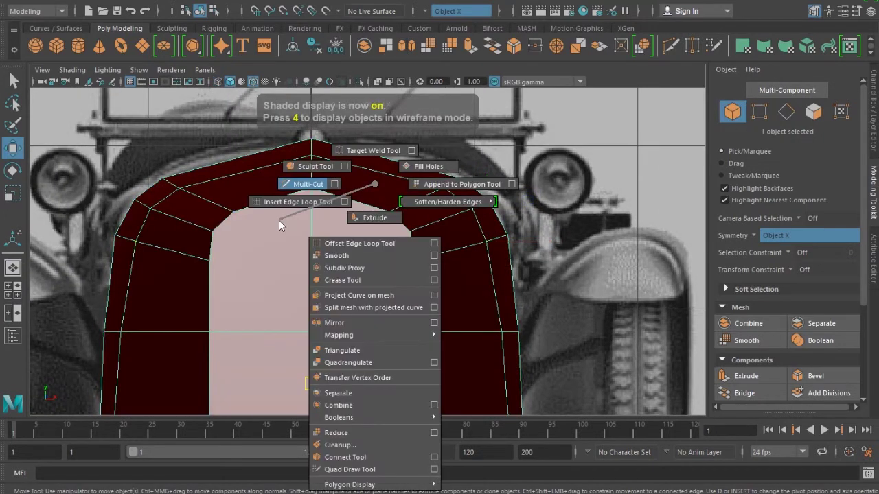
Insert an edge loop through the arch and raise its four top vertices
{"action": "right_click_drag", "start_coordinate": [314, 213], "coordinate": [275, 228], "text": "shift"}
{"action": "left_click", "coordinate": [356, 208]}
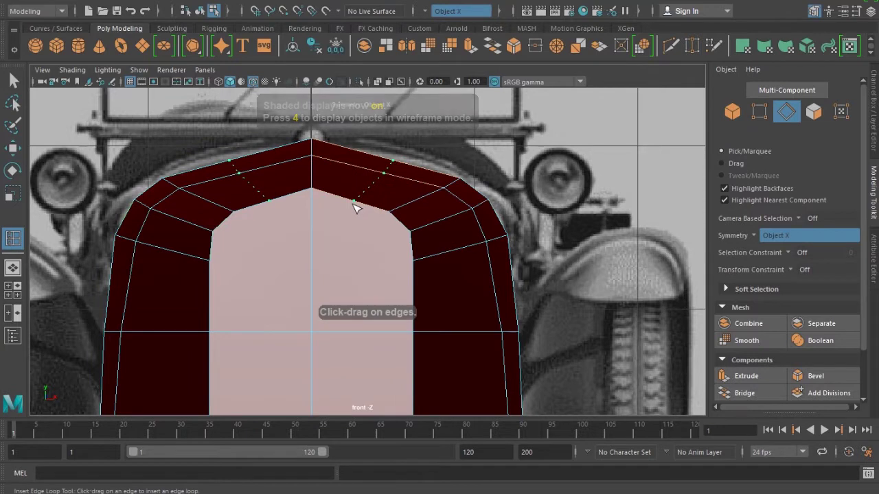
{"action": "key", "text": "w"}
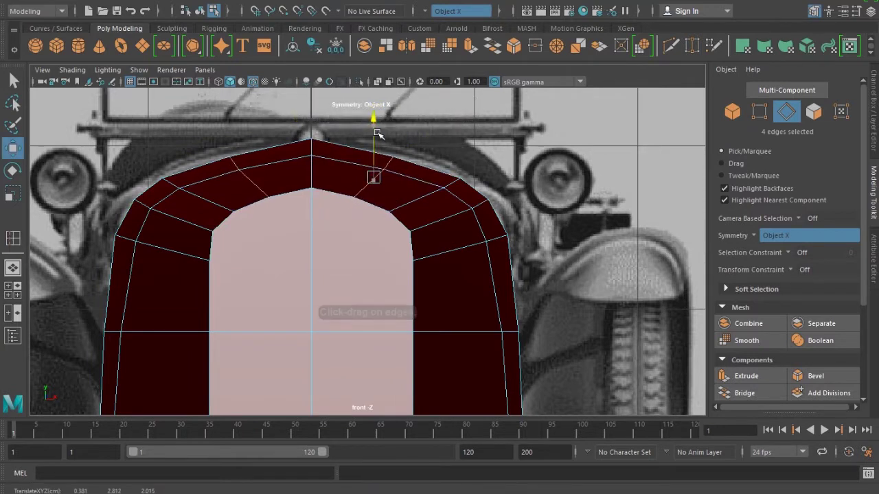
{"action": "key", "text": "F9"}
{"action": "left_click", "coordinate": [311, 186]}
{"action": "left_click_drag", "start_coordinate": [374, 144], "coordinate": [400, 172]}
{"action": "left_click_drag", "start_coordinate": [390, 106], "coordinate": [389, 118]}
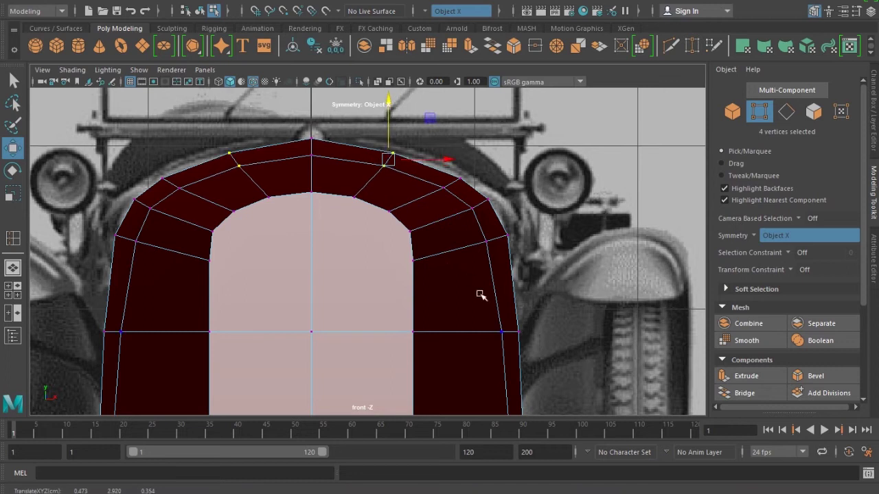
Select the whole body and switch to the side view
{"action": "scroll", "coordinate": [480, 296], "scroll_direction": "down", "scroll_amount": 2}
{"action": "mouse_move", "coordinate": [446, 320]}
{"action": "left_mouse_down", "text": "alt"}
{"action": "mouse_move", "coordinate": [453, 284]}
{"action": "mouse_move", "coordinate": [343, 276]}
{"action": "mouse_move", "coordinate": [523, 304]}
{"action": "mouse_move", "coordinate": [390, 308]}
{"action": "mouse_move", "coordinate": [464, 300]}
{"action": "mouse_move", "coordinate": [404, 285]}
{"action": "mouse_move", "coordinate": [392, 294]}
{"action": "mouse_move", "coordinate": [402, 261]}
{"action": "mouse_move", "coordinate": [373, 271]}
{"action": "mouse_move", "coordinate": [346, 260]}
{"action": "mouse_move", "coordinate": [342, 286]}
{"action": "mouse_move", "coordinate": [372, 275]}
{"action": "left_mouse_up", "text": "alt"}
{"action": "key", "text": "F8"}
{"action": "left_click", "coordinate": [403, 285]}
{"action": "key", "text": "space"}
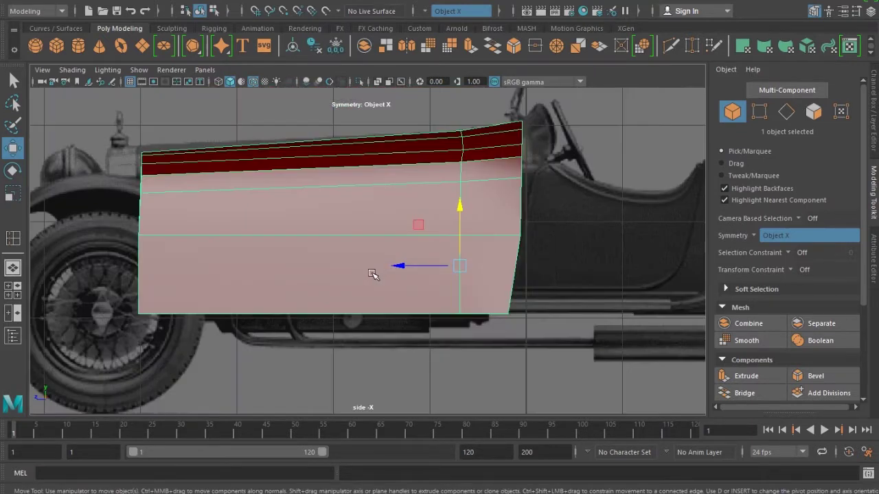
Flatten the front-end vertices into a vertical line and shift them toward the radiator
{"action": "key", "text": "4"}
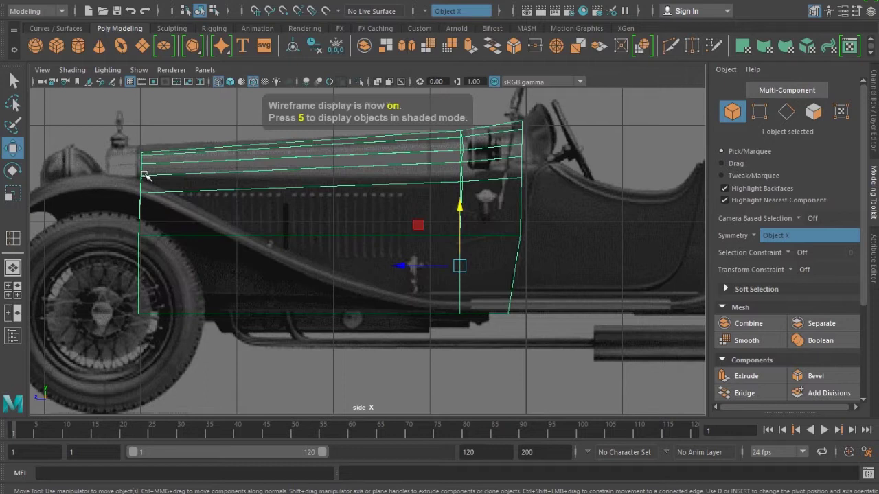
{"action": "scroll", "coordinate": [131, 164], "scroll_direction": "up", "scroll_amount": 3}
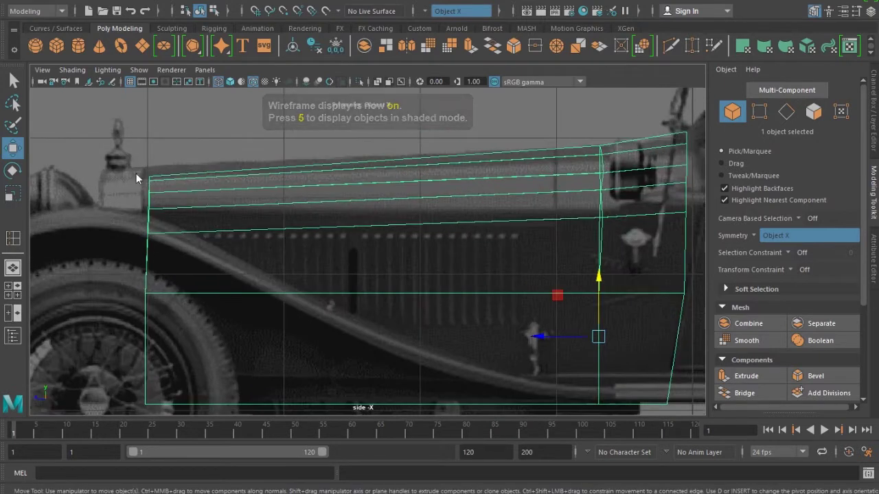
{"action": "key", "text": "F9"}
{"action": "left_click_drag", "start_coordinate": [175, 221], "coordinate": [175, 221]}
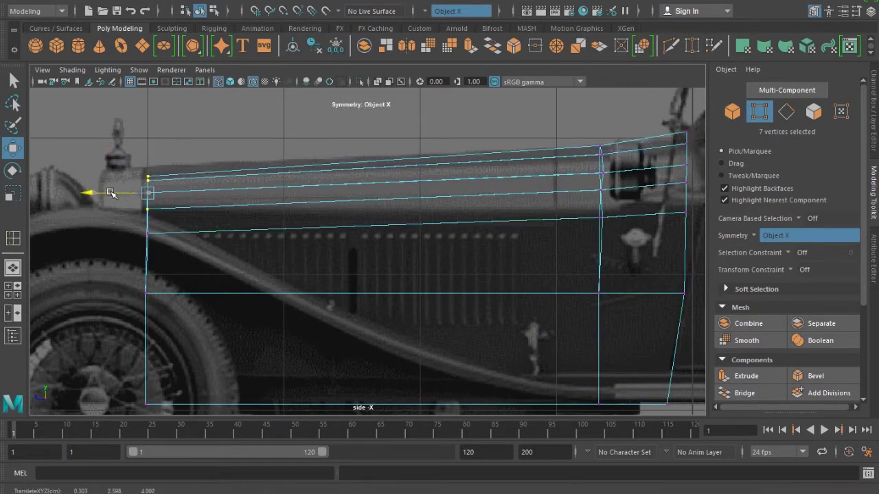
{"action": "left_click_drag", "start_coordinate": [114, 183], "coordinate": [199, 415]}
{"action": "key", "text": "r"}
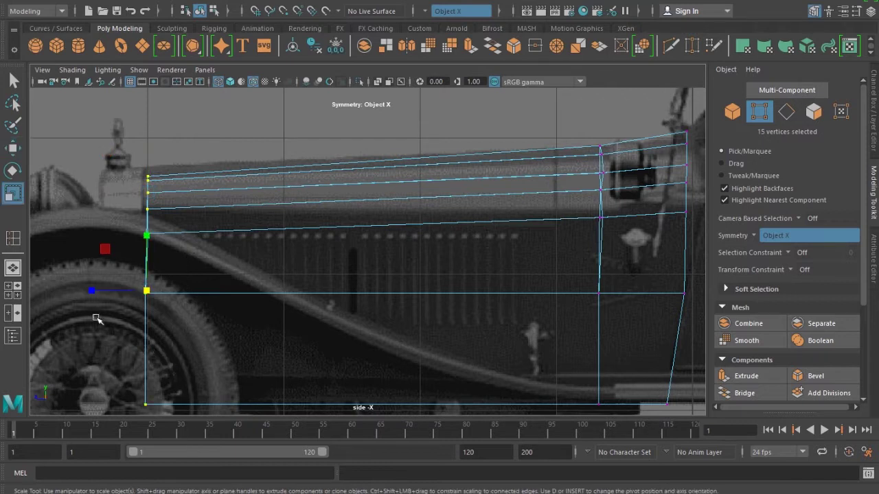
{"action": "left_click_drag", "start_coordinate": [93, 292], "coordinate": [138, 299]}
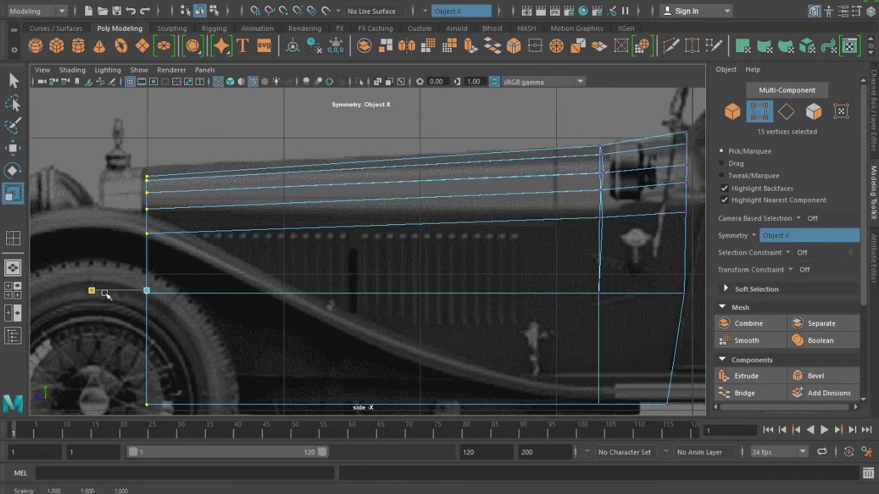
{"action": "key", "text": "w"}
{"action": "left_click_drag", "start_coordinate": [110, 290], "coordinate": [106, 292]}
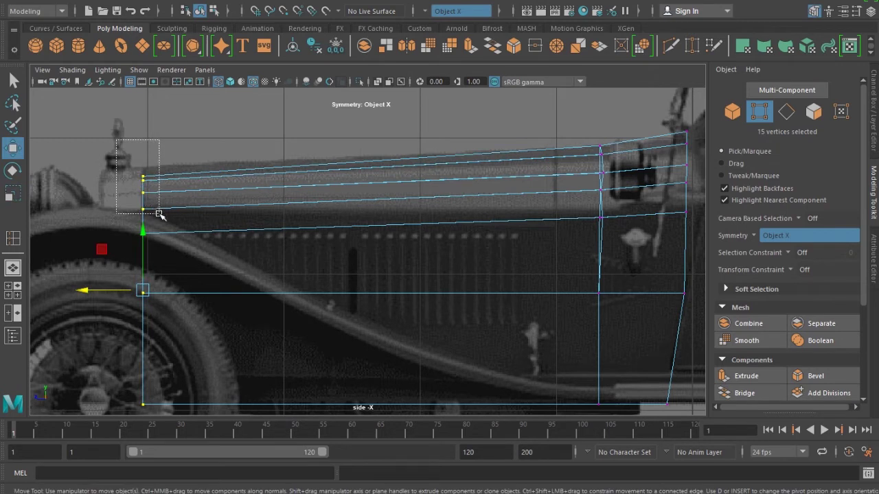
Move the upper front hood vertices to match the reference, then show shaded
{"action": "left_click_drag", "start_coordinate": [159, 217], "coordinate": [159, 216]}
{"action": "left_click_drag", "start_coordinate": [144, 169], "coordinate": [150, 146]}
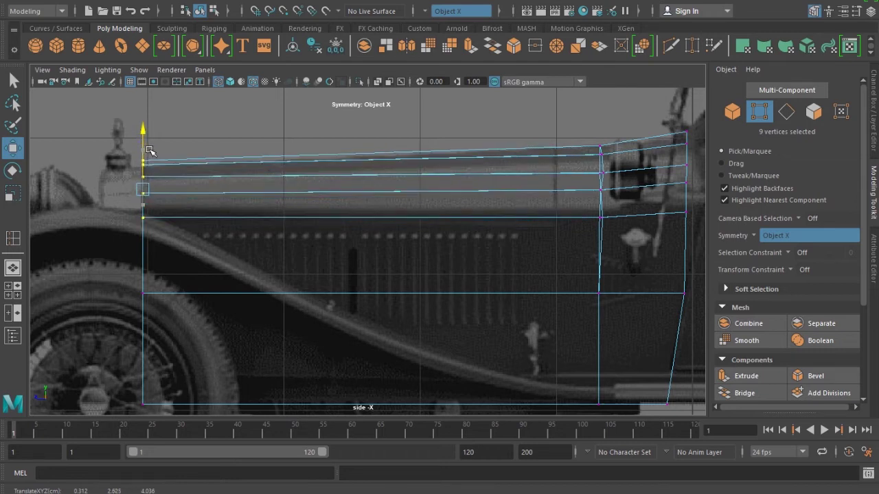
{"action": "left_click_drag", "start_coordinate": [139, 137], "coordinate": [144, 141]}
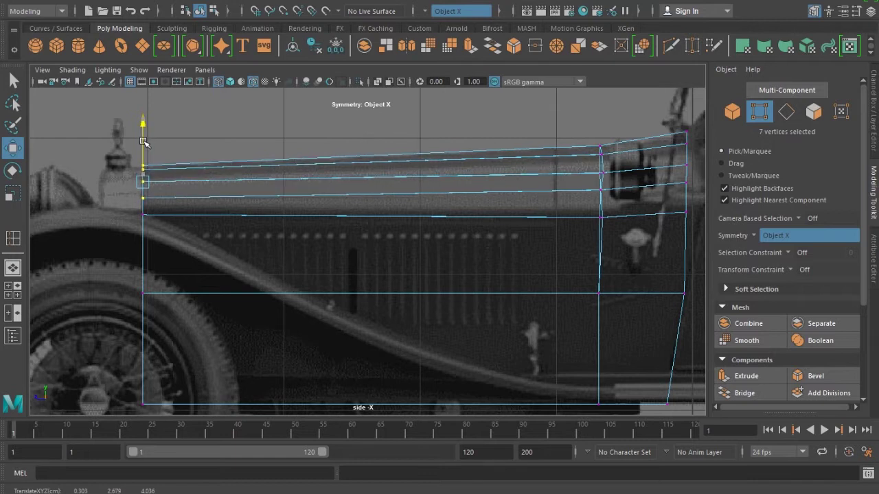
{"action": "key", "text": "5"}
{"action": "scroll", "coordinate": [384, 271], "scroll_direction": "up", "scroll_amount": 3}
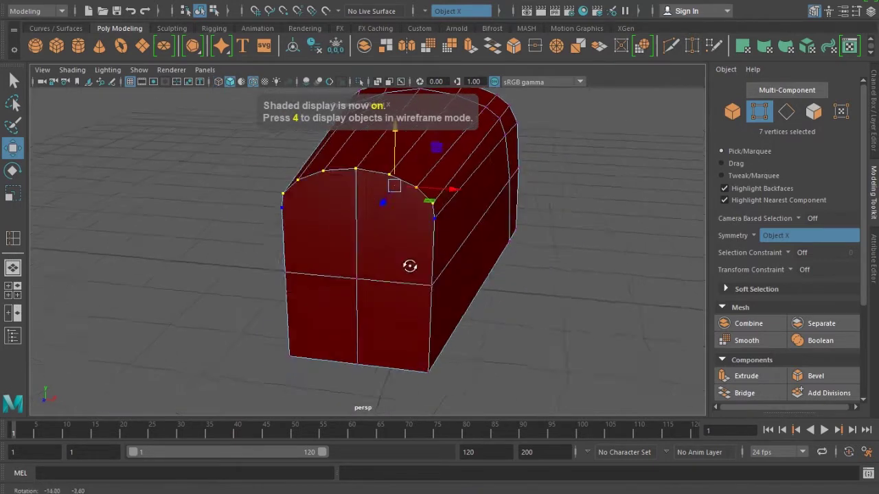
Raise the mirrored top-corner vertices on the box's end slightly to round its top edge
{"action": "left_click_drag", "start_coordinate": [408, 261], "coordinate": [415, 295], "text": "alt"}
{"action": "left_click", "coordinate": [389, 206]}
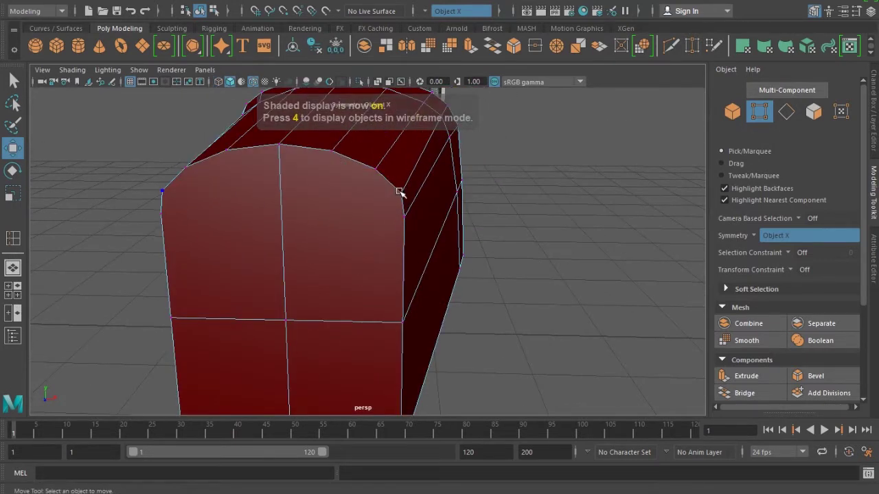
{"action": "left_click", "coordinate": [394, 194]}
{"action": "left_click_drag", "start_coordinate": [393, 142], "coordinate": [394, 138]}
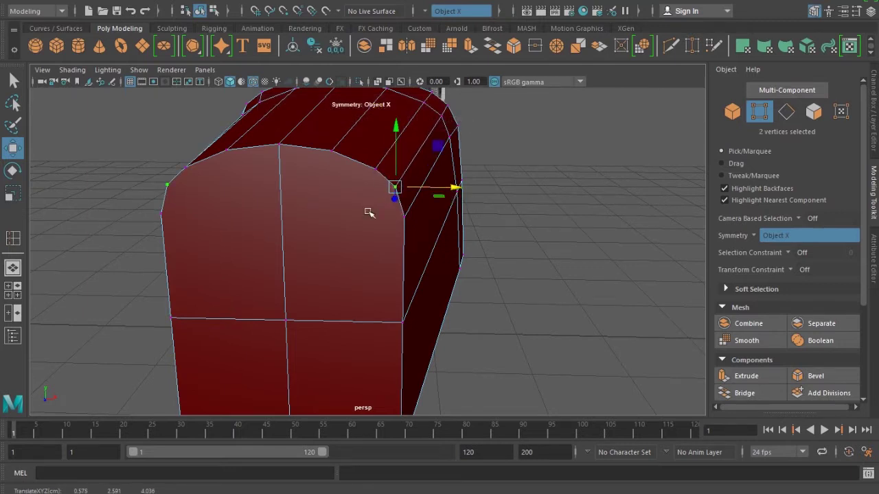
{"action": "right_click_drag", "start_coordinate": [364, 271], "coordinate": [362, 241]}
{"action": "scroll", "coordinate": [442, 304], "scroll_direction": "down", "scroll_amount": 3}
{"action": "mouse_move", "coordinate": [379, 300]}
{"action": "left_mouse_down", "text": "alt"}
{"action": "mouse_move", "coordinate": [336, 304]}
{"action": "mouse_move", "coordinate": [367, 308]}
{"action": "left_mouse_up", "text": "alt"}
In wireframe side view, pull the top rear corner vertex down onto the cowl line
{"action": "key", "text": "4"}
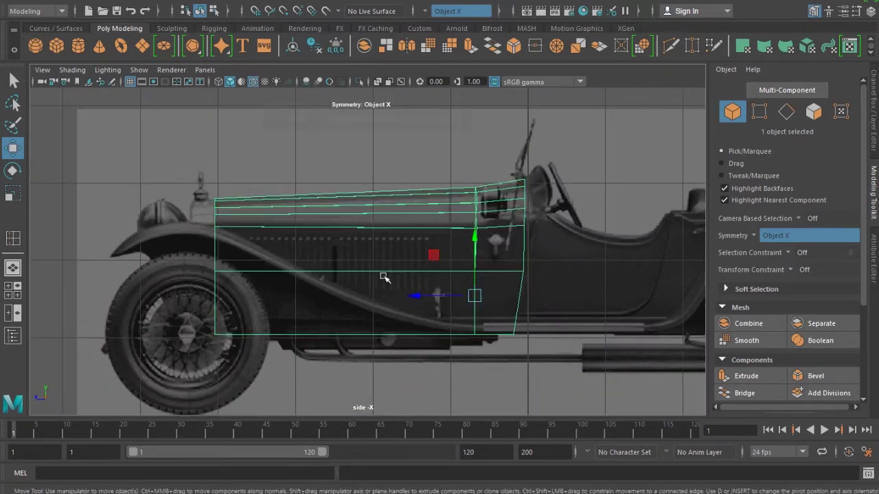
{"action": "scroll", "coordinate": [378, 273], "scroll_direction": "up", "scroll_amount": 2}
{"action": "scroll", "coordinate": [376, 274], "scroll_direction": "up", "scroll_amount": 2}
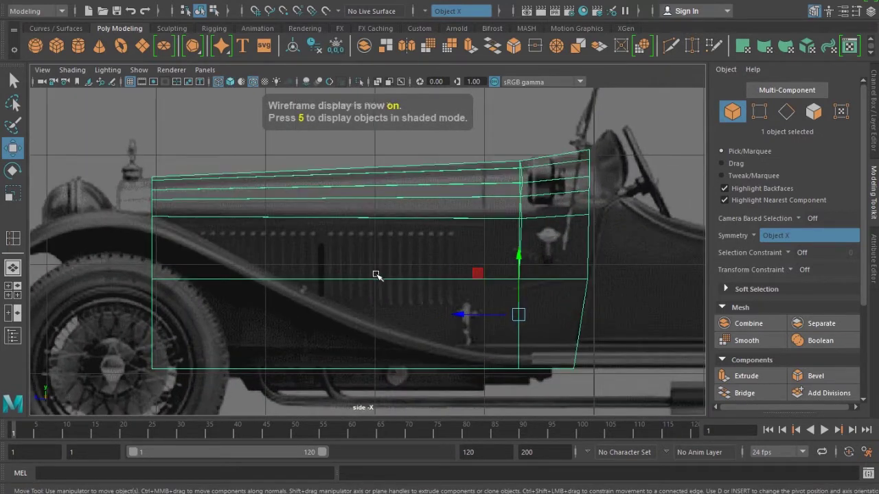
{"action": "key", "text": "F9"}
{"action": "left_click", "coordinate": [588, 158]}
{"action": "scroll", "coordinate": [521, 179], "scroll_direction": "up", "scroll_amount": 2}
{"action": "scroll", "coordinate": [480, 172], "scroll_direction": "up", "scroll_amount": 2}
{"action": "scroll", "coordinate": [426, 167], "scroll_direction": "up", "scroll_amount": 2}
{"action": "left_click", "coordinate": [426, 167]}
{"action": "scroll", "coordinate": [415, 220], "scroll_direction": "down", "scroll_amount": 1}
{"action": "scroll", "coordinate": [401, 252], "scroll_direction": "down", "scroll_amount": 1}
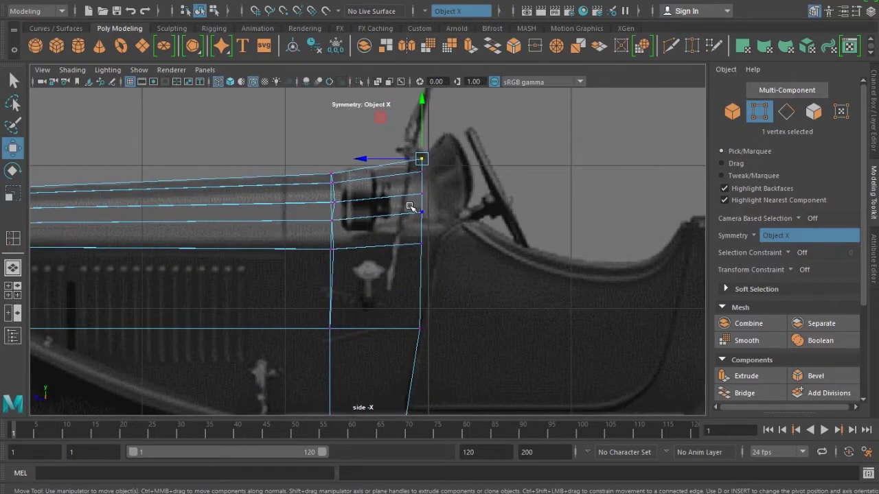
{"action": "scroll", "coordinate": [410, 195], "scroll_direction": "up", "scroll_amount": 1}
{"action": "scroll", "coordinate": [412, 185], "scroll_direction": "up", "scroll_amount": 1}
{"action": "scroll", "coordinate": [414, 171], "scroll_direction": "up", "scroll_amount": 1}
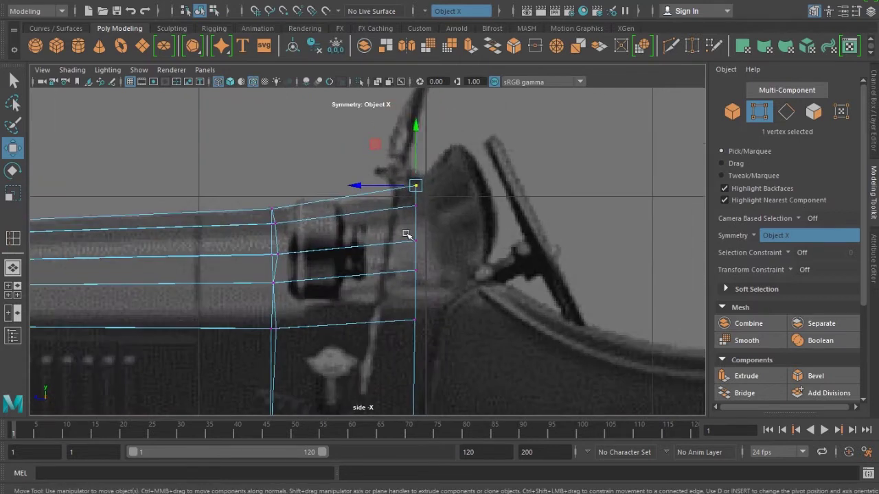
{"action": "left_click_drag", "start_coordinate": [416, 163], "coordinate": [416, 158]}
{"action": "left_click_drag", "start_coordinate": [416, 196], "coordinate": [440, 274]}
Push the two rear-edge vertices outward to curve the rear end
{"action": "left_click", "coordinate": [414, 272]}
{"action": "left_click", "coordinate": [415, 320]}
{"action": "left_click_drag", "start_coordinate": [414, 320], "coordinate": [435, 323]}
{"action": "scroll", "coordinate": [411, 274], "scroll_direction": "down", "scroll_amount": 4}
{"action": "scroll", "coordinate": [357, 227], "scroll_direction": "down", "scroll_amount": 4}
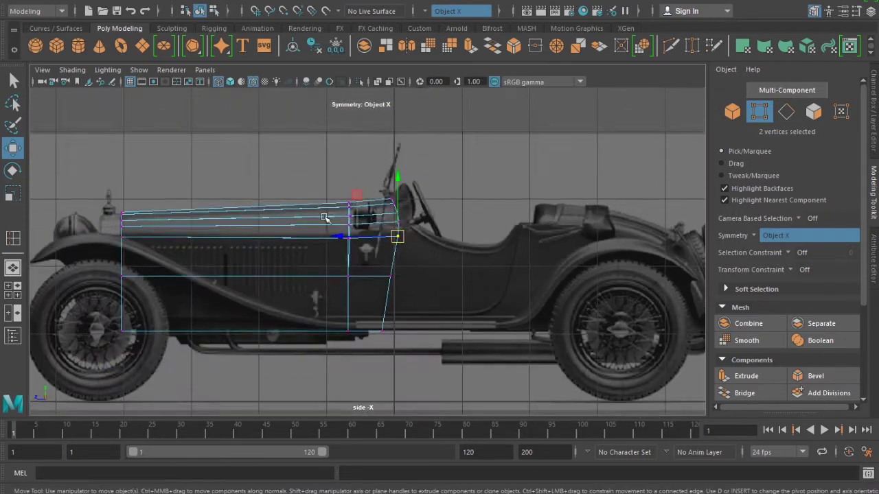
Scale the middle vertex column to 0 in Z so it stands vertical, then view shaded
{"action": "left_click_drag", "start_coordinate": [364, 362], "coordinate": [364, 360]}
{"action": "scroll", "coordinate": [354, 262], "scroll_direction": "up", "scroll_amount": 2}
{"action": "key", "text": "r"}
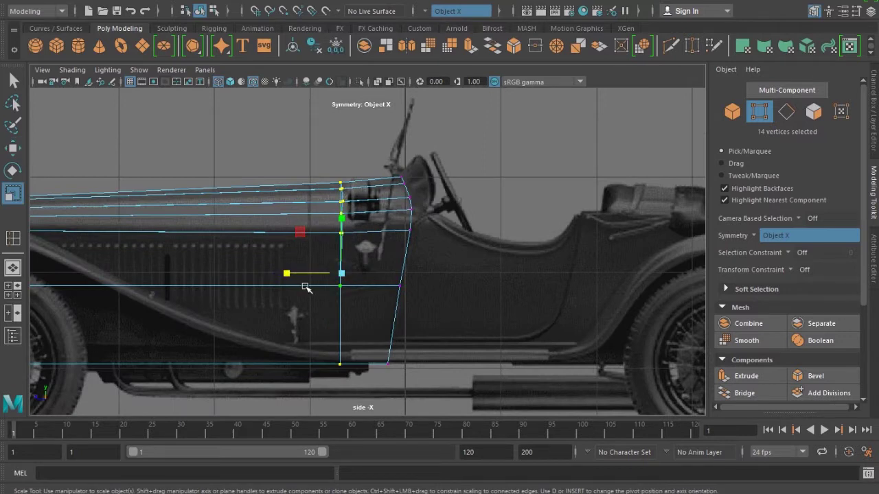
{"action": "left_click_drag", "start_coordinate": [289, 273], "coordinate": [346, 276]}
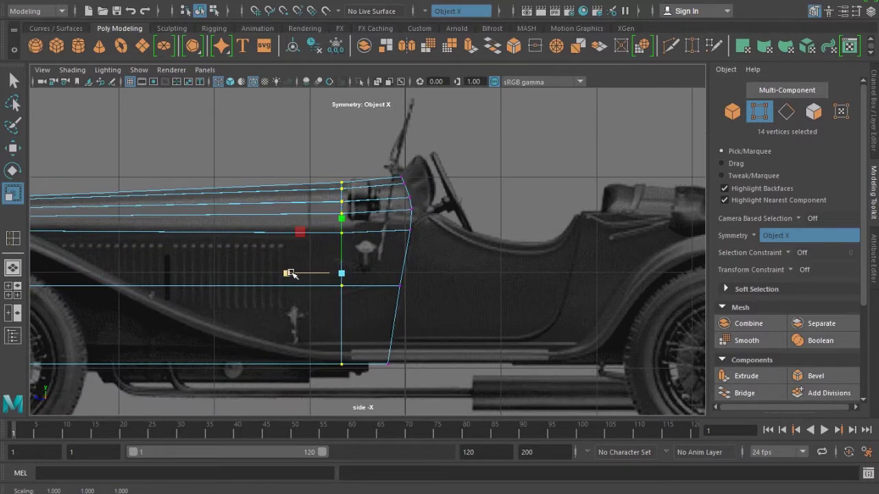
{"action": "scroll", "coordinate": [347, 282], "scroll_direction": "down", "scroll_amount": 1}
{"action": "middle_click_drag", "start_coordinate": [346, 281], "coordinate": [418, 281], "text": "alt"}
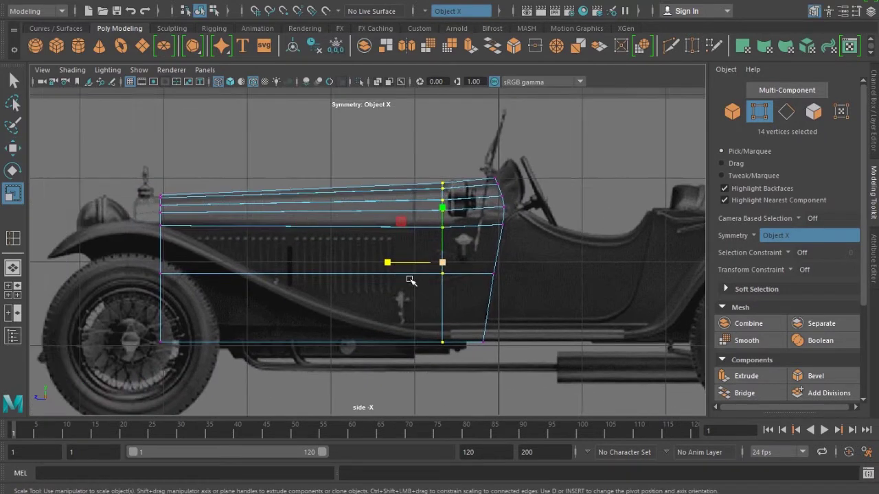
{"action": "key", "text": "5"}
{"action": "key", "text": "F8"}
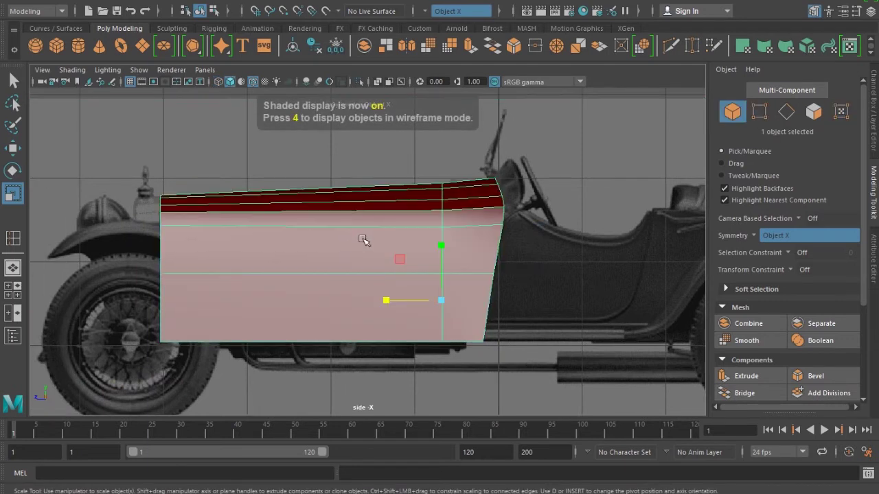
{"action": "key", "text": "4"}
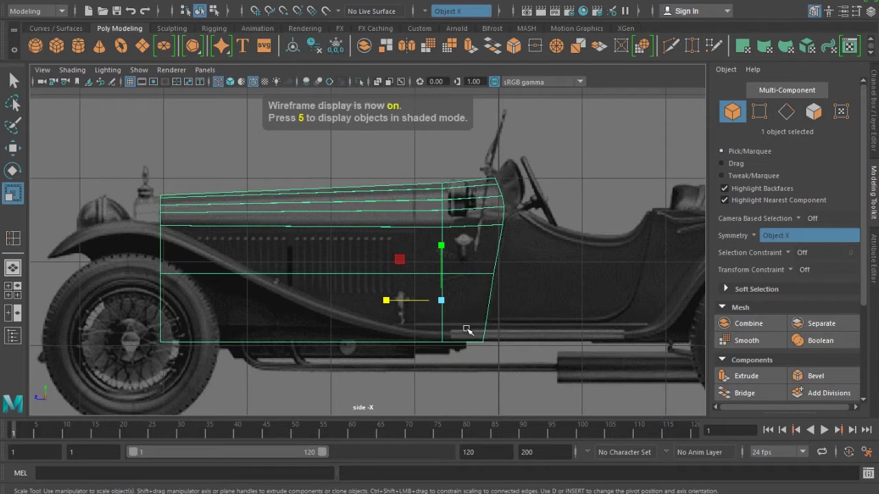
{"action": "key", "text": "5"}
{"action": "left_click_drag", "start_coordinate": [443, 302], "coordinate": [547, 297], "text": "alt"}
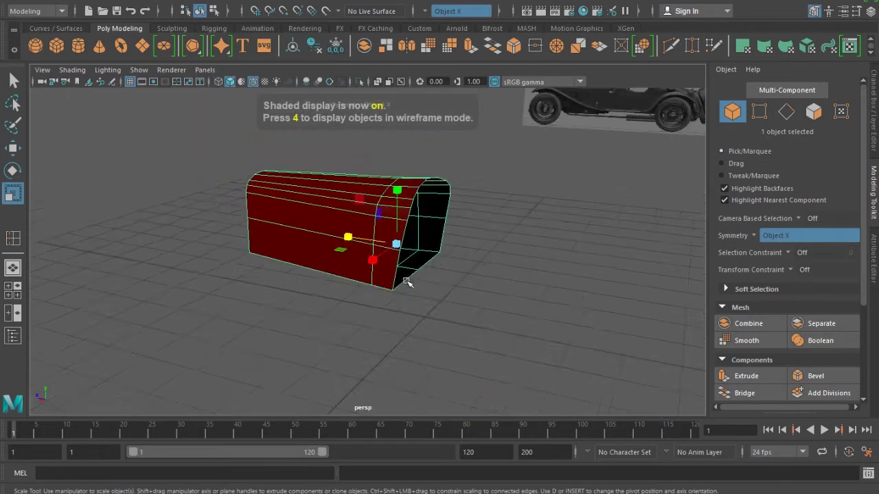
{"action": "left_click_drag", "start_coordinate": [546, 297], "coordinate": [343, 288], "text": "alt"}
{"action": "key", "text": "bracketleft"}
{"action": "key", "text": "4"}
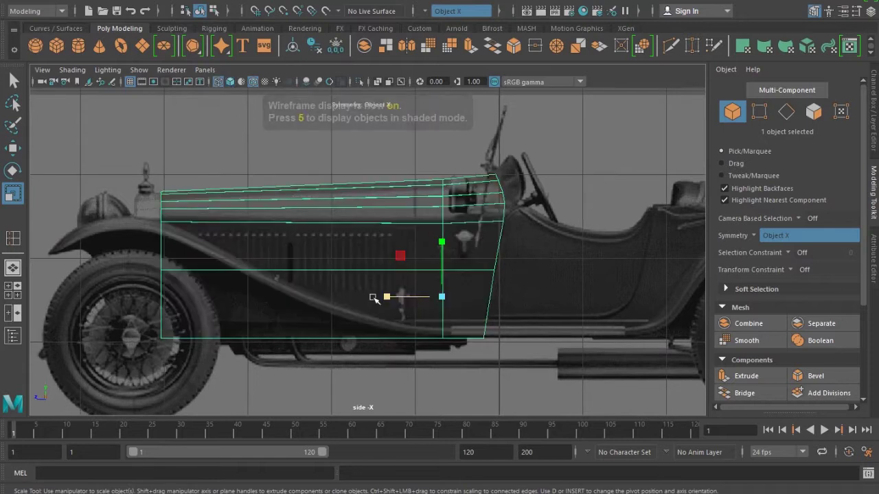
{"action": "scroll", "coordinate": [372, 298], "scroll_direction": "down", "scroll_amount": 5}
{"action": "scroll", "coordinate": [372, 298], "scroll_direction": "up", "scroll_amount": 3}
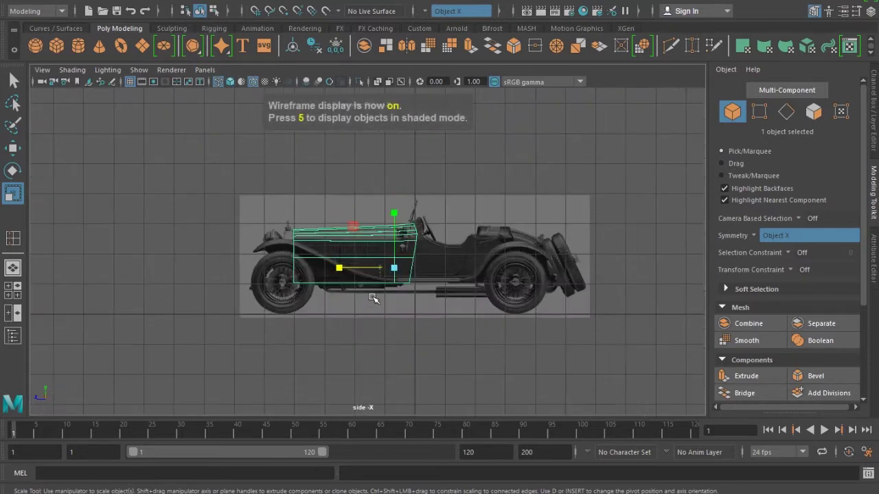
{"action": "scroll", "coordinate": [372, 298], "scroll_direction": "up", "scroll_amount": 5}
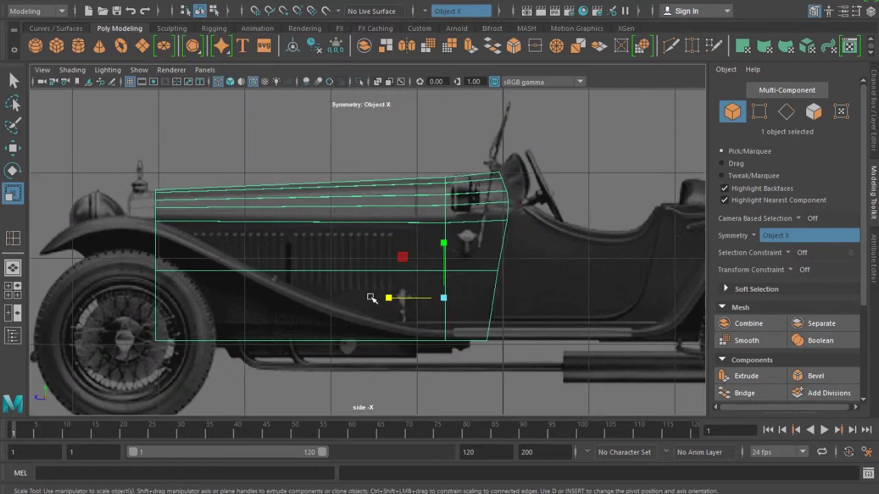
{"action": "scroll", "coordinate": [372, 298], "scroll_direction": "down", "scroll_amount": 5}
{"action": "scroll", "coordinate": [372, 298], "scroll_direction": "up", "scroll_amount": 4}
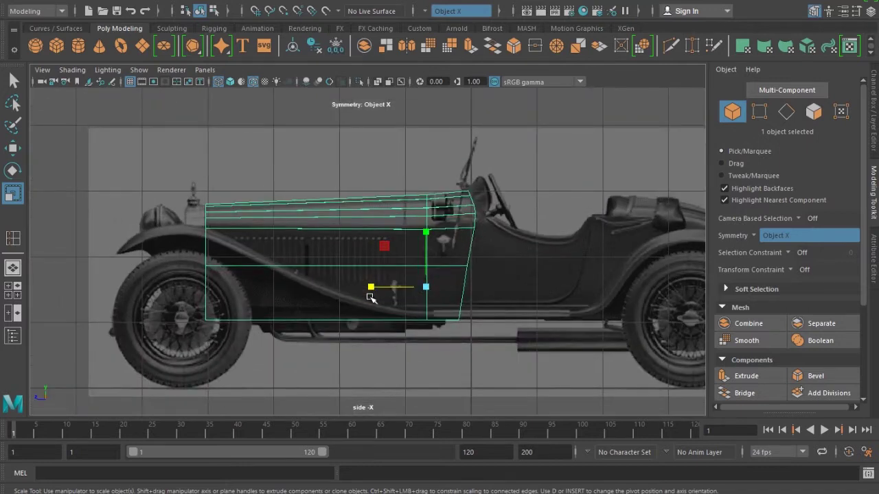
{"action": "key", "text": "4"}
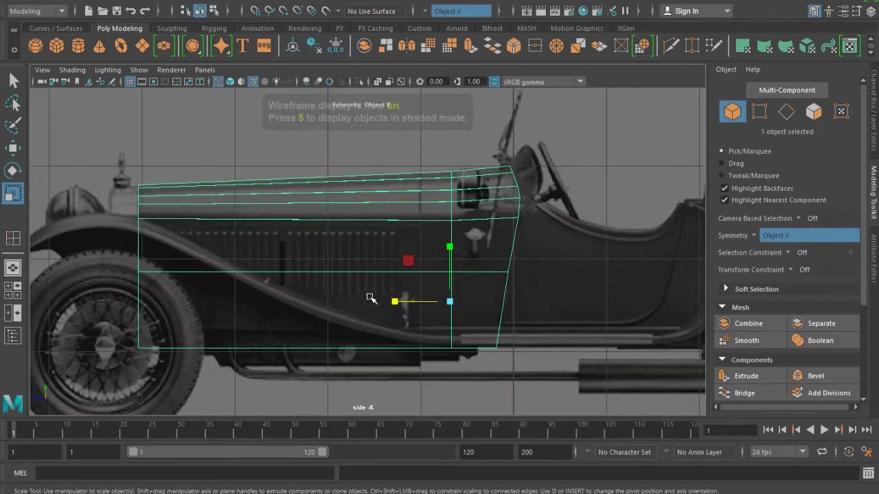
{"action": "scroll", "coordinate": [371, 298], "scroll_direction": "up", "scroll_amount": 3}
{"action": "scroll", "coordinate": [414, 340], "scroll_direction": "down", "scroll_amount": 3}
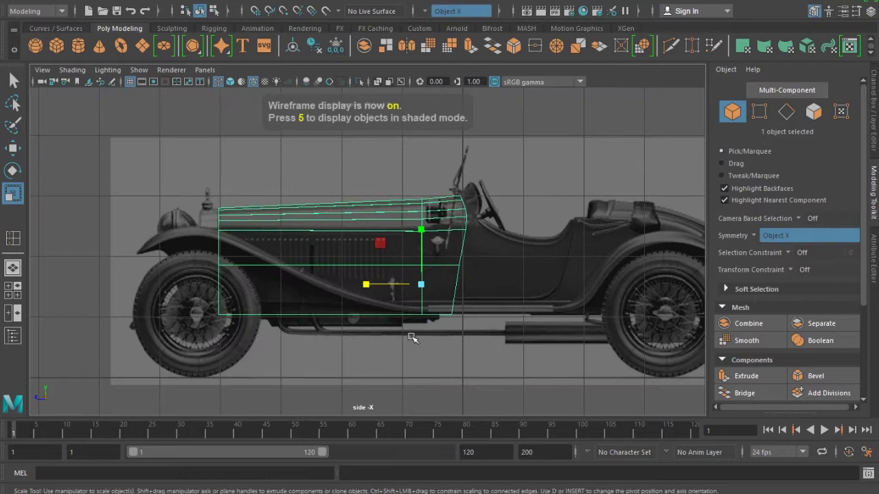
{"action": "scroll", "coordinate": [412, 338], "scroll_direction": "up", "scroll_amount": 1}
{"action": "scroll", "coordinate": [412, 338], "scroll_direction": "up", "scroll_amount": 1}
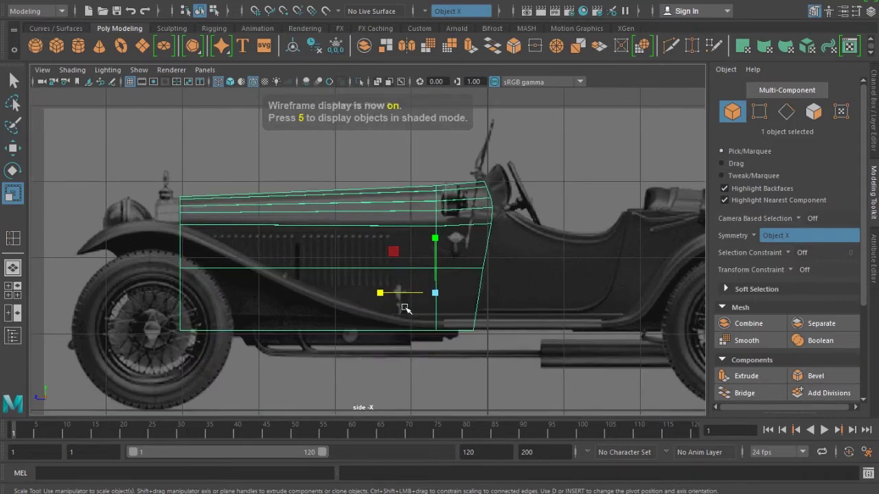
{"action": "middle_click_drag", "start_coordinate": [419, 309], "coordinate": [406, 270], "text": "alt"}
{"action": "right_click", "coordinate": [391, 209], "text": "shift"}
Insert a horizontal edge loop near the body's bottom edge
{"action": "left_click", "coordinate": [293, 237]}
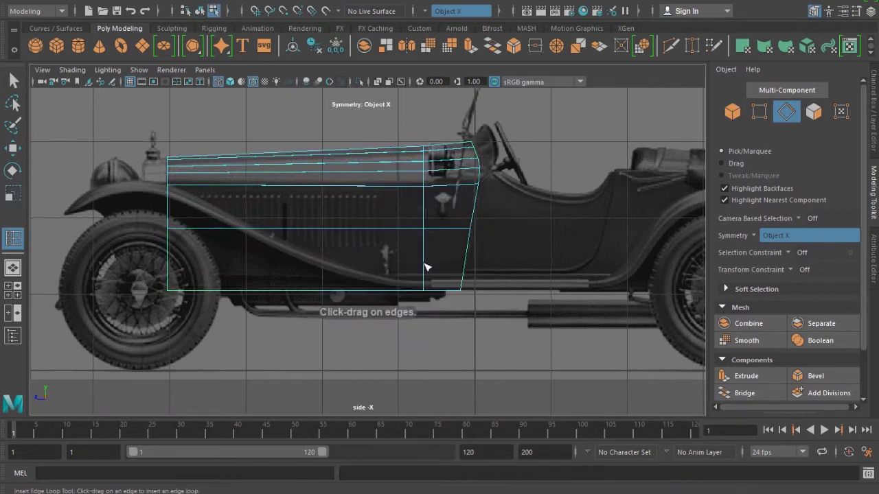
{"action": "left_click_drag", "start_coordinate": [423, 263], "coordinate": [425, 266]}
{"action": "left_click_drag", "start_coordinate": [426, 274], "coordinate": [425, 274]}
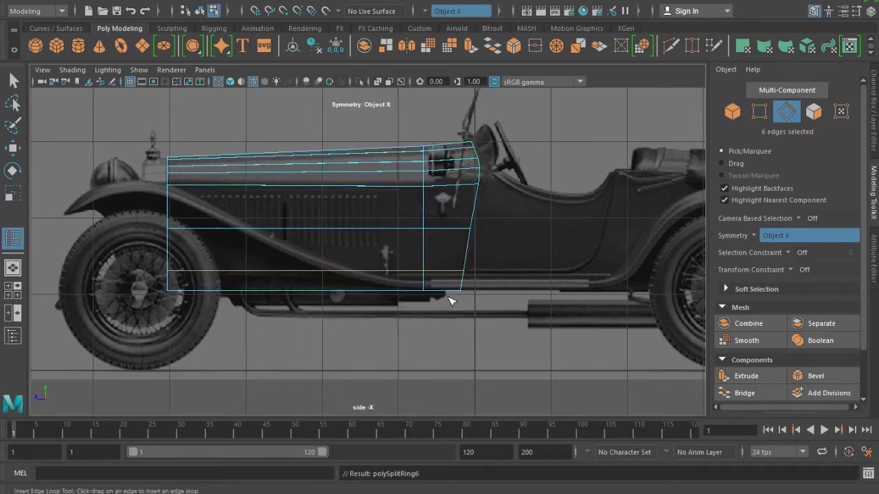
{"action": "key", "text": "F8"}
{"action": "key", "text": "5"}
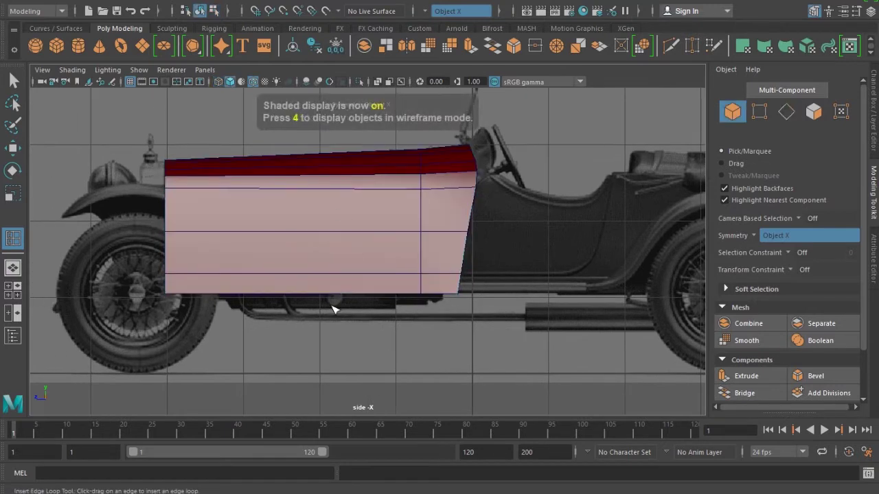
{"action": "key", "text": "space"}
Select the two bottom front edges of the body in perspective view
{"action": "mouse_move", "coordinate": [331, 253]}
{"action": "left_mouse_down"}
{"action": "mouse_move", "coordinate": [435, 281]}
{"action": "mouse_move", "coordinate": [341, 273]}
{"action": "left_mouse_up"}
{"action": "right_click_drag", "start_coordinate": [341, 273], "coordinate": [384, 281], "text": "alt"}
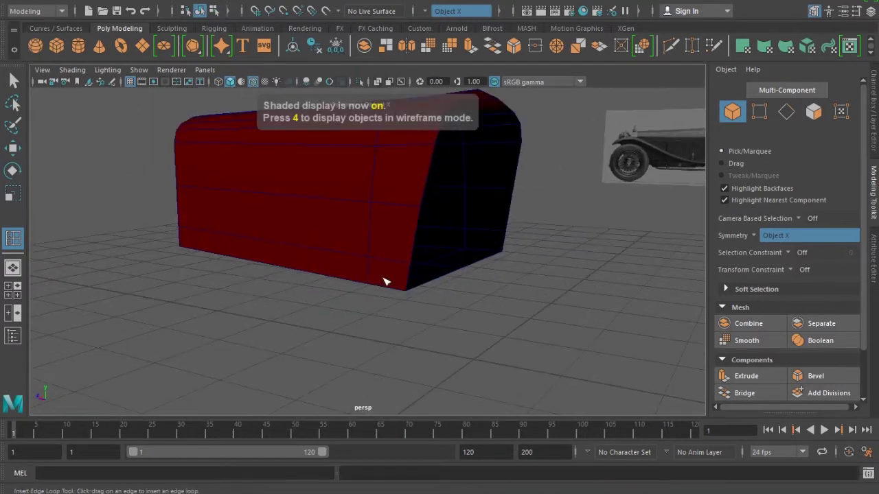
{"action": "key", "text": "w"}
{"action": "key", "text": "F10"}
{"action": "left_click", "coordinate": [409, 271]}
{"action": "left_click", "coordinate": [439, 272]}
In side view, extrude the bottom edges back toward the rear wheel as a strip
{"action": "key", "text": "space"}
{"action": "left_click_drag", "start_coordinate": [475, 318], "coordinate": [515, 316]}
{"action": "right_click_drag", "start_coordinate": [374, 273], "coordinate": [379, 307], "text": "shift"}
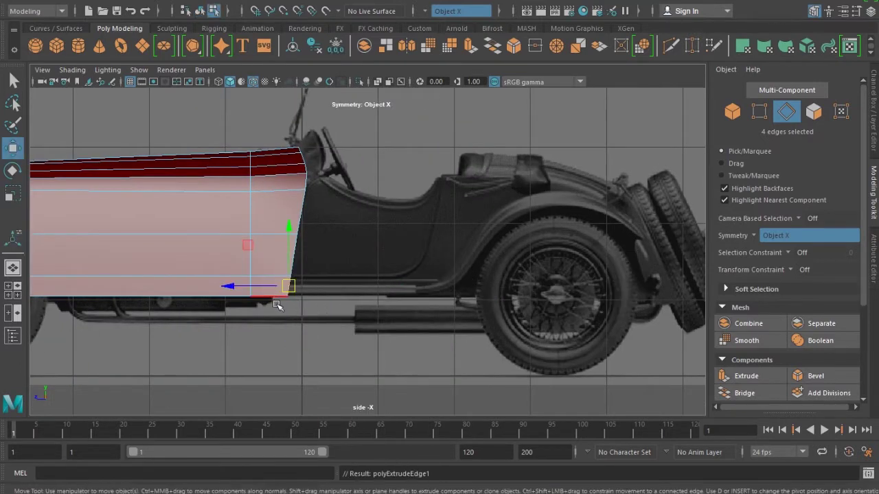
{"action": "left_click_drag", "start_coordinate": [239, 286], "coordinate": [353, 293]}
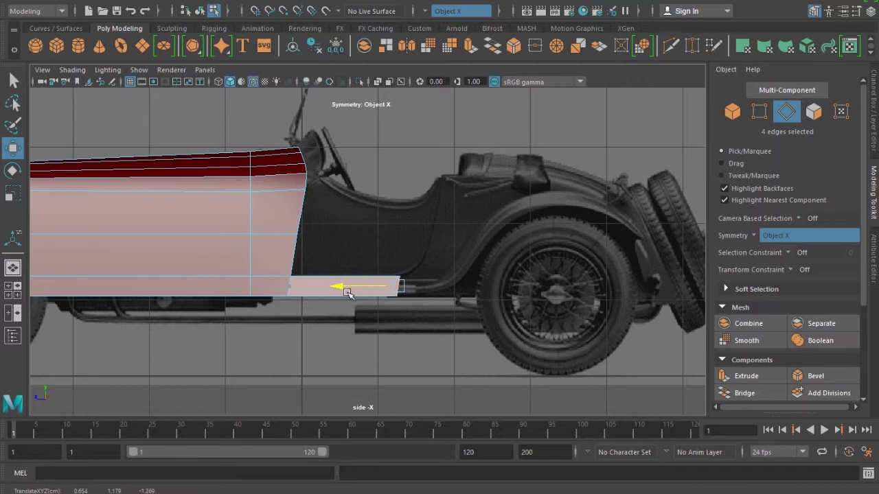
Select the new strip's bottom-right corner vertices in wireframe
{"action": "scroll", "coordinate": [363, 304], "scroll_direction": "up", "scroll_amount": 3}
{"action": "key", "text": "F9"}
{"action": "scroll", "coordinate": [372, 323], "scroll_direction": "up", "scroll_amount": 3}
{"action": "mouse_move", "coordinate": [405, 271]}
{"action": "left_mouse_down"}
{"action": "mouse_move", "coordinate": [323, 287]}
{"action": "mouse_move", "coordinate": [331, 285]}
{"action": "left_mouse_up"}
{"action": "key", "text": "4"}
In top view, move the corner vertices outward along X to the car's width
{"action": "key", "text": "space"}
{"action": "left_click_drag", "start_coordinate": [392, 309], "coordinate": [392, 261]}
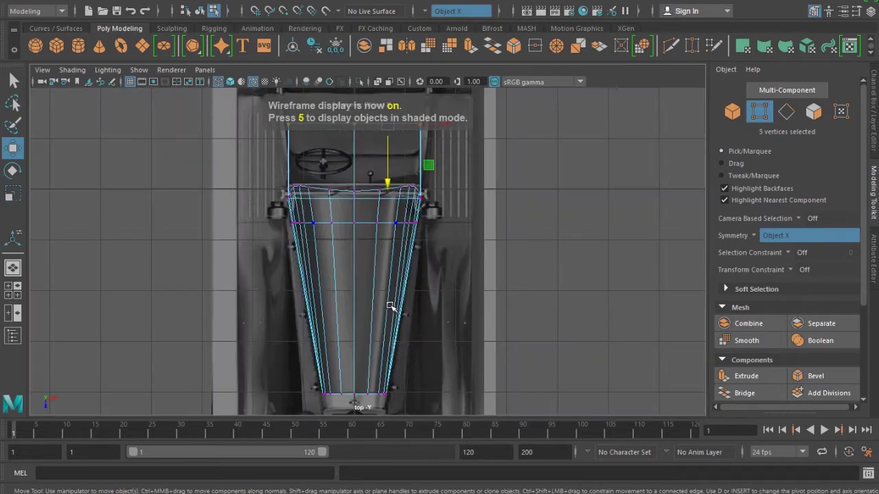
{"action": "scroll", "coordinate": [412, 275], "scroll_direction": "up", "scroll_amount": 3}
{"action": "scroll", "coordinate": [453, 263], "scroll_direction": "up", "scroll_amount": 2}
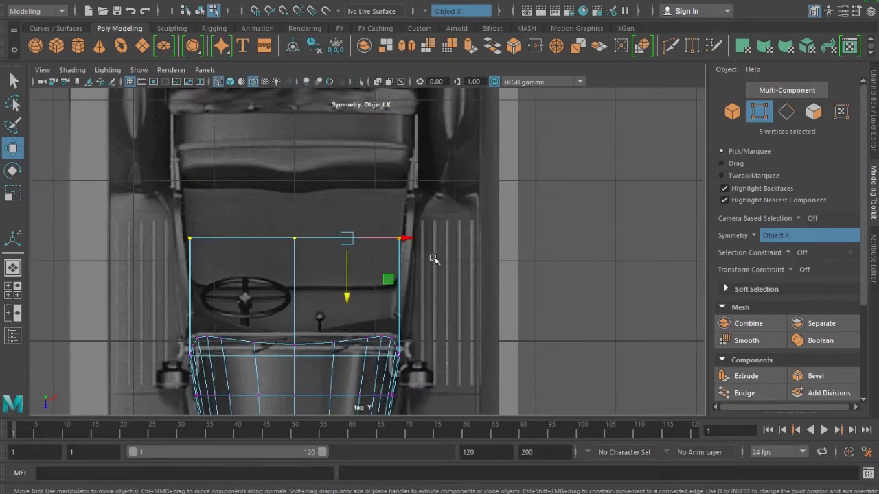
{"action": "left_click", "coordinate": [398, 238]}
{"action": "left_click_drag", "start_coordinate": [444, 240], "coordinate": [458, 241]}
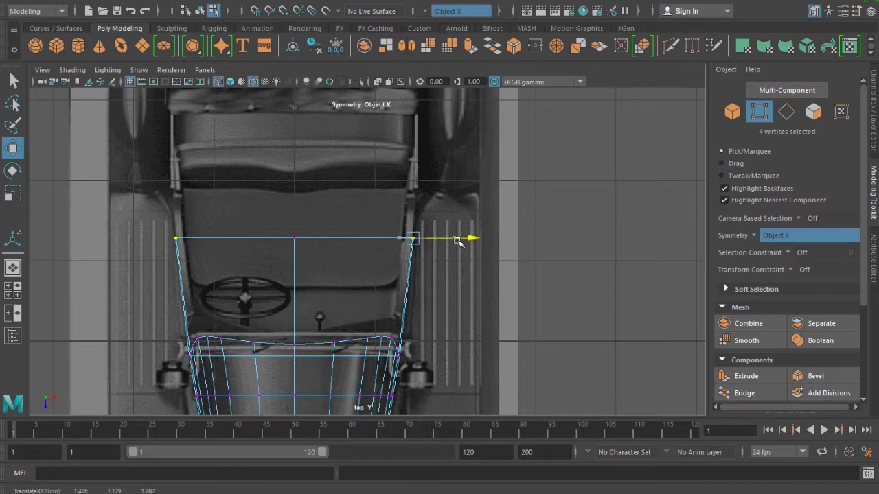
{"action": "key", "text": "space"}
{"action": "left_click_drag", "start_coordinate": [409, 271], "coordinate": [447, 274]}
{"action": "scroll", "coordinate": [406, 274], "scroll_direction": "down", "scroll_amount": 2}
{"action": "scroll", "coordinate": [391, 256], "scroll_direction": "up", "scroll_amount": 2}
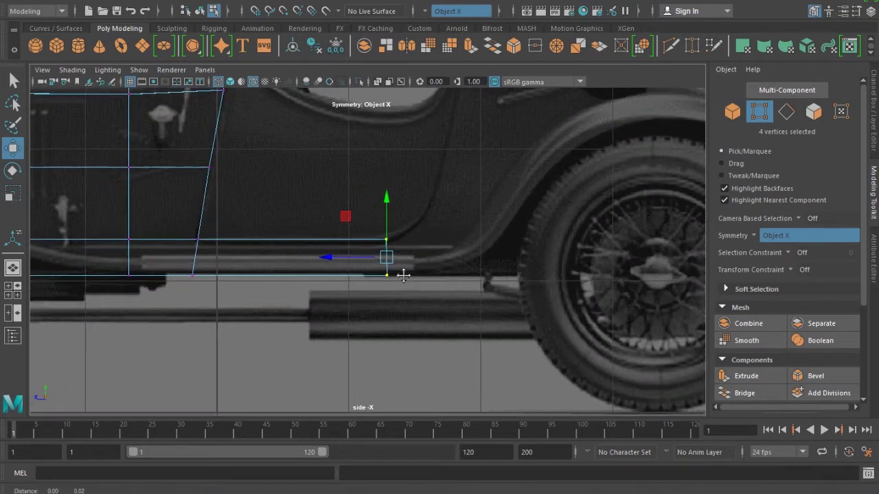
Select the body's bottom rear edges, orbiting to reach the underside
{"action": "key", "text": "5"}
{"action": "key", "text": "F10"}
{"action": "left_click", "coordinate": [412, 283]}
{"action": "key", "text": "space"}
{"action": "mouse_move", "coordinate": [426, 288]}
{"action": "left_mouse_down", "text": "alt"}
{"action": "mouse_move", "coordinate": [443, 249]}
{"action": "mouse_move", "coordinate": [520, 188]}
{"action": "mouse_move", "coordinate": [551, 145]}
{"action": "left_mouse_up", "text": "alt"}
{"action": "left_click", "coordinate": [551, 145], "text": "shift"}
{"action": "key", "text": "space"}
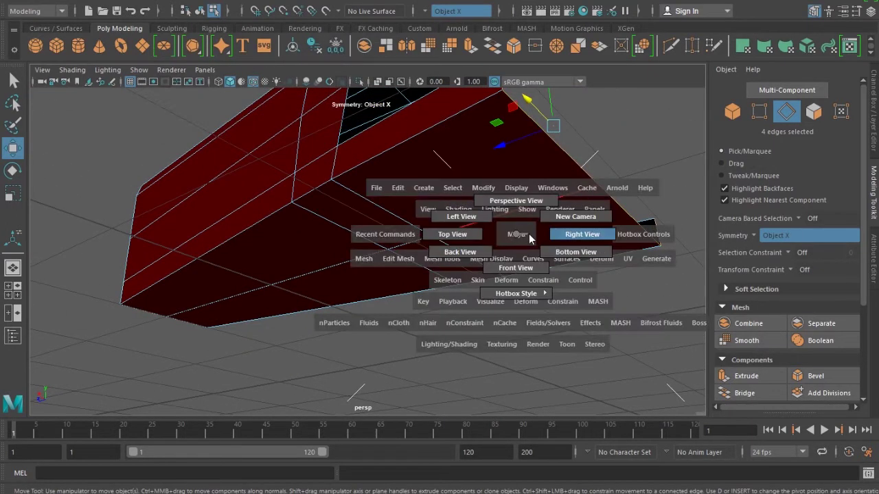
{"action": "left_click", "coordinate": [528, 233]}
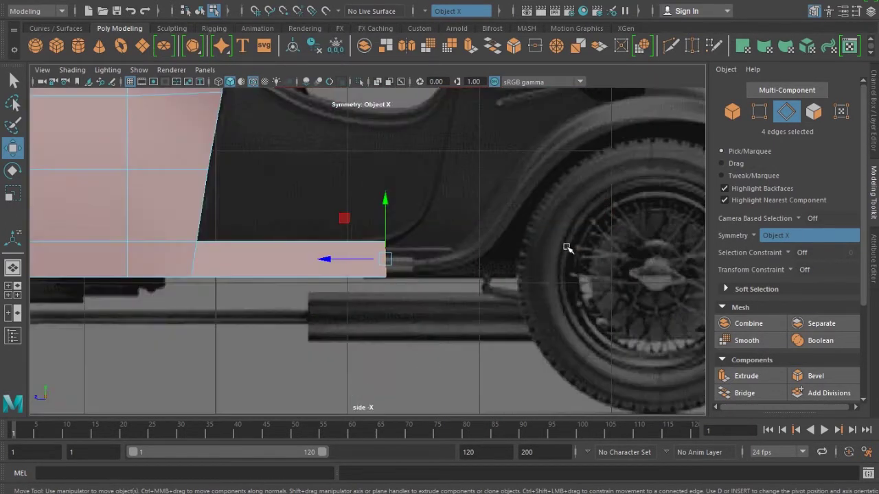
{"action": "scroll", "coordinate": [574, 243], "scroll_direction": "down", "scroll_amount": 5}
{"action": "scroll", "coordinate": [490, 284], "scroll_direction": "up", "scroll_amount": 5}
{"action": "scroll", "coordinate": [465, 286], "scroll_direction": "up", "scroll_amount": 2}
{"action": "scroll", "coordinate": [459, 287], "scroll_direction": "up", "scroll_amount": 2}
{"action": "scroll", "coordinate": [435, 290], "scroll_direction": "up", "scroll_amount": 1}
Extrude the edges rearward toward the back wheel and angle the new end's corners up along the fender
{"action": "key", "text": "ctrl+e"}
{"action": "key", "text": "w"}
{"action": "left_click_drag", "start_coordinate": [294, 280], "coordinate": [350, 286]}
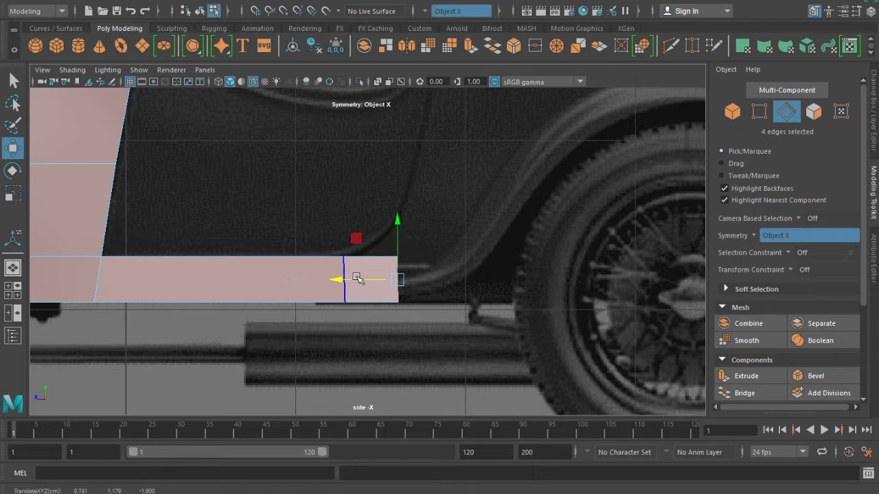
{"action": "key", "text": "F9"}
{"action": "mouse_move", "coordinate": [422, 261]}
{"action": "left_mouse_down"}
{"action": "mouse_move", "coordinate": [385, 237]}
{"action": "mouse_move", "coordinate": [393, 251]}
{"action": "left_mouse_up"}
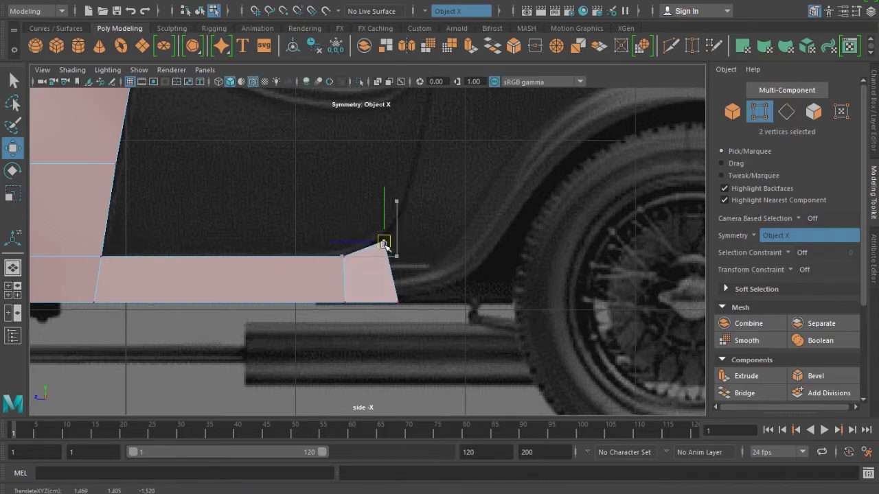
{"action": "scroll", "coordinate": [384, 246], "scroll_direction": "down", "scroll_amount": 1}
{"action": "scroll", "coordinate": [384, 261], "scroll_direction": "down", "scroll_amount": 1}
{"action": "left_click", "coordinate": [394, 297]}
{"action": "left_click_drag", "start_coordinate": [402, 300], "coordinate": [417, 288]}
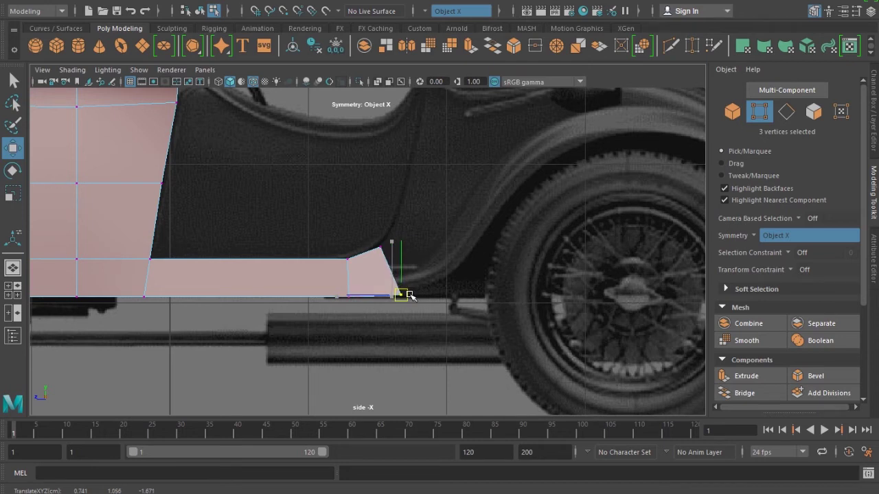
{"action": "key", "text": "F10"}
{"action": "left_click_drag", "start_coordinate": [379, 212], "coordinate": [379, 214]}
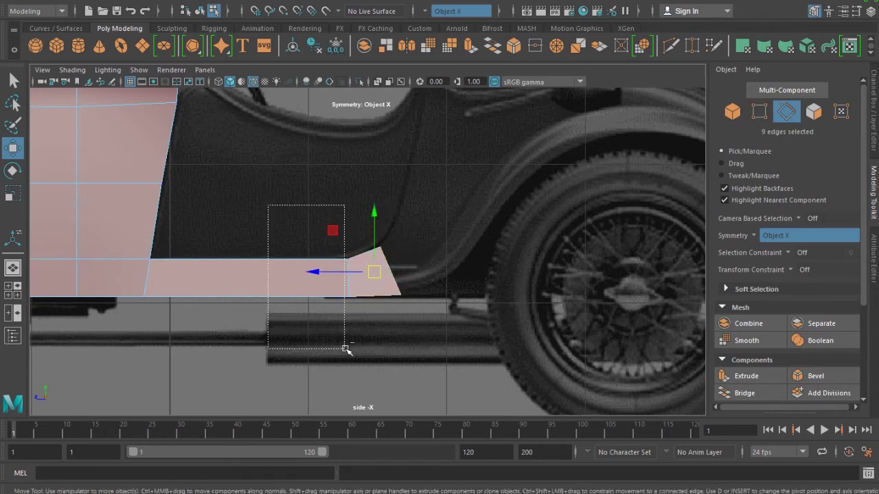
Extrude the end edges up and right into a face and shift its bottom vertex along the arch
{"action": "key", "text": "ctrl+e"}
{"action": "mouse_move", "coordinate": [390, 270]}
{"action": "left_mouse_down"}
{"action": "mouse_move", "coordinate": [408, 254]}
{"action": "mouse_move", "coordinate": [448, 261]}
{"action": "left_mouse_up"}
{"action": "key", "text": "F9"}
{"action": "left_click", "coordinate": [398, 224]}
{"action": "left_click", "coordinate": [401, 296]}
{"action": "left_click_drag", "start_coordinate": [401, 296], "coordinate": [414, 293]}
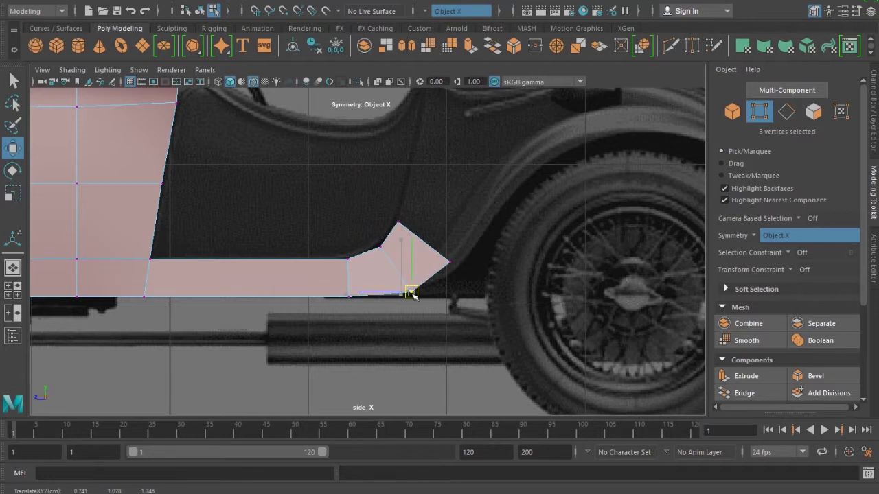
Extrude a second face upward and move its top corner onto the wheel arch
{"action": "key", "text": "F10"}
{"action": "left_click_drag", "start_coordinate": [485, 217], "coordinate": [447, 274]}
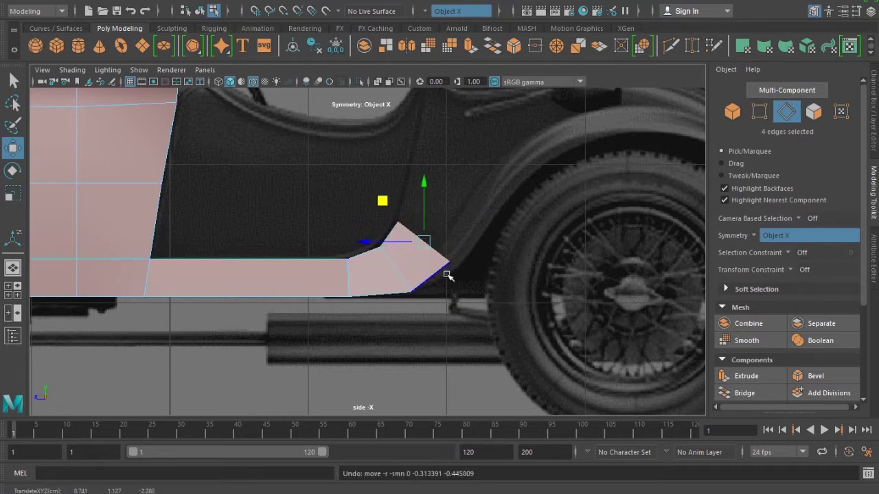
{"action": "middle_click_drag", "start_coordinate": [447, 275], "coordinate": [433, 278], "text": "alt"}
{"action": "key", "text": "ctrl+e"}
{"action": "key", "text": "w"}
{"action": "left_click_drag", "start_coordinate": [406, 254], "coordinate": [418, 215]}
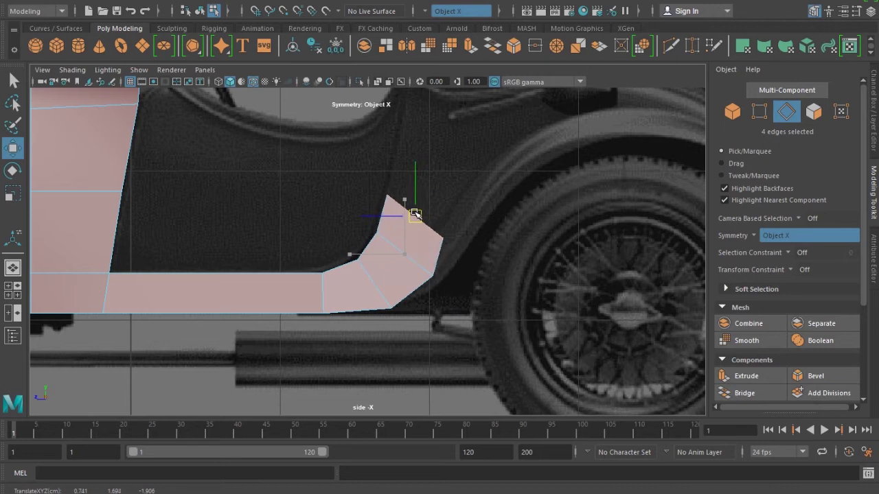
{"action": "key", "text": "F9"}
{"action": "left_click", "coordinate": [441, 238]}
{"action": "left_click_drag", "start_coordinate": [443, 239], "coordinate": [476, 214]}
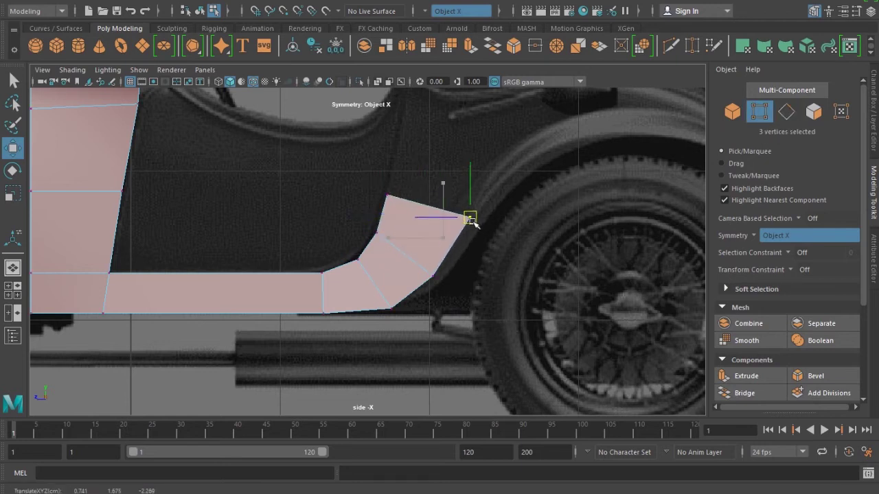
{"action": "scroll", "coordinate": [432, 249], "scroll_direction": "down", "scroll_amount": 3}
{"action": "scroll", "coordinate": [418, 255], "scroll_direction": "down", "scroll_amount": 3}
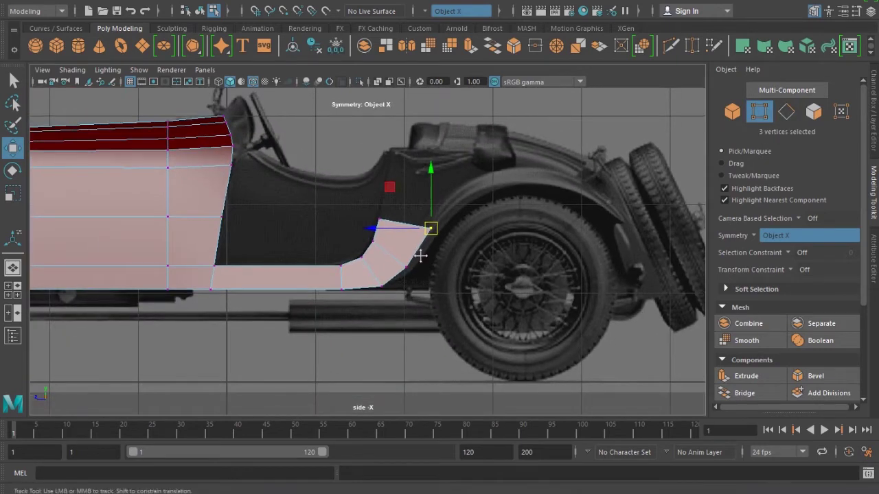
{"action": "key", "text": "space"}
{"action": "left_click_drag", "start_coordinate": [441, 285], "coordinate": [441, 261]}
{"action": "mouse_move", "coordinate": [441, 261]}
{"action": "left_mouse_down", "text": "alt"}
{"action": "mouse_move", "coordinate": [444, 296]}
{"action": "mouse_move", "coordinate": [461, 318]}
{"action": "mouse_move", "coordinate": [458, 292]}
{"action": "left_mouse_up", "text": "alt"}
{"action": "scroll", "coordinate": [459, 292], "scroll_direction": "up", "scroll_amount": 2}
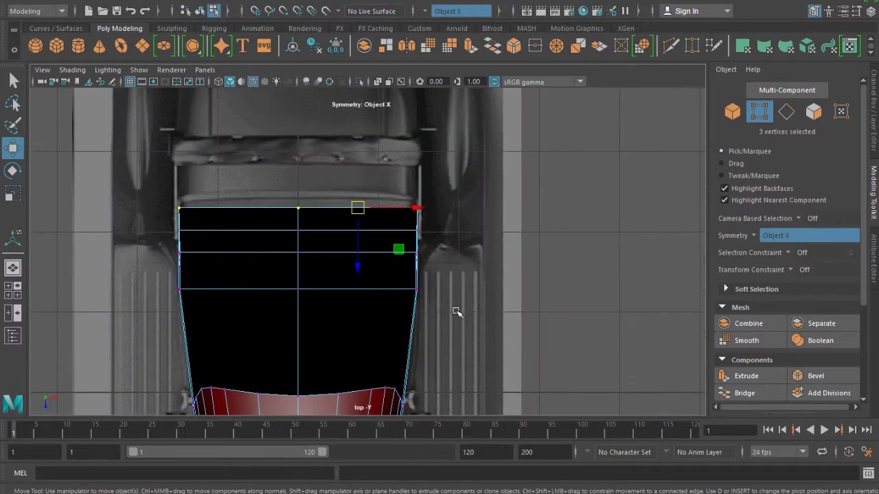
Nudge the fender's lower side edge outward along X
{"action": "scroll", "coordinate": [457, 291], "scroll_direction": "up", "scroll_amount": 2}
{"action": "scroll", "coordinate": [458, 291], "scroll_direction": "up", "scroll_amount": 2}
{"action": "mouse_move", "coordinate": [457, 291]}
{"action": "left_mouse_down"}
{"action": "mouse_move", "coordinate": [464, 310]}
{"action": "mouse_move", "coordinate": [497, 290]}
{"action": "left_mouse_up"}
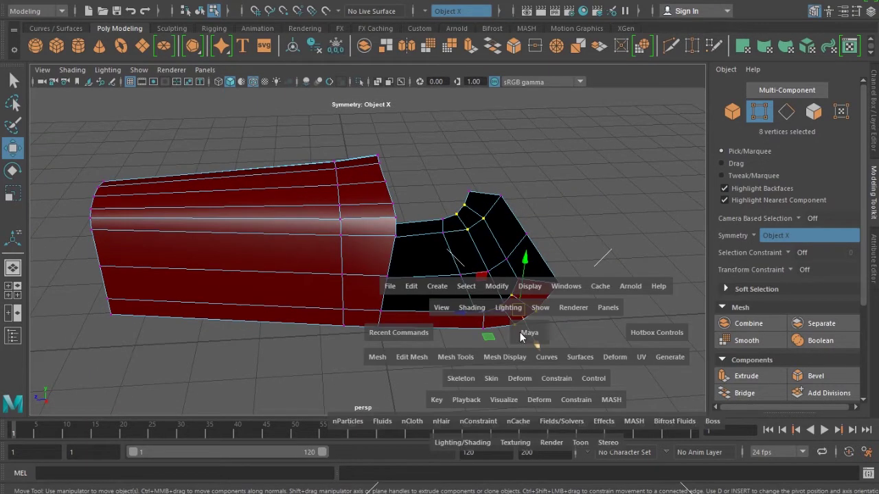
{"action": "left_click_drag", "start_coordinate": [498, 324], "coordinate": [488, 286]}
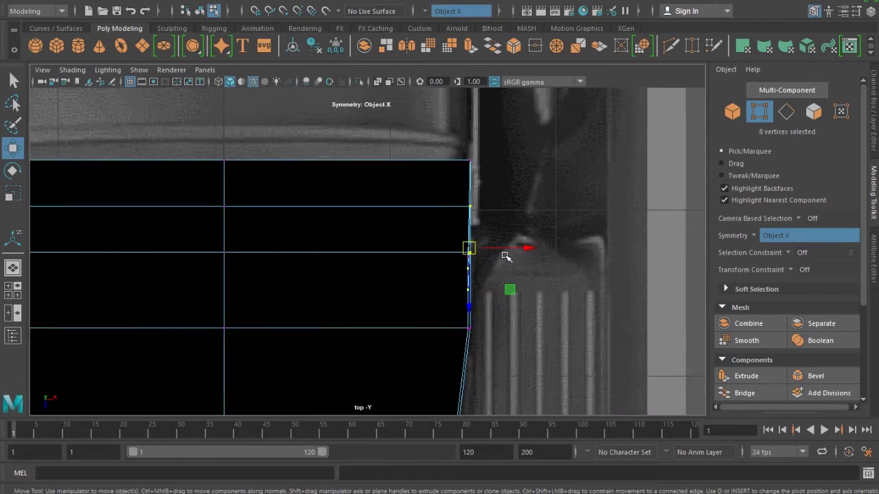
{"action": "mouse_move", "coordinate": [505, 257]}
{"action": "left_mouse_down"}
{"action": "mouse_move", "coordinate": [466, 337]}
{"action": "mouse_move", "coordinate": [476, 355]}
{"action": "left_mouse_up"}
{"action": "left_click", "coordinate": [507, 319]}
{"action": "mouse_move", "coordinate": [519, 271]}
{"action": "left_mouse_down"}
{"action": "mouse_move", "coordinate": [521, 297]}
{"action": "mouse_move", "coordinate": [505, 321]}
{"action": "left_mouse_up"}
Push the higher and corner side edges out to the reference width, fixing the flipped face
{"action": "left_click", "coordinate": [530, 306]}
{"action": "left_click_drag", "start_coordinate": [520, 239], "coordinate": [530, 242]}
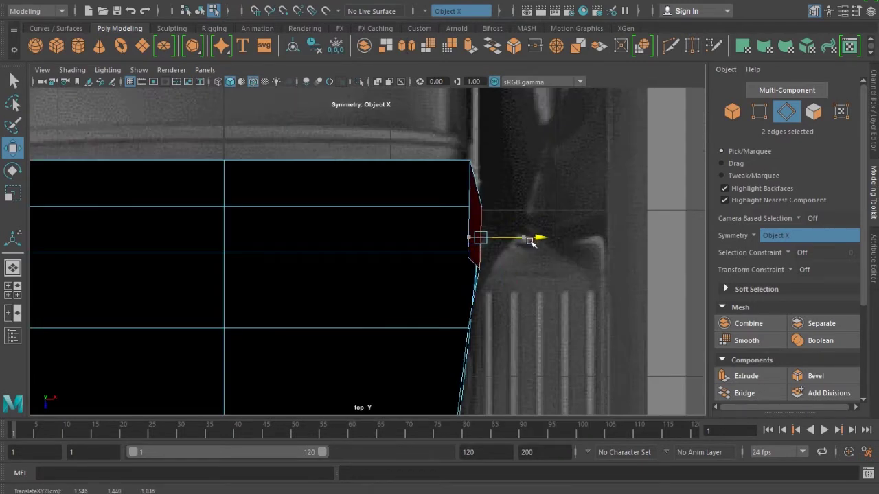
{"action": "left_click", "coordinate": [479, 207]}
{"action": "left_click_drag", "start_coordinate": [518, 208], "coordinate": [526, 210]}
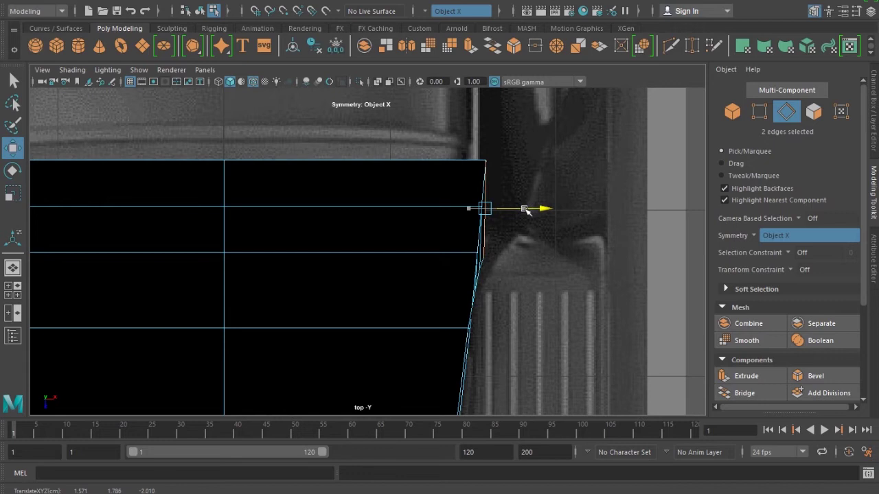
{"action": "scroll", "coordinate": [489, 230], "scroll_direction": "down", "scroll_amount": 5}
{"action": "scroll", "coordinate": [480, 231], "scroll_direction": "up", "scroll_amount": 3}
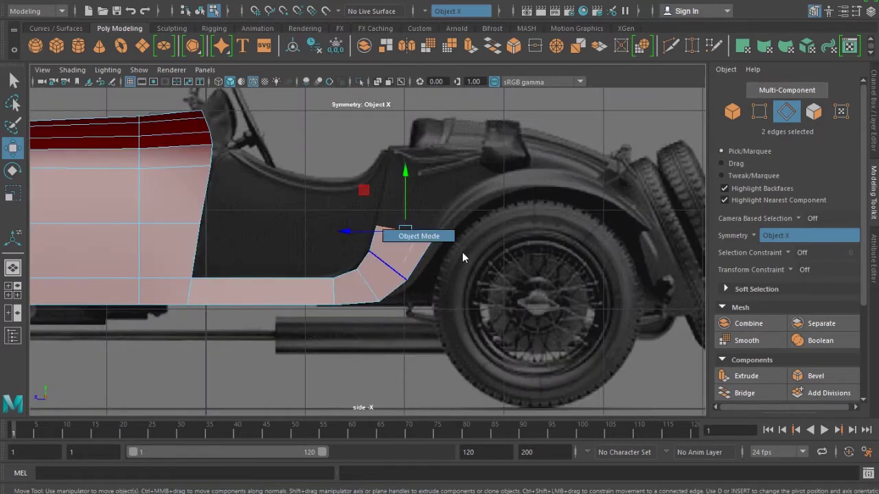
{"action": "right_click_drag", "start_coordinate": [432, 240], "coordinate": [412, 232]}
{"action": "key", "text": "space"}
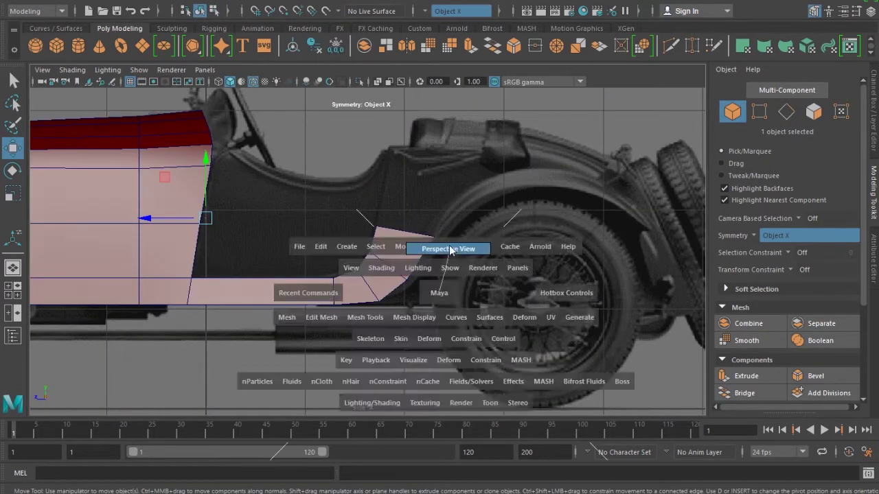
In side view, extrude the fender's top edges up toward the seat line
{"action": "mouse_move", "coordinate": [466, 270]}
{"action": "left_mouse_down", "text": "alt"}
{"action": "mouse_move", "coordinate": [556, 261]}
{"action": "mouse_move", "coordinate": [575, 291]}
{"action": "mouse_move", "coordinate": [500, 308]}
{"action": "mouse_move", "coordinate": [442, 245]}
{"action": "mouse_move", "coordinate": [421, 281]}
{"action": "left_mouse_up", "text": "alt"}
{"action": "key", "text": "space"}
{"action": "scroll", "coordinate": [417, 292], "scroll_direction": "up", "scroll_amount": 2}
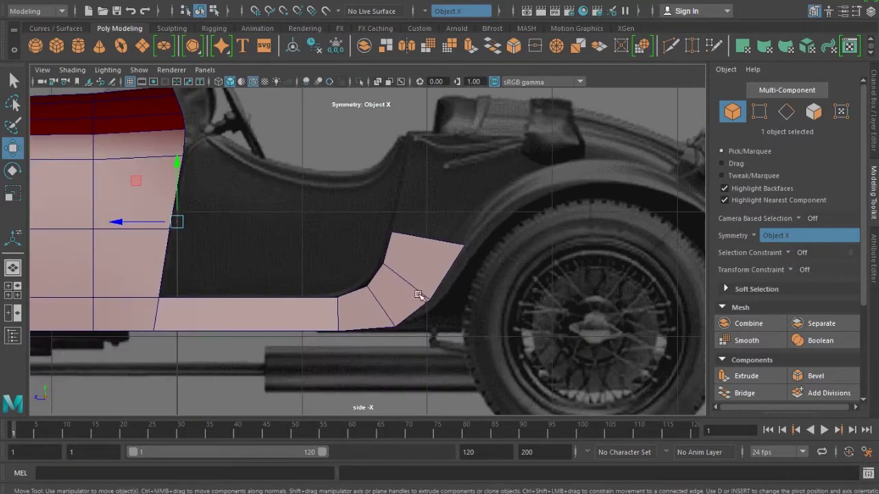
{"action": "scroll", "coordinate": [403, 296], "scroll_direction": "up", "scroll_amount": 1}
{"action": "scroll", "coordinate": [394, 294], "scroll_direction": "up", "scroll_amount": 1}
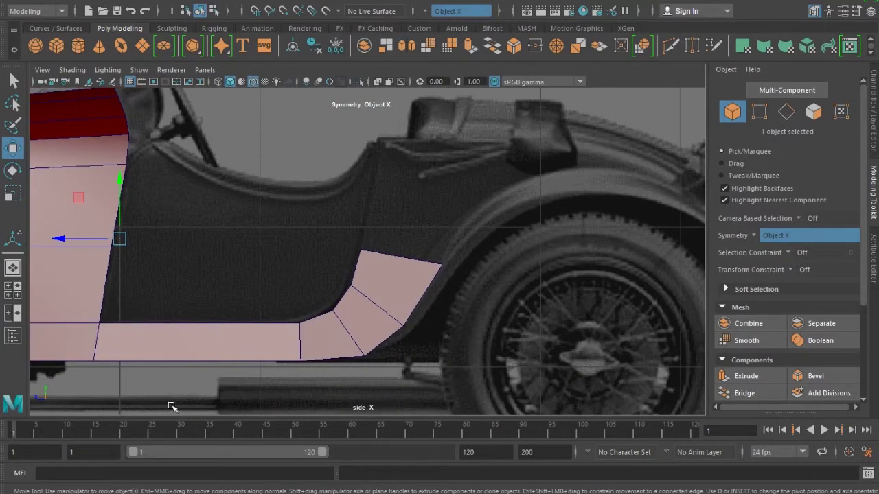
{"action": "right_click_drag", "start_coordinate": [388, 304], "coordinate": [407, 260]}
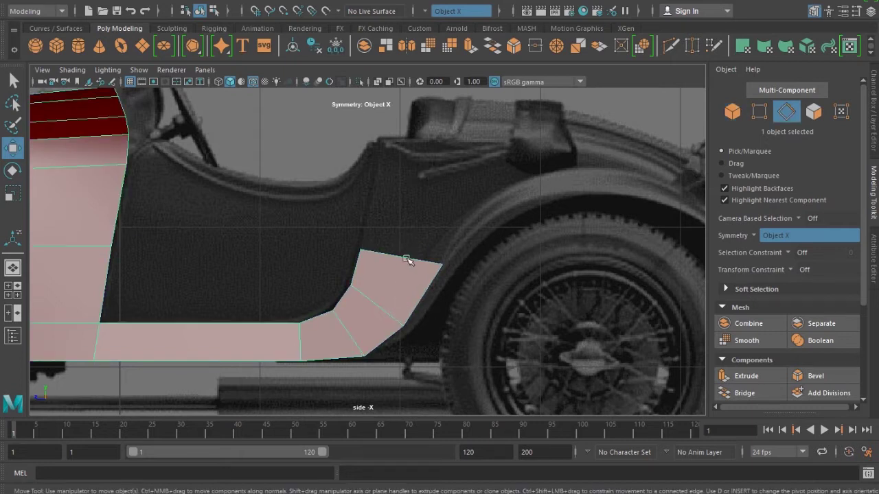
{"action": "scroll", "coordinate": [469, 296], "scroll_direction": "down", "scroll_amount": 2}
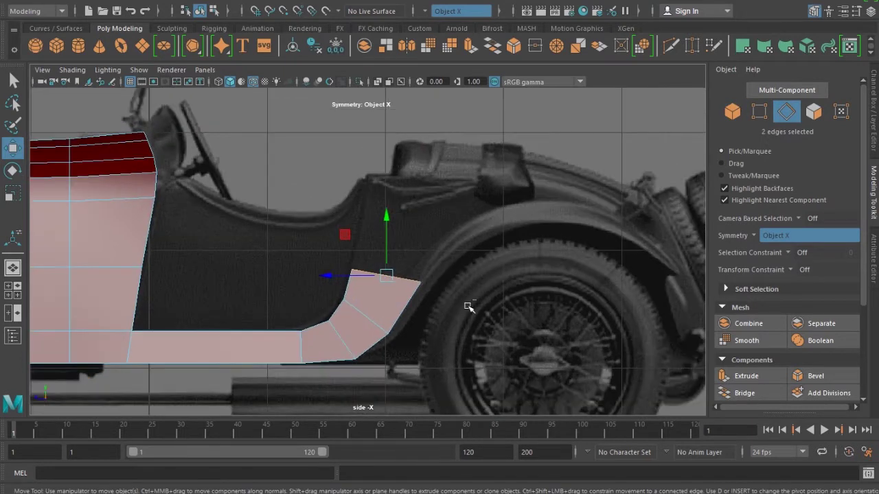
{"action": "key", "text": "ctrl+e"}
{"action": "mouse_move", "coordinate": [388, 275]}
{"action": "left_mouse_down"}
{"action": "mouse_move", "coordinate": [405, 185]}
{"action": "mouse_move", "coordinate": [440, 176]}
{"action": "left_mouse_up"}
In wireframe, move the fender's lower rear vertices to follow the side reference's arch
{"action": "key", "text": "F9"}
{"action": "left_click", "coordinate": [434, 189]}
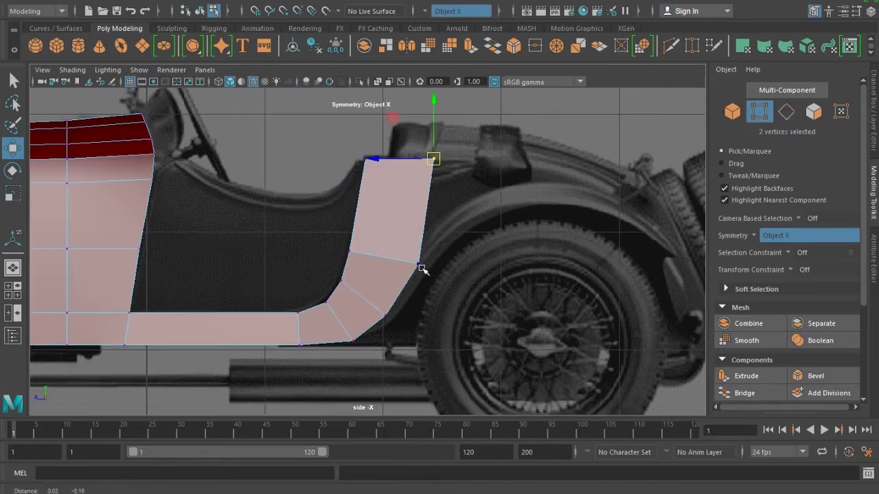
{"action": "scroll", "coordinate": [417, 268], "scroll_direction": "up", "scroll_amount": 2}
{"action": "key", "text": "4"}
{"action": "left_click", "coordinate": [441, 273]}
{"action": "left_click_drag", "start_coordinate": [439, 268], "coordinate": [442, 272]}
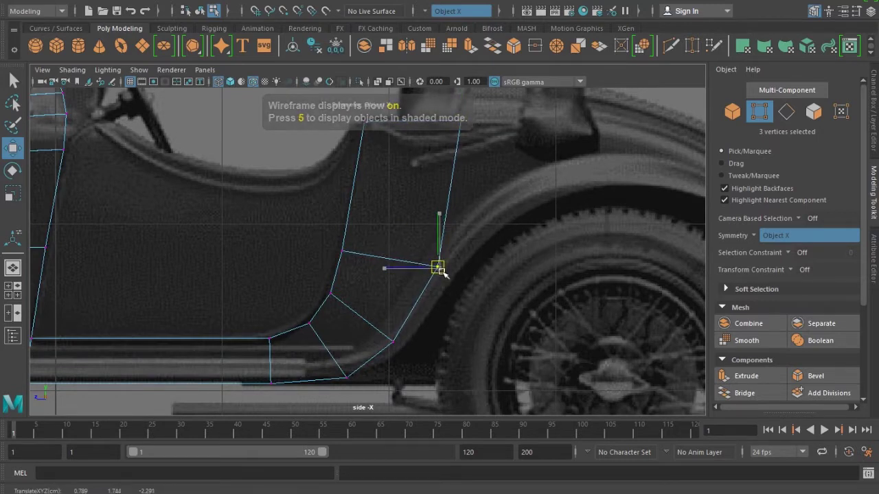
{"action": "left_click_drag", "start_coordinate": [442, 272], "coordinate": [388, 340]}
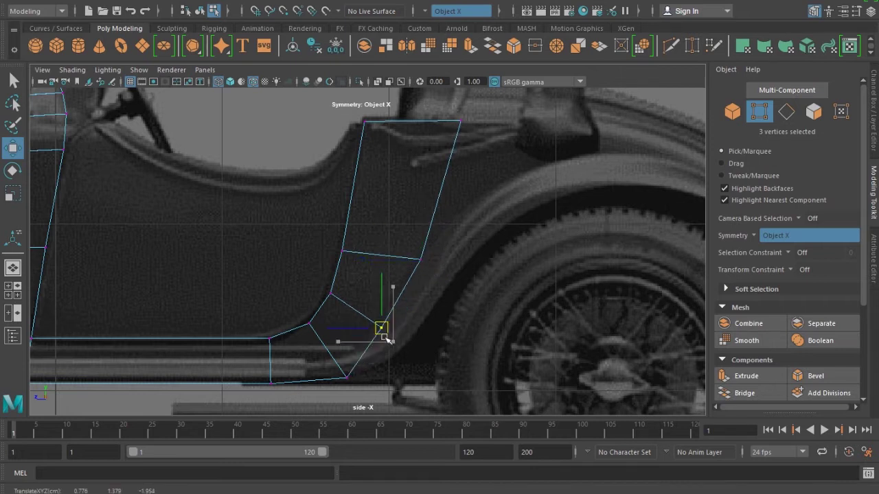
{"action": "left_click_drag", "start_coordinate": [346, 376], "coordinate": [342, 365]}
{"action": "key", "text": "Up"}
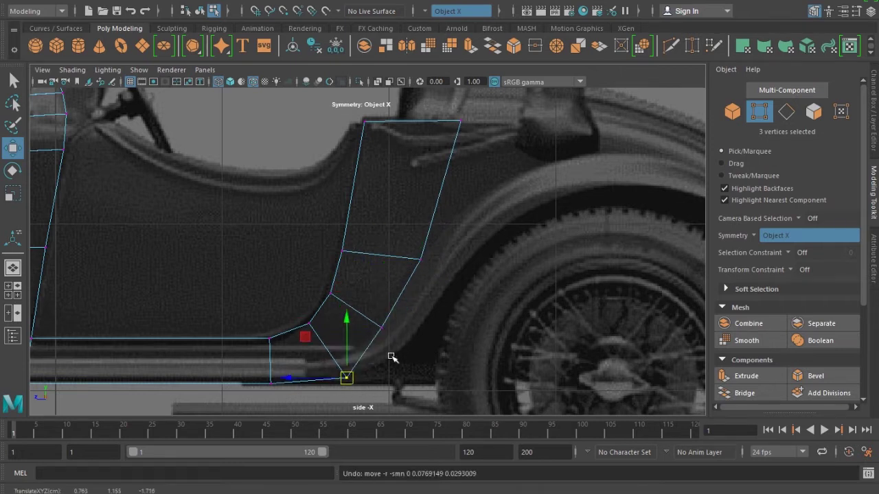
{"action": "key", "text": "Up"}
{"action": "middle_click_drag", "start_coordinate": [398, 349], "coordinate": [462, 313]}
{"action": "right_click_drag", "start_coordinate": [462, 313], "coordinate": [421, 328], "text": "alt"}
{"action": "scroll", "coordinate": [420, 328], "scroll_direction": "down", "scroll_amount": 2}
Select the fender panel's top edge loop and extrude it out over the rear wheel arch
{"action": "key", "text": "5"}
{"action": "key", "text": "space"}
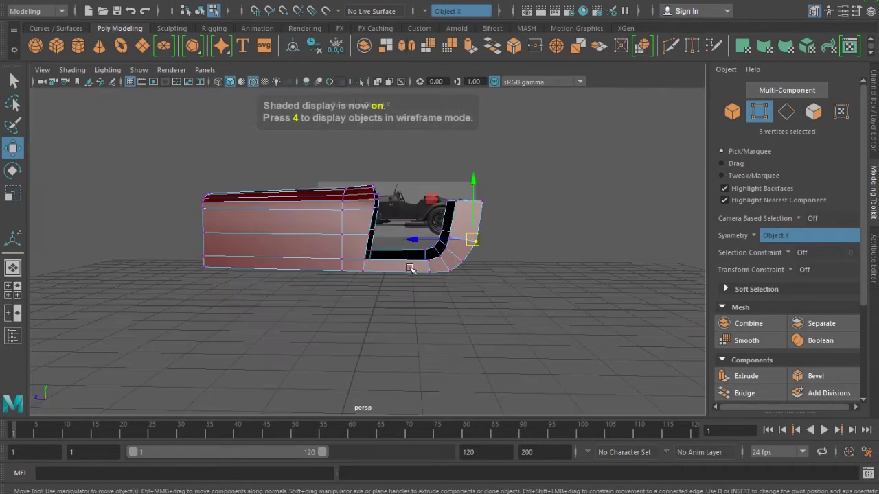
{"action": "left_click_drag", "start_coordinate": [473, 287], "coordinate": [411, 314], "text": "alt"}
{"action": "right_click_drag", "start_coordinate": [410, 314], "coordinate": [398, 260], "text": "ctrl"}
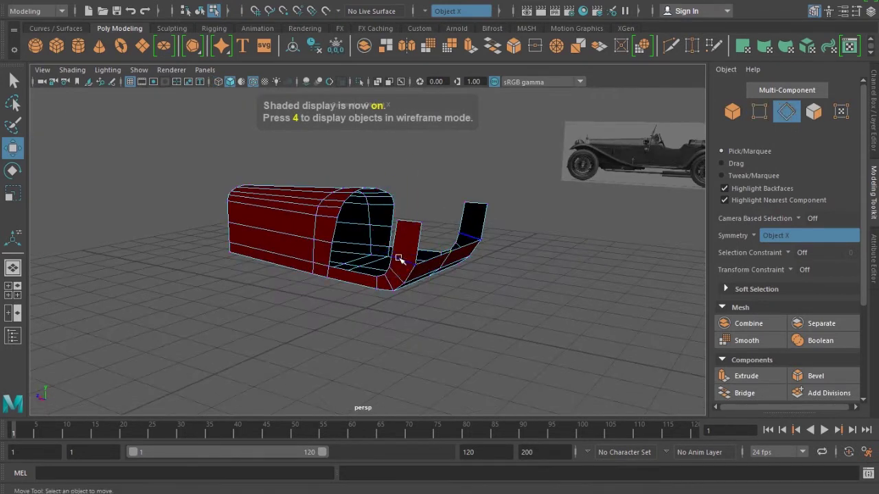
{"action": "double_click", "coordinate": [416, 251]}
{"action": "key", "text": "space"}
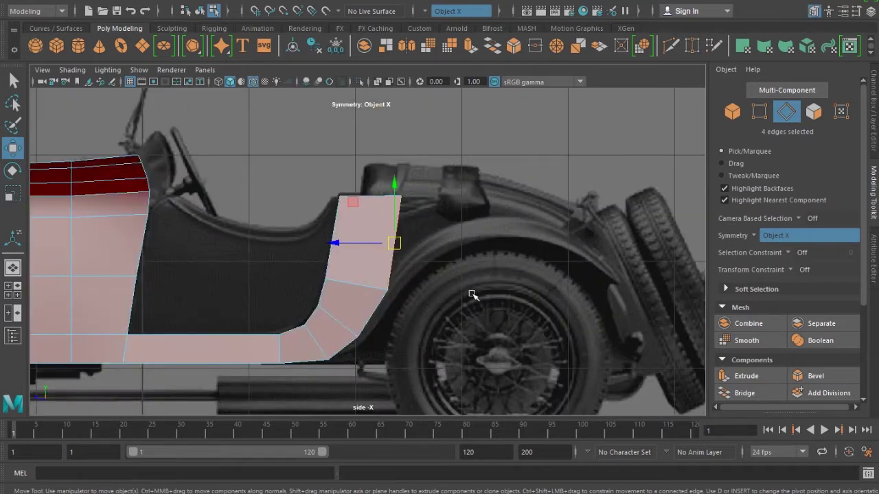
{"action": "scroll", "coordinate": [434, 286], "scroll_direction": "down", "scroll_amount": 1}
{"action": "scroll", "coordinate": [429, 284], "scroll_direction": "down", "scroll_amount": 1}
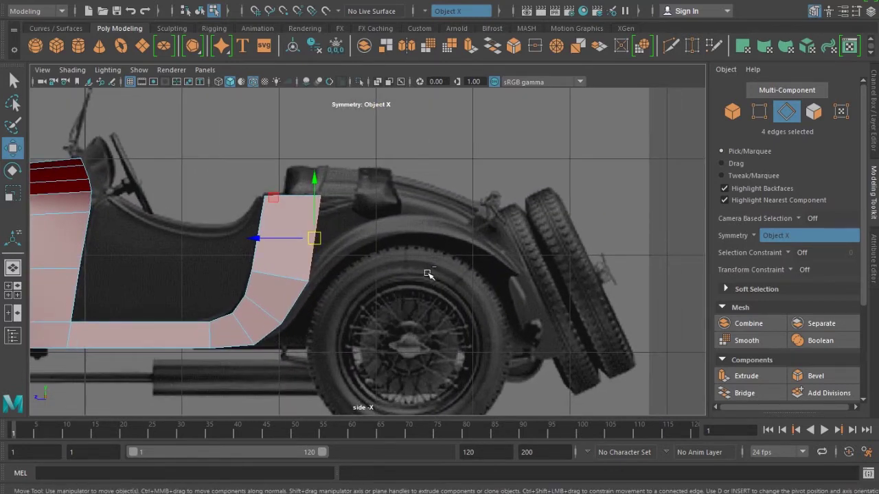
{"action": "key", "text": "ctrl+e"}
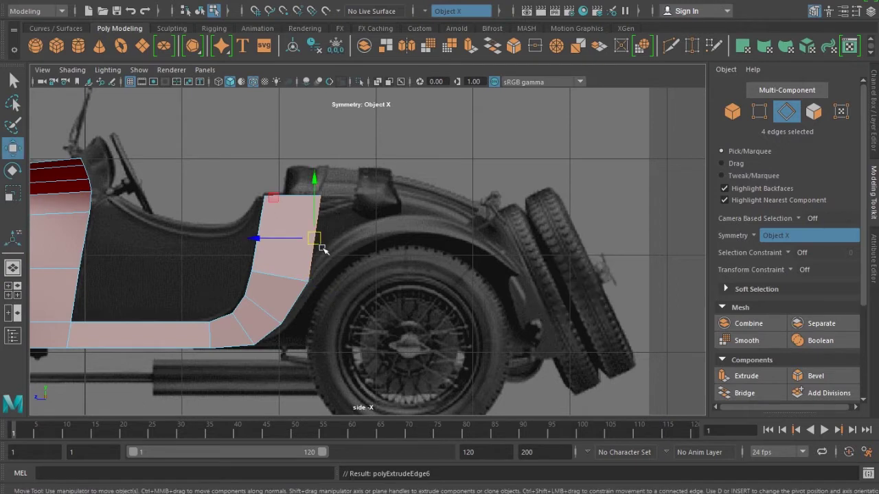
{"action": "left_click_drag", "start_coordinate": [315, 239], "coordinate": [408, 200]}
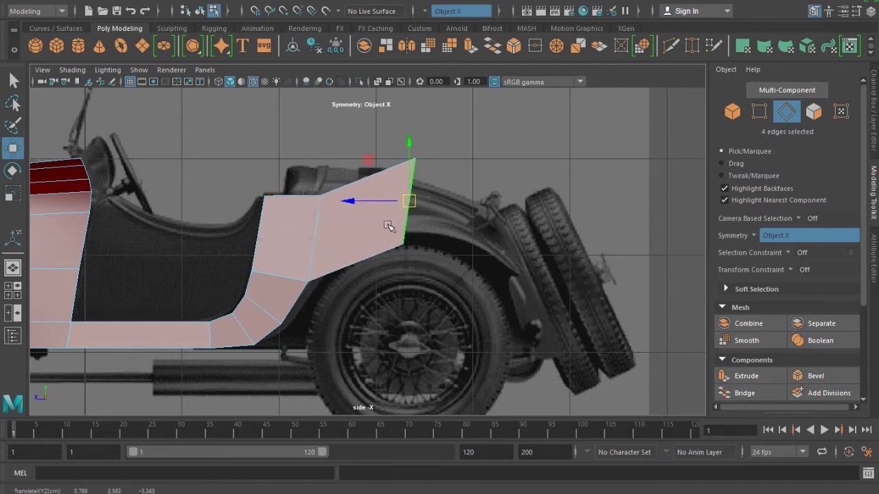
Move the new face's top corner vertex down onto the reference fender line
{"action": "key", "text": "F9"}
{"action": "left_click", "coordinate": [411, 159]}
{"action": "key", "text": "4"}
{"action": "middle_click_drag", "start_coordinate": [417, 177], "coordinate": [409, 180]}
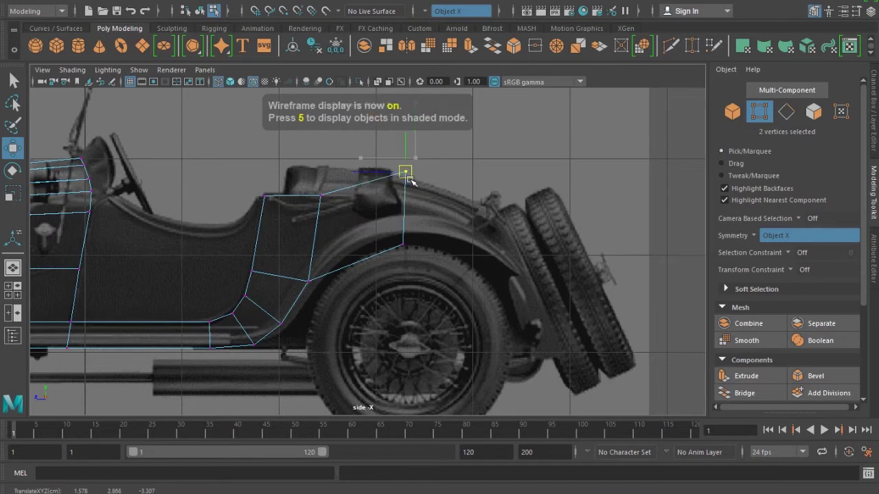
{"action": "key", "text": "5"}
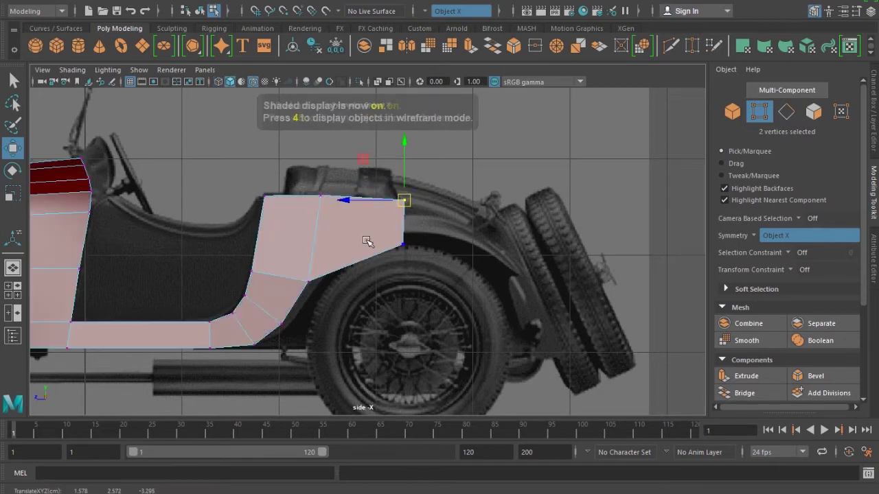
Insert a vertical edge loop across the new fender face
{"action": "key", "text": "F8"}
{"action": "scroll", "coordinate": [366, 220], "scroll_direction": "up", "scroll_amount": 2}
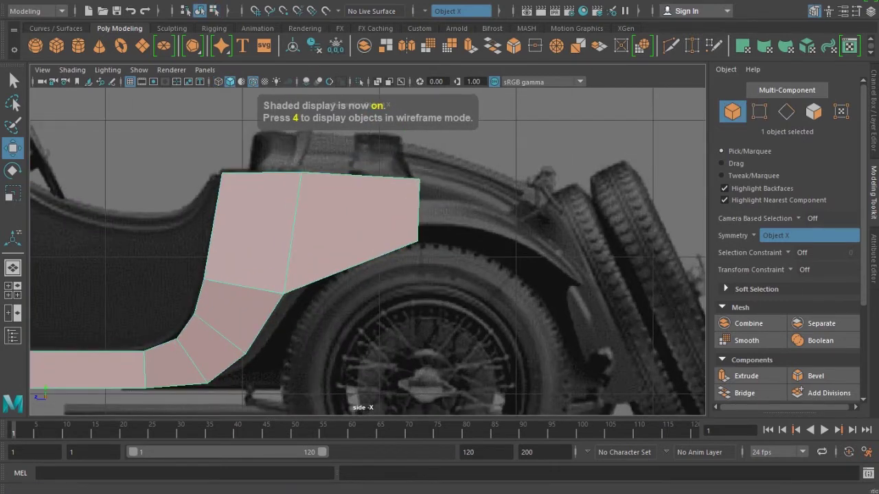
{"action": "right_click_drag", "start_coordinate": [336, 130], "coordinate": [322, 86], "text": "shift"}
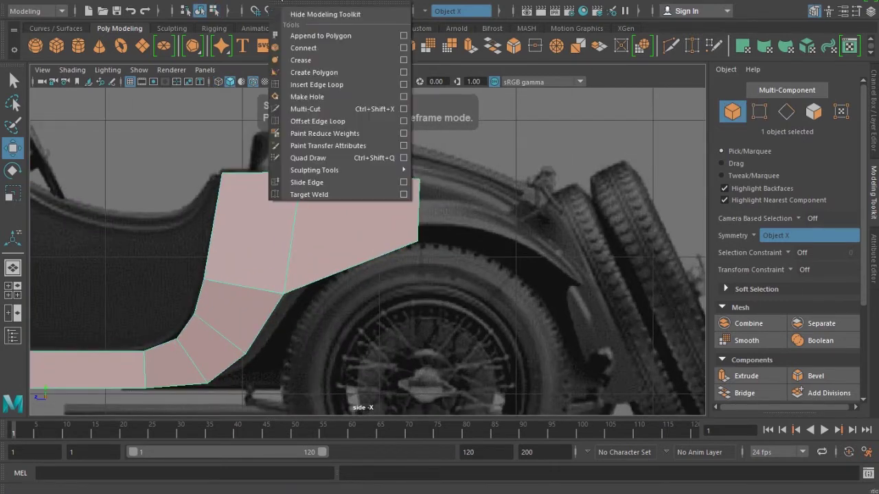
{"action": "left_click", "coordinate": [355, 269]}
Raise the new loop's vertices and move its top vertex onto the fender outline
{"action": "key", "text": "w"}
{"action": "key", "text": "F9"}
{"action": "left_click", "coordinate": [354, 267]}
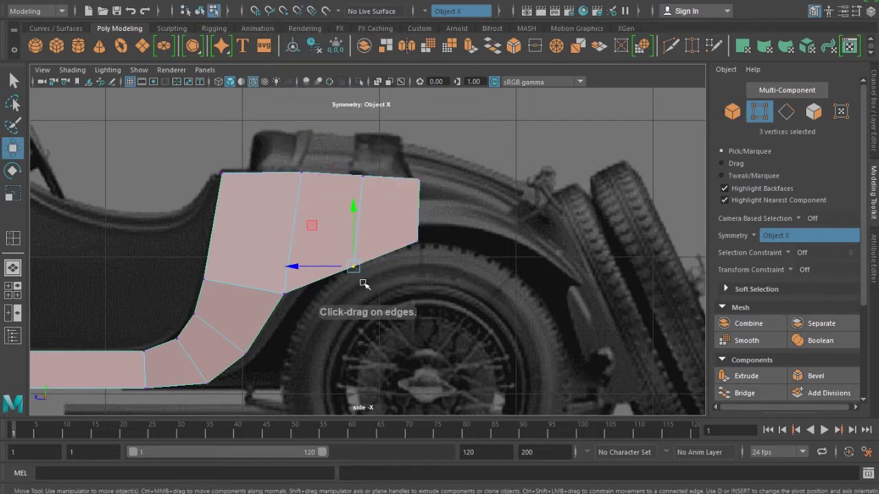
{"action": "key", "text": "4"}
{"action": "mouse_move", "coordinate": [355, 270]}
{"action": "left_mouse_down"}
{"action": "mouse_move", "coordinate": [351, 234]}
{"action": "mouse_move", "coordinate": [425, 213]}
{"action": "left_mouse_up"}
{"action": "left_click", "coordinate": [362, 178]}
{"action": "left_click_drag", "start_coordinate": [362, 177], "coordinate": [294, 176]}
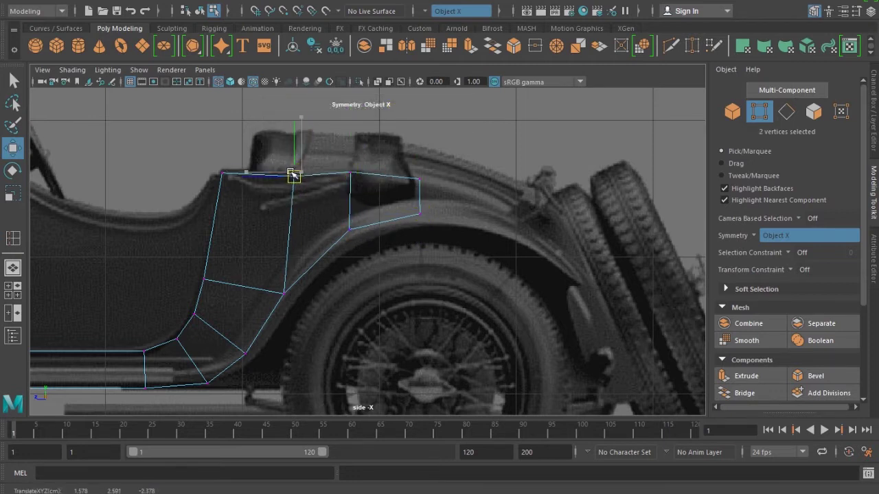
{"action": "key", "text": "6"}
{"action": "key", "text": "F8"}
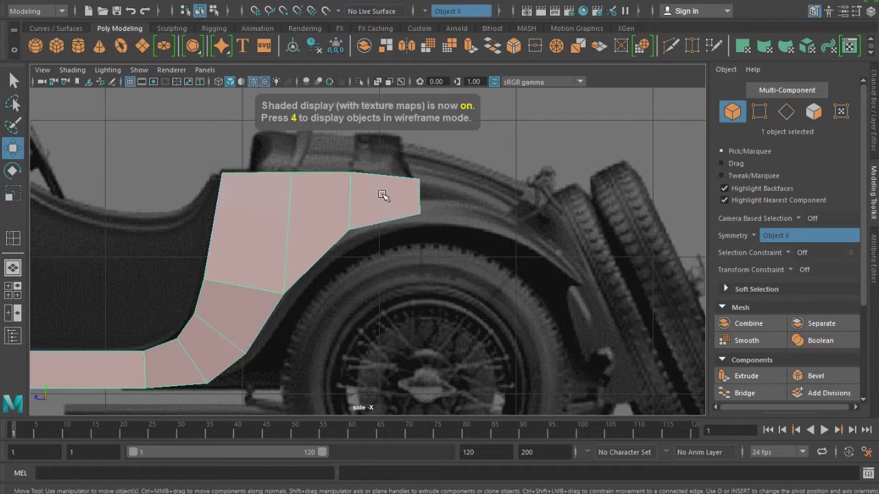
Extrude the fender's end edges further along the arch and align the top corner vertex
{"action": "right_click_drag", "start_coordinate": [361, 189], "coordinate": [362, 187]}
{"action": "left_click", "coordinate": [419, 177]}
{"action": "left_click", "coordinate": [403, 148]}
{"action": "right_click_drag", "start_coordinate": [403, 190], "coordinate": [401, 144]}
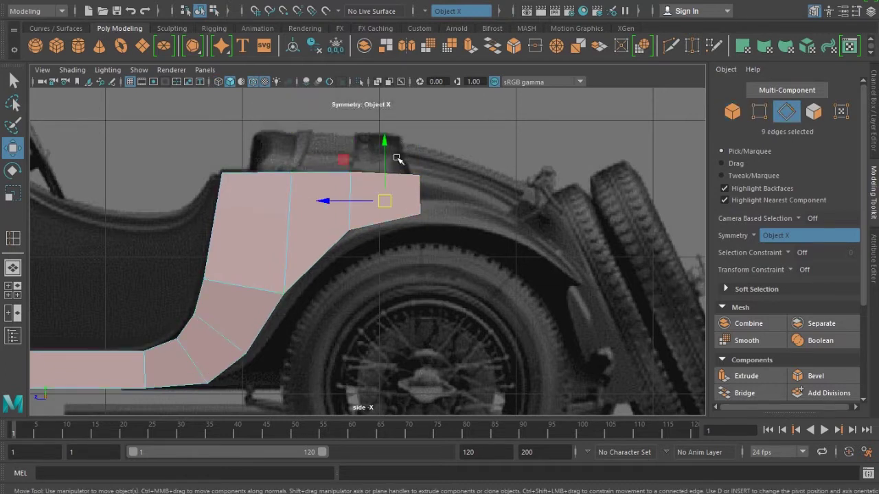
{"action": "left_click_drag", "start_coordinate": [371, 225], "coordinate": [418, 243]}
{"action": "middle_click_drag", "start_coordinate": [417, 243], "coordinate": [372, 237], "text": "alt"}
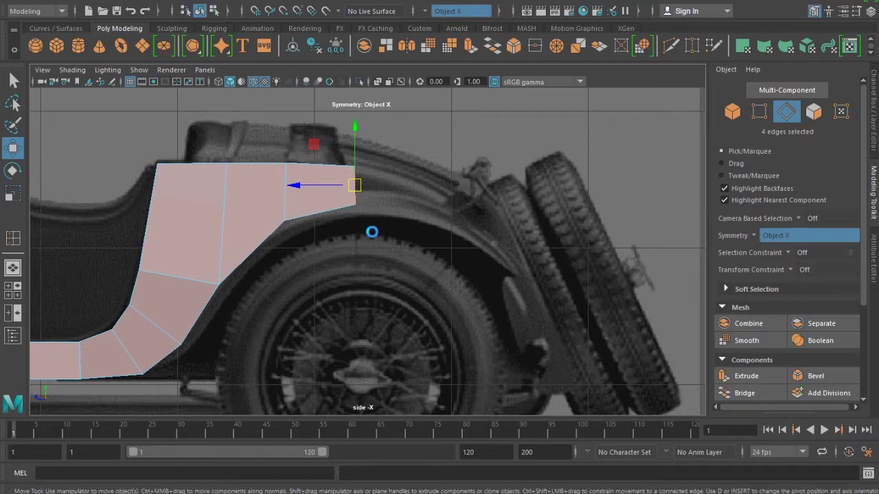
{"action": "left_click_drag", "start_coordinate": [354, 186], "coordinate": [440, 204], "text": "shift"}
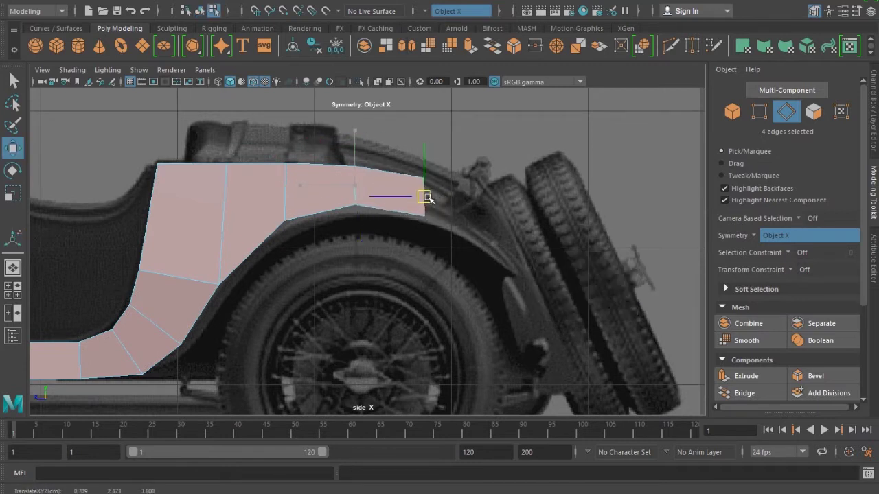
{"action": "key", "text": "F9"}
{"action": "left_click_drag", "start_coordinate": [404, 149], "coordinate": [459, 197]}
{"action": "left_click_drag", "start_coordinate": [427, 175], "coordinate": [438, 180]}
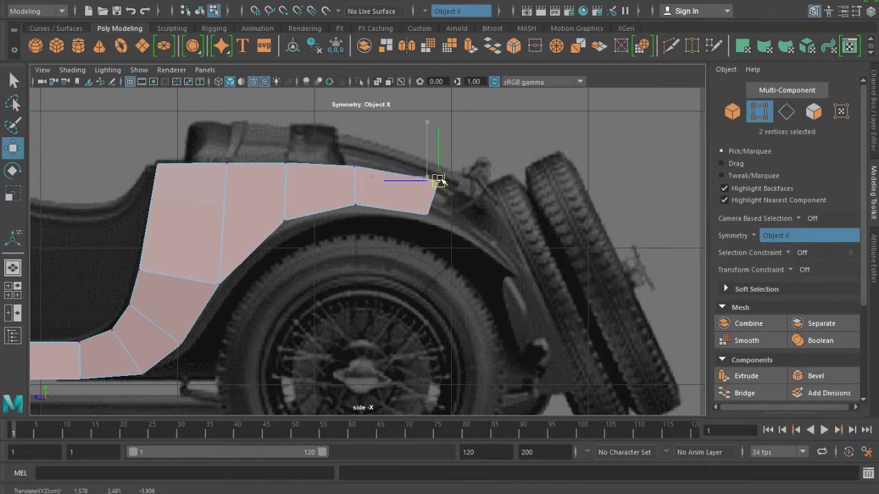
Extend the fender again over the wheel and nudge the tip edges to follow the arch
{"action": "right_click_drag", "start_coordinate": [410, 199], "coordinate": [410, 124]}
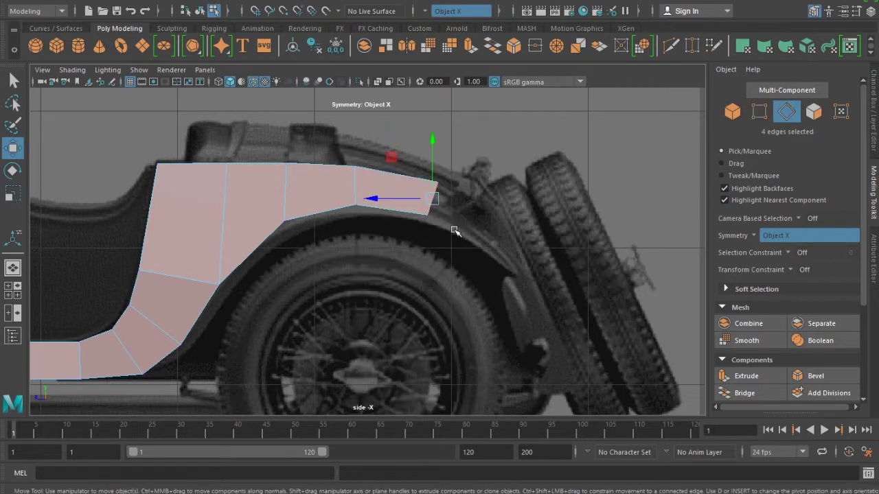
{"action": "left_click_drag", "start_coordinate": [433, 200], "coordinate": [487, 231], "text": "shift"}
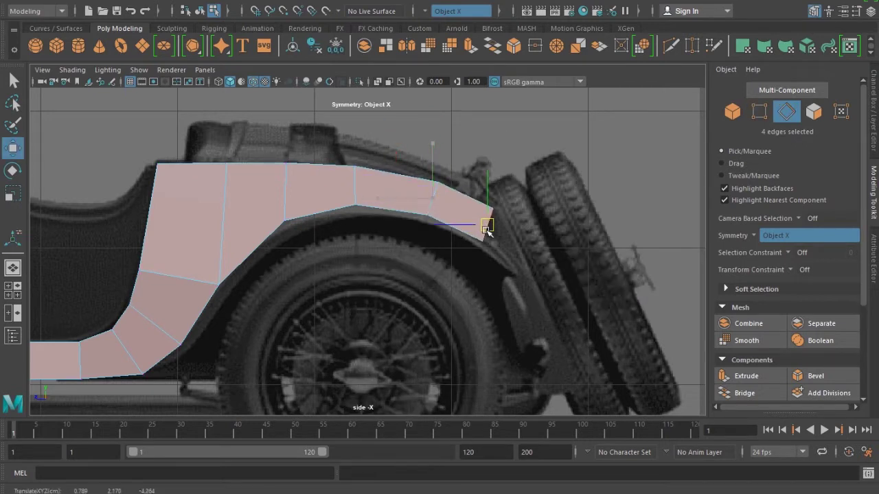
{"action": "scroll", "coordinate": [494, 248], "scroll_direction": "down", "scroll_amount": 5}
{"action": "key", "text": "space"}
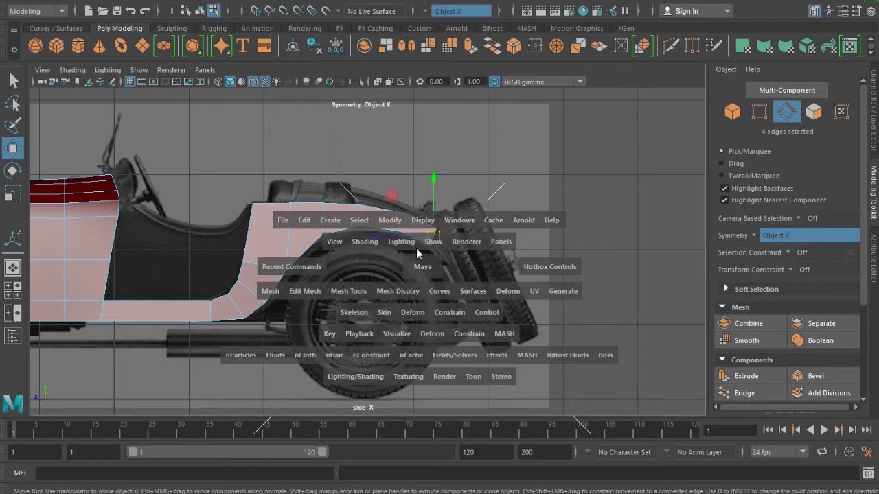
{"action": "left_click", "coordinate": [435, 261]}
{"action": "left_click_drag", "start_coordinate": [437, 266], "coordinate": [463, 268], "text": "alt"}
{"action": "key", "text": "space"}
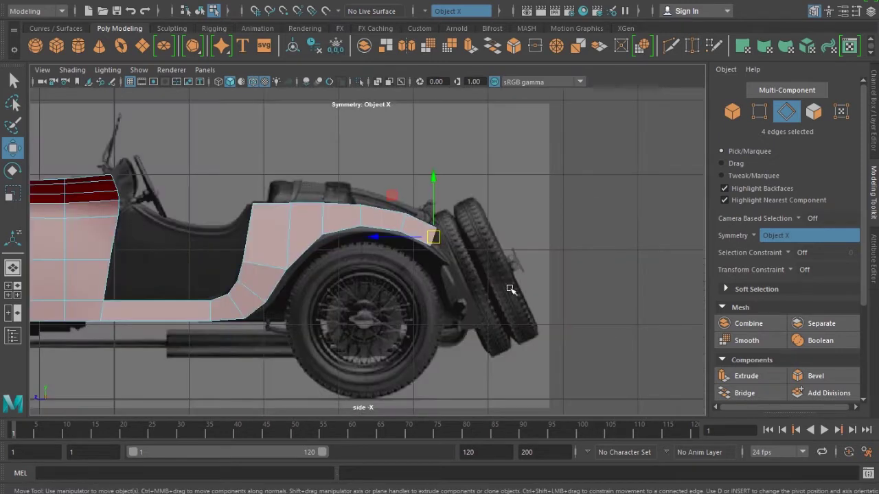
{"action": "scroll", "coordinate": [479, 285], "scroll_direction": "up", "scroll_amount": 1}
{"action": "scroll", "coordinate": [473, 281], "scroll_direction": "up", "scroll_amount": 1}
{"action": "scroll", "coordinate": [487, 295], "scroll_direction": "up", "scroll_amount": 2}
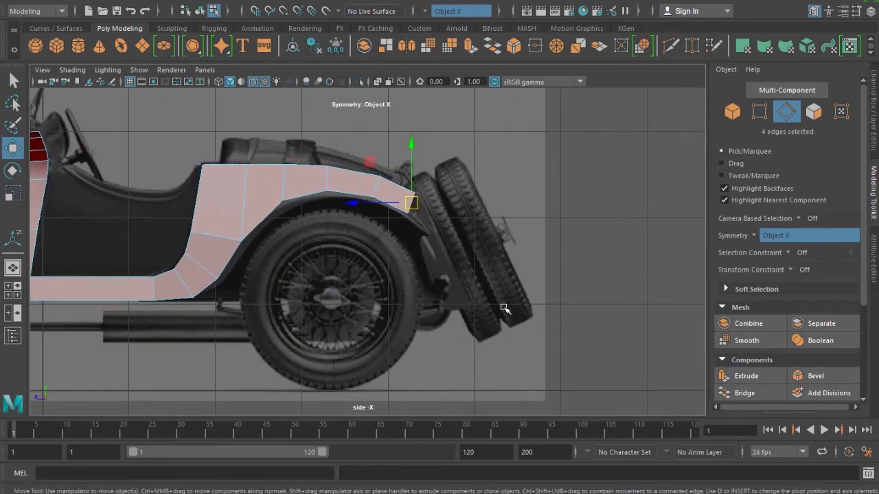
{"action": "left_click_drag", "start_coordinate": [412, 205], "coordinate": [436, 242]}
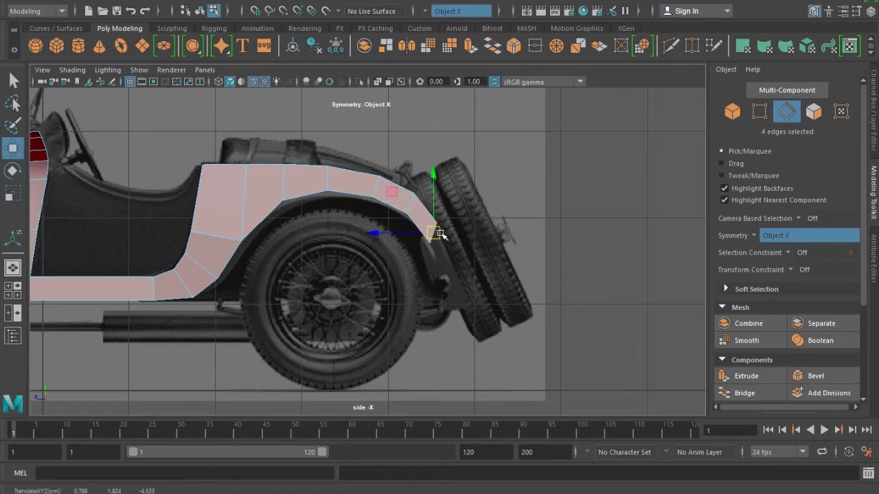
{"action": "key", "text": "e"}
{"action": "key", "text": "w"}
{"action": "left_click_drag", "start_coordinate": [435, 236], "coordinate": [439, 239]}
Extrude the fender tip edges twice, pulling the strip down behind the rear wheel
{"action": "right_click_drag", "start_coordinate": [374, 206], "coordinate": [374, 206]}
{"action": "left_click", "coordinate": [419, 196]}
{"action": "right_click_drag", "start_coordinate": [420, 175], "coordinate": [415, 124]}
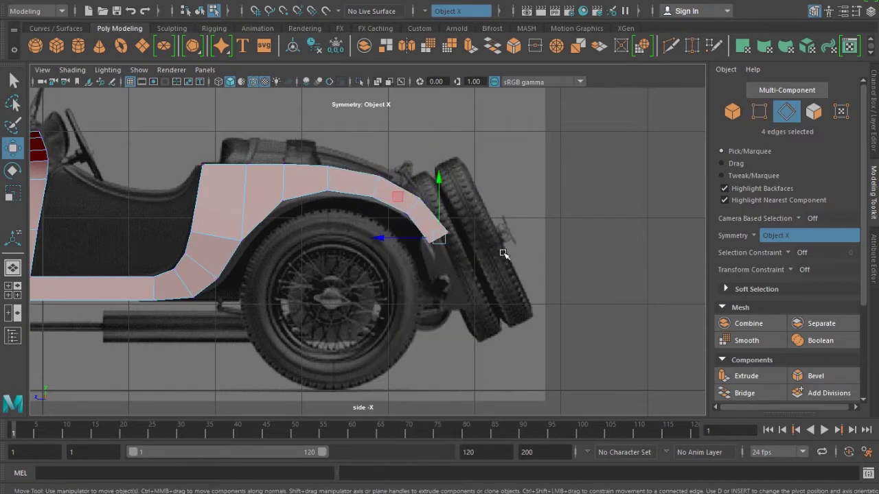
{"action": "key", "text": "ctrl+e"}
{"action": "left_click_drag", "start_coordinate": [439, 239], "coordinate": [449, 276]}
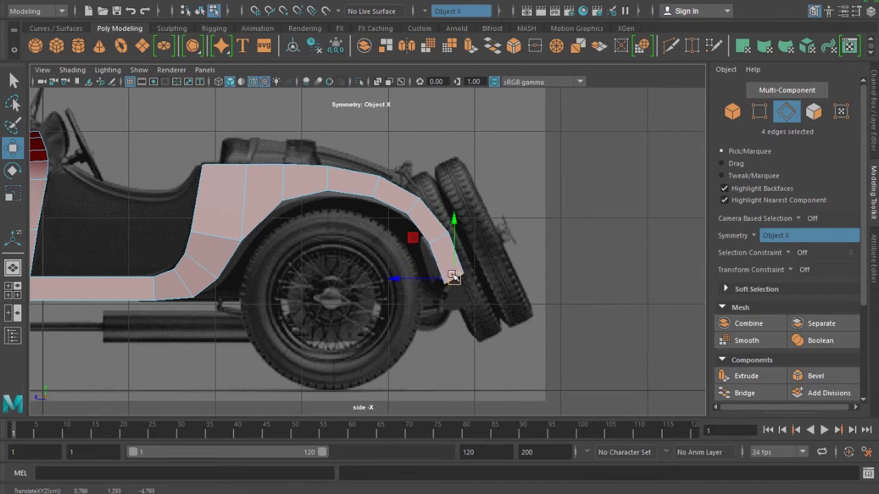
{"action": "key", "text": "ctrl+e"}
{"action": "left_click_drag", "start_coordinate": [451, 277], "coordinate": [451, 299]}
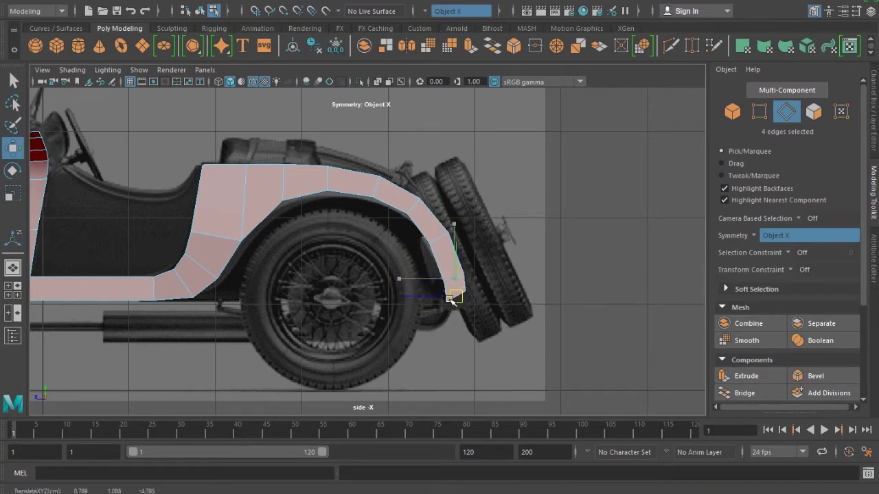
Lower the fender tip's bottom vertices slightly, then view the body in perspective
{"action": "scroll", "coordinate": [454, 302], "scroll_direction": "up", "scroll_amount": 3}
{"action": "key", "text": "F9"}
{"action": "left_click_drag", "start_coordinate": [452, 269], "coordinate": [451, 268]}
{"action": "left_click", "coordinate": [502, 271]}
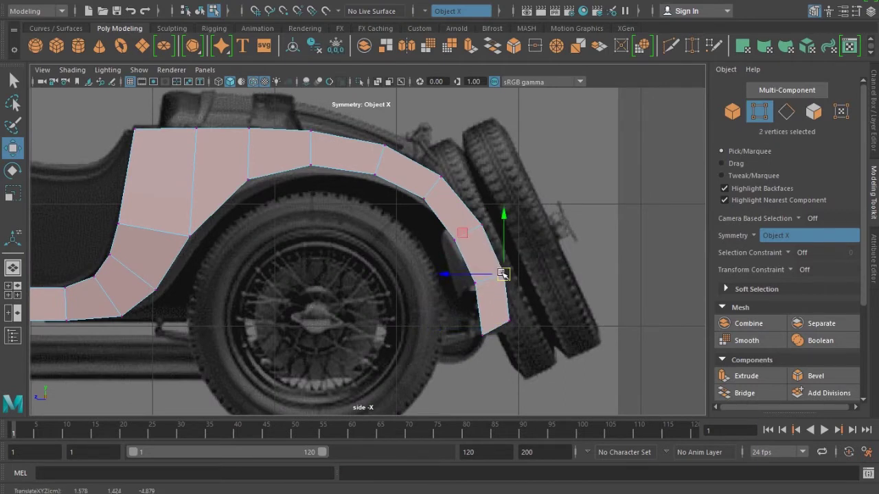
{"action": "mouse_move", "coordinate": [499, 320]}
{"action": "right_mouse_down"}
{"action": "mouse_move", "coordinate": [515, 314]}
{"action": "mouse_move", "coordinate": [463, 308]}
{"action": "right_mouse_up"}
{"action": "left_click_drag", "start_coordinate": [550, 355], "coordinate": [505, 310]}
{"action": "left_click_drag", "start_coordinate": [506, 275], "coordinate": [514, 289]}
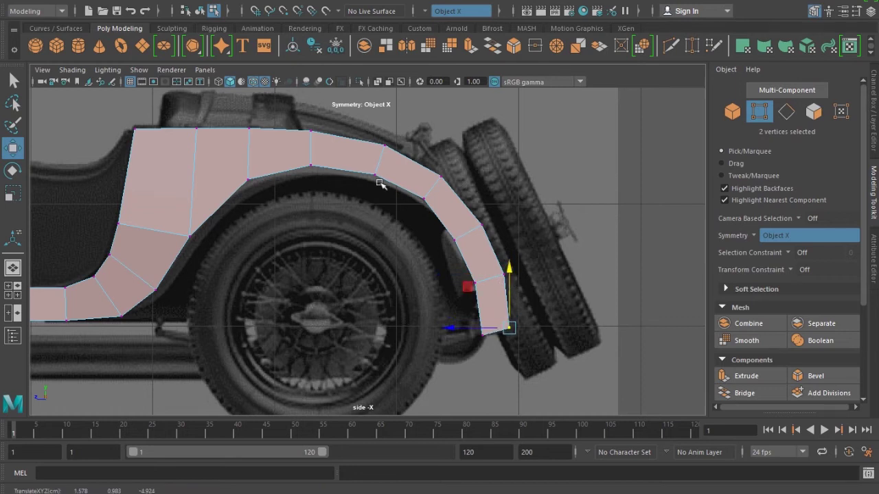
{"action": "key", "text": "F7"}
{"action": "left_click_drag", "start_coordinate": [281, 142], "coordinate": [430, 232], "text": "alt"}
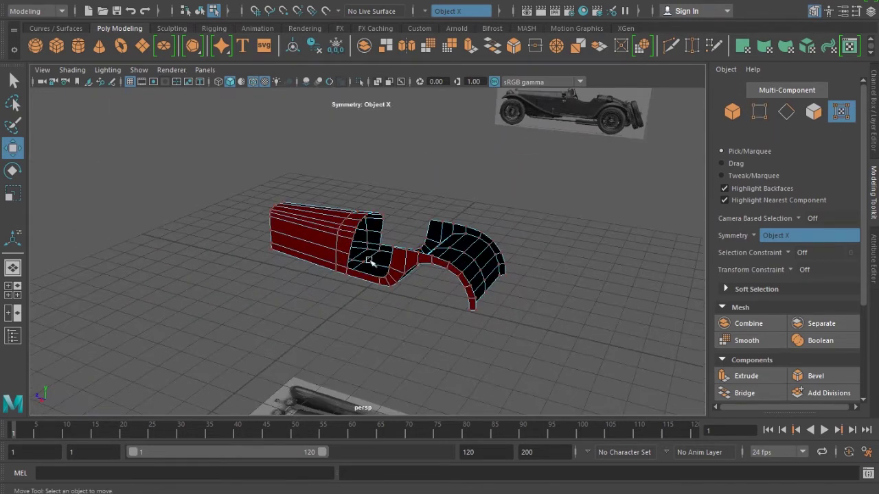
Select the red strip's edge loop and join it to the body with Edit Mesh > Bridge
{"action": "key", "text": "F8"}
{"action": "scroll", "coordinate": [373, 254], "scroll_direction": "up", "scroll_amount": 5}
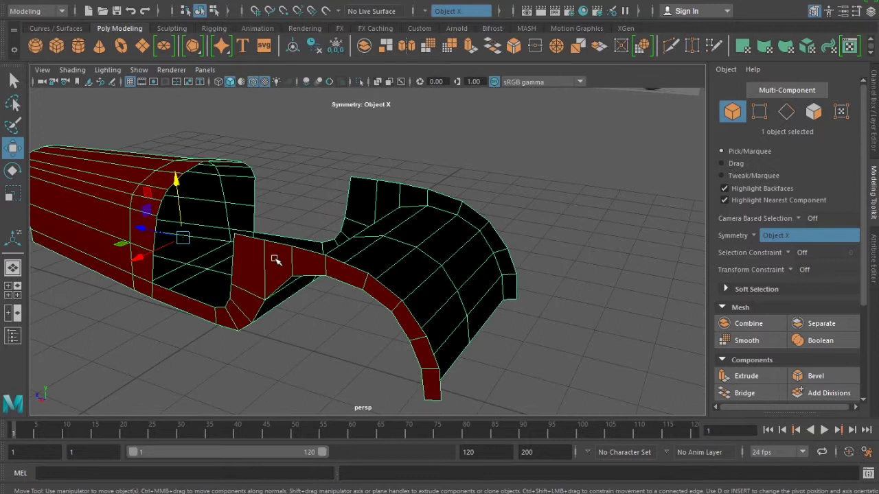
{"action": "double_click", "coordinate": [439, 389]}
{"action": "left_click", "coordinate": [296, 3]}
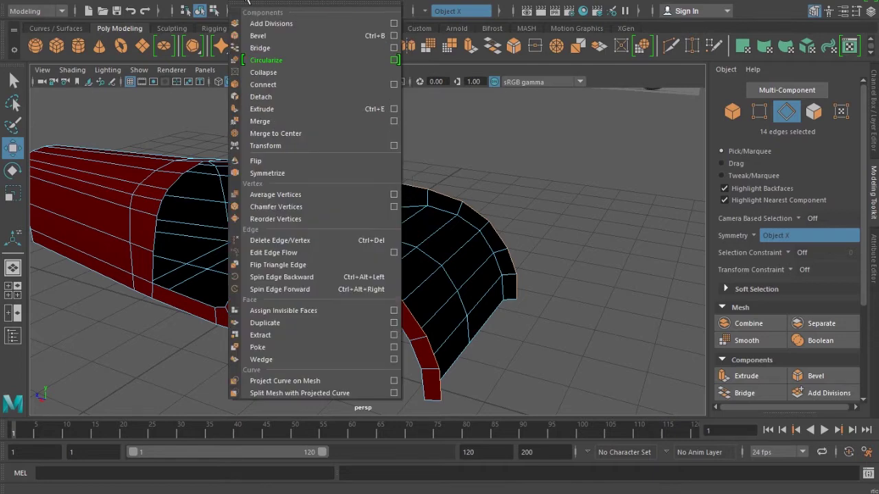
{"action": "left_click", "coordinate": [261, 49]}
{"action": "mouse_move", "coordinate": [414, 261]}
{"action": "left_mouse_down", "text": "alt"}
{"action": "mouse_move", "coordinate": [465, 270]}
{"action": "mouse_move", "coordinate": [462, 251]}
{"action": "left_mouse_up", "text": "alt"}
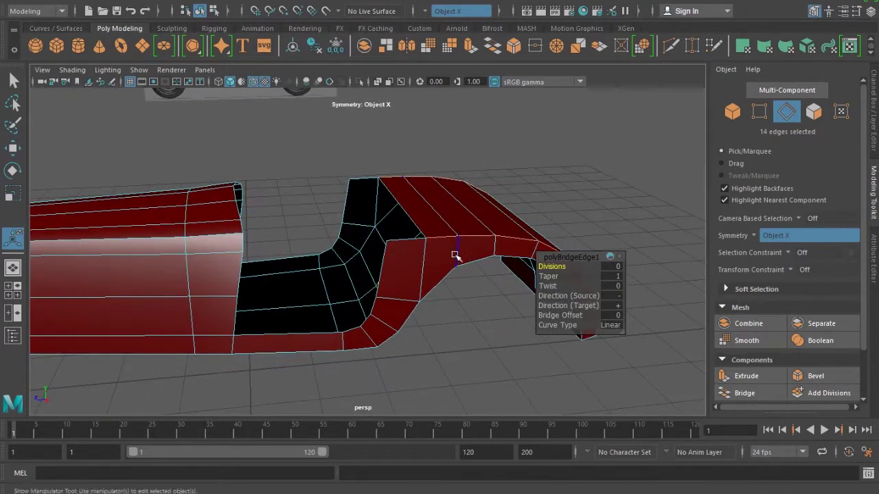
{"action": "key", "text": "F8"}
{"action": "scroll", "coordinate": [535, 143], "scroll_direction": "down", "scroll_amount": 5}
{"action": "mouse_move", "coordinate": [577, 222]}
{"action": "left_mouse_down", "text": "alt"}
{"action": "mouse_move", "coordinate": [753, 242]}
{"action": "mouse_move", "coordinate": [531, 226]}
{"action": "left_mouse_up", "text": "alt"}
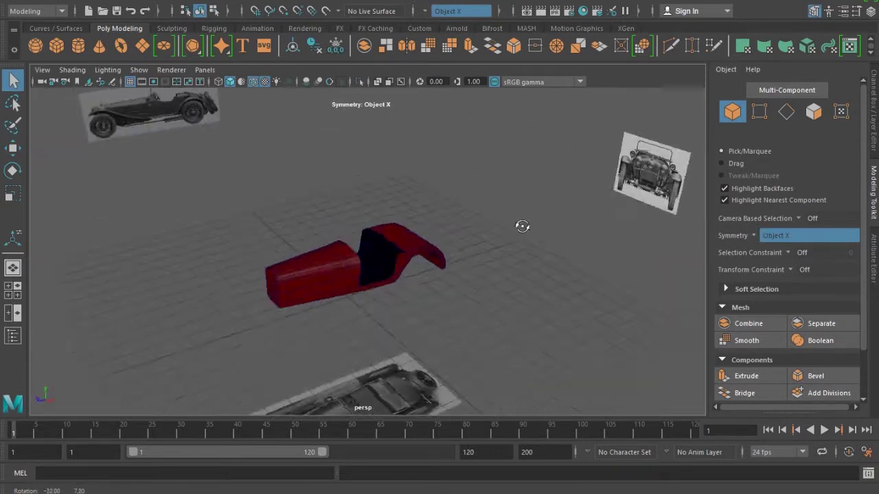
{"action": "scroll", "coordinate": [604, 334], "scroll_direction": "up", "scroll_amount": 5}
{"action": "mouse_move", "coordinate": [604, 334]}
{"action": "left_mouse_down", "text": "alt"}
{"action": "mouse_move", "coordinate": [500, 309]}
{"action": "mouse_move", "coordinate": [527, 295]}
{"action": "mouse_move", "coordinate": [657, 323]}
{"action": "mouse_move", "coordinate": [467, 288]}
{"action": "mouse_move", "coordinate": [409, 288]}
{"action": "left_mouse_up", "text": "alt"}
In wireframe top view, insert a lengthwise edge loop through the car body
{"action": "key", "text": "space"}
{"action": "scroll", "coordinate": [405, 278], "scroll_direction": "down", "scroll_amount": 3}
{"action": "scroll", "coordinate": [405, 275], "scroll_direction": "up", "scroll_amount": 1}
{"action": "key", "text": "4"}
{"action": "scroll", "coordinate": [384, 215], "scroll_direction": "up", "scroll_amount": 1}
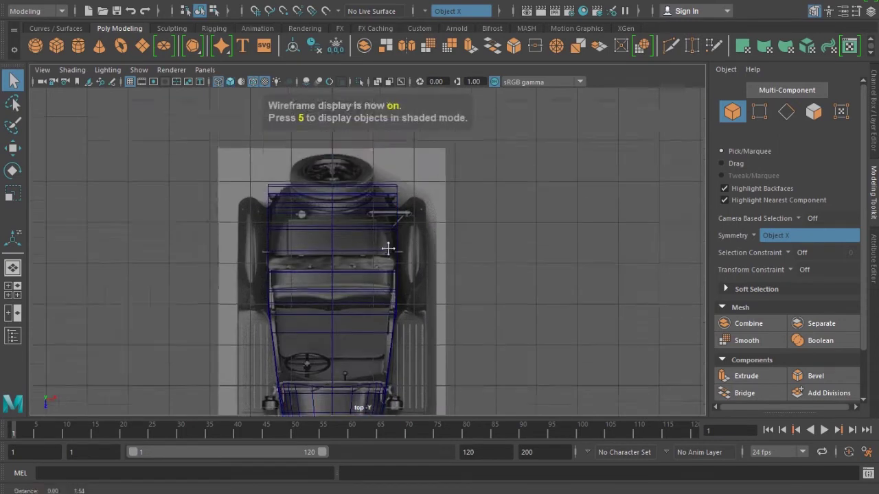
{"action": "scroll", "coordinate": [391, 226], "scroll_direction": "up", "scroll_amount": 3}
{"action": "scroll", "coordinate": [404, 211], "scroll_direction": "up", "scroll_amount": 1}
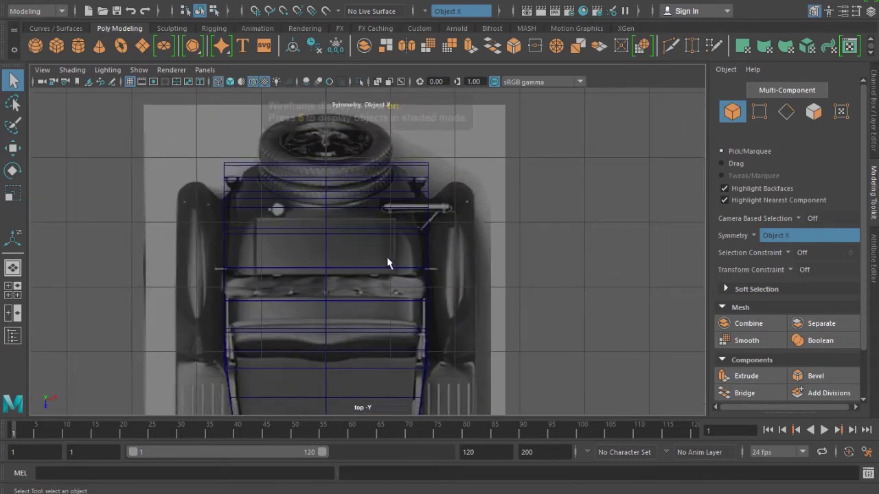
{"action": "left_click", "coordinate": [347, 232]}
{"action": "key", "text": "w"}
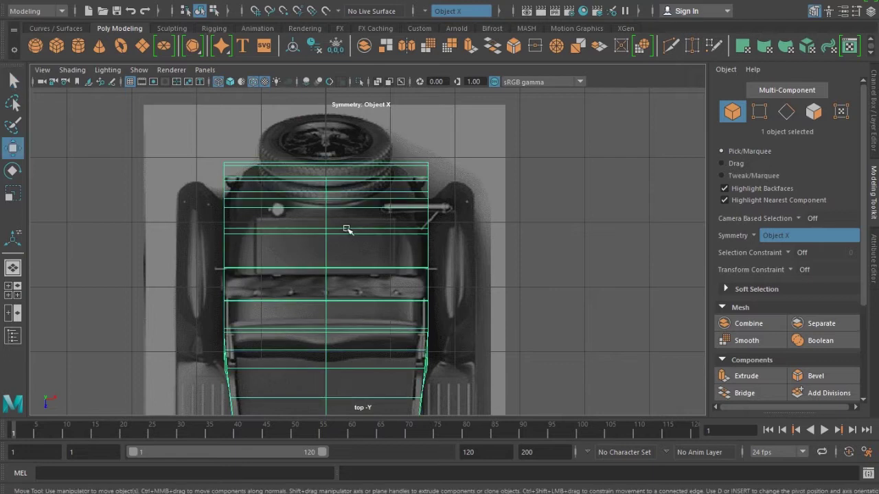
{"action": "middle_click_drag", "start_coordinate": [347, 227], "coordinate": [377, 216], "text": "alt"}
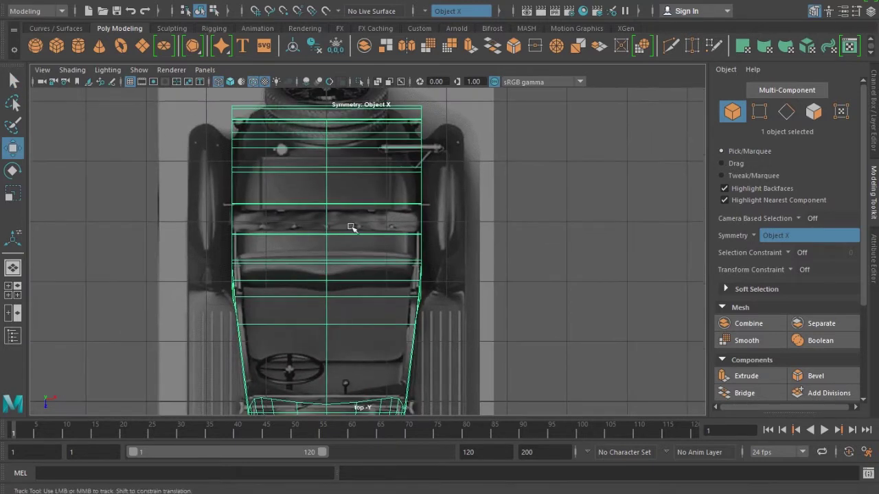
{"action": "right_click", "coordinate": [367, 179], "text": "shift"}
{"action": "left_click", "coordinate": [289, 197]}
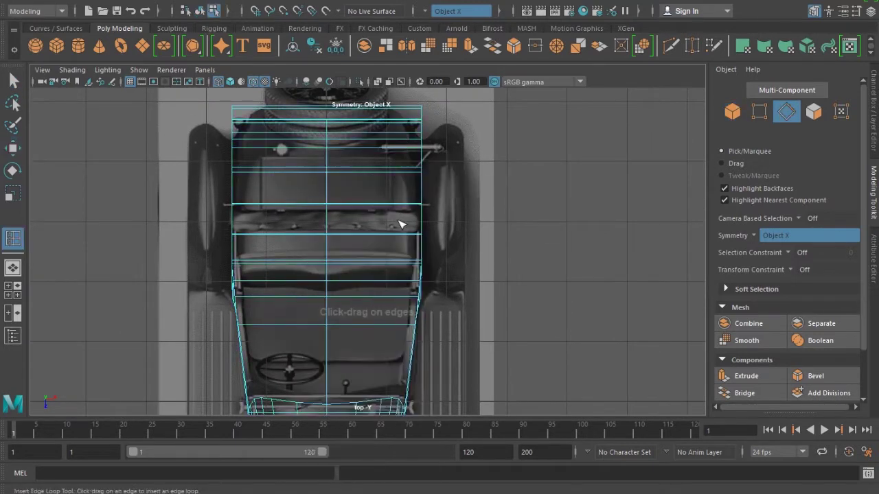
{"action": "left_click", "coordinate": [379, 210]}
Inspect the shaded body in perspective, then attempt another edge loop from the top view
{"action": "scroll", "coordinate": [364, 220], "scroll_direction": "down", "scroll_amount": 3}
{"action": "key", "text": "space"}
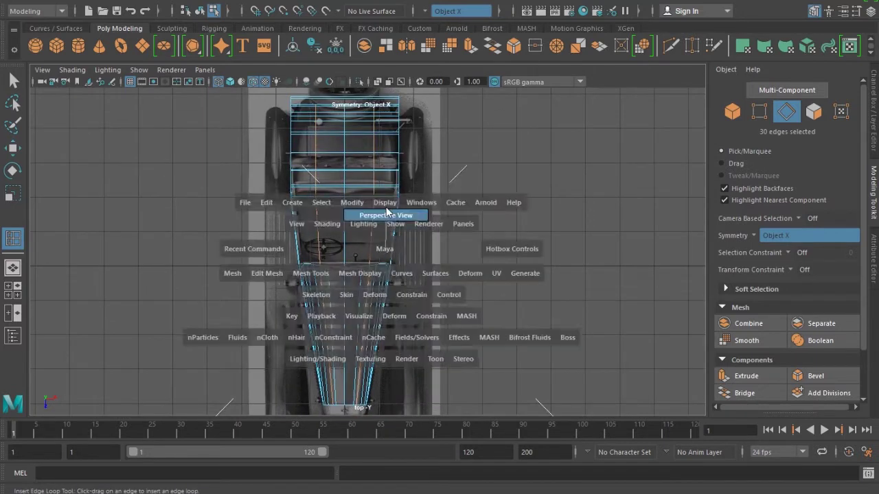
{"action": "left_click", "coordinate": [386, 213]}
{"action": "mouse_move", "coordinate": [378, 222]}
{"action": "left_mouse_down", "text": "alt"}
{"action": "mouse_move", "coordinate": [457, 219]}
{"action": "mouse_move", "coordinate": [449, 290]}
{"action": "left_mouse_up", "text": "alt"}
{"action": "key", "text": "5"}
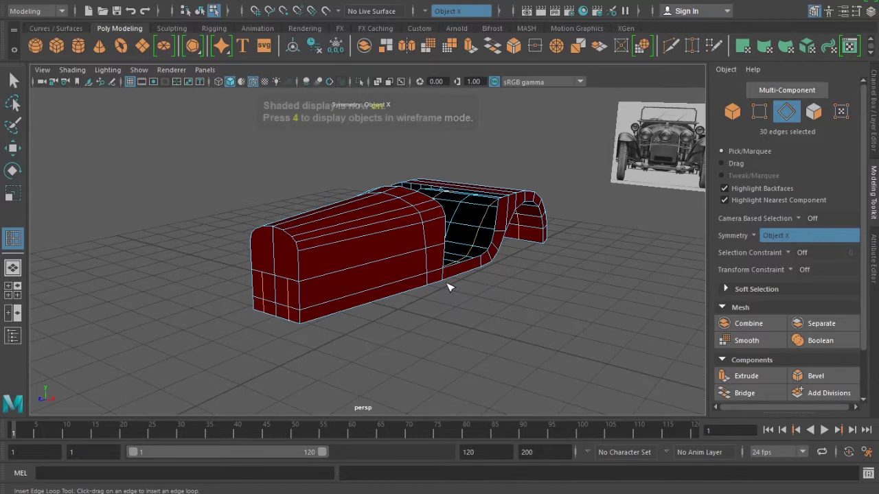
{"action": "mouse_move", "coordinate": [473, 262]}
{"action": "left_mouse_down", "text": "alt"}
{"action": "mouse_move", "coordinate": [429, 197]}
{"action": "mouse_move", "coordinate": [473, 332]}
{"action": "left_mouse_up", "text": "alt"}
{"action": "key", "text": "space"}
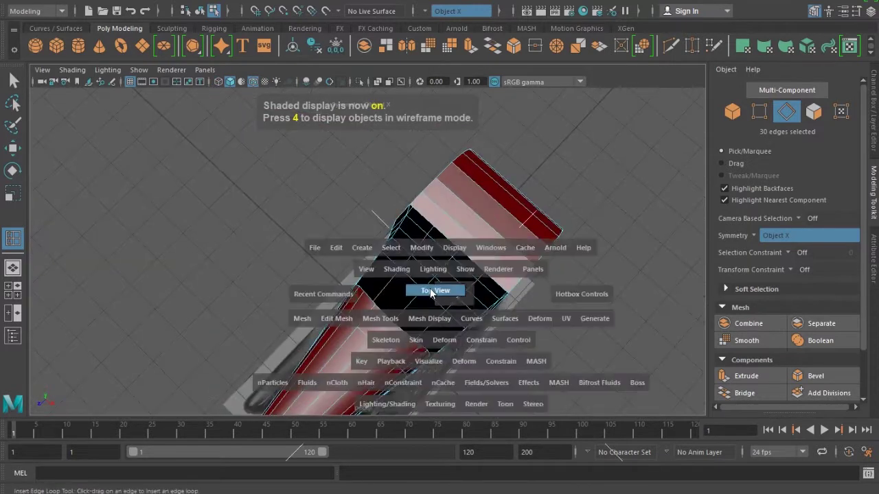
{"action": "left_click", "coordinate": [431, 292]}
{"action": "key", "text": "4"}
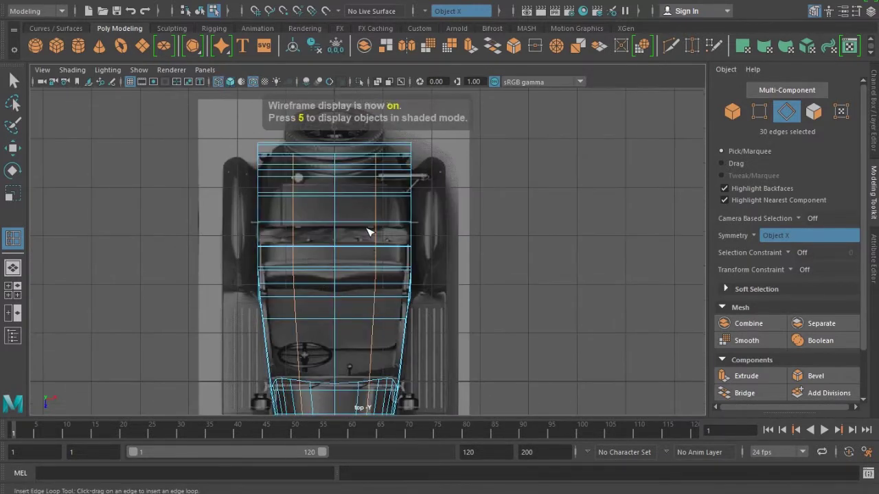
{"action": "key", "text": "6"}
{"action": "left_click", "coordinate": [381, 198]}
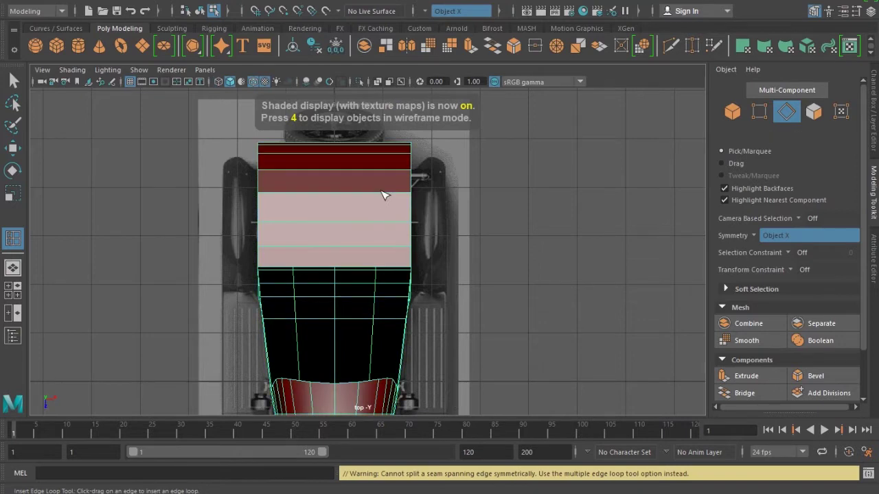
{"action": "mouse_move", "coordinate": [382, 221]}
{"action": "left_mouse_down", "text": "alt"}
{"action": "mouse_move", "coordinate": [325, 168]}
{"action": "mouse_move", "coordinate": [383, 134]}
{"action": "mouse_move", "coordinate": [363, 222]}
{"action": "mouse_move", "coordinate": [368, 289]}
{"action": "left_mouse_up", "text": "alt"}
Set polyBridgeEdge1 Divisions to 3 in the Channel Box
{"action": "key", "text": "w"}
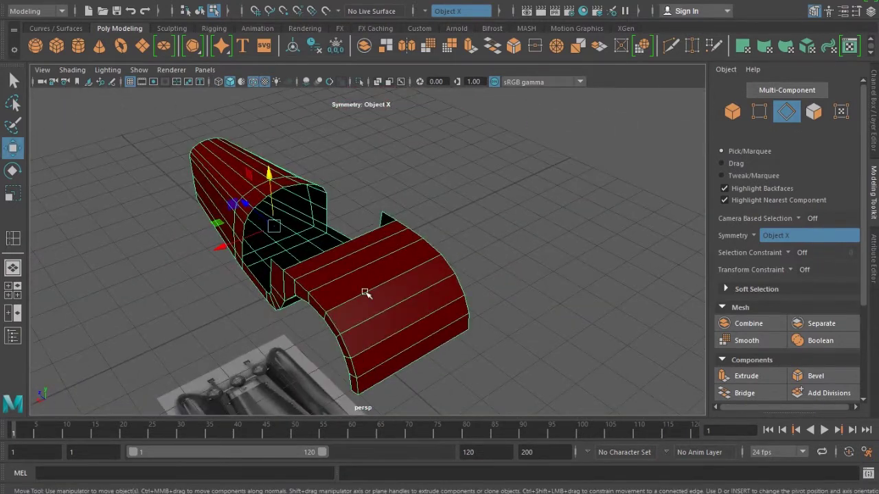
{"action": "scroll", "coordinate": [389, 287], "scroll_direction": "up", "scroll_amount": 2}
{"action": "left_click", "coordinate": [873, 138]}
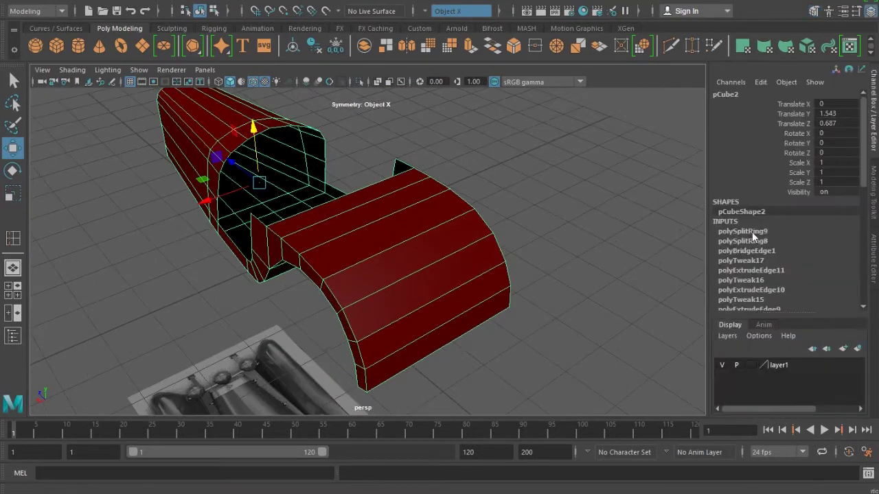
{"action": "left_click", "coordinate": [755, 252]}
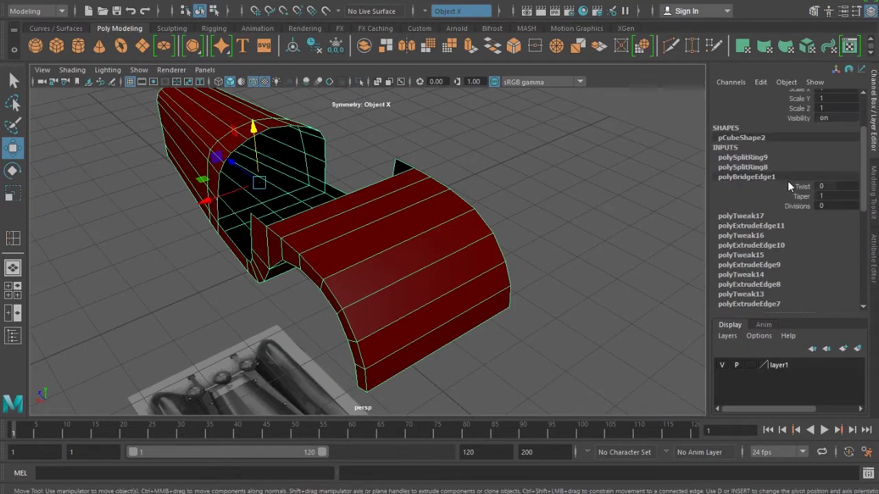
{"action": "left_click", "coordinate": [801, 204]}
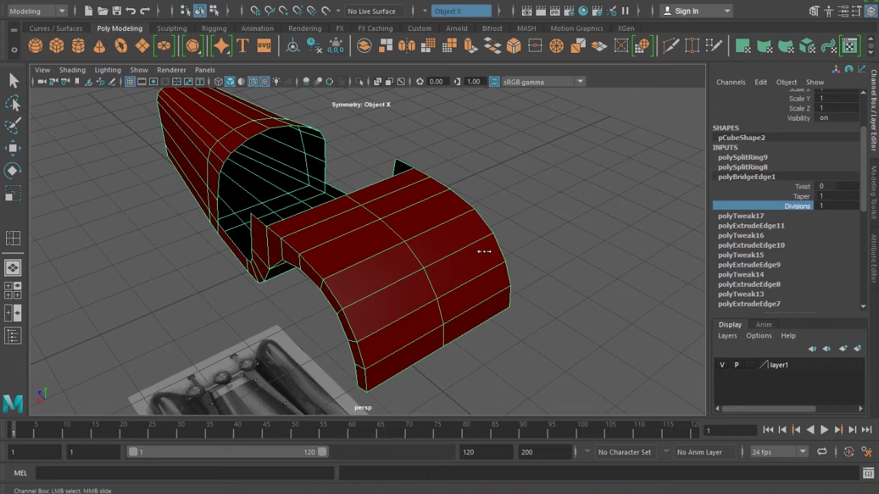
{"action": "middle_click_drag", "start_coordinate": [492, 251], "coordinate": [494, 251]}
Select the fender's open border loop and close it with Mesh > Fill Hole
{"action": "mouse_move", "coordinate": [494, 251]}
{"action": "left_mouse_down", "text": "alt"}
{"action": "mouse_move", "coordinate": [478, 214]}
{"action": "mouse_move", "coordinate": [426, 278]}
{"action": "mouse_move", "coordinate": [412, 261]}
{"action": "left_mouse_up", "text": "alt"}
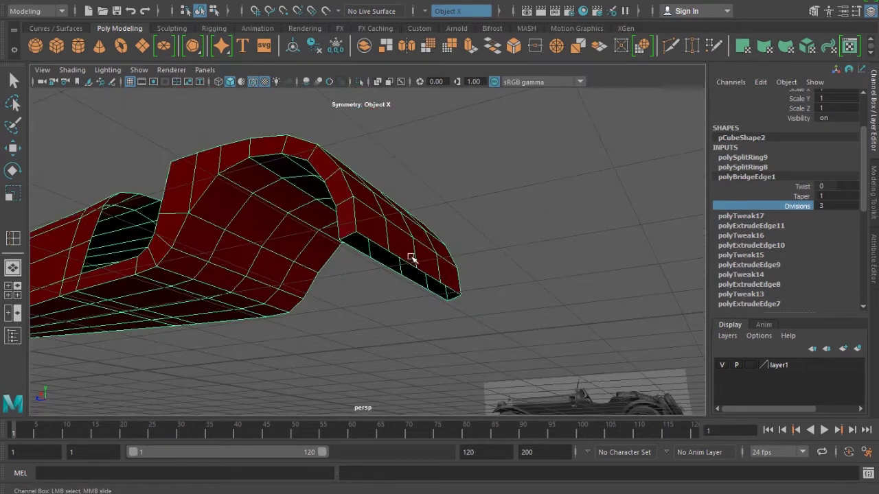
{"action": "key", "text": "w"}
{"action": "right_click_drag", "start_coordinate": [484, 289], "coordinate": [535, 370], "text": "alt"}
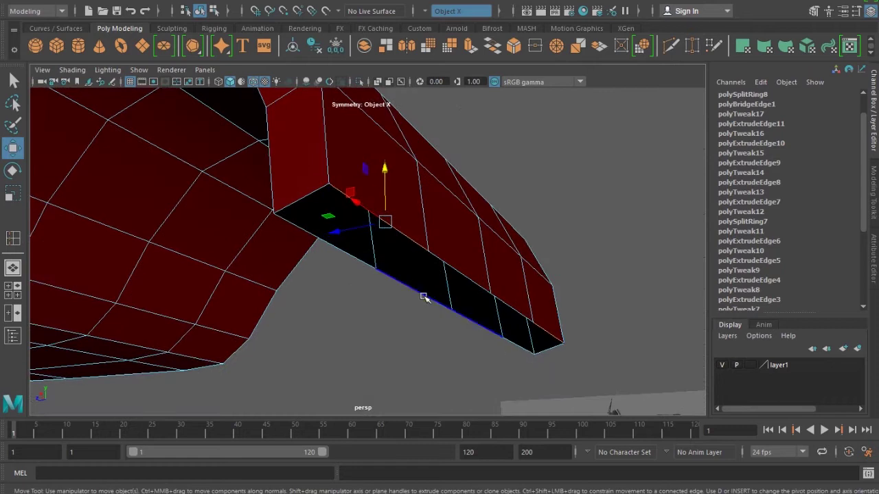
{"action": "double_click", "coordinate": [424, 298]}
{"action": "left_click", "coordinate": [210, 2]}
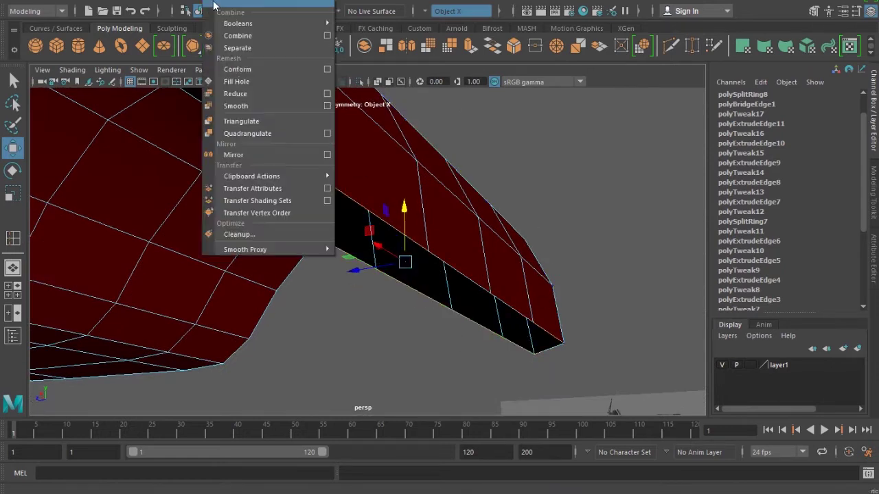
{"action": "left_click", "coordinate": [226, 81]}
{"action": "key", "text": "F8"}
{"action": "mouse_move", "coordinate": [435, 249]}
{"action": "left_mouse_down", "text": "alt"}
{"action": "mouse_move", "coordinate": [453, 214]}
{"action": "mouse_move", "coordinate": [416, 200]}
{"action": "mouse_move", "coordinate": [343, 206]}
{"action": "mouse_move", "coordinate": [355, 257]}
{"action": "mouse_move", "coordinate": [369, 250]}
{"action": "left_mouse_up", "text": "alt"}
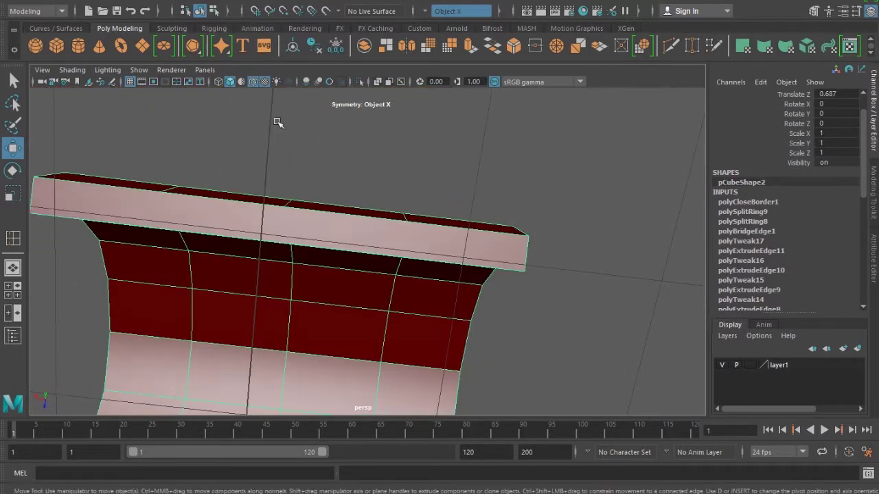
Slice a new edge across the body's rim faces with the Multi-Cut tool
{"action": "right_click_drag", "start_coordinate": [330, 166], "coordinate": [324, 108], "text": "shift"}
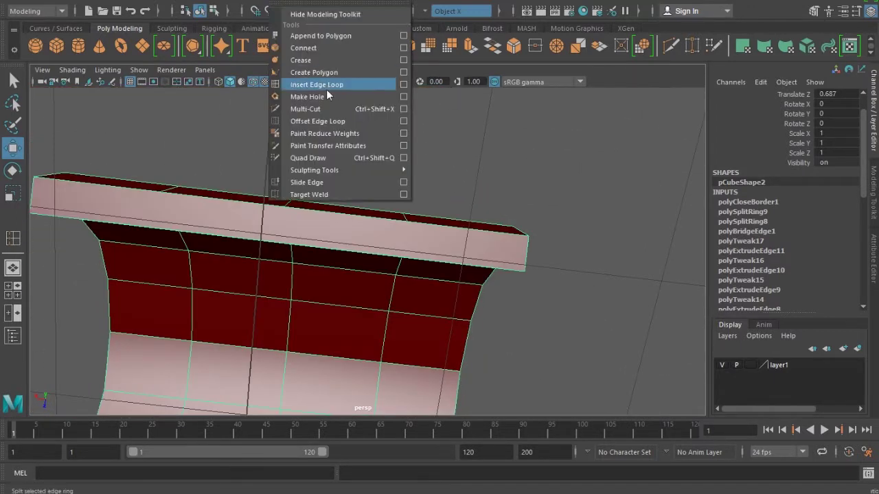
{"action": "left_click_drag", "start_coordinate": [284, 206], "coordinate": [284, 219], "text": "alt"}
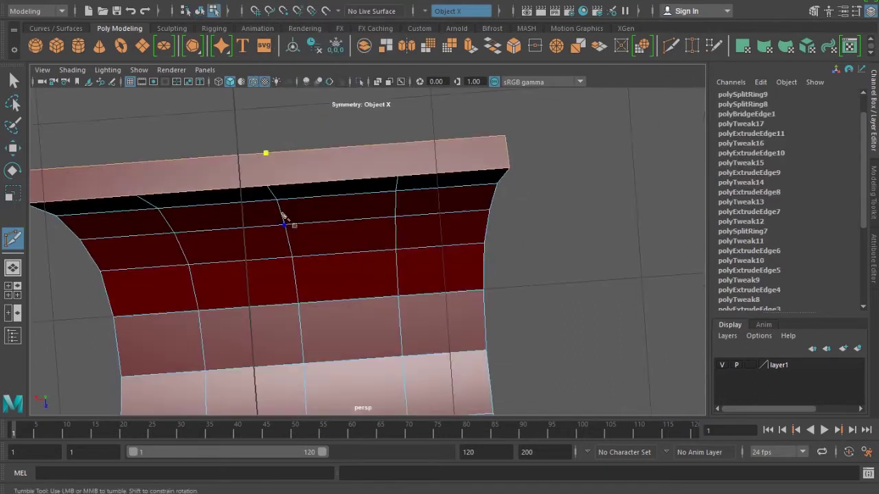
{"action": "left_click", "coordinate": [397, 177]}
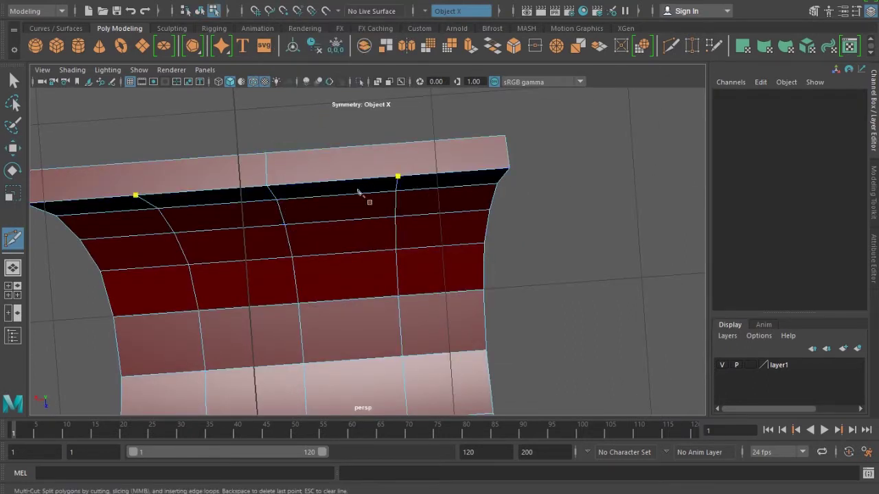
{"action": "mouse_move", "coordinate": [236, 197]}
{"action": "left_mouse_down", "text": "alt"}
{"action": "mouse_move", "coordinate": [320, 318]}
{"action": "mouse_move", "coordinate": [372, 337]}
{"action": "mouse_move", "coordinate": [341, 232]}
{"action": "left_mouse_up", "text": "alt"}
Return to object selection with the Move tool and orbit toward the reference
{"action": "key", "text": "w"}
{"action": "key", "text": "F8"}
{"action": "scroll", "coordinate": [489, 160], "scroll_direction": "down", "scroll_amount": 3}
{"action": "mouse_move", "coordinate": [489, 160]}
{"action": "left_mouse_down", "text": "alt"}
{"action": "mouse_move", "coordinate": [402, 265]}
{"action": "mouse_move", "coordinate": [428, 261]}
{"action": "mouse_move", "coordinate": [387, 261]}
{"action": "mouse_move", "coordinate": [378, 239]}
{"action": "mouse_move", "coordinate": [372, 257]}
{"action": "mouse_move", "coordinate": [284, 245]}
{"action": "mouse_move", "coordinate": [422, 202]}
{"action": "mouse_move", "coordinate": [348, 179]}
{"action": "mouse_move", "coordinate": [411, 271]}
{"action": "mouse_move", "coordinate": [397, 275]}
{"action": "mouse_move", "coordinate": [479, 268]}
{"action": "mouse_move", "coordinate": [346, 251]}
{"action": "left_mouse_up", "text": "alt"}
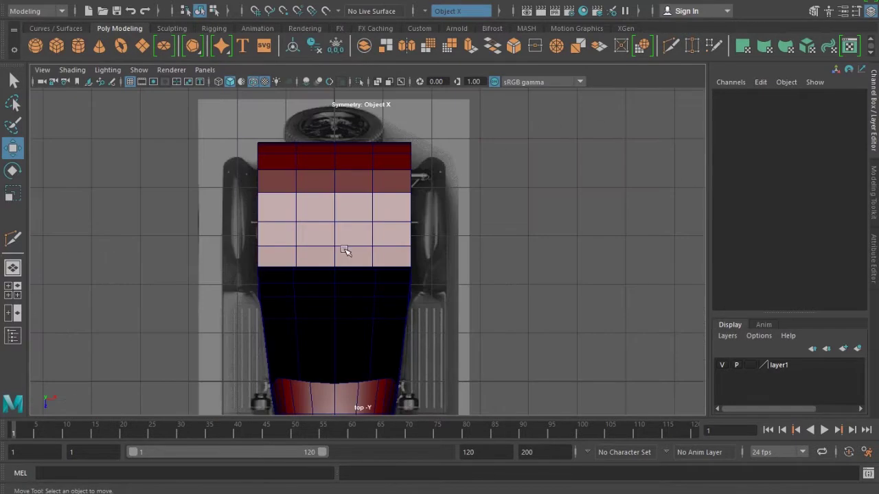
Select a column of rear corner vertices and its mirror in wireframe top view
{"action": "scroll", "coordinate": [377, 268], "scroll_direction": "up", "scroll_amount": 2}
{"action": "key", "text": "4"}
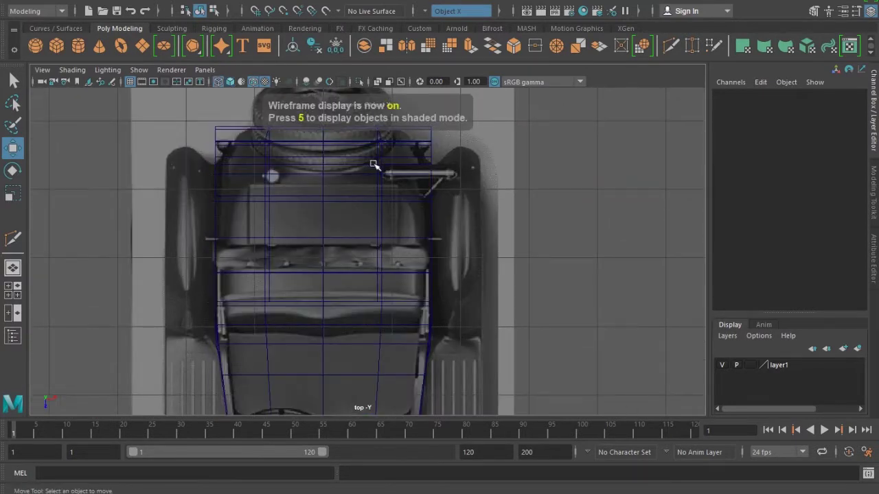
{"action": "left_click", "coordinate": [372, 165]}
{"action": "middle_click_drag", "start_coordinate": [391, 183], "coordinate": [355, 220], "text": "alt"}
{"action": "right_click_drag", "start_coordinate": [355, 219], "coordinate": [347, 147]}
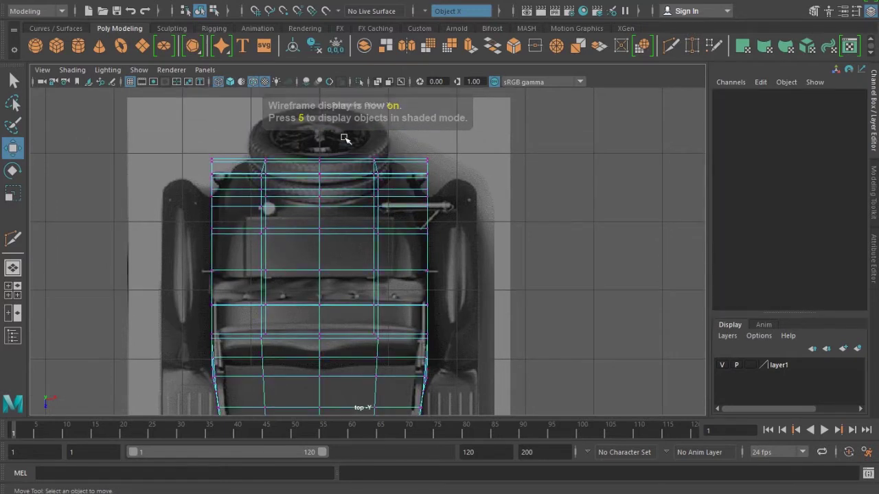
{"action": "left_click_drag", "start_coordinate": [346, 140], "coordinate": [399, 229]}
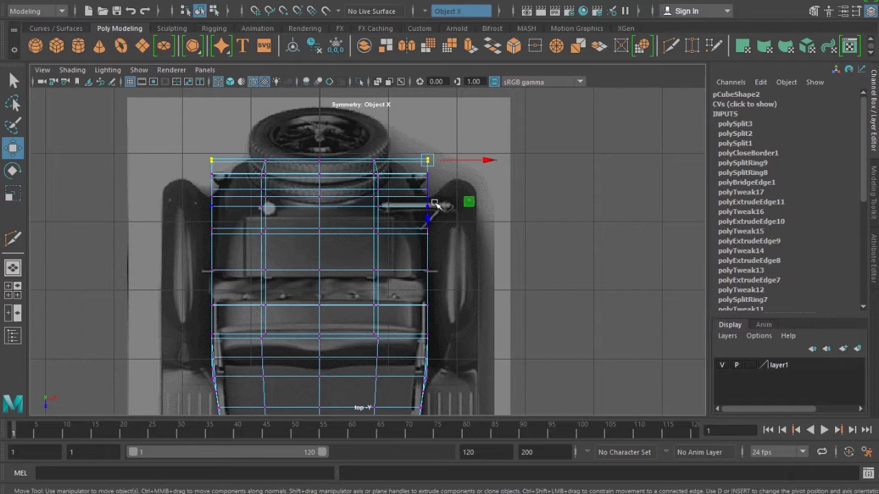
{"action": "scroll", "coordinate": [434, 203], "scroll_direction": "up", "scroll_amount": 3}
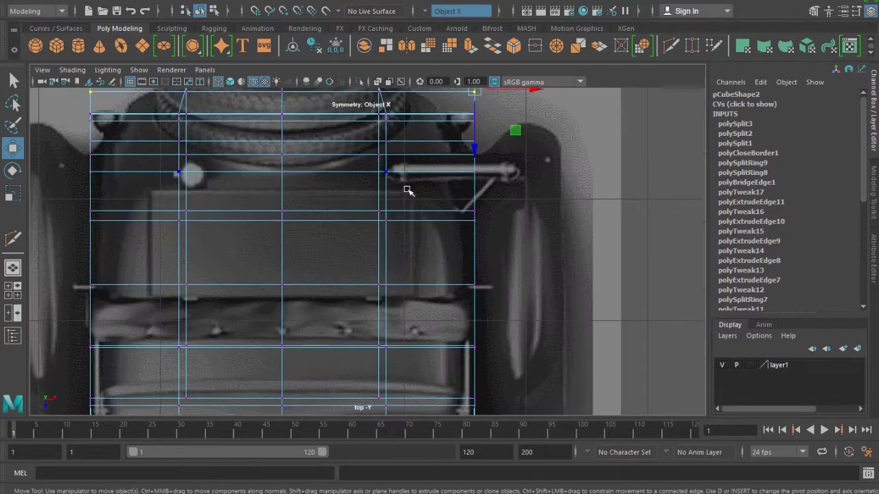
{"action": "key", "text": "5"}
{"action": "key", "text": "space"}
{"action": "key", "text": "space"}
{"action": "mouse_move", "coordinate": [434, 242]}
{"action": "left_mouse_down", "text": "alt"}
{"action": "mouse_move", "coordinate": [427, 256]}
{"action": "mouse_move", "coordinate": [335, 283]}
{"action": "left_mouse_up", "text": "alt"}
{"action": "key", "text": "space"}
{"action": "key", "text": "space"}
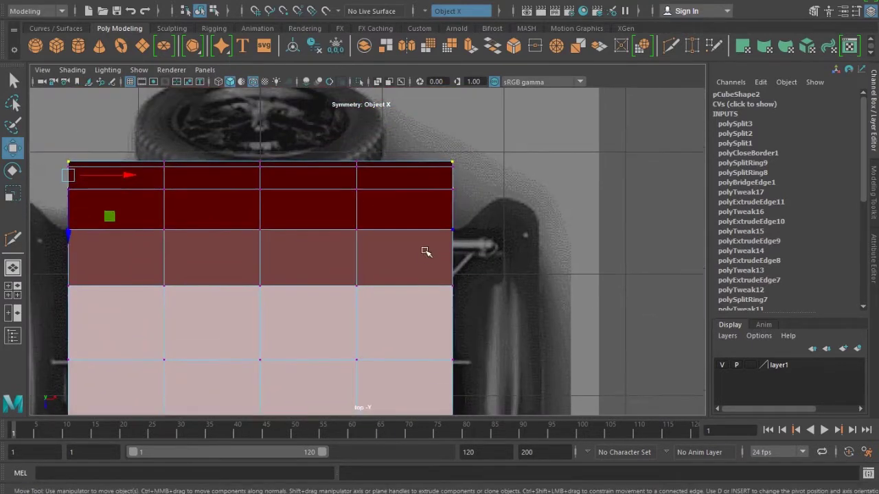
{"action": "key", "text": "4"}
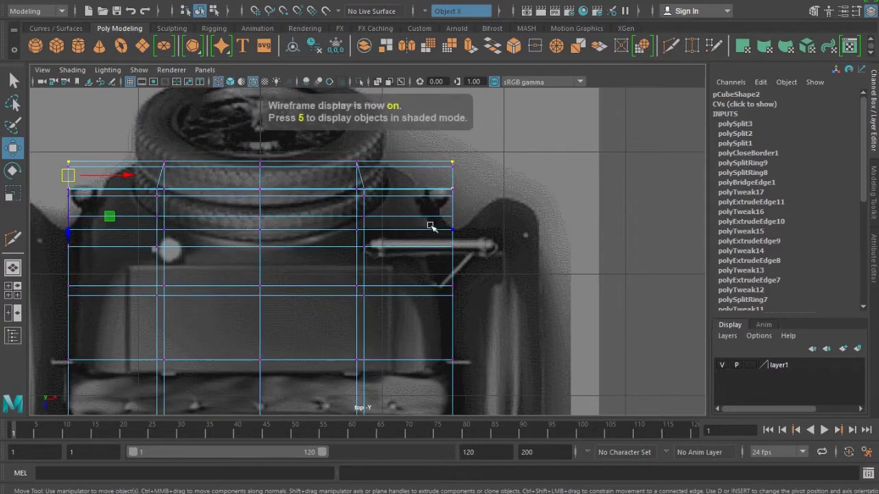
Pull the rear corner vertices inward to match the top reference, checking in perspective
{"action": "left_click_drag", "start_coordinate": [77, 179], "coordinate": [128, 181]}
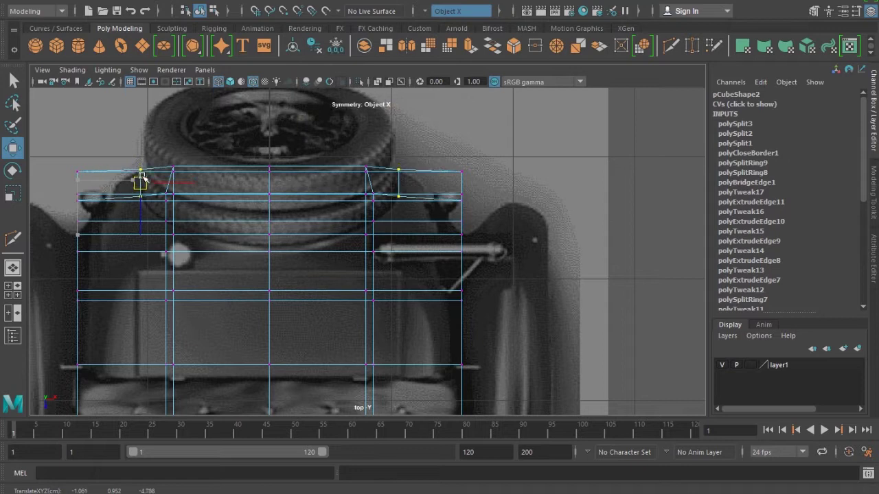
{"action": "key", "text": "space"}
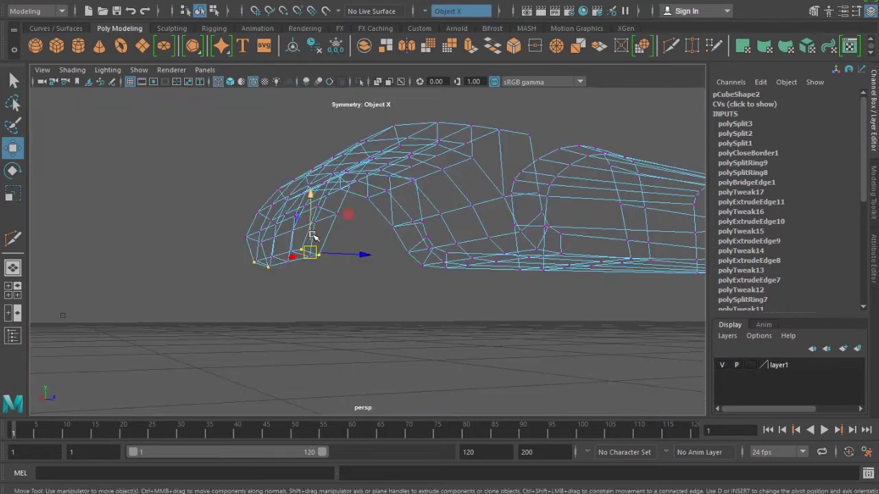
{"action": "key", "text": "5"}
{"action": "left_click_drag", "start_coordinate": [364, 295], "coordinate": [405, 319], "text": "alt"}
{"action": "left_click", "coordinate": [431, 288]}
{"action": "left_click_drag", "start_coordinate": [431, 288], "coordinate": [444, 292]}
{"action": "key", "text": "space"}
{"action": "left_click_drag", "start_coordinate": [413, 317], "coordinate": [414, 281]}
{"action": "scroll", "coordinate": [396, 314], "scroll_direction": "down", "scroll_amount": 2}
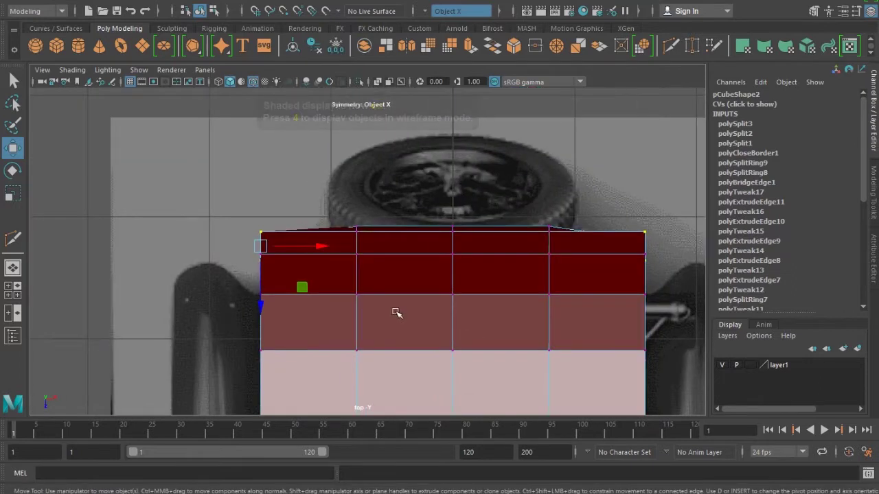
{"action": "scroll", "coordinate": [456, 267], "scroll_direction": "down", "scroll_amount": 2}
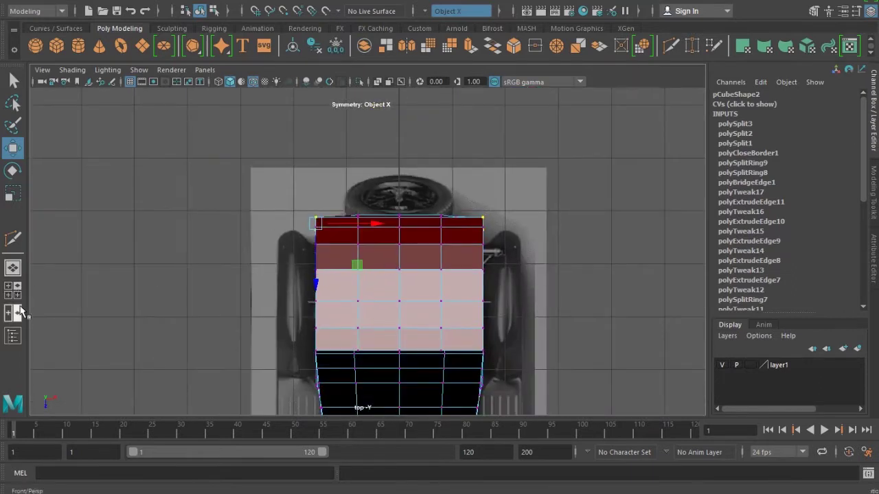
Switch to the two-pane layout with top view left and perspective right
{"action": "left_click", "coordinate": [21, 310]}
{"action": "key", "text": "space"}
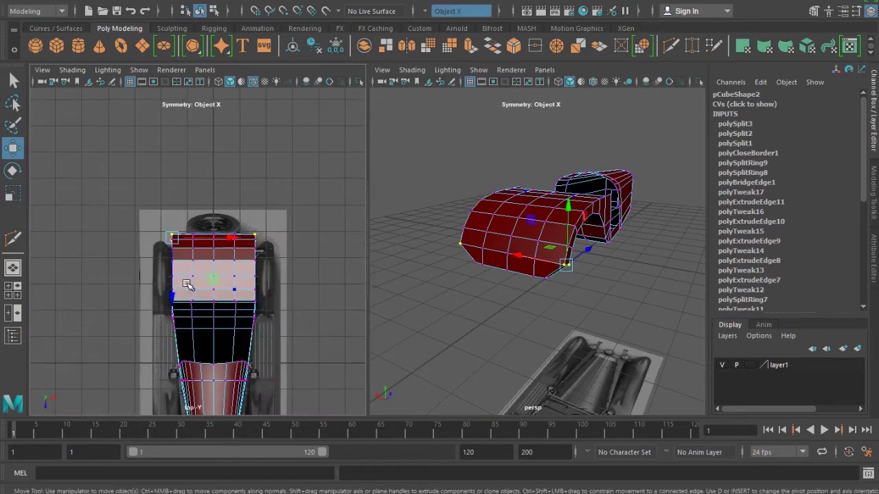
{"action": "scroll", "coordinate": [220, 292], "scroll_direction": "up", "scroll_amount": 3}
{"action": "scroll", "coordinate": [217, 282], "scroll_direction": "up", "scroll_amount": 3}
{"action": "scroll", "coordinate": [217, 282], "scroll_direction": "down", "scroll_amount": 5}
{"action": "scroll", "coordinate": [514, 298], "scroll_direction": "up", "scroll_amount": 5}
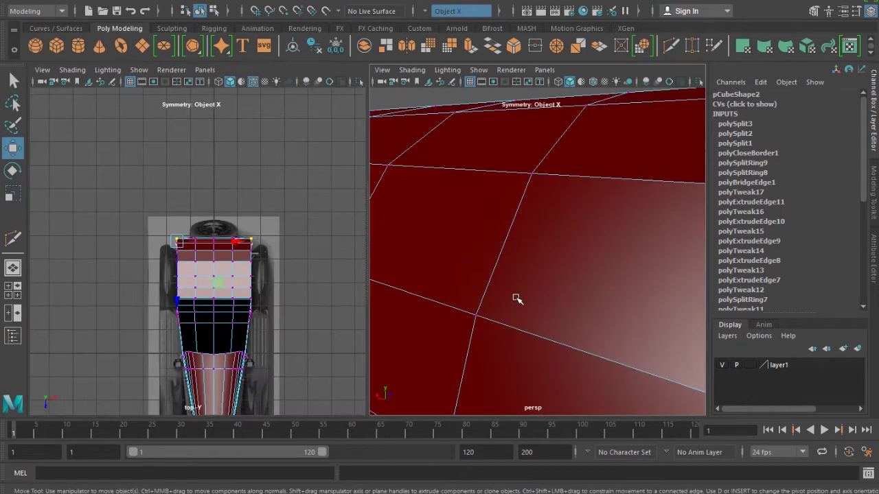
{"action": "scroll", "coordinate": [506, 305], "scroll_direction": "down", "scroll_amount": 3}
{"action": "left_click_drag", "start_coordinate": [506, 304], "coordinate": [439, 313], "text": "alt"}
{"action": "scroll", "coordinate": [188, 307], "scroll_direction": "up", "scroll_amount": 2}
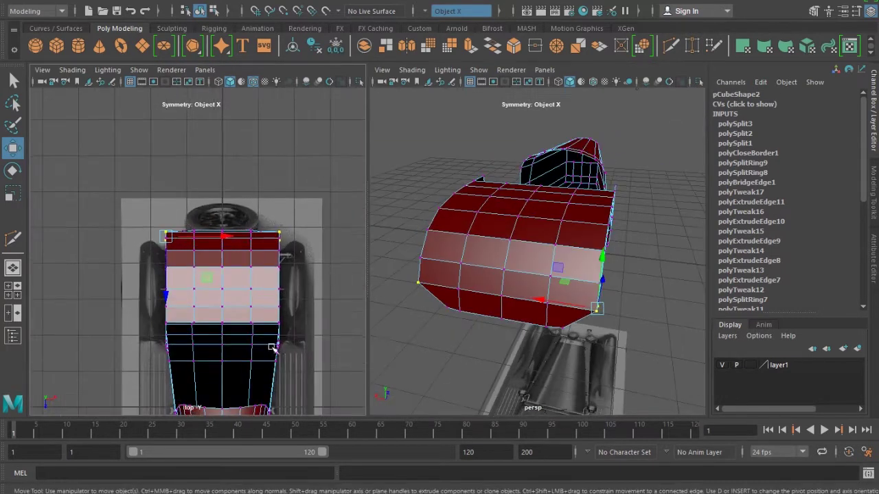
{"action": "scroll", "coordinate": [187, 307], "scroll_direction": "up", "scroll_amount": 3}
{"action": "scroll", "coordinate": [187, 307], "scroll_direction": "up", "scroll_amount": 3}
Drag the selected rear corner vertices along X and Z in wireframe top view
{"action": "key", "text": "4"}
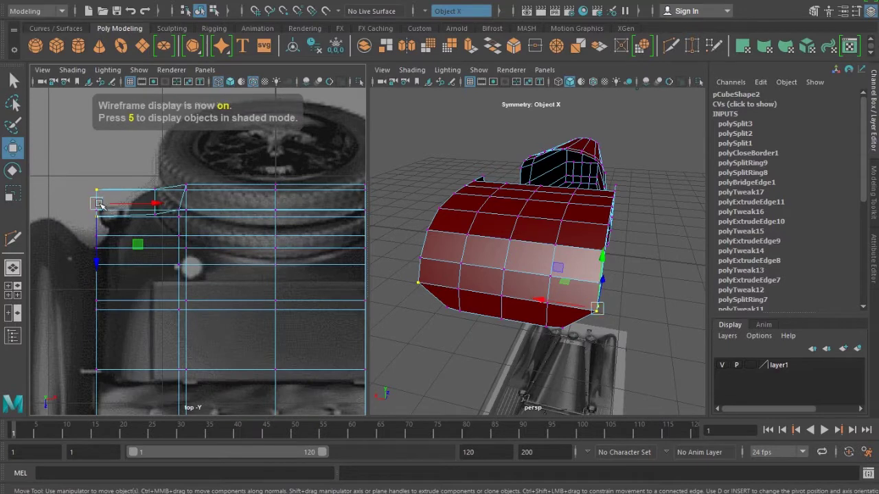
{"action": "left_click_drag", "start_coordinate": [142, 205], "coordinate": [170, 208]}
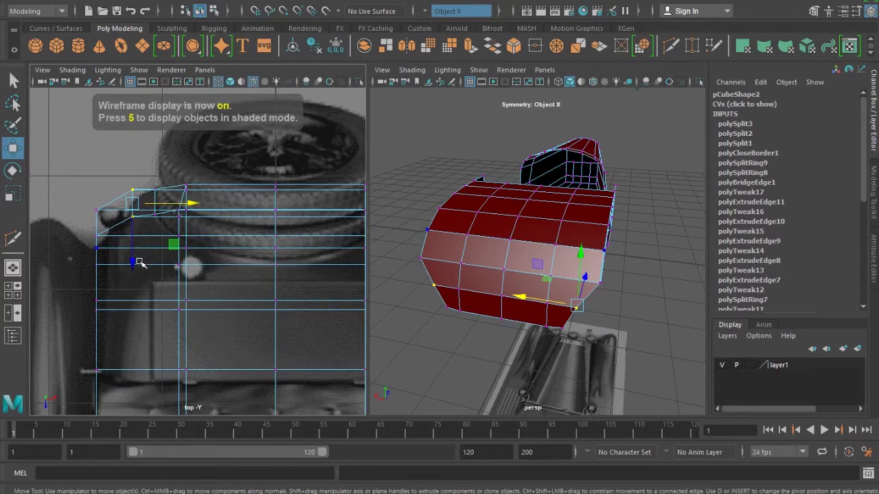
{"action": "left_click_drag", "start_coordinate": [134, 258], "coordinate": [136, 267]}
{"action": "mouse_move", "coordinate": [577, 311]}
{"action": "left_mouse_down", "text": "alt"}
{"action": "mouse_move", "coordinate": [624, 309]}
{"action": "mouse_move", "coordinate": [561, 278]}
{"action": "mouse_move", "coordinate": [573, 308]}
{"action": "left_mouse_up", "text": "alt"}
{"action": "left_click_drag", "start_coordinate": [157, 225], "coordinate": [177, 229]}
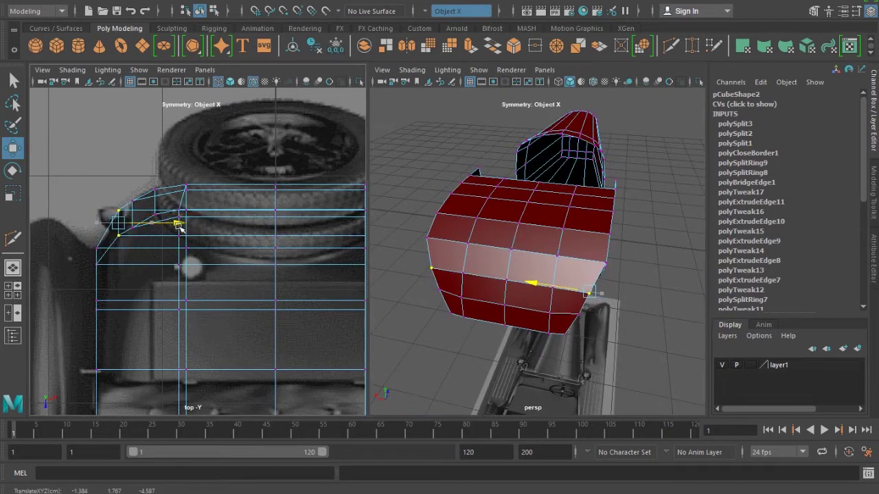
{"action": "left_click_drag", "start_coordinate": [119, 223], "coordinate": [120, 233]}
{"action": "mouse_move", "coordinate": [551, 325]}
{"action": "left_mouse_down", "text": "alt"}
{"action": "mouse_move", "coordinate": [590, 301]}
{"action": "mouse_move", "coordinate": [568, 289]}
{"action": "left_mouse_up", "text": "alt"}
{"action": "middle_click_drag", "start_coordinate": [333, 313], "coordinate": [99, 201], "text": "alt"}
Round the corner further by moving another corner vertex and a top-edge vertex
{"action": "left_click", "coordinate": [107, 218]}
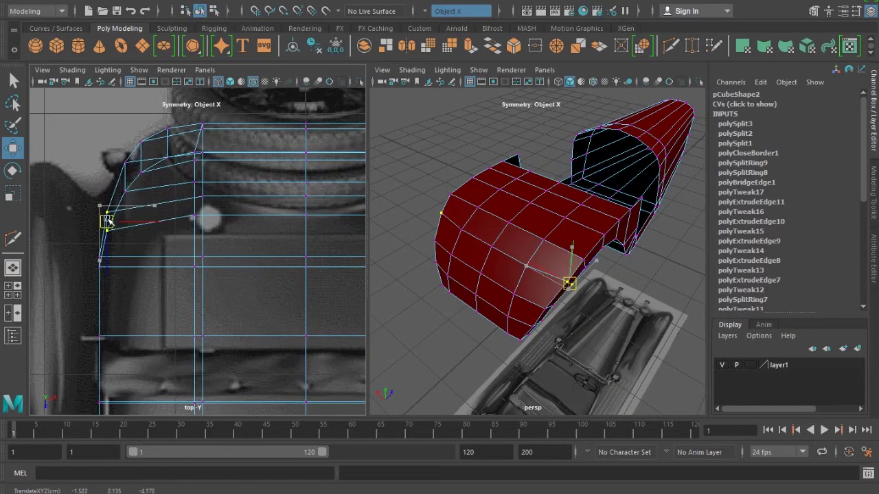
{"action": "middle_click_drag", "start_coordinate": [122, 238], "coordinate": [113, 275]}
{"action": "scroll", "coordinate": [226, 291], "scroll_direction": "down", "scroll_amount": 3}
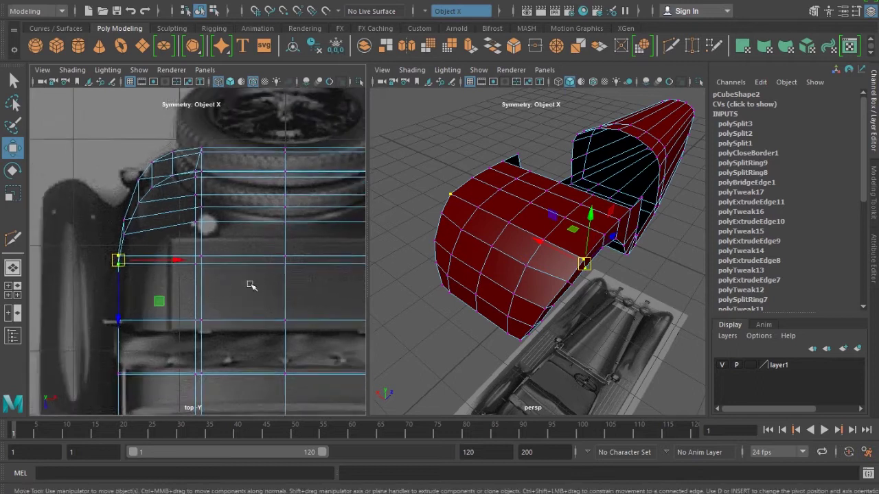
{"action": "scroll", "coordinate": [244, 286], "scroll_direction": "down", "scroll_amount": 2}
{"action": "left_click_drag", "start_coordinate": [569, 289], "coordinate": [625, 223], "text": "alt"}
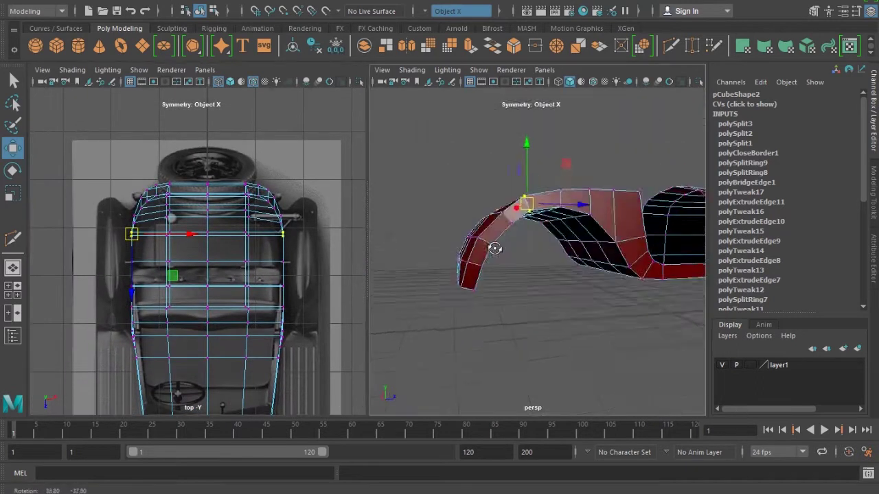
{"action": "left_click_drag", "start_coordinate": [626, 224], "coordinate": [611, 177], "text": "alt"}
{"action": "mouse_move", "coordinate": [612, 176]}
{"action": "right_mouse_down", "text": "alt"}
{"action": "mouse_move", "coordinate": [576, 227]}
{"action": "mouse_move", "coordinate": [587, 186]}
{"action": "right_mouse_up", "text": "alt"}
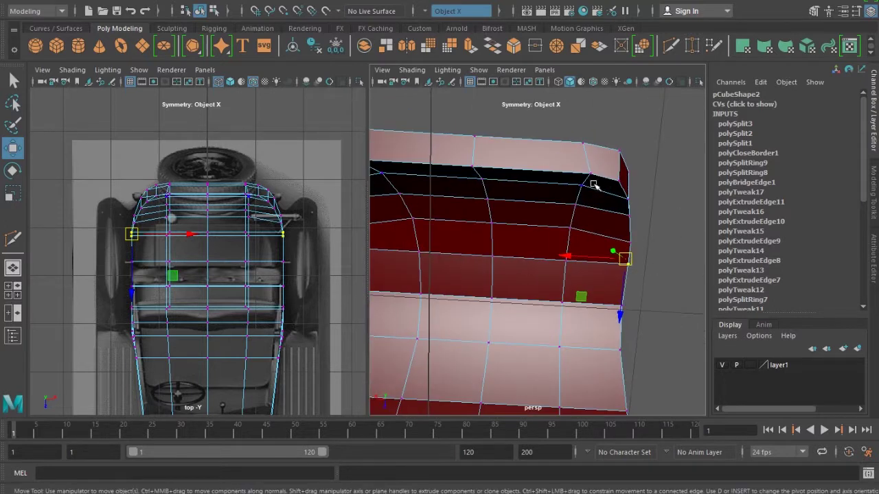
{"action": "left_click", "coordinate": [593, 175]}
{"action": "left_click_drag", "start_coordinate": [552, 173], "coordinate": [543, 176]}
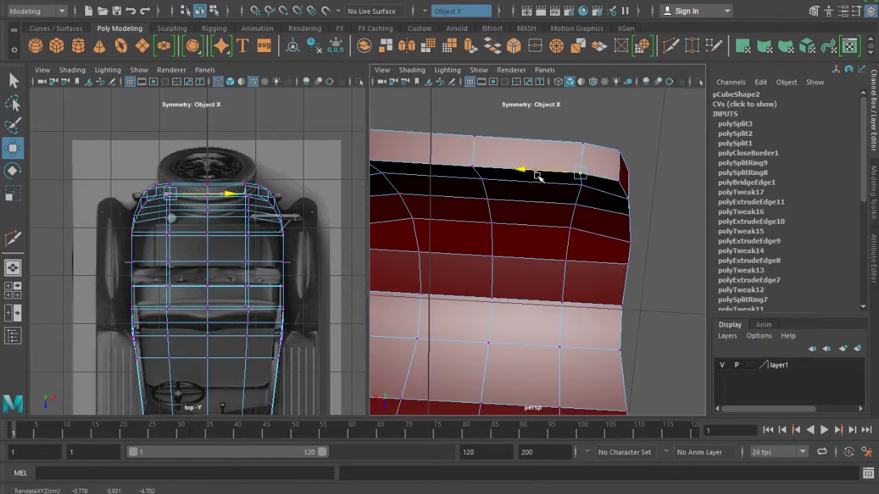
{"action": "left_click_drag", "start_coordinate": [558, 209], "coordinate": [555, 196]}
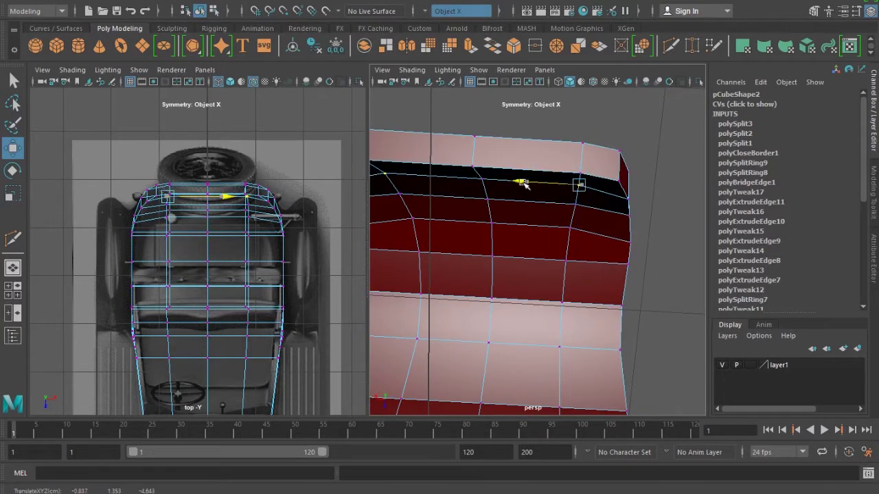
{"action": "mouse_move", "coordinate": [525, 189]}
{"action": "left_mouse_down", "text": "alt"}
{"action": "mouse_move", "coordinate": [655, 351]}
{"action": "mouse_move", "coordinate": [464, 237]}
{"action": "mouse_move", "coordinate": [402, 240]}
{"action": "mouse_move", "coordinate": [451, 239]}
{"action": "left_mouse_up", "text": "alt"}
{"action": "key", "text": "space"}
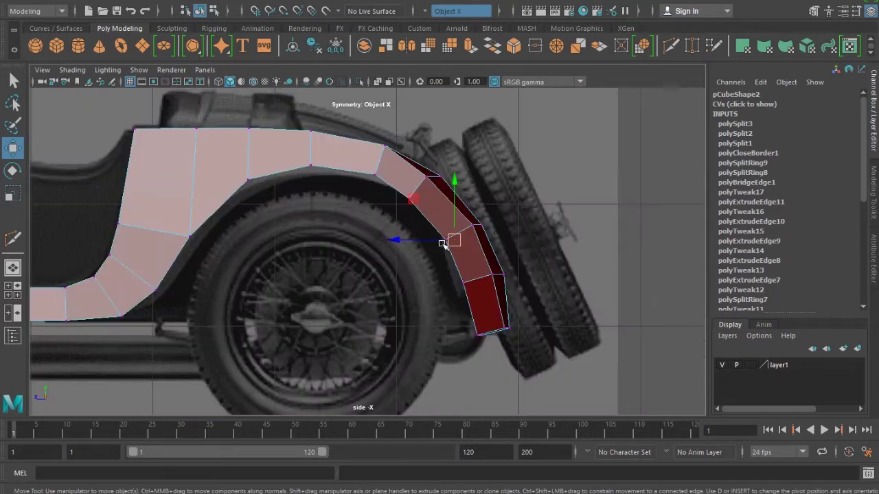
Extrude the body's top edge row upward into a new strip and shift it right
{"action": "middle_click_drag", "start_coordinate": [451, 240], "coordinate": [490, 294], "text": "alt"}
{"action": "key", "text": "space"}
{"action": "left_click_drag", "start_coordinate": [341, 231], "coordinate": [377, 266]}
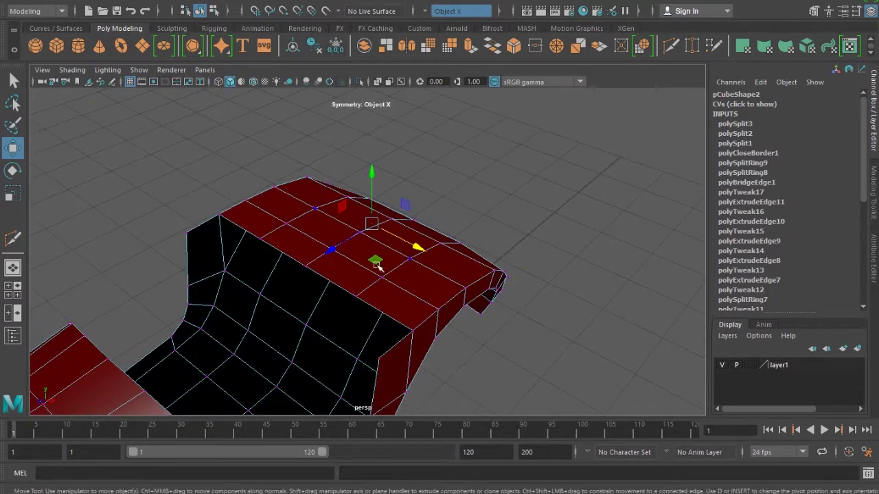
{"action": "left_click", "coordinate": [307, 265]}
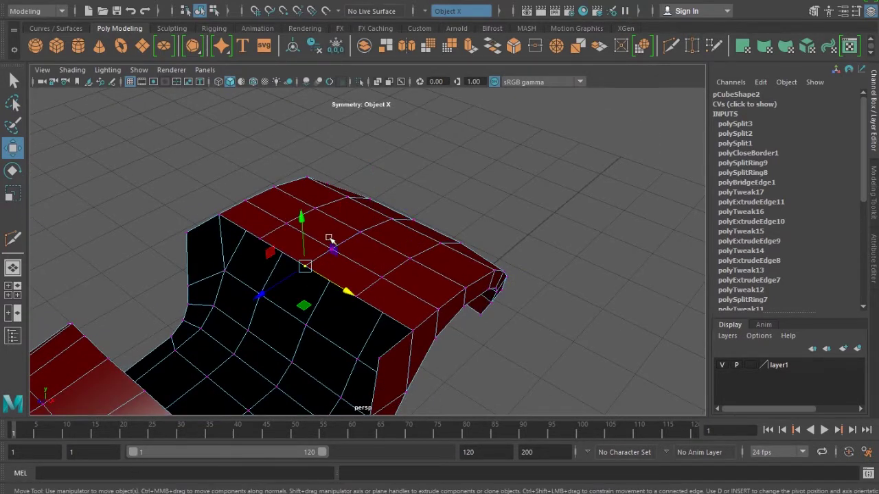
{"action": "key", "text": "q"}
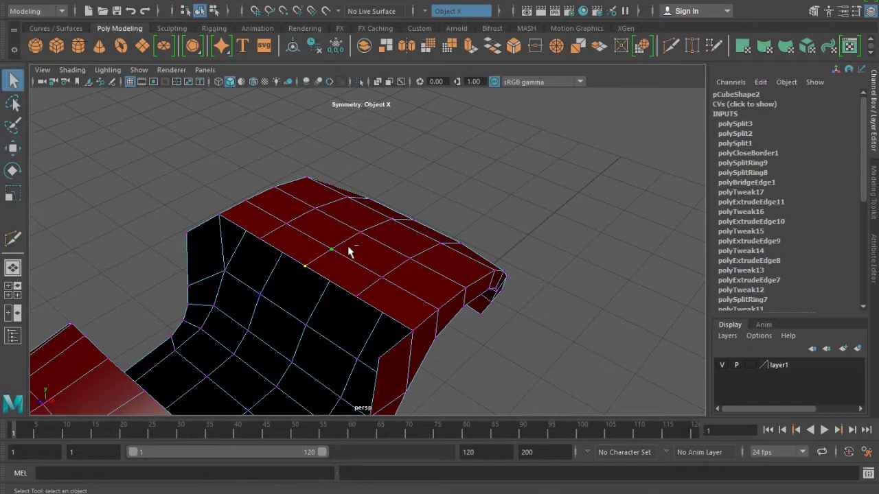
{"action": "left_click_drag", "start_coordinate": [342, 299], "coordinate": [367, 291]}
{"action": "key", "text": "w"}
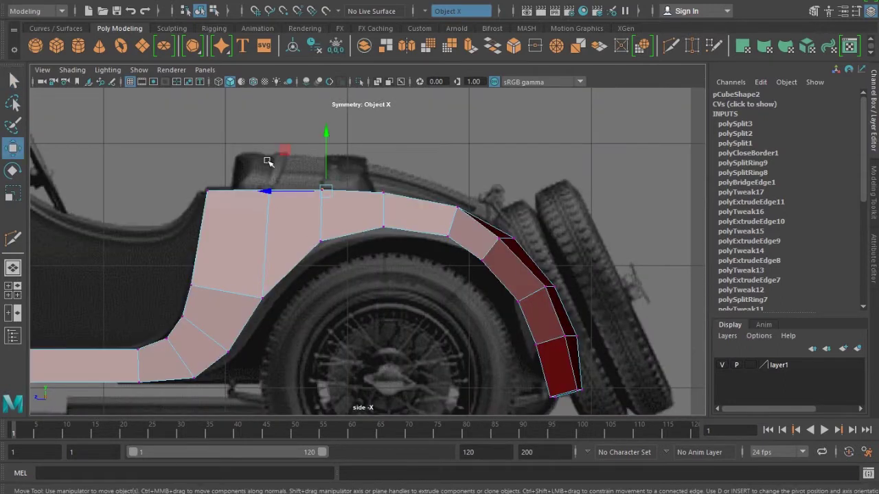
{"action": "left_click_drag", "start_coordinate": [321, 132], "coordinate": [342, 107], "text": "shift"}
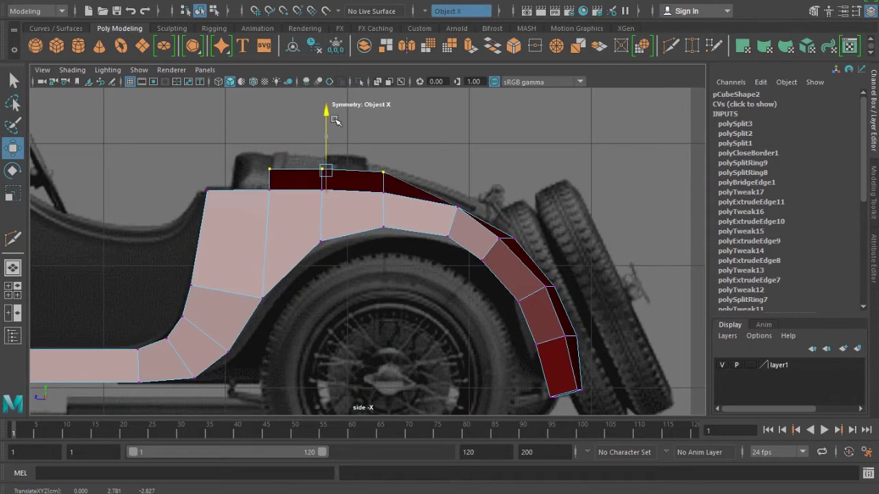
{"action": "mouse_move", "coordinate": [329, 160]}
{"action": "left_mouse_down"}
{"action": "mouse_move", "coordinate": [341, 159]}
{"action": "mouse_move", "coordinate": [315, 135]}
{"action": "left_mouse_up"}
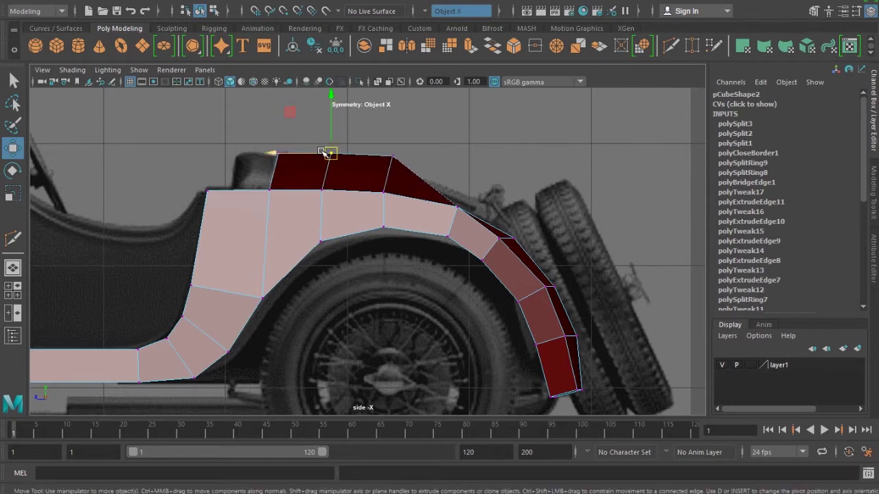
Move the rear fender vertices onto the side reference's fender outline in wireframe
{"action": "key", "text": "4"}
{"action": "left_click", "coordinate": [392, 157]}
{"action": "left_click_drag", "start_coordinate": [392, 157], "coordinate": [395, 166]}
{"action": "left_click", "coordinate": [383, 193]}
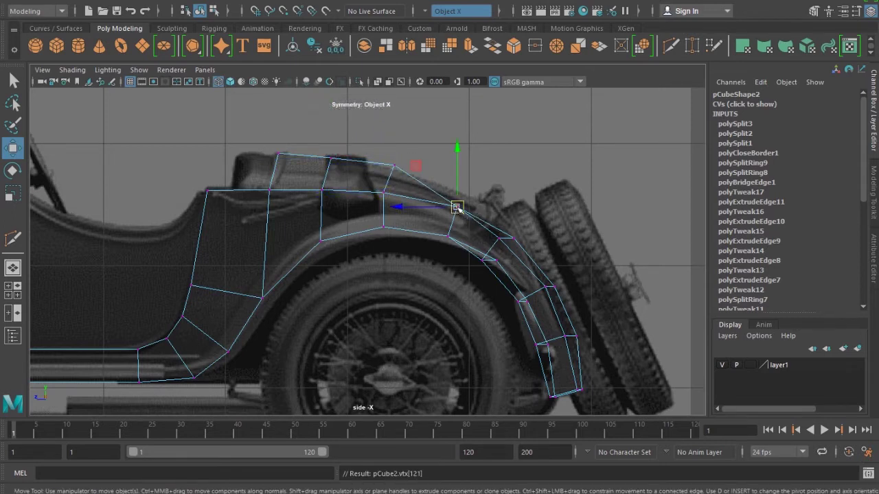
{"action": "left_click_drag", "start_coordinate": [458, 209], "coordinate": [465, 193]}
{"action": "left_click", "coordinate": [512, 238]}
{"action": "left_click_drag", "start_coordinate": [511, 238], "coordinate": [516, 233]}
{"action": "left_click", "coordinate": [549, 285]}
{"action": "left_click_drag", "start_coordinate": [549, 286], "coordinate": [565, 289]}
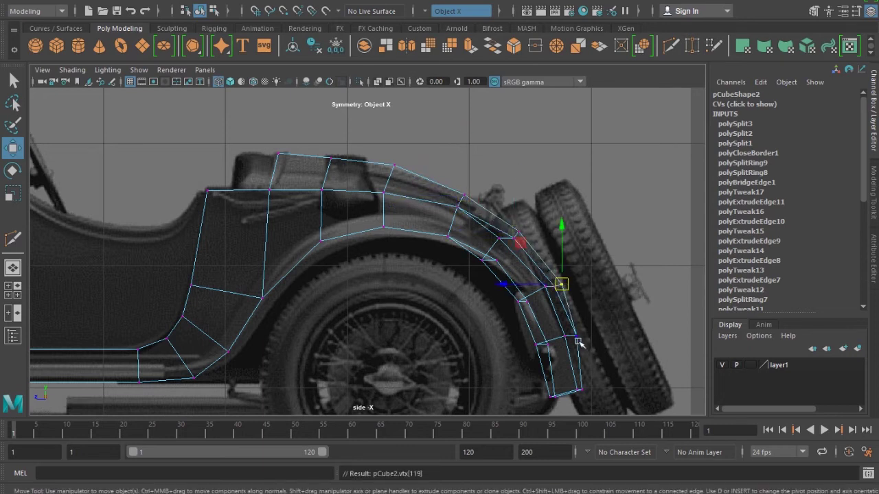
{"action": "left_click_drag", "start_coordinate": [577, 337], "coordinate": [583, 338]}
{"action": "left_click", "coordinate": [582, 390]}
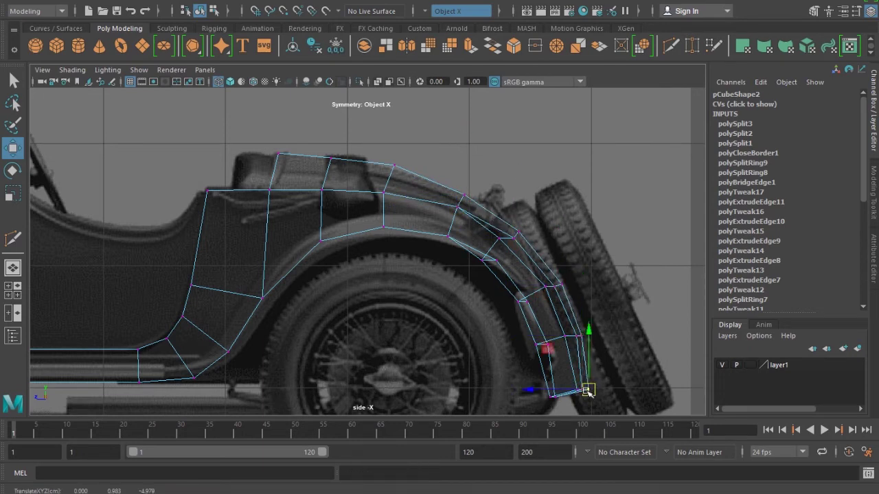
Turn on shaded display and return to the side reference view
{"action": "key", "text": "space"}
{"action": "mouse_move", "coordinate": [281, 226]}
{"action": "left_mouse_down"}
{"action": "mouse_move", "coordinate": [418, 320]}
{"action": "mouse_move", "coordinate": [335, 267]}
{"action": "left_mouse_up"}
{"action": "key", "text": "5"}
{"action": "key", "text": "space"}
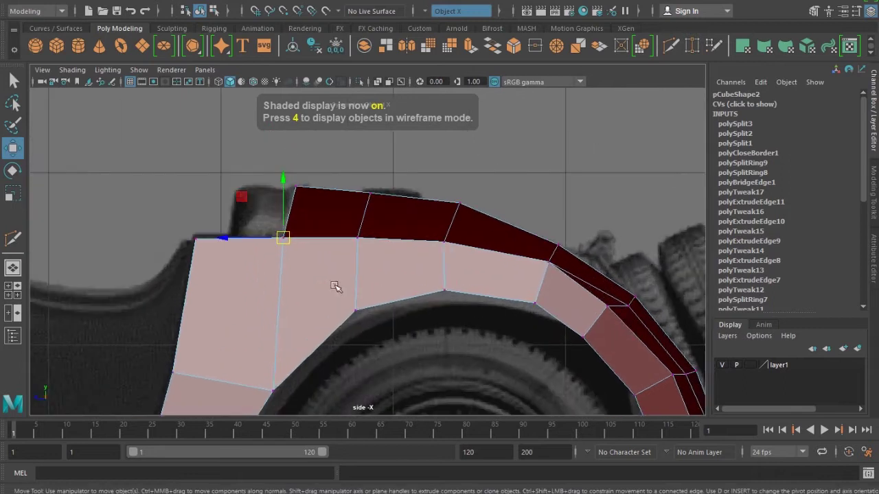
Raise the rear deck and fender-top vertices onto the reference curve, undoing a stray move
{"action": "left_click_drag", "start_coordinate": [359, 242], "coordinate": [362, 226]}
{"action": "left_click", "coordinate": [443, 241]}
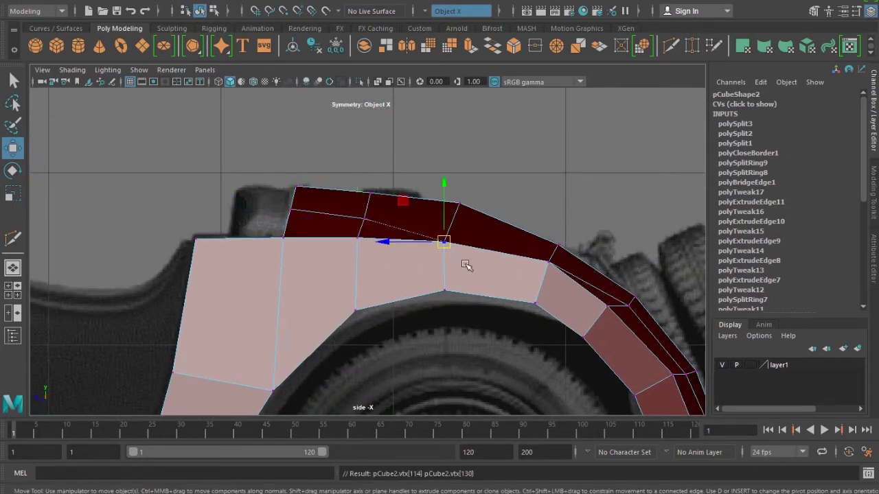
{"action": "left_click_drag", "start_coordinate": [445, 244], "coordinate": [452, 229]}
{"action": "left_click", "coordinate": [364, 218]}
{"action": "left_click_drag", "start_coordinate": [364, 219], "coordinate": [371, 197]}
{"action": "left_click", "coordinate": [370, 195]}
{"action": "left_click", "coordinate": [558, 244]}
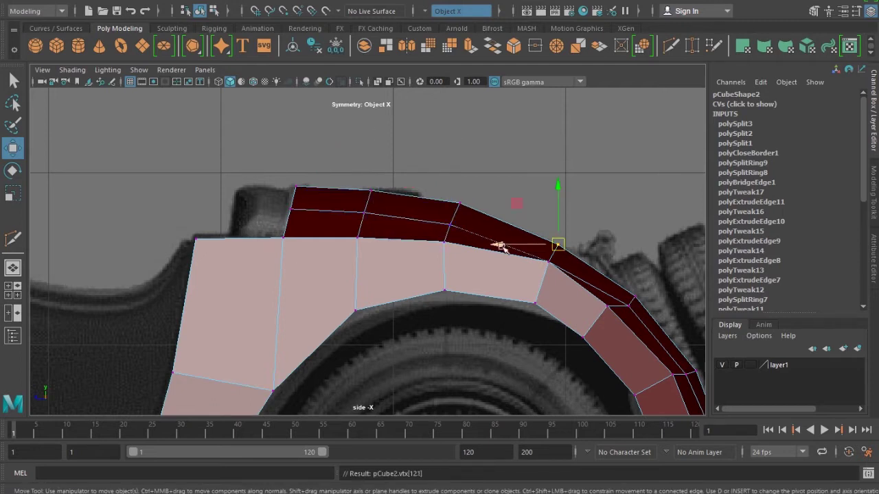
{"action": "left_click", "coordinate": [446, 240]}
{"action": "left_click_drag", "start_coordinate": [547, 268], "coordinate": [552, 257]}
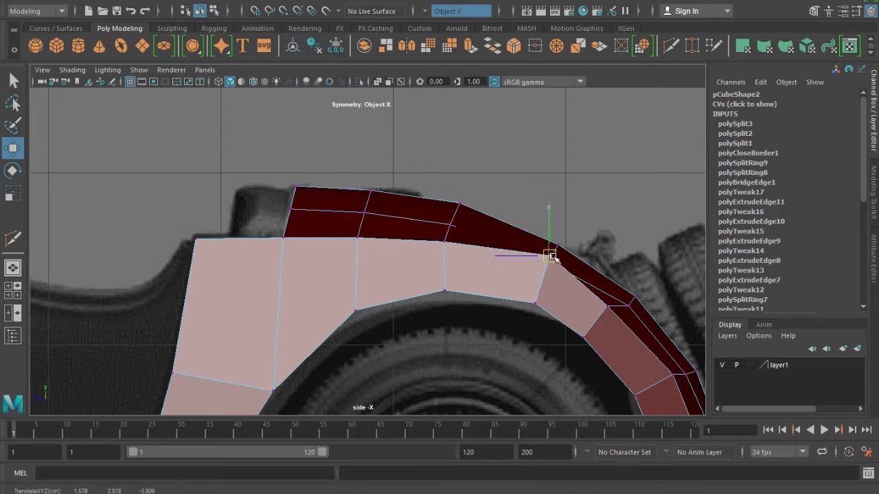
{"action": "key", "text": "ctrl+z"}
Align the outer and lower fender vertices with the reference, then switch to perspective
{"action": "left_click", "coordinate": [549, 258]}
{"action": "left_click_drag", "start_coordinate": [549, 255], "coordinate": [553, 251]}
{"action": "left_click", "coordinate": [628, 308]}
{"action": "left_click_drag", "start_coordinate": [627, 308], "coordinate": [624, 300]}
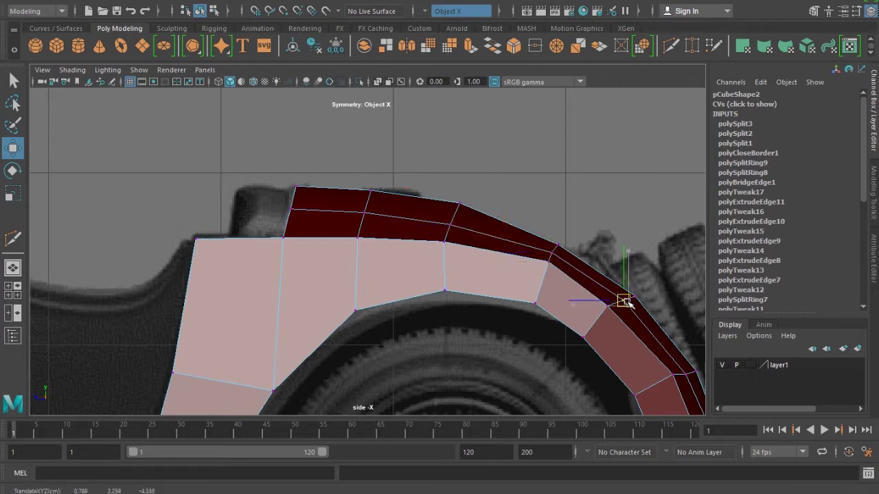
{"action": "left_click", "coordinate": [638, 293]}
{"action": "key", "text": "ctrl+z"}
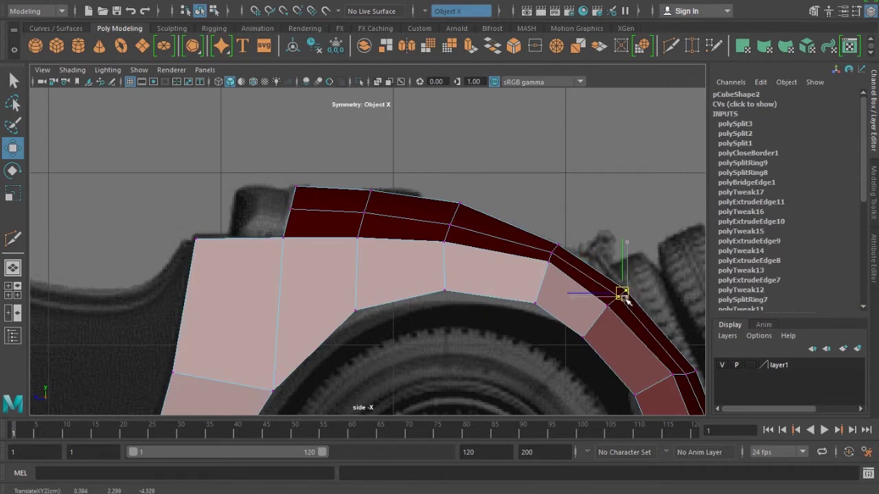
{"action": "middle_click_drag", "start_coordinate": [639, 300], "coordinate": [516, 267], "text": "alt"}
{"action": "left_click_drag", "start_coordinate": [577, 300], "coordinate": [588, 297]}
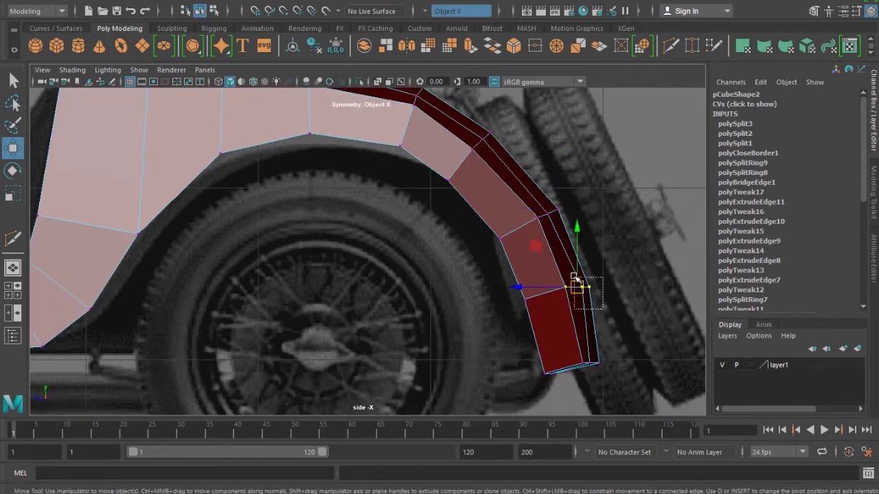
{"action": "left_click_drag", "start_coordinate": [574, 278], "coordinate": [583, 287]}
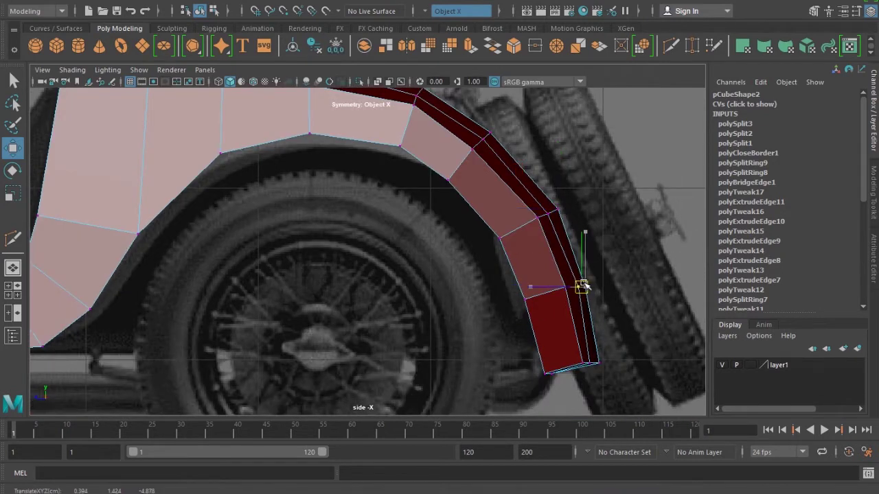
{"action": "scroll", "coordinate": [412, 252], "scroll_direction": "down", "scroll_amount": 3}
{"action": "key", "text": "space"}
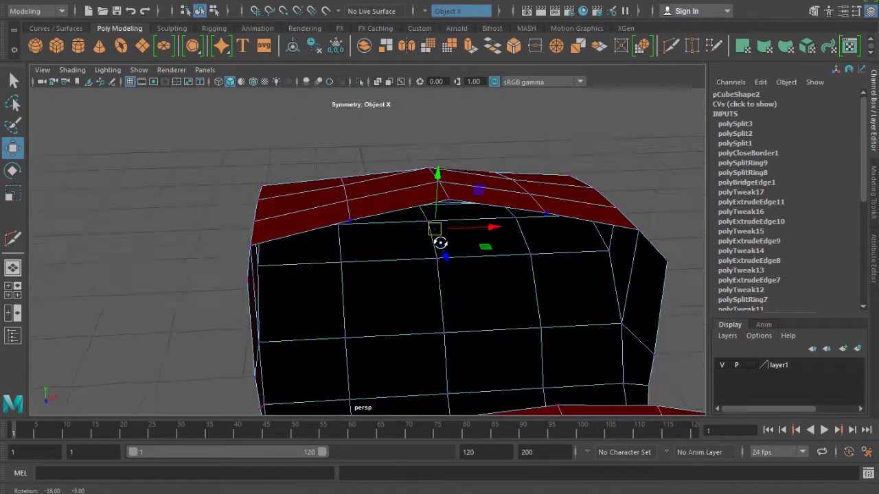
Orbit to the rear and lower the top row of rear vertices
{"action": "scroll", "coordinate": [484, 239], "scroll_direction": "down", "scroll_amount": 3}
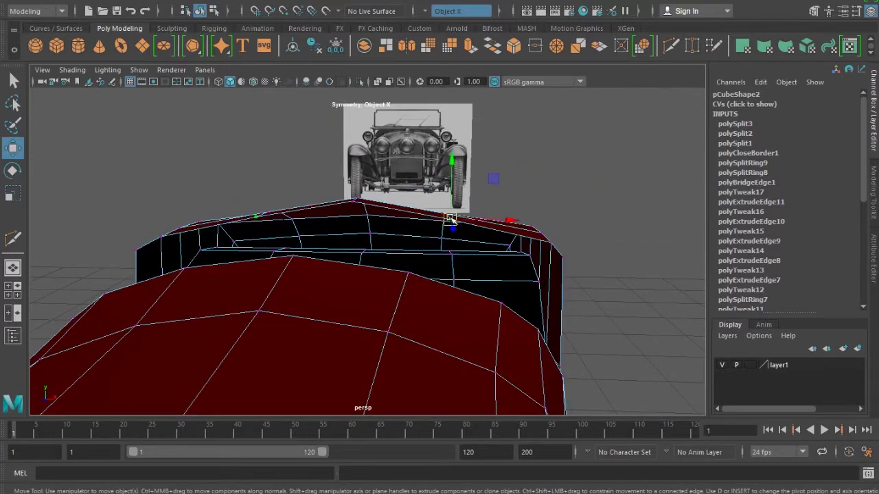
{"action": "mouse_move", "coordinate": [580, 299]}
{"action": "left_mouse_down", "text": "alt"}
{"action": "mouse_move", "coordinate": [469, 251]}
{"action": "mouse_move", "coordinate": [491, 328]}
{"action": "mouse_move", "coordinate": [473, 319]}
{"action": "left_mouse_up", "text": "alt"}
{"action": "mouse_move", "coordinate": [439, 289]}
{"action": "left_mouse_down", "text": "alt"}
{"action": "mouse_move", "coordinate": [355, 280]}
{"action": "mouse_move", "coordinate": [409, 271]}
{"action": "mouse_move", "coordinate": [206, 256]}
{"action": "mouse_move", "coordinate": [329, 309]}
{"action": "mouse_move", "coordinate": [309, 261]}
{"action": "left_mouse_up", "text": "alt"}
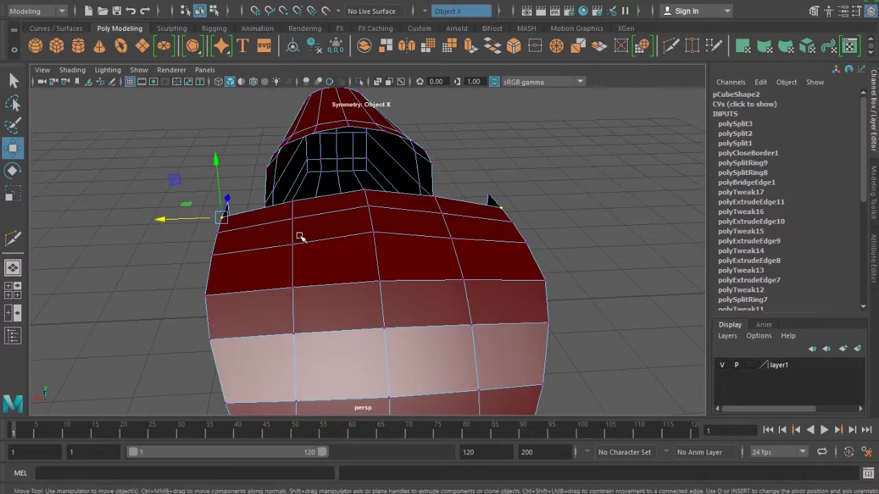
{"action": "left_click", "coordinate": [292, 201]}
{"action": "left_click_drag", "start_coordinate": [292, 201], "coordinate": [298, 229], "text": "alt"}
{"action": "left_click_drag", "start_coordinate": [308, 186], "coordinate": [304, 204]}
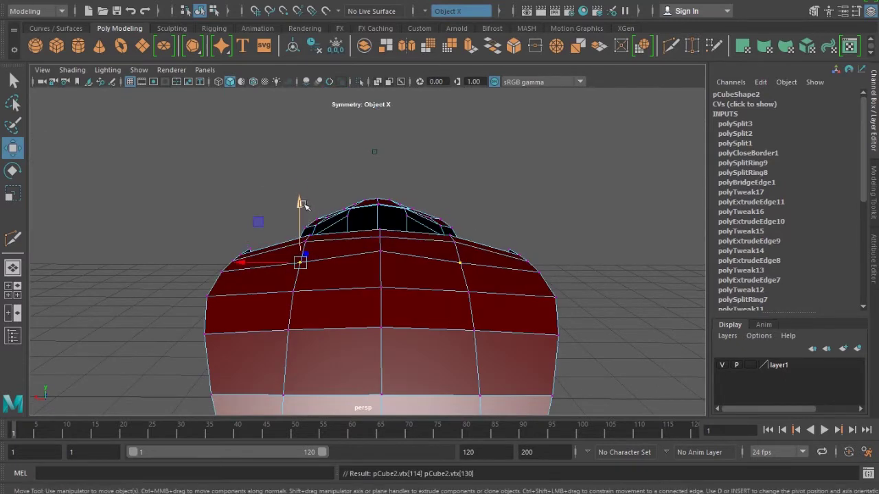
{"action": "left_click_drag", "start_coordinate": [300, 214], "coordinate": [291, 228]}
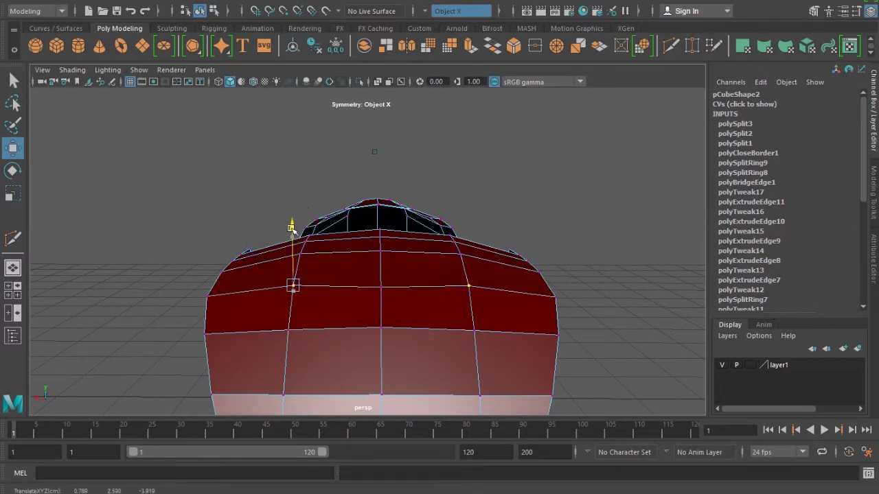
{"action": "mouse_move", "coordinate": [288, 268]}
{"action": "left_mouse_down", "text": "alt"}
{"action": "mouse_move", "coordinate": [347, 268]}
{"action": "mouse_move", "coordinate": [421, 320]}
{"action": "mouse_move", "coordinate": [553, 308]}
{"action": "mouse_move", "coordinate": [367, 282]}
{"action": "mouse_move", "coordinate": [361, 231]}
{"action": "left_mouse_up", "text": "alt"}
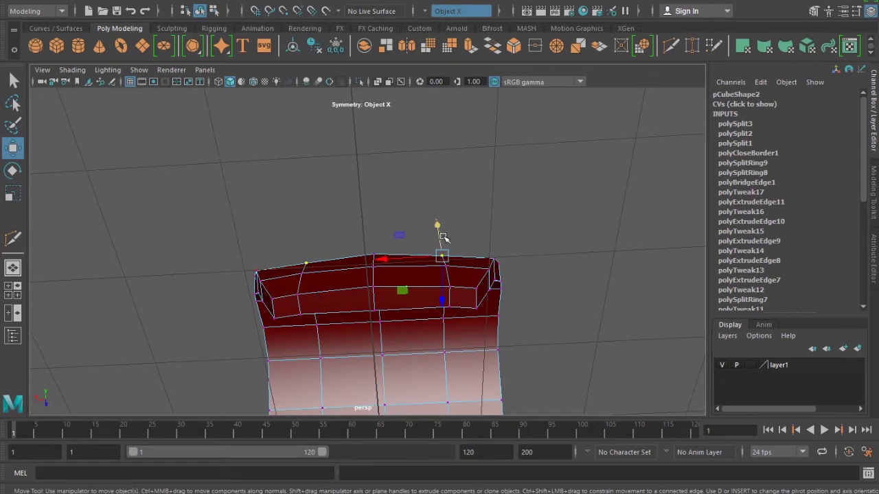
Lower the rear top vertex along Y, then return to Object Mode and reselect the body
{"action": "left_click", "coordinate": [442, 299]}
{"action": "left_click_drag", "start_coordinate": [444, 297], "coordinate": [448, 329]}
{"action": "right_click_drag", "start_coordinate": [351, 263], "coordinate": [352, 262]}
{"action": "mouse_move", "coordinate": [334, 275]}
{"action": "left_mouse_down", "text": "alt"}
{"action": "mouse_move", "coordinate": [476, 362]}
{"action": "mouse_move", "coordinate": [377, 329]}
{"action": "left_mouse_up", "text": "alt"}
{"action": "left_click", "coordinate": [467, 286]}
{"action": "mouse_move", "coordinate": [467, 286]}
{"action": "left_mouse_down", "text": "alt"}
{"action": "mouse_move", "coordinate": [308, 329]}
{"action": "mouse_move", "coordinate": [290, 306]}
{"action": "mouse_move", "coordinate": [448, 292]}
{"action": "mouse_move", "coordinate": [488, 310]}
{"action": "mouse_move", "coordinate": [318, 304]}
{"action": "mouse_move", "coordinate": [369, 324]}
{"action": "mouse_move", "coordinate": [422, 255]}
{"action": "left_mouse_up", "text": "alt"}
{"action": "left_click", "coordinate": [422, 255]}
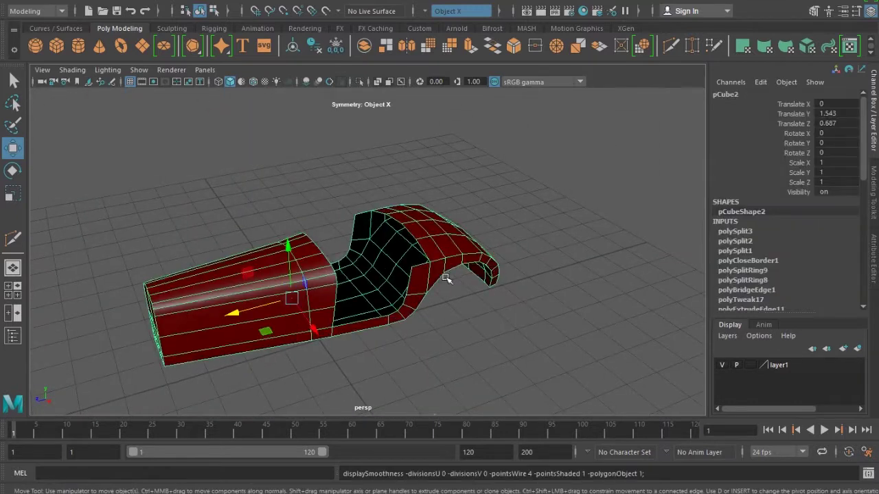
{"action": "mouse_move", "coordinate": [447, 300]}
{"action": "left_mouse_down", "text": "alt"}
{"action": "mouse_move", "coordinate": [384, 275]}
{"action": "mouse_move", "coordinate": [313, 274]}
{"action": "mouse_move", "coordinate": [476, 277]}
{"action": "mouse_move", "coordinate": [453, 270]}
{"action": "left_mouse_up", "text": "alt"}
{"action": "left_click", "coordinate": [107, 69]}
{"action": "left_click", "coordinate": [165, 156]}
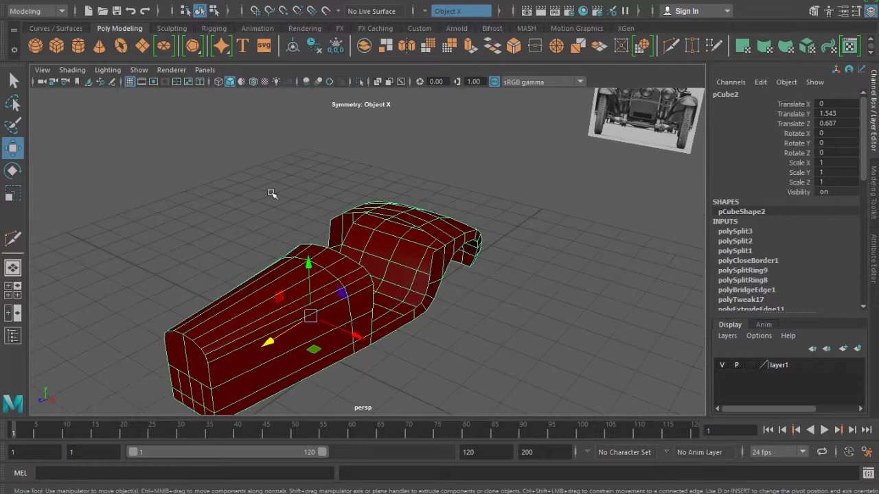
{"action": "left_click", "coordinate": [107, 69]}
{"action": "left_click", "coordinate": [138, 155]}
{"action": "left_click_drag", "start_coordinate": [398, 298], "coordinate": [369, 355], "text": "alt"}
{"action": "left_click", "coordinate": [378, 314]}
{"action": "mouse_move", "coordinate": [378, 314]}
{"action": "left_mouse_down", "text": "alt"}
{"action": "mouse_move", "coordinate": [465, 305]}
{"action": "mouse_move", "coordinate": [328, 261]}
{"action": "mouse_move", "coordinate": [394, 310]}
{"action": "mouse_move", "coordinate": [372, 306]}
{"action": "left_mouse_up", "text": "alt"}
{"action": "key", "text": "space"}
{"action": "scroll", "coordinate": [371, 306], "scroll_direction": "up", "scroll_amount": 2}
Zoom the side view onto the cockpit, select pCube2 and display it as wireframe
{"action": "scroll", "coordinate": [371, 306], "scroll_direction": "up", "scroll_amount": 2}
{"action": "scroll", "coordinate": [371, 306], "scroll_direction": "up", "scroll_amount": 2}
{"action": "middle_click_drag", "start_coordinate": [325, 287], "coordinate": [405, 287], "text": "alt"}
{"action": "scroll", "coordinate": [404, 287], "scroll_direction": "up", "scroll_amount": 1}
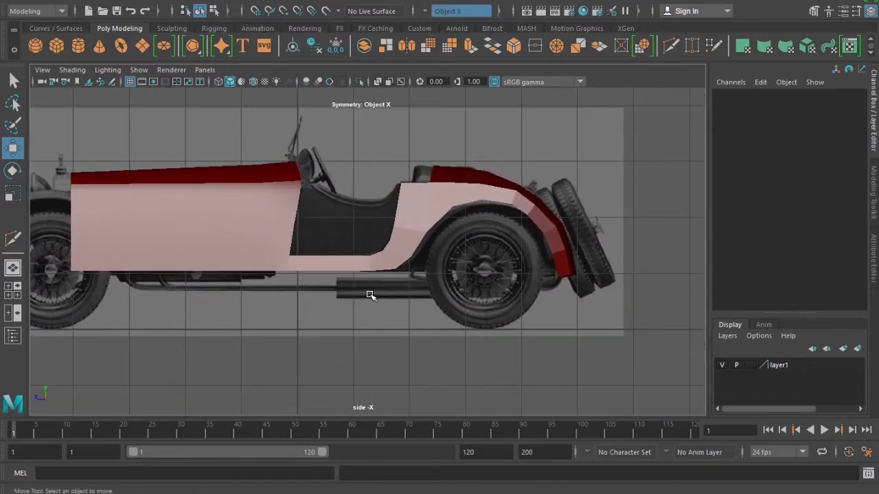
{"action": "scroll", "coordinate": [394, 291], "scroll_direction": "down", "scroll_amount": 1}
{"action": "scroll", "coordinate": [364, 293], "scroll_direction": "up", "scroll_amount": 1}
{"action": "middle_click_drag", "start_coordinate": [157, 281], "coordinate": [255, 279], "text": "alt"}
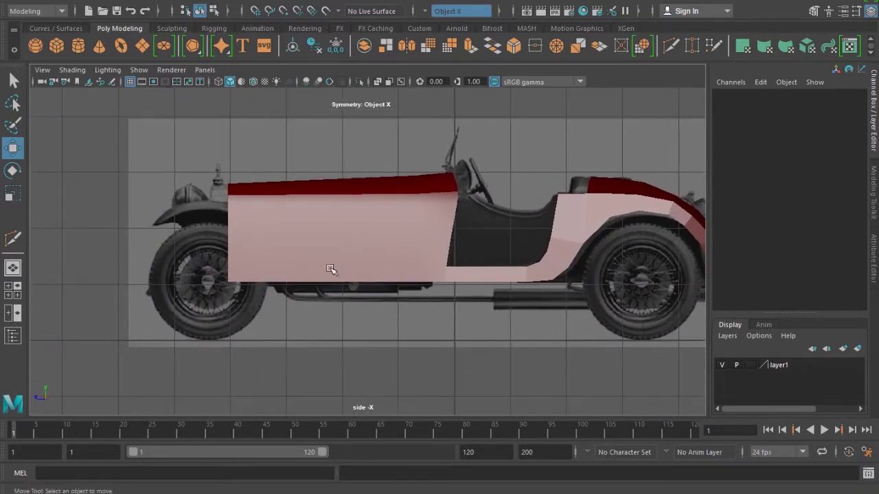
{"action": "middle_click_drag", "start_coordinate": [511, 269], "coordinate": [353, 279], "text": "alt"}
{"action": "scroll", "coordinate": [352, 278], "scroll_direction": "up", "scroll_amount": 1}
{"action": "scroll", "coordinate": [288, 287], "scroll_direction": "up", "scroll_amount": 1}
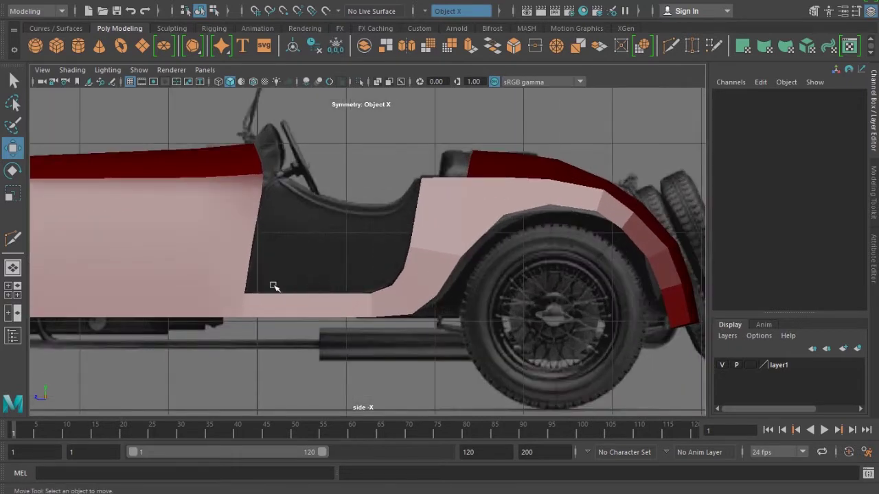
{"action": "scroll", "coordinate": [265, 229], "scroll_direction": "up", "scroll_amount": 1}
{"action": "left_click", "coordinate": [242, 247]}
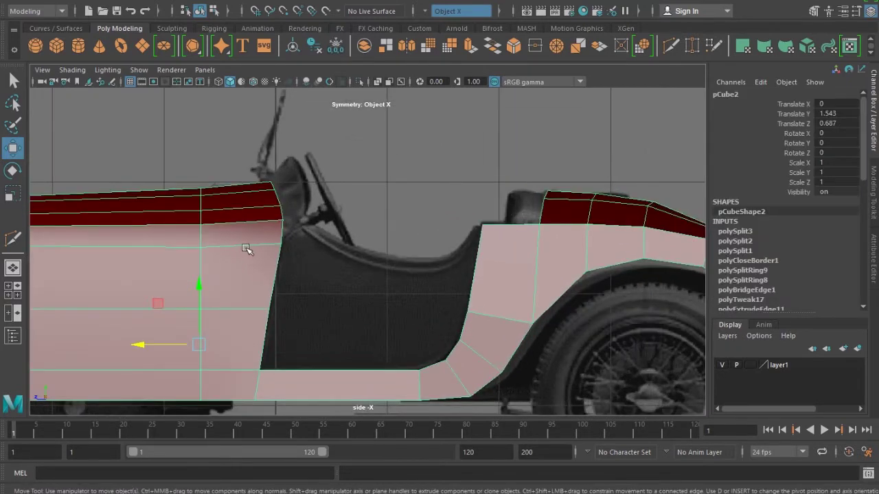
{"action": "scroll", "coordinate": [267, 257], "scroll_direction": "up", "scroll_amount": 1}
{"action": "key", "text": "4"}
{"action": "scroll", "coordinate": [299, 270], "scroll_direction": "up", "scroll_amount": 1}
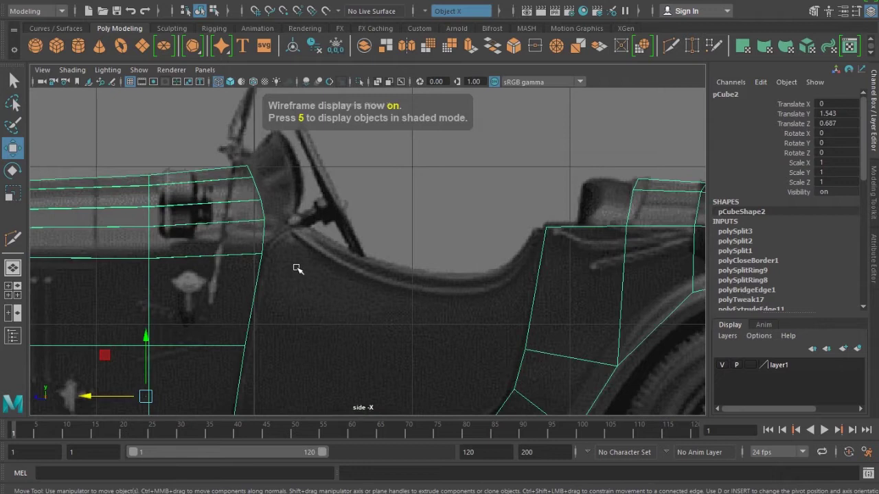
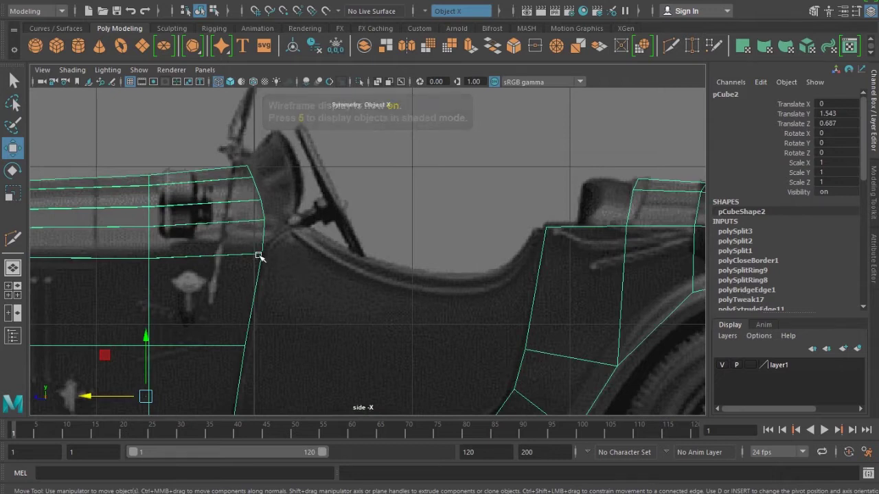
Move the lower door-edge vertices to follow the reference outline in the side view
{"action": "middle_click_drag", "start_coordinate": [261, 251], "coordinate": [267, 241], "text": "alt"}
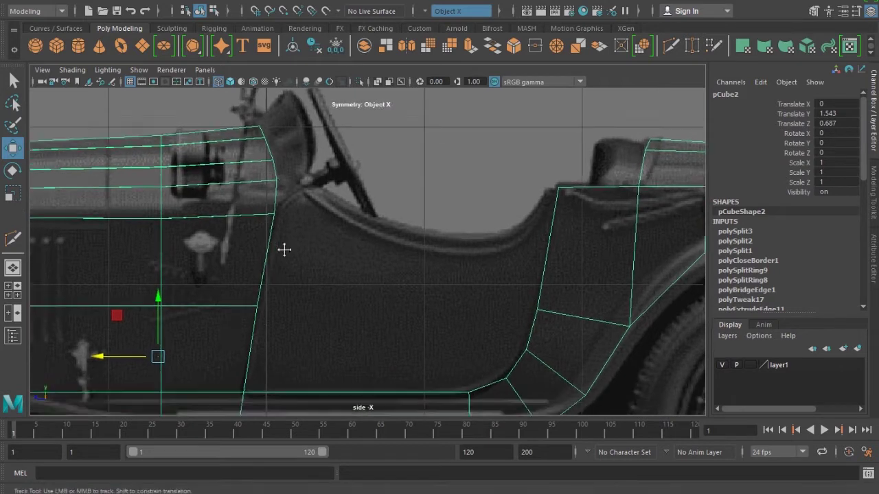
{"action": "middle_click_drag", "start_coordinate": [268, 190], "coordinate": [277, 253], "text": "alt"}
{"action": "left_click", "coordinate": [245, 266]}
{"action": "left_click_drag", "start_coordinate": [241, 297], "coordinate": [288, 403]}
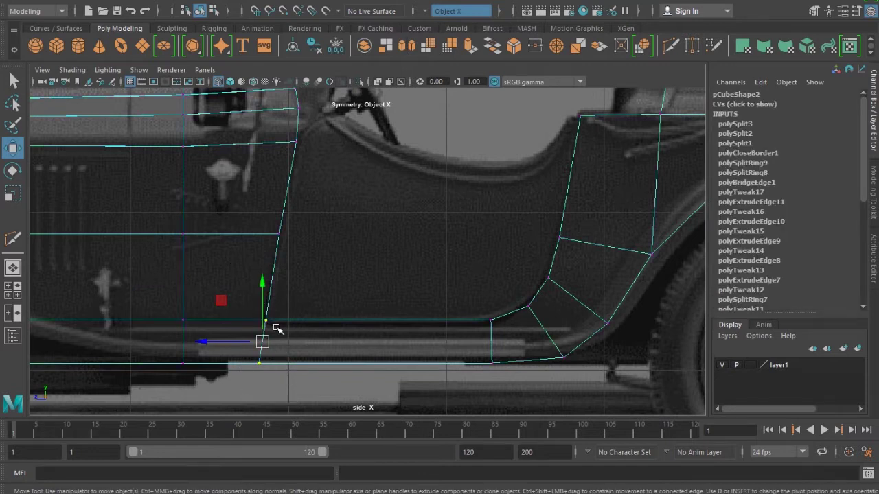
{"action": "middle_click_drag", "start_coordinate": [277, 330], "coordinate": [289, 339], "text": "alt"}
Insert an edge loop near the body's rear edge with Insert Edge Loop
{"action": "key", "text": "5"}
{"action": "key", "text": "F8"}
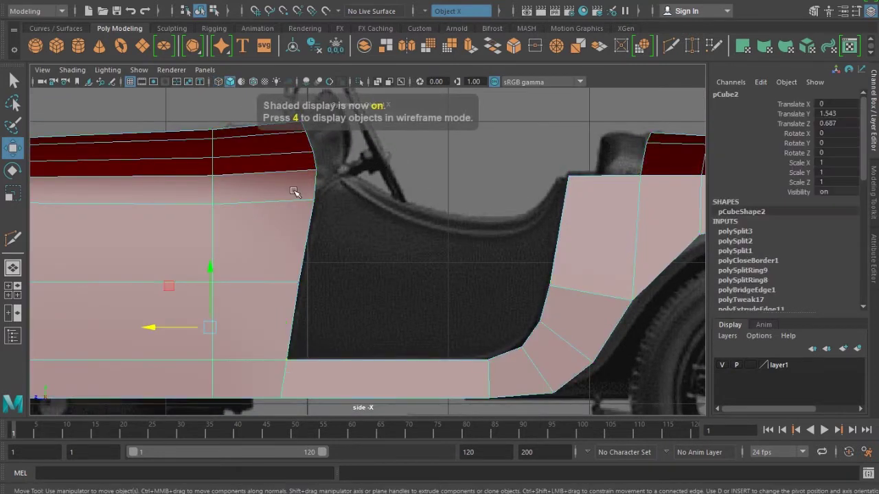
{"action": "left_click", "coordinate": [266, 1]}
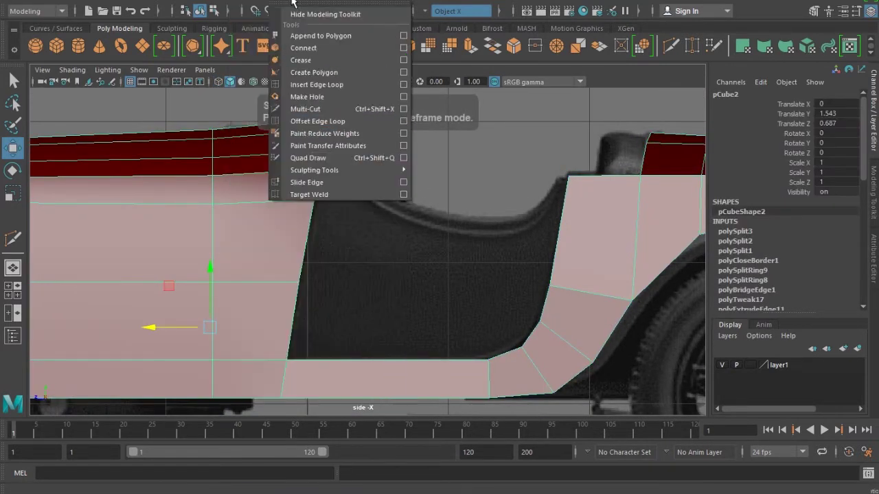
{"action": "left_click", "coordinate": [308, 85]}
{"action": "left_click_drag", "start_coordinate": [307, 171], "coordinate": [311, 171]}
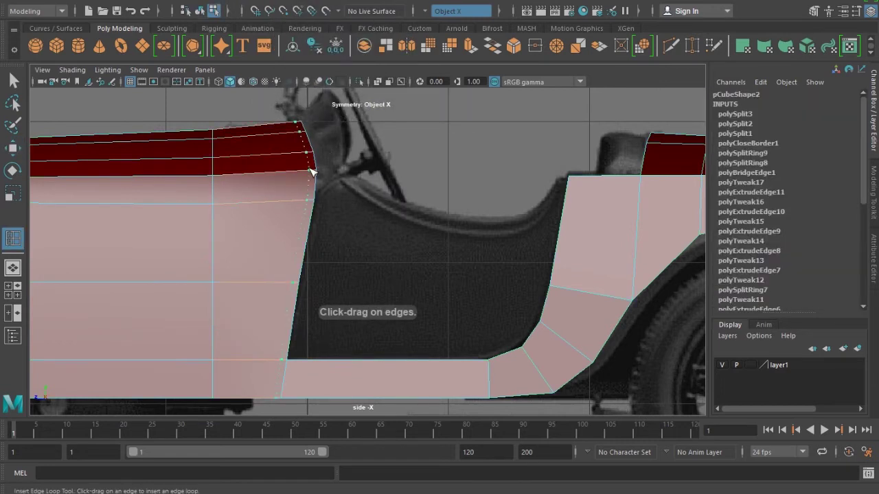
Pull the red top's rear corner and neighbouring top vertices up into a raised cowl peak
{"action": "scroll", "coordinate": [316, 174], "scroll_direction": "up", "scroll_amount": 3}
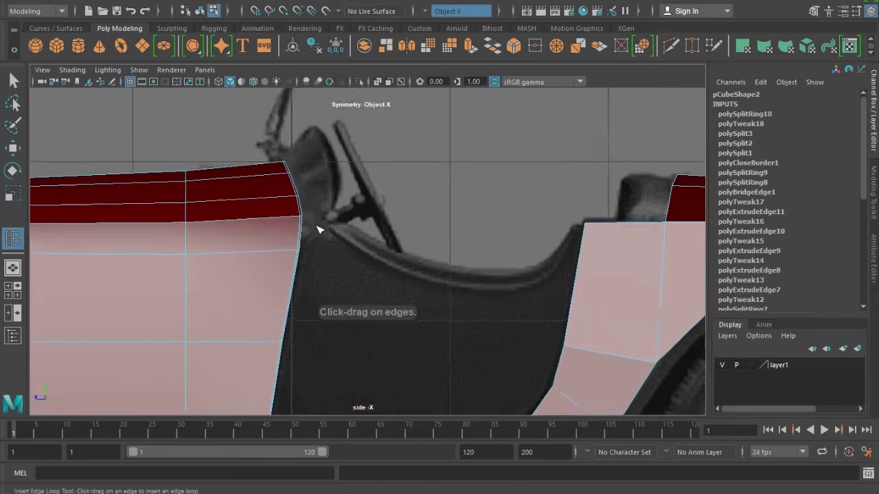
{"action": "scroll", "coordinate": [318, 227], "scroll_direction": "up", "scroll_amount": 5}
{"action": "key", "text": "w"}
{"action": "mouse_move", "coordinate": [255, 199]}
{"action": "left_mouse_down"}
{"action": "mouse_move", "coordinate": [249, 180]}
{"action": "mouse_move", "coordinate": [300, 186]}
{"action": "left_mouse_up"}
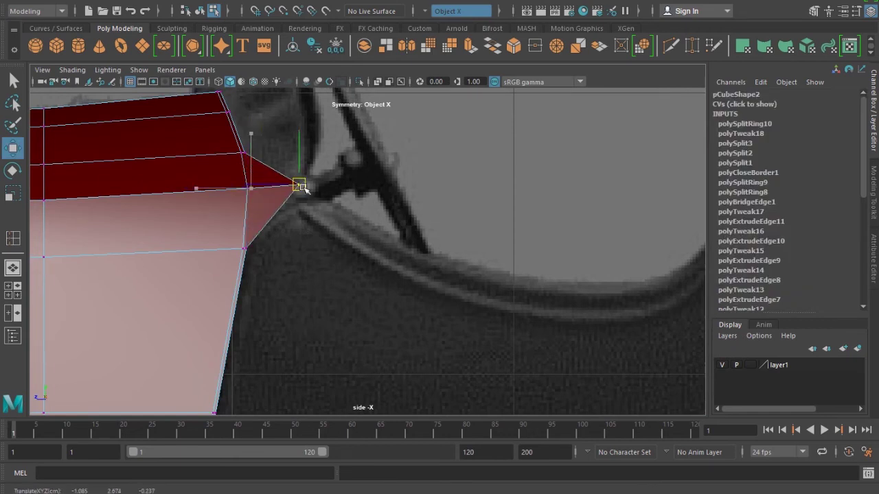
{"action": "left_click", "coordinate": [245, 153]}
{"action": "left_click_drag", "start_coordinate": [245, 152], "coordinate": [318, 129]}
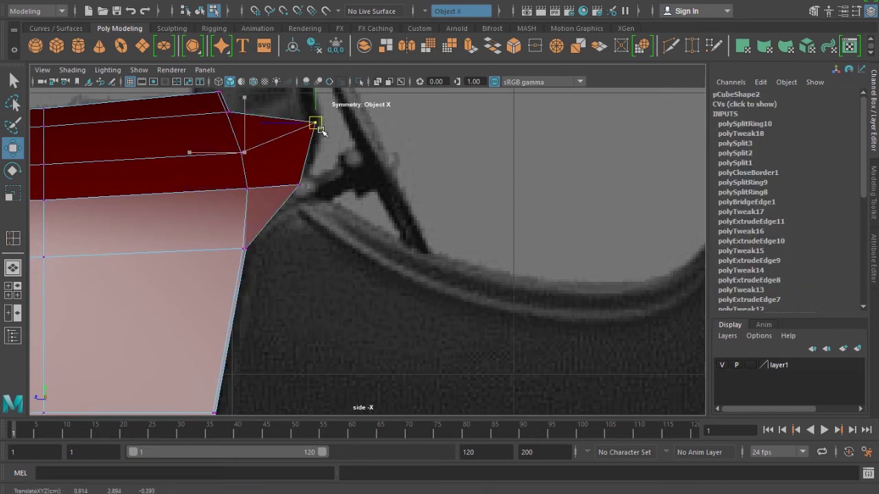
{"action": "middle_click_drag", "start_coordinate": [321, 131], "coordinate": [320, 208], "text": "alt"}
{"action": "left_click", "coordinate": [228, 189]}
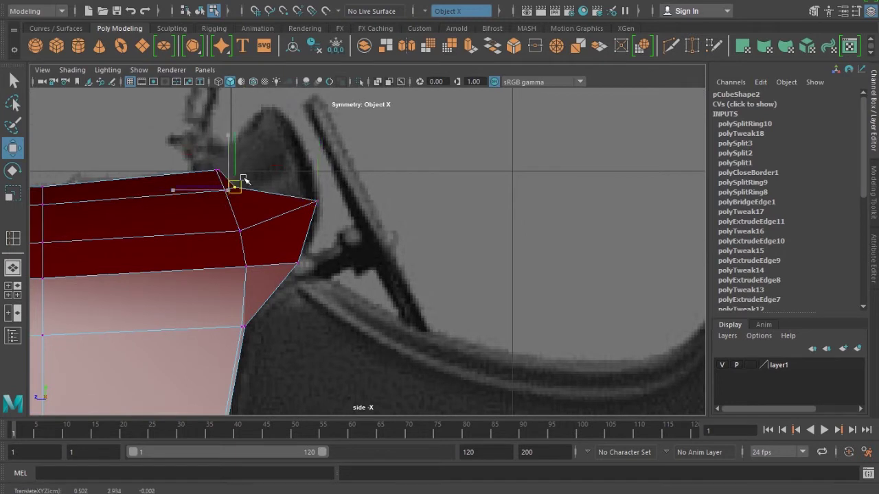
{"action": "left_click_drag", "start_coordinate": [229, 189], "coordinate": [294, 151]}
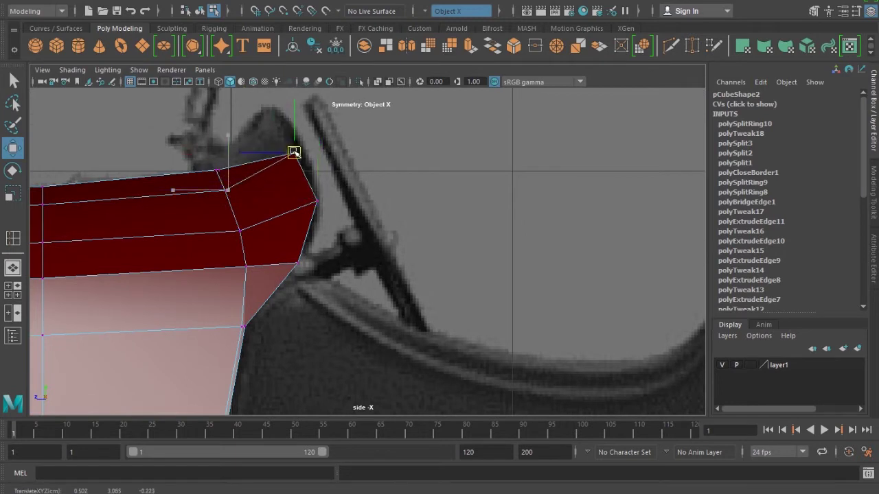
{"action": "left_click", "coordinate": [220, 170]}
{"action": "left_click_drag", "start_coordinate": [219, 171], "coordinate": [261, 114]}
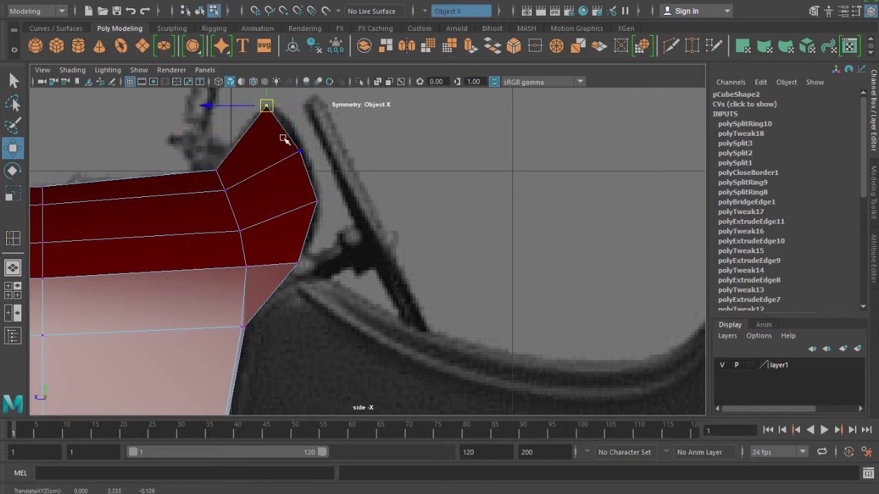
View the cowl from above in perspective and nudge the selected vertex pair slightly
{"action": "key", "text": "space"}
{"action": "mouse_move", "coordinate": [378, 210]}
{"action": "left_mouse_down", "text": "alt"}
{"action": "mouse_move", "coordinate": [458, 207]}
{"action": "mouse_move", "coordinate": [488, 298]}
{"action": "left_mouse_up", "text": "alt"}
{"action": "left_click_drag", "start_coordinate": [421, 343], "coordinate": [421, 351]}
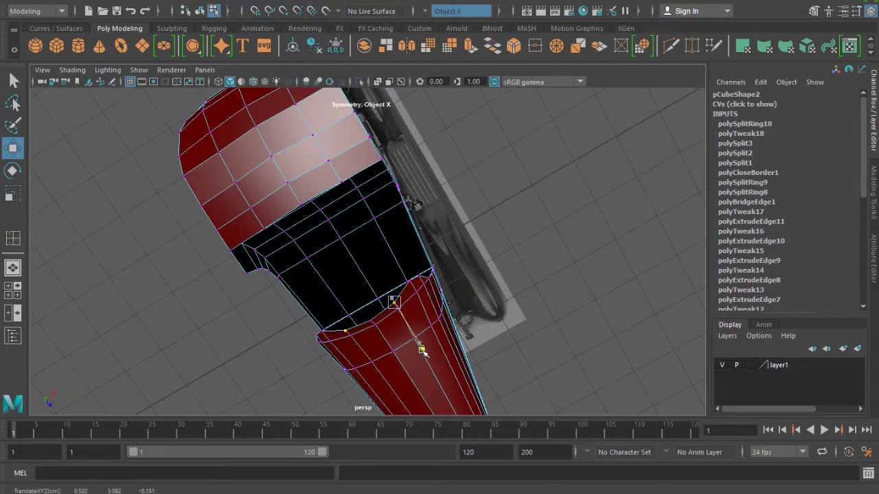
Nudge the cowl corner vertices down and outward in the perspective view
{"action": "key", "text": "Left"}
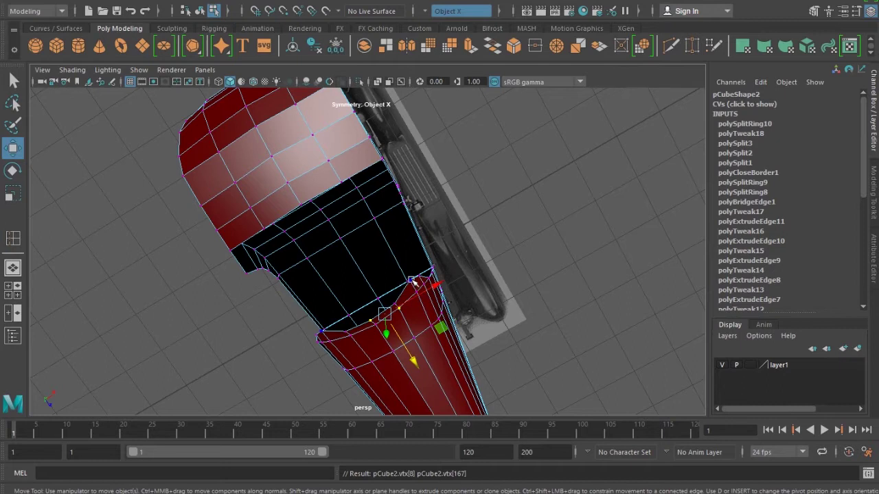
{"action": "left_click", "coordinate": [414, 284]}
{"action": "left_click_drag", "start_coordinate": [419, 290], "coordinate": [436, 322]}
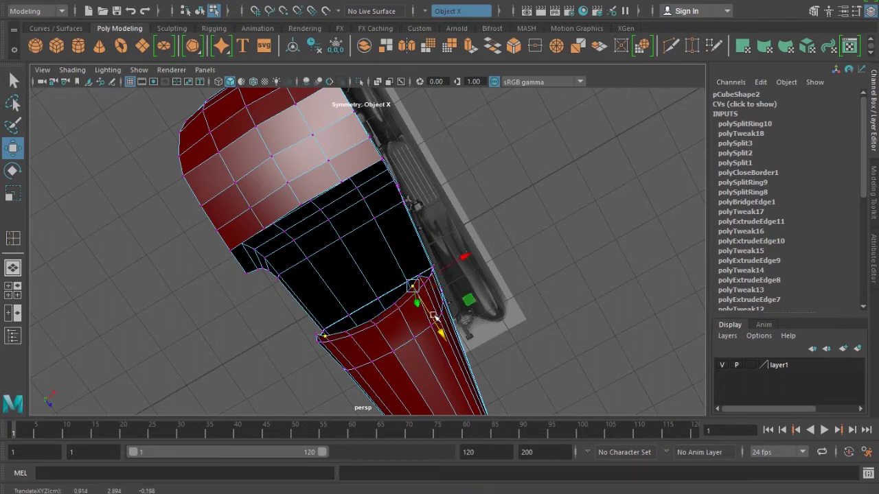
{"action": "key", "text": "Left"}
{"action": "left_click_drag", "start_coordinate": [440, 313], "coordinate": [443, 318]}
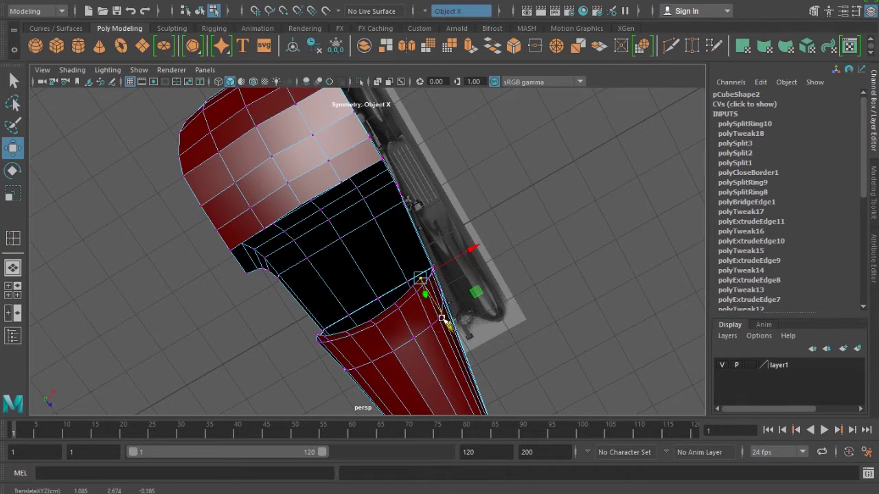
In the front view, adjust the arch's top height and pull the shoulder vertex up and outward
{"action": "key", "text": "space"}
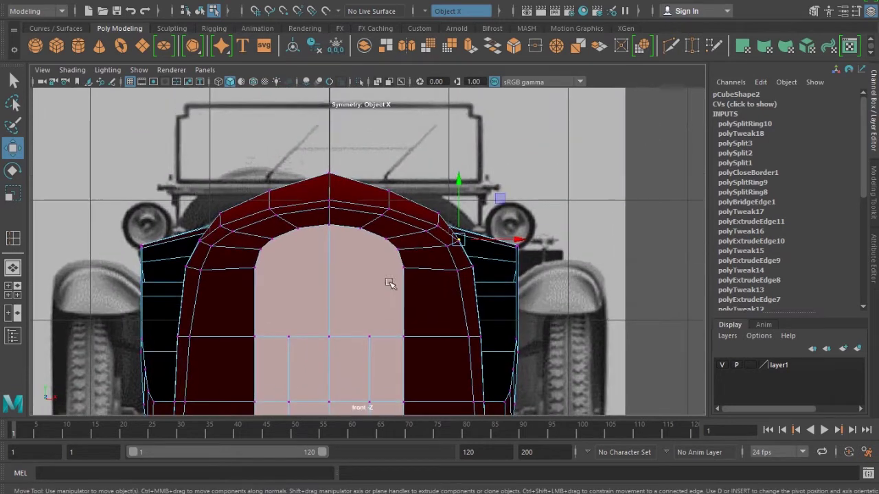
{"action": "left_click", "coordinate": [329, 174]}
{"action": "left_click_drag", "start_coordinate": [329, 147], "coordinate": [329, 149]}
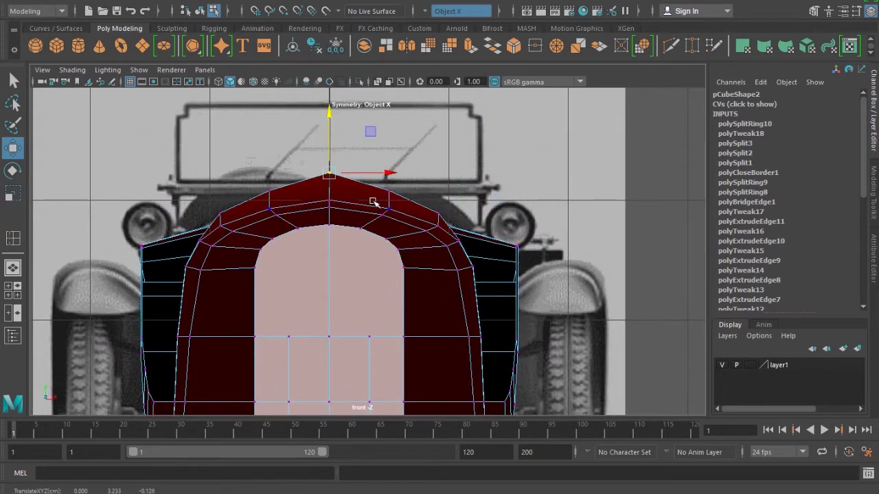
{"action": "left_click", "coordinate": [389, 184]}
{"action": "left_click", "coordinate": [440, 204]}
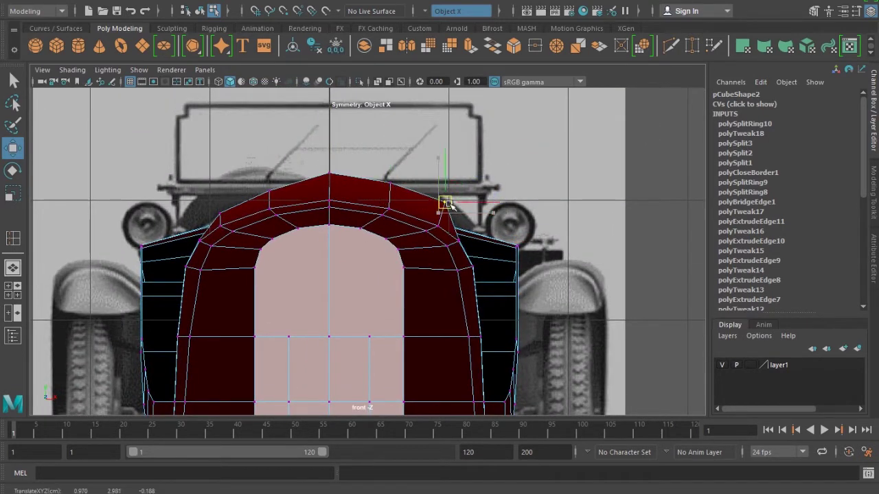
{"action": "left_click", "coordinate": [459, 242]}
{"action": "left_click_drag", "start_coordinate": [461, 250], "coordinate": [472, 239]}
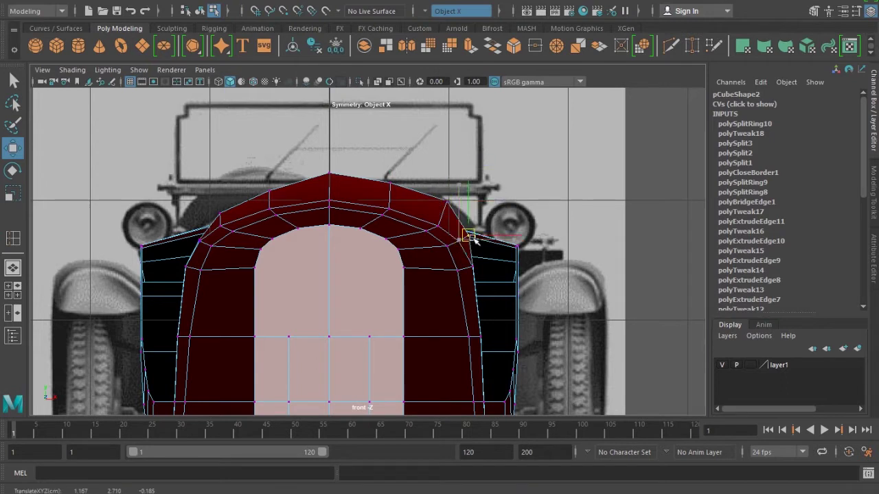
Shift the lower shoulder vertex slightly right to match the reference seen in wireframe
{"action": "left_click", "coordinate": [486, 270]}
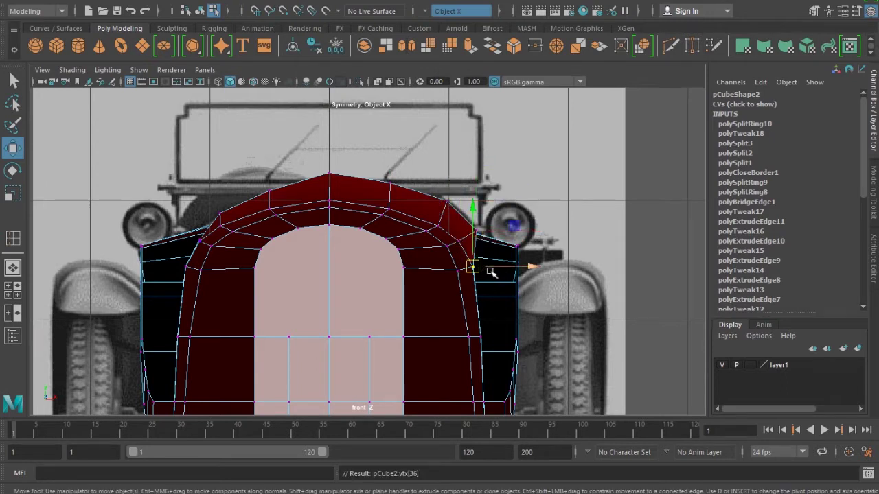
{"action": "key", "text": "4"}
{"action": "left_click_drag", "start_coordinate": [522, 267], "coordinate": [529, 269]}
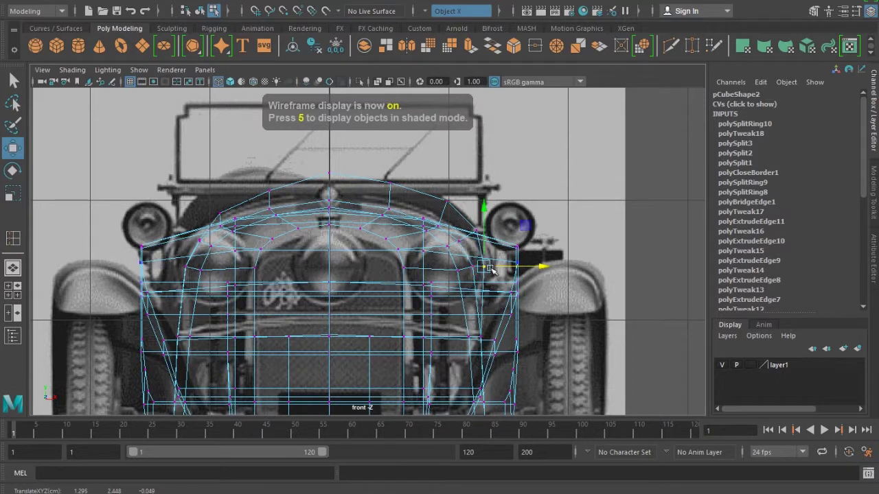
{"action": "key", "text": "6"}
{"action": "key", "text": "ctrl+z"}
{"action": "key", "text": "F8"}
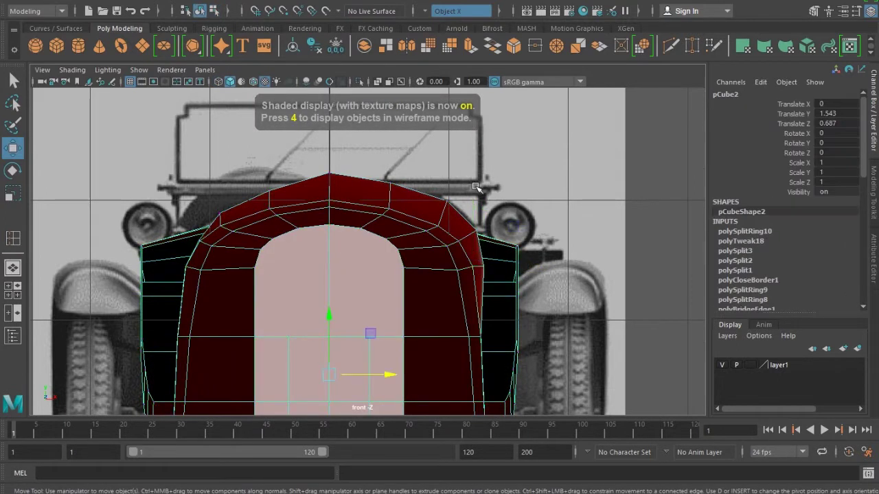
{"action": "scroll", "coordinate": [369, 334], "scroll_direction": "down", "scroll_amount": 3}
{"action": "scroll", "coordinate": [377, 304], "scroll_direction": "up", "scroll_amount": 2}
{"action": "scroll", "coordinate": [382, 264], "scroll_direction": "down", "scroll_amount": 2}
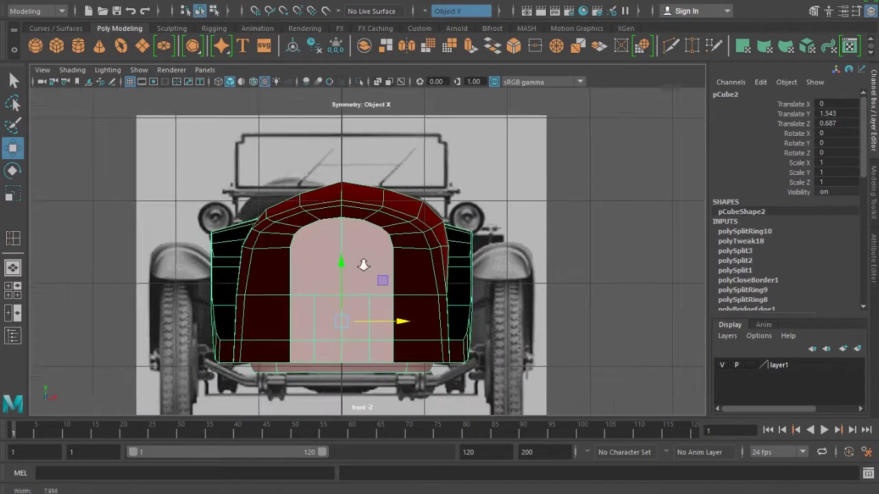
{"action": "key", "text": "F11"}
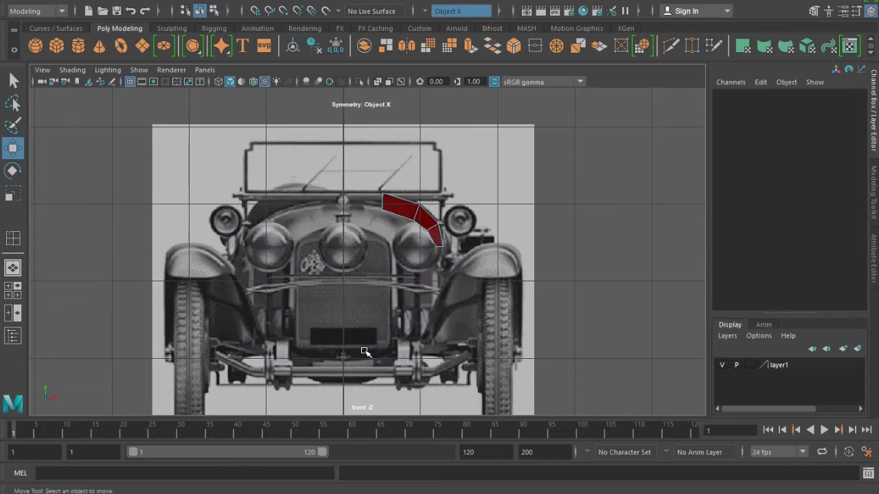
Inspect the car body in perspective with edges displayed over the shaded model
{"action": "key", "text": "F8"}
{"action": "key", "text": "space"}
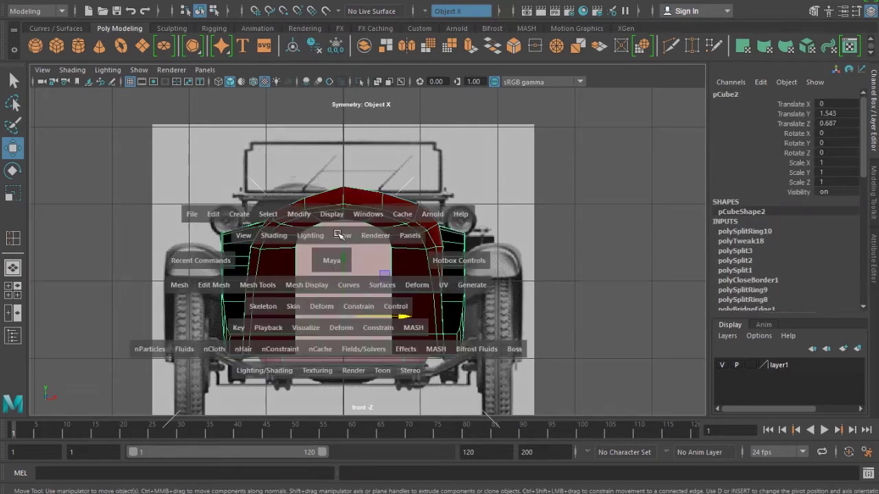
{"action": "mouse_move", "coordinate": [459, 338]}
{"action": "left_mouse_down", "text": "alt"}
{"action": "mouse_move", "coordinate": [200, 291]}
{"action": "mouse_move", "coordinate": [306, 274]}
{"action": "left_mouse_up", "text": "alt"}
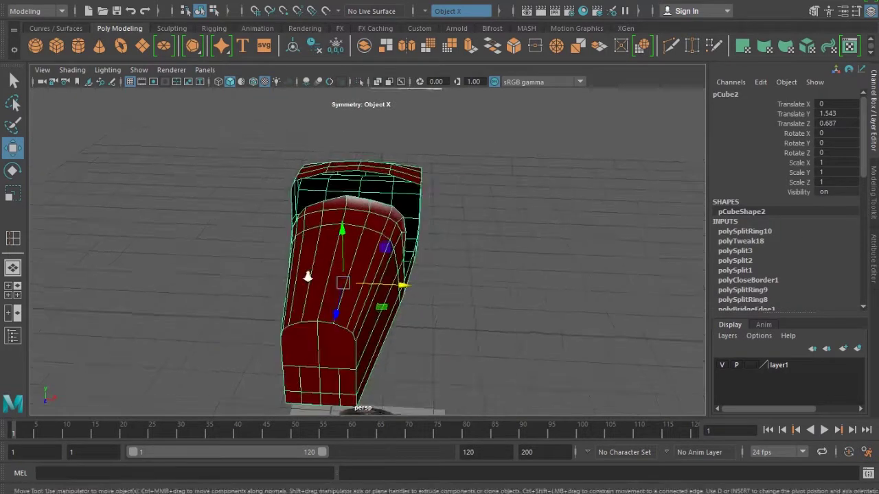
{"action": "scroll", "coordinate": [363, 192], "scroll_direction": "up", "scroll_amount": 5}
{"action": "mouse_move", "coordinate": [365, 172]}
{"action": "left_mouse_down", "text": "alt"}
{"action": "mouse_move", "coordinate": [309, 210]}
{"action": "mouse_move", "coordinate": [235, 200]}
{"action": "mouse_move", "coordinate": [408, 197]}
{"action": "mouse_move", "coordinate": [398, 203]}
{"action": "mouse_move", "coordinate": [437, 251]}
{"action": "mouse_move", "coordinate": [373, 209]}
{"action": "mouse_move", "coordinate": [376, 184]}
{"action": "left_mouse_up", "text": "alt"}
{"action": "mouse_move", "coordinate": [322, 217]}
{"action": "left_mouse_down", "text": "alt"}
{"action": "mouse_move", "coordinate": [380, 226]}
{"action": "mouse_move", "coordinate": [298, 259]}
{"action": "mouse_move", "coordinate": [516, 355]}
{"action": "mouse_move", "coordinate": [453, 321]}
{"action": "mouse_move", "coordinate": [545, 323]}
{"action": "mouse_move", "coordinate": [239, 112]}
{"action": "left_mouse_up", "text": "alt"}
{"action": "left_click", "coordinate": [515, 355]}
{"action": "left_click", "coordinate": [253, 82]}
{"action": "mouse_move", "coordinate": [257, 172]}
{"action": "left_mouse_down", "text": "alt"}
{"action": "mouse_move", "coordinate": [265, 255]}
{"action": "mouse_move", "coordinate": [309, 257]}
{"action": "mouse_move", "coordinate": [293, 298]}
{"action": "mouse_move", "coordinate": [265, 255]}
{"action": "mouse_move", "coordinate": [184, 275]}
{"action": "mouse_move", "coordinate": [206, 305]}
{"action": "mouse_move", "coordinate": [280, 283]}
{"action": "mouse_move", "coordinate": [339, 283]}
{"action": "left_mouse_up", "text": "alt"}
{"action": "mouse_move", "coordinate": [369, 282]}
{"action": "left_mouse_down", "text": "alt"}
{"action": "mouse_move", "coordinate": [349, 294]}
{"action": "mouse_move", "coordinate": [240, 273]}
{"action": "left_mouse_up", "text": "alt"}
Return to the side view and compare wireframe and shaded display of the mesh
{"action": "key", "text": "space"}
{"action": "left_click_drag", "start_coordinate": [301, 288], "coordinate": [311, 333]}
{"action": "scroll", "coordinate": [311, 333], "scroll_direction": "down", "scroll_amount": 5}
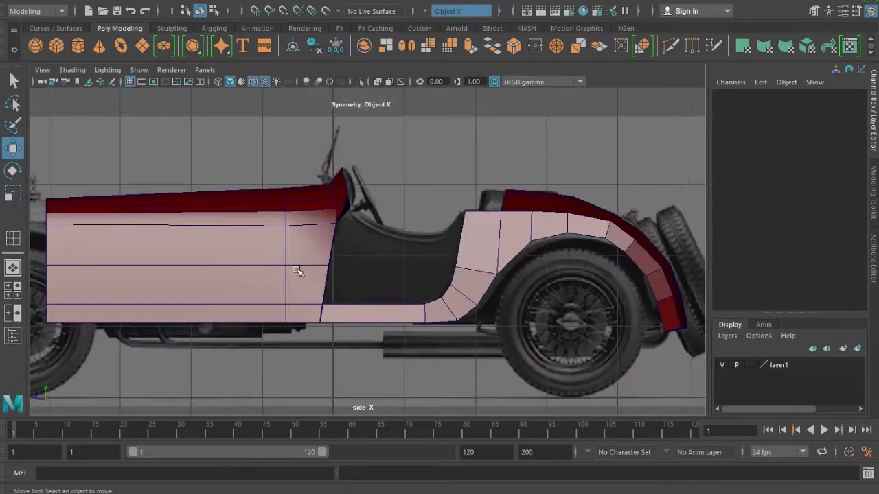
{"action": "scroll", "coordinate": [308, 251], "scroll_direction": "up", "scroll_amount": 2}
{"action": "key", "text": "4"}
{"action": "key", "text": "5"}
{"action": "key", "text": "4"}
{"action": "key", "text": "5"}
{"action": "key", "text": "4"}
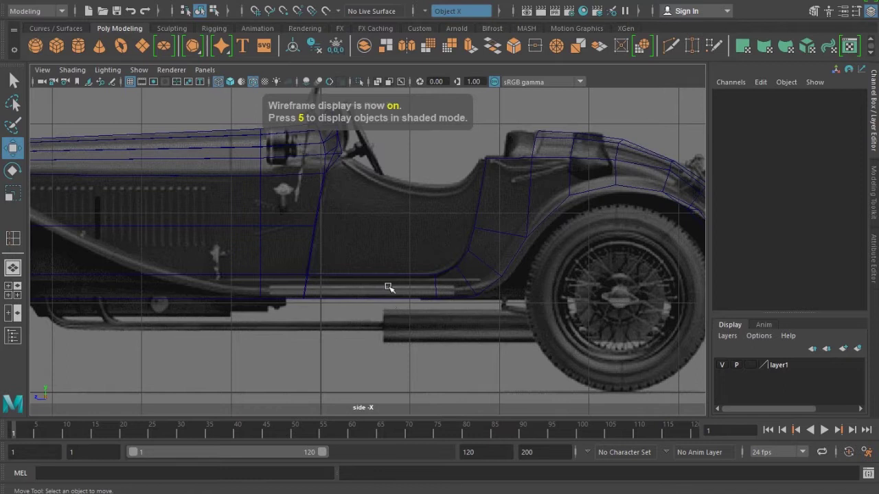
{"action": "key", "text": "5"}
{"action": "key", "text": "4"}
{"action": "key", "text": "5"}
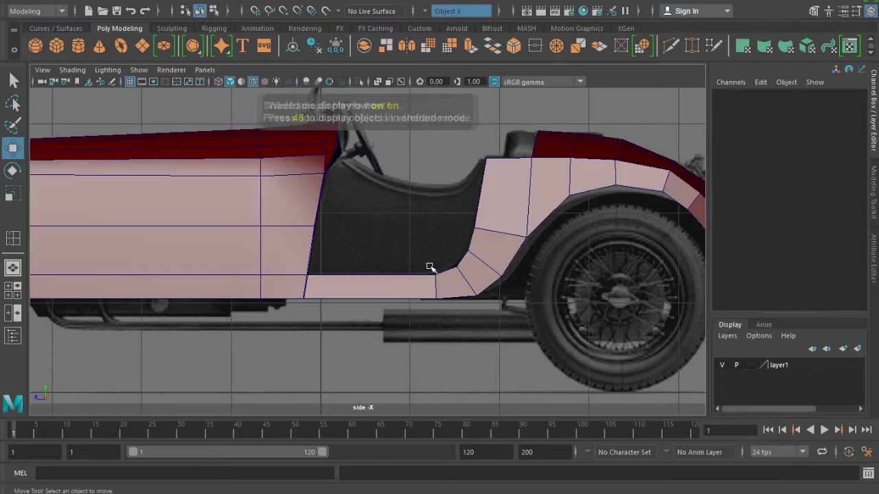
{"action": "key", "text": "4"}
{"action": "key", "text": "5"}
Select the bottom edge of the cockpit gap and inspect it in perspective
{"action": "left_click", "coordinate": [392, 287]}
{"action": "right_click_drag", "start_coordinate": [393, 287], "coordinate": [383, 273]}
{"action": "left_click", "coordinate": [383, 273]}
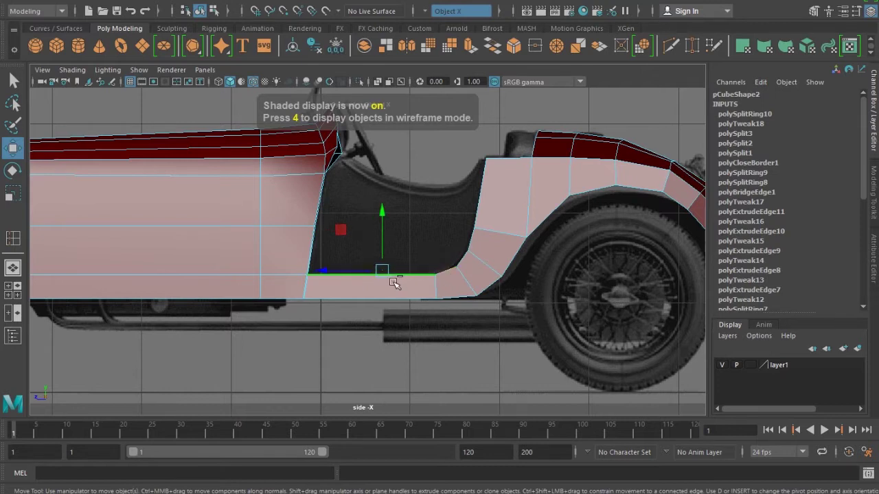
{"action": "key", "text": "space"}
{"action": "left_click", "coordinate": [387, 255]}
{"action": "left_click_drag", "start_coordinate": [448, 288], "coordinate": [506, 295], "text": "alt"}
{"action": "right_click_drag", "start_coordinate": [506, 295], "coordinate": [506, 300], "text": "alt"}
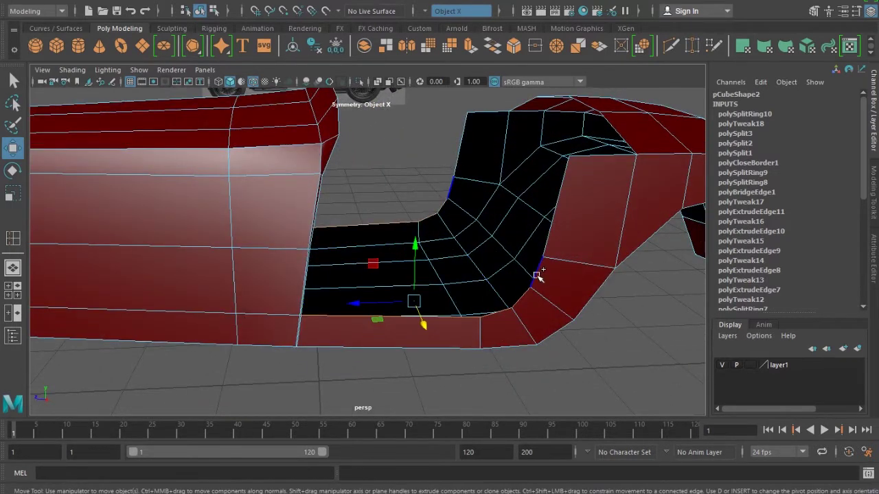
{"action": "left_click_drag", "start_coordinate": [521, 297], "coordinate": [394, 288], "text": "alt"}
Back in the side view, extrude that bottom edge upward into a tall face
{"action": "key", "text": "space"}
{"action": "left_click", "coordinate": [394, 288]}
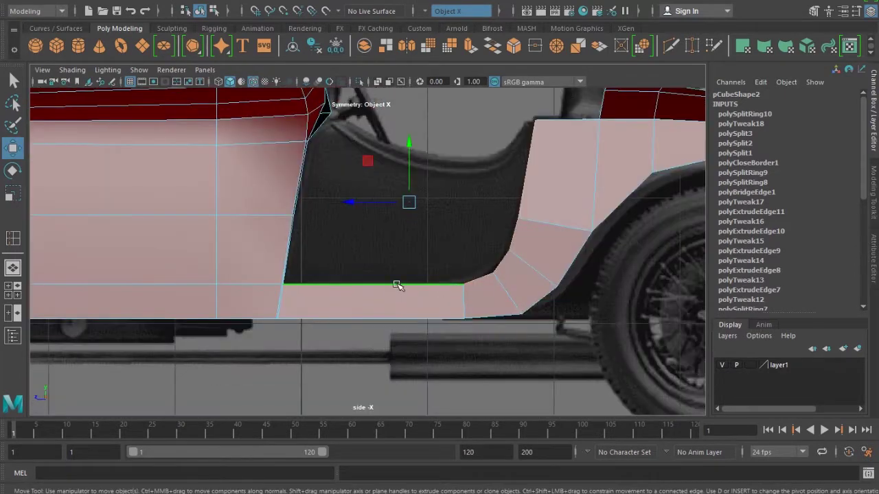
{"action": "key", "text": "space"}
{"action": "left_click", "coordinate": [397, 285]}
{"action": "key", "text": "space"}
{"action": "left_click", "coordinate": [415, 331]}
{"action": "mouse_move", "coordinate": [416, 332]}
{"action": "right_mouse_down", "text": "alt"}
{"action": "mouse_move", "coordinate": [366, 320]}
{"action": "mouse_move", "coordinate": [370, 304]}
{"action": "right_mouse_up", "text": "alt"}
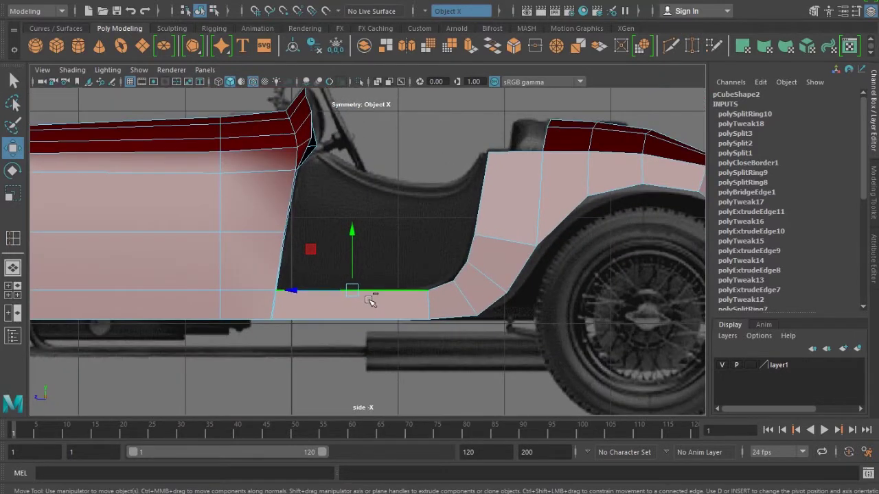
{"action": "key", "text": "ctrl+e"}
{"action": "left_click_drag", "start_coordinate": [354, 290], "coordinate": [374, 171]}
Move the new face's top-right vertex down onto the cockpit outline
{"action": "key", "text": "F9"}
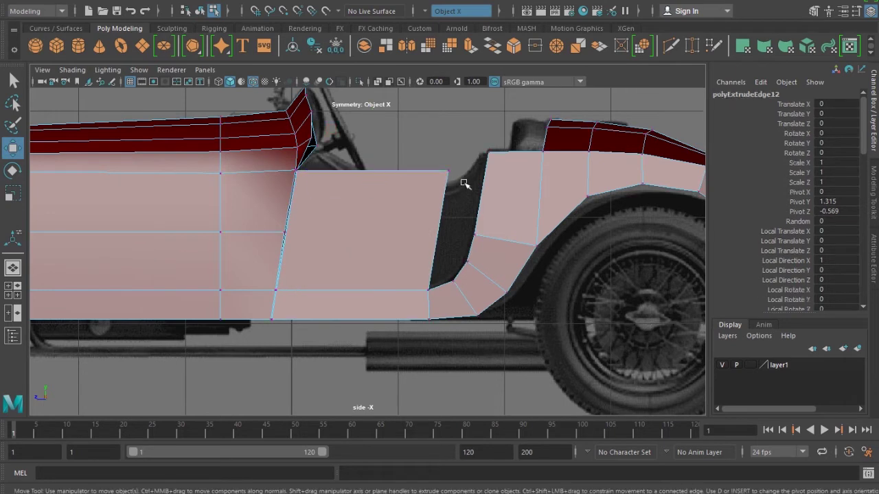
{"action": "left_click", "coordinate": [447, 170]}
{"action": "mouse_move", "coordinate": [447, 170]}
{"action": "left_mouse_down"}
{"action": "mouse_move", "coordinate": [416, 201]}
{"action": "mouse_move", "coordinate": [427, 201]}
{"action": "left_mouse_up"}
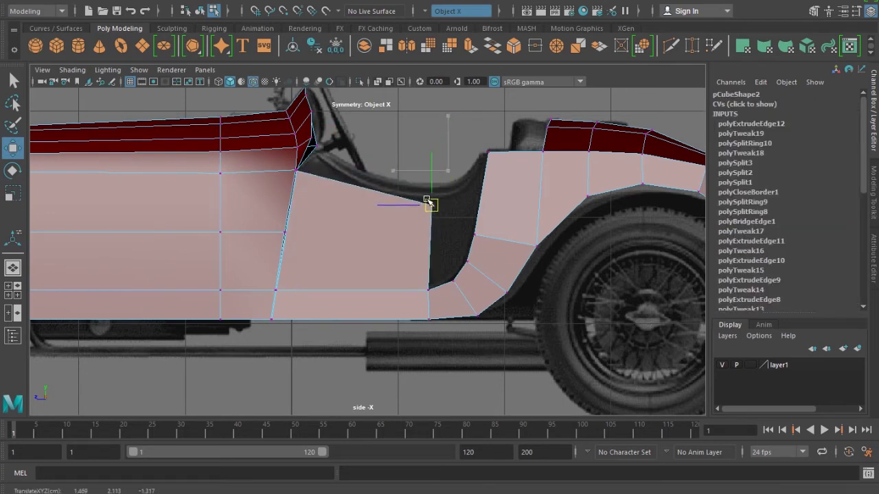
Extrude the rear panel's front edge left and snap its corner vertex onto the door face's edge
{"action": "key", "text": "F10"}
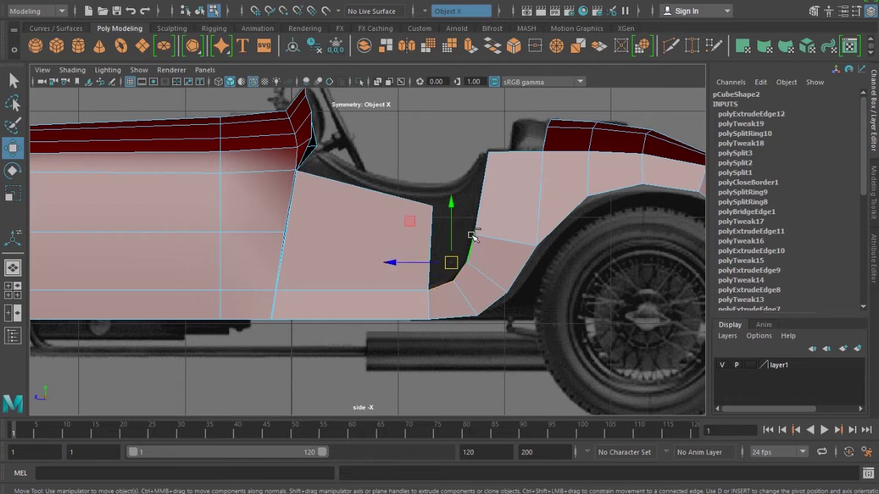
{"action": "left_click_drag", "start_coordinate": [474, 232], "coordinate": [480, 232], "text": "shift"}
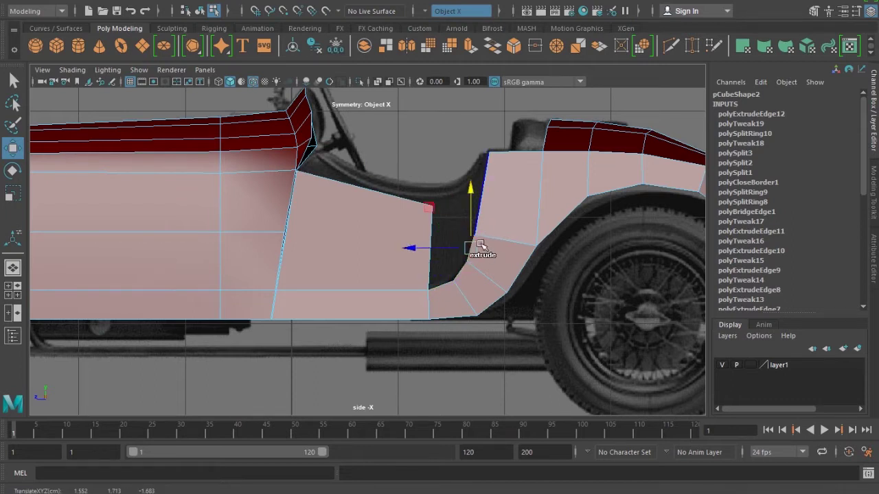
{"action": "left_click", "coordinate": [479, 262]}
{"action": "left_click_drag", "start_coordinate": [475, 209], "coordinate": [441, 214], "text": "shift"}
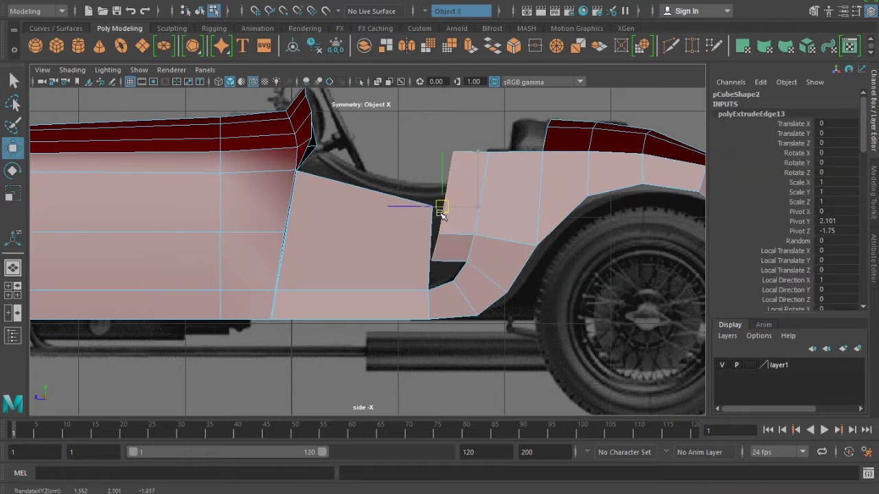
{"action": "key", "text": "F9"}
{"action": "left_click", "coordinate": [432, 234]}
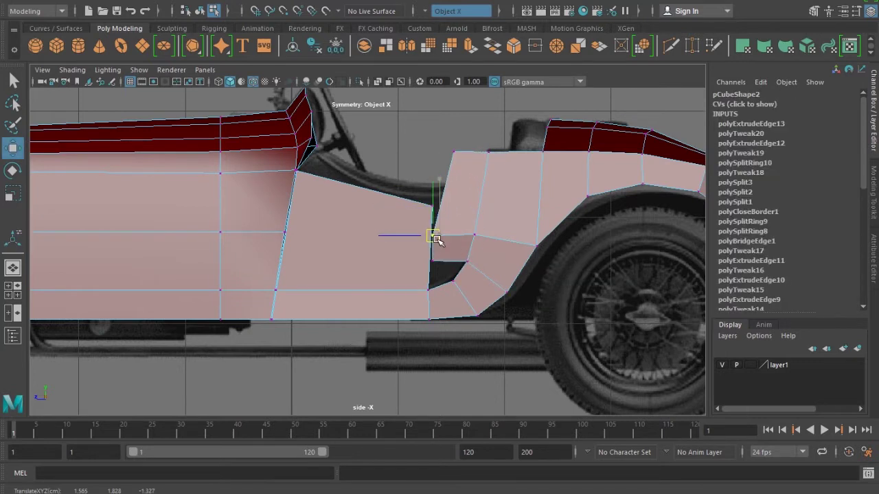
{"action": "left_click_drag", "start_coordinate": [457, 151], "coordinate": [442, 214]}
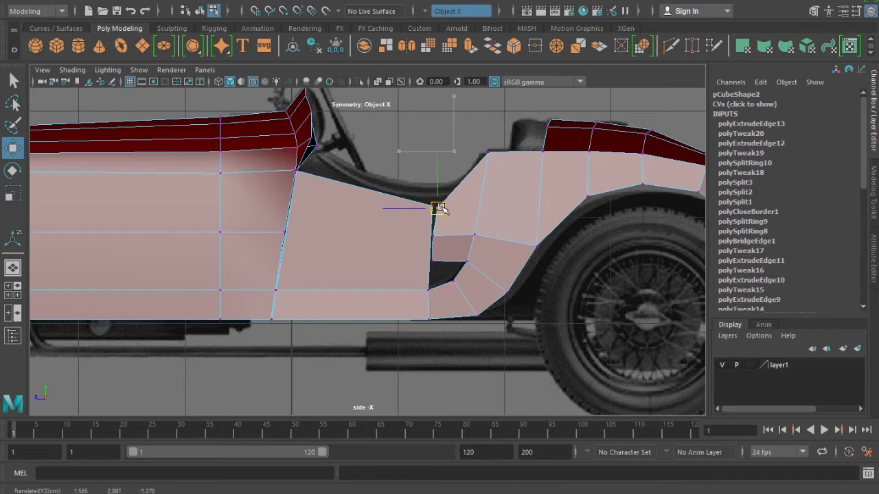
Cut into the door panel and insert a horizontal edge loop across it
{"action": "scroll", "coordinate": [443, 269], "scroll_direction": "up", "scroll_amount": 1}
{"action": "scroll", "coordinate": [442, 261], "scroll_direction": "up", "scroll_amount": 1}
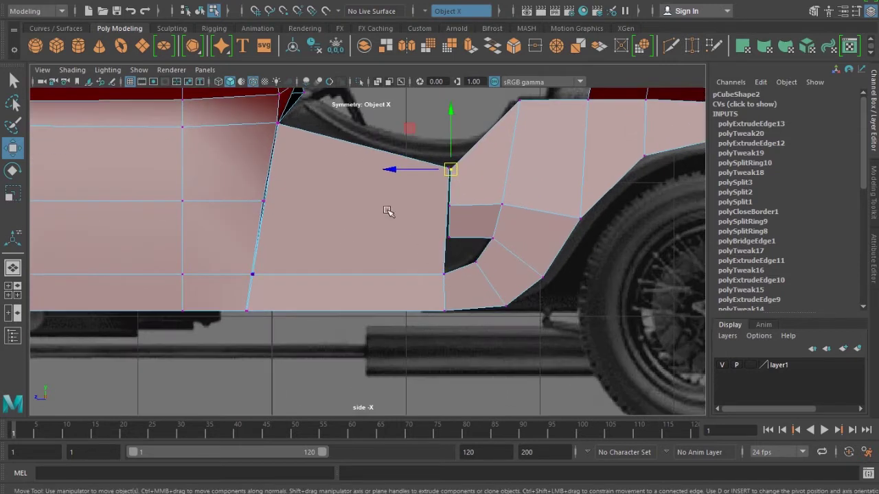
{"action": "key", "text": "F8"}
{"action": "right_click_drag", "start_coordinate": [384, 211], "coordinate": [285, 204], "text": "shift"}
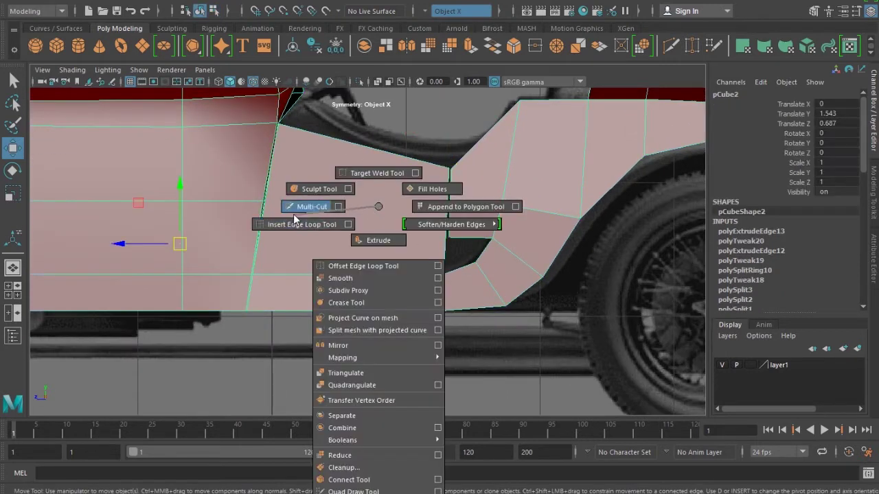
{"action": "left_click", "coordinate": [252, 275]}
{"action": "key", "text": "w"}
{"action": "key", "text": "F8"}
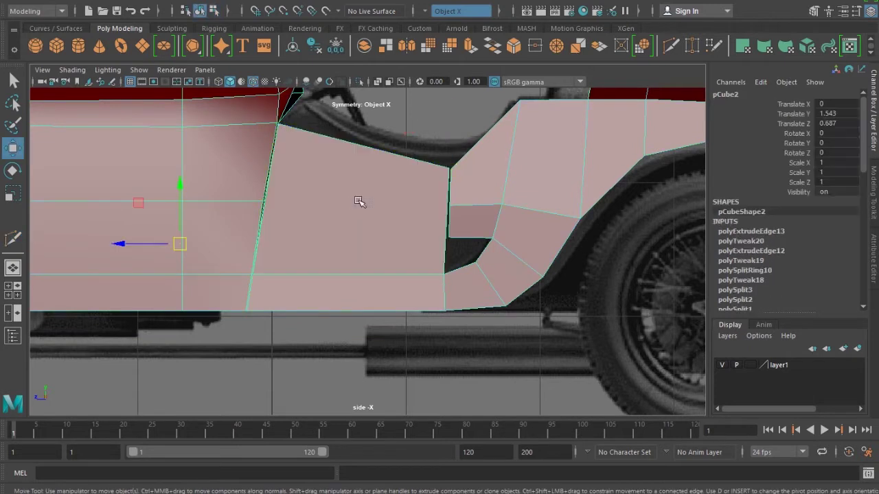
{"action": "left_click", "coordinate": [282, 10]}
{"action": "left_click", "coordinate": [316, 84]}
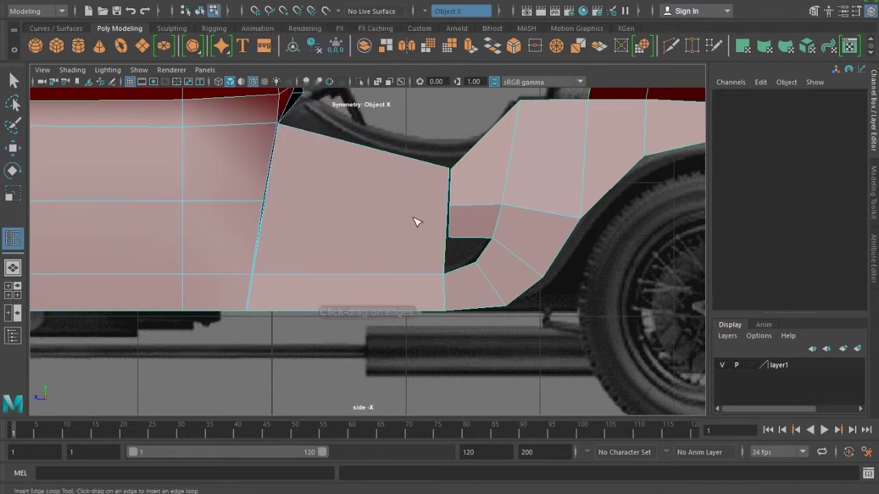
{"action": "left_click", "coordinate": [448, 240]}
Undo a misplaced loop and insert a new horizontal edge loop across the door panel
{"action": "key", "text": "w"}
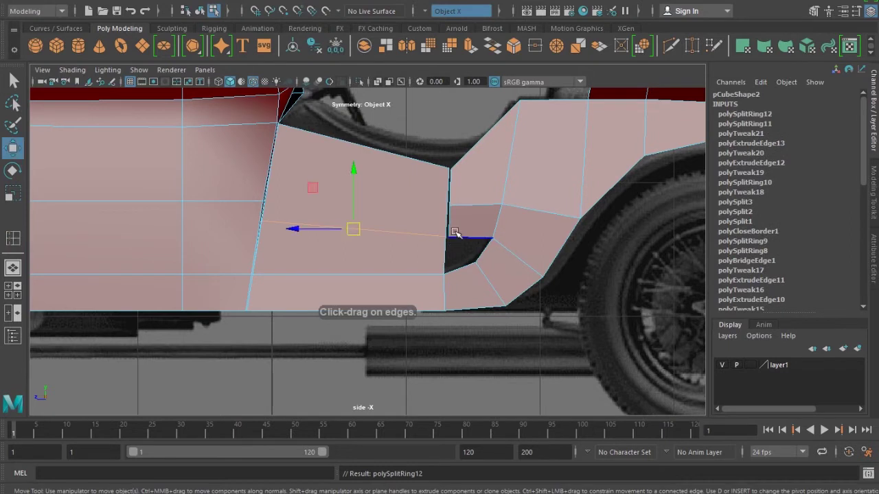
{"action": "key", "text": "F8"}
{"action": "right_click_drag", "start_coordinate": [405, 182], "coordinate": [323, 199], "text": "shift"}
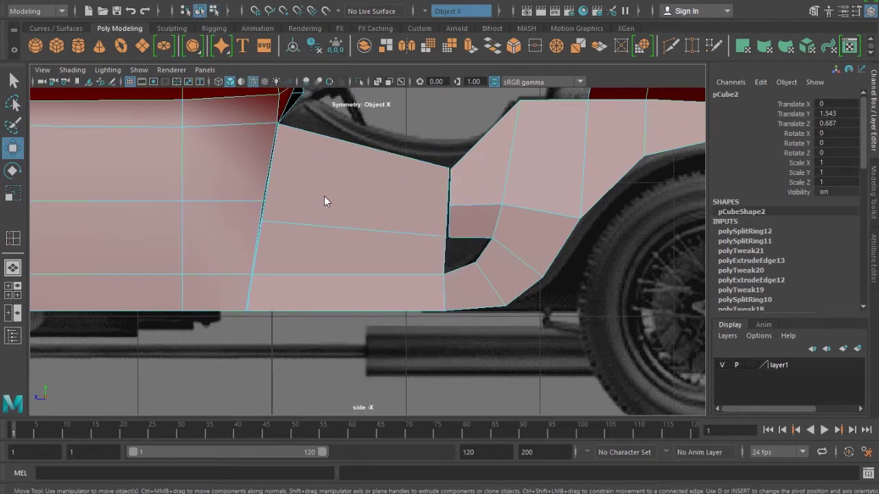
{"action": "left_click", "coordinate": [450, 211]}
{"action": "left_click", "coordinate": [444, 223]}
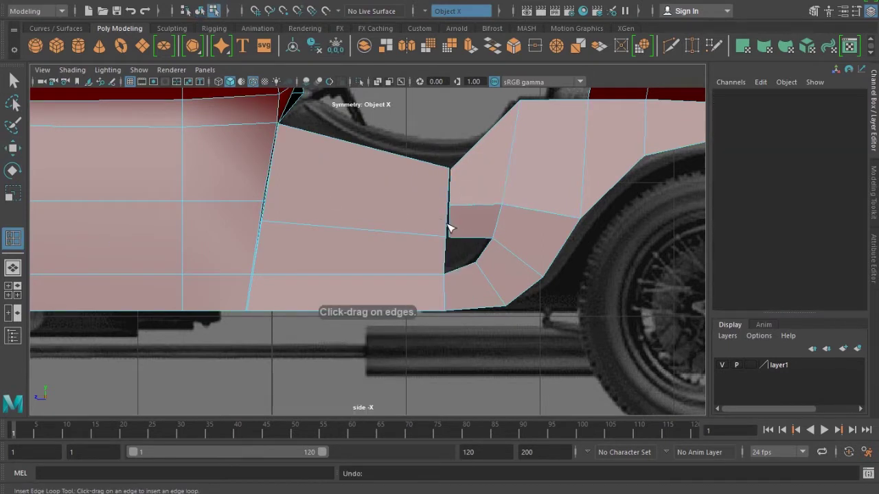
{"action": "key", "text": "ctrl+z"}
{"action": "left_click_drag", "start_coordinate": [278, 150], "coordinate": [275, 180]}
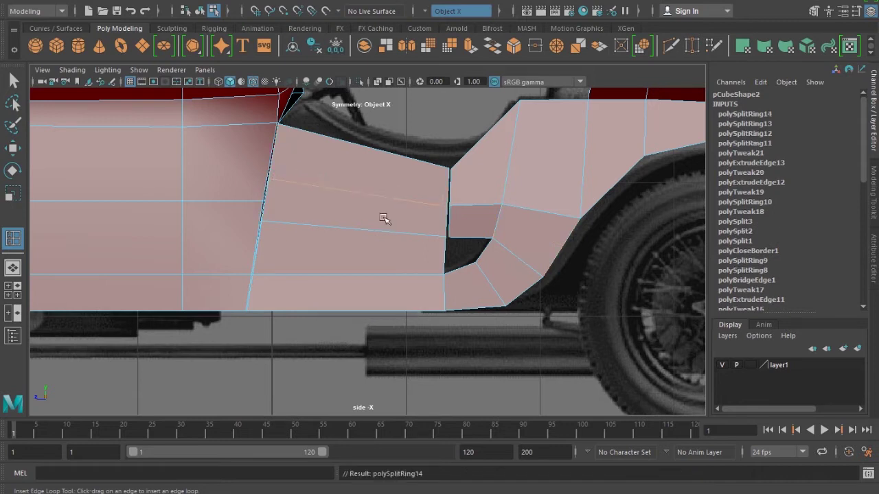
{"action": "key", "text": "w"}
Snap and merge the loop's end vertices onto the rear panel corner
{"action": "left_click_drag", "start_coordinate": [448, 206], "coordinate": [450, 168]}
{"action": "mouse_move", "coordinate": [452, 204]}
{"action": "left_mouse_down"}
{"action": "mouse_move", "coordinate": [445, 240]}
{"action": "mouse_move", "coordinate": [467, 256]}
{"action": "left_mouse_up"}
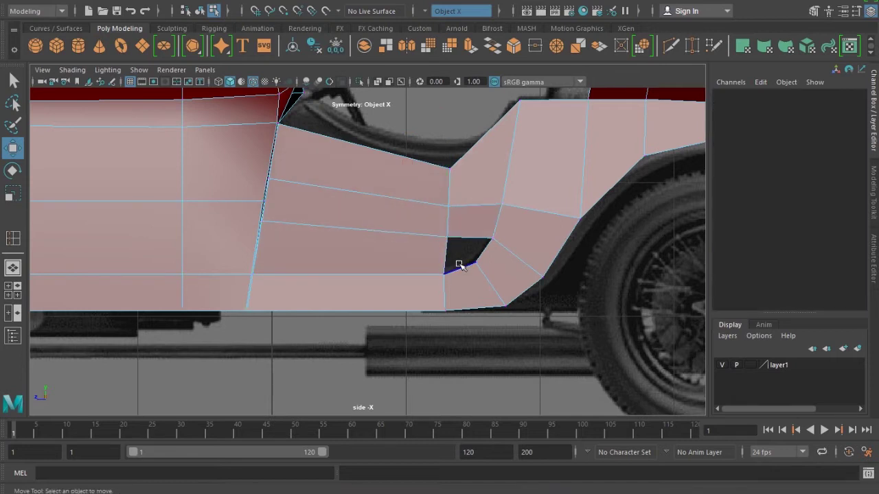
{"action": "left_click", "coordinate": [294, 7]}
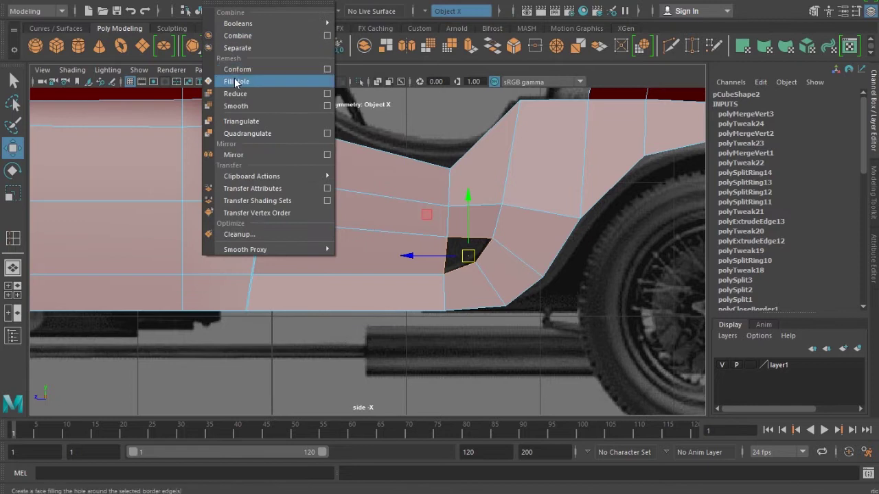
Fill the small hole beside the rear wheel arch and select the two cockpit-opening faces
{"action": "left_click", "coordinate": [288, 80]}
{"action": "key", "text": "F8"}
{"action": "key", "text": "F11"}
{"action": "left_click", "coordinate": [372, 180]}
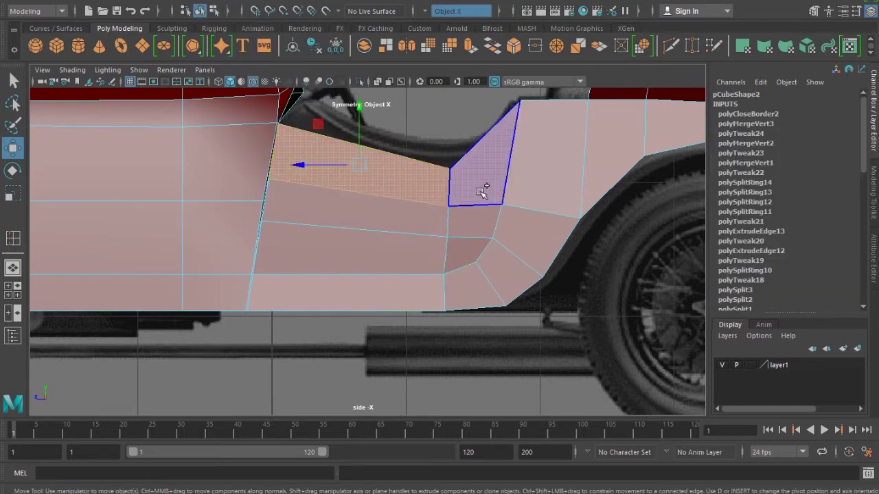
{"action": "left_click", "coordinate": [414, 256], "text": "shift"}
Scale the two selected faces flat along X into thin strips
{"action": "key", "text": "space"}
{"action": "mouse_move", "coordinate": [451, 275]}
{"action": "left_mouse_down", "text": "alt"}
{"action": "mouse_move", "coordinate": [455, 257]}
{"action": "mouse_move", "coordinate": [383, 257]}
{"action": "left_mouse_up", "text": "alt"}
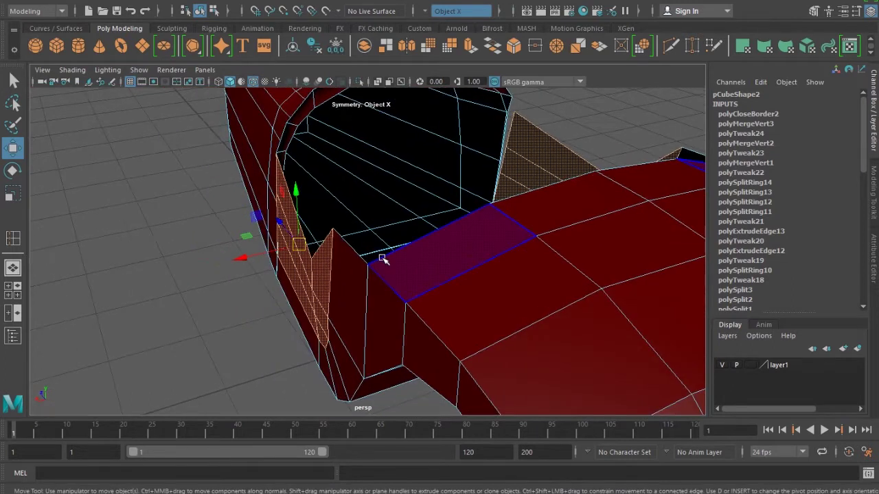
{"action": "key", "text": "r"}
{"action": "left_click_drag", "start_coordinate": [254, 263], "coordinate": [302, 252]}
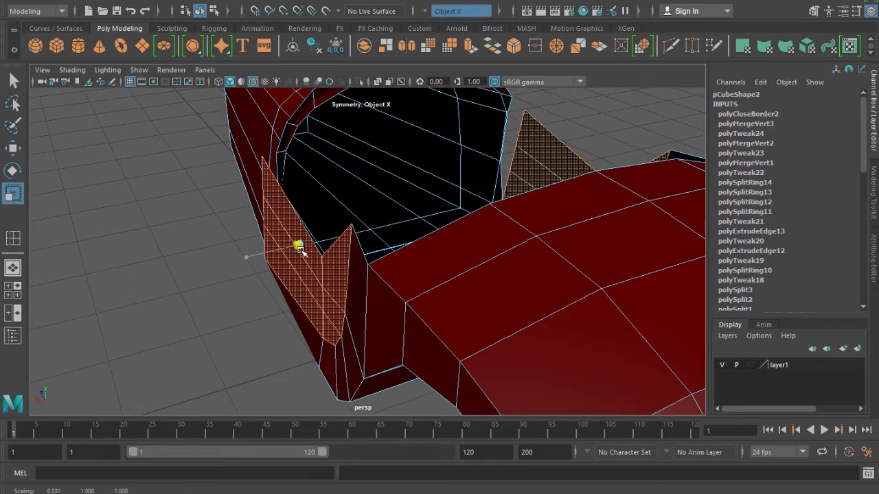
In the Top view, rotate the flattened faces to follow the body side
{"action": "key", "text": "space"}
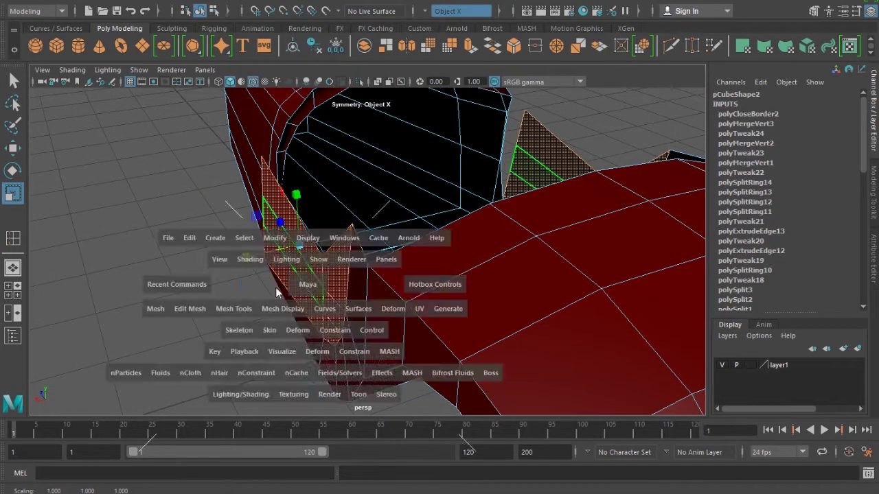
{"action": "left_click_drag", "start_coordinate": [300, 249], "coordinate": [275, 282]}
{"action": "scroll", "coordinate": [443, 251], "scroll_direction": "up", "scroll_amount": 2}
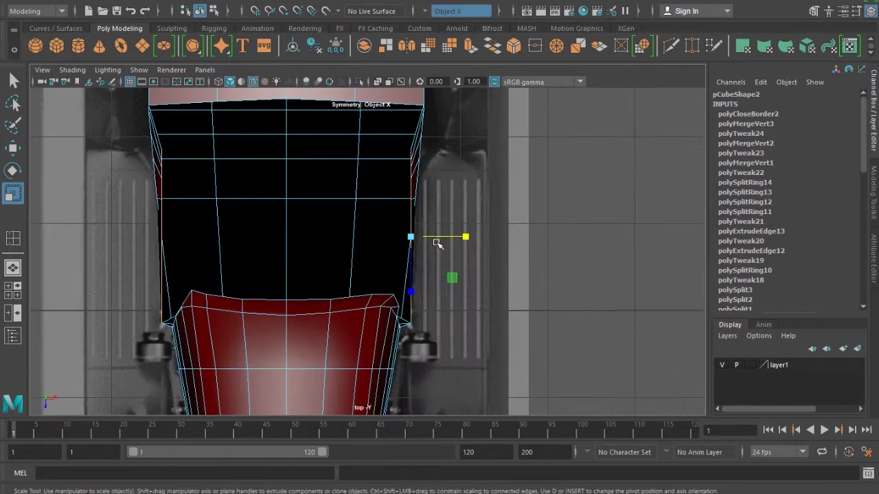
{"action": "key", "text": "w"}
{"action": "key", "text": "e"}
{"action": "left_click_drag", "start_coordinate": [379, 206], "coordinate": [381, 194]}
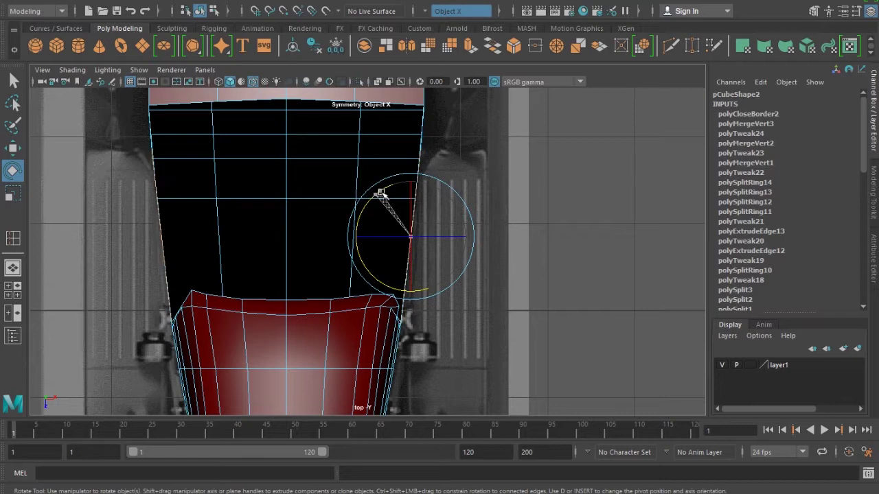
In perspective, tilt the flattened faces to match the body and inspect the result
{"action": "key", "text": "space"}
{"action": "left_click_drag", "start_coordinate": [421, 241], "coordinate": [421, 206]}
{"action": "key", "text": "w"}
{"action": "mouse_move", "coordinate": [446, 277]}
{"action": "left_mouse_down", "text": "alt"}
{"action": "mouse_move", "coordinate": [641, 271]}
{"action": "mouse_move", "coordinate": [645, 261]}
{"action": "mouse_move", "coordinate": [571, 172]}
{"action": "mouse_move", "coordinate": [480, 215]}
{"action": "mouse_move", "coordinate": [418, 287]}
{"action": "mouse_move", "coordinate": [422, 314]}
{"action": "mouse_move", "coordinate": [432, 202]}
{"action": "mouse_move", "coordinate": [501, 110]}
{"action": "mouse_move", "coordinate": [479, 237]}
{"action": "mouse_move", "coordinate": [480, 212]}
{"action": "left_mouse_up", "text": "alt"}
{"action": "left_click", "coordinate": [369, 186]}
{"action": "key", "text": "e"}
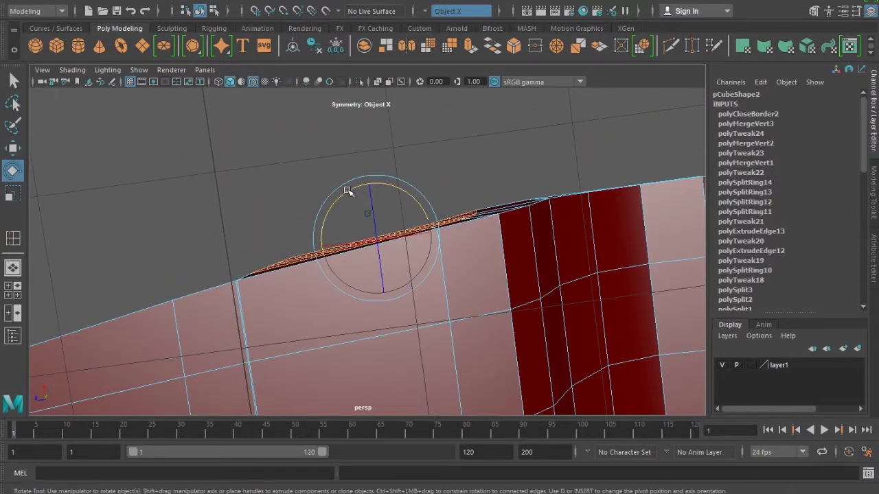
{"action": "left_click_drag", "start_coordinate": [348, 193], "coordinate": [347, 194]}
{"action": "key", "text": "w"}
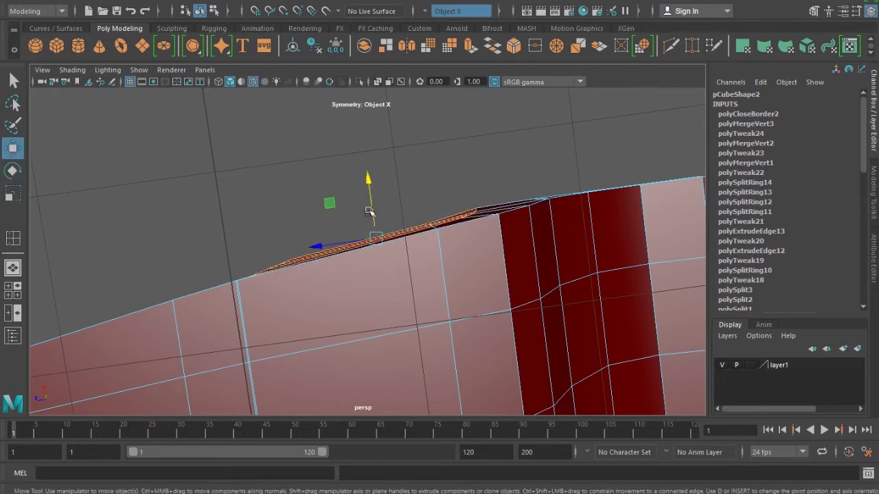
{"action": "mouse_move", "coordinate": [370, 206]}
{"action": "left_mouse_down", "text": "alt"}
{"action": "mouse_move", "coordinate": [427, 249]}
{"action": "mouse_move", "coordinate": [518, 348]}
{"action": "mouse_move", "coordinate": [394, 332]}
{"action": "mouse_move", "coordinate": [298, 355]}
{"action": "mouse_move", "coordinate": [540, 318]}
{"action": "mouse_move", "coordinate": [538, 337]}
{"action": "mouse_move", "coordinate": [315, 288]}
{"action": "left_mouse_up", "text": "alt"}
{"action": "key", "text": "F8"}
{"action": "mouse_move", "coordinate": [396, 265]}
{"action": "left_mouse_down", "text": "alt"}
{"action": "mouse_move", "coordinate": [333, 281]}
{"action": "mouse_move", "coordinate": [371, 275]}
{"action": "mouse_move", "coordinate": [392, 294]}
{"action": "mouse_move", "coordinate": [423, 286]}
{"action": "left_mouse_up", "text": "alt"}
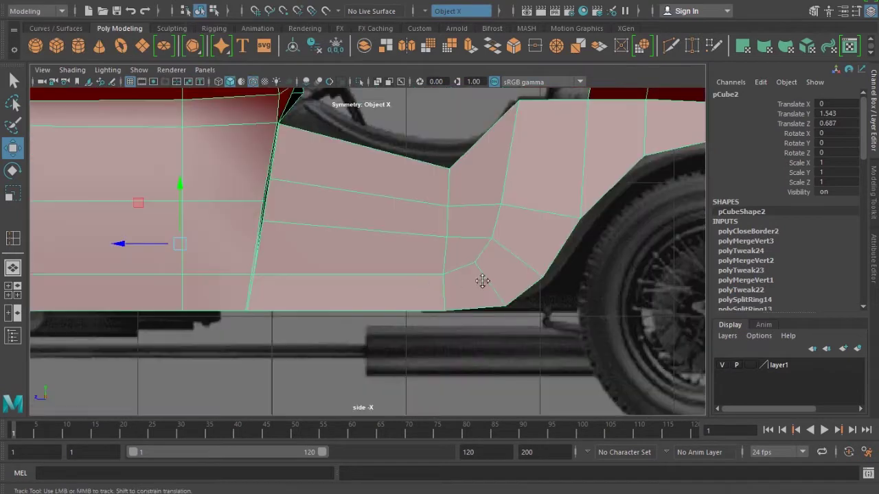
Insert a vertical edge loop through the side panel and raise its top vertex to the reference outline
{"action": "scroll", "coordinate": [474, 276], "scroll_direction": "up", "scroll_amount": 1}
{"action": "key", "text": "4"}
{"action": "middle_click_drag", "start_coordinate": [444, 190], "coordinate": [433, 241], "text": "alt"}
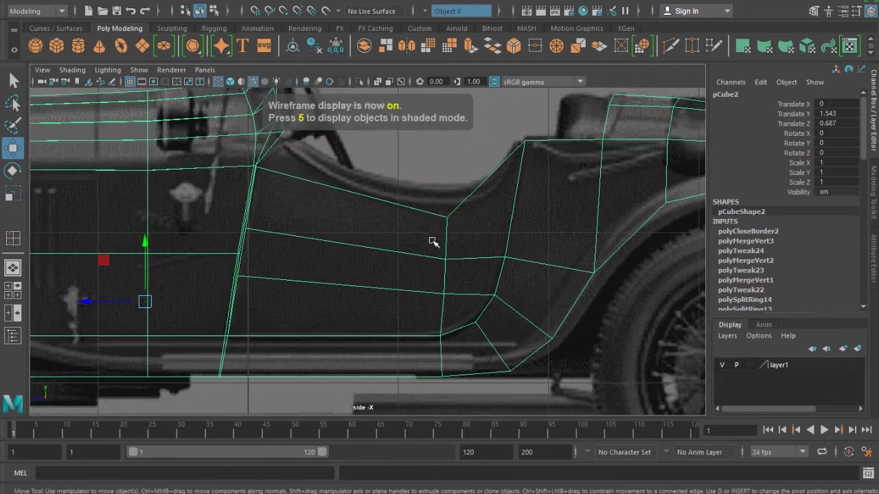
{"action": "right_click_drag", "start_coordinate": [340, 187], "coordinate": [313, 192], "text": "shift"}
{"action": "left_click", "coordinate": [317, 184]}
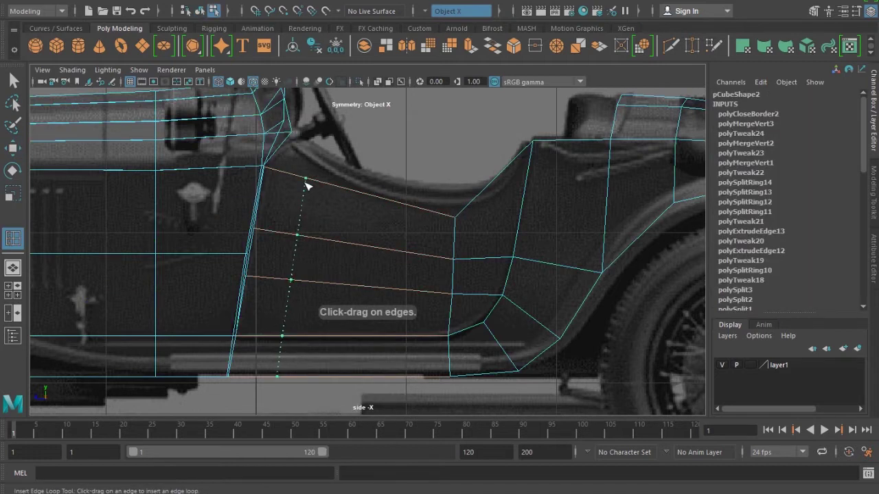
{"action": "key", "text": "w"}
{"action": "left_click", "coordinate": [305, 175]}
{"action": "left_click_drag", "start_coordinate": [305, 172], "coordinate": [303, 141]}
{"action": "left_click", "coordinate": [294, 234]}
{"action": "middle_click_drag", "start_coordinate": [295, 231], "coordinate": [328, 237], "text": "alt"}
Insert a second vertical loop and pull a top-edge vertex to shape the curved dip
{"action": "key", "text": "F8"}
{"action": "key", "text": "5"}
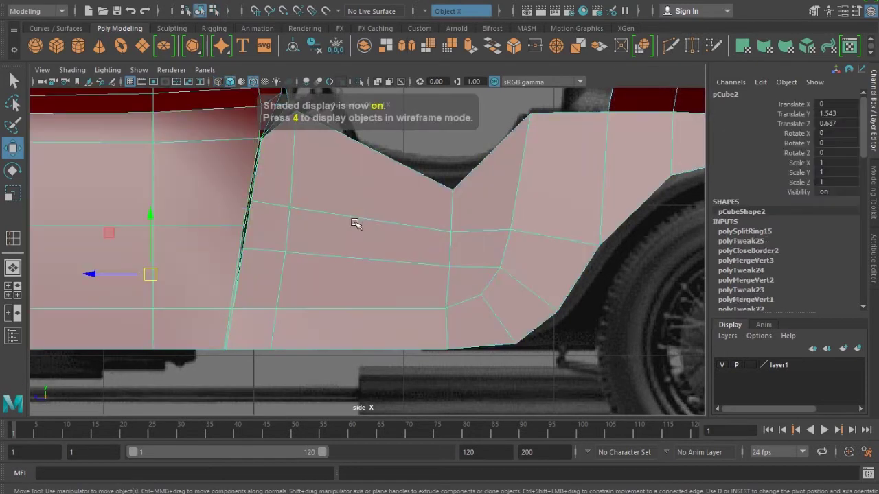
{"action": "right_click_drag", "start_coordinate": [359, 195], "coordinate": [323, 215], "text": "shift"}
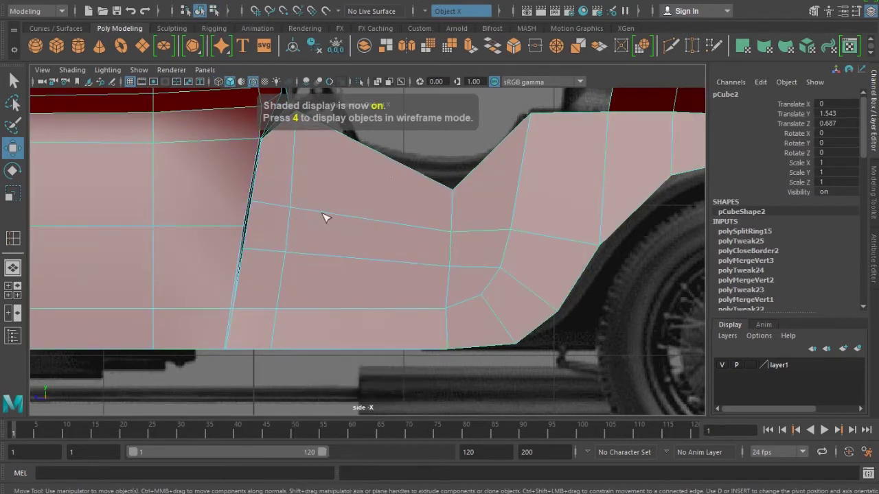
{"action": "left_click", "coordinate": [354, 162]}
{"action": "key", "text": "w"}
{"action": "middle_click_drag", "start_coordinate": [370, 204], "coordinate": [362, 243], "text": "alt"}
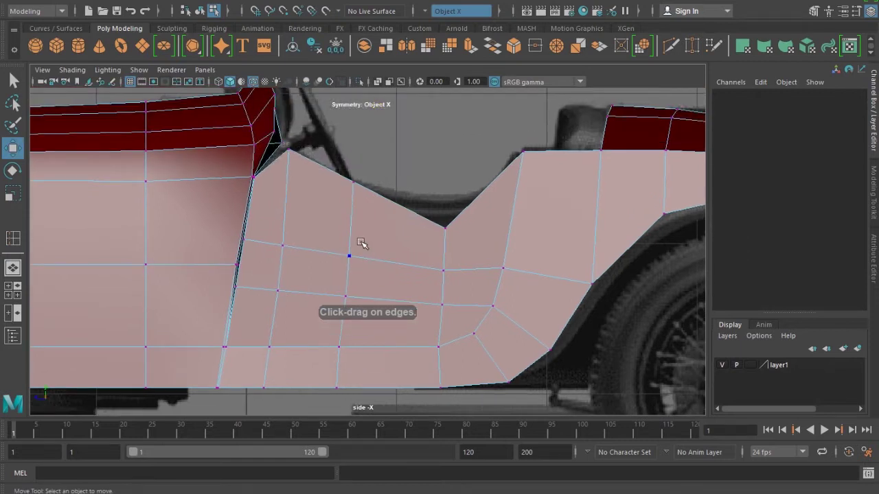
{"action": "key", "text": "4"}
{"action": "left_click", "coordinate": [352, 182]}
{"action": "left_click", "coordinate": [444, 228]}
{"action": "left_click_drag", "start_coordinate": [447, 227], "coordinate": [458, 203]}
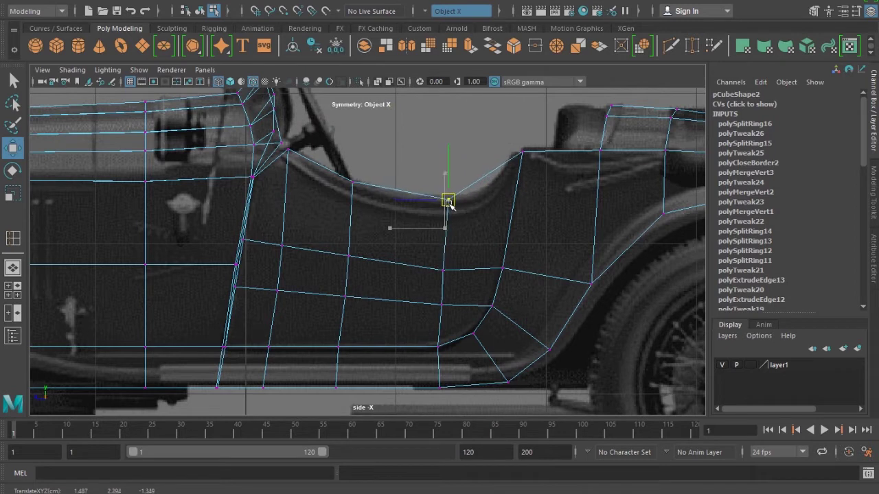
{"action": "middle_click_drag", "start_coordinate": [456, 229], "coordinate": [441, 234], "text": "alt"}
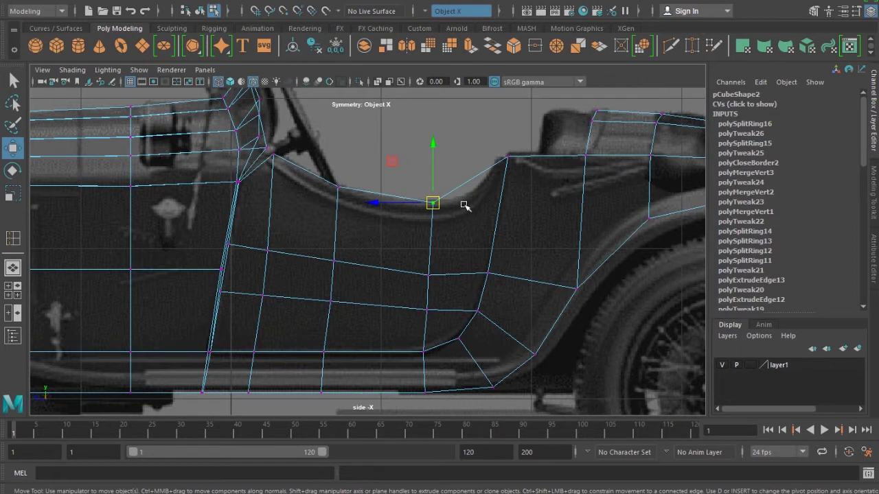
Try an extra edge loop near the panel's rear, then undo it
{"action": "key", "text": "5"}
{"action": "right_click_drag", "start_coordinate": [465, 206], "coordinate": [429, 210]}
{"action": "right_click_drag", "start_coordinate": [467, 186], "coordinate": [392, 200], "text": "shift"}
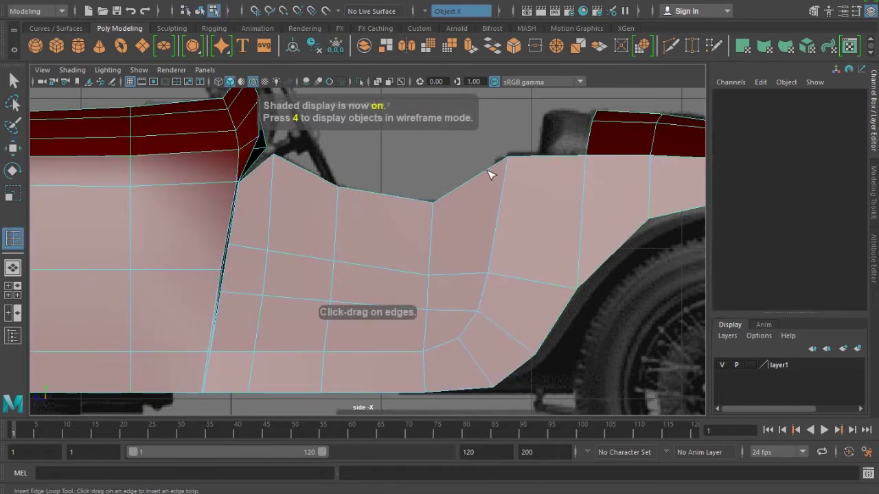
{"action": "left_click", "coordinate": [490, 173]}
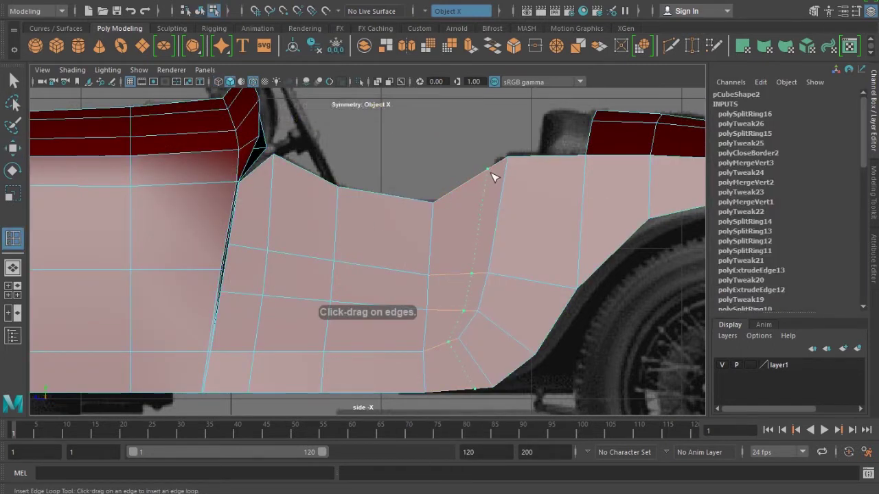
{"action": "key", "text": "ctrl+z"}
{"action": "key", "text": "w"}
Select the upper side-panel faces and switch to the perspective view
{"action": "key", "text": "F11"}
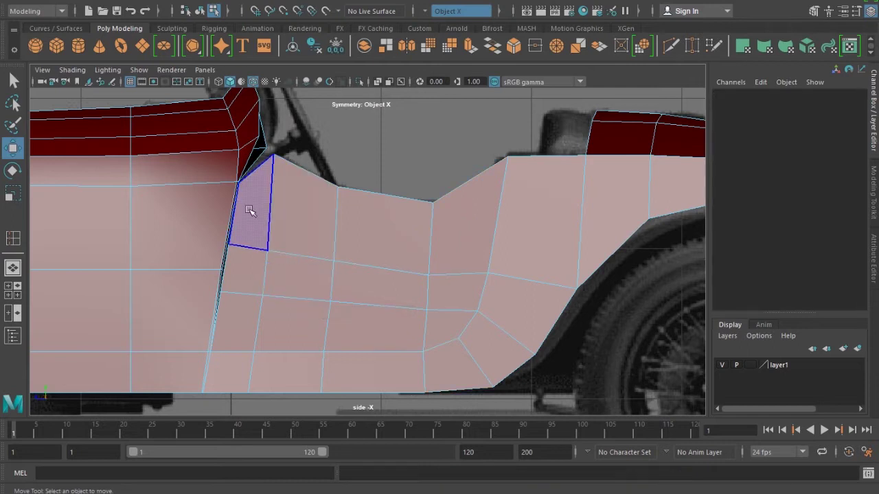
{"action": "left_click_drag", "start_coordinate": [251, 210], "coordinate": [309, 220]}
{"action": "left_click", "coordinate": [405, 237], "text": "shift"}
{"action": "left_click", "coordinate": [467, 220], "text": "shift"}
{"action": "left_click", "coordinate": [453, 291], "text": "shift"}
{"action": "left_click", "coordinate": [412, 295], "text": "shift"}
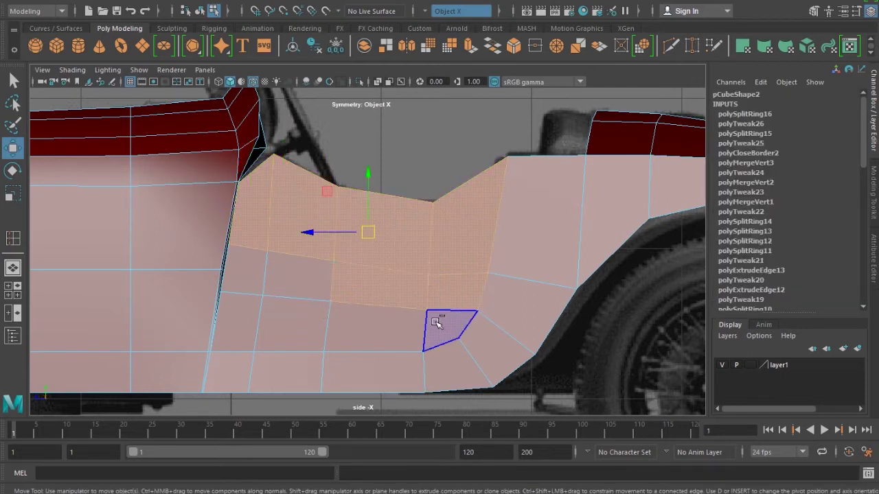
{"action": "left_click", "coordinate": [440, 329], "text": "shift"}
{"action": "left_click", "coordinate": [374, 333], "text": "shift"}
{"action": "key", "text": "space"}
{"action": "mouse_move", "coordinate": [291, 314]}
{"action": "left_mouse_down"}
{"action": "mouse_move", "coordinate": [364, 273]}
{"action": "mouse_move", "coordinate": [365, 302]}
{"action": "left_mouse_up"}
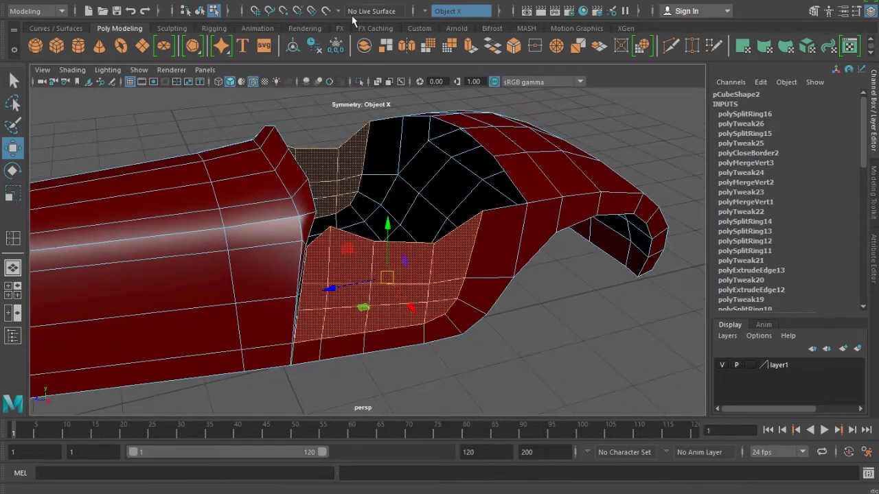
Extract the selected faces into a separate panel piece and select it
{"action": "left_click", "coordinate": [263, 2]}
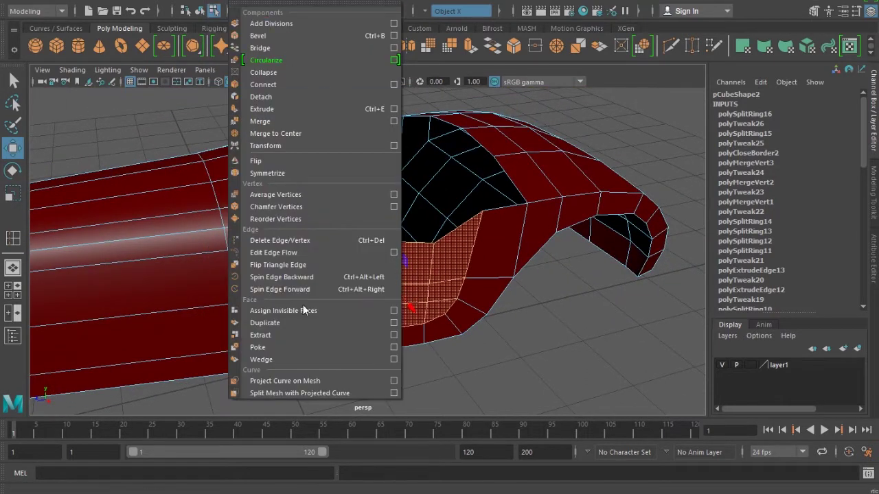
{"action": "left_click", "coordinate": [288, 335]}
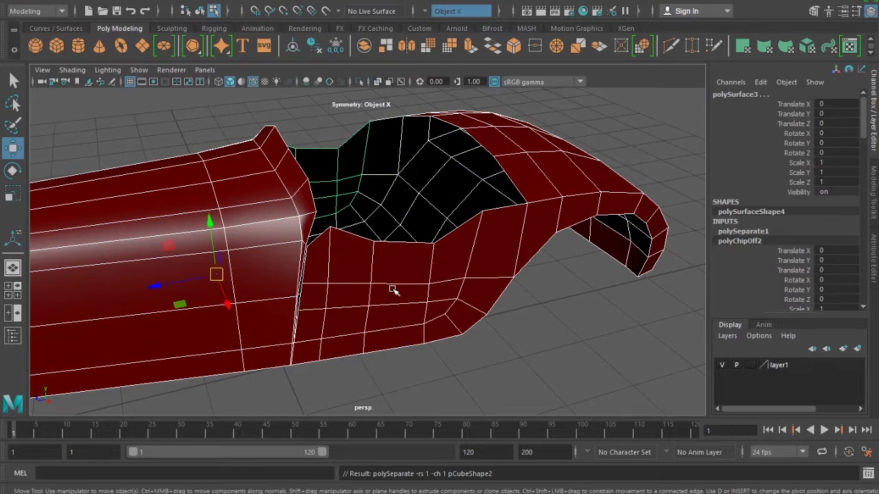
{"action": "key", "text": "F8"}
{"action": "left_click", "coordinate": [433, 280]}
{"action": "left_click_drag", "start_coordinate": [386, 286], "coordinate": [383, 281], "text": "alt"}
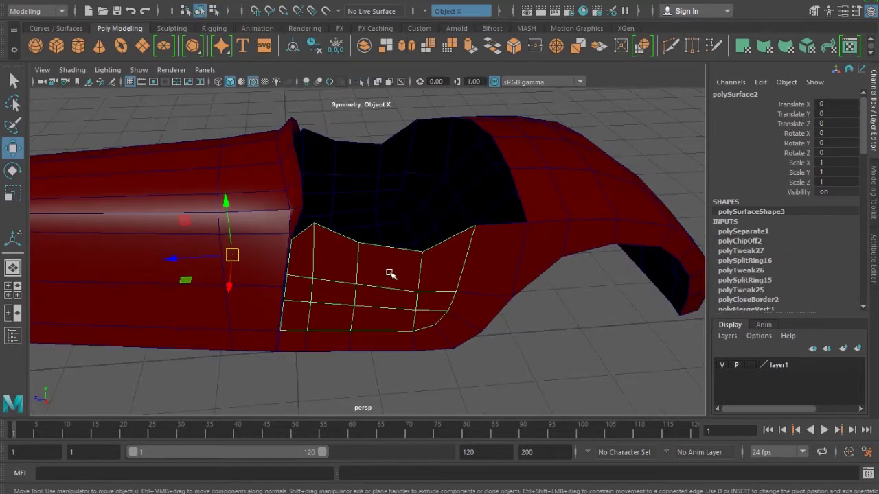
{"action": "key", "text": "F9"}
{"action": "left_click", "coordinate": [358, 210]}
{"action": "key", "text": "F8"}
{"action": "left_click_drag", "start_coordinate": [414, 247], "coordinate": [387, 240], "text": "alt"}
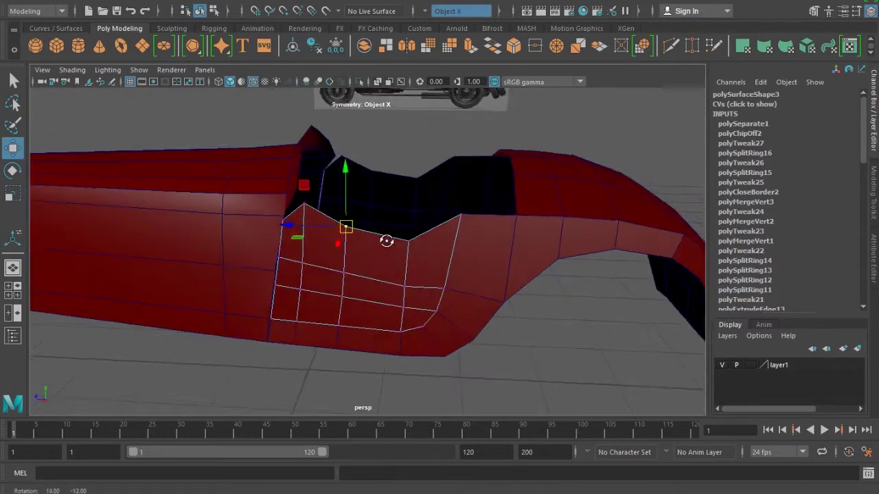
In the wireframe side view, insert an edge loop near the panel's rear and raise its top vertex
{"action": "key", "text": "space"}
{"action": "left_click_drag", "start_coordinate": [414, 281], "coordinate": [447, 278]}
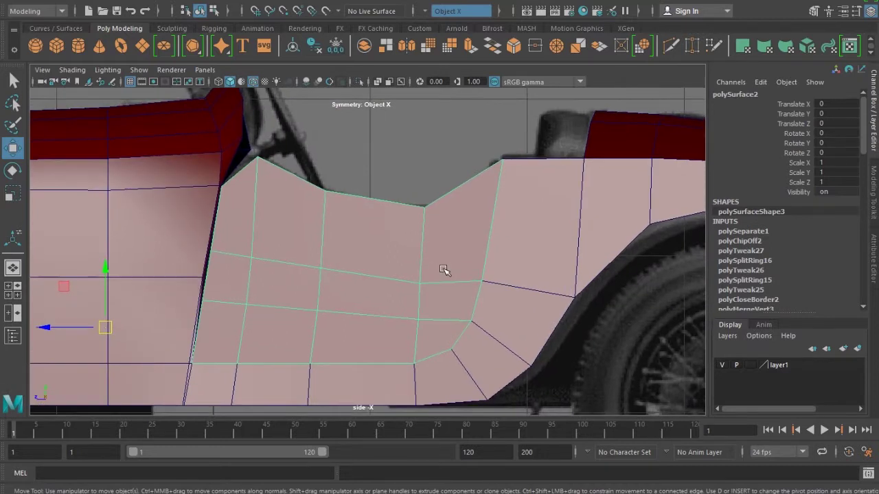
{"action": "key", "text": "4"}
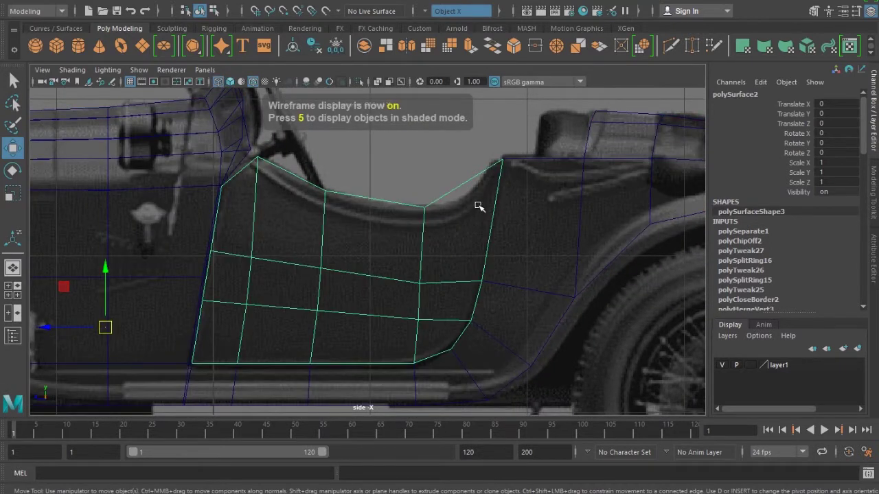
{"action": "right_click_drag", "start_coordinate": [480, 176], "coordinate": [407, 199], "text": "shift"}
{"action": "left_click", "coordinate": [490, 172]}
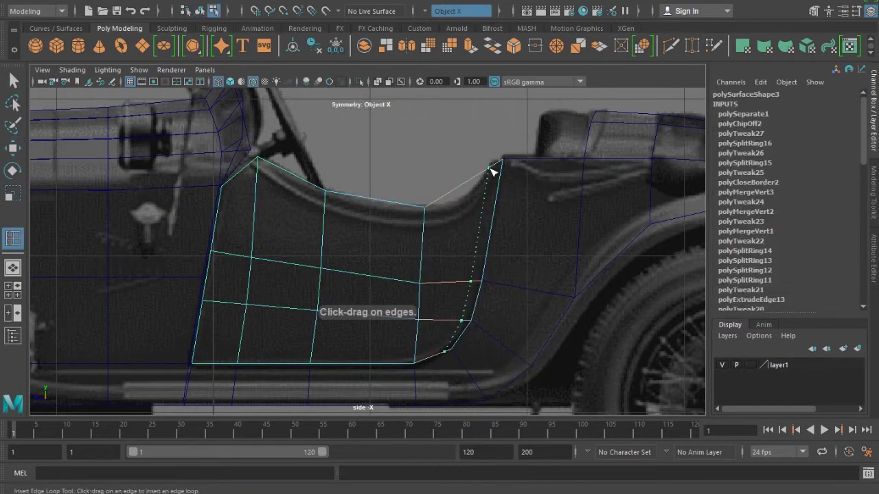
{"action": "key", "text": "w"}
{"action": "left_click", "coordinate": [491, 173]}
{"action": "scroll", "coordinate": [490, 177], "scroll_direction": "up", "scroll_amount": 2}
{"action": "key", "text": "F9"}
{"action": "left_click", "coordinate": [496, 178]}
{"action": "left_click_drag", "start_coordinate": [496, 178], "coordinate": [502, 166]}
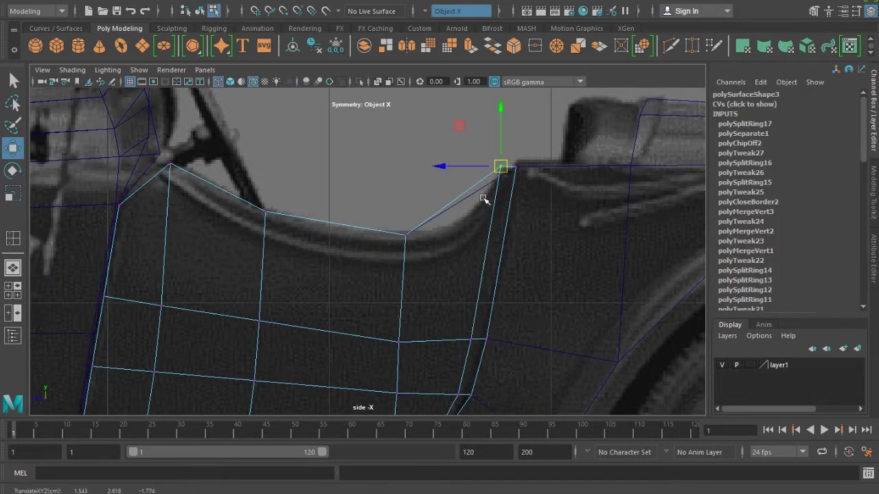
Check the panel in perspective, then reselect it and return to the wireframe side view
{"action": "key", "text": "space"}
{"action": "key", "text": "space"}
{"action": "left_click_drag", "start_coordinate": [439, 239], "coordinate": [471, 261], "text": "alt"}
{"action": "key", "text": "5"}
{"action": "key", "text": "F8"}
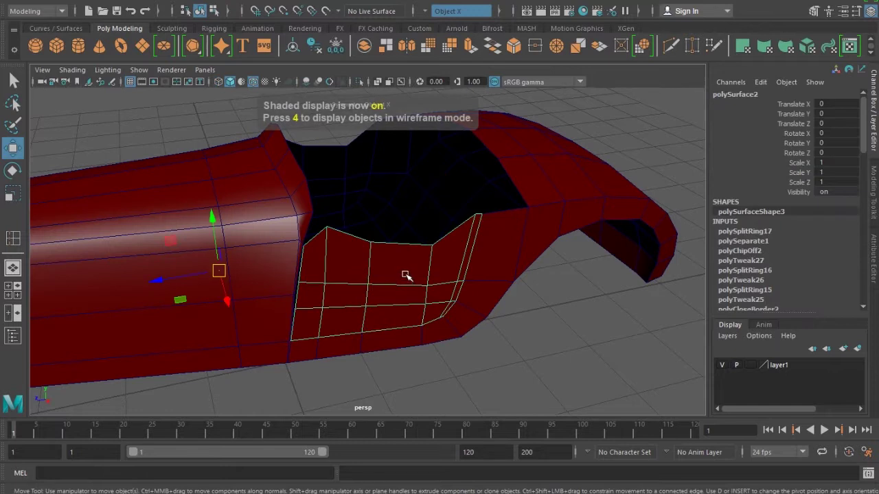
{"action": "left_click", "coordinate": [347, 153]}
{"action": "left_click", "coordinate": [433, 271]}
{"action": "key", "text": "space"}
{"action": "key", "text": "space"}
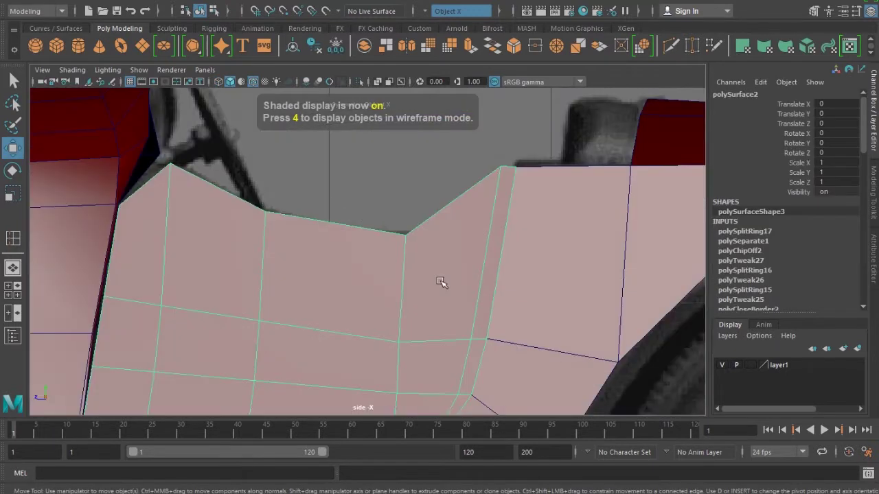
{"action": "key", "text": "F8"}
{"action": "key", "text": "4"}
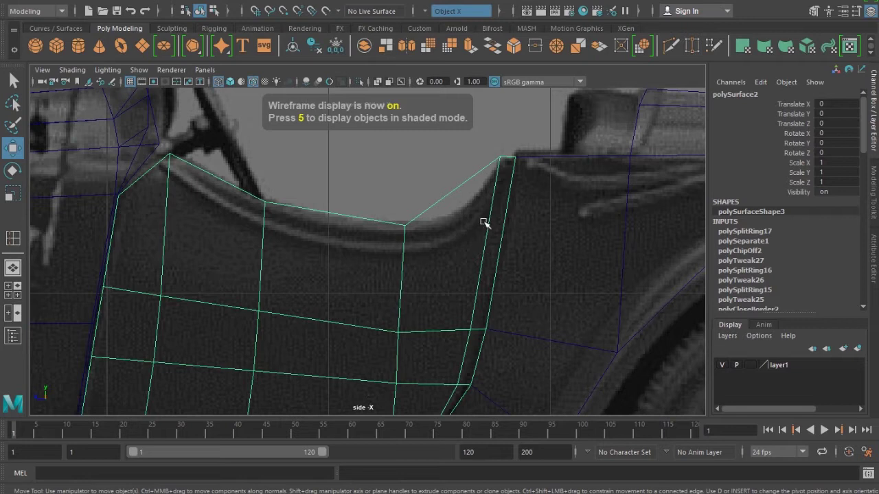
Cut a new edge from the panel's top edge to the lower edge and lower its top vertex along the curve
{"action": "right_click_drag", "start_coordinate": [461, 187], "coordinate": [514, 169], "text": "shift"}
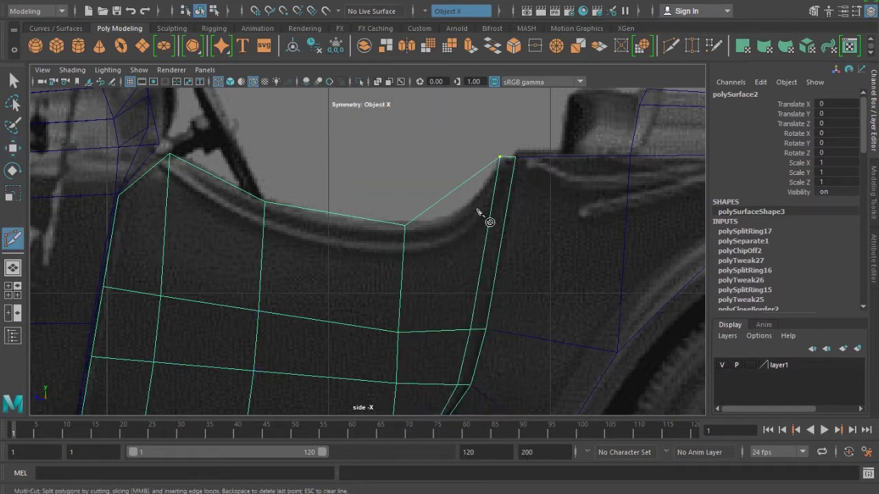
{"action": "left_click", "coordinate": [450, 194]}
{"action": "left_click", "coordinate": [470, 330]}
{"action": "key", "text": "w"}
{"action": "left_click", "coordinate": [451, 197]}
{"action": "left_click_drag", "start_coordinate": [448, 194], "coordinate": [462, 218]}
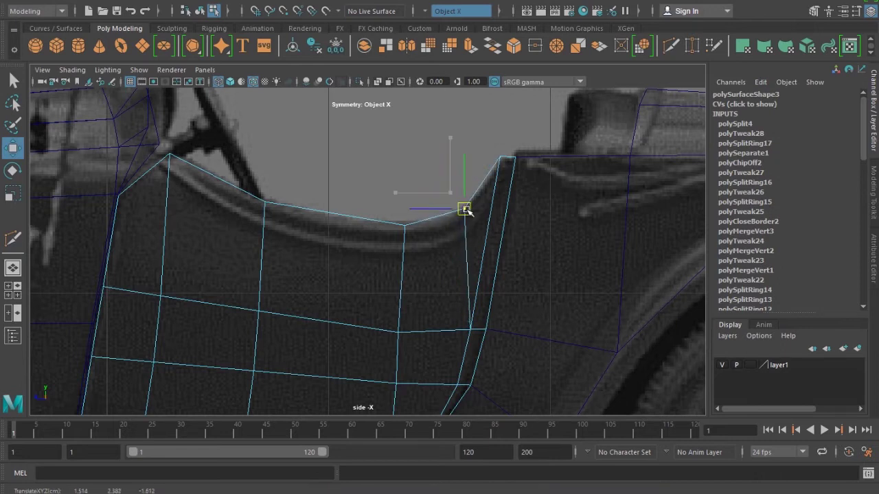
Move the front top vertex onto the reference outline and select the next top-edge vertex
{"action": "scroll", "coordinate": [453, 233], "scroll_direction": "down", "scroll_amount": 2}
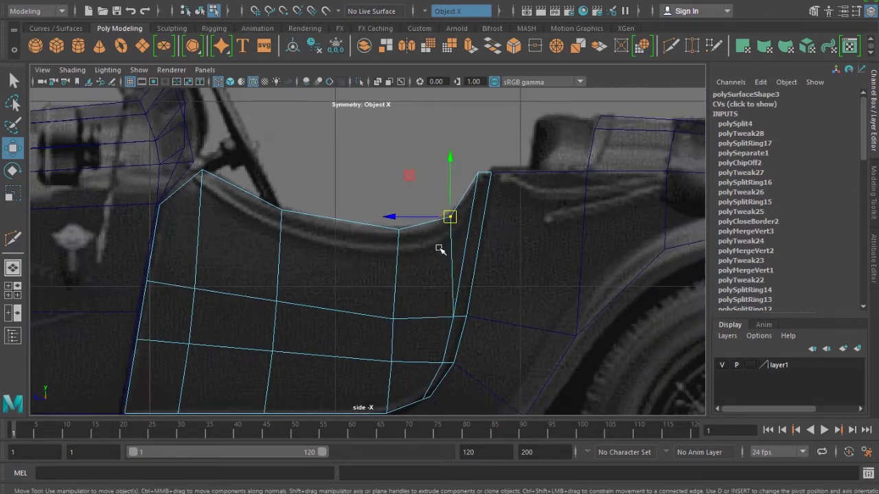
{"action": "middle_click_drag", "start_coordinate": [442, 249], "coordinate": [412, 253], "text": "alt"}
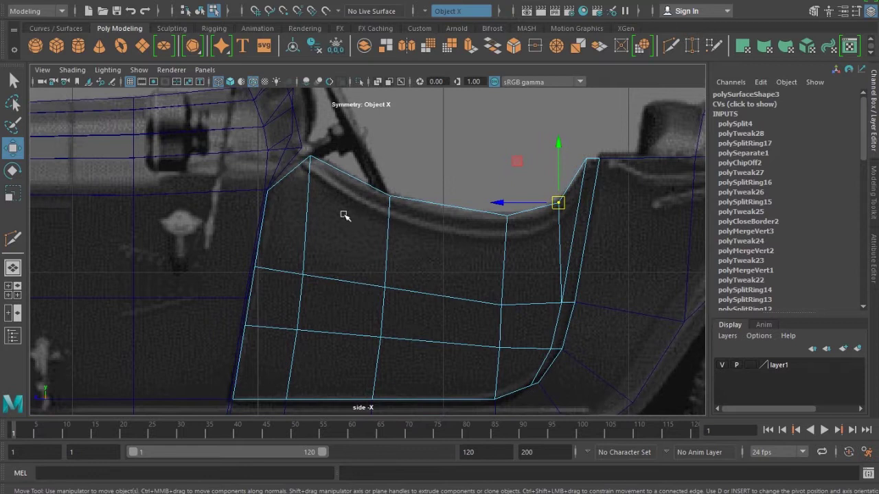
{"action": "mouse_move", "coordinate": [313, 168]}
{"action": "left_mouse_down"}
{"action": "mouse_move", "coordinate": [302, 163]}
{"action": "mouse_move", "coordinate": [320, 158]}
{"action": "left_mouse_up"}
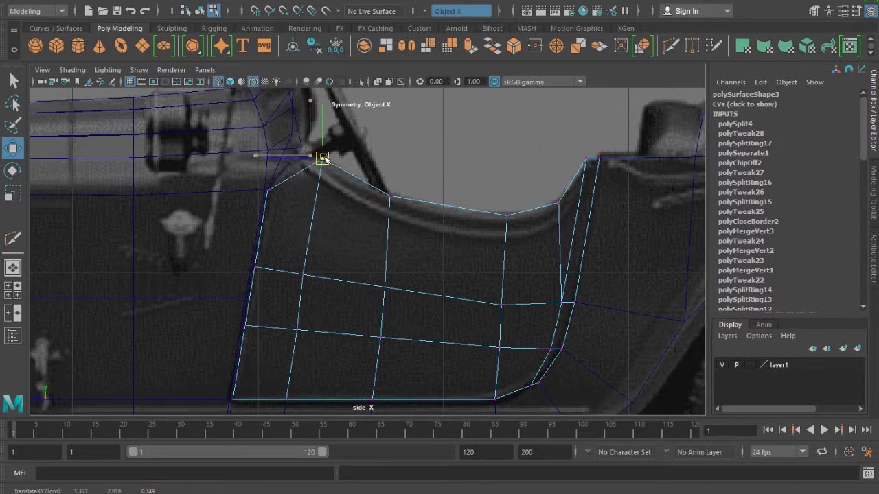
{"action": "middle_click_drag", "start_coordinate": [490, 222], "coordinate": [476, 190], "text": "alt"}
{"action": "left_click", "coordinate": [488, 203]}
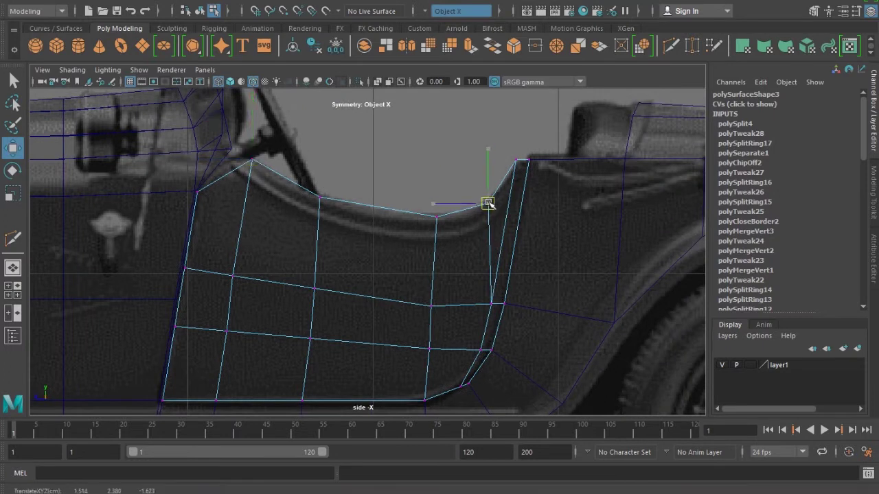
{"action": "key", "text": "5"}
{"action": "key", "text": "F8"}
Multi-Cut a new edge just below the panel's curved top edge, shown in wireframe
{"action": "right_click_drag", "start_coordinate": [386, 233], "coordinate": [306, 237], "text": "shift"}
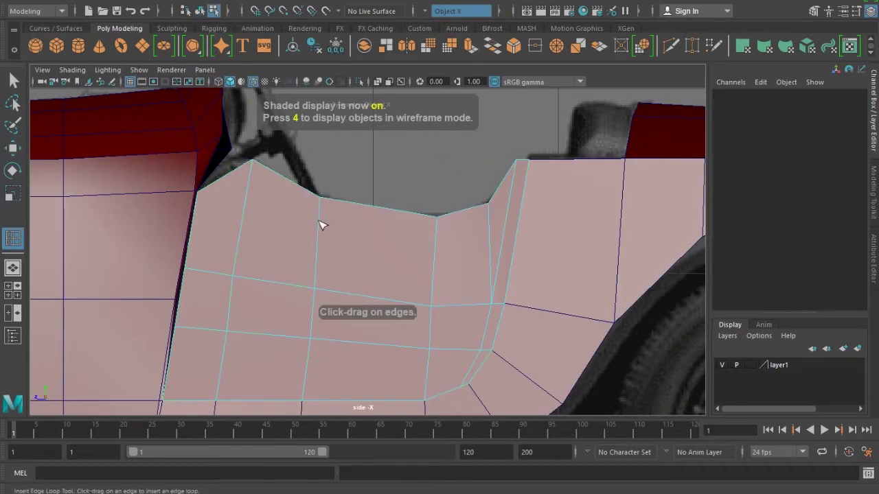
{"action": "right_click_drag", "start_coordinate": [334, 204], "coordinate": [230, 197], "text": "shift"}
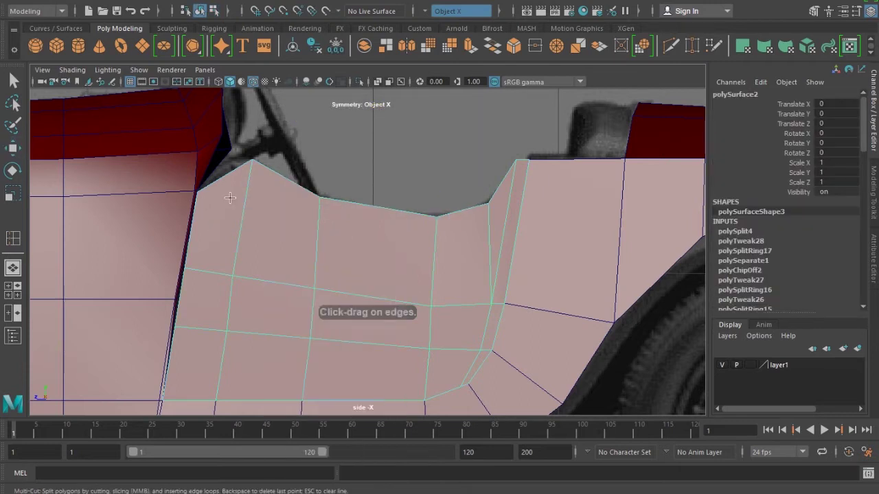
{"action": "key", "text": "4"}
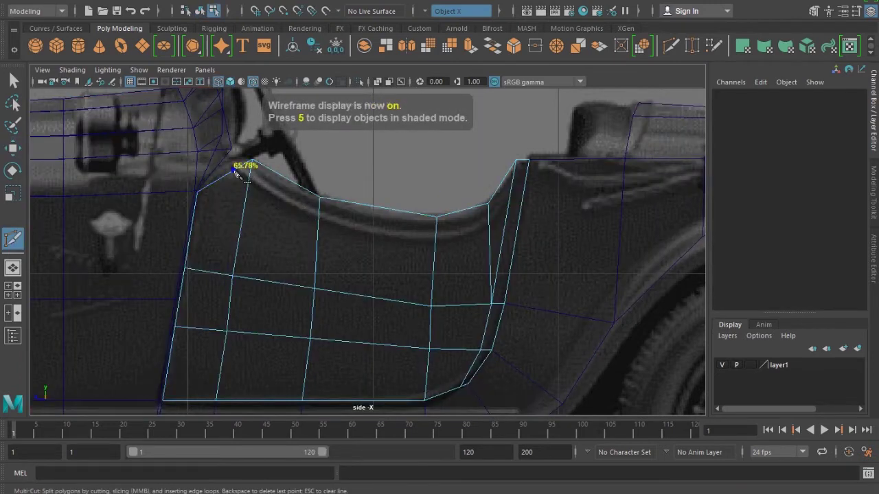
{"action": "left_click", "coordinate": [317, 217]}
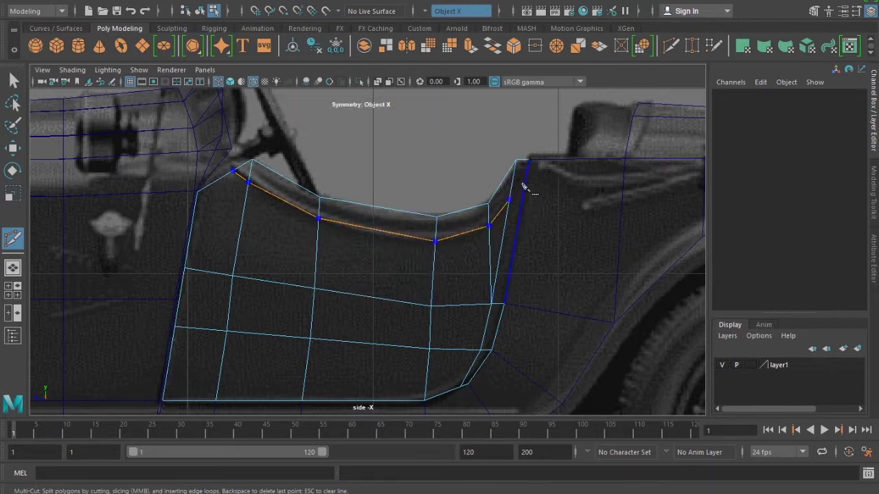
{"action": "key", "text": "Return"}
{"action": "key", "text": "w"}
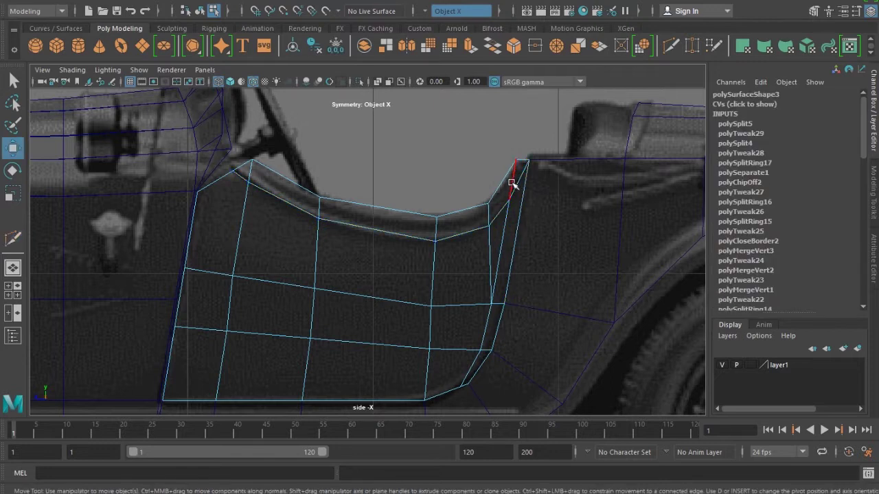
Select the rim's right-end face, clear it, and select the whole panel object
{"action": "left_click", "coordinate": [514, 181]}
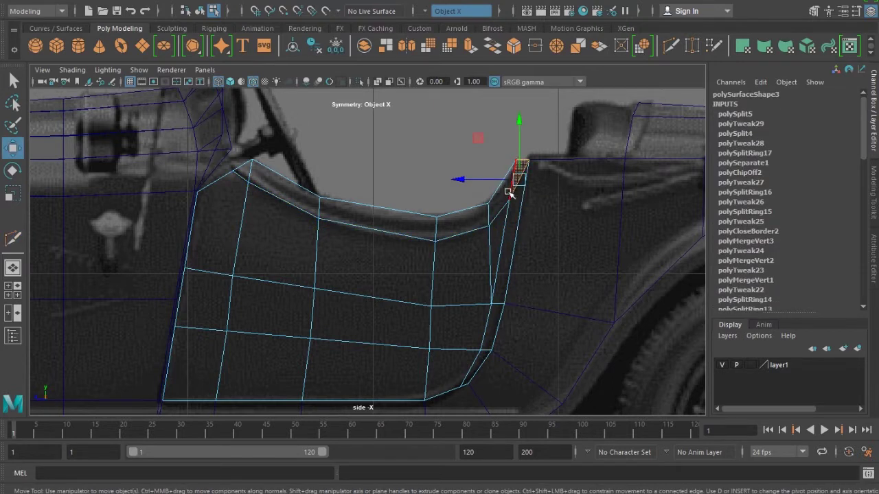
{"action": "left_click", "coordinate": [523, 251]}
{"action": "key", "text": "F8"}
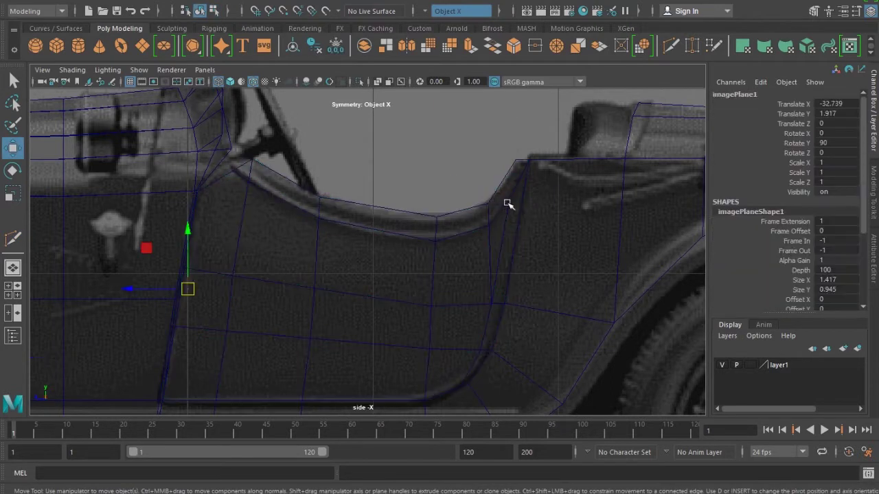
{"action": "scroll", "coordinate": [501, 200], "scroll_direction": "up", "scroll_amount": 2}
{"action": "right_click_drag", "start_coordinate": [500, 169], "coordinate": [419, 172], "text": "shift"}
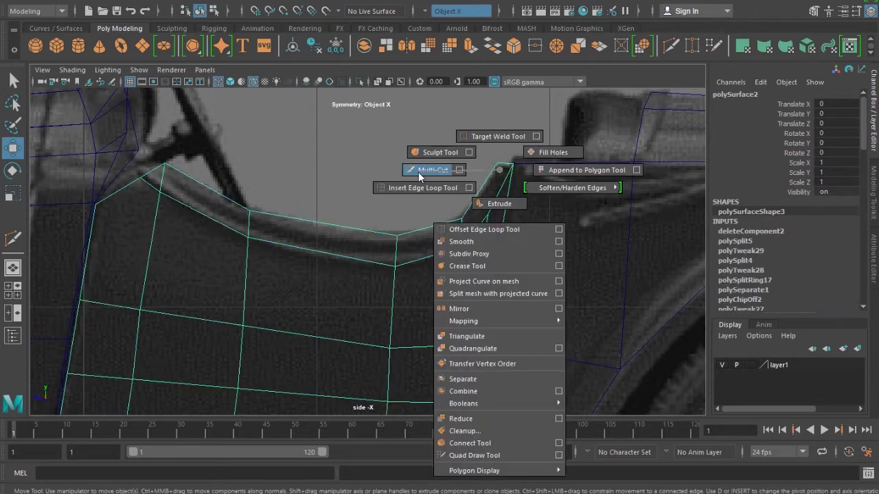
Multi-Cut a new edge at the right end of the door rim strip
{"action": "key", "text": "w"}
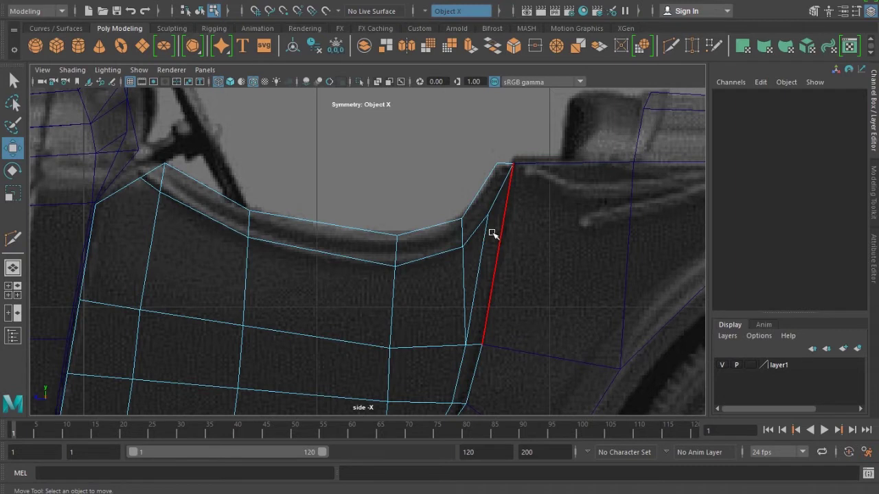
{"action": "key", "text": "5"}
{"action": "key", "text": "F8"}
{"action": "right_click_drag", "start_coordinate": [490, 191], "coordinate": [412, 192], "text": "shift"}
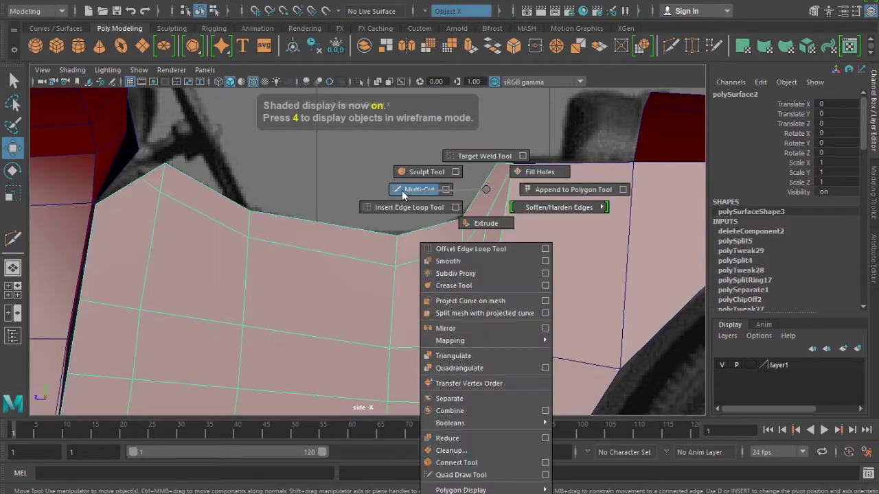
{"action": "left_click", "coordinate": [495, 206]}
{"action": "key", "text": "w"}
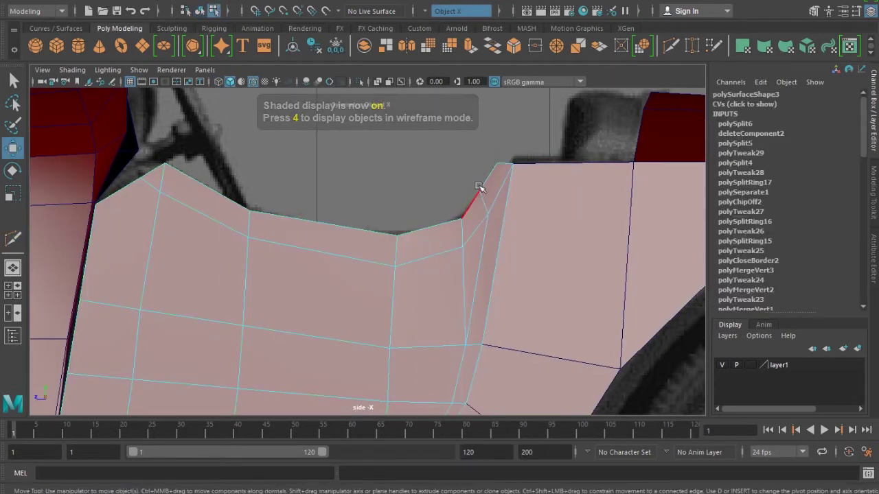
Move the new and neighbouring rim vertices onto the reference's cockpit trim curve
{"action": "key", "text": "4"}
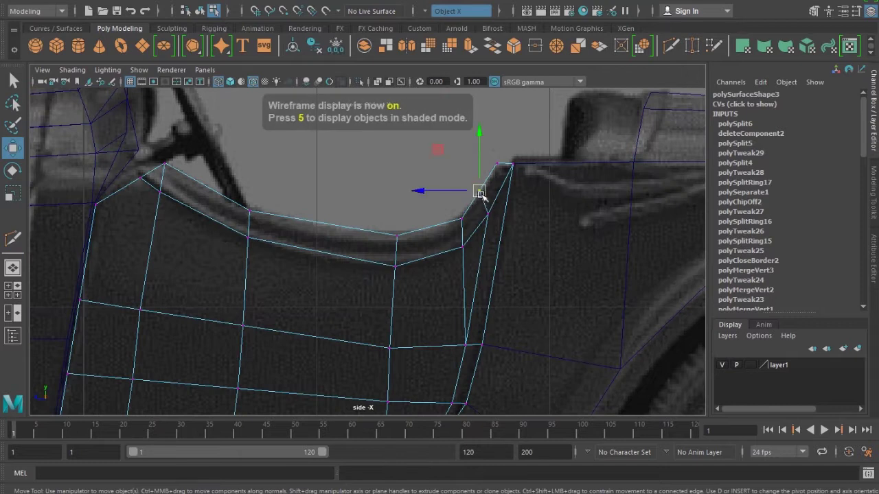
{"action": "left_click_drag", "start_coordinate": [485, 198], "coordinate": [495, 213]}
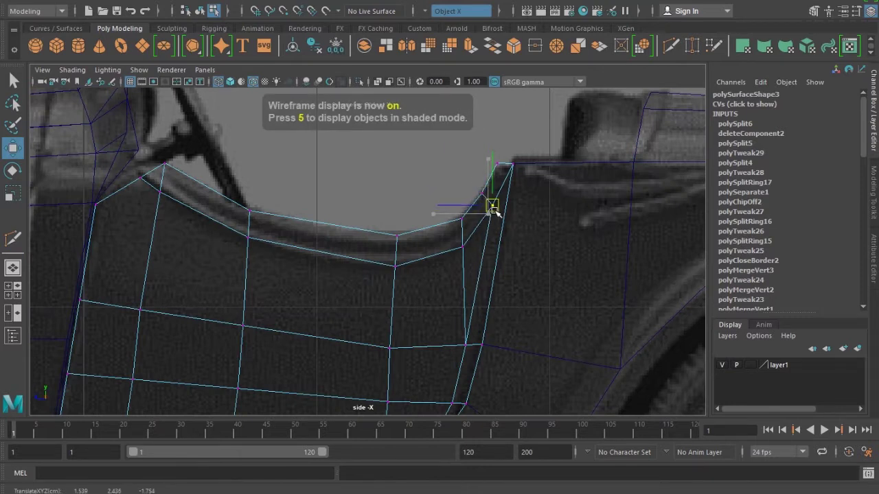
{"action": "left_click", "coordinate": [458, 221]}
{"action": "left_click", "coordinate": [460, 247]}
{"action": "left_click_drag", "start_coordinate": [461, 247], "coordinate": [466, 241]}
{"action": "left_click", "coordinate": [397, 237]}
{"action": "left_click_drag", "start_coordinate": [395, 238], "coordinate": [396, 234]}
{"action": "left_click", "coordinate": [396, 265]}
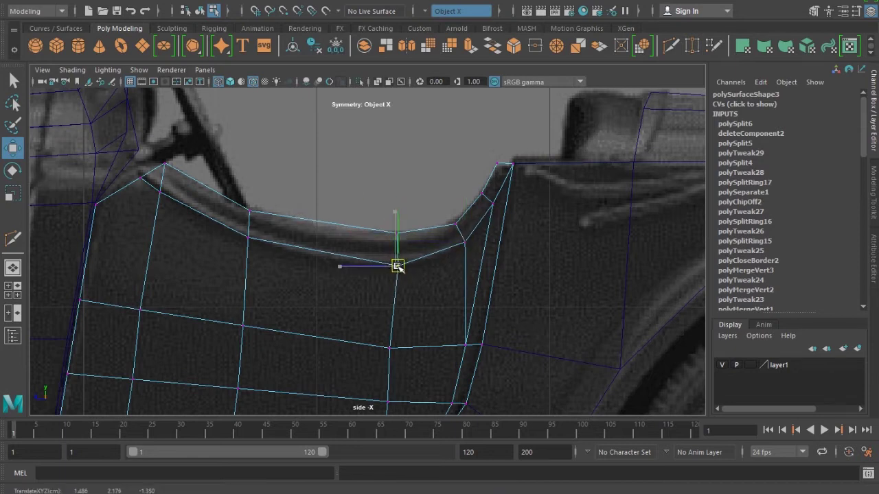
{"action": "scroll", "coordinate": [337, 277], "scroll_direction": "down", "scroll_amount": 2}
{"action": "scroll", "coordinate": [365, 293], "scroll_direction": "down", "scroll_amount": 2}
{"action": "scroll", "coordinate": [359, 239], "scroll_direction": "down", "scroll_amount": 2}
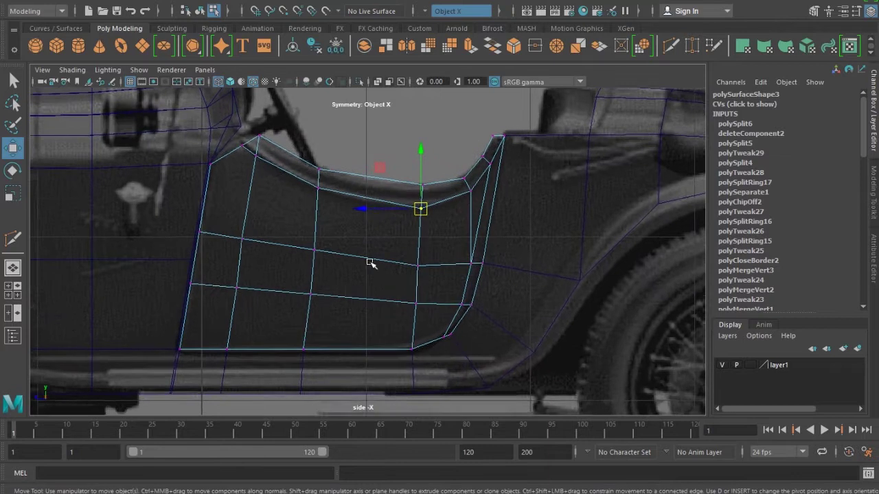
{"action": "scroll", "coordinate": [330, 249], "scroll_direction": "up", "scroll_amount": 2}
Delete the leftover stray edge below the rim with Delete Edge
{"action": "key", "text": "5"}
{"action": "key", "text": "F10"}
{"action": "left_click", "coordinate": [305, 209]}
{"action": "right_click_drag", "start_coordinate": [305, 209], "coordinate": [261, 235], "text": "shift"}
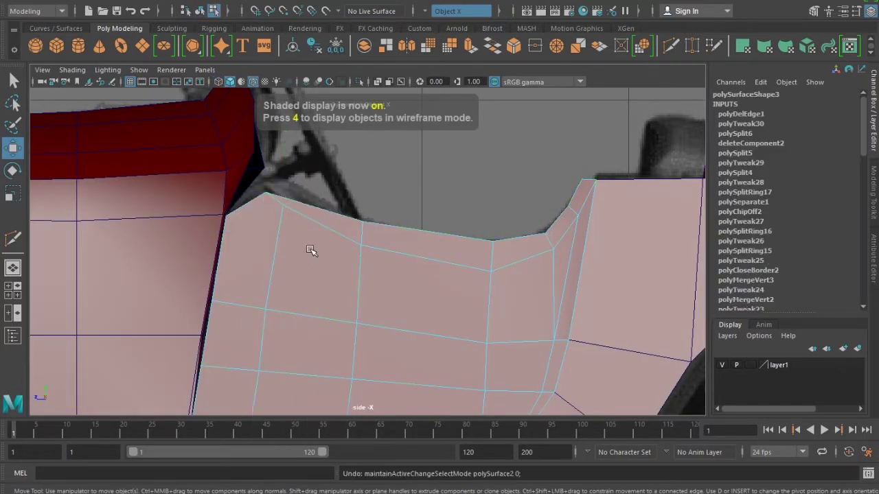
{"action": "key", "text": "F8"}
{"action": "left_click", "coordinate": [354, 248]}
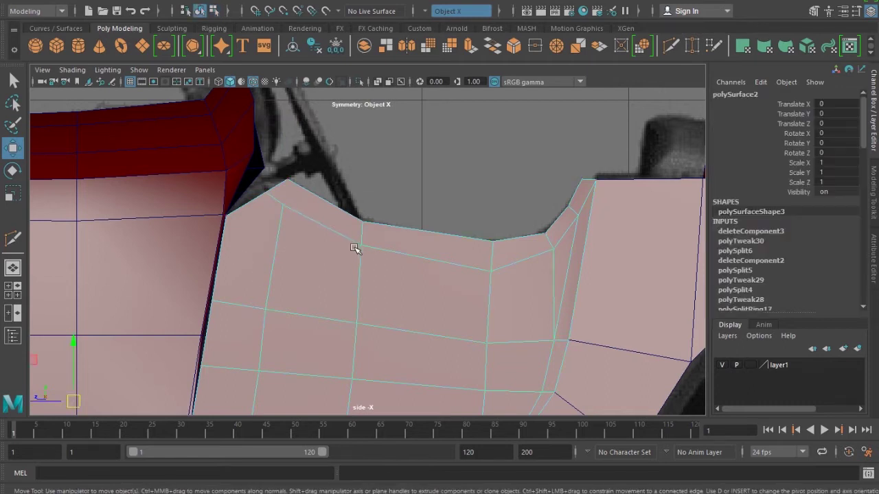
{"action": "key", "text": "4"}
{"action": "scroll", "coordinate": [357, 254], "scroll_direction": "down", "scroll_amount": 2}
{"action": "scroll", "coordinate": [366, 268], "scroll_direction": "up", "scroll_amount": 1}
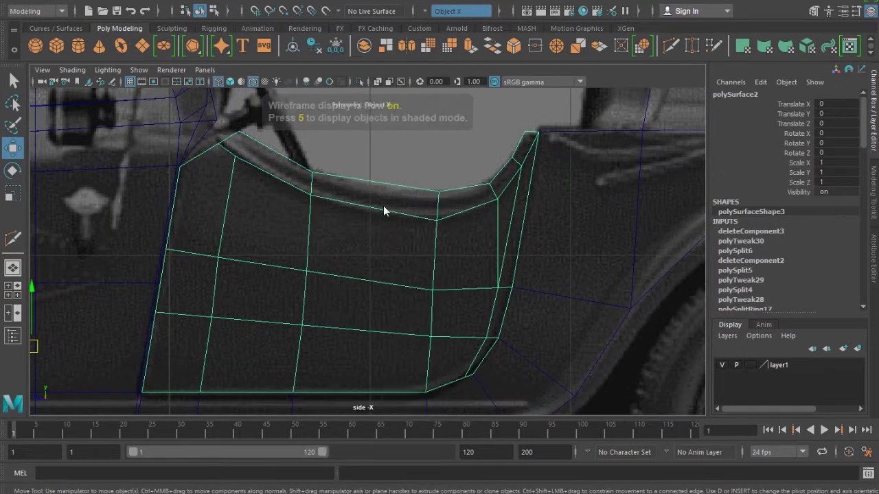
Insert a vertical edge loop through the middle of the door panel
{"action": "right_click_drag", "start_coordinate": [384, 210], "coordinate": [359, 224], "text": "shift"}
{"action": "left_click", "coordinate": [376, 218]}
{"action": "key", "text": "w"}
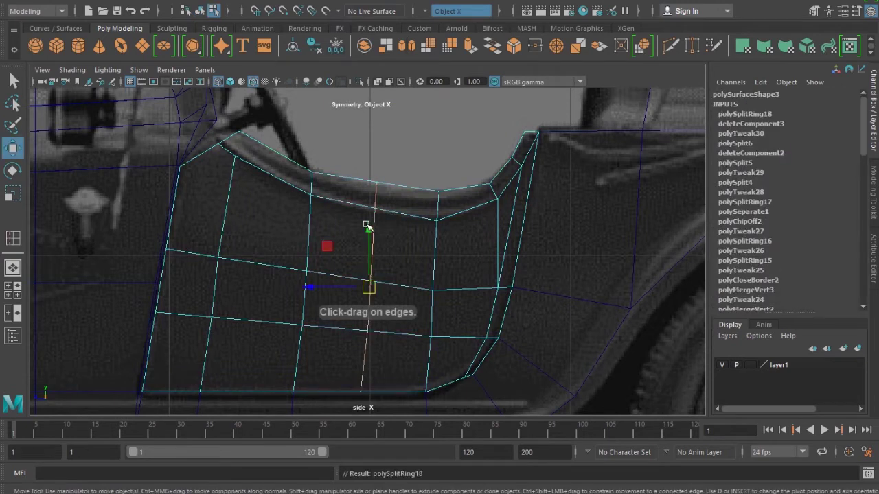
{"action": "key", "text": "F9"}
{"action": "left_click", "coordinate": [368, 196]}
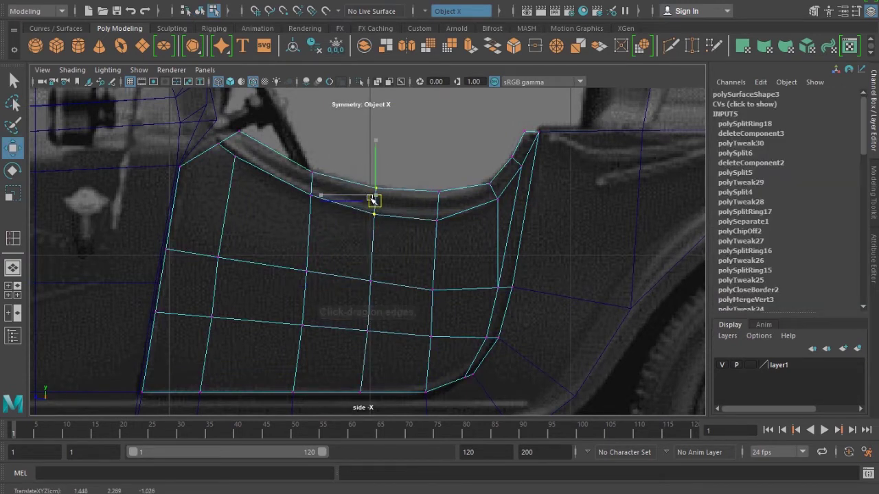
{"action": "middle_click_drag", "start_coordinate": [439, 231], "coordinate": [411, 238], "text": "alt"}
{"action": "left_click", "coordinate": [462, 191]}
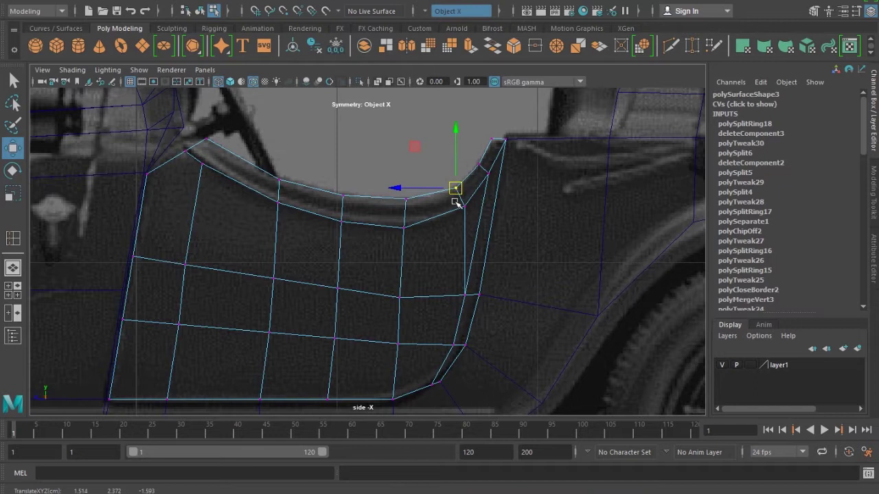
{"action": "left_click", "coordinate": [405, 226]}
{"action": "left_click", "coordinate": [456, 201]}
Reposition the upper-left corner vertex and cut an edge from it to the panel's top edge
{"action": "middle_click_drag", "start_coordinate": [238, 216], "coordinate": [279, 253], "text": "alt"}
{"action": "left_click_drag", "start_coordinate": [237, 192], "coordinate": [236, 191]}
{"action": "left_click_drag", "start_coordinate": [226, 188], "coordinate": [225, 184]}
{"action": "middle_click_drag", "start_coordinate": [241, 199], "coordinate": [248, 203]}
{"action": "key", "text": "5"}
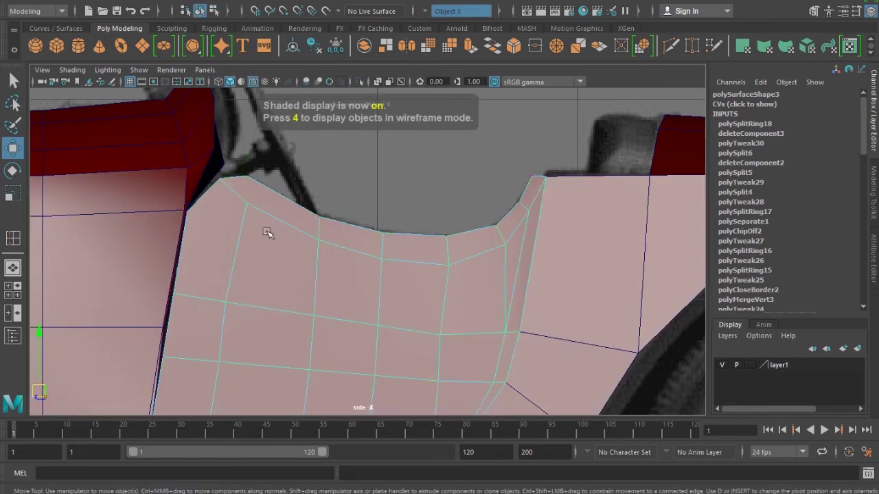
{"action": "key", "text": "F8"}
{"action": "right_click_drag", "start_coordinate": [250, 221], "coordinate": [262, 215], "text": "shift"}
{"action": "left_click", "coordinate": [245, 204]}
{"action": "left_click", "coordinate": [263, 187]}
{"action": "key", "text": "w"}
Slide the new cut vertex and upper-row vertices sideways to even the grid spacing
{"action": "key", "text": "F9"}
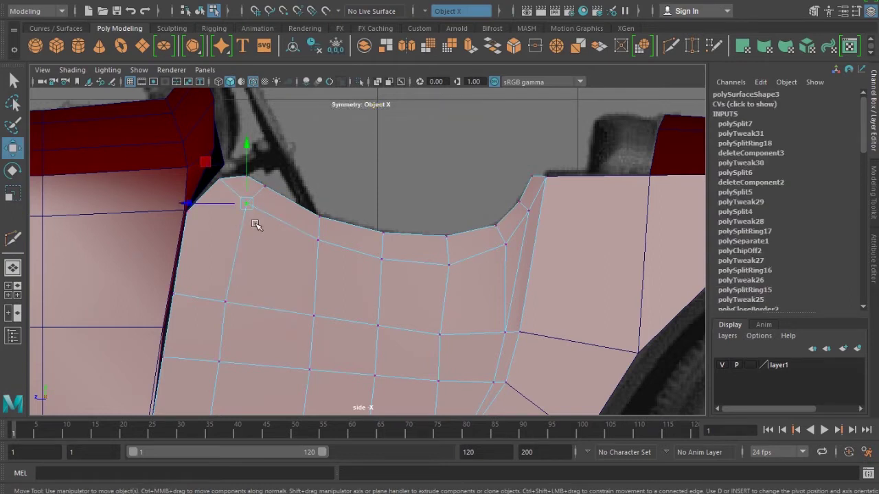
{"action": "key", "text": "4"}
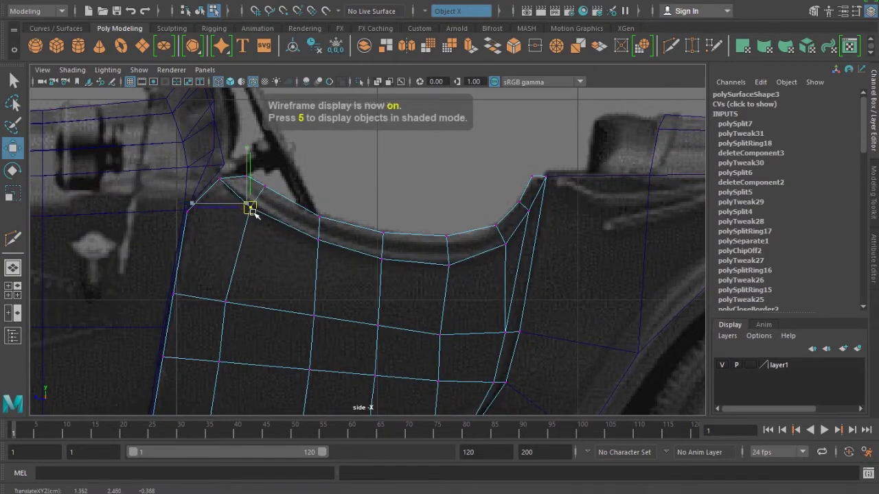
{"action": "left_click_drag", "start_coordinate": [261, 215], "coordinate": [282, 239]}
{"action": "mouse_move", "coordinate": [255, 199]}
{"action": "left_mouse_down"}
{"action": "mouse_move", "coordinate": [274, 204]}
{"action": "mouse_move", "coordinate": [265, 214]}
{"action": "mouse_move", "coordinate": [328, 252]}
{"action": "mouse_move", "coordinate": [319, 247]}
{"action": "mouse_move", "coordinate": [383, 264]}
{"action": "left_mouse_up"}
{"action": "left_click", "coordinate": [448, 264]}
{"action": "middle_click_drag", "start_coordinate": [446, 336], "coordinate": [446, 314], "text": "alt"}
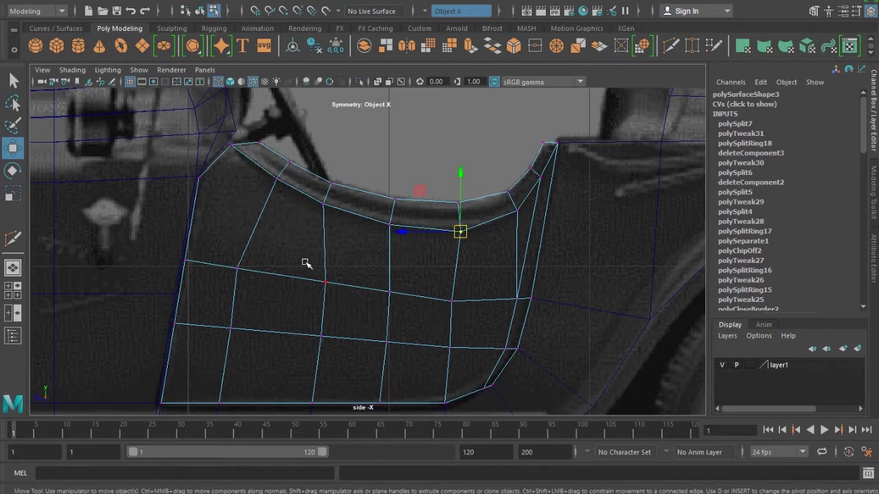
{"action": "left_click_drag", "start_coordinate": [303, 285], "coordinate": [289, 285]}
{"action": "left_click", "coordinate": [388, 292]}
{"action": "key", "text": "Down"}
{"action": "key", "text": "Right"}
{"action": "left_click_drag", "start_coordinate": [414, 305], "coordinate": [422, 305]}
{"action": "key", "text": "Down"}
Shift the middle- and bottom-row vertices along X to even out the remaining grid
{"action": "left_click", "coordinate": [320, 338]}
{"action": "left_click_drag", "start_coordinate": [310, 339], "coordinate": [295, 340]}
{"action": "left_click", "coordinate": [233, 329]}
{"action": "left_click", "coordinate": [239, 269]}
{"action": "left_click_drag", "start_coordinate": [242, 271], "coordinate": [251, 272]}
{"action": "left_click", "coordinate": [219, 401]}
{"action": "left_click", "coordinate": [307, 400]}
{"action": "left_click_drag", "start_coordinate": [279, 405], "coordinate": [262, 405]}
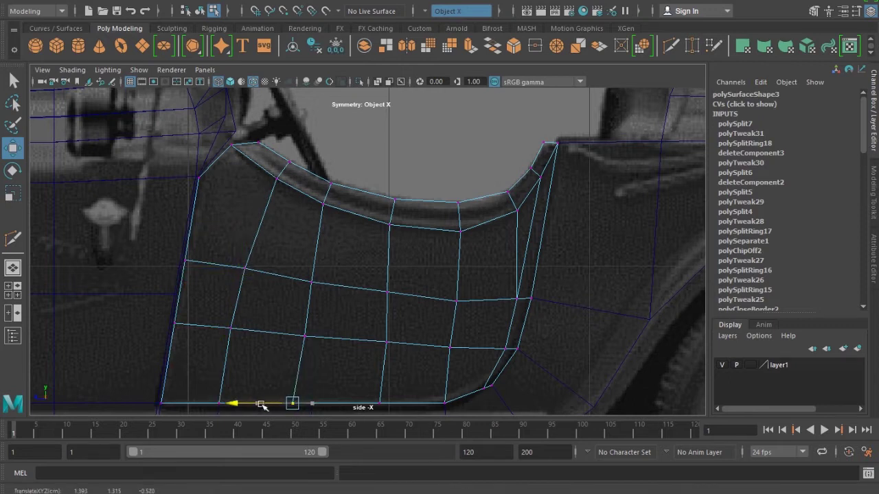
{"action": "left_click", "coordinate": [306, 336]}
{"action": "left_click_drag", "start_coordinate": [254, 336], "coordinate": [268, 337]}
{"action": "left_click", "coordinate": [387, 341]}
{"action": "left_click_drag", "start_coordinate": [334, 344], "coordinate": [324, 339]}
{"action": "left_click", "coordinate": [388, 292]}
{"action": "left_click_drag", "start_coordinate": [333, 294], "coordinate": [332, 295]}
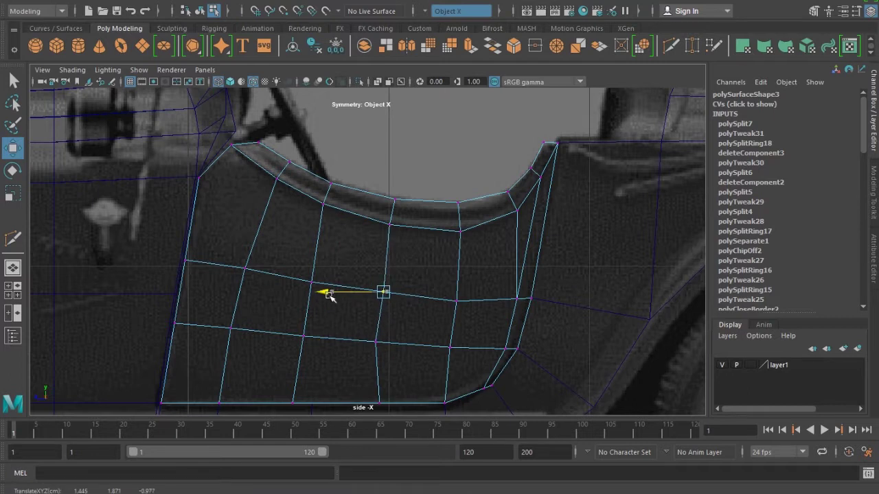
{"action": "left_click", "coordinate": [380, 402]}
{"action": "left_click_drag", "start_coordinate": [340, 406], "coordinate": [330, 406]}
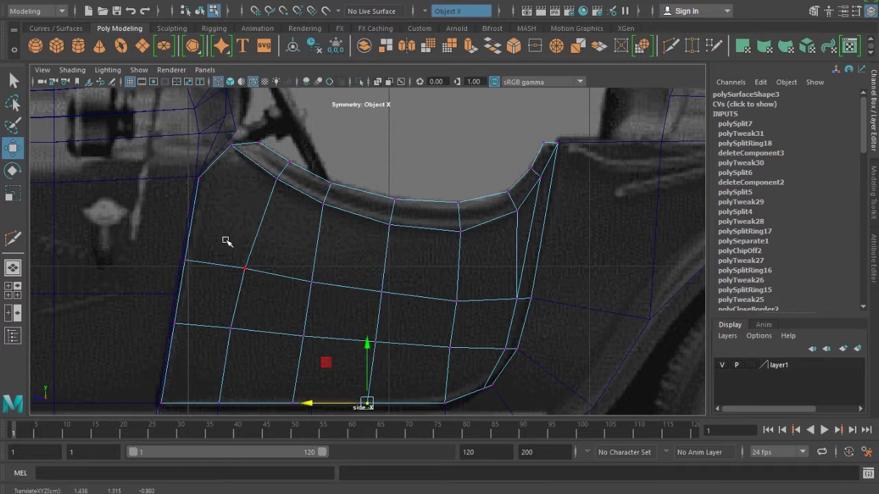
{"action": "key", "text": "5"}
{"action": "right_click_drag", "start_coordinate": [231, 190], "coordinate": [219, 176], "text": "shift"}
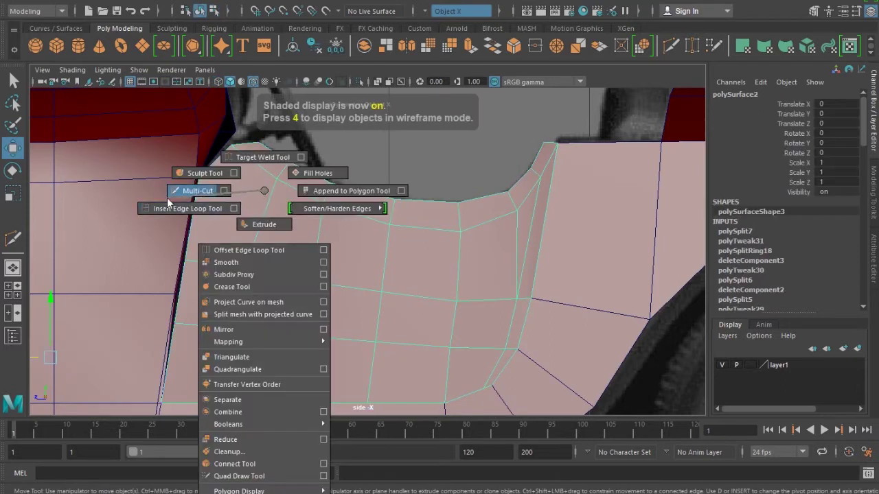
Cut an edge across the upper door panel and slide its right-end vertex left
{"action": "left_click", "coordinate": [262, 220]}
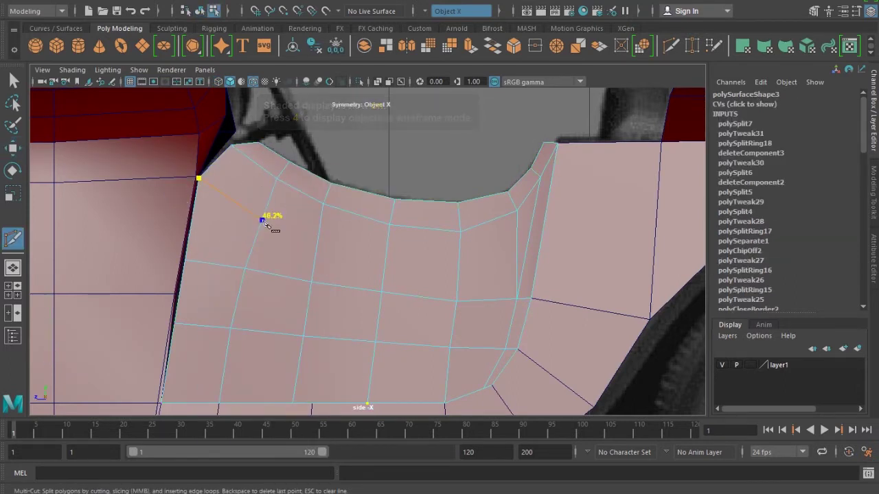
{"action": "key", "text": "4"}
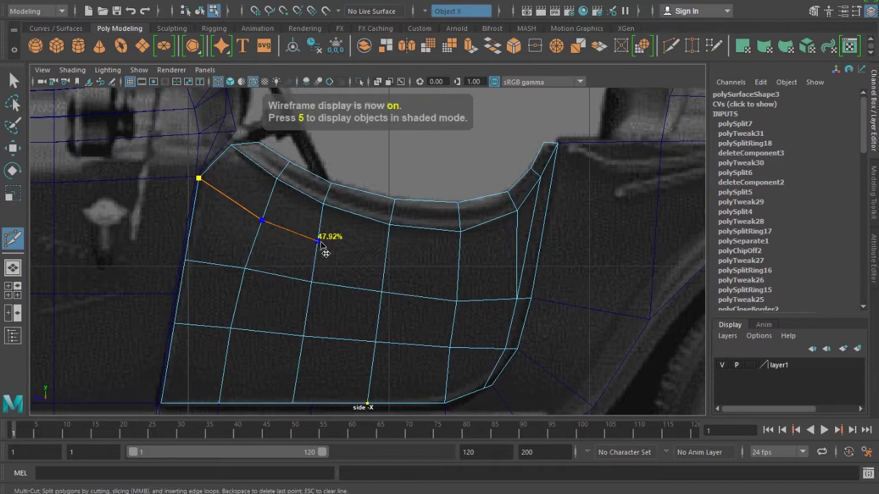
{"action": "left_click", "coordinate": [514, 249]}
{"action": "key", "text": "Return"}
{"action": "key", "text": "w"}
{"action": "left_click_drag", "start_coordinate": [519, 253], "coordinate": [499, 253]}
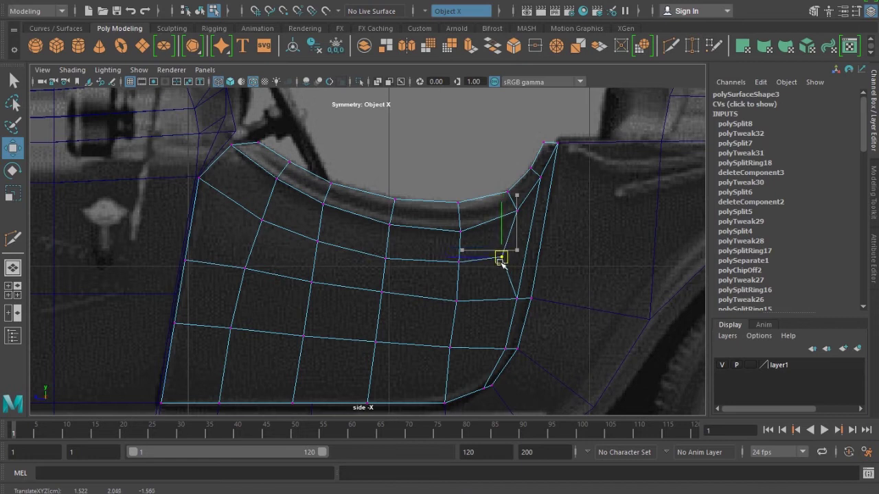
{"action": "scroll", "coordinate": [385, 284], "scroll_direction": "down", "scroll_amount": 2}
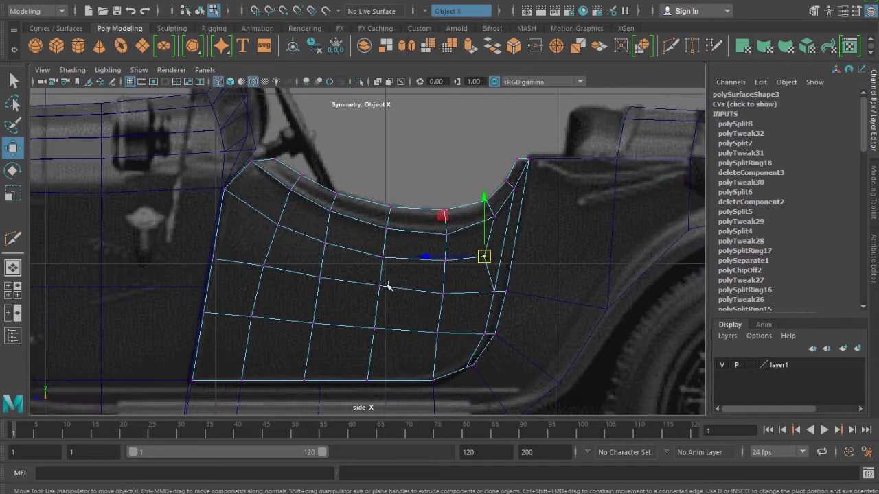
{"action": "key", "text": "5"}
{"action": "left_click", "coordinate": [412, 192]}
{"action": "key", "text": "f"}
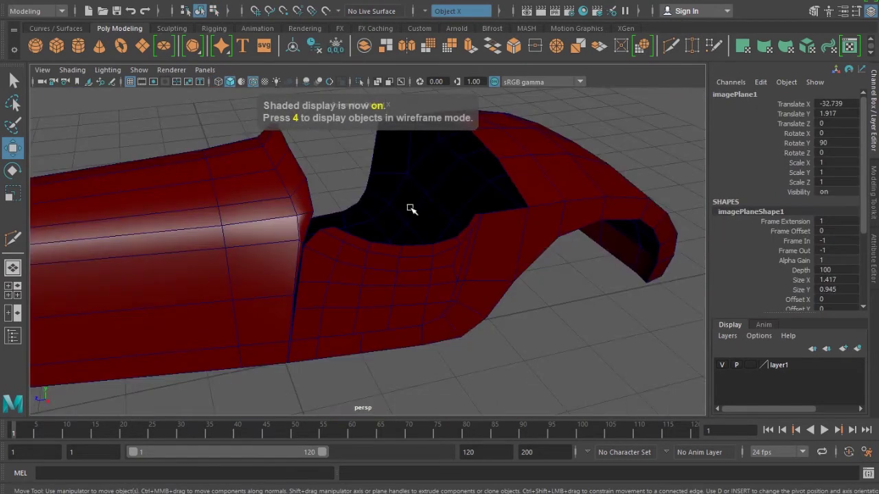
{"action": "left_click_drag", "start_coordinate": [437, 304], "coordinate": [388, 286], "text": "alt"}
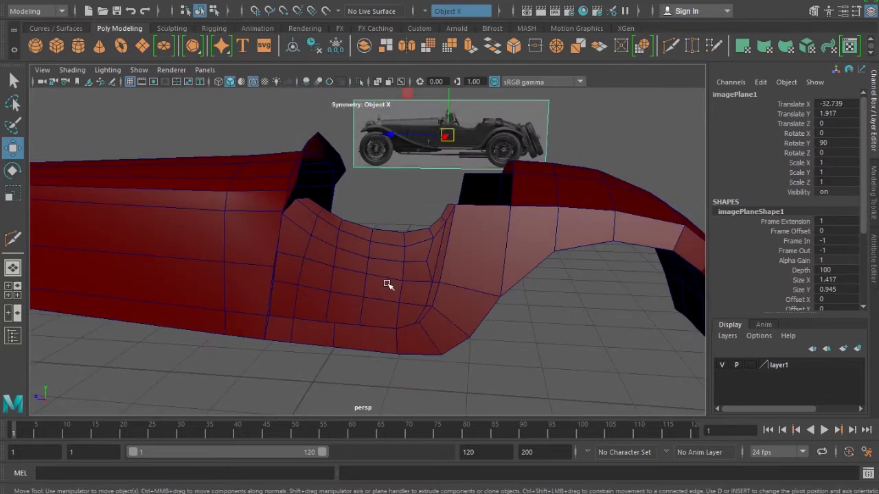
{"action": "key", "text": "space"}
{"action": "left_click_drag", "start_coordinate": [399, 281], "coordinate": [367, 295]}
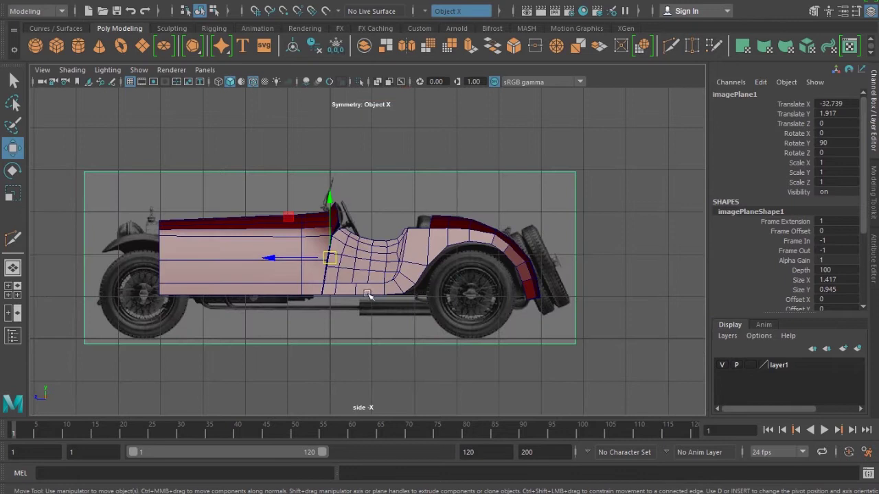
{"action": "scroll", "coordinate": [365, 297], "scroll_direction": "up", "scroll_amount": 2}
{"action": "scroll", "coordinate": [364, 297], "scroll_direction": "up", "scroll_amount": 2}
{"action": "key", "text": "4"}
{"action": "key", "text": "5"}
{"action": "key", "text": "space"}
{"action": "mouse_move", "coordinate": [364, 285]}
{"action": "left_mouse_down"}
{"action": "mouse_move", "coordinate": [392, 261]}
{"action": "mouse_move", "coordinate": [265, 312]}
{"action": "mouse_move", "coordinate": [514, 284]}
{"action": "mouse_move", "coordinate": [494, 262]}
{"action": "mouse_move", "coordinate": [304, 298]}
{"action": "mouse_move", "coordinate": [329, 277]}
{"action": "mouse_move", "coordinate": [418, 294]}
{"action": "mouse_move", "coordinate": [343, 300]}
{"action": "left_mouse_up"}
{"action": "left_click", "coordinate": [419, 294]}
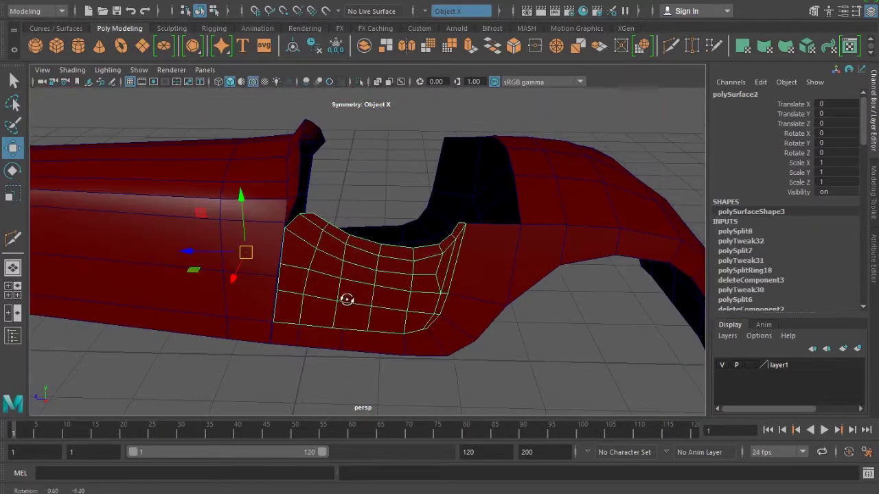
{"action": "scroll", "coordinate": [402, 329], "scroll_direction": "up", "scroll_amount": 3}
{"action": "scroll", "coordinate": [342, 273], "scroll_direction": "up", "scroll_amount": 2}
{"action": "right_click_drag", "start_coordinate": [319, 209], "coordinate": [280, 204], "text": "shift"}
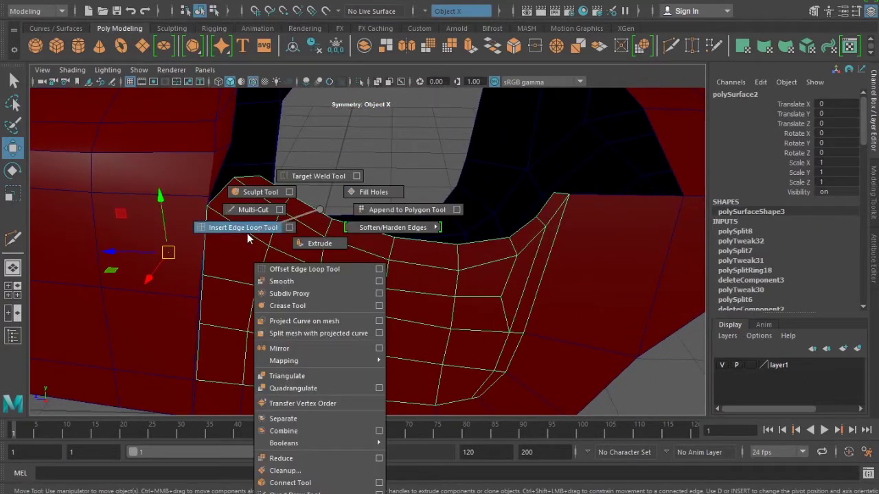
Insert an edge loop across the patch and one near the top rim, undoing a misplaced loop
{"action": "left_click", "coordinate": [283, 206]}
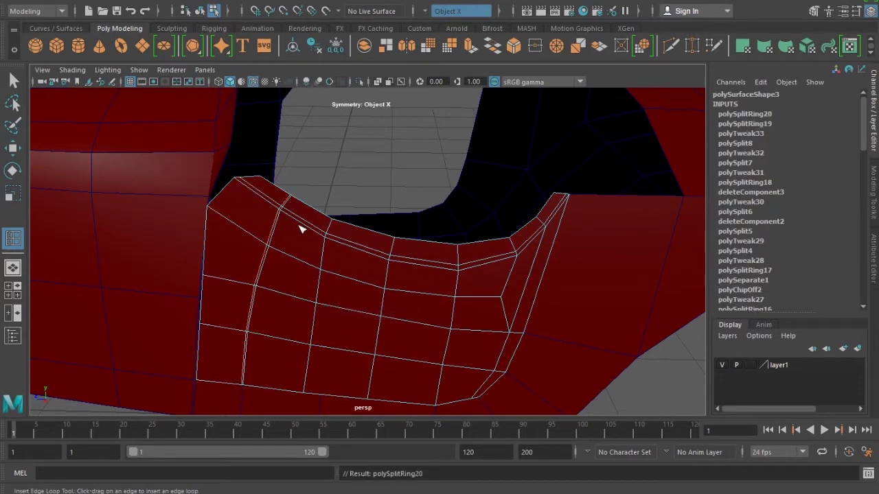
{"action": "scroll", "coordinate": [300, 226], "scroll_direction": "up", "scroll_amount": 3}
{"action": "scroll", "coordinate": [336, 255], "scroll_direction": "up", "scroll_amount": 2}
{"action": "left_click", "coordinate": [230, 162]}
{"action": "key", "text": "ctrl+z"}
{"action": "left_click", "coordinate": [302, 204]}
Check the patch in the side -X view, then add another support loop along the top rim
{"action": "key", "text": "space"}
{"action": "left_click_drag", "start_coordinate": [282, 242], "coordinate": [295, 255]}
{"action": "key", "text": "4"}
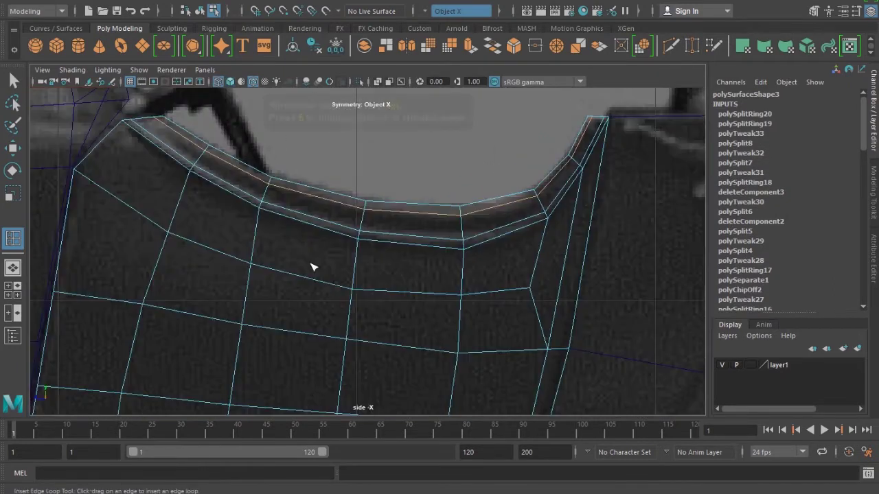
{"action": "key", "text": "5"}
{"action": "key", "text": "space"}
{"action": "mouse_move", "coordinate": [246, 212]}
{"action": "left_mouse_down"}
{"action": "mouse_move", "coordinate": [412, 300]}
{"action": "mouse_move", "coordinate": [310, 291]}
{"action": "left_mouse_up"}
{"action": "left_click", "coordinate": [302, 212]}
{"action": "key", "text": "w"}
{"action": "mouse_move", "coordinate": [280, 243]}
{"action": "left_mouse_down"}
{"action": "mouse_move", "coordinate": [291, 237]}
{"action": "mouse_move", "coordinate": [285, 236]}
{"action": "mouse_move", "coordinate": [320, 243]}
{"action": "left_mouse_up"}
Turn off wireframe-on-shaded and insert a tight support loop just under the top rim
{"action": "key", "text": "F8"}
{"action": "mouse_move", "coordinate": [269, 328]}
{"action": "left_mouse_down", "text": "alt"}
{"action": "mouse_move", "coordinate": [261, 334]}
{"action": "mouse_move", "coordinate": [394, 192]}
{"action": "mouse_move", "coordinate": [335, 296]}
{"action": "left_mouse_up", "text": "alt"}
{"action": "left_click", "coordinate": [394, 192]}
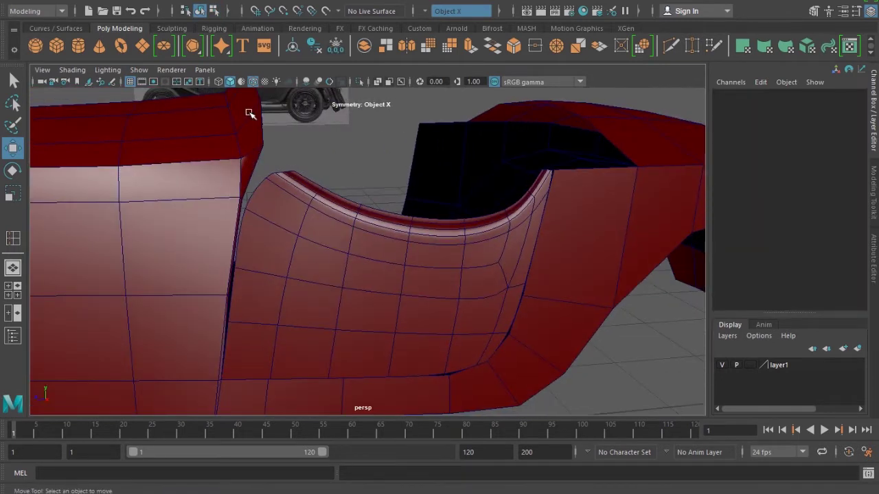
{"action": "left_click", "coordinate": [253, 86]}
{"action": "mouse_move", "coordinate": [295, 226]}
{"action": "left_mouse_down", "text": "alt"}
{"action": "mouse_move", "coordinate": [288, 251]}
{"action": "mouse_move", "coordinate": [341, 243]}
{"action": "mouse_move", "coordinate": [308, 236]}
{"action": "left_mouse_up", "text": "alt"}
{"action": "left_click", "coordinate": [341, 243]}
{"action": "right_click_drag", "start_coordinate": [309, 235], "coordinate": [210, 219], "text": "shift"}
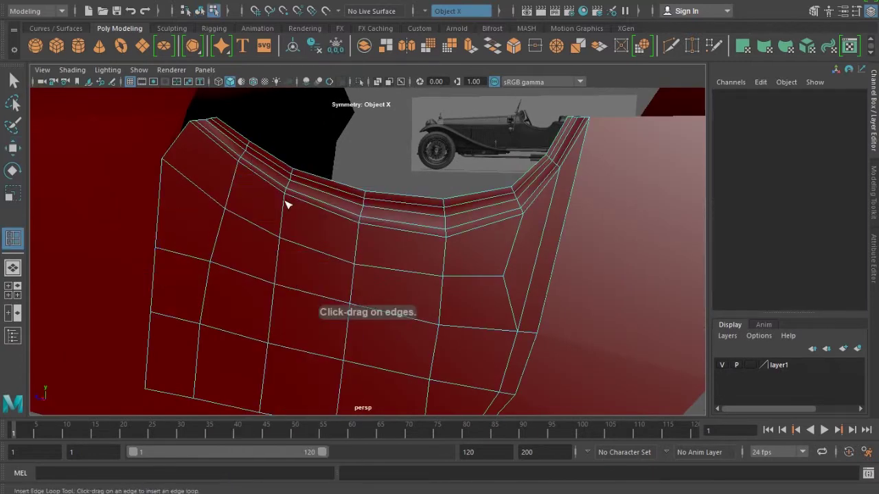
{"action": "left_click", "coordinate": [293, 199]}
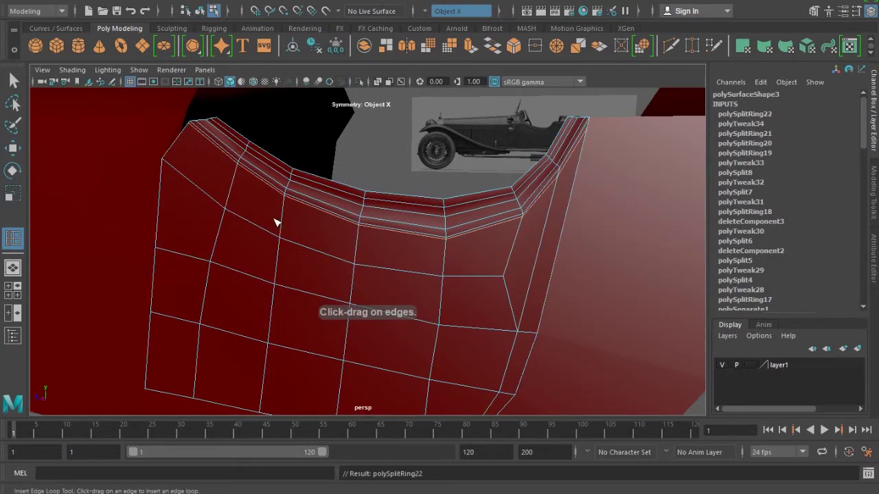
{"action": "key", "text": "w"}
Select the seat-side patch's faces and extrude them, undoing the accidental outward offset
{"action": "scroll", "coordinate": [271, 229], "scroll_direction": "down", "scroll_amount": 3}
{"action": "left_click", "coordinate": [359, 227]}
{"action": "mouse_move", "coordinate": [359, 227]}
{"action": "left_mouse_down", "text": "alt"}
{"action": "mouse_move", "coordinate": [400, 249]}
{"action": "mouse_move", "coordinate": [350, 239]}
{"action": "mouse_move", "coordinate": [398, 245]}
{"action": "mouse_move", "coordinate": [359, 245]}
{"action": "mouse_move", "coordinate": [398, 245]}
{"action": "mouse_move", "coordinate": [346, 269]}
{"action": "mouse_move", "coordinate": [339, 294]}
{"action": "left_mouse_up", "text": "alt"}
{"action": "left_click", "coordinate": [355, 269]}
{"action": "left_click", "coordinate": [259, 192]}
{"action": "left_click", "coordinate": [337, 255]}
{"action": "mouse_move", "coordinate": [337, 255]}
{"action": "left_mouse_down", "text": "alt"}
{"action": "mouse_move", "coordinate": [314, 255]}
{"action": "mouse_move", "coordinate": [538, 376]}
{"action": "mouse_move", "coordinate": [440, 369]}
{"action": "mouse_move", "coordinate": [400, 329]}
{"action": "mouse_move", "coordinate": [437, 371]}
{"action": "left_mouse_up", "text": "alt"}
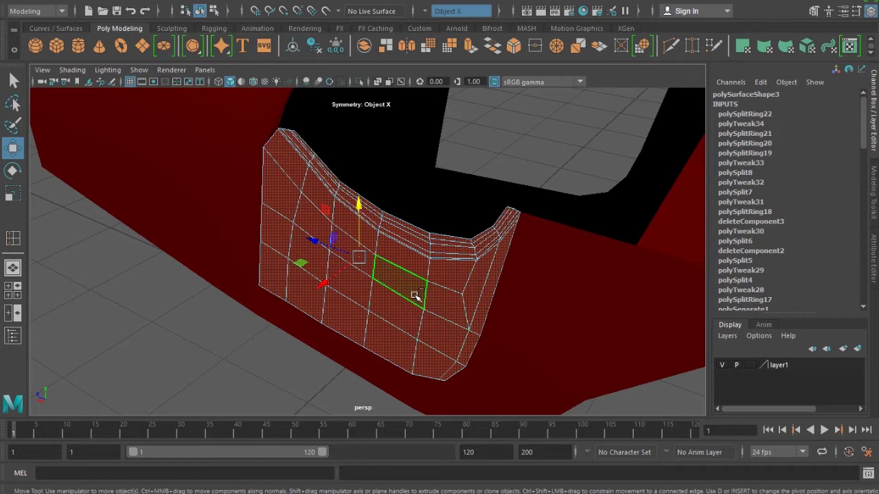
{"action": "key", "text": "ctrl+e"}
{"action": "mouse_move", "coordinate": [315, 337]}
{"action": "left_mouse_down"}
{"action": "mouse_move", "coordinate": [304, 337]}
{"action": "mouse_move", "coordinate": [308, 312]}
{"action": "mouse_move", "coordinate": [222, 339]}
{"action": "mouse_move", "coordinate": [288, 336]}
{"action": "mouse_move", "coordinate": [290, 310]}
{"action": "mouse_move", "coordinate": [439, 308]}
{"action": "mouse_move", "coordinate": [312, 289]}
{"action": "mouse_move", "coordinate": [304, 310]}
{"action": "mouse_move", "coordinate": [402, 346]}
{"action": "mouse_move", "coordinate": [378, 316]}
{"action": "mouse_move", "coordinate": [272, 352]}
{"action": "mouse_move", "coordinate": [310, 289]}
{"action": "mouse_move", "coordinate": [309, 300]}
{"action": "left_mouse_up"}
{"action": "key", "text": "ctrl+z"}
Select the whole patch and reverse its face normals via Mesh Display > Normals > Reverse
{"action": "key", "text": "w"}
{"action": "mouse_move", "coordinate": [491, 124]}
{"action": "left_mouse_down", "text": "alt"}
{"action": "mouse_move", "coordinate": [337, 236]}
{"action": "mouse_move", "coordinate": [363, 273]}
{"action": "mouse_move", "coordinate": [416, 291]}
{"action": "left_mouse_up", "text": "alt"}
{"action": "left_click", "coordinate": [363, 273]}
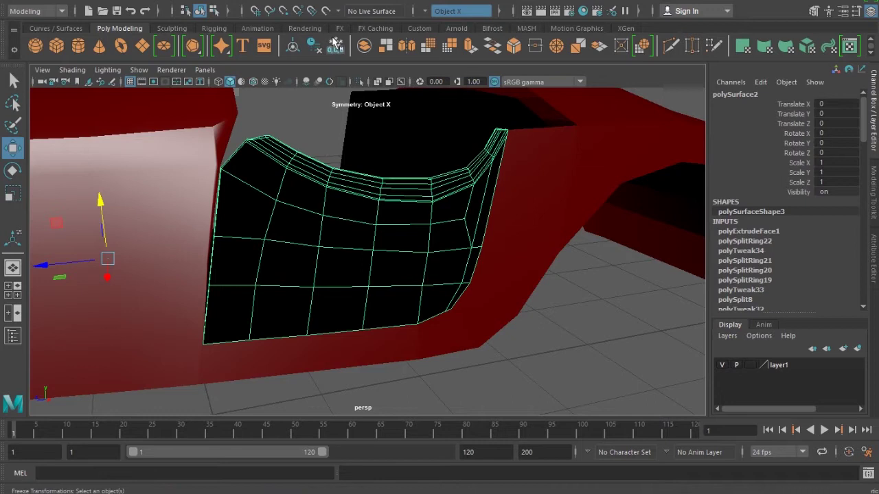
{"action": "left_click", "coordinate": [347, 3]}
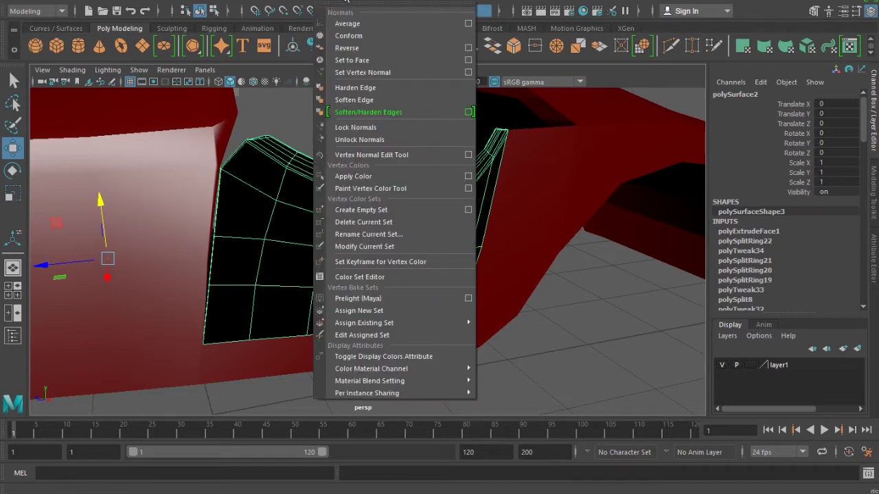
{"action": "left_click", "coordinate": [363, 49]}
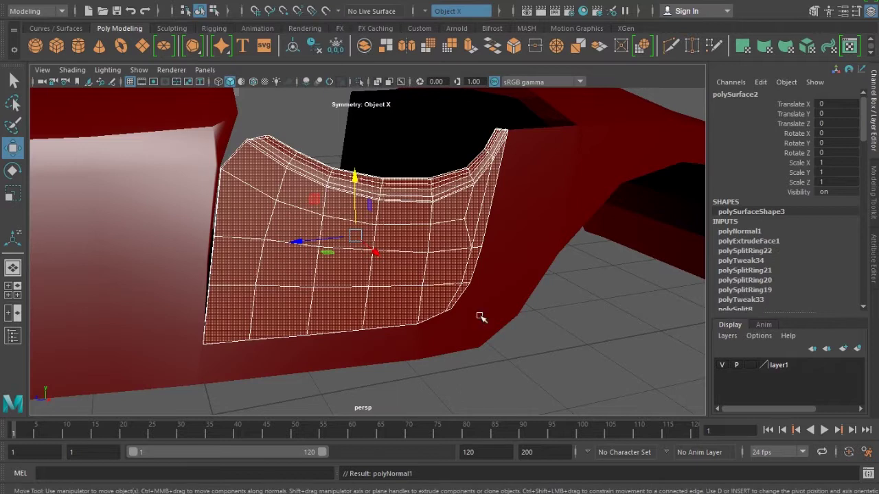
Check the patch's shading by toggling between smooth preview (3) and the cage view (1)
{"action": "left_click", "coordinate": [548, 351]}
{"action": "left_click_drag", "start_coordinate": [446, 293], "coordinate": [382, 265], "text": "alt"}
{"action": "left_click", "coordinate": [382, 265]}
{"action": "key", "text": "3"}
{"action": "left_click", "coordinate": [595, 405]}
{"action": "mouse_move", "coordinate": [345, 294]}
{"action": "left_mouse_down", "text": "alt"}
{"action": "mouse_move", "coordinate": [359, 257]}
{"action": "mouse_move", "coordinate": [346, 278]}
{"action": "mouse_move", "coordinate": [329, 273]}
{"action": "mouse_move", "coordinate": [328, 314]}
{"action": "mouse_move", "coordinate": [167, 286]}
{"action": "mouse_move", "coordinate": [295, 283]}
{"action": "mouse_move", "coordinate": [359, 263]}
{"action": "left_mouse_up", "text": "alt"}
{"action": "left_click", "coordinate": [357, 258]}
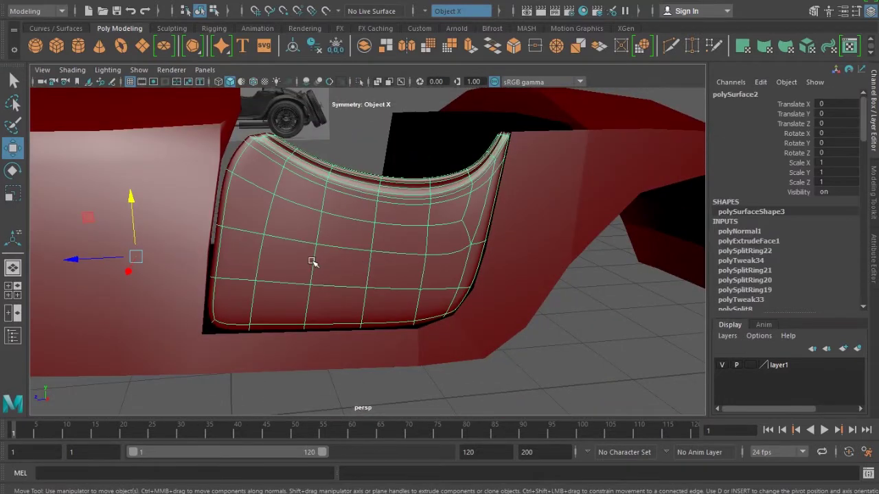
{"action": "key", "text": "1"}
Inspect the patch edge-on in smooth preview to check its thickness, then return to cage view
{"action": "mouse_move", "coordinate": [268, 266]}
{"action": "left_mouse_down", "text": "alt"}
{"action": "mouse_move", "coordinate": [299, 223]}
{"action": "mouse_move", "coordinate": [304, 235]}
{"action": "left_mouse_up", "text": "alt"}
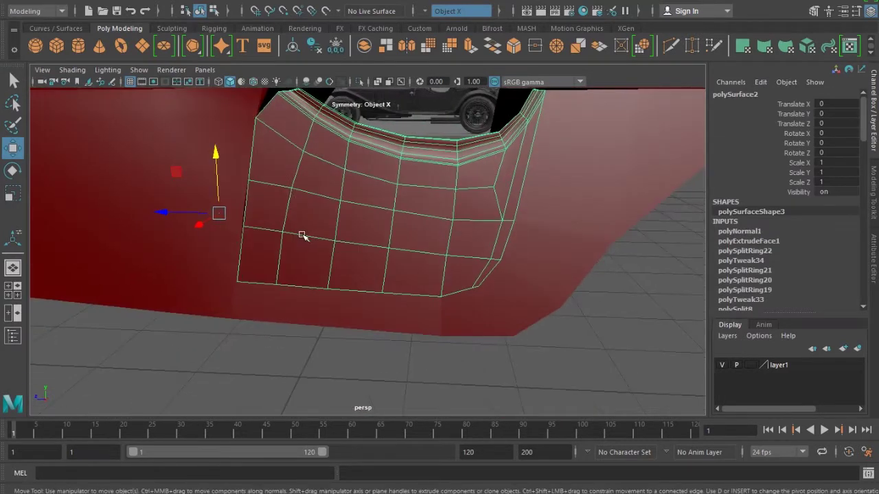
{"action": "key", "text": "3"}
{"action": "left_click", "coordinate": [444, 406]}
{"action": "mouse_move", "coordinate": [455, 337]}
{"action": "left_mouse_down", "text": "alt"}
{"action": "mouse_move", "coordinate": [471, 326]}
{"action": "mouse_move", "coordinate": [407, 232]}
{"action": "mouse_move", "coordinate": [344, 245]}
{"action": "mouse_move", "coordinate": [418, 334]}
{"action": "left_mouse_up", "text": "alt"}
{"action": "left_click", "coordinate": [407, 231]}
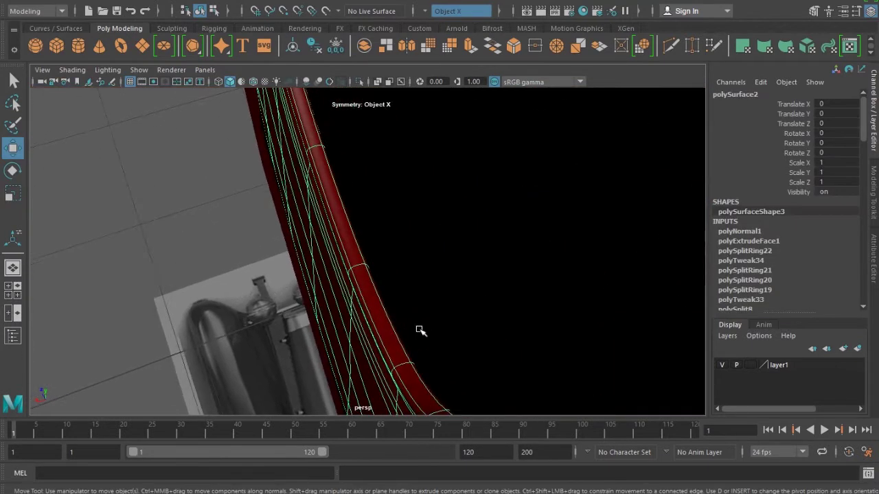
{"action": "middle_click_drag", "start_coordinate": [418, 333], "coordinate": [383, 337], "text": "alt"}
{"action": "left_click_drag", "start_coordinate": [383, 337], "coordinate": [363, 308], "text": "alt"}
{"action": "key", "text": "1"}
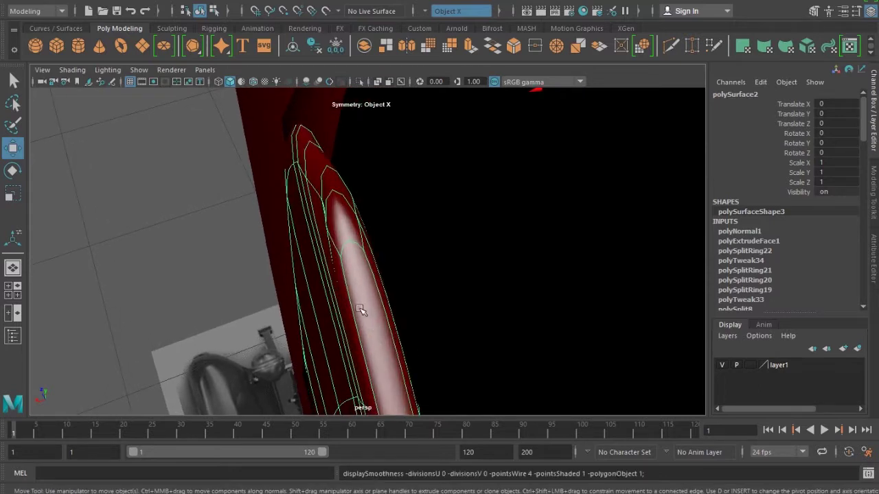
Insert a support edge loop along the patch's extruded thickness edge
{"action": "right_click", "coordinate": [335, 169], "text": "shift"}
{"action": "left_click", "coordinate": [254, 182]}
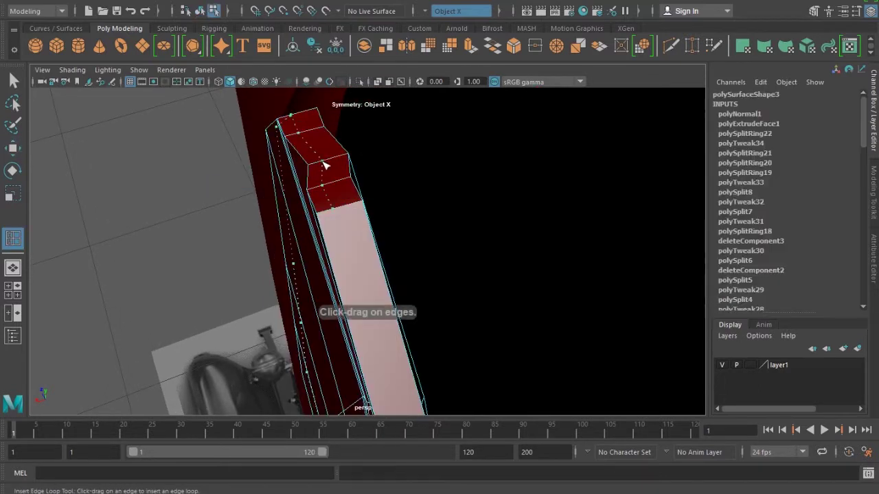
{"action": "left_click_drag", "start_coordinate": [319, 167], "coordinate": [337, 160]}
{"action": "key", "text": "w"}
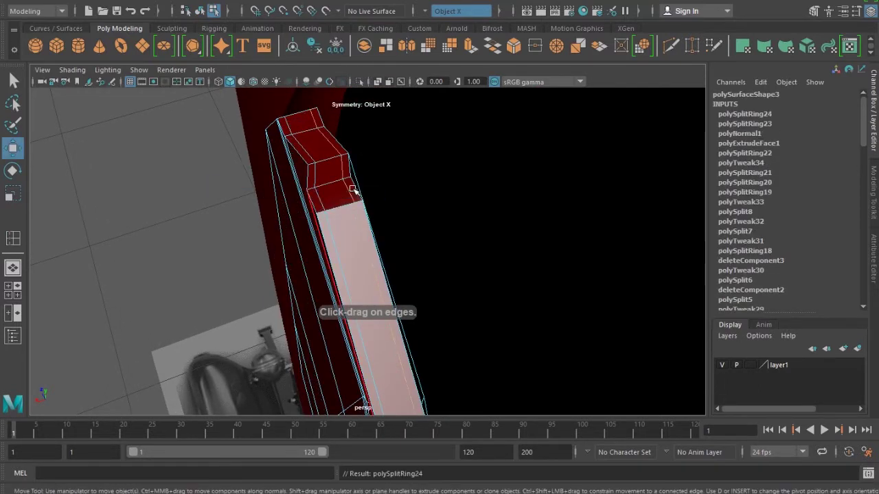
{"action": "key", "text": "F8"}
{"action": "scroll", "coordinate": [260, 267], "scroll_direction": "down", "scroll_amount": 2}
{"action": "key", "text": "f"}
{"action": "mouse_move", "coordinate": [277, 310]}
{"action": "left_mouse_down", "text": "alt"}
{"action": "mouse_move", "coordinate": [513, 153]}
{"action": "mouse_move", "coordinate": [465, 231]}
{"action": "mouse_move", "coordinate": [487, 207]}
{"action": "mouse_move", "coordinate": [386, 310]}
{"action": "mouse_move", "coordinate": [360, 116]}
{"action": "left_mouse_up", "text": "alt"}
{"action": "left_click", "coordinate": [514, 153]}
{"action": "left_click", "coordinate": [386, 310]}
Isolate the patch and select its outer border edge
{"action": "key", "text": "1"}
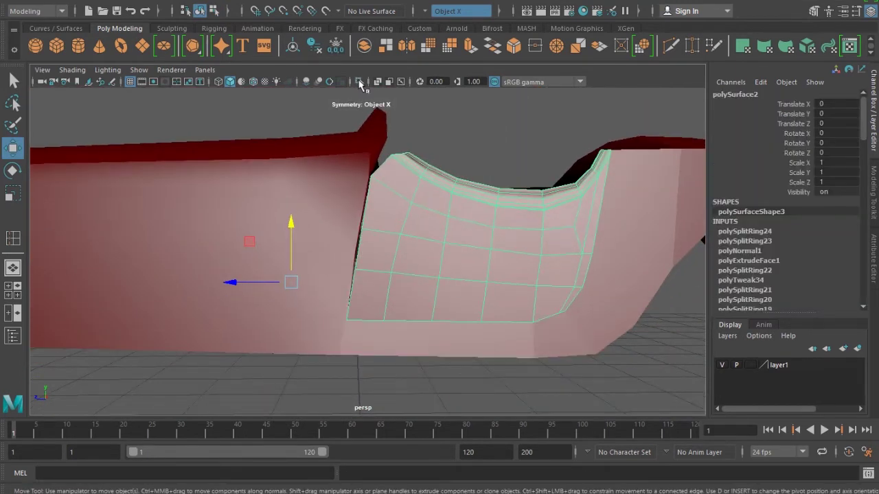
{"action": "left_click", "coordinate": [358, 82]}
{"action": "mouse_move", "coordinate": [418, 259]}
{"action": "left_mouse_down", "text": "alt"}
{"action": "mouse_move", "coordinate": [497, 396]}
{"action": "mouse_move", "coordinate": [514, 268]}
{"action": "left_mouse_up", "text": "alt"}
{"action": "middle_click_drag", "start_coordinate": [514, 269], "coordinate": [471, 244], "text": "alt"}
{"action": "mouse_move", "coordinate": [471, 244]}
{"action": "left_mouse_down", "text": "alt"}
{"action": "mouse_move", "coordinate": [471, 349]}
{"action": "mouse_move", "coordinate": [423, 353]}
{"action": "left_mouse_up", "text": "alt"}
{"action": "right_click_drag", "start_coordinate": [326, 269], "coordinate": [326, 265]}
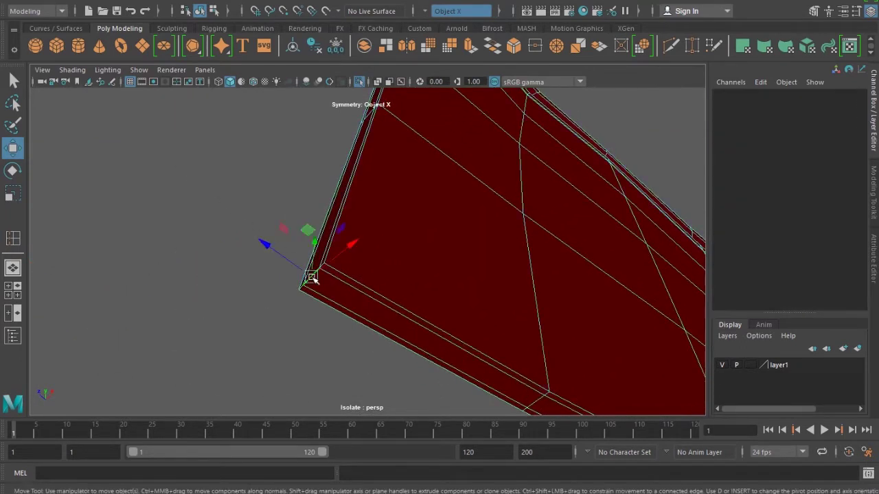
{"action": "left_click", "coordinate": [308, 302]}
Bevel the border edge with fraction 0.01 and 2 segments, then inspect the bevelled corner
{"action": "key", "text": "ctrl+b"}
{"action": "left_click_drag", "start_coordinate": [534, 269], "coordinate": [555, 267]}
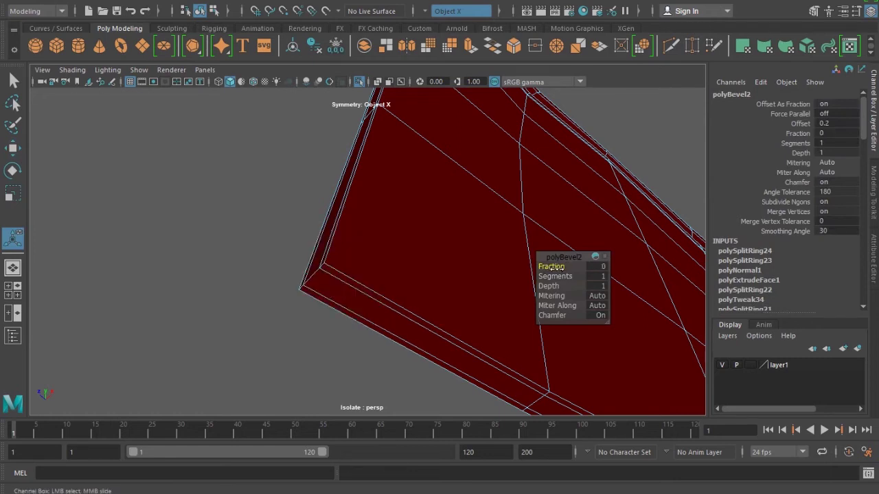
{"action": "left_click_drag", "start_coordinate": [561, 267], "coordinate": [558, 271]}
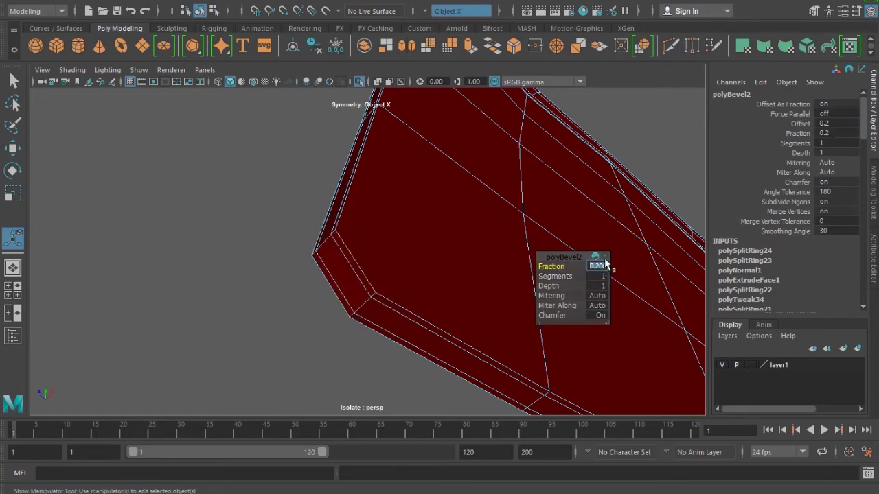
{"action": "type", "text": "0.01"}
{"action": "key", "text": "Return"}
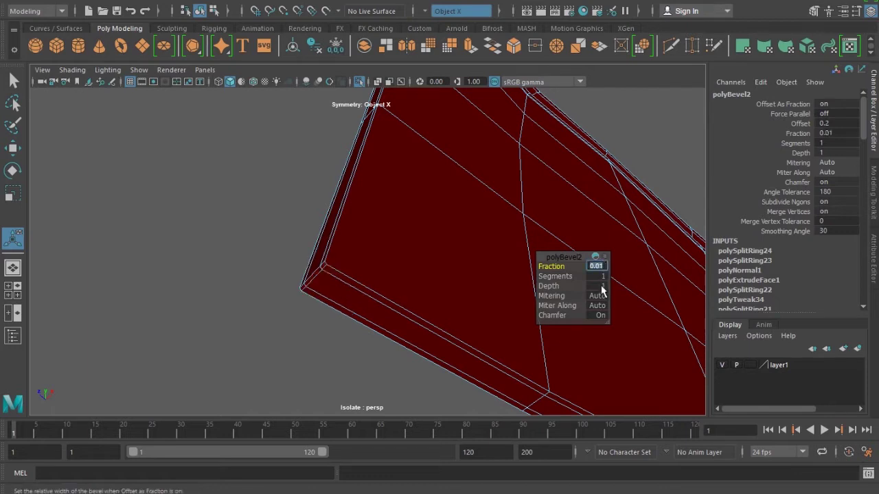
{"action": "left_click", "coordinate": [603, 278]}
{"action": "type", "text": "2"}
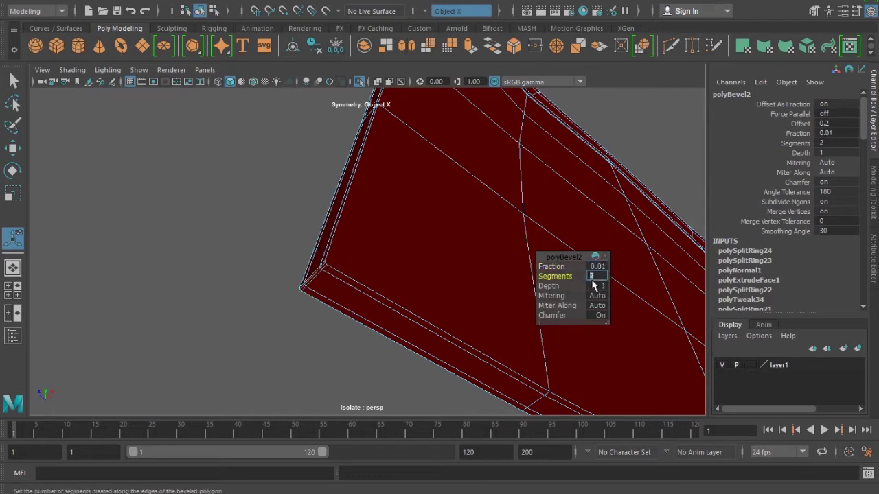
{"action": "left_click", "coordinate": [604, 267]}
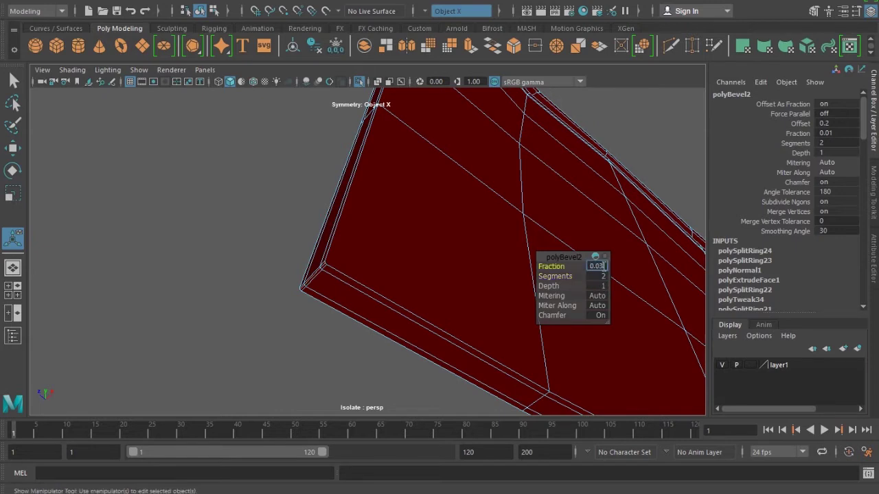
{"action": "key", "text": "q"}
{"action": "mouse_move", "coordinate": [398, 339]}
{"action": "left_mouse_down", "text": "alt"}
{"action": "mouse_move", "coordinate": [400, 314]}
{"action": "mouse_move", "coordinate": [428, 346]}
{"action": "mouse_move", "coordinate": [412, 333]}
{"action": "left_mouse_up", "text": "alt"}
{"action": "mouse_move", "coordinate": [350, 237]}
{"action": "left_mouse_down", "text": "alt"}
{"action": "mouse_move", "coordinate": [337, 232]}
{"action": "mouse_move", "coordinate": [388, 245]}
{"action": "mouse_move", "coordinate": [333, 329]}
{"action": "left_mouse_up", "text": "alt"}
{"action": "middle_click_drag", "start_coordinate": [334, 329], "coordinate": [381, 282], "text": "alt"}
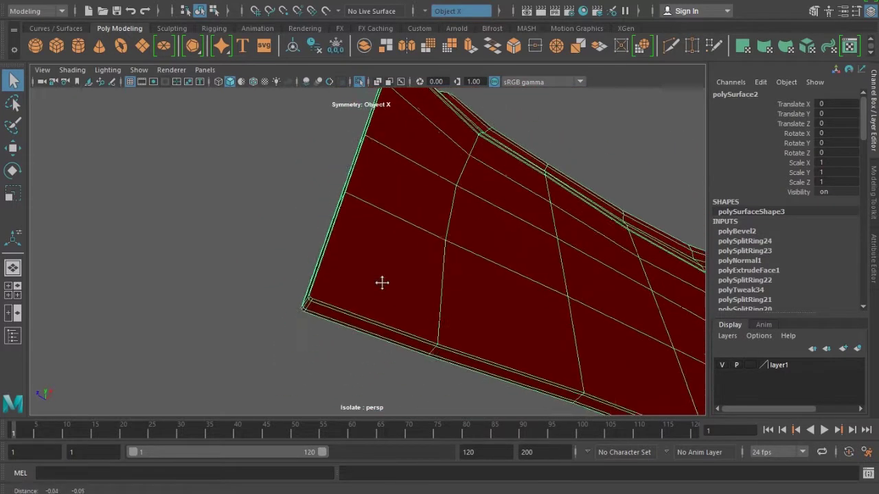
{"action": "left_click_drag", "start_coordinate": [382, 282], "coordinate": [433, 330], "text": "alt"}
Reselect the model in unsmoothed preview and frame a diagonal view of the bevelled corner
{"action": "left_click", "coordinate": [300, 337]}
{"action": "mouse_move", "coordinate": [300, 338]}
{"action": "left_mouse_down", "text": "alt"}
{"action": "mouse_move", "coordinate": [349, 364]}
{"action": "mouse_move", "coordinate": [391, 324]}
{"action": "mouse_move", "coordinate": [443, 298]}
{"action": "mouse_move", "coordinate": [210, 265]}
{"action": "mouse_move", "coordinate": [394, 277]}
{"action": "mouse_move", "coordinate": [363, 327]}
{"action": "mouse_move", "coordinate": [469, 303]}
{"action": "left_mouse_up", "text": "alt"}
{"action": "left_click", "coordinate": [378, 358]}
{"action": "key", "text": "1"}
{"action": "mouse_move", "coordinate": [470, 303]}
{"action": "middle_mouse_down", "text": "alt"}
{"action": "mouse_move", "coordinate": [339, 298]}
{"action": "mouse_move", "coordinate": [358, 317]}
{"action": "middle_mouse_up", "text": "alt"}
{"action": "mouse_move", "coordinate": [358, 317]}
{"action": "left_mouse_down", "text": "alt"}
{"action": "mouse_move", "coordinate": [334, 348]}
{"action": "mouse_move", "coordinate": [343, 309]}
{"action": "mouse_move", "coordinate": [354, 333]}
{"action": "left_mouse_up", "text": "alt"}
Multi-Cut two new edges across the panel face near the bevelled corner
{"action": "right_click_drag", "start_coordinate": [338, 254], "coordinate": [263, 208], "text": "shift"}
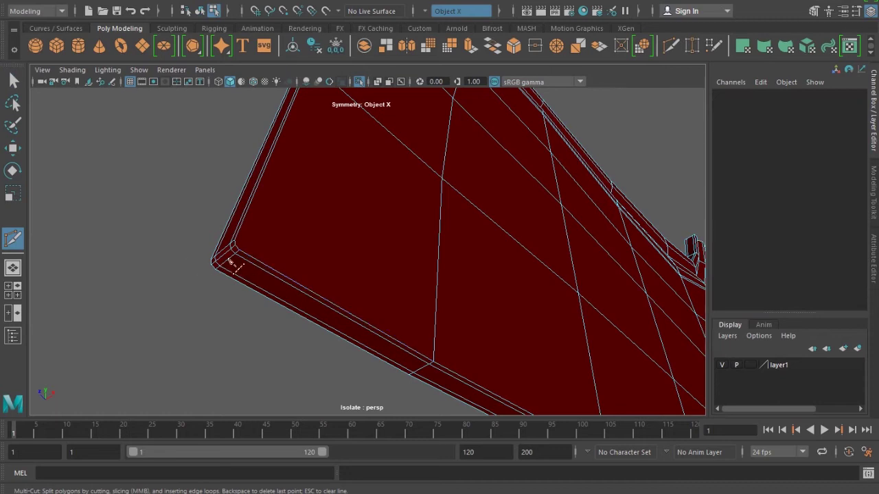
{"action": "middle_click_drag", "start_coordinate": [304, 229], "coordinate": [330, 204], "text": "alt"}
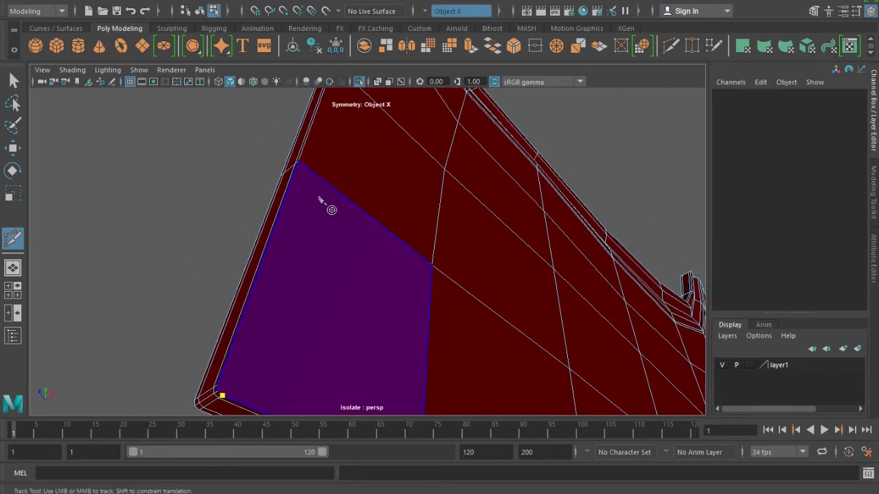
{"action": "left_click", "coordinate": [304, 167]}
{"action": "key", "text": "Return"}
{"action": "scroll", "coordinate": [304, 330], "scroll_direction": "up", "scroll_amount": 4}
{"action": "right_click_drag", "start_coordinate": [215, 330], "coordinate": [157, 335], "text": "alt"}
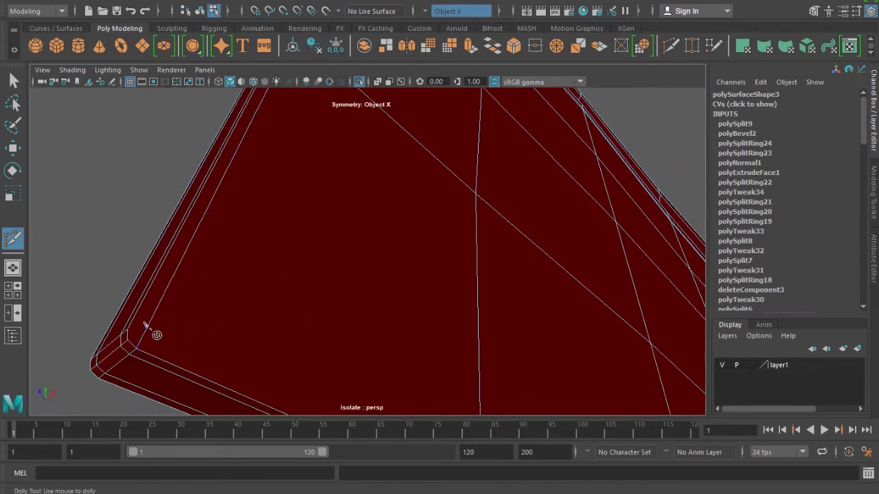
{"action": "left_click", "coordinate": [136, 314]}
{"action": "right_click_drag", "start_coordinate": [373, 366], "coordinate": [447, 367], "text": "alt"}
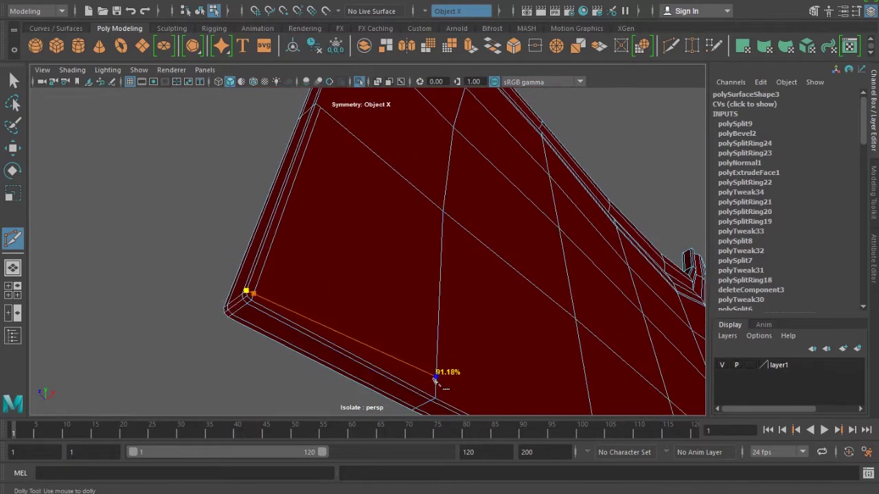
{"action": "left_click", "coordinate": [457, 378]}
{"action": "key", "text": "w"}
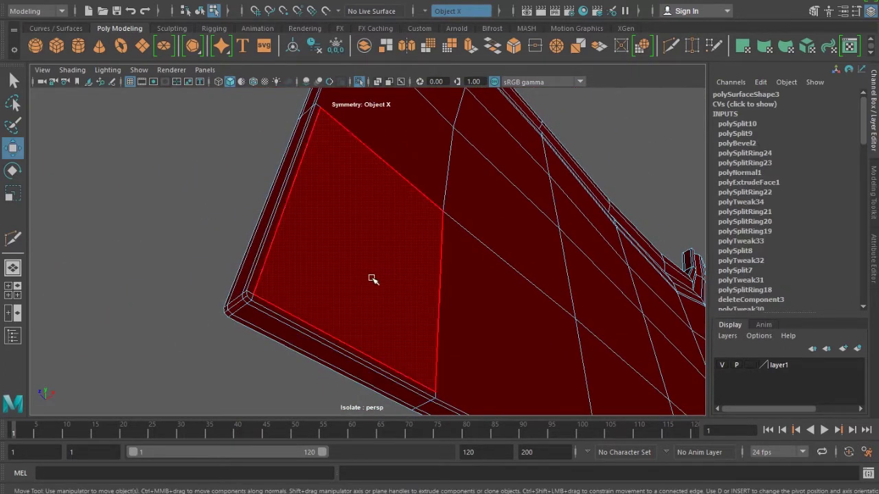
{"action": "mouse_move", "coordinate": [216, 348]}
{"action": "left_mouse_down", "text": "alt"}
{"action": "mouse_move", "coordinate": [367, 377]}
{"action": "mouse_move", "coordinate": [387, 309]}
{"action": "left_mouse_up", "text": "alt"}
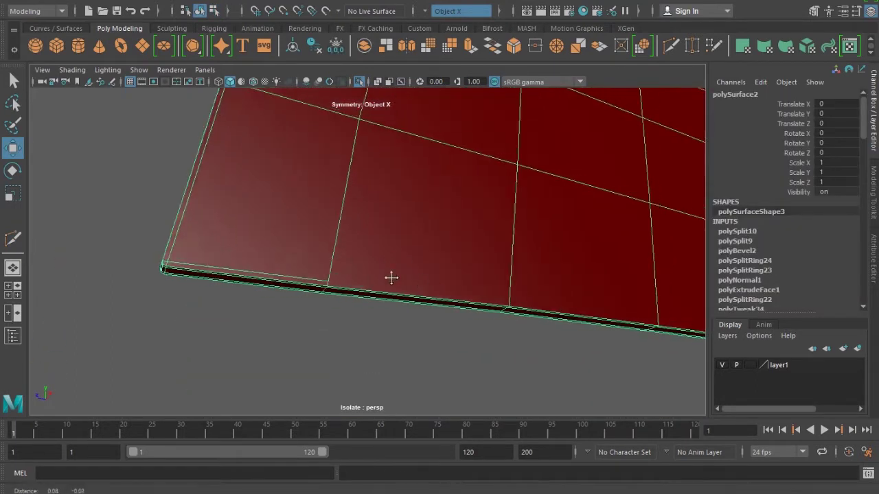
{"action": "left_click", "coordinate": [72, 70]}
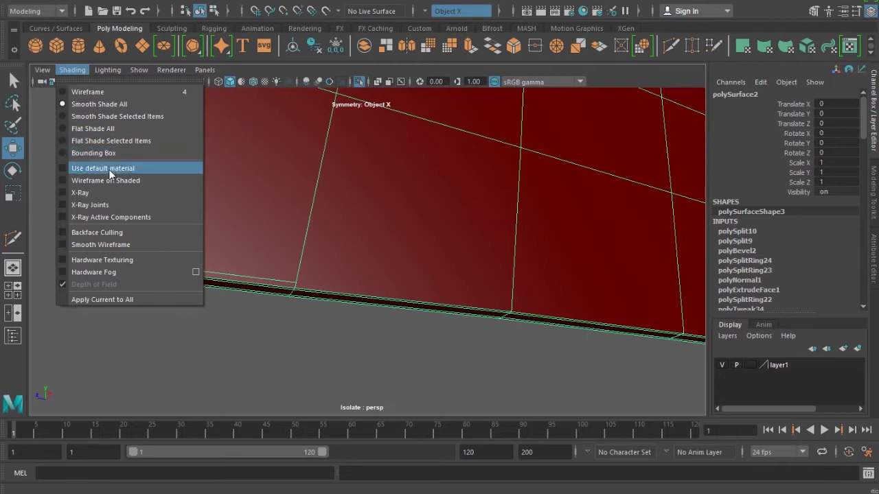
Show the body in the grey default material and cut a support edge along the rim to its corner
{"action": "left_click", "coordinate": [103, 166]}
{"action": "mouse_move", "coordinate": [359, 256]}
{"action": "left_mouse_down", "text": "alt"}
{"action": "mouse_move", "coordinate": [324, 262]}
{"action": "mouse_move", "coordinate": [329, 233]}
{"action": "left_mouse_up", "text": "alt"}
{"action": "right_click_drag", "start_coordinate": [329, 227], "coordinate": [289, 196], "text": "shift"}
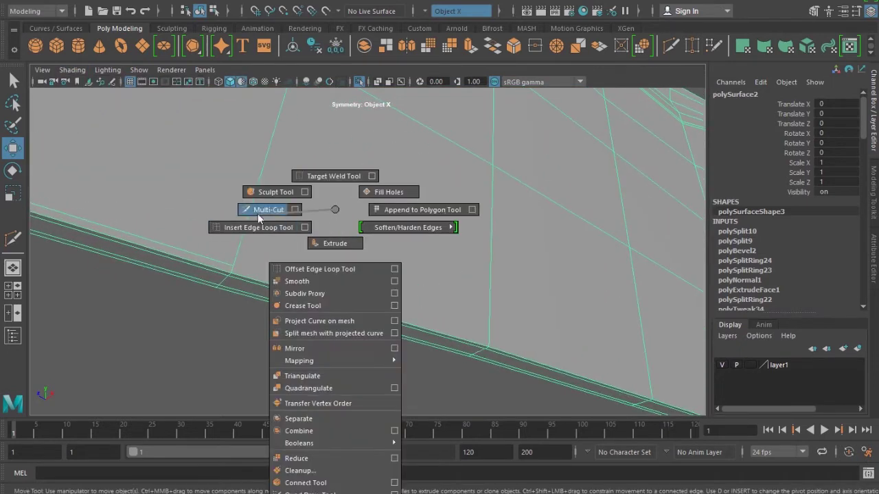
{"action": "left_click", "coordinate": [225, 279]}
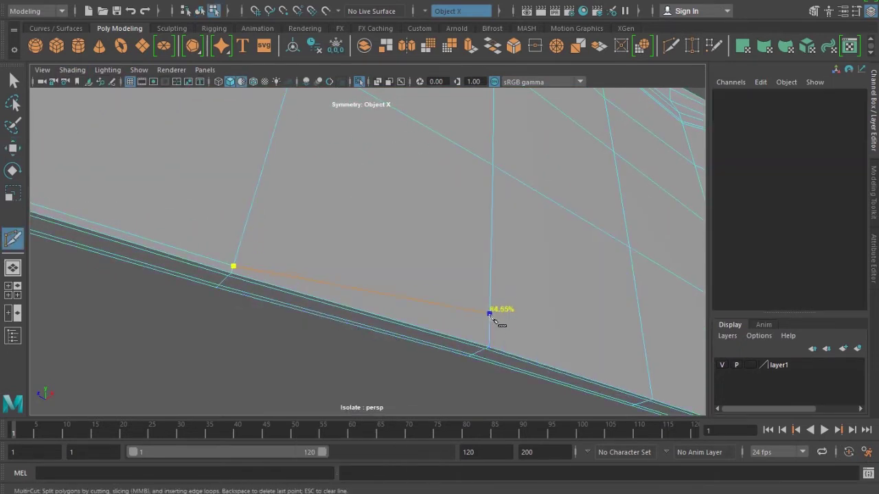
{"action": "left_click", "coordinate": [488, 343]}
{"action": "middle_click_drag", "start_coordinate": [488, 344], "coordinate": [296, 242], "text": "alt"}
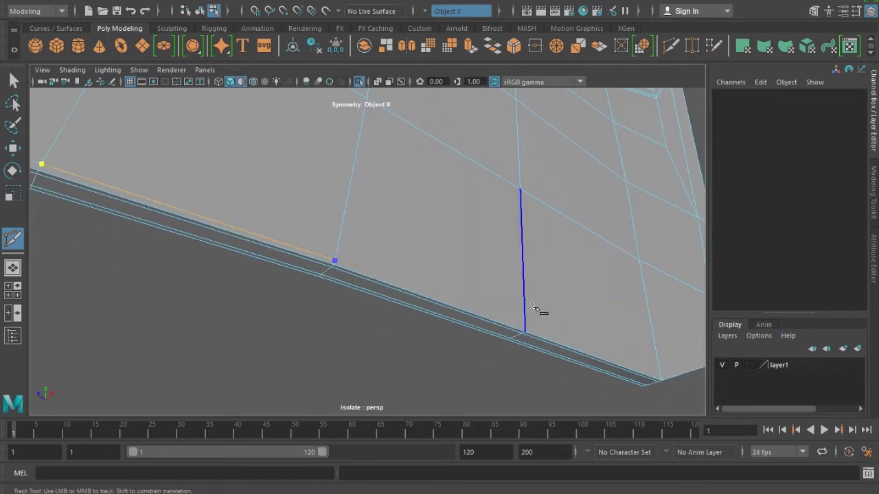
{"action": "right_click_drag", "start_coordinate": [528, 329], "coordinate": [323, 245], "text": "alt"}
{"action": "left_click_drag", "start_coordinate": [323, 245], "coordinate": [441, 304], "text": "alt"}
{"action": "right_click_drag", "start_coordinate": [442, 305], "coordinate": [328, 313], "text": "alt"}
{"action": "middle_click_drag", "start_coordinate": [328, 312], "coordinate": [431, 307], "text": "alt"}
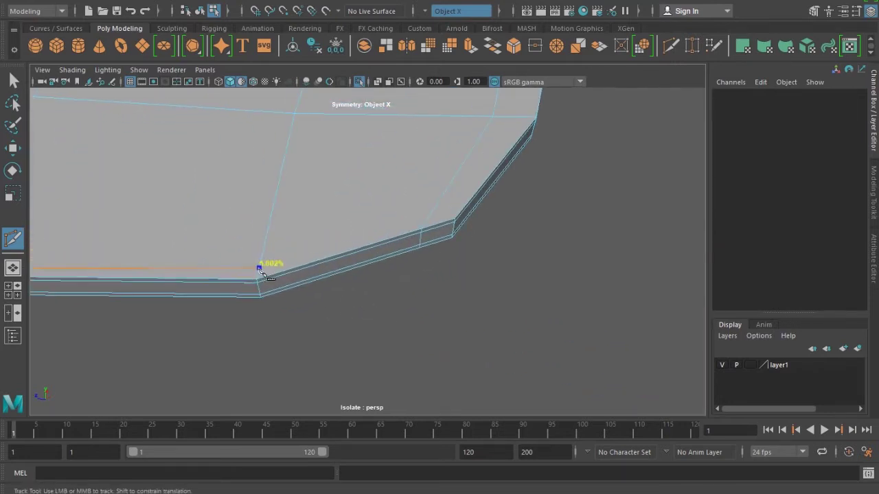
{"action": "left_click", "coordinate": [259, 275]}
{"action": "key", "text": "Return"}
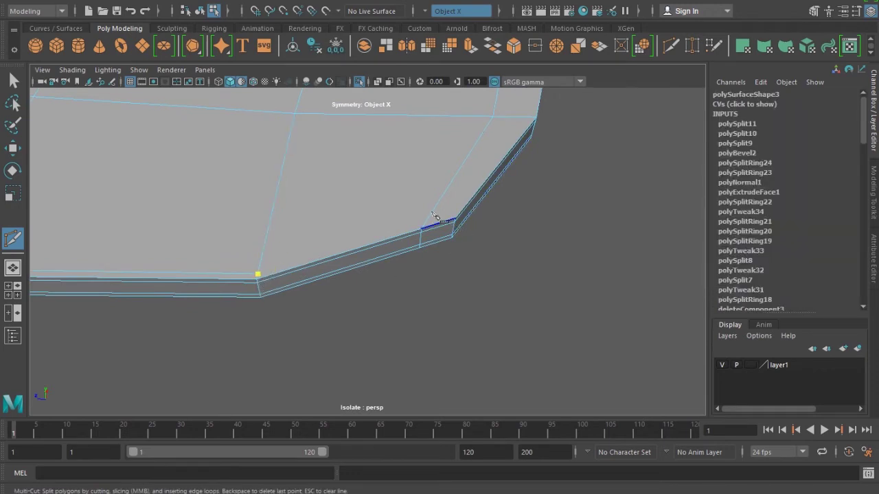
Cut another support edge along the angled rim edge
{"action": "left_click", "coordinate": [426, 223]}
{"action": "middle_click_drag", "start_coordinate": [480, 237], "coordinate": [431, 257], "text": "alt"}
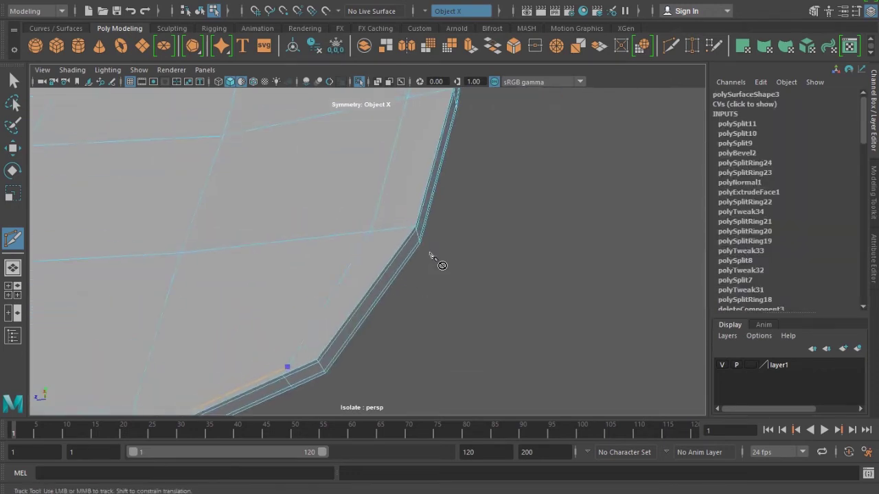
{"action": "key", "text": "Return"}
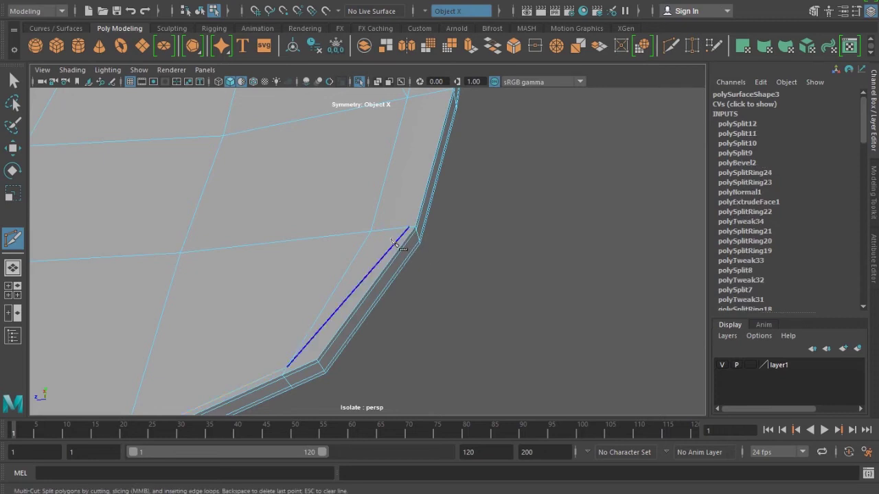
{"action": "middle_click_drag", "start_coordinate": [422, 240], "coordinate": [420, 255], "text": "alt"}
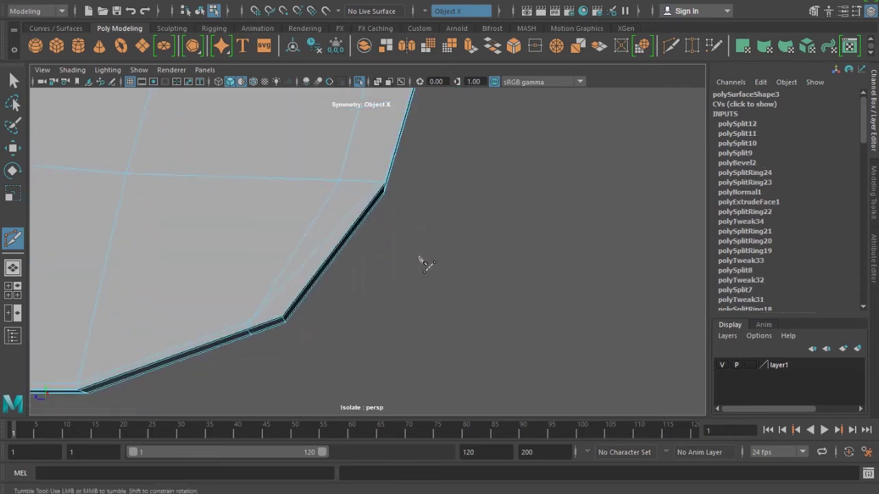
{"action": "key", "text": "w"}
Reselect the body and start a new Multi-Cut on the panel's top edge
{"action": "left_click", "coordinate": [366, 186]}
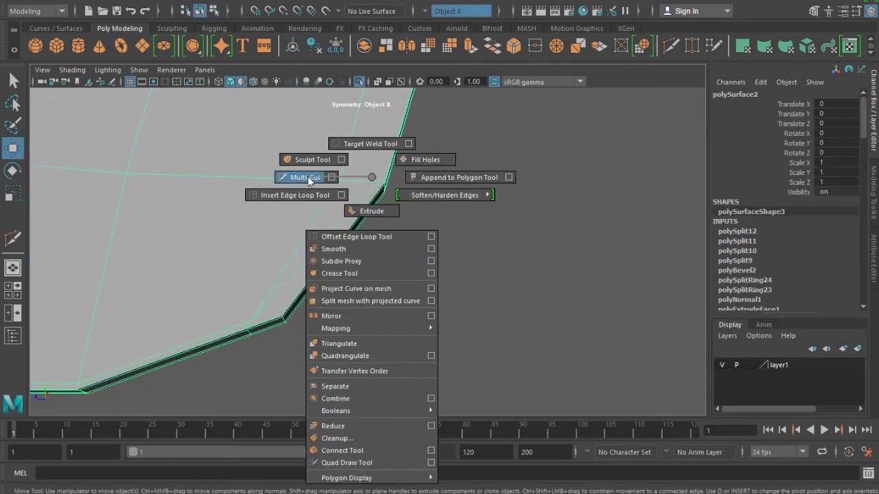
{"action": "right_click_drag", "start_coordinate": [366, 187], "coordinate": [295, 179], "text": "shift"}
{"action": "middle_click_drag", "start_coordinate": [420, 198], "coordinate": [411, 363], "text": "alt"}
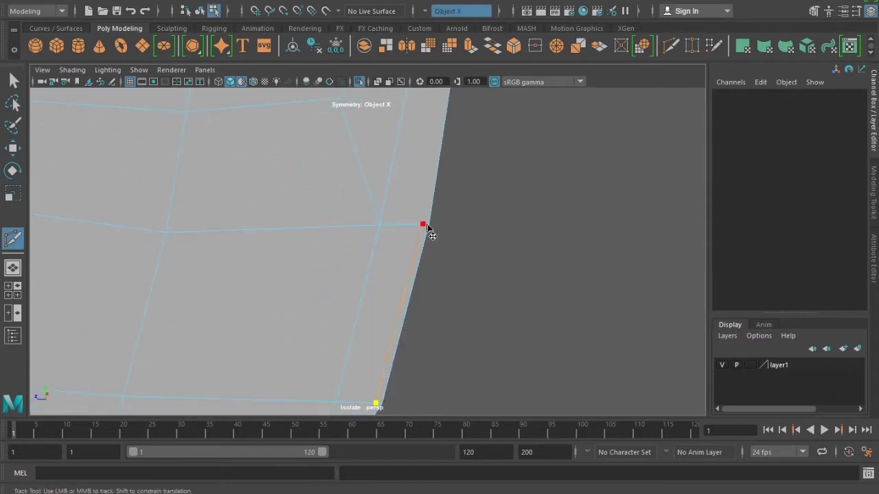
{"action": "middle_click_drag", "start_coordinate": [427, 229], "coordinate": [456, 282], "text": "alt"}
{"action": "mouse_move", "coordinate": [409, 252]}
{"action": "left_mouse_down", "text": "alt"}
{"action": "mouse_move", "coordinate": [406, 294]}
{"action": "mouse_move", "coordinate": [464, 269]}
{"action": "mouse_move", "coordinate": [414, 281]}
{"action": "mouse_move", "coordinate": [473, 301]}
{"action": "mouse_move", "coordinate": [439, 290]}
{"action": "mouse_move", "coordinate": [435, 310]}
{"action": "left_mouse_up", "text": "alt"}
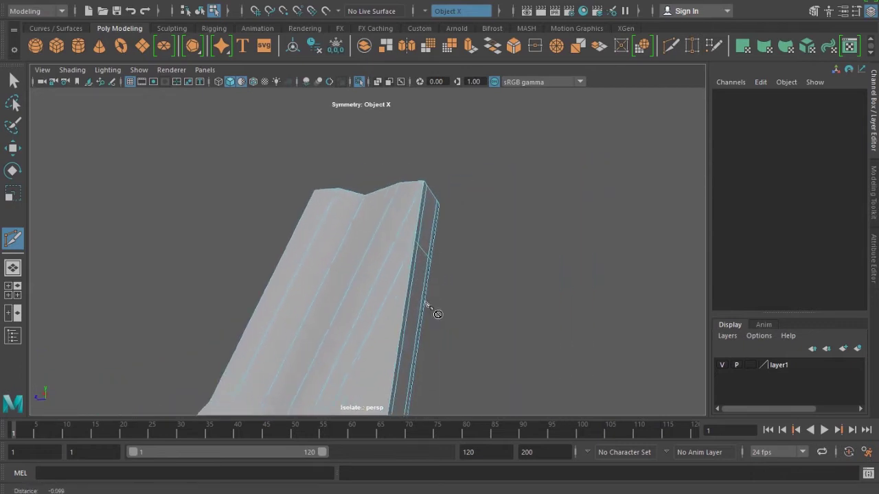
{"action": "right_click_drag", "start_coordinate": [435, 310], "coordinate": [419, 261], "text": "alt"}
{"action": "left_click", "coordinate": [420, 194]}
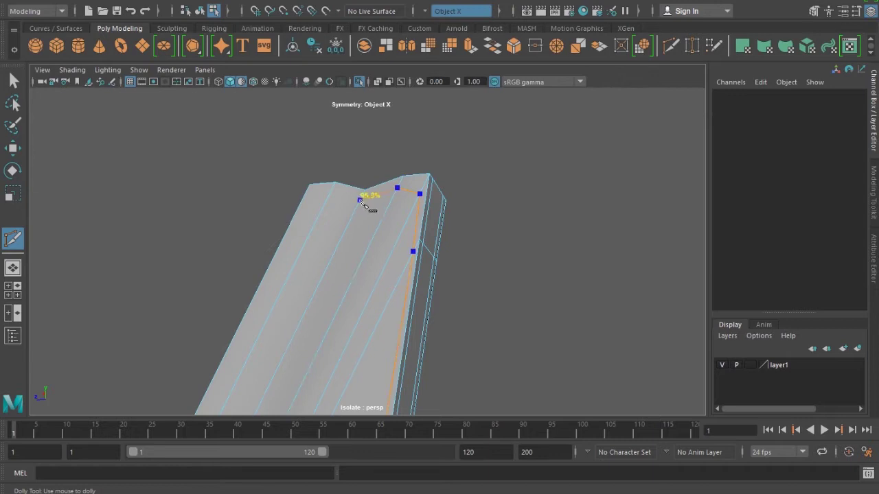
Commit the top-edge cut and zoom in on the wing corner
{"action": "key", "text": "Return"}
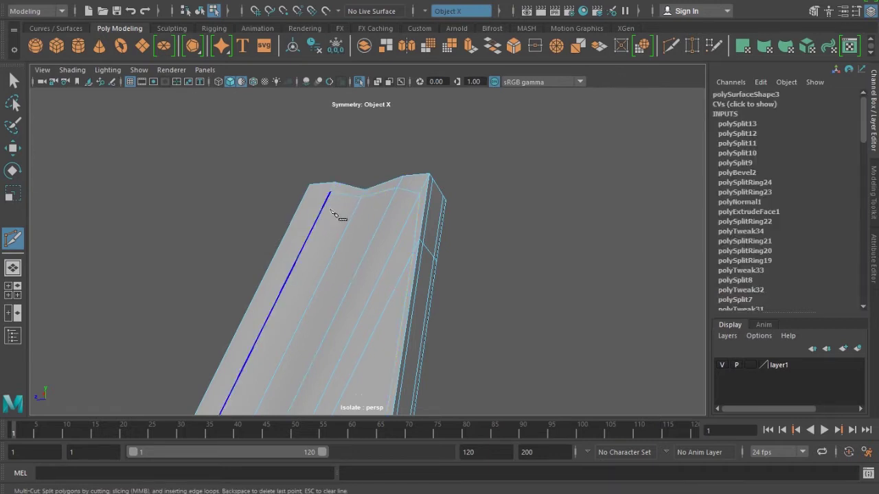
{"action": "right_click_drag", "start_coordinate": [325, 222], "coordinate": [285, 252], "text": "alt"}
{"action": "left_click_drag", "start_coordinate": [284, 252], "coordinate": [357, 296], "text": "alt"}
{"action": "mouse_move", "coordinate": [350, 292]}
{"action": "right_mouse_down", "text": "alt"}
{"action": "mouse_move", "coordinate": [357, 298]}
{"action": "mouse_move", "coordinate": [305, 293]}
{"action": "mouse_move", "coordinate": [339, 261]}
{"action": "right_mouse_up", "text": "alt"}
{"action": "mouse_move", "coordinate": [340, 261]}
{"action": "middle_mouse_down", "text": "alt"}
{"action": "mouse_move", "coordinate": [280, 280]}
{"action": "mouse_move", "coordinate": [402, 288]}
{"action": "mouse_move", "coordinate": [422, 279]}
{"action": "mouse_move", "coordinate": [434, 286]}
{"action": "middle_mouse_up", "text": "alt"}
{"action": "mouse_move", "coordinate": [359, 261]}
{"action": "middle_mouse_down", "text": "alt"}
{"action": "mouse_move", "coordinate": [516, 334]}
{"action": "mouse_move", "coordinate": [506, 320]}
{"action": "middle_mouse_up", "text": "alt"}
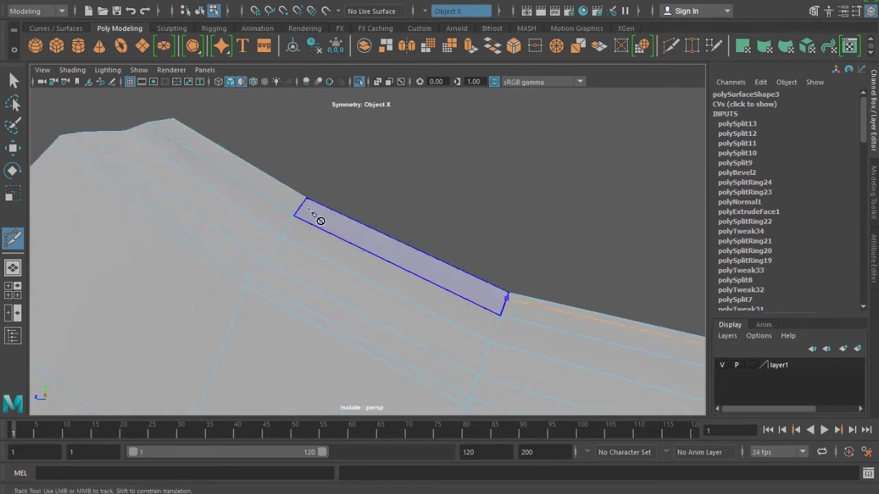
{"action": "mouse_move", "coordinate": [291, 217]}
{"action": "right_mouse_down", "text": "alt"}
{"action": "mouse_move", "coordinate": [382, 265]}
{"action": "mouse_move", "coordinate": [347, 197]}
{"action": "right_mouse_up", "text": "alt"}
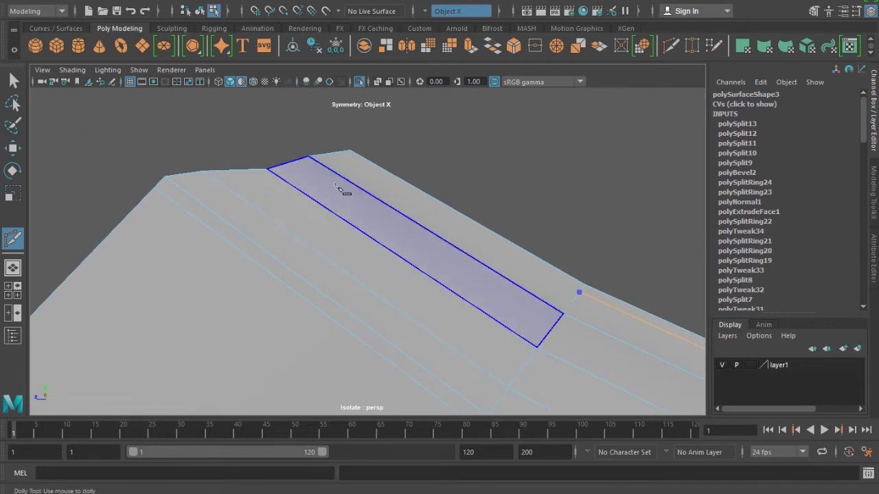
Add another support cut near the panel's upper corner
{"action": "key", "text": "Return"}
{"action": "left_click", "coordinate": [207, 173]}
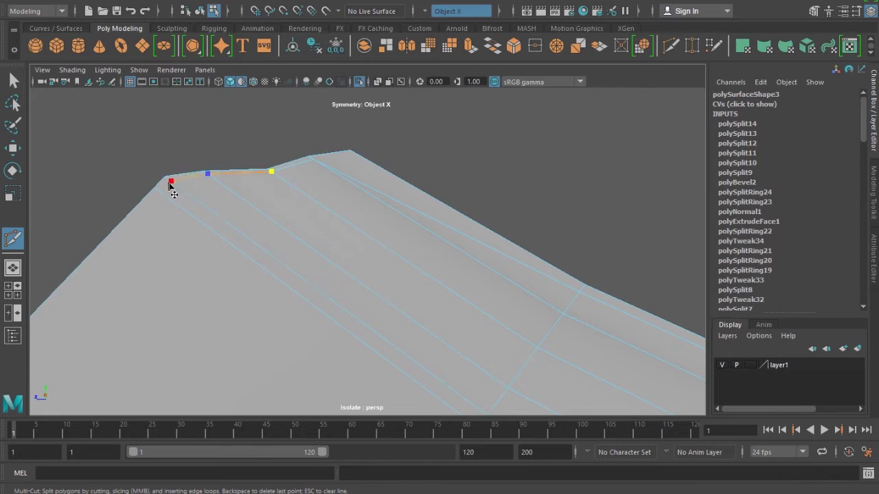
{"action": "middle_click_drag", "start_coordinate": [162, 195], "coordinate": [306, 222], "text": "alt"}
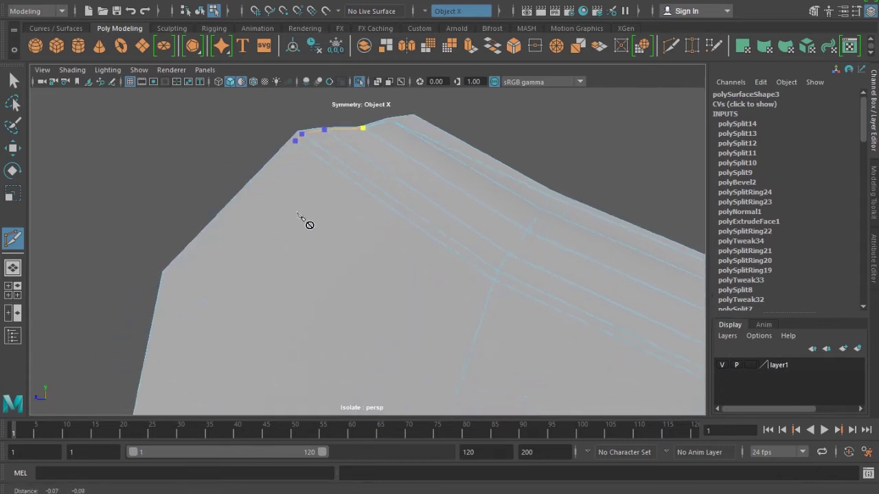
{"action": "right_click_drag", "start_coordinate": [306, 222], "coordinate": [267, 249], "text": "alt"}
{"action": "middle_click_drag", "start_coordinate": [267, 249], "coordinate": [266, 232], "text": "alt"}
{"action": "mouse_move", "coordinate": [281, 269]}
{"action": "middle_mouse_down", "text": "alt"}
{"action": "mouse_move", "coordinate": [330, 265]}
{"action": "mouse_move", "coordinate": [274, 239]}
{"action": "middle_mouse_up", "text": "alt"}
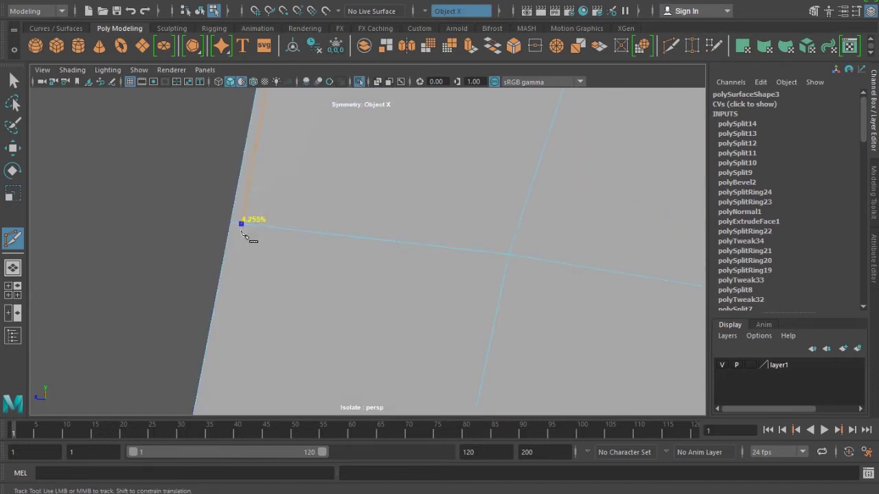
{"action": "right_click_drag", "start_coordinate": [336, 324], "coordinate": [300, 310], "text": "alt"}
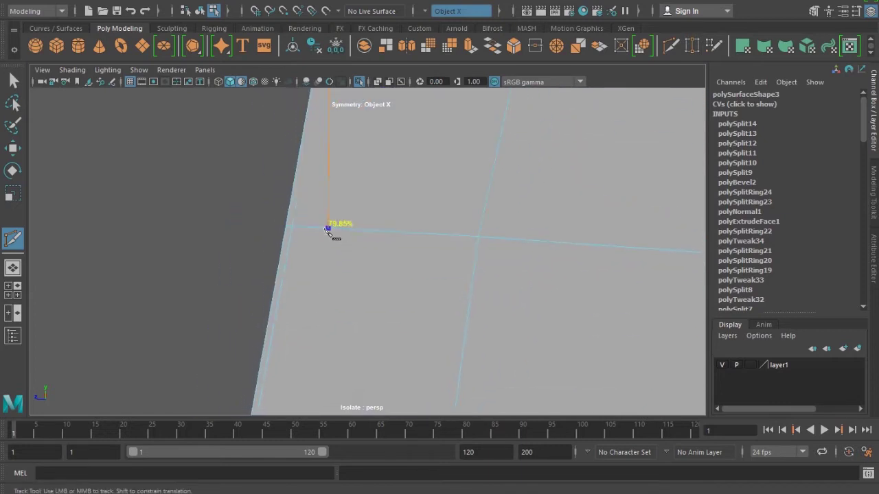
{"action": "middle_click_drag", "start_coordinate": [389, 251], "coordinate": [411, 332], "text": "alt"}
{"action": "right_click_drag", "start_coordinate": [412, 332], "coordinate": [377, 382], "text": "alt"}
{"action": "mouse_move", "coordinate": [377, 382]}
{"action": "middle_mouse_down", "text": "alt"}
{"action": "mouse_move", "coordinate": [416, 332]}
{"action": "mouse_move", "coordinate": [369, 334]}
{"action": "middle_mouse_up", "text": "alt"}
{"action": "mouse_move", "coordinate": [369, 334]}
{"action": "right_mouse_down", "text": "alt"}
{"action": "mouse_move", "coordinate": [411, 261]}
{"action": "mouse_move", "coordinate": [264, 211]}
{"action": "mouse_move", "coordinate": [359, 263]}
{"action": "mouse_move", "coordinate": [350, 224]}
{"action": "mouse_move", "coordinate": [378, 261]}
{"action": "right_mouse_up", "text": "alt"}
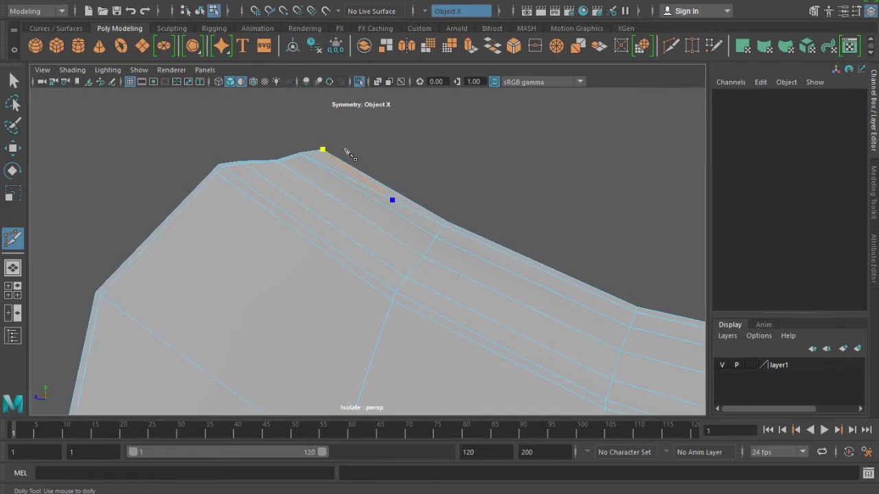
{"action": "key", "text": "w"}
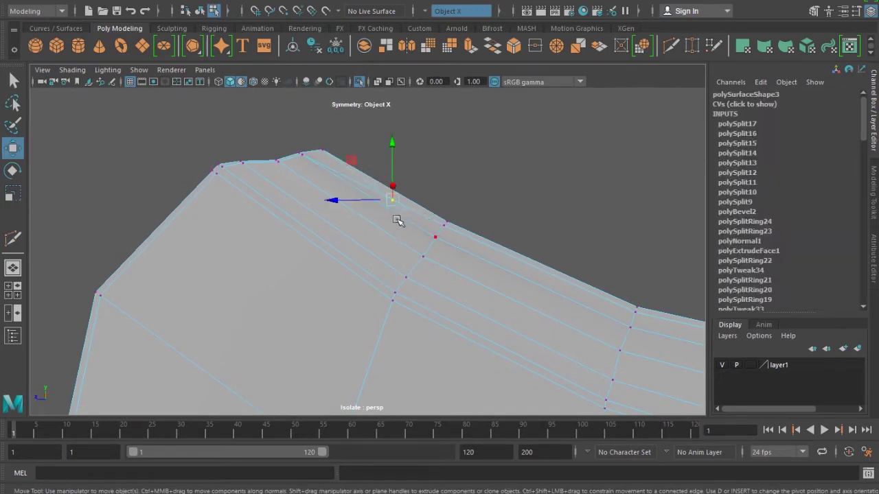
Reposition the ridge vertex from side and perspective views so the curved top flows evenly
{"action": "left_click_drag", "start_coordinate": [397, 220], "coordinate": [392, 222], "text": "alt+shift"}
{"action": "scroll", "coordinate": [284, 205], "scroll_direction": "up", "scroll_amount": 3}
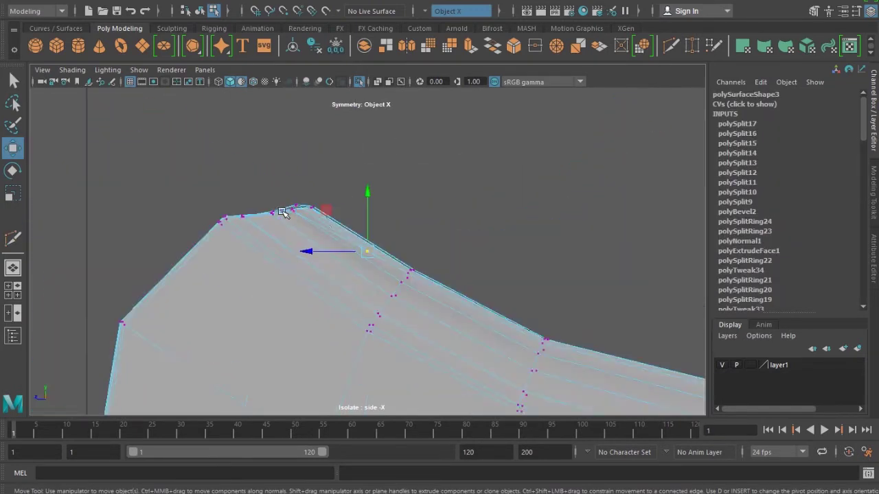
{"action": "mouse_move", "coordinate": [283, 222]}
{"action": "left_mouse_down", "text": "alt"}
{"action": "mouse_move", "coordinate": [497, 363]}
{"action": "mouse_move", "coordinate": [401, 272]}
{"action": "mouse_move", "coordinate": [273, 182]}
{"action": "left_mouse_up", "text": "alt"}
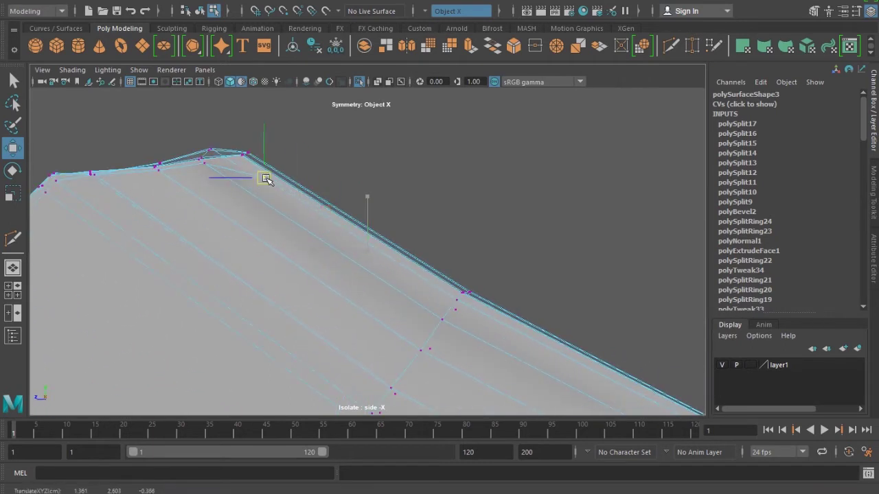
{"action": "mouse_move", "coordinate": [264, 211]}
{"action": "left_mouse_down", "text": "alt"}
{"action": "mouse_move", "coordinate": [273, 186]}
{"action": "mouse_move", "coordinate": [427, 265]}
{"action": "mouse_move", "coordinate": [337, 288]}
{"action": "mouse_move", "coordinate": [583, 378]}
{"action": "mouse_move", "coordinate": [405, 266]}
{"action": "mouse_move", "coordinate": [392, 281]}
{"action": "mouse_move", "coordinate": [408, 297]}
{"action": "left_mouse_up", "text": "alt"}
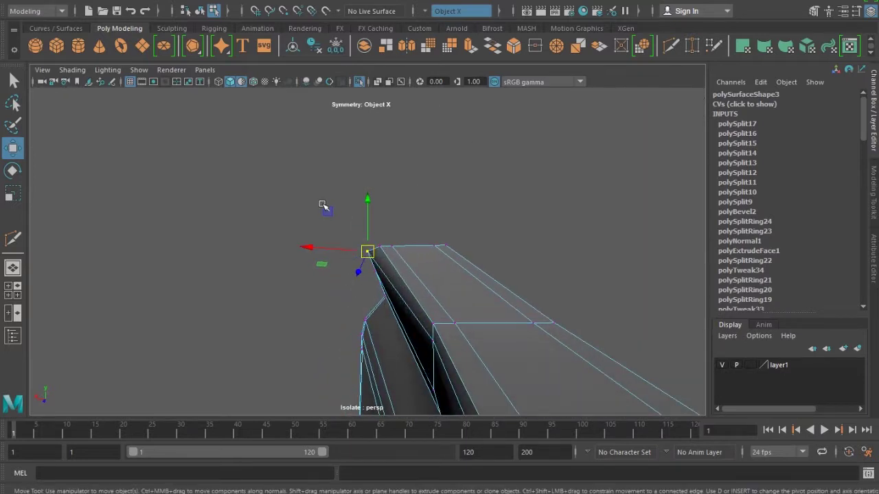
{"action": "left_click_drag", "start_coordinate": [320, 205], "coordinate": [331, 207]}
{"action": "mouse_move", "coordinate": [322, 249]}
{"action": "left_mouse_down", "text": "alt"}
{"action": "mouse_move", "coordinate": [435, 274]}
{"action": "mouse_move", "coordinate": [542, 320]}
{"action": "mouse_move", "coordinate": [482, 271]}
{"action": "left_mouse_up", "text": "alt"}
{"action": "left_click_drag", "start_coordinate": [359, 206], "coordinate": [358, 197]}
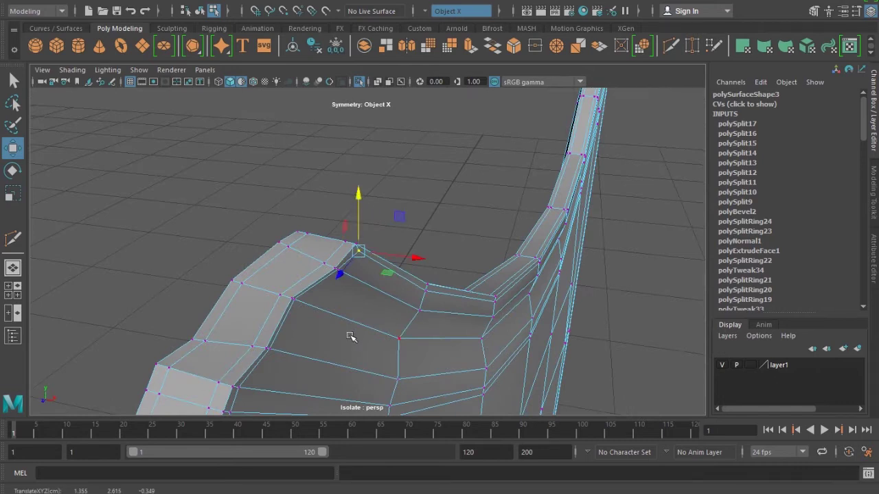
Select the whole panel, inspect it, and start Multi-Cut at its narrow end
{"action": "key", "text": "F8"}
{"action": "mouse_move", "coordinate": [346, 310]}
{"action": "left_mouse_down", "text": "alt"}
{"action": "mouse_move", "coordinate": [408, 329]}
{"action": "mouse_move", "coordinate": [379, 272]}
{"action": "mouse_move", "coordinate": [257, 318]}
{"action": "mouse_move", "coordinate": [318, 346]}
{"action": "mouse_move", "coordinate": [332, 316]}
{"action": "mouse_move", "coordinate": [294, 203]}
{"action": "left_mouse_up", "text": "alt"}
{"action": "scroll", "coordinate": [296, 247], "scroll_direction": "down", "scroll_amount": 5}
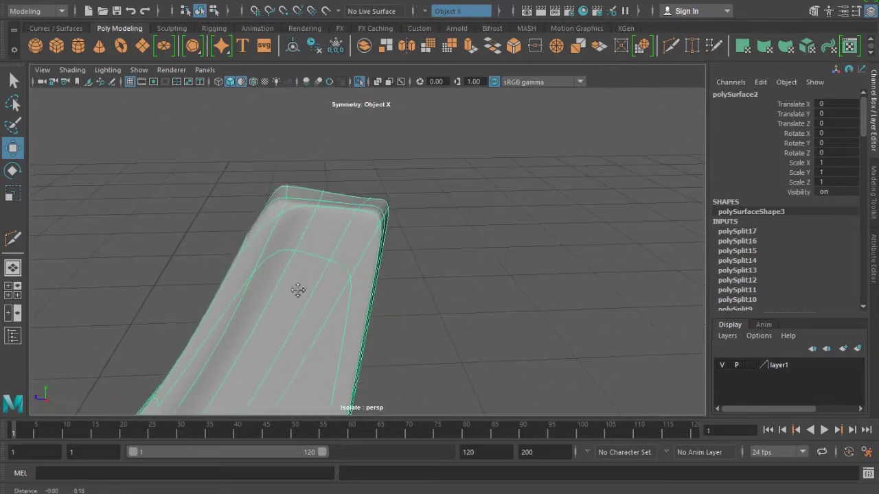
{"action": "left_click_drag", "start_coordinate": [304, 261], "coordinate": [304, 232], "text": "alt"}
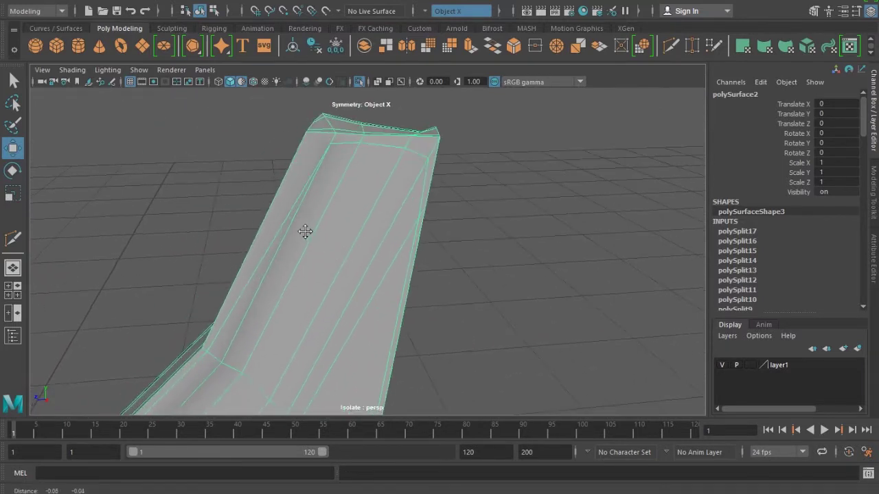
{"action": "right_click_drag", "start_coordinate": [318, 172], "coordinate": [233, 171], "text": "shift"}
{"action": "left_click", "coordinate": [232, 171]}
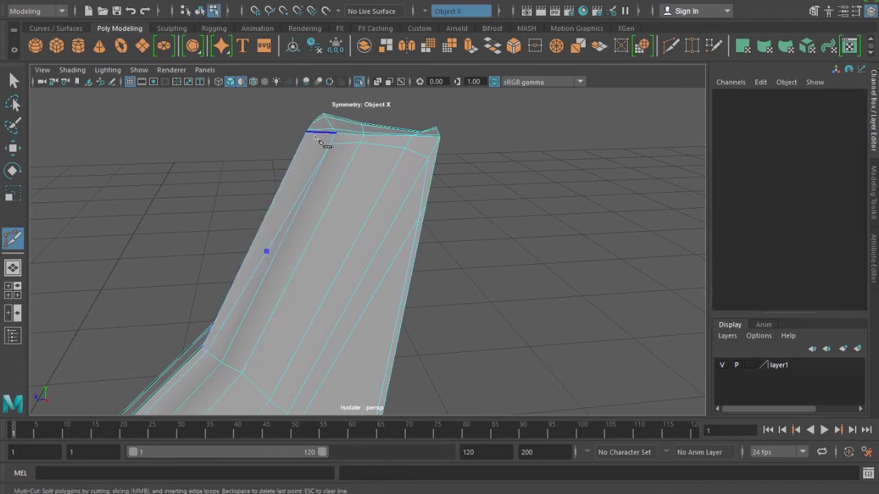
Commit the top-corner cut and raise its corner vertex up along the edge
{"action": "key", "text": "w"}
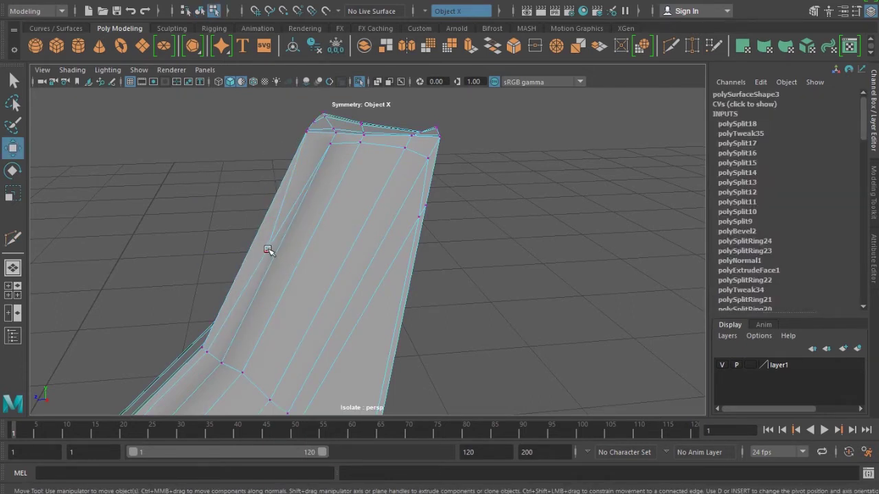
{"action": "left_click_drag", "start_coordinate": [229, 247], "coordinate": [259, 103]}
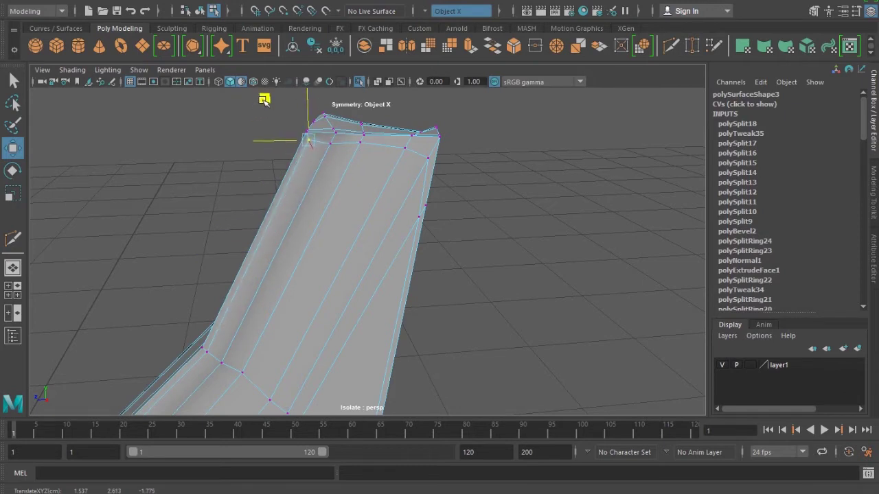
{"action": "key", "text": "f"}
{"action": "left_click_drag", "start_coordinate": [268, 183], "coordinate": [316, 198], "text": "alt"}
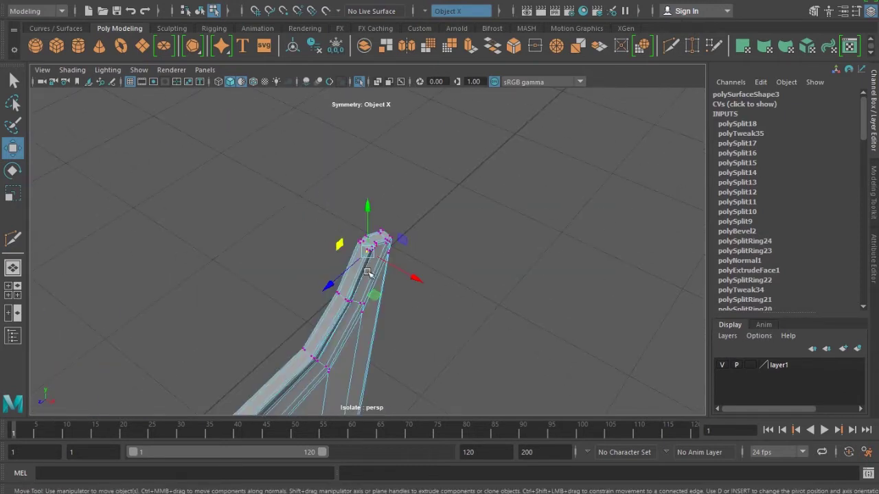
{"action": "right_click_drag", "start_coordinate": [369, 272], "coordinate": [431, 328], "text": "alt"}
{"action": "mouse_move", "coordinate": [419, 283]}
{"action": "left_mouse_down", "text": "alt"}
{"action": "mouse_move", "coordinate": [346, 280]}
{"action": "mouse_move", "coordinate": [323, 219]}
{"action": "left_mouse_up", "text": "alt"}
{"action": "middle_click_drag", "start_coordinate": [323, 220], "coordinate": [326, 207]}
Lift the neighbouring top-rim vertices upward one by one
{"action": "left_click", "coordinate": [433, 265]}
{"action": "middle_click_drag", "start_coordinate": [392, 224], "coordinate": [404, 204]}
{"action": "left_click", "coordinate": [526, 258]}
{"action": "middle_click_drag", "start_coordinate": [489, 218], "coordinate": [492, 210]}
{"action": "key", "text": "Right"}
{"action": "mouse_move", "coordinate": [601, 323]}
{"action": "left_mouse_down", "text": "alt"}
{"action": "mouse_move", "coordinate": [502, 298]}
{"action": "mouse_move", "coordinate": [445, 335]}
{"action": "left_mouse_up", "text": "alt"}
{"action": "scroll", "coordinate": [445, 335], "scroll_direction": "up", "scroll_amount": 2}
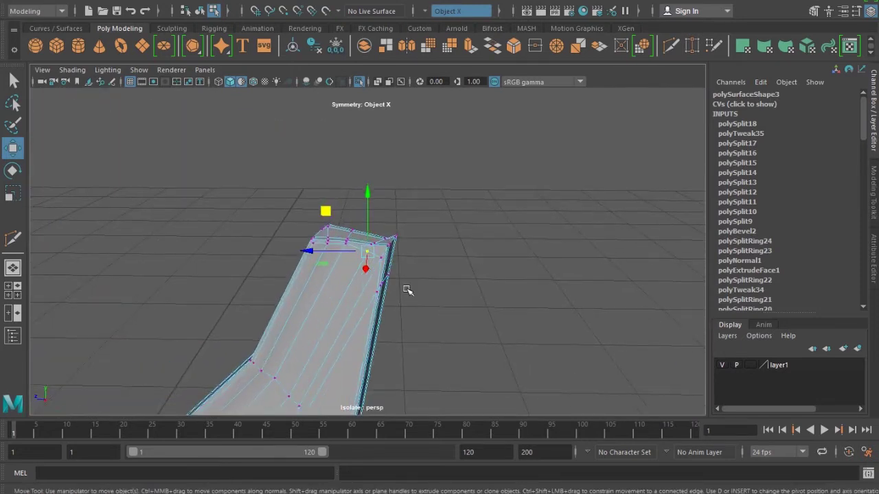
{"action": "scroll", "coordinate": [408, 290], "scroll_direction": "up", "scroll_amount": 2}
{"action": "scroll", "coordinate": [471, 359], "scroll_direction": "up", "scroll_amount": 2}
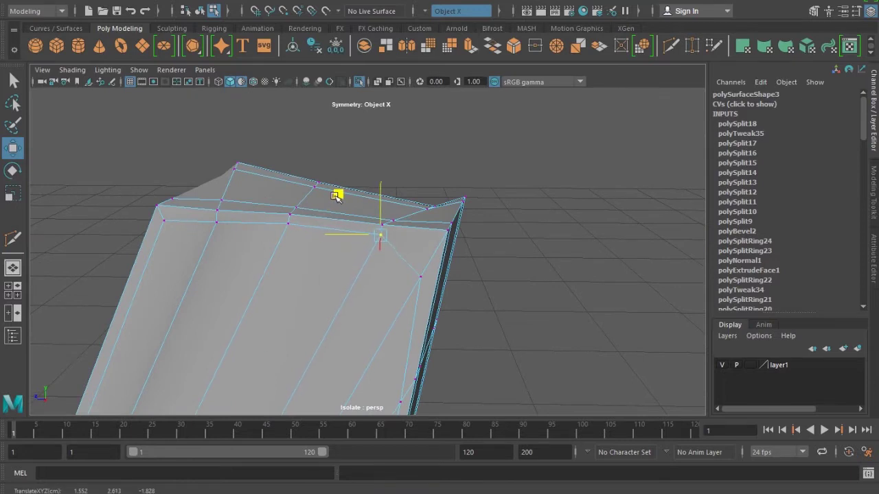
Raise the side-edge vertices to tighten the panel's outline
{"action": "key", "text": "Left"}
{"action": "middle_click_drag", "start_coordinate": [379, 237], "coordinate": [389, 208]}
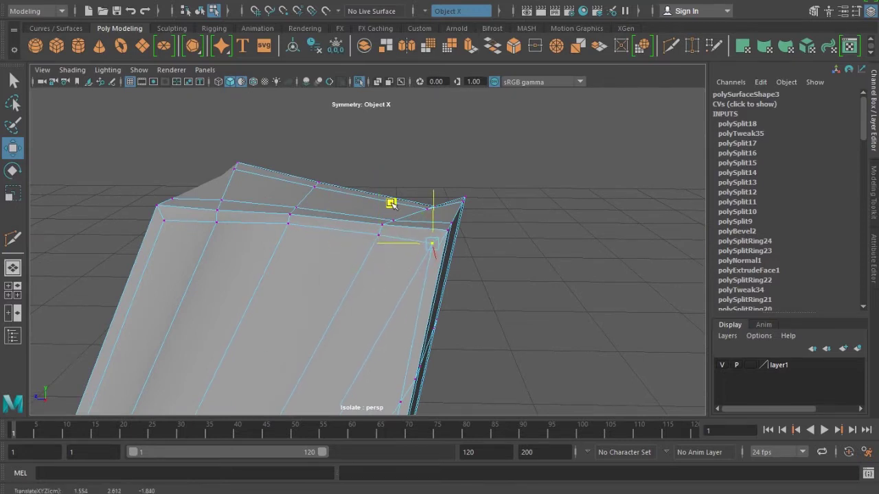
{"action": "scroll", "coordinate": [421, 333], "scroll_direction": "up", "scroll_amount": 2}
{"action": "scroll", "coordinate": [422, 327], "scroll_direction": "up", "scroll_amount": 2}
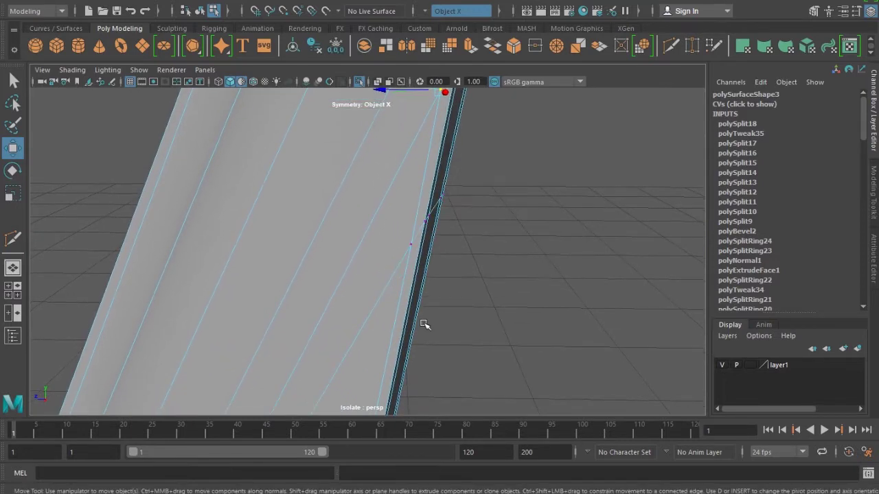
{"action": "key", "text": "Left"}
{"action": "middle_click_drag", "start_coordinate": [369, 204], "coordinate": [371, 190]}
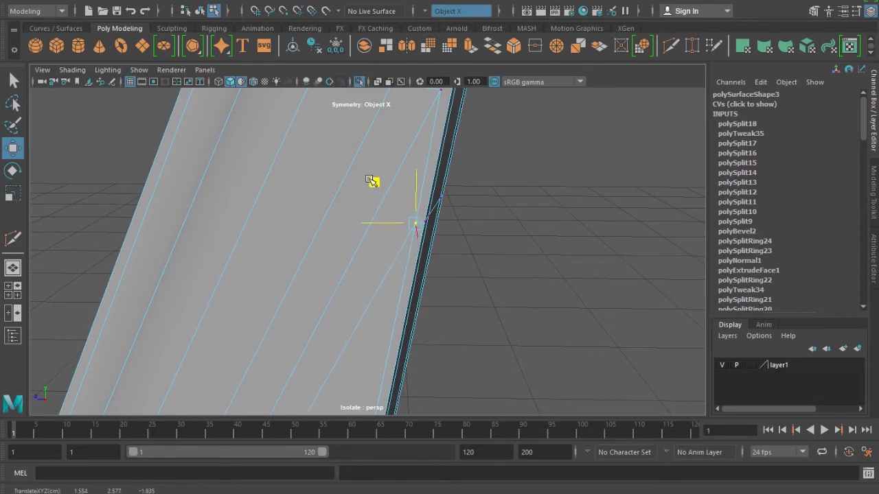
Inspect the panel's bent section in object mode and begin a cut at its lower corner
{"action": "left_click", "coordinate": [463, 320]}
{"action": "scroll", "coordinate": [441, 314], "scroll_direction": "down", "scroll_amount": 3}
{"action": "left_click_drag", "start_coordinate": [441, 314], "coordinate": [364, 355], "text": "alt"}
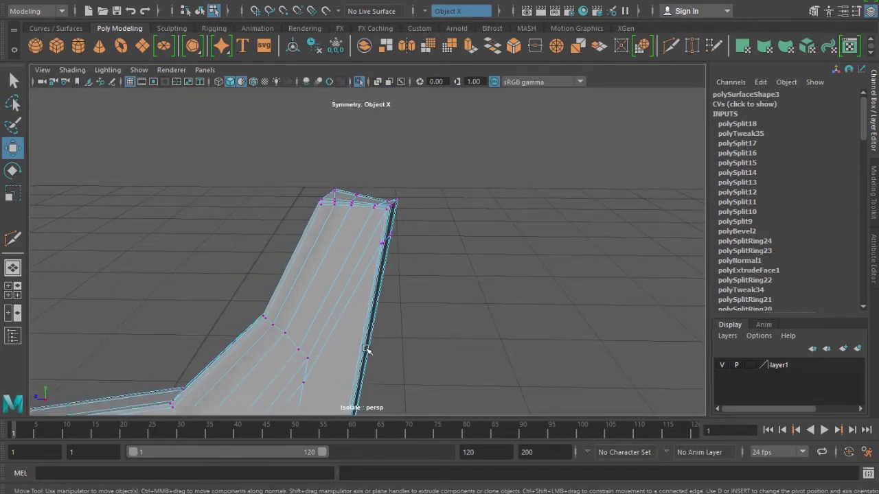
{"action": "scroll", "coordinate": [395, 238], "scroll_direction": "up", "scroll_amount": 4}
{"action": "mouse_move", "coordinate": [395, 238]}
{"action": "left_mouse_down", "text": "alt"}
{"action": "mouse_move", "coordinate": [412, 229]}
{"action": "mouse_move", "coordinate": [438, 251]}
{"action": "left_mouse_up", "text": "alt"}
{"action": "left_click_drag", "start_coordinate": [478, 308], "coordinate": [460, 300], "text": "alt"}
{"action": "key", "text": "F8"}
{"action": "mouse_move", "coordinate": [313, 323]}
{"action": "left_mouse_down", "text": "alt"}
{"action": "mouse_move", "coordinate": [386, 303]}
{"action": "mouse_move", "coordinate": [349, 304]}
{"action": "mouse_move", "coordinate": [410, 334]}
{"action": "left_mouse_up", "text": "alt"}
{"action": "scroll", "coordinate": [392, 117], "scroll_direction": "up", "scroll_amount": 2}
{"action": "mouse_move", "coordinate": [392, 117]}
{"action": "left_mouse_down", "text": "alt"}
{"action": "mouse_move", "coordinate": [382, 278]}
{"action": "mouse_move", "coordinate": [366, 270]}
{"action": "mouse_move", "coordinate": [385, 274]}
{"action": "mouse_move", "coordinate": [394, 345]}
{"action": "left_mouse_up", "text": "alt"}
{"action": "right_click_drag", "start_coordinate": [371, 220], "coordinate": [309, 209], "text": "shift"}
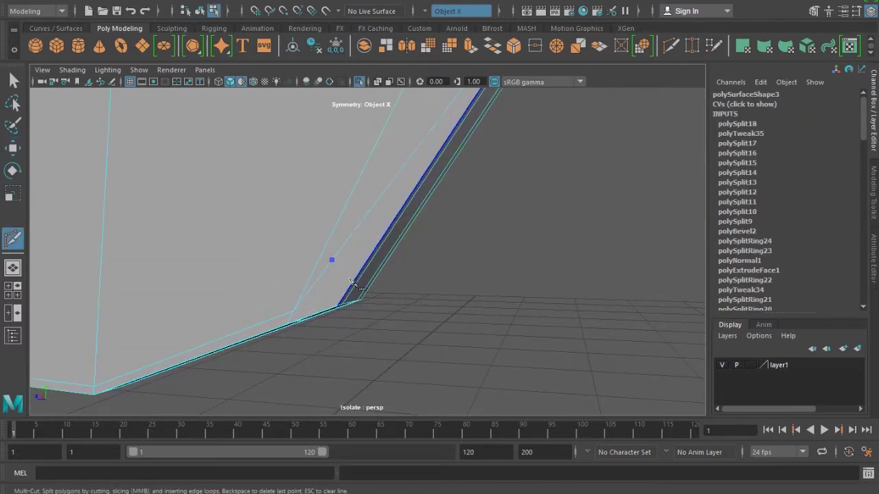
Commit the lower-corner cut and pull its new vertex down toward the corner
{"action": "key", "text": "w"}
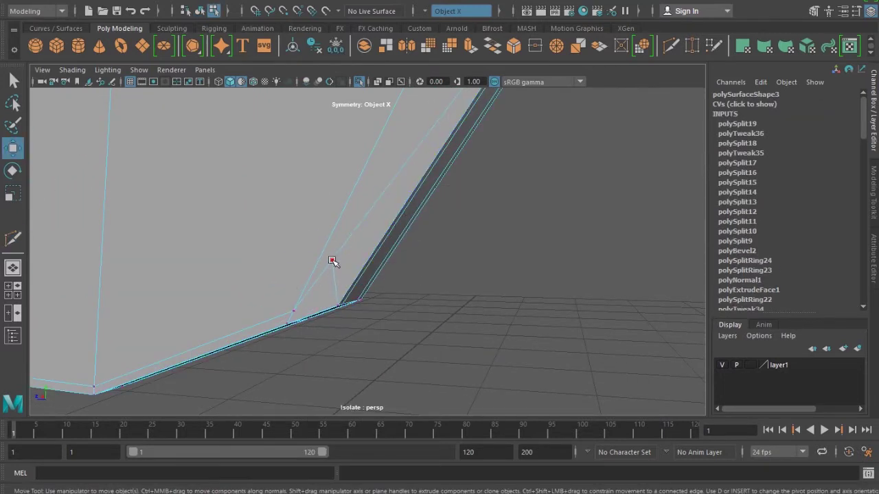
{"action": "left_click_drag", "start_coordinate": [291, 221], "coordinate": [296, 239]}
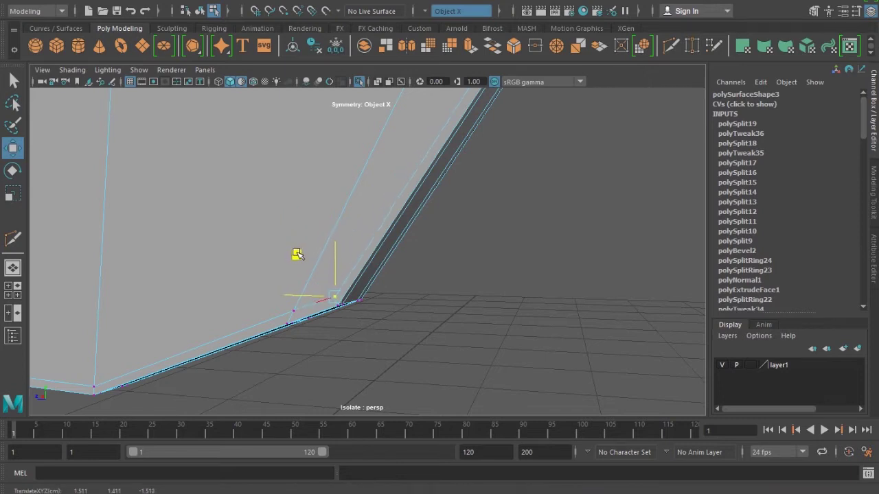
{"action": "key", "text": "F8"}
Preview the panel smoothed, then return it to the low-poly cage and reselect it
{"action": "key", "text": "3"}
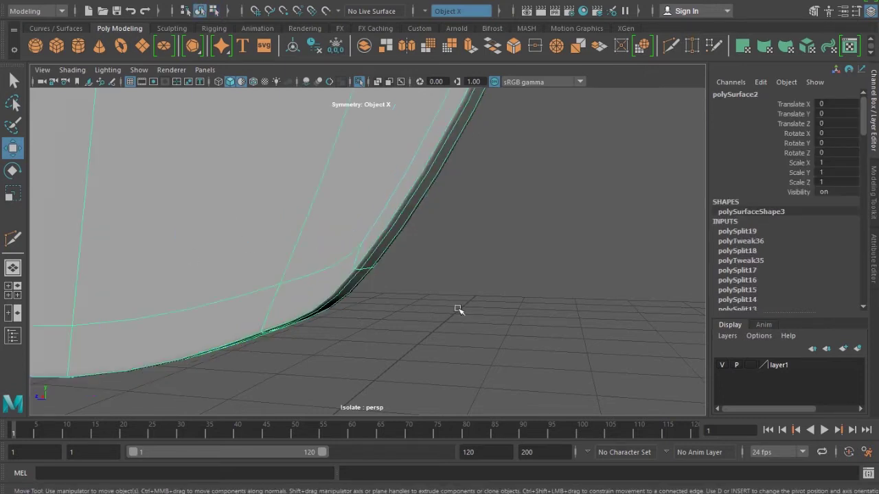
{"action": "left_click", "coordinate": [460, 309]}
{"action": "right_click_drag", "start_coordinate": [446, 302], "coordinate": [378, 344], "text": "alt"}
{"action": "mouse_move", "coordinate": [378, 344]}
{"action": "left_mouse_down", "text": "alt"}
{"action": "mouse_move", "coordinate": [318, 284]}
{"action": "mouse_move", "coordinate": [325, 289]}
{"action": "left_mouse_up", "text": "alt"}
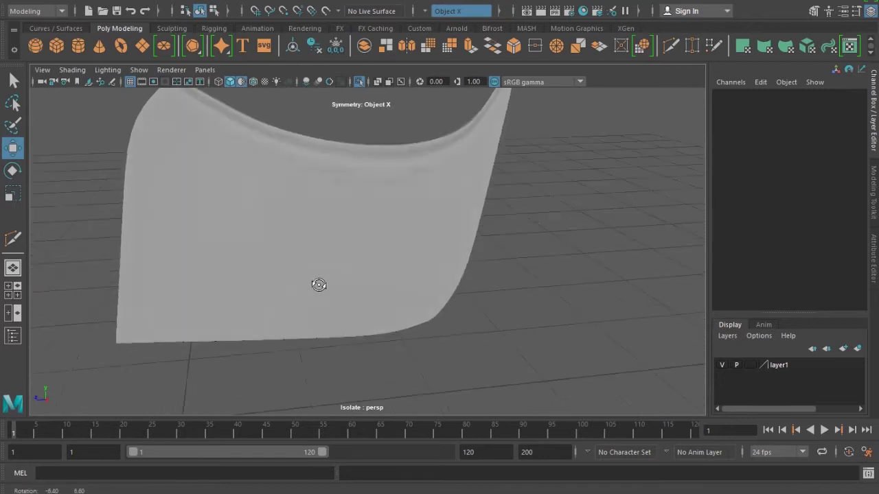
{"action": "key", "text": "1"}
{"action": "left_click", "coordinate": [283, 253]}
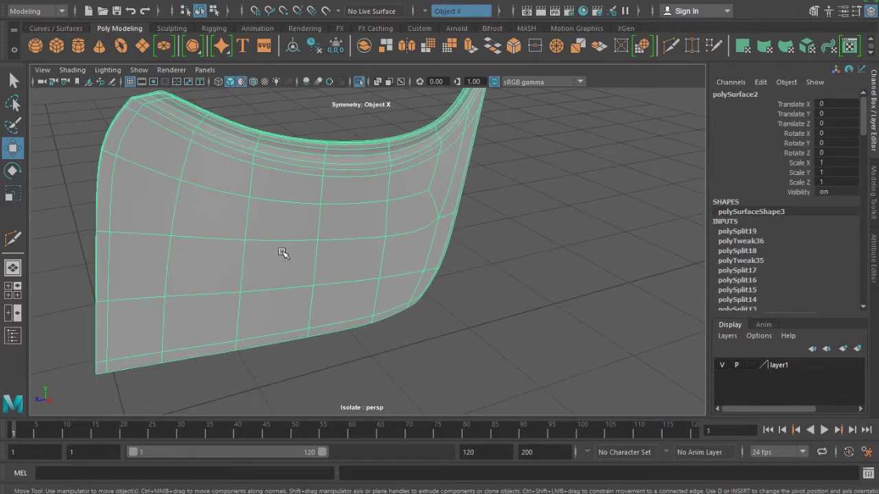
{"action": "left_click", "coordinate": [72, 69]}
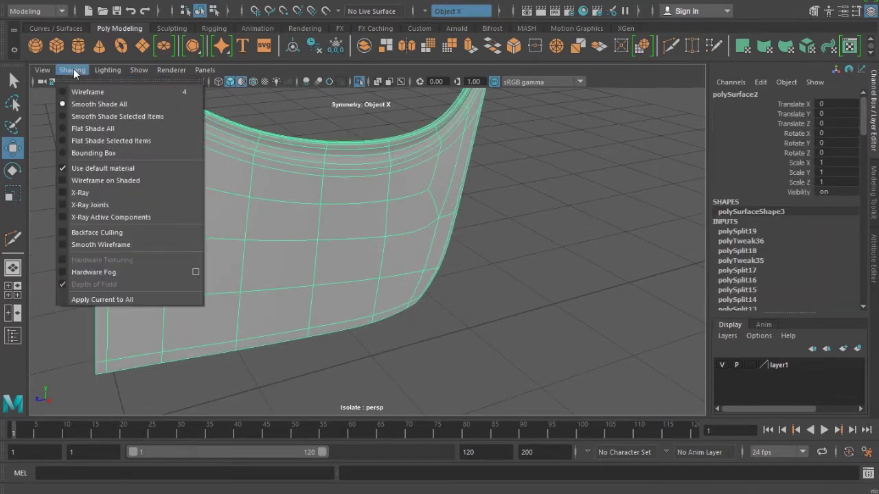
Restore the panel's red material and the whole body, then delete the panel's history
{"action": "left_click", "coordinate": [116, 170]}
{"action": "left_click", "coordinate": [490, 323]}
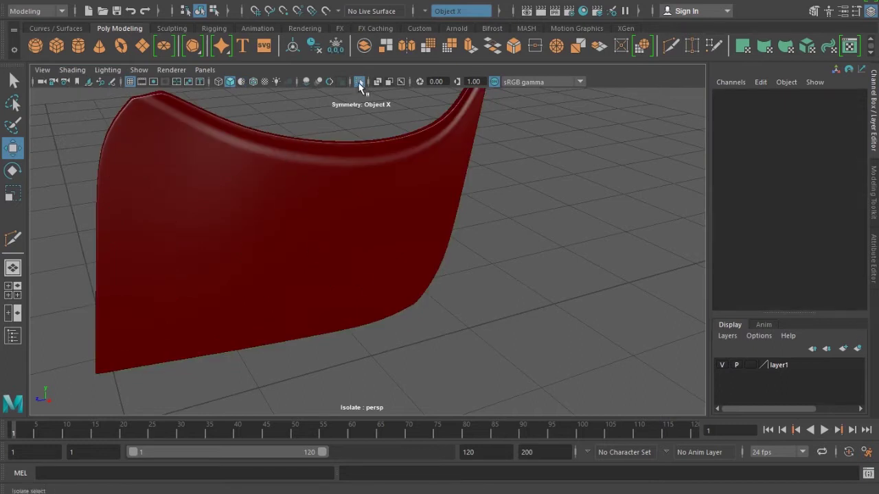
{"action": "left_click", "coordinate": [358, 81]}
{"action": "mouse_move", "coordinate": [308, 202]}
{"action": "left_mouse_down", "text": "alt"}
{"action": "mouse_move", "coordinate": [355, 255]}
{"action": "mouse_move", "coordinate": [400, 265]}
{"action": "mouse_move", "coordinate": [374, 261]}
{"action": "mouse_move", "coordinate": [395, 288]}
{"action": "mouse_move", "coordinate": [343, 261]}
{"action": "mouse_move", "coordinate": [386, 290]}
{"action": "left_mouse_up", "text": "alt"}
{"action": "left_click", "coordinate": [366, 257]}
{"action": "mouse_move", "coordinate": [366, 257]}
{"action": "left_mouse_down", "text": "alt"}
{"action": "mouse_move", "coordinate": [343, 300]}
{"action": "mouse_move", "coordinate": [387, 321]}
{"action": "left_mouse_up", "text": "alt"}
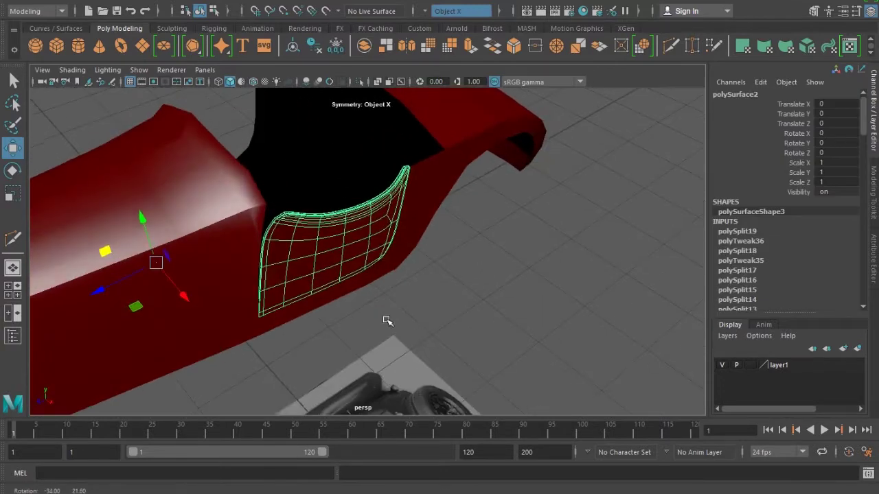
{"action": "key", "text": "alt+shift+d"}
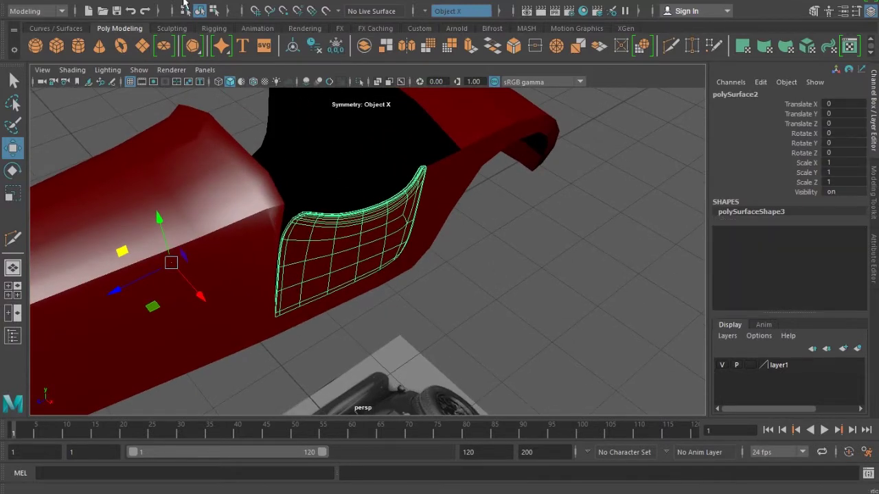
Mirror the body across X with merged border vertices and review the result
{"action": "left_click", "coordinate": [213, 2]}
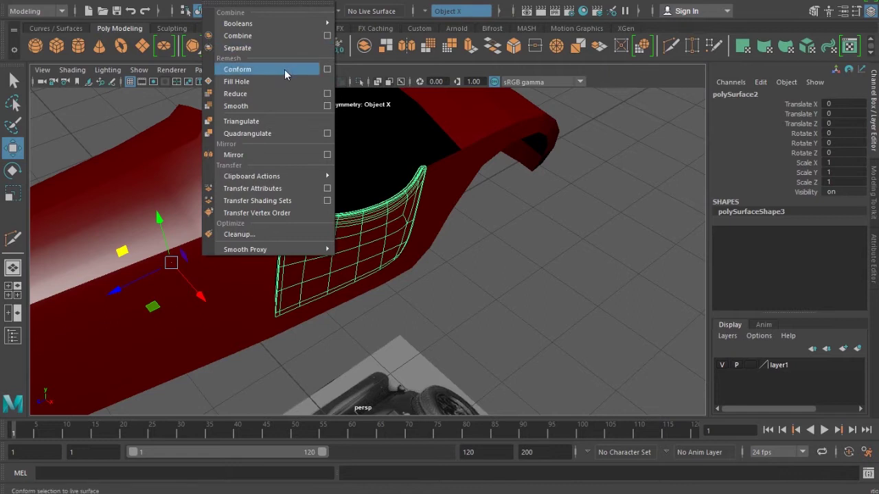
{"action": "left_click", "coordinate": [328, 156]}
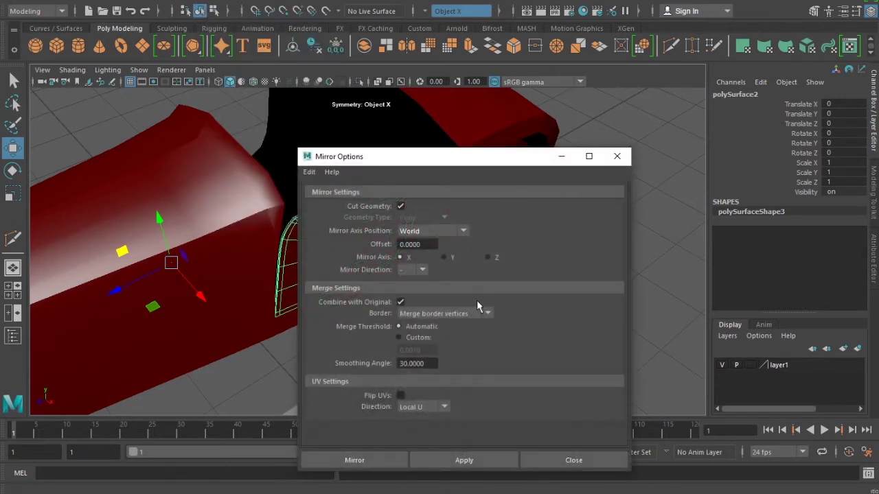
{"action": "left_click", "coordinate": [365, 461]}
{"action": "left_click", "coordinate": [429, 316]}
{"action": "mouse_move", "coordinate": [429, 316]}
{"action": "left_mouse_down", "text": "alt"}
{"action": "mouse_move", "coordinate": [325, 306]}
{"action": "mouse_move", "coordinate": [364, 270]}
{"action": "mouse_move", "coordinate": [405, 272]}
{"action": "mouse_move", "coordinate": [304, 273]}
{"action": "mouse_move", "coordinate": [329, 265]}
{"action": "left_mouse_up", "text": "alt"}
{"action": "right_click_drag", "start_coordinate": [329, 265], "coordinate": [438, 310], "text": "alt"}
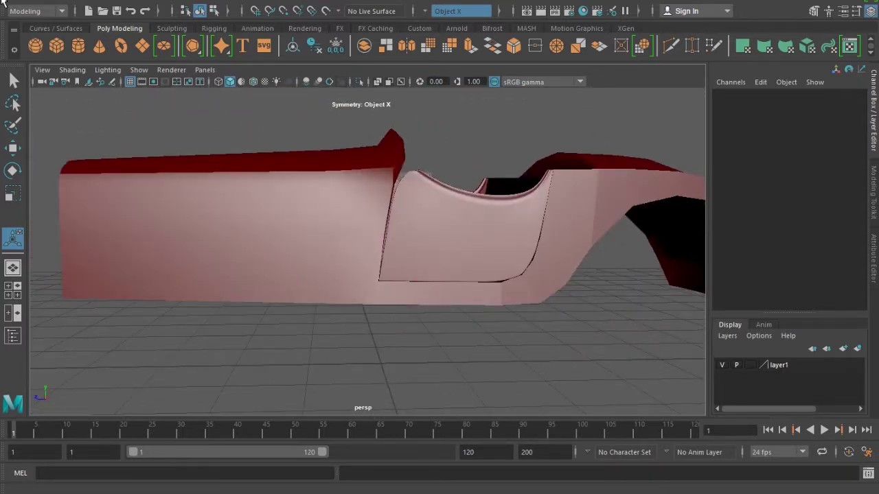
Turn on wireframe-on-shaded and orbit toward the cockpit
{"action": "left_click", "coordinate": [253, 82]}
{"action": "left_click_drag", "start_coordinate": [284, 133], "coordinate": [363, 236], "text": "alt"}
{"action": "right_click_drag", "start_coordinate": [363, 236], "coordinate": [496, 309], "text": "alt"}
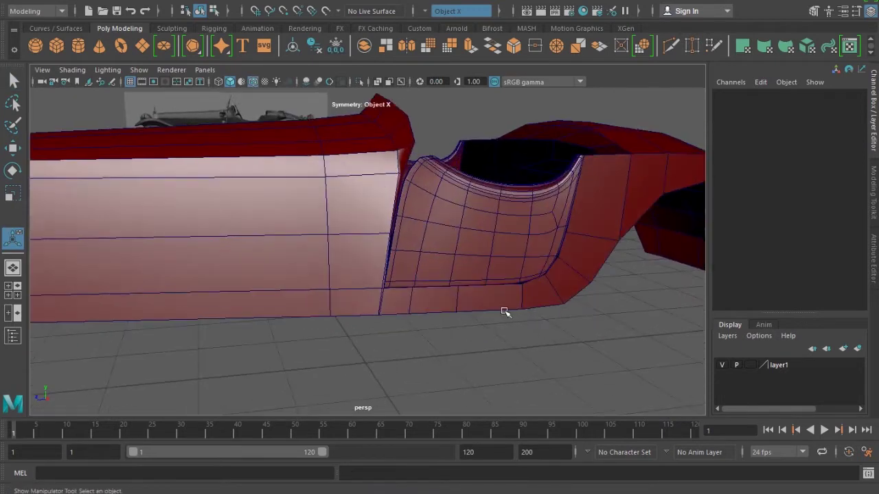
{"action": "left_click_drag", "start_coordinate": [497, 309], "coordinate": [427, 295], "text": "alt"}
Compare the wireframe mesh with the side reference around the rear wheel
{"action": "key", "text": "space"}
{"action": "scroll", "coordinate": [470, 314], "scroll_direction": "up", "scroll_amount": 3}
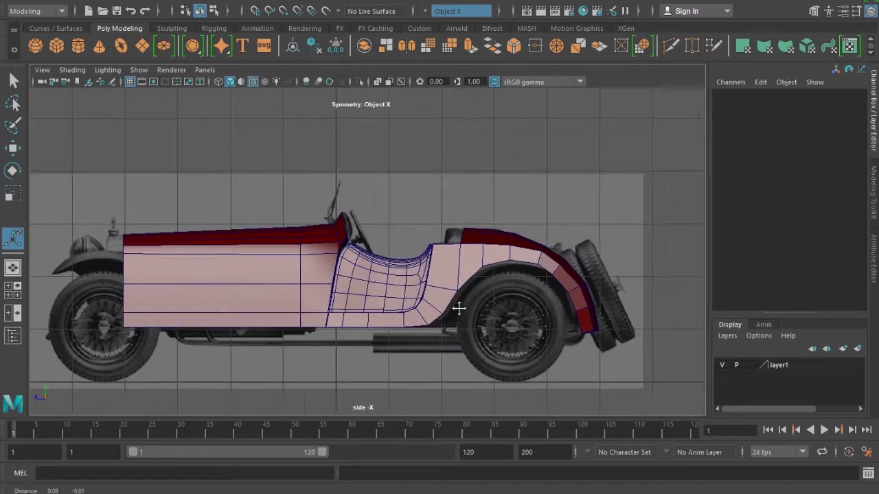
{"action": "scroll", "coordinate": [443, 283], "scroll_direction": "up", "scroll_amount": 3}
{"action": "key", "text": "4"}
{"action": "scroll", "coordinate": [422, 294], "scroll_direction": "up", "scroll_amount": 1}
{"action": "scroll", "coordinate": [436, 299], "scroll_direction": "up", "scroll_amount": 2}
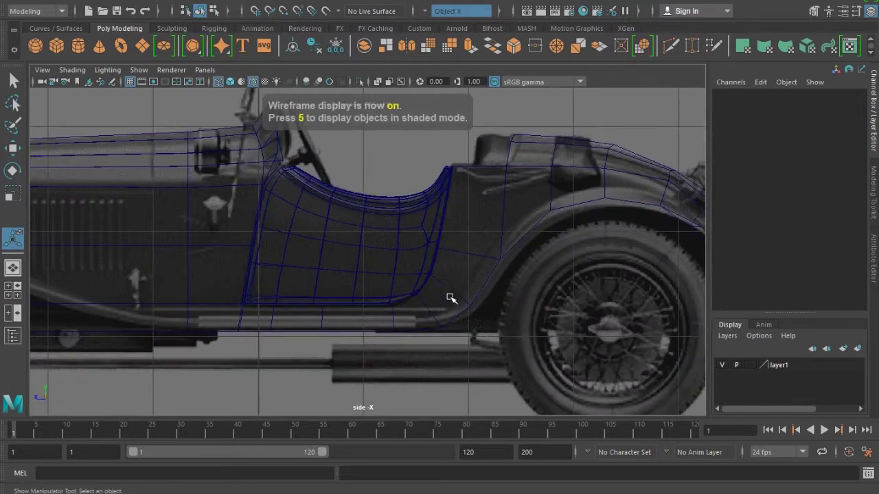
{"action": "mouse_move", "coordinate": [477, 273]}
{"action": "middle_mouse_down", "text": "alt"}
{"action": "mouse_move", "coordinate": [428, 288]}
{"action": "mouse_move", "coordinate": [425, 279]}
{"action": "mouse_move", "coordinate": [396, 271]}
{"action": "middle_mouse_up", "text": "alt"}
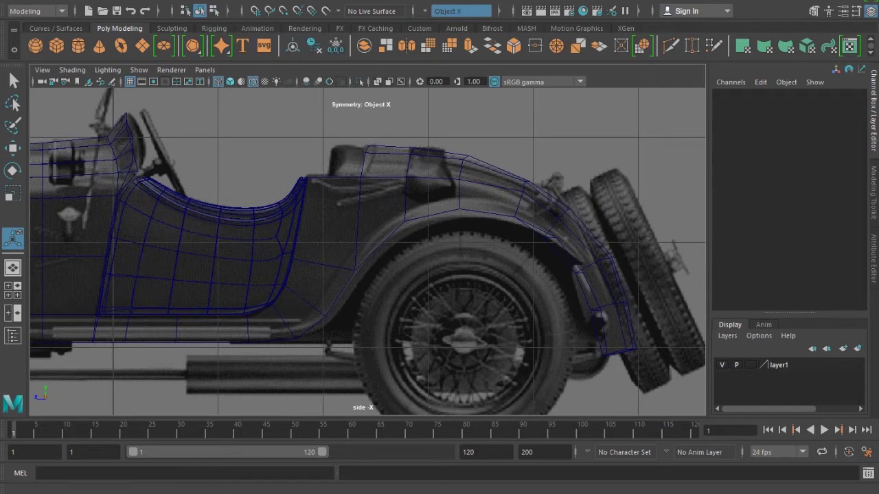
Check the mesh outline against the top reference view
{"action": "key", "text": "space"}
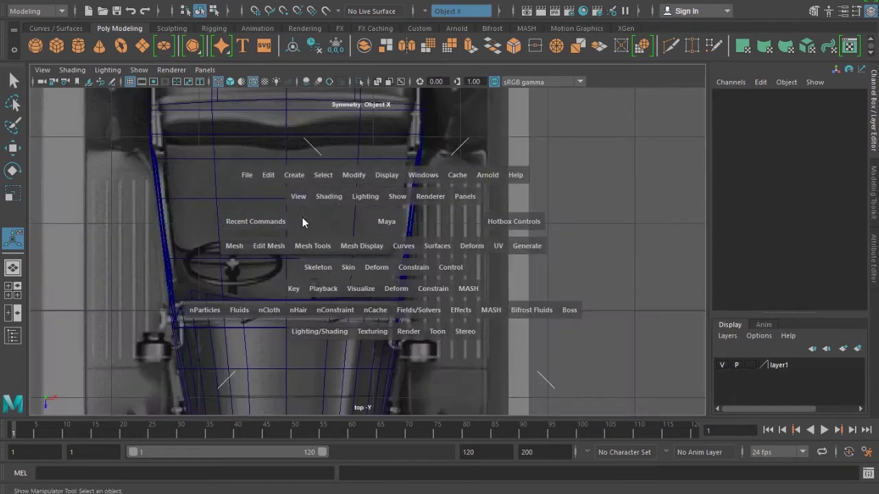
{"action": "left_click_drag", "start_coordinate": [387, 223], "coordinate": [385, 171]}
{"action": "scroll", "coordinate": [361, 300], "scroll_direction": "up", "scroll_amount": 2}
{"action": "scroll", "coordinate": [362, 299], "scroll_direction": "up", "scroll_amount": 1}
{"action": "scroll", "coordinate": [363, 299], "scroll_direction": "up", "scroll_amount": 2}
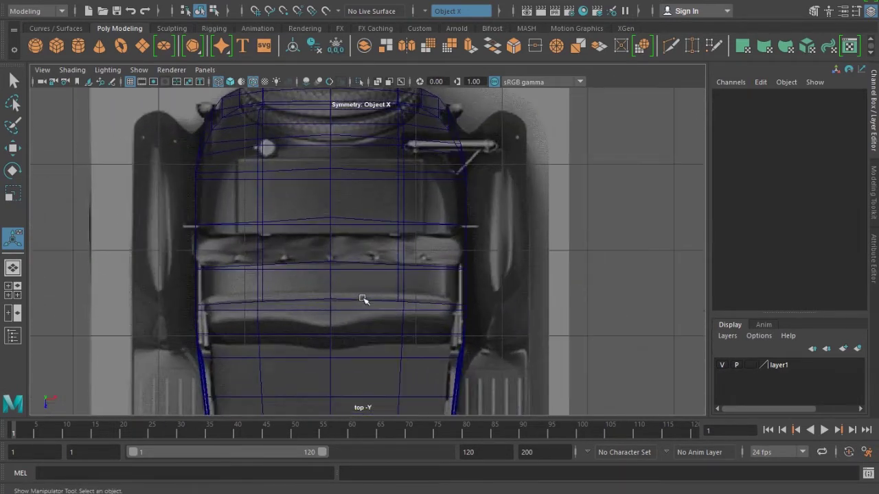
{"action": "scroll", "coordinate": [362, 300], "scroll_direction": "down", "scroll_amount": 3}
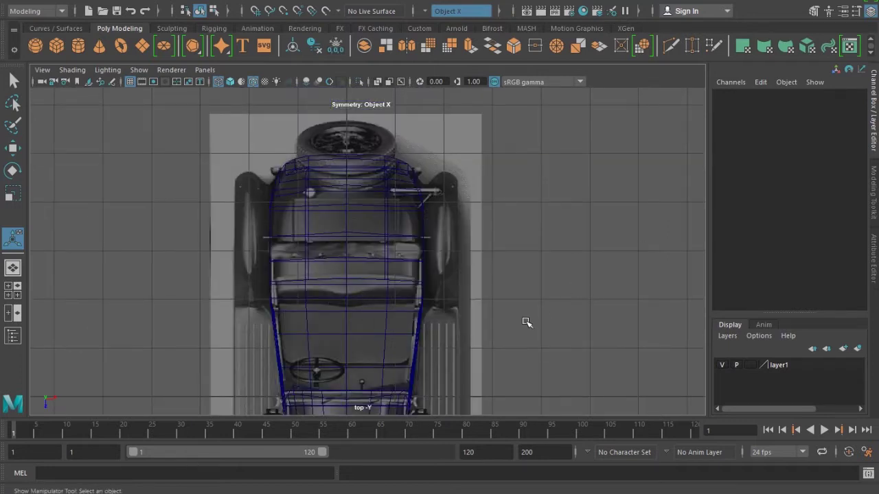
{"action": "scroll", "coordinate": [439, 269], "scroll_direction": "up", "scroll_amount": 2}
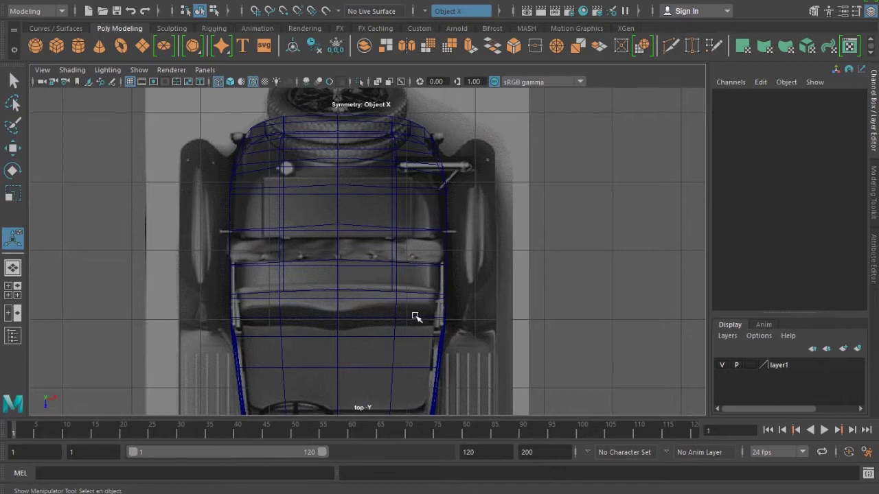
{"action": "scroll", "coordinate": [412, 315], "scroll_direction": "down", "scroll_amount": 1}
{"action": "scroll", "coordinate": [402, 310], "scroll_direction": "down", "scroll_amount": 1}
{"action": "scroll", "coordinate": [401, 309], "scroll_direction": "down", "scroll_amount": 2}
Return to shaded display in the perspective camera and reframe the whole body
{"action": "key", "text": "5"}
{"action": "key", "text": "space"}
{"action": "mouse_move", "coordinate": [402, 309]}
{"action": "left_mouse_down"}
{"action": "mouse_move", "coordinate": [400, 321]}
{"action": "mouse_move", "coordinate": [406, 280]}
{"action": "mouse_move", "coordinate": [432, 313]}
{"action": "mouse_move", "coordinate": [517, 325]}
{"action": "mouse_move", "coordinate": [584, 319]}
{"action": "mouse_move", "coordinate": [406, 312]}
{"action": "mouse_move", "coordinate": [424, 328]}
{"action": "left_mouse_up"}
{"action": "key", "text": "space"}
{"action": "left_click_drag", "start_coordinate": [369, 151], "coordinate": [289, 259], "text": "alt"}
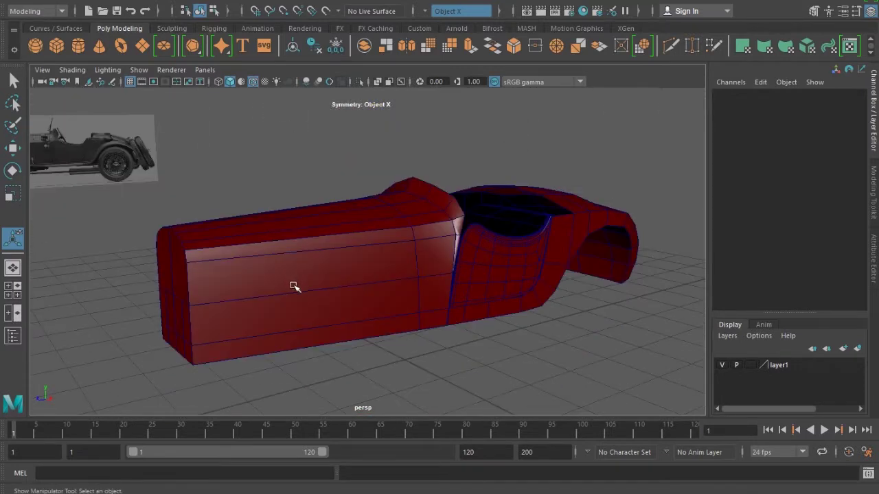
{"action": "scroll", "coordinate": [293, 285], "scroll_direction": "down", "scroll_amount": 3}
{"action": "middle_click_drag", "start_coordinate": [295, 284], "coordinate": [361, 294], "text": "alt"}
{"action": "left_click_drag", "start_coordinate": [689, 217], "coordinate": [499, 277], "text": "alt"}
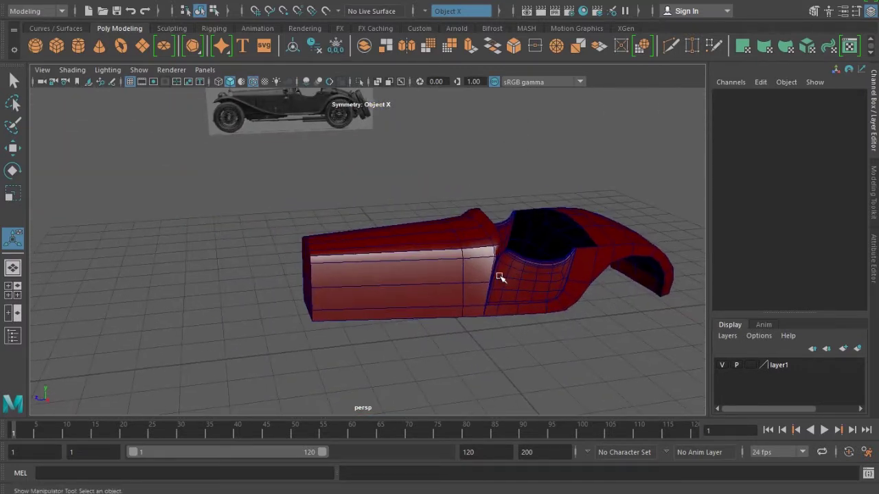
{"action": "scroll", "coordinate": [500, 276], "scroll_direction": "up", "scroll_amount": 1}
Save the scene under the new version name CarV_03.ma
{"action": "left_click", "coordinate": [30, 4]}
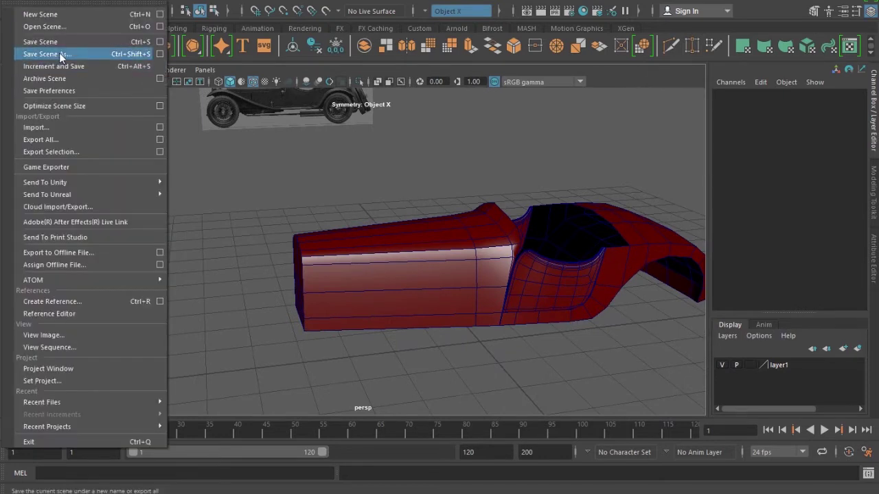
{"action": "left_click", "coordinate": [59, 53]}
{"action": "left_click", "coordinate": [145, 396]}
{"action": "key", "text": "BackSpace"}
{"action": "type", "text": "3"}
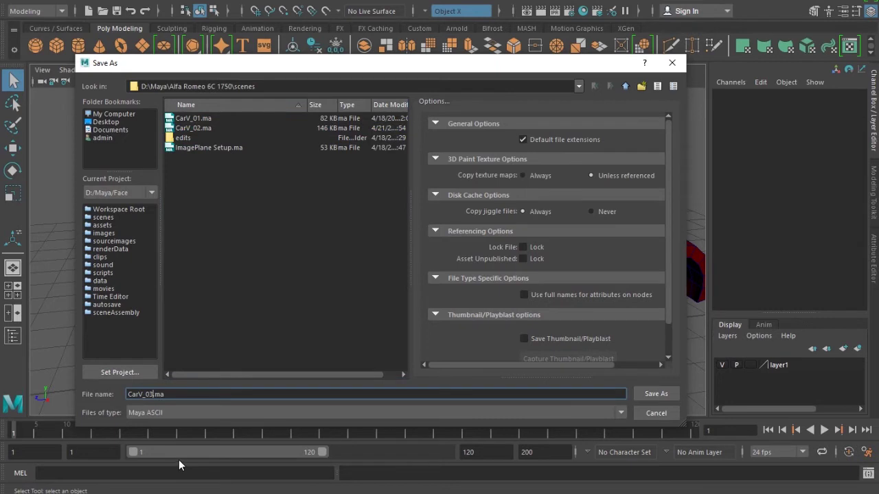
{"action": "key", "text": "Return"}
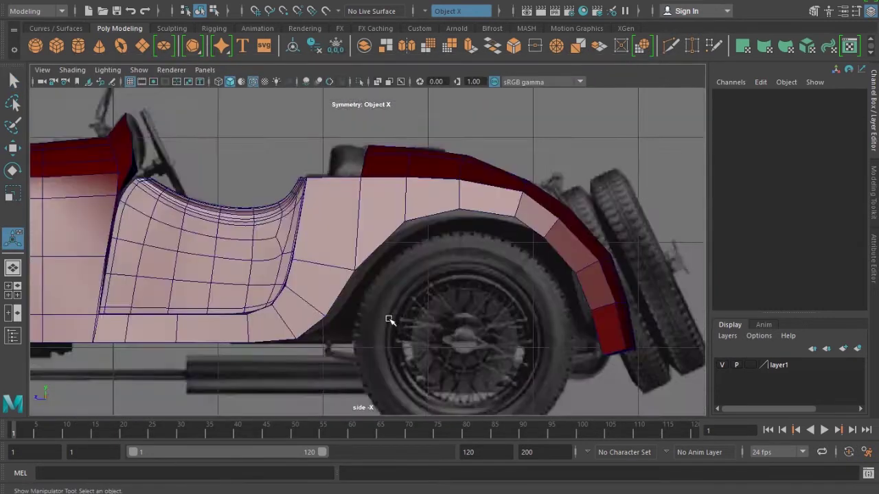
Compare the hood with the side reference in wireframe, then return to shaded perspective
{"action": "scroll", "coordinate": [449, 292], "scroll_direction": "up", "scroll_amount": 3}
{"action": "key", "text": "4"}
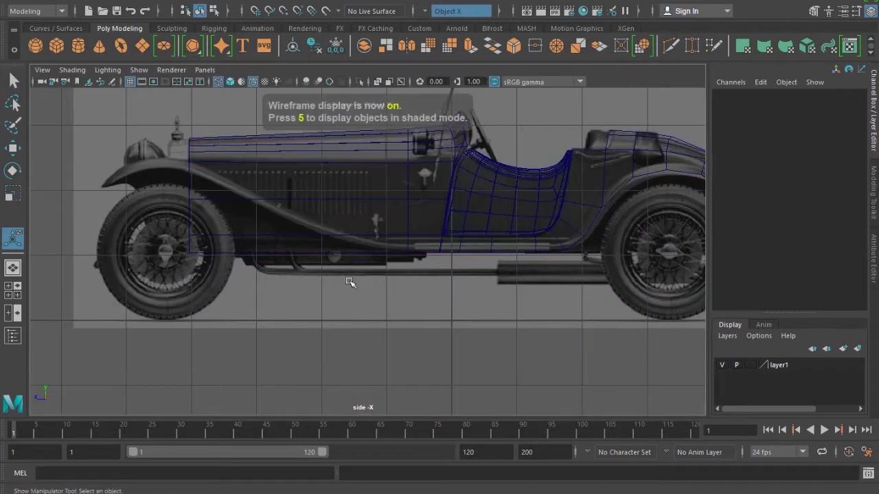
{"action": "middle_click_drag", "start_coordinate": [373, 271], "coordinate": [392, 323], "text": "alt"}
{"action": "scroll", "coordinate": [441, 314], "scroll_direction": "up", "scroll_amount": 2}
{"action": "scroll", "coordinate": [416, 320], "scroll_direction": "up", "scroll_amount": 2}
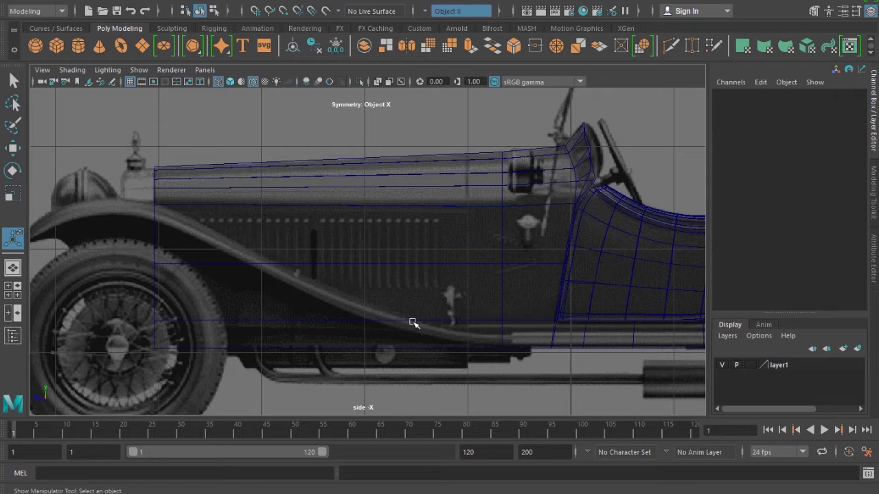
{"action": "key", "text": "5"}
{"action": "left_click", "coordinate": [335, 263]}
{"action": "scroll", "coordinate": [344, 290], "scroll_direction": "up", "scroll_amount": 5}
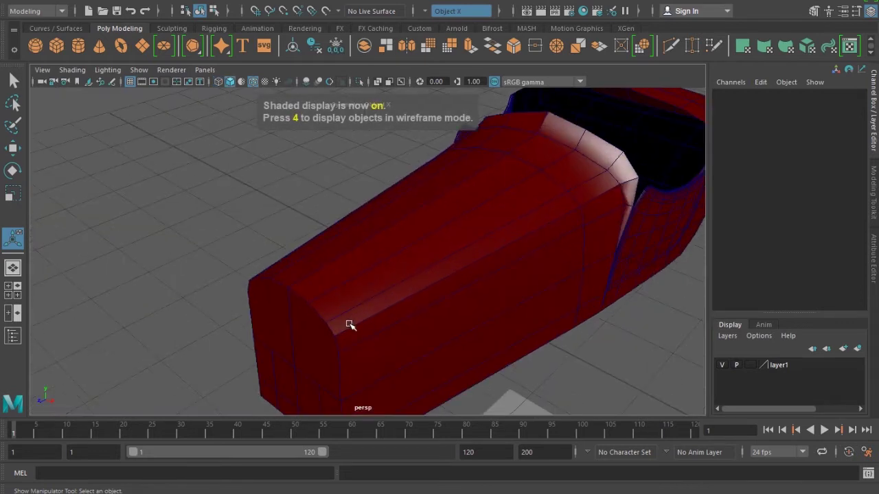
Select the car body and slice a new edge across the blunt end cap
{"action": "left_click_drag", "start_coordinate": [349, 326], "coordinate": [374, 250], "text": "alt"}
{"action": "left_click", "coordinate": [374, 249]}
{"action": "left_click_drag", "start_coordinate": [373, 291], "coordinate": [408, 276], "text": "alt"}
{"action": "right_click_drag", "start_coordinate": [397, 199], "coordinate": [304, 198], "text": "shift"}
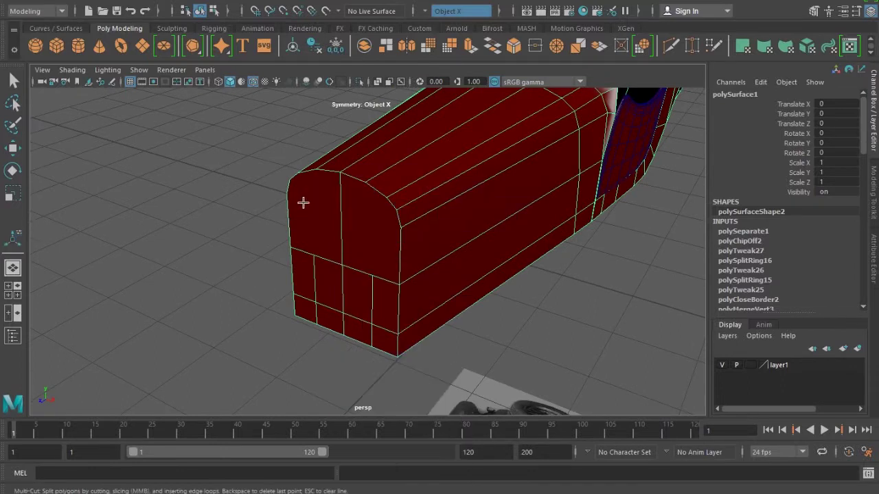
{"action": "left_click", "coordinate": [289, 249]}
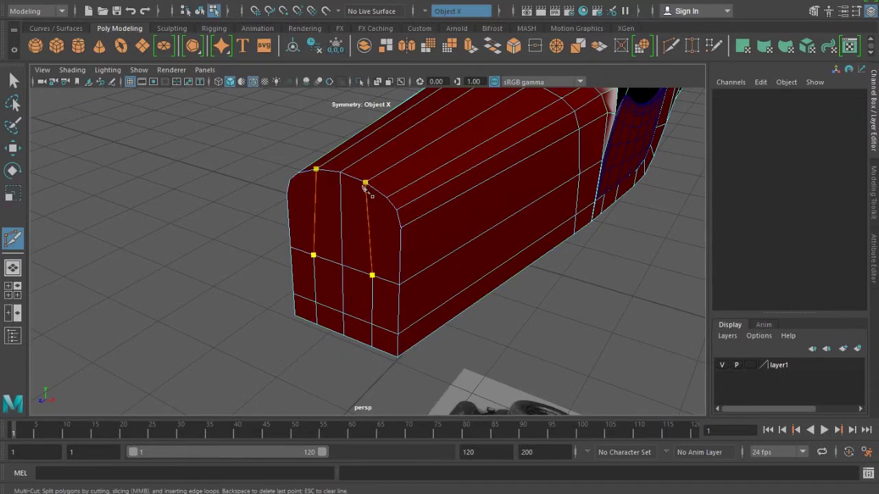
{"action": "left_click", "coordinate": [406, 210]}
{"action": "key", "text": "Return"}
Add another cut across the rounded top corner of the end
{"action": "mouse_move", "coordinate": [402, 221]}
{"action": "left_mouse_down", "text": "alt"}
{"action": "mouse_move", "coordinate": [395, 204]}
{"action": "mouse_move", "coordinate": [281, 222]}
{"action": "mouse_move", "coordinate": [365, 215]}
{"action": "mouse_move", "coordinate": [350, 249]}
{"action": "mouse_move", "coordinate": [458, 288]}
{"action": "mouse_move", "coordinate": [428, 306]}
{"action": "left_mouse_up", "text": "alt"}
{"action": "mouse_move", "coordinate": [428, 306]}
{"action": "right_mouse_down", "text": "alt"}
{"action": "mouse_move", "coordinate": [387, 330]}
{"action": "mouse_move", "coordinate": [392, 277]}
{"action": "right_mouse_up", "text": "alt"}
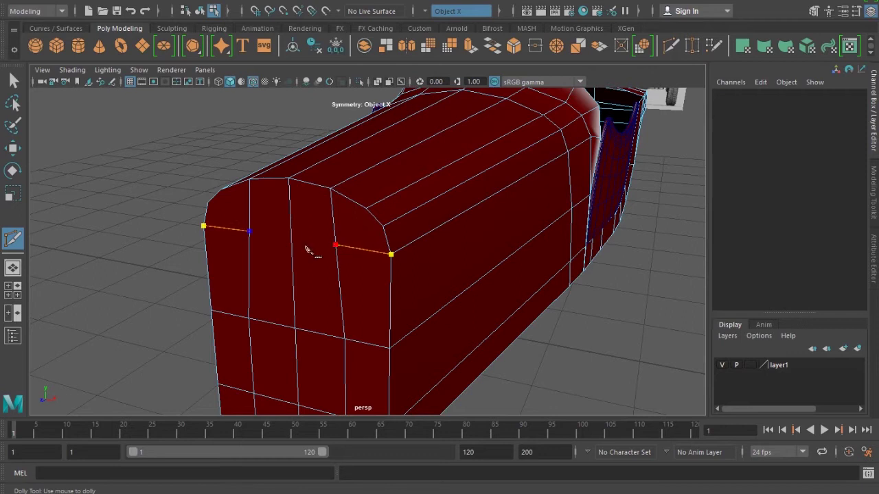
{"action": "key", "text": "Return"}
{"action": "left_click", "coordinate": [207, 203]}
{"action": "left_click", "coordinate": [382, 227]}
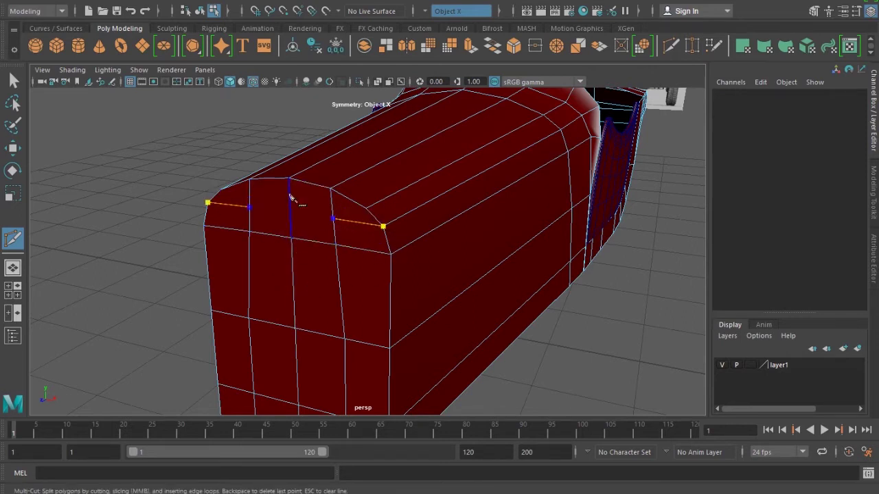
Select the faces covering the body's blunt end
{"action": "key", "text": "w"}
{"action": "key", "text": "f"}
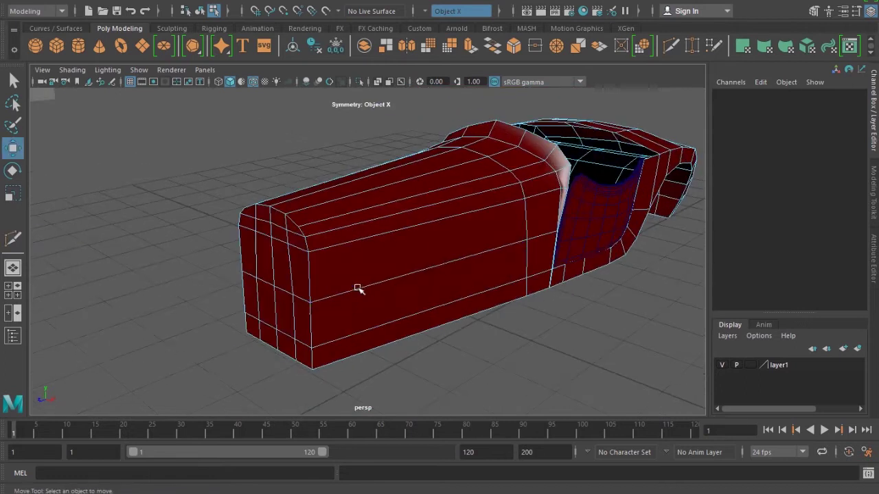
{"action": "key", "text": "F11"}
{"action": "left_click", "coordinate": [275, 220]}
{"action": "key", "text": "q"}
{"action": "left_click_drag", "start_coordinate": [274, 237], "coordinate": [298, 320]}
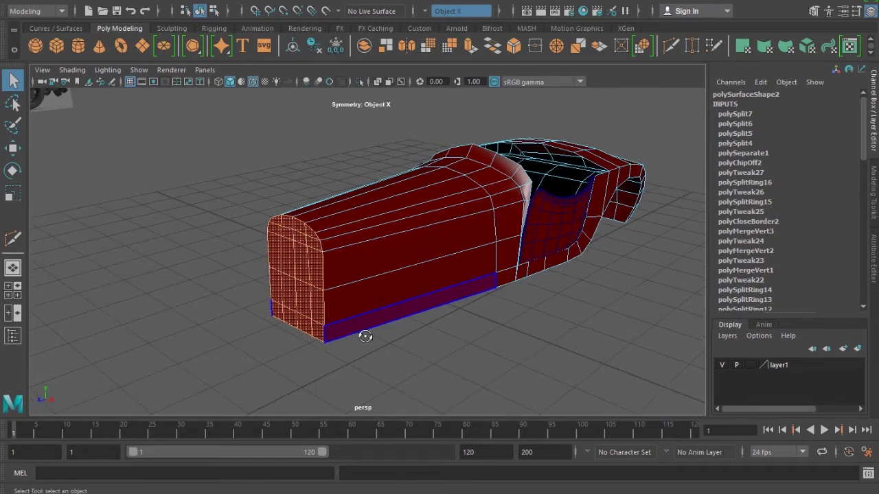
Extrude the end faces and push them outward along X in side view
{"action": "key", "text": "space"}
{"action": "left_click_drag", "start_coordinate": [320, 334], "coordinate": [340, 317]}
{"action": "key", "text": "w"}
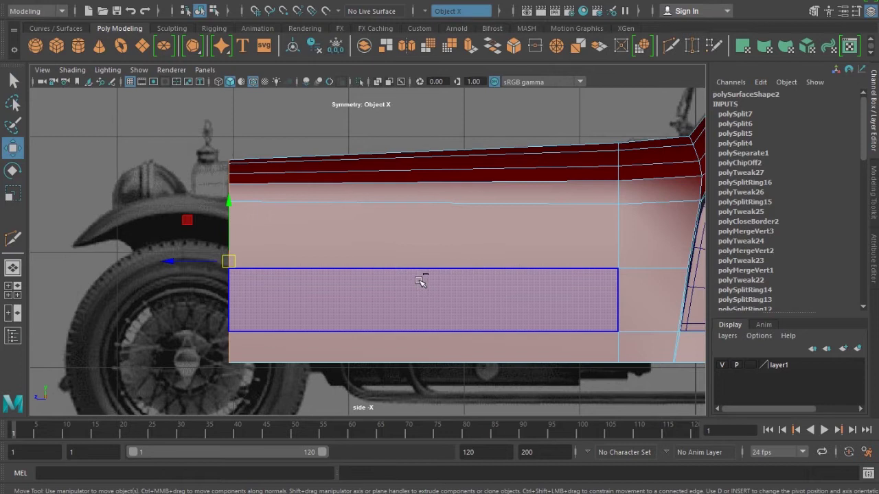
{"action": "key", "text": "ctrl+e"}
{"action": "mouse_move", "coordinate": [180, 268]}
{"action": "left_mouse_down"}
{"action": "mouse_move", "coordinate": [161, 261]}
{"action": "mouse_move", "coordinate": [151, 270]}
{"action": "left_mouse_up"}
Extrude the end again, scale it slightly inward and nudge it along X
{"action": "key", "text": "space"}
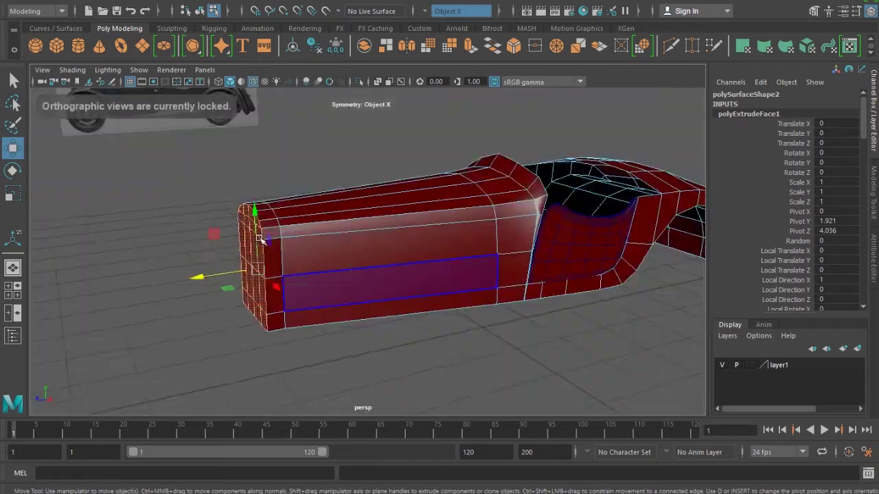
{"action": "left_click_drag", "start_coordinate": [260, 255], "coordinate": [337, 268], "text": "alt"}
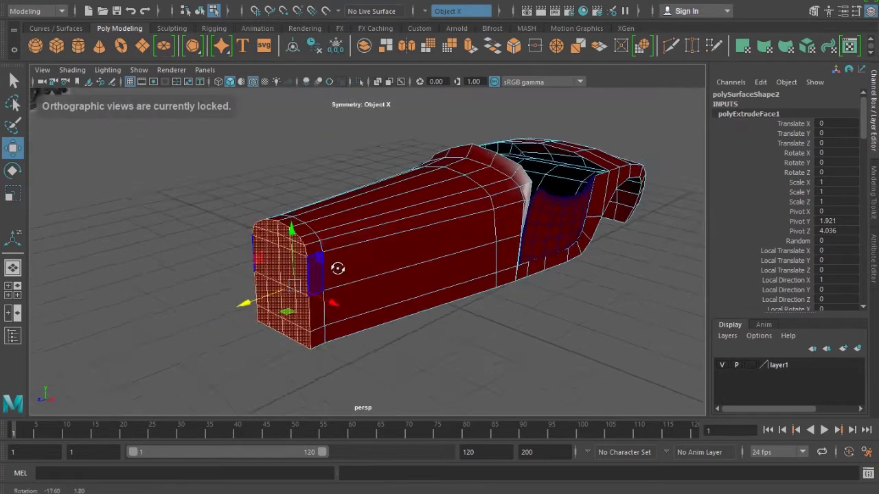
{"action": "scroll", "coordinate": [337, 268], "scroll_direction": "up", "scroll_amount": 3}
{"action": "scroll", "coordinate": [412, 327], "scroll_direction": "up", "scroll_amount": 3}
{"action": "key", "text": "ctrl+e"}
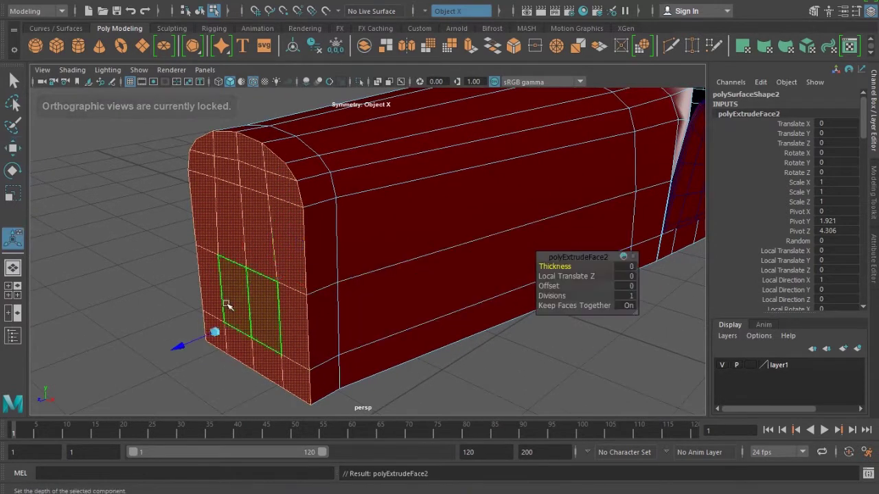
{"action": "left_click_drag", "start_coordinate": [272, 274], "coordinate": [263, 282]}
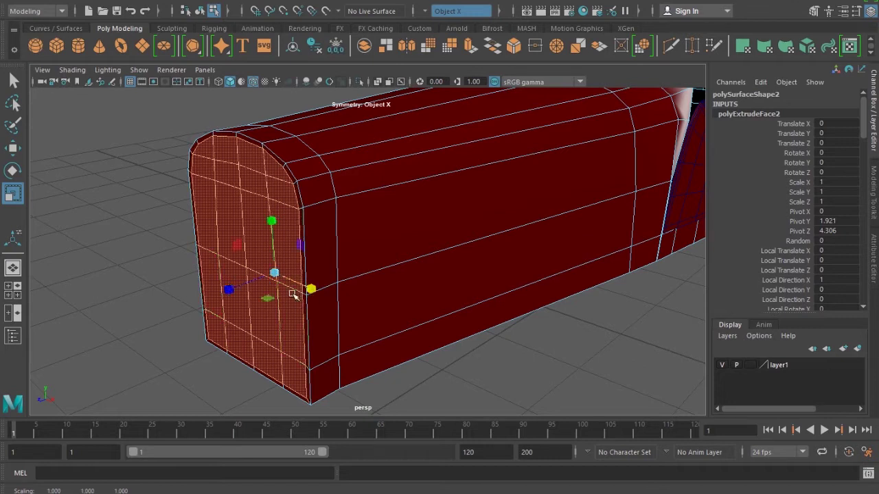
{"action": "key", "text": "w"}
{"action": "left_click_drag", "start_coordinate": [236, 290], "coordinate": [241, 210]}
Select an edge loop along the body's lower side
{"action": "key", "text": "F8"}
{"action": "key", "text": "F11"}
{"action": "left_click", "coordinate": [278, 269]}
{"action": "mouse_move", "coordinate": [278, 270]}
{"action": "left_mouse_down", "text": "alt"}
{"action": "mouse_move", "coordinate": [235, 251]}
{"action": "mouse_move", "coordinate": [274, 261]}
{"action": "mouse_move", "coordinate": [229, 315]}
{"action": "left_mouse_up", "text": "alt"}
{"action": "key", "text": "F10"}
{"action": "double_click", "coordinate": [196, 273]}
Bevel the rounded end's edge loop with fraction 0.02 and 2 segments
{"action": "mouse_move", "coordinate": [196, 273]}
{"action": "left_mouse_down", "text": "alt"}
{"action": "mouse_move", "coordinate": [377, 285]}
{"action": "mouse_move", "coordinate": [329, 239]}
{"action": "left_mouse_up", "text": "alt"}
{"action": "right_click_drag", "start_coordinate": [323, 237], "coordinate": [405, 232], "text": "shift"}
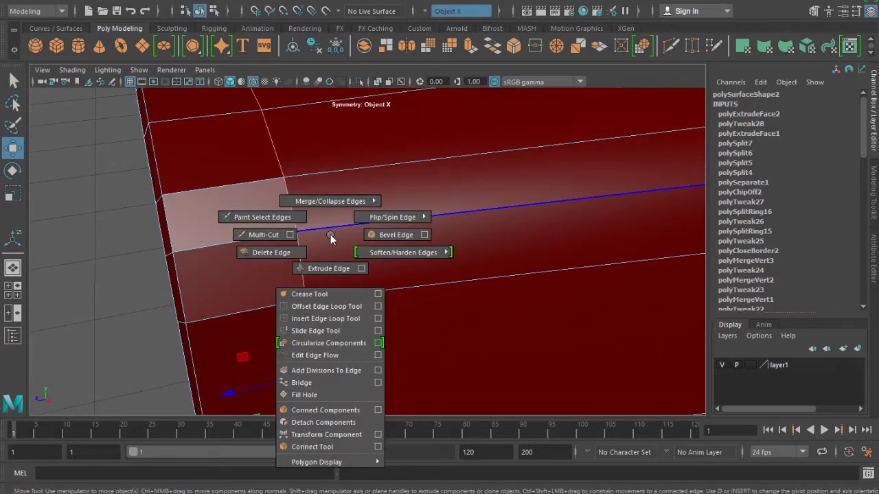
{"action": "left_click", "coordinate": [599, 266]}
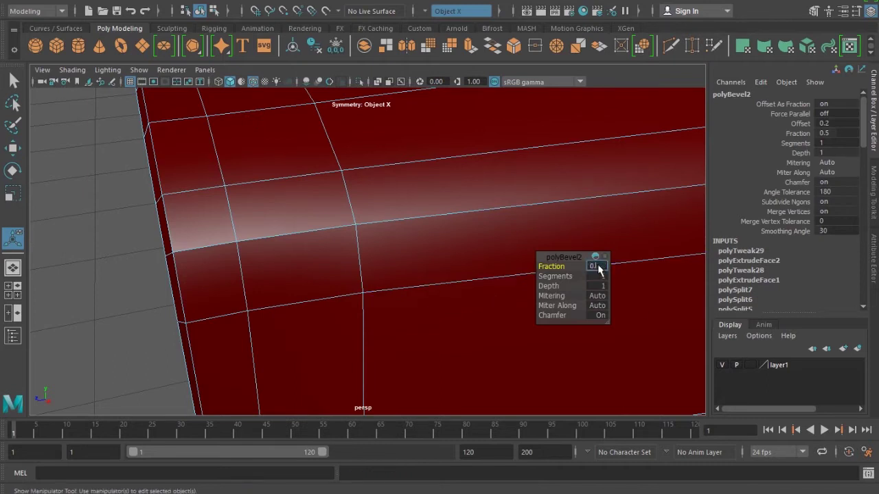
{"action": "type", "text": "01"}
{"action": "key", "text": "Return"}
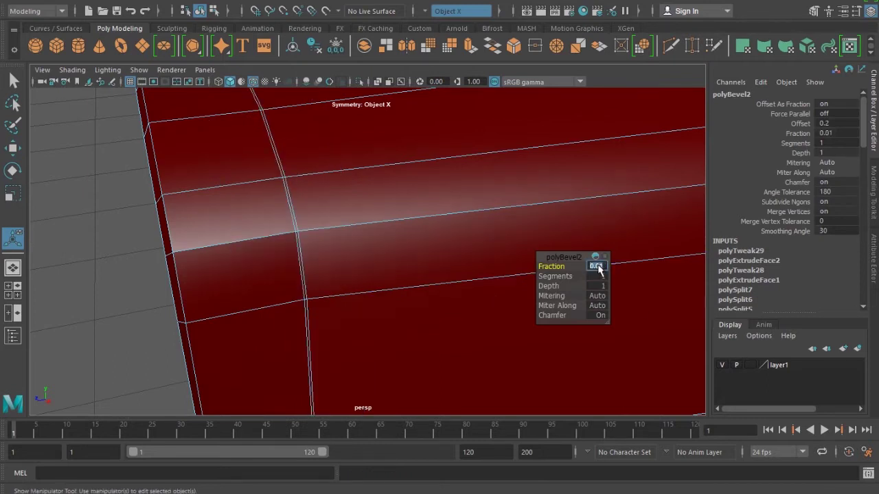
{"action": "type", "text": "0.2"}
{"action": "key", "text": "Return"}
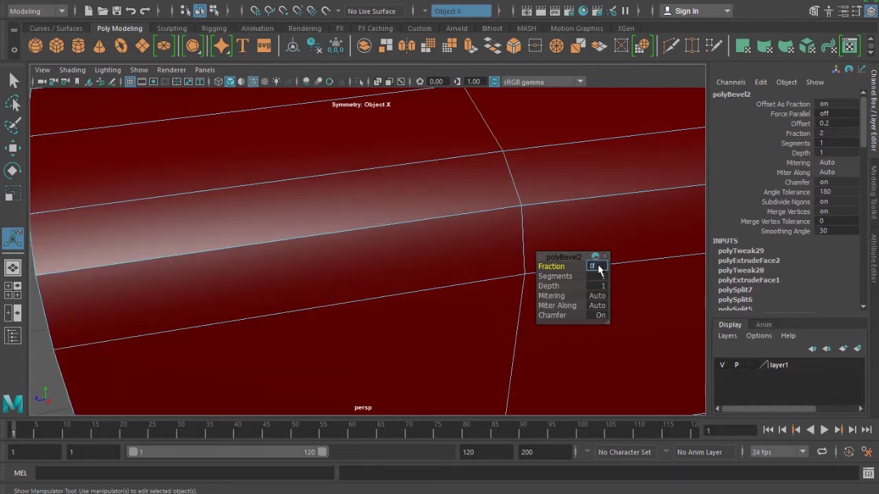
{"action": "type", "text": ".02"}
{"action": "key", "text": "Return"}
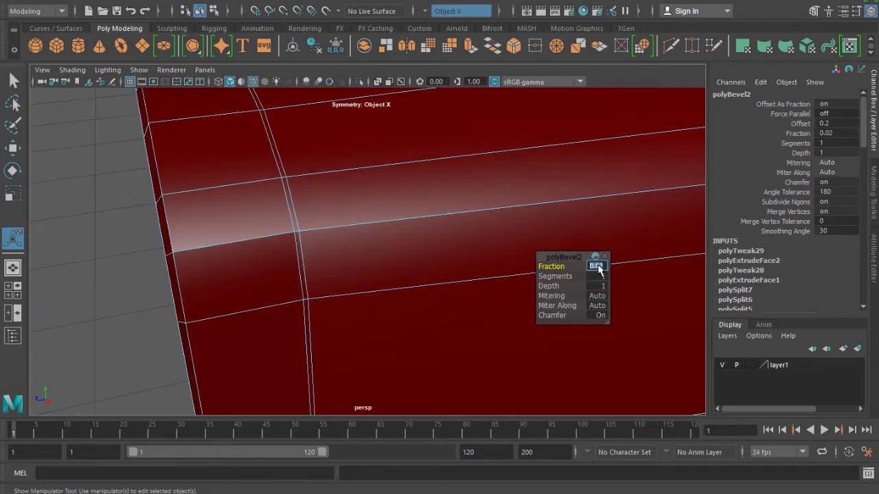
{"action": "left_click", "coordinate": [597, 276]}
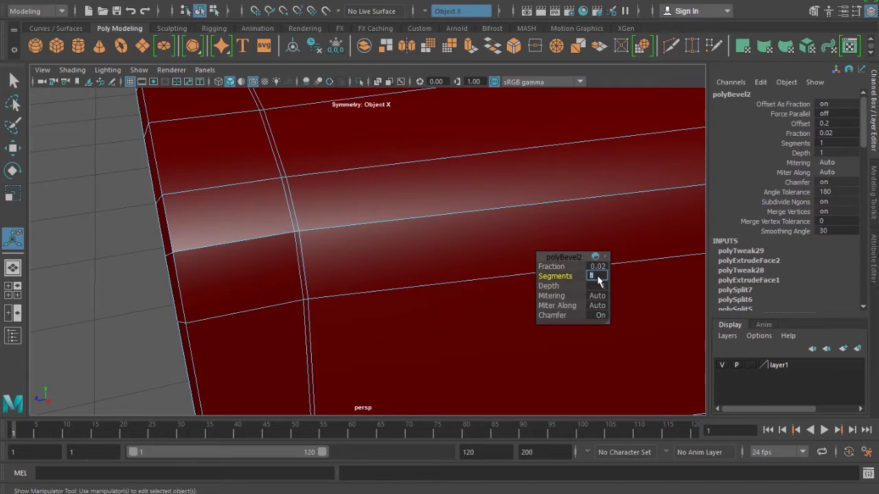
{"action": "type", "text": "2"}
{"action": "key", "text": "Return"}
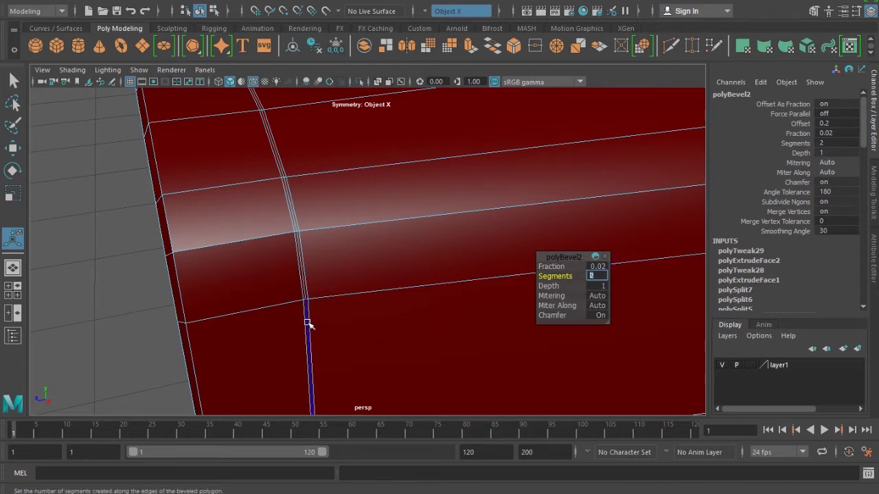
{"action": "left_click", "coordinate": [308, 324]}
Select the body's rear-end faces, grow the selection, and extract them as a separate piece
{"action": "mouse_move", "coordinate": [313, 320]}
{"action": "left_mouse_down", "text": "alt"}
{"action": "mouse_move", "coordinate": [323, 255]}
{"action": "mouse_move", "coordinate": [337, 351]}
{"action": "mouse_move", "coordinate": [408, 314]}
{"action": "mouse_move", "coordinate": [428, 261]}
{"action": "mouse_move", "coordinate": [405, 274]}
{"action": "left_mouse_up", "text": "alt"}
{"action": "key", "text": "r"}
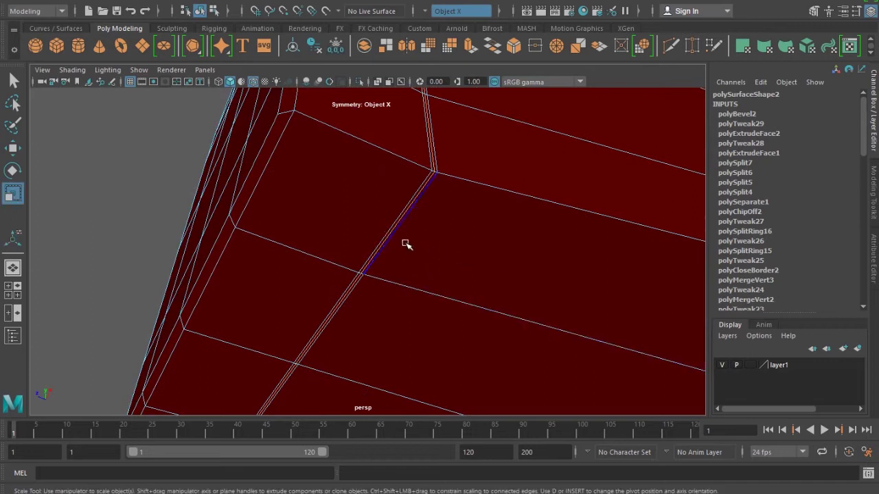
{"action": "left_click_drag", "start_coordinate": [418, 245], "coordinate": [369, 243], "text": "alt"}
{"action": "mouse_move", "coordinate": [361, 143]}
{"action": "left_mouse_down", "text": "alt"}
{"action": "mouse_move", "coordinate": [406, 190]}
{"action": "mouse_move", "coordinate": [402, 275]}
{"action": "mouse_move", "coordinate": [531, 344]}
{"action": "left_mouse_up", "text": "alt"}
{"action": "key", "text": "F8"}
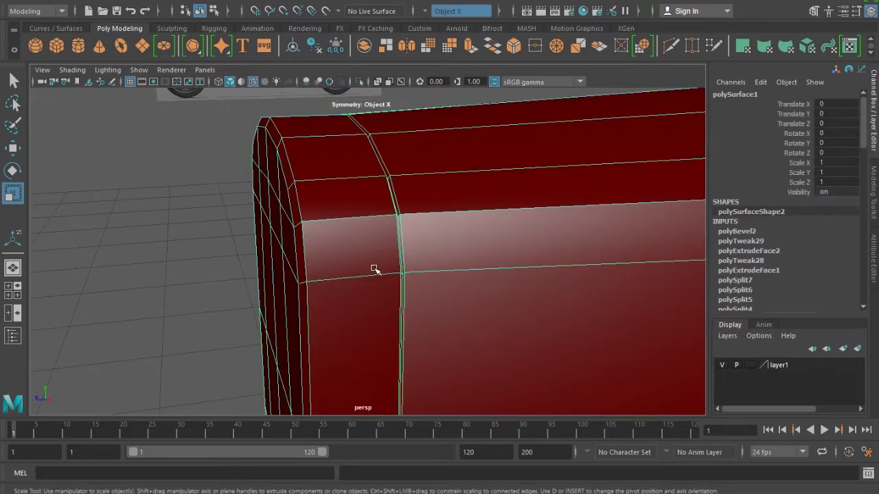
{"action": "mouse_move", "coordinate": [395, 258]}
{"action": "left_mouse_down", "text": "alt"}
{"action": "mouse_move", "coordinate": [382, 271]}
{"action": "mouse_move", "coordinate": [334, 245]}
{"action": "left_mouse_up", "text": "alt"}
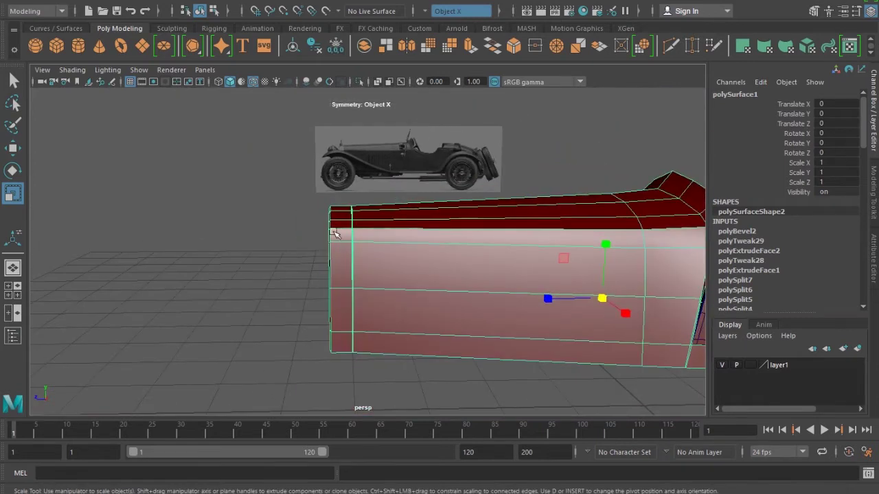
{"action": "left_click", "coordinate": [239, 155]}
{"action": "mouse_move", "coordinate": [239, 156]}
{"action": "left_mouse_down"}
{"action": "mouse_move", "coordinate": [327, 392]}
{"action": "mouse_move", "coordinate": [340, 402]}
{"action": "mouse_move", "coordinate": [418, 396]}
{"action": "left_mouse_up"}
{"action": "mouse_move", "coordinate": [418, 396]}
{"action": "right_mouse_down", "text": "alt"}
{"action": "mouse_move", "coordinate": [428, 334]}
{"action": "mouse_move", "coordinate": [482, 343]}
{"action": "mouse_move", "coordinate": [500, 380]}
{"action": "right_mouse_up", "text": "alt"}
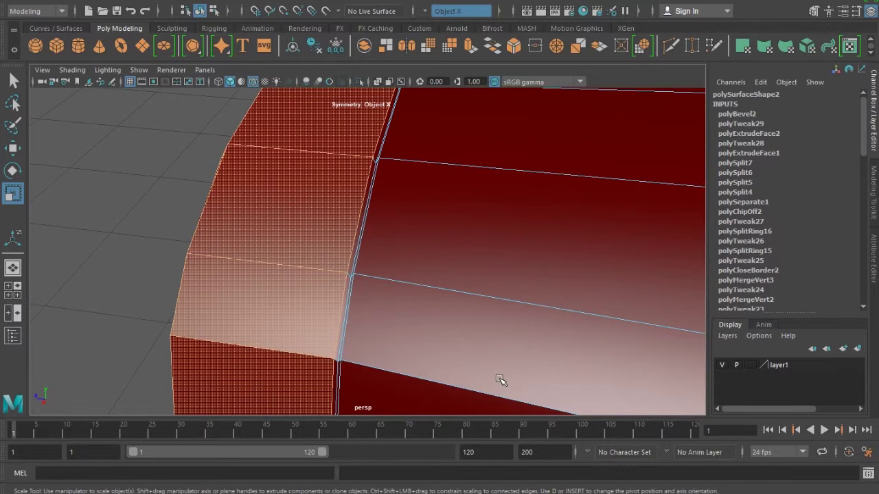
{"action": "key", "text": "shift+period"}
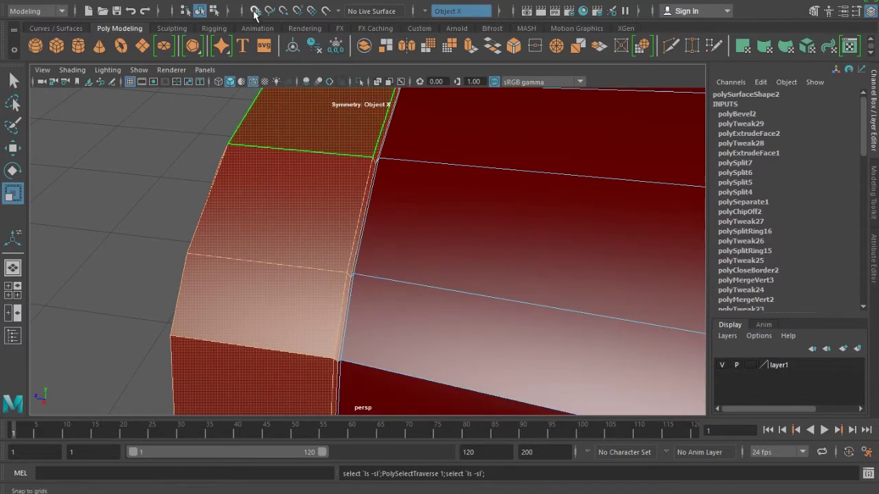
{"action": "right_click_drag", "start_coordinate": [275, 124], "coordinate": [297, 331], "text": "shift"}
{"action": "right_click_drag", "start_coordinate": [300, 301], "coordinate": [291, 215], "text": "alt"}
{"action": "left_click_drag", "start_coordinate": [290, 216], "coordinate": [389, 232], "text": "alt"}
Give the end piece a grey Lambert material and compare smooth previews of it and the red body
{"action": "right_click", "coordinate": [380, 191]}
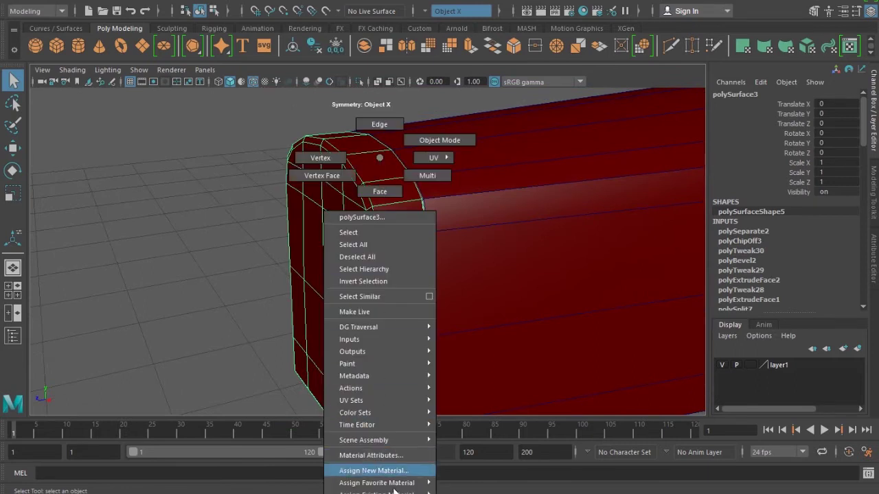
{"action": "right_click_drag", "start_coordinate": [380, 190], "coordinate": [467, 455]}
{"action": "left_click", "coordinate": [371, 254]}
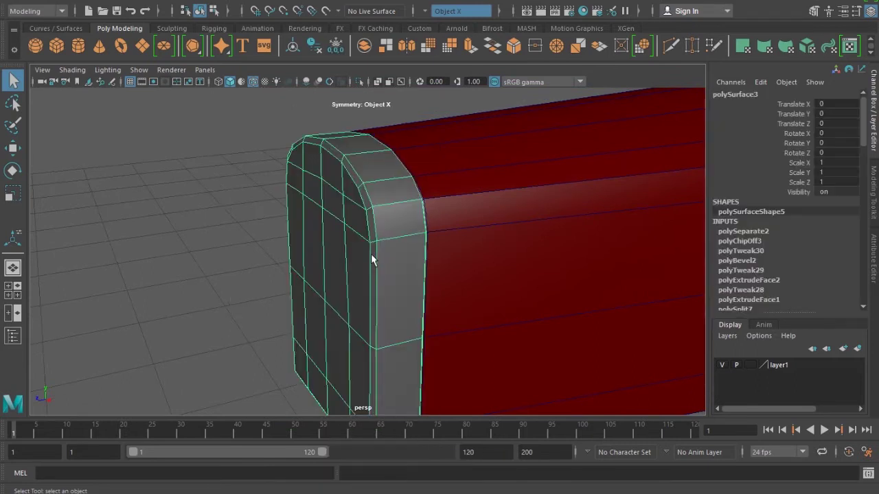
{"action": "key", "text": "3"}
{"action": "left_click", "coordinate": [460, 255]}
{"action": "left_click", "coordinate": [177, 258]}
{"action": "mouse_move", "coordinate": [176, 258]}
{"action": "left_mouse_down", "text": "alt"}
{"action": "mouse_move", "coordinate": [398, 265]}
{"action": "mouse_move", "coordinate": [412, 224]}
{"action": "mouse_move", "coordinate": [510, 235]}
{"action": "mouse_move", "coordinate": [459, 282]}
{"action": "mouse_move", "coordinate": [441, 284]}
{"action": "mouse_move", "coordinate": [446, 270]}
{"action": "mouse_move", "coordinate": [427, 290]}
{"action": "left_mouse_up", "text": "alt"}
{"action": "left_click", "coordinate": [491, 263]}
{"action": "key", "text": "1"}
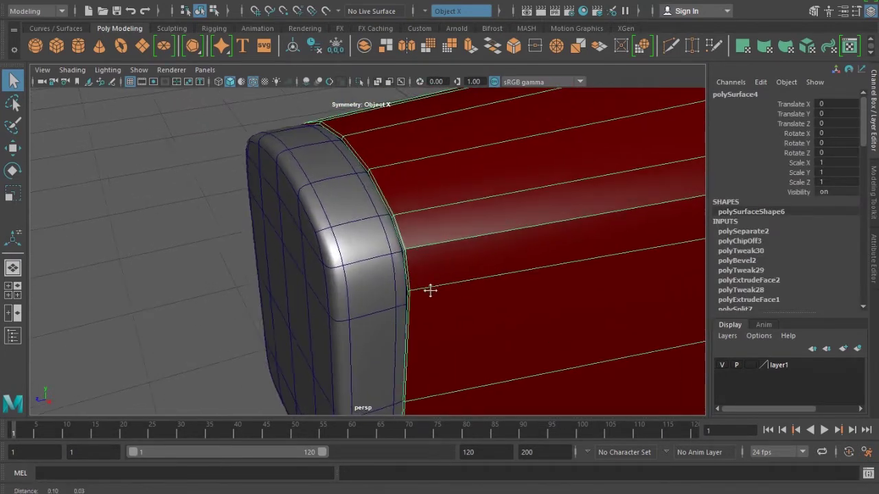
{"action": "right_click_drag", "start_coordinate": [428, 291], "coordinate": [483, 371], "text": "alt"}
{"action": "key", "text": "2"}
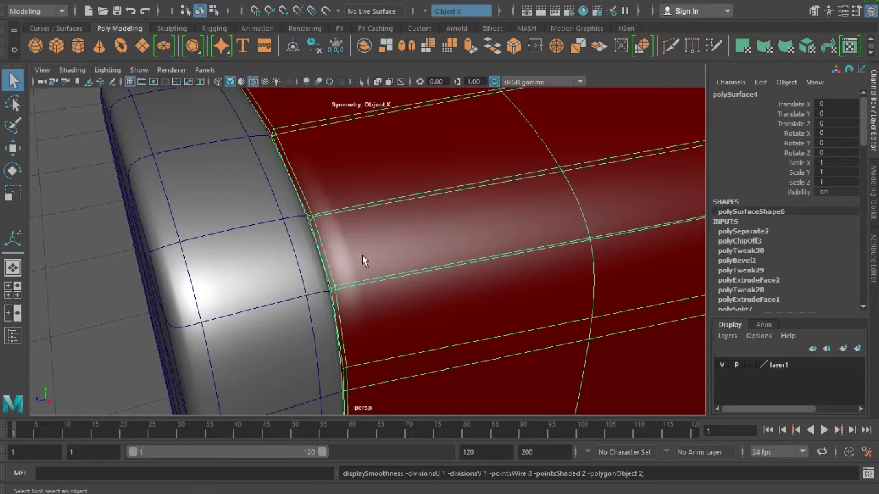
{"action": "key", "text": "3"}
Insert a support edge loop on the red body beside its end edge
{"action": "right_click", "coordinate": [364, 229], "text": "shift"}
{"action": "left_click", "coordinate": [297, 227]}
{"action": "right_click_drag", "start_coordinate": [378, 277], "coordinate": [405, 369], "text": "alt"}
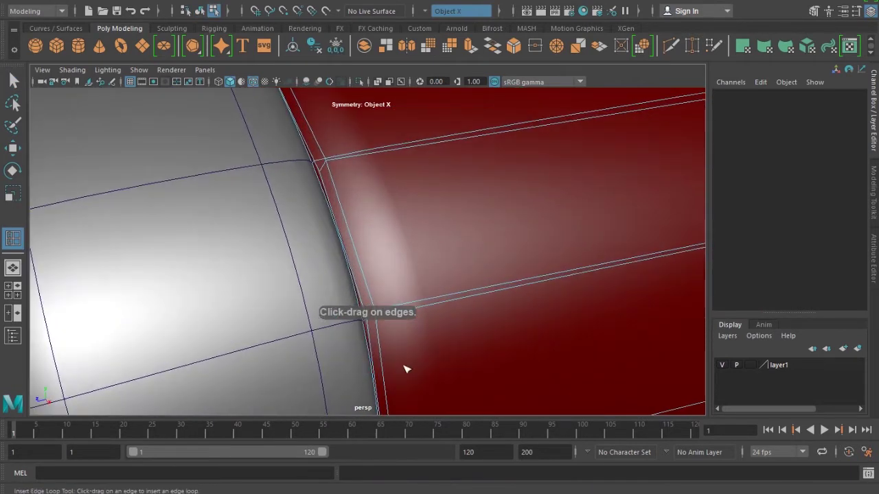
{"action": "key", "text": "1"}
{"action": "left_click", "coordinate": [370, 314]}
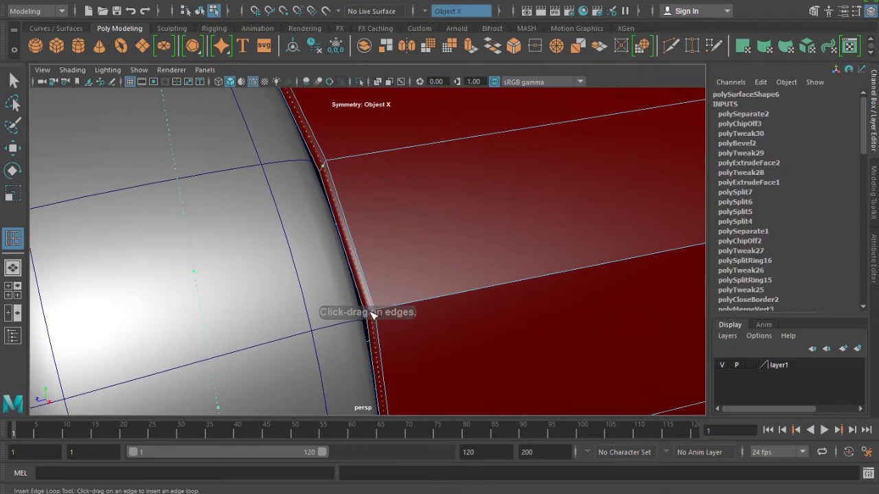
{"action": "key", "text": "w"}
{"action": "key", "text": "F8"}
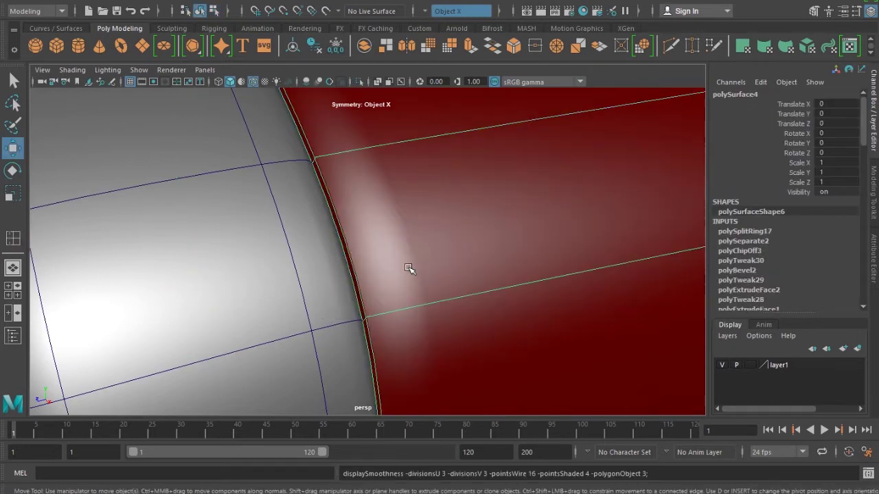
{"action": "right_click_drag", "start_coordinate": [409, 268], "coordinate": [189, 314], "text": "alt"}
Turn off the grey end cap's smooth preview and try an edge loop, undoing the misplaced one
{"action": "left_click", "coordinate": [171, 284]}
{"action": "mouse_move", "coordinate": [171, 284]}
{"action": "left_mouse_down", "text": "alt"}
{"action": "mouse_move", "coordinate": [216, 255]}
{"action": "mouse_move", "coordinate": [280, 256]}
{"action": "mouse_move", "coordinate": [270, 275]}
{"action": "left_mouse_up", "text": "alt"}
{"action": "left_click", "coordinate": [280, 256]}
{"action": "key", "text": "1"}
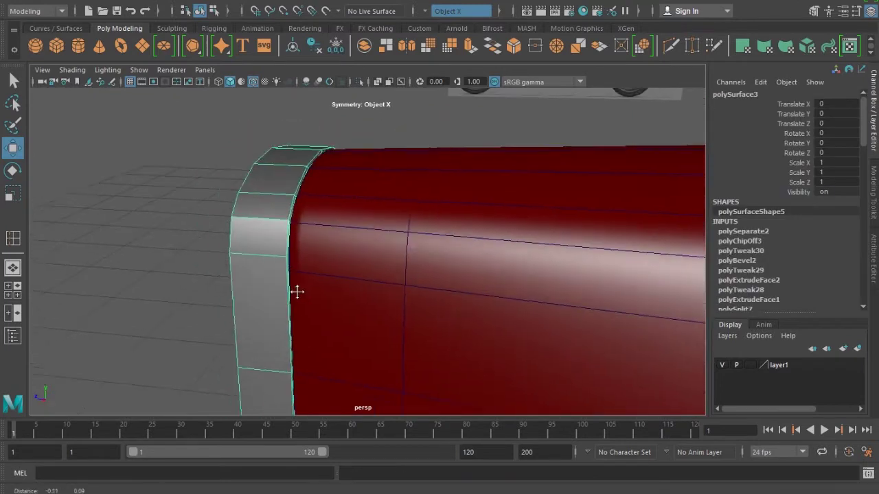
{"action": "right_click_drag", "start_coordinate": [271, 275], "coordinate": [461, 350], "text": "alt"}
{"action": "mouse_move", "coordinate": [462, 350]}
{"action": "left_mouse_down", "text": "alt"}
{"action": "mouse_move", "coordinate": [365, 327]}
{"action": "mouse_move", "coordinate": [305, 133]}
{"action": "left_mouse_up", "text": "alt"}
{"action": "right_click_drag", "start_coordinate": [304, 134], "coordinate": [237, 158], "text": "shift"}
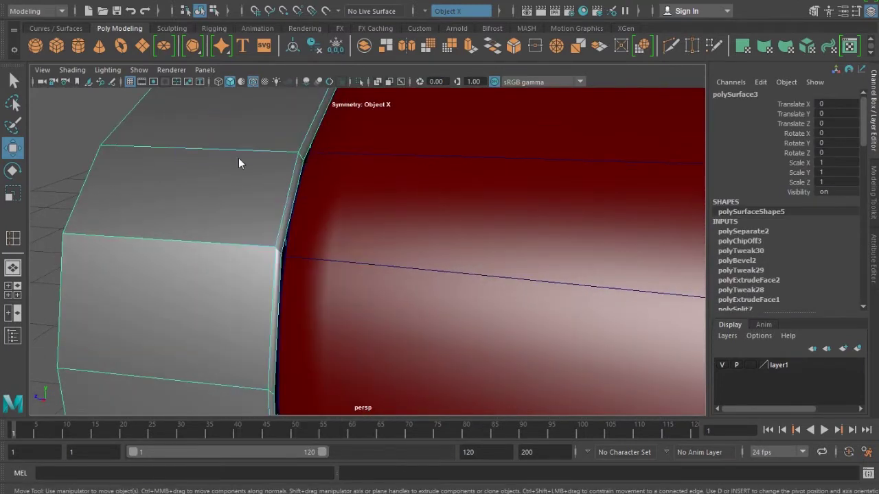
{"action": "left_click", "coordinate": [303, 160]}
{"action": "mouse_move", "coordinate": [290, 186]}
{"action": "left_mouse_down", "text": "alt"}
{"action": "mouse_move", "coordinate": [295, 172]}
{"action": "mouse_move", "coordinate": [290, 178]}
{"action": "left_mouse_up", "text": "alt"}
{"action": "key", "text": "ctrl+z"}
Add two tight support loops along the end cap's rim and preview it smoothed
{"action": "key", "text": "w"}
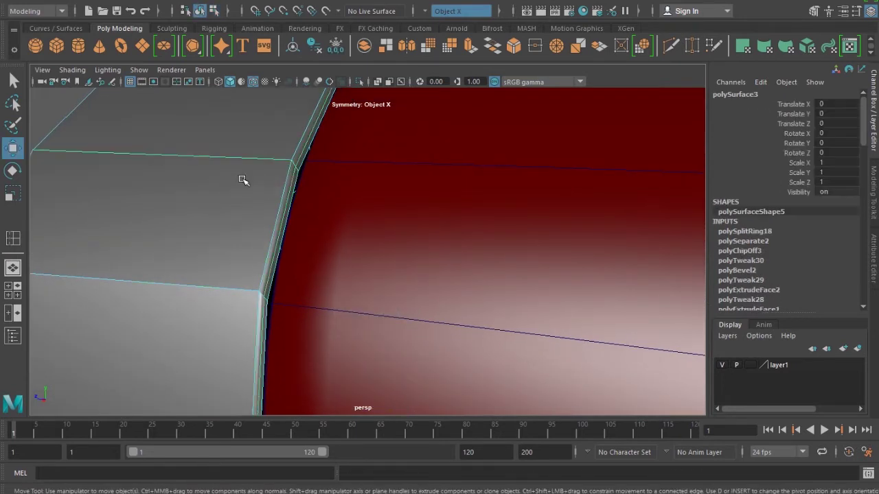
{"action": "scroll", "coordinate": [242, 180], "scroll_direction": "down", "scroll_amount": 5}
{"action": "mouse_move", "coordinate": [349, 234]}
{"action": "left_mouse_down", "text": "alt"}
{"action": "mouse_move", "coordinate": [490, 249]}
{"action": "mouse_move", "coordinate": [435, 259]}
{"action": "left_mouse_up", "text": "alt"}
{"action": "left_click", "coordinate": [490, 250]}
{"action": "right_click_drag", "start_coordinate": [435, 259], "coordinate": [486, 291], "text": "alt"}
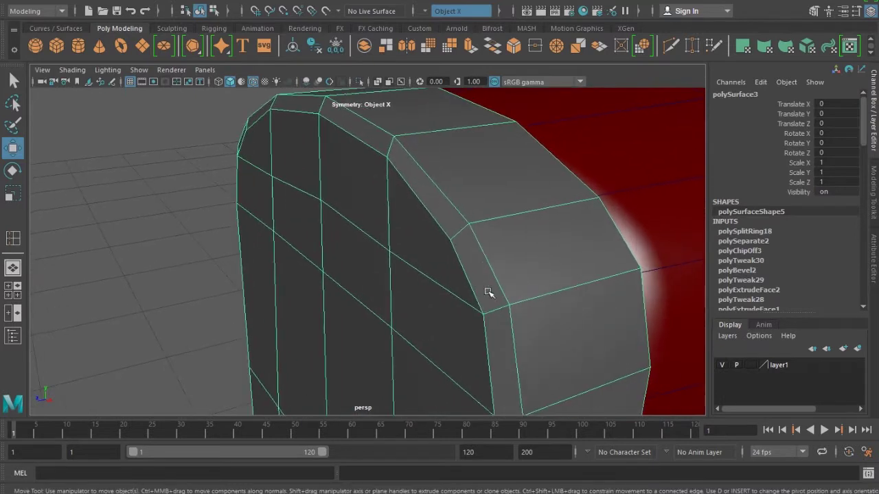
{"action": "right_click_drag", "start_coordinate": [481, 212], "coordinate": [360, 226], "text": "shift"}
{"action": "left_click_drag", "start_coordinate": [476, 227], "coordinate": [456, 240]}
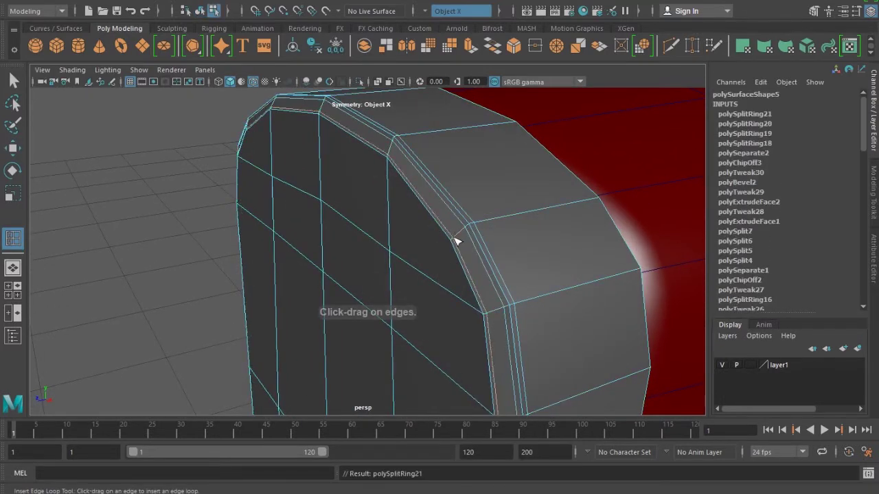
{"action": "left_click", "coordinate": [458, 238]}
{"action": "key", "text": "w"}
{"action": "key", "text": "F8"}
{"action": "key", "text": "3"}
Deselect the end cap and turn off wireframe-on-shaded to view the smooth model
{"action": "scroll", "coordinate": [222, 245], "scroll_direction": "down", "scroll_amount": 3}
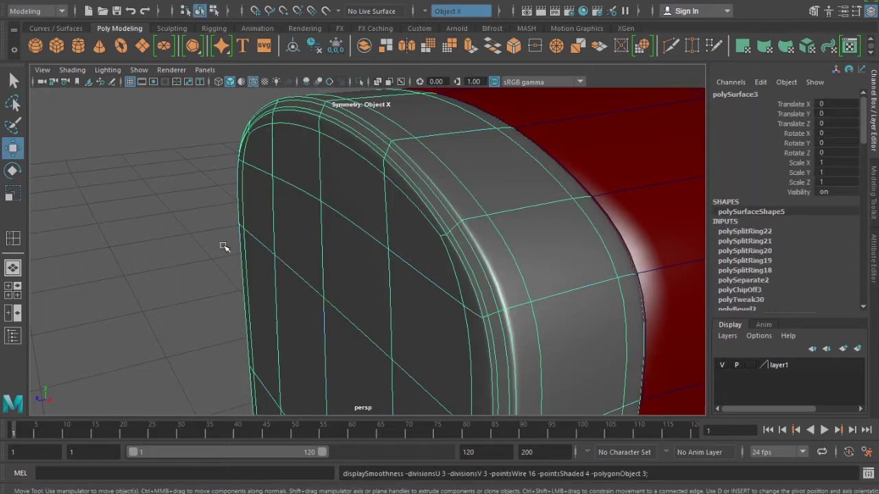
{"action": "left_click", "coordinate": [236, 219]}
{"action": "left_click_drag", "start_coordinate": [237, 219], "coordinate": [341, 242], "text": "alt"}
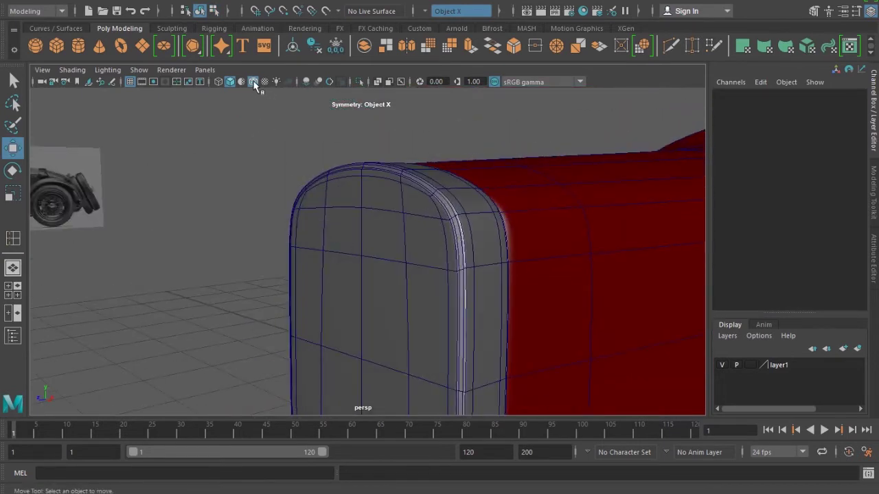
{"action": "left_click", "coordinate": [253, 82]}
{"action": "mouse_move", "coordinate": [424, 269]}
{"action": "left_mouse_down", "text": "alt"}
{"action": "mouse_move", "coordinate": [501, 275]}
{"action": "mouse_move", "coordinate": [539, 304]}
{"action": "mouse_move", "coordinate": [519, 334]}
{"action": "mouse_move", "coordinate": [255, 275]}
{"action": "mouse_move", "coordinate": [386, 279]}
{"action": "mouse_move", "coordinate": [398, 298]}
{"action": "mouse_move", "coordinate": [350, 289]}
{"action": "left_mouse_up", "text": "alt"}
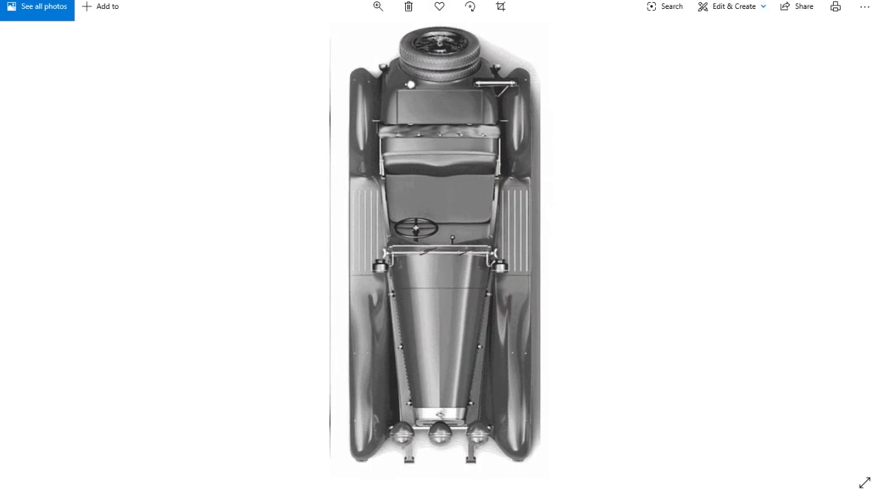
Open car reference01 from the sourceimages folder in Photos and zoom in on it
{"action": "key", "text": "alt+Tab"}
{"action": "double_click", "coordinate": [475, 113]}
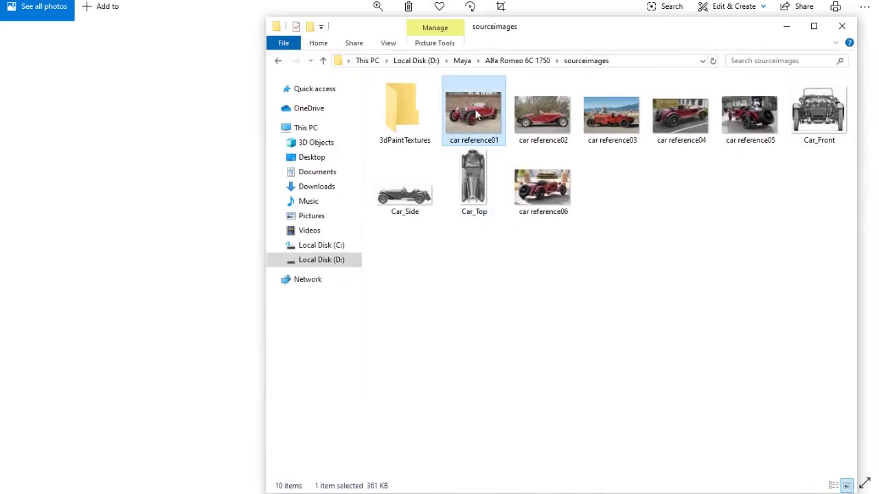
{"action": "scroll", "coordinate": [427, 275], "scroll_direction": "up", "scroll_amount": 3}
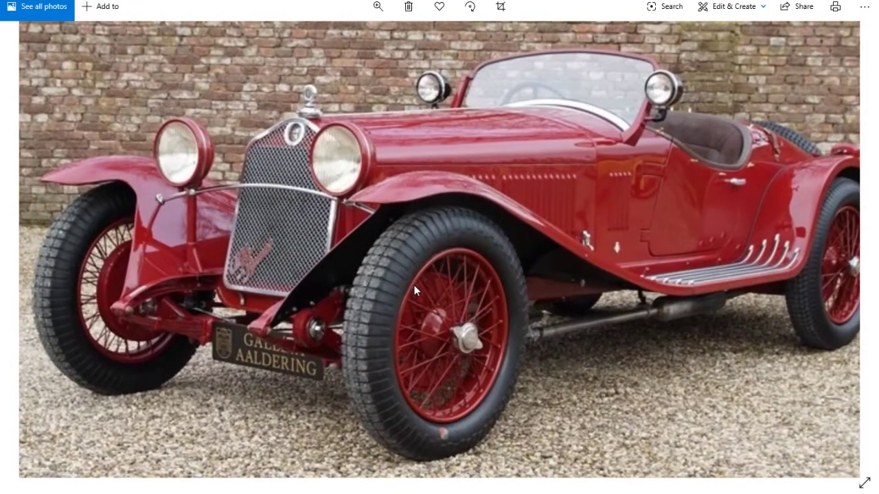
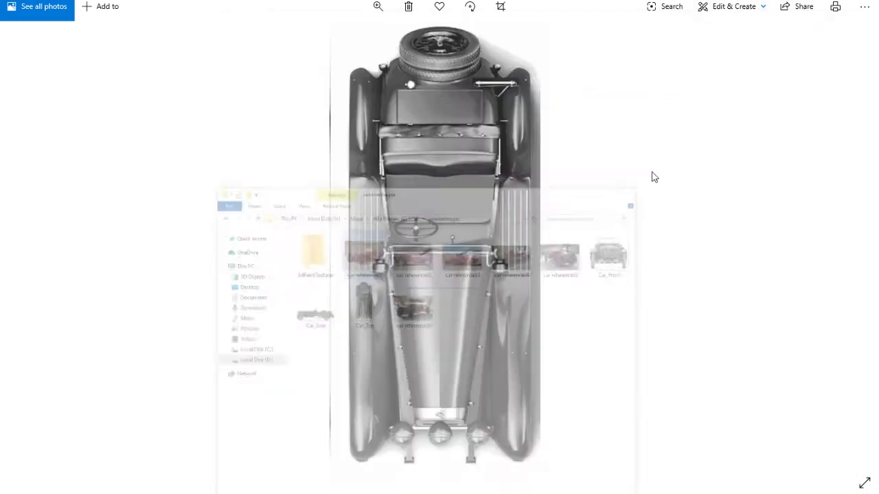
Leave the top-view reference photo and return to a close side view of the car front in Maya
{"action": "left_click", "coordinate": [798, 6]}
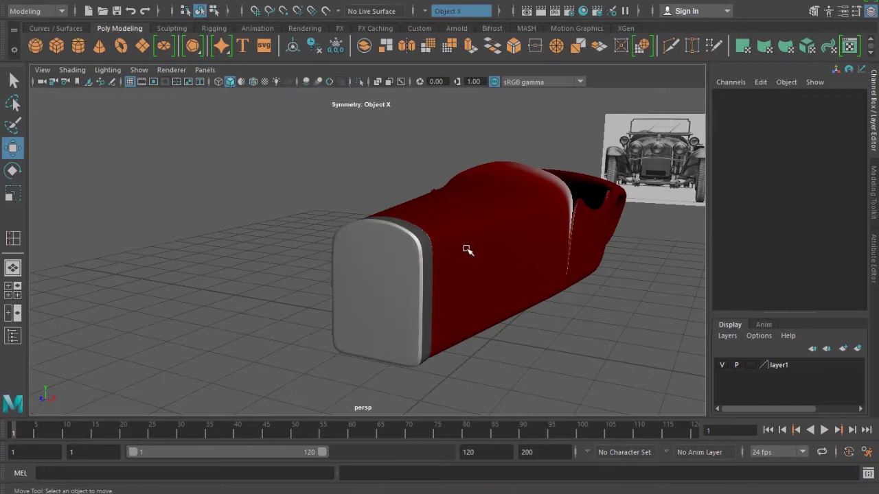
{"action": "left_click_drag", "start_coordinate": [466, 250], "coordinate": [434, 278]}
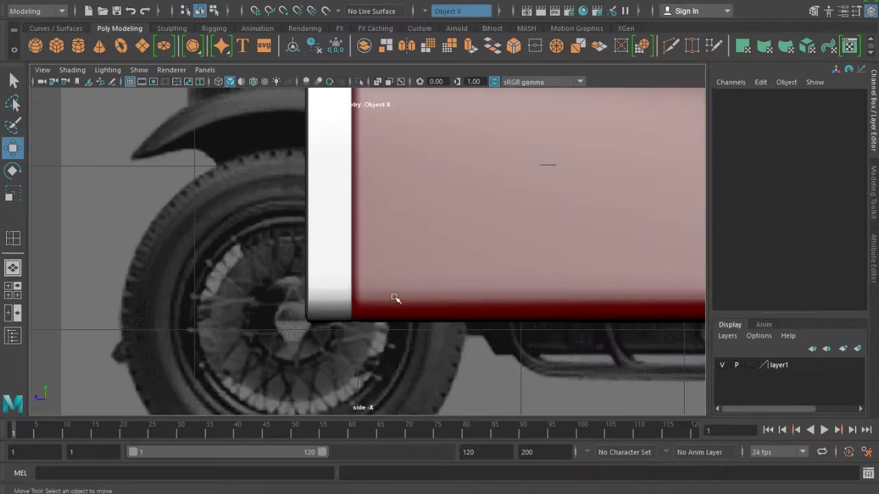
In wireframe, pull the shell's lower front-edge vertices forward to match the side reference
{"action": "left_click", "coordinate": [319, 296]}
{"action": "key", "text": "1"}
{"action": "scroll", "coordinate": [301, 325], "scroll_direction": "up", "scroll_amount": 1}
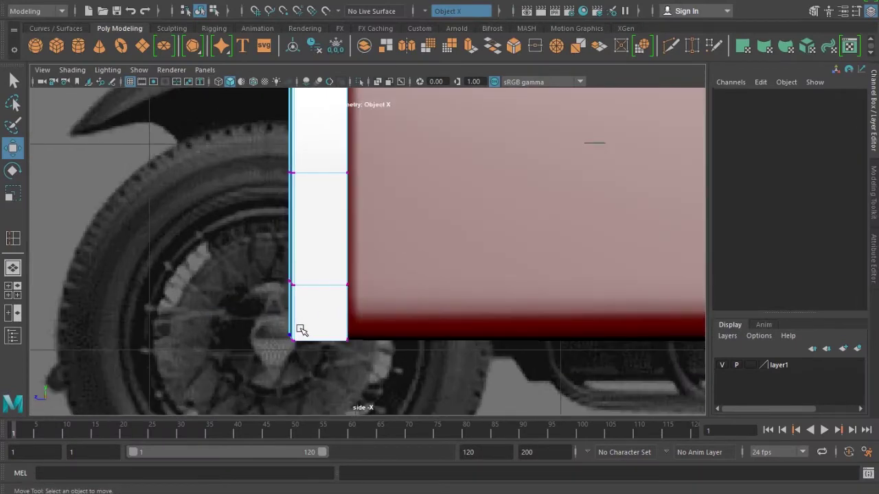
{"action": "key", "text": "4"}
{"action": "left_click", "coordinate": [292, 338]}
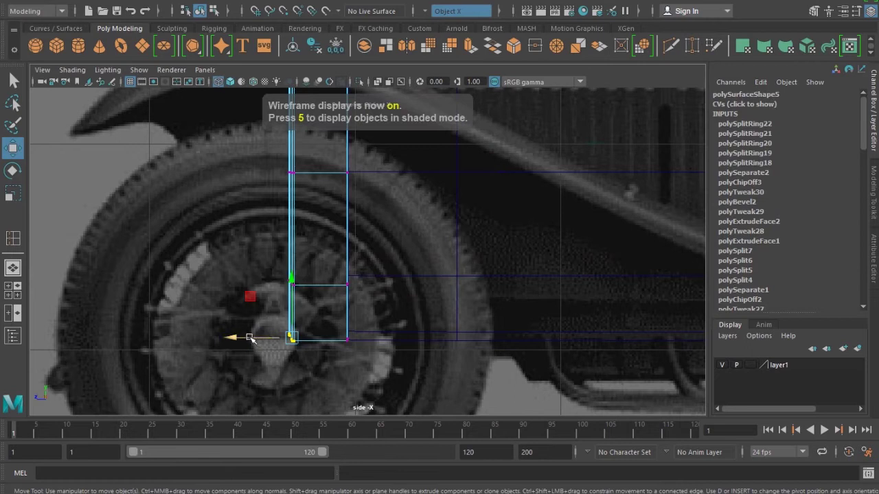
{"action": "left_click_drag", "start_coordinate": [248, 339], "coordinate": [237, 341]}
{"action": "left_click", "coordinate": [291, 283]}
{"action": "left_click_drag", "start_coordinate": [240, 282], "coordinate": [230, 291]}
{"action": "left_click", "coordinate": [291, 172]}
{"action": "left_click_drag", "start_coordinate": [235, 173], "coordinate": [230, 177]}
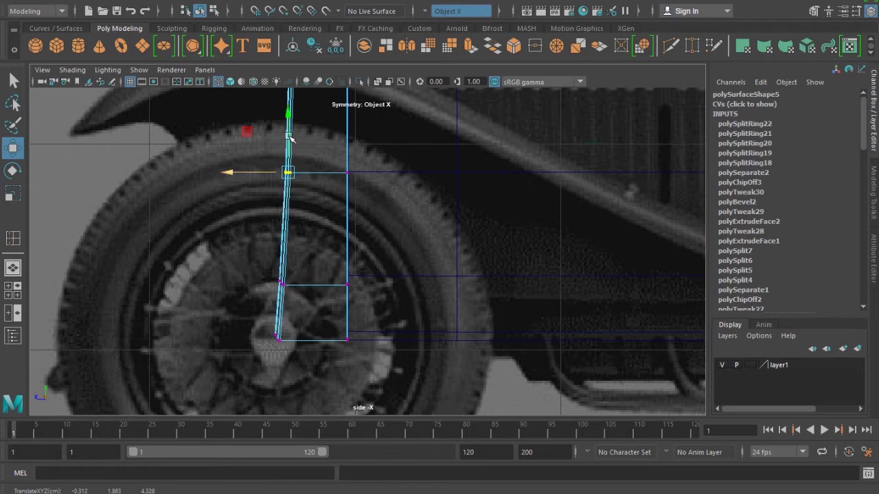
Nudge the upper front-edge vertices forward, then return to shaded perspective view
{"action": "middle_click_drag", "start_coordinate": [290, 138], "coordinate": [299, 259], "text": "alt"}
{"action": "left_click_drag", "start_coordinate": [315, 263], "coordinate": [313, 261]}
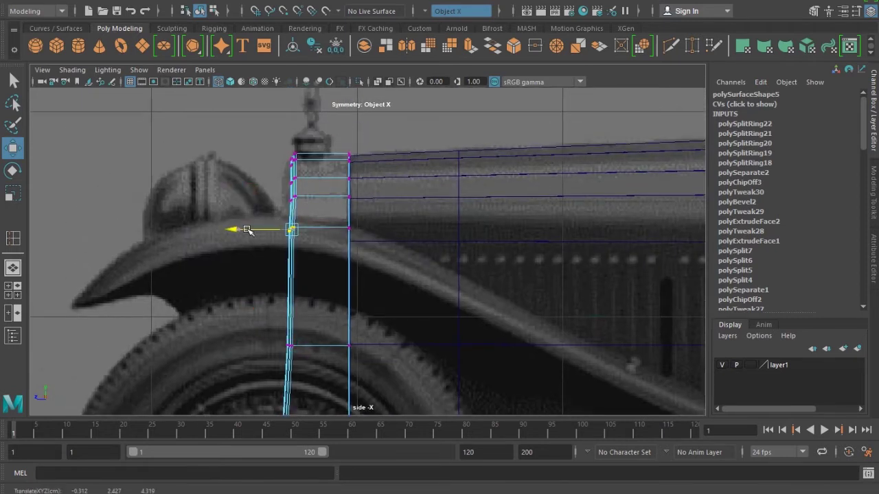
{"action": "middle_click_drag", "start_coordinate": [273, 326], "coordinate": [300, 265], "text": "alt"}
{"action": "left_click_drag", "start_coordinate": [264, 282], "coordinate": [261, 281]}
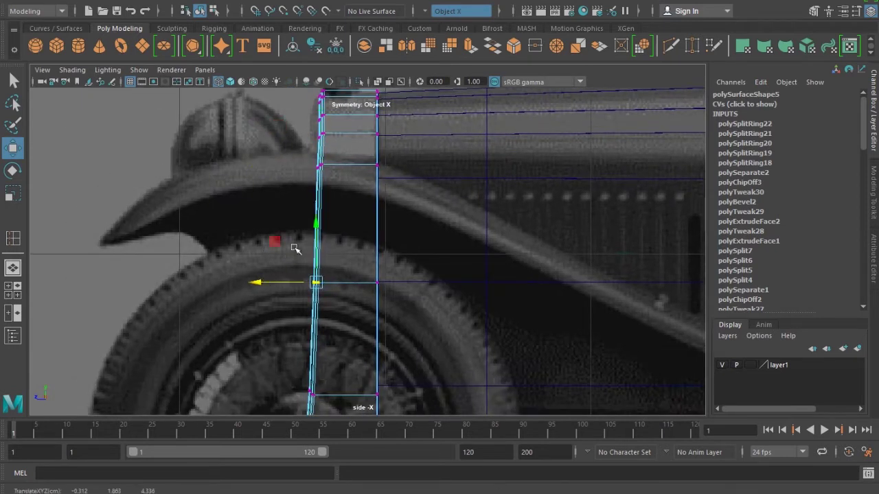
{"action": "middle_click_drag", "start_coordinate": [294, 249], "coordinate": [295, 234], "text": "alt"}
{"action": "scroll", "coordinate": [291, 224], "scroll_direction": "up", "scroll_amount": 3}
{"action": "left_click_drag", "start_coordinate": [256, 227], "coordinate": [253, 228]}
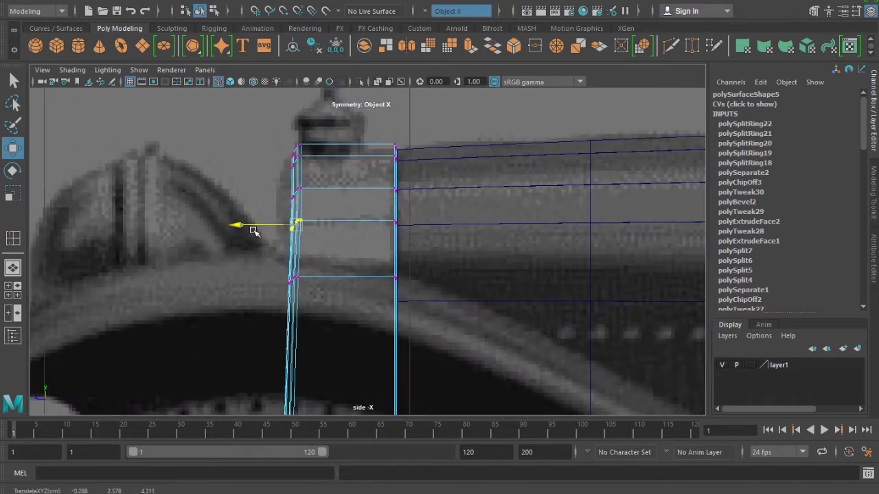
{"action": "left_click_drag", "start_coordinate": [326, 205], "coordinate": [275, 182]}
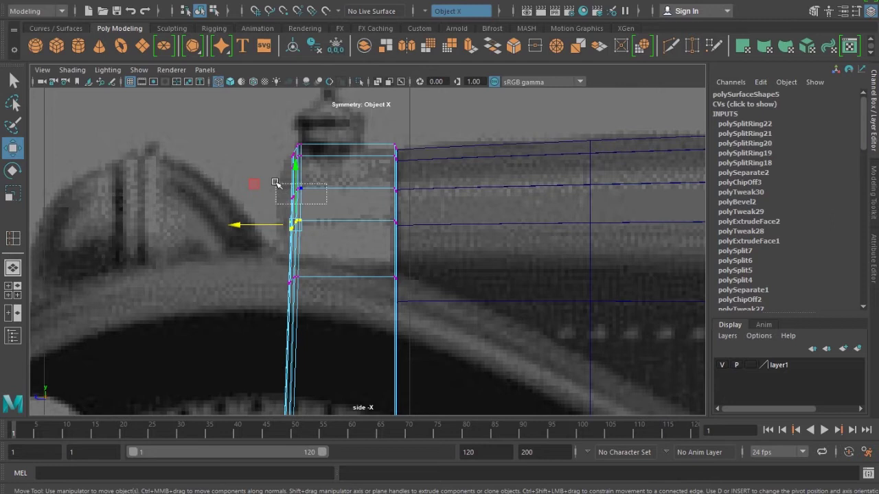
{"action": "left_click", "coordinate": [258, 191]}
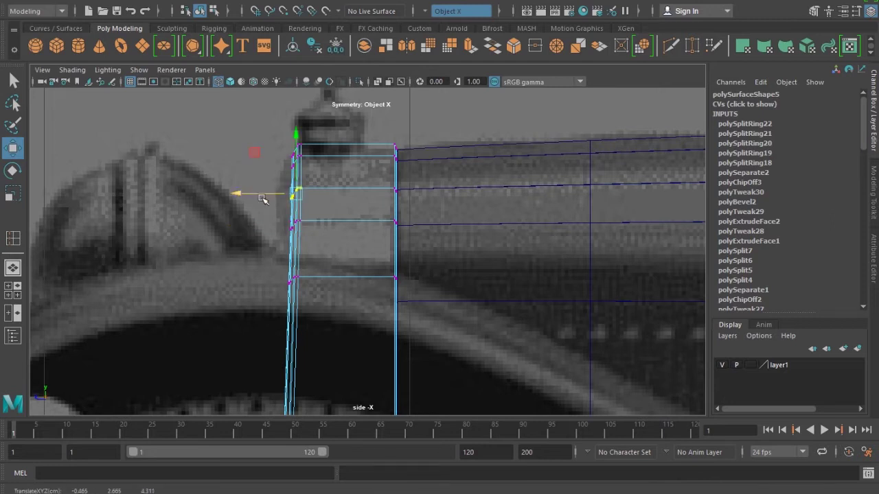
{"action": "key", "text": "5"}
{"action": "key", "text": "space"}
{"action": "left_click", "coordinate": [280, 227]}
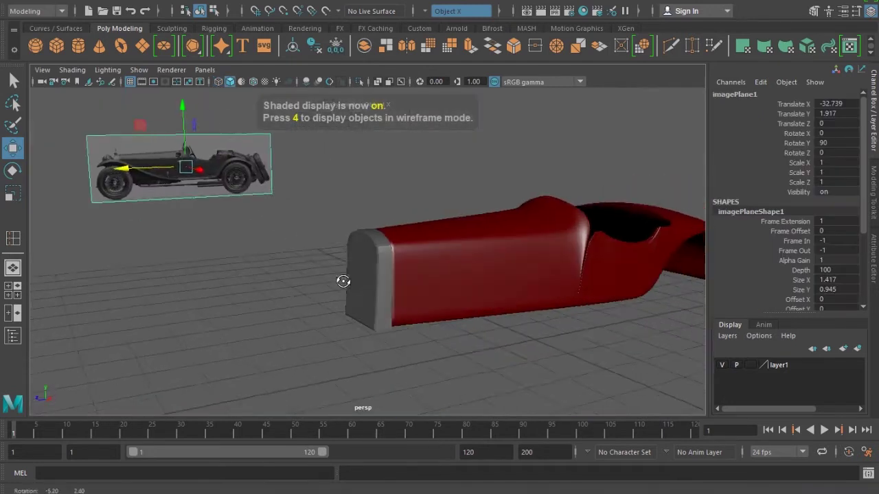
Compare the slanted shell against the side reference in wireframe, then return to shaded display
{"action": "scroll", "coordinate": [341, 280], "scroll_direction": "up", "scroll_amount": 3}
{"action": "left_click", "coordinate": [370, 291]}
{"action": "left_click", "coordinate": [316, 309]}
{"action": "mouse_move", "coordinate": [320, 310]}
{"action": "left_mouse_down", "text": "alt"}
{"action": "mouse_move", "coordinate": [453, 326]}
{"action": "mouse_move", "coordinate": [378, 304]}
{"action": "mouse_move", "coordinate": [469, 345]}
{"action": "mouse_move", "coordinate": [606, 359]}
{"action": "mouse_move", "coordinate": [449, 334]}
{"action": "mouse_move", "coordinate": [392, 344]}
{"action": "mouse_move", "coordinate": [526, 347]}
{"action": "mouse_move", "coordinate": [427, 359]}
{"action": "mouse_move", "coordinate": [490, 374]}
{"action": "mouse_move", "coordinate": [363, 355]}
{"action": "mouse_move", "coordinate": [366, 345]}
{"action": "left_mouse_up", "text": "alt"}
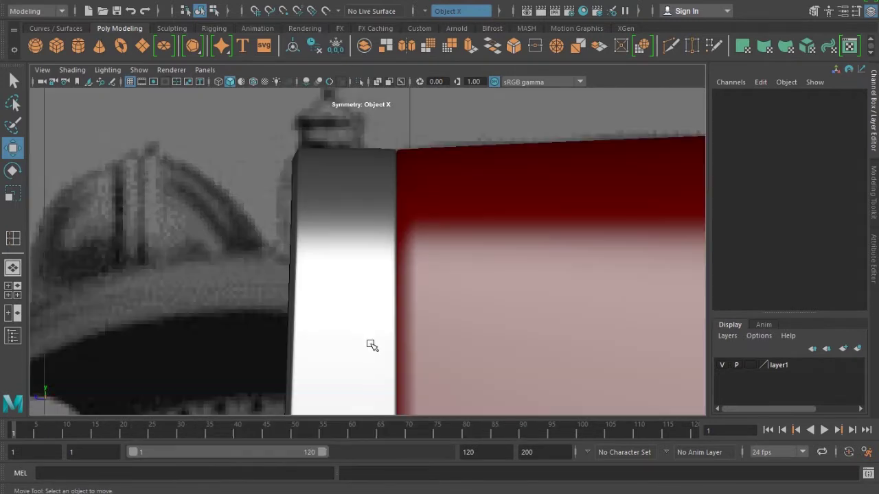
{"action": "middle_click_drag", "start_coordinate": [368, 344], "coordinate": [373, 309], "text": "alt"}
{"action": "key", "text": "4"}
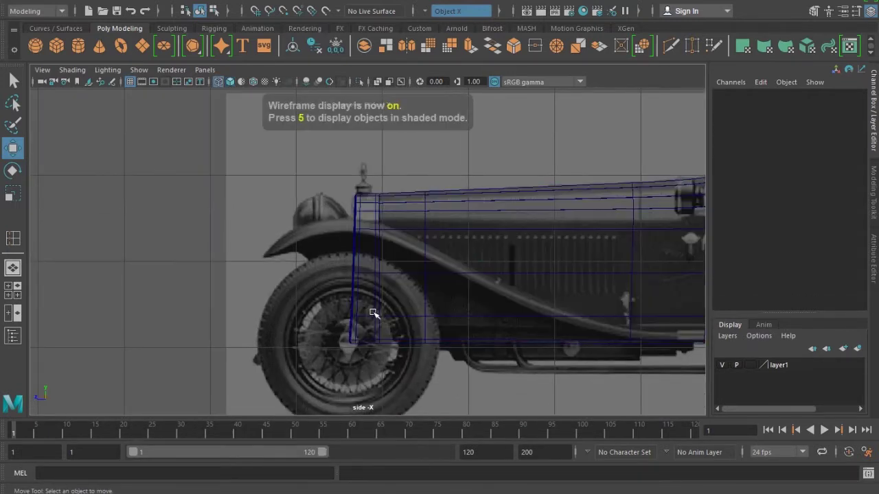
{"action": "scroll", "coordinate": [370, 314], "scroll_direction": "up", "scroll_amount": 2}
{"action": "left_click_drag", "start_coordinate": [363, 323], "coordinate": [341, 400]}
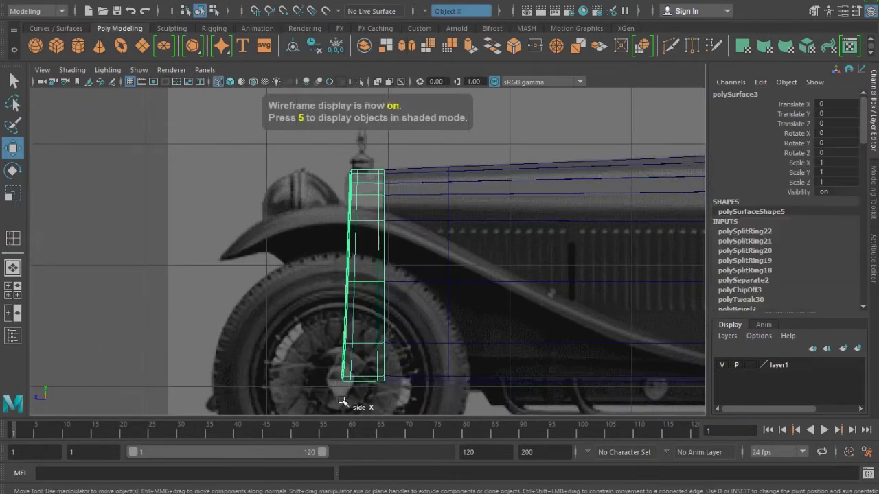
{"action": "left_click", "coordinate": [468, 411]}
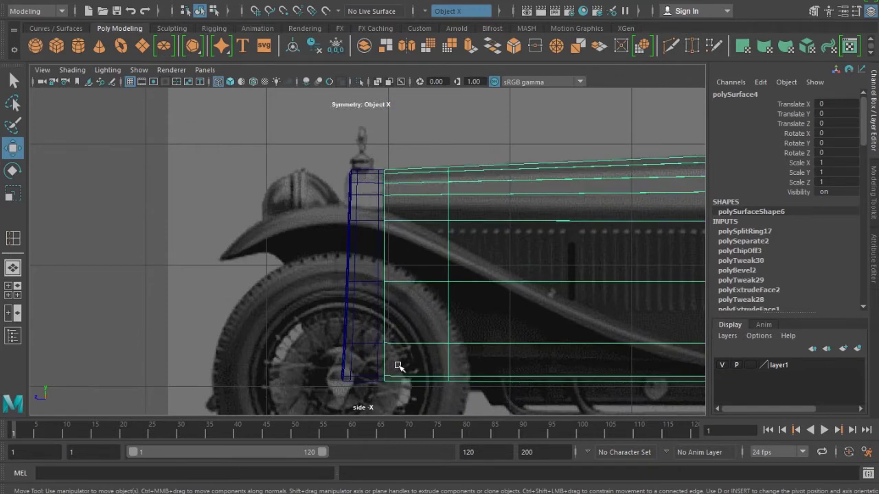
{"action": "key", "text": "5"}
Select the radiator shell in perspective and start picking its front faces in face mode
{"action": "left_click_drag", "start_coordinate": [392, 320], "coordinate": [377, 299]}
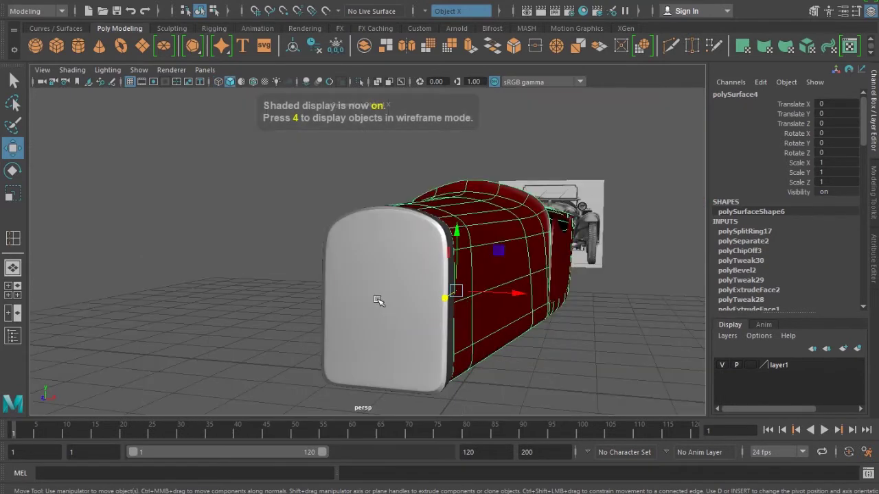
{"action": "mouse_move", "coordinate": [439, 290]}
{"action": "left_mouse_down", "text": "alt"}
{"action": "mouse_move", "coordinate": [407, 304]}
{"action": "mouse_move", "coordinate": [402, 286]}
{"action": "mouse_move", "coordinate": [446, 241]}
{"action": "left_mouse_up", "text": "alt"}
{"action": "left_click", "coordinate": [411, 282]}
{"action": "scroll", "coordinate": [412, 282], "scroll_direction": "up", "scroll_amount": 3}
{"action": "key", "text": "F11"}
{"action": "left_click", "coordinate": [426, 208]}
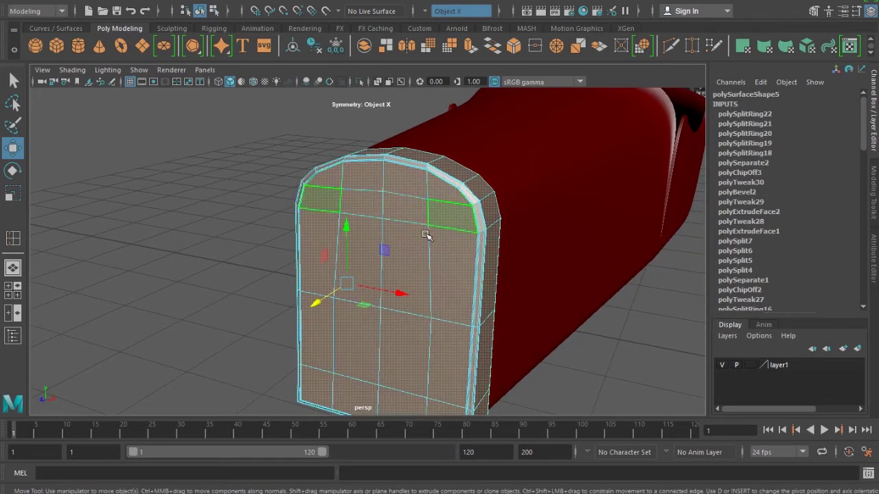
Select the middle front faces and grow the selection across the whole front panel
{"action": "left_click", "coordinate": [402, 270]}
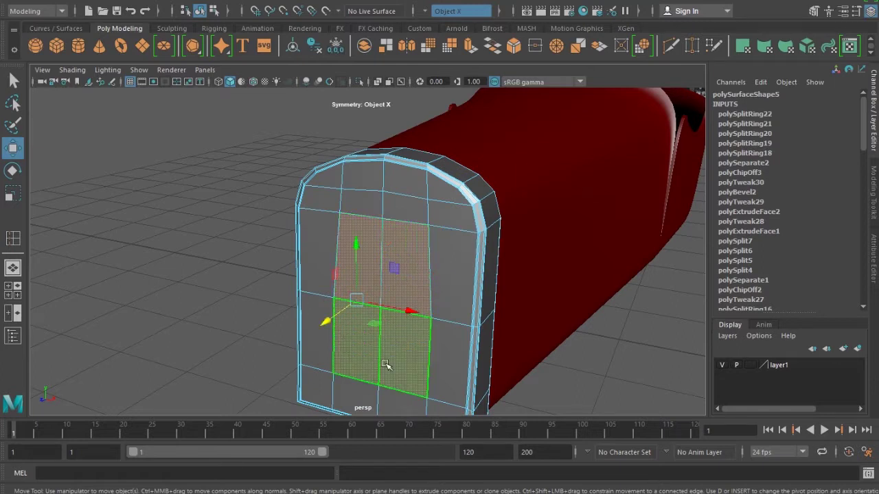
{"action": "key", "text": "shift+period"}
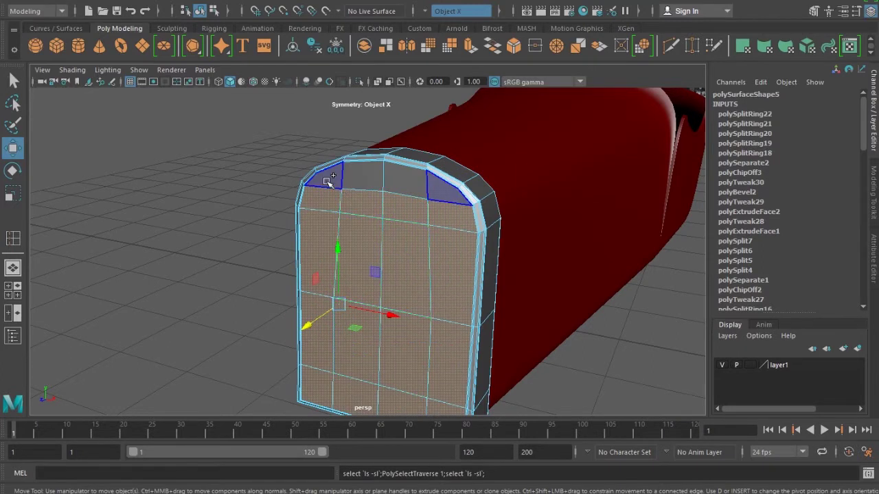
{"action": "left_click_drag", "start_coordinate": [414, 273], "coordinate": [360, 273], "text": "alt"}
{"action": "mouse_move", "coordinate": [360, 273]}
{"action": "right_mouse_down", "text": "alt"}
{"action": "mouse_move", "coordinate": [480, 349]}
{"action": "mouse_move", "coordinate": [477, 314]}
{"action": "mouse_move", "coordinate": [400, 294]}
{"action": "right_mouse_up", "text": "alt"}
{"action": "mouse_move", "coordinate": [401, 294]}
{"action": "left_mouse_down", "text": "alt"}
{"action": "mouse_move", "coordinate": [494, 289]}
{"action": "mouse_move", "coordinate": [430, 288]}
{"action": "left_mouse_up", "text": "alt"}
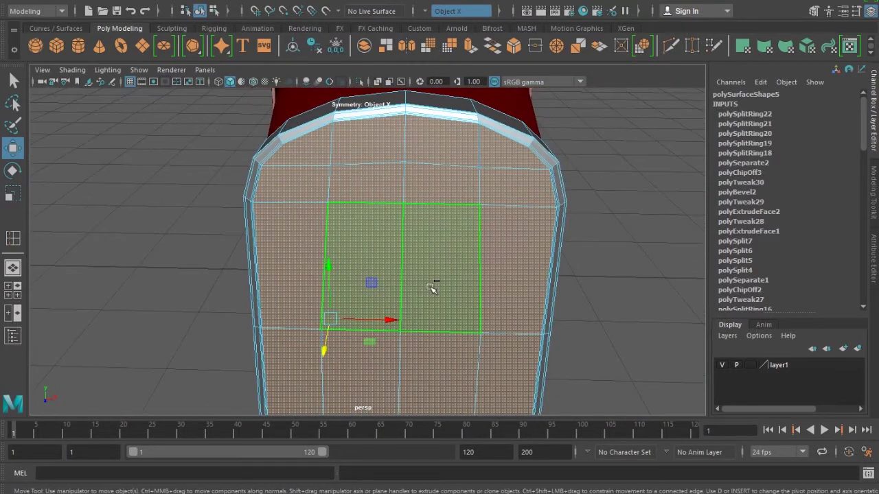
Try an extrusion of the front panel faces, then undo it and restore the face selection
{"action": "key", "text": "ctrl+e"}
{"action": "key", "text": "F8"}
{"action": "mouse_move", "coordinate": [383, 320]}
{"action": "left_mouse_down", "text": "alt"}
{"action": "mouse_move", "coordinate": [383, 334]}
{"action": "mouse_move", "coordinate": [358, 314]}
{"action": "left_mouse_up", "text": "alt"}
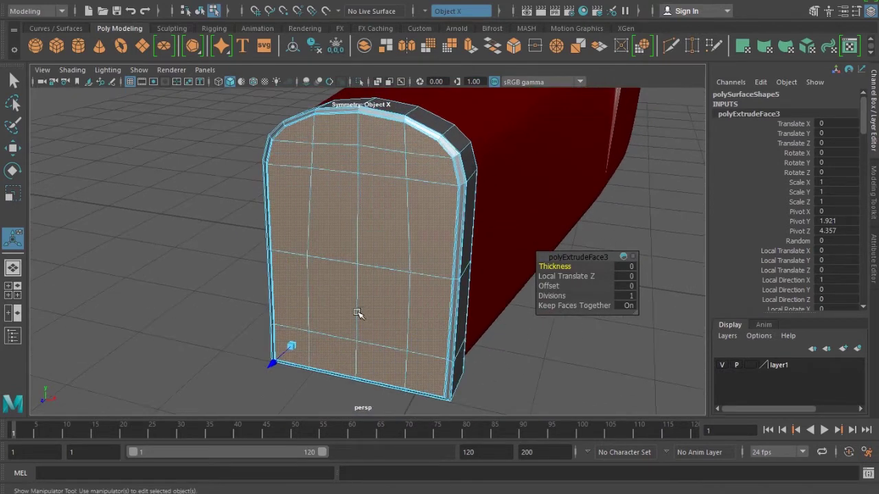
{"action": "left_click", "coordinate": [14, 150]}
{"action": "left_click", "coordinate": [15, 237]}
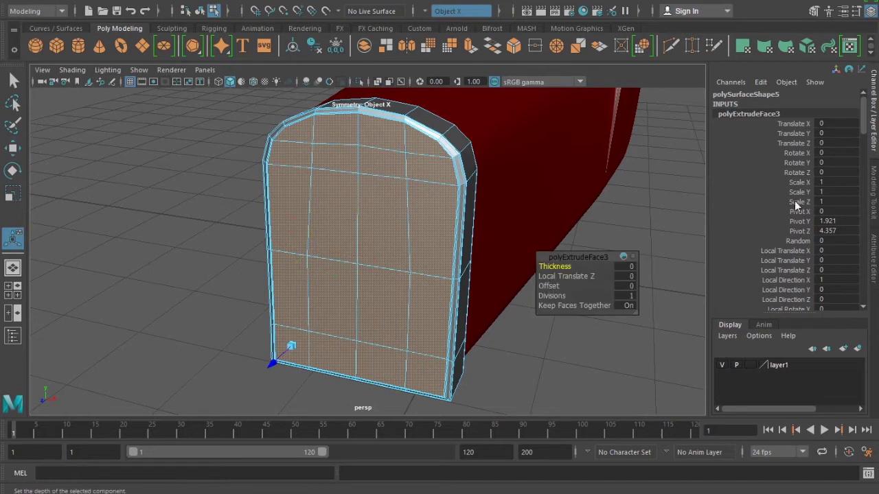
{"action": "left_click", "coordinate": [793, 271]}
{"action": "left_click_drag", "start_coordinate": [499, 299], "coordinate": [390, 300], "text": "alt"}
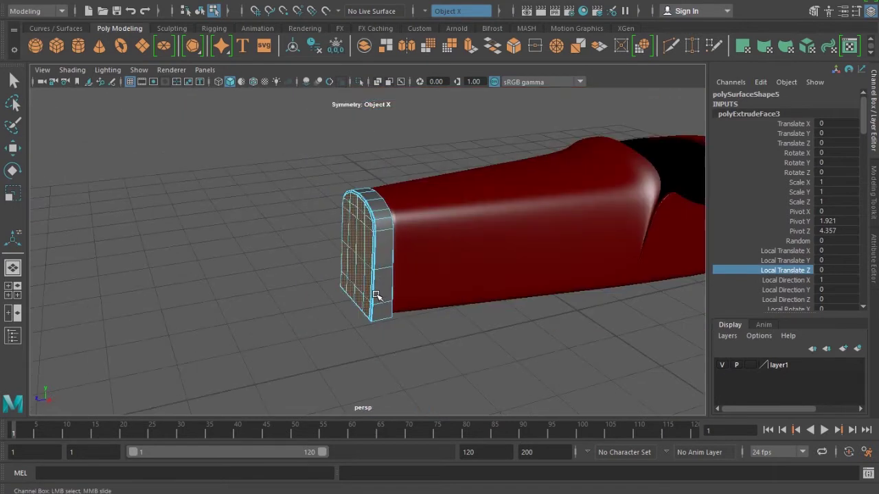
{"action": "scroll", "coordinate": [318, 298], "scroll_direction": "up", "scroll_amount": 3}
{"action": "mouse_move", "coordinate": [337, 298]}
{"action": "left_mouse_down", "text": "alt"}
{"action": "mouse_move", "coordinate": [402, 318]}
{"action": "mouse_move", "coordinate": [377, 302]}
{"action": "mouse_move", "coordinate": [319, 317]}
{"action": "mouse_move", "coordinate": [364, 306]}
{"action": "mouse_move", "coordinate": [335, 315]}
{"action": "mouse_move", "coordinate": [366, 334]}
{"action": "left_mouse_up", "text": "alt"}
{"action": "key", "text": "ctrl+z"}
{"action": "key", "text": "ctrl+z"}
{"action": "key", "text": "shift+z"}
{"action": "left_click", "coordinate": [269, 3]}
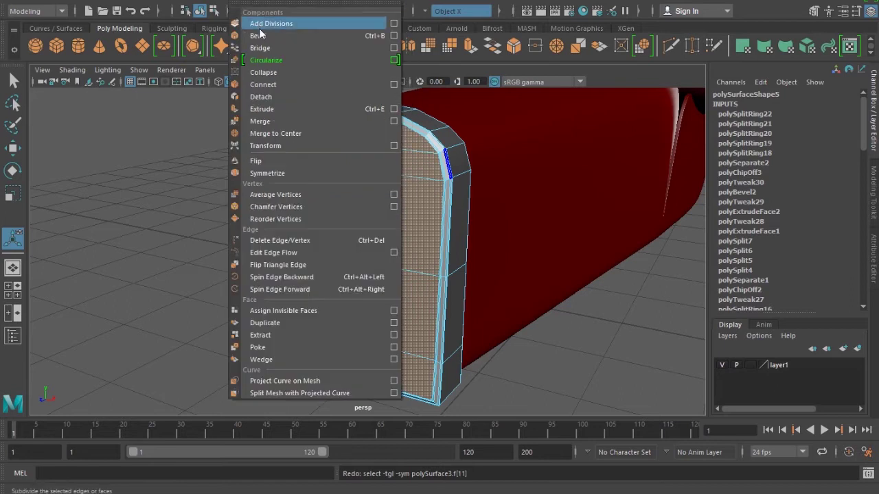
Extrude the front panel faces and scale them into a thin inset border
{"action": "left_click", "coordinate": [301, 109]}
{"action": "mouse_move", "coordinate": [408, 265]}
{"action": "left_mouse_down", "text": "alt"}
{"action": "mouse_move", "coordinate": [556, 243]}
{"action": "mouse_move", "coordinate": [378, 288]}
{"action": "mouse_move", "coordinate": [353, 271]}
{"action": "left_mouse_up", "text": "alt"}
{"action": "key", "text": "e"}
{"action": "key", "text": "r"}
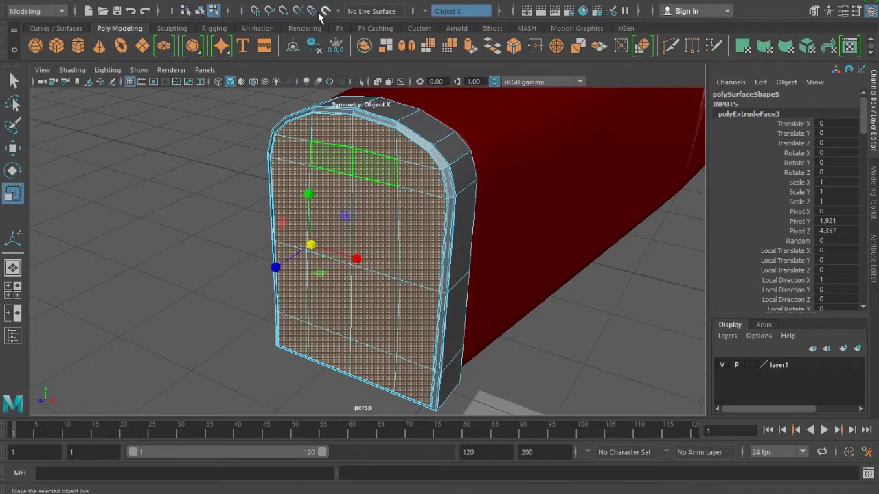
{"action": "left_click", "coordinate": [283, 3]}
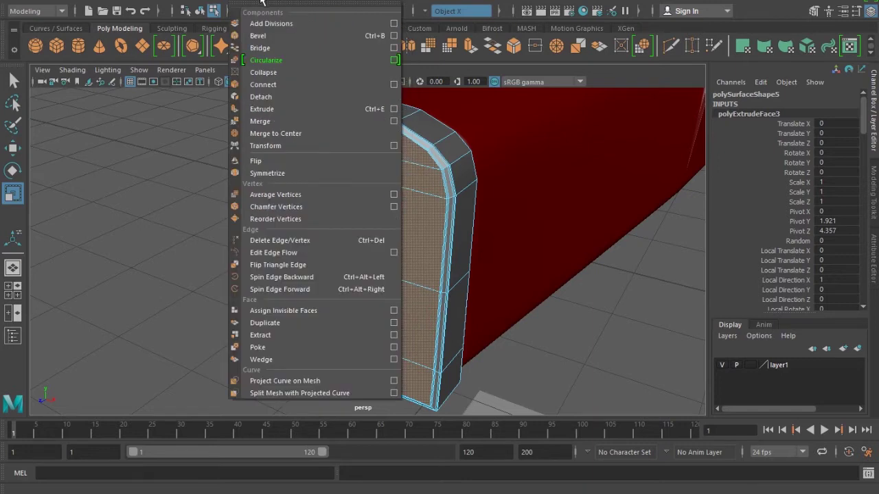
{"action": "left_click", "coordinate": [278, 145]}
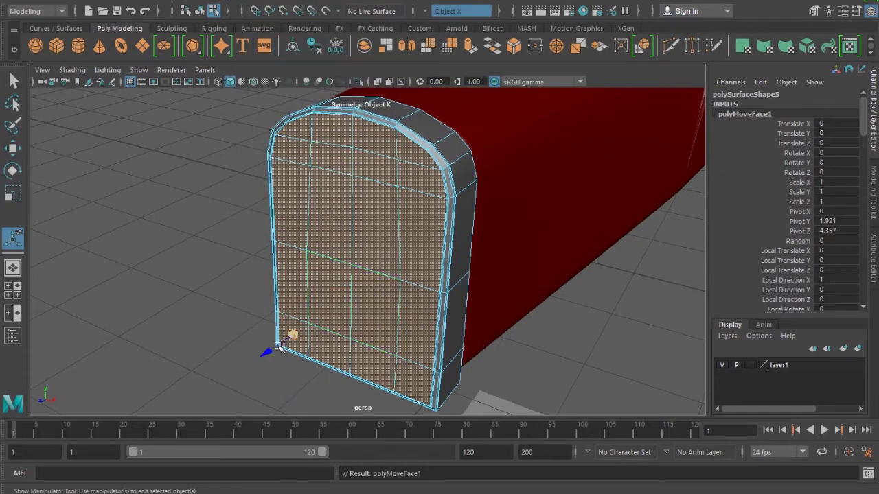
{"action": "left_click_drag", "start_coordinate": [292, 336], "coordinate": [278, 353]}
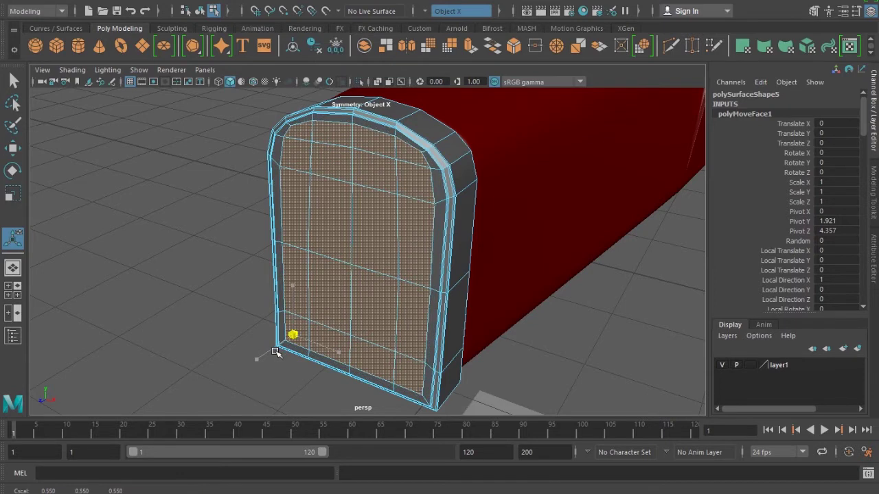
{"action": "left_click_drag", "start_coordinate": [278, 353], "coordinate": [327, 348]}
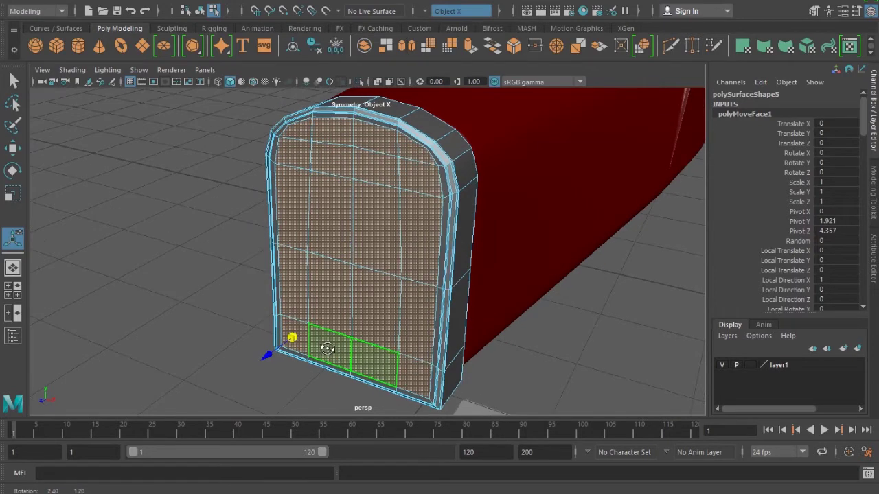
Scale the selected faces to about 0.87 in height and slide them vertically
{"action": "key", "text": "r"}
{"action": "left_click_drag", "start_coordinate": [347, 296], "coordinate": [267, 276], "text": "alt"}
{"action": "mouse_move", "coordinate": [325, 191]}
{"action": "left_mouse_down"}
{"action": "mouse_move", "coordinate": [337, 249]}
{"action": "mouse_move", "coordinate": [364, 249]}
{"action": "left_mouse_up"}
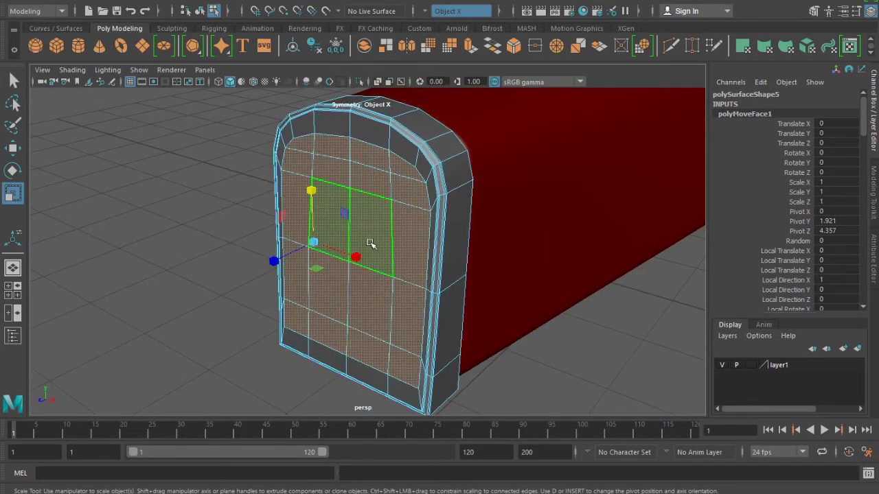
{"action": "key", "text": "w"}
{"action": "mouse_move", "coordinate": [311, 202]}
{"action": "left_mouse_down"}
{"action": "mouse_move", "coordinate": [316, 195]}
{"action": "mouse_move", "coordinate": [402, 244]}
{"action": "mouse_move", "coordinate": [408, 226]}
{"action": "mouse_move", "coordinate": [316, 233]}
{"action": "left_mouse_up"}
Extrude and inset the grille panel faces, then extrude again to recess them inward
{"action": "key", "text": "r"}
{"action": "key", "text": "w"}
{"action": "right_click_drag", "start_coordinate": [315, 233], "coordinate": [353, 276], "text": "alt"}
{"action": "left_click_drag", "start_coordinate": [353, 276], "coordinate": [338, 273], "text": "alt"}
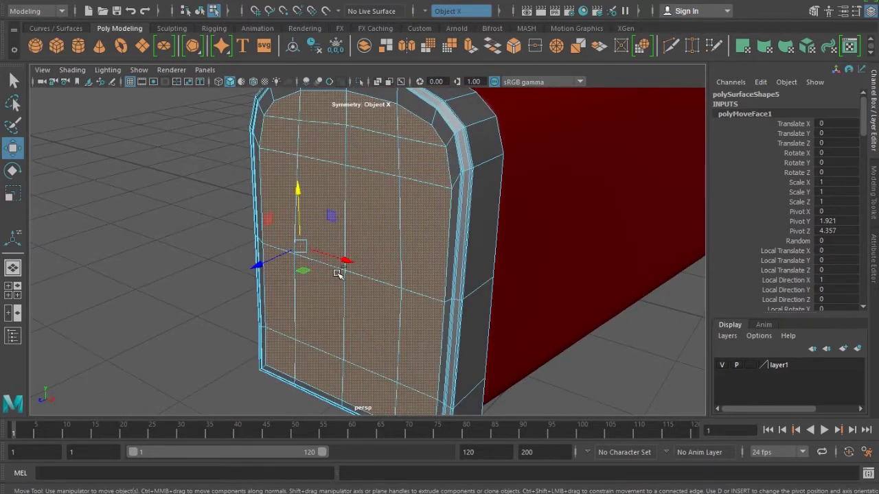
{"action": "key", "text": "ctrl+e"}
{"action": "mouse_move", "coordinate": [279, 353]}
{"action": "left_mouse_down"}
{"action": "mouse_move", "coordinate": [252, 367]}
{"action": "mouse_move", "coordinate": [295, 349]}
{"action": "mouse_move", "coordinate": [267, 352]}
{"action": "left_mouse_up"}
{"action": "key", "text": "ctrl+e"}
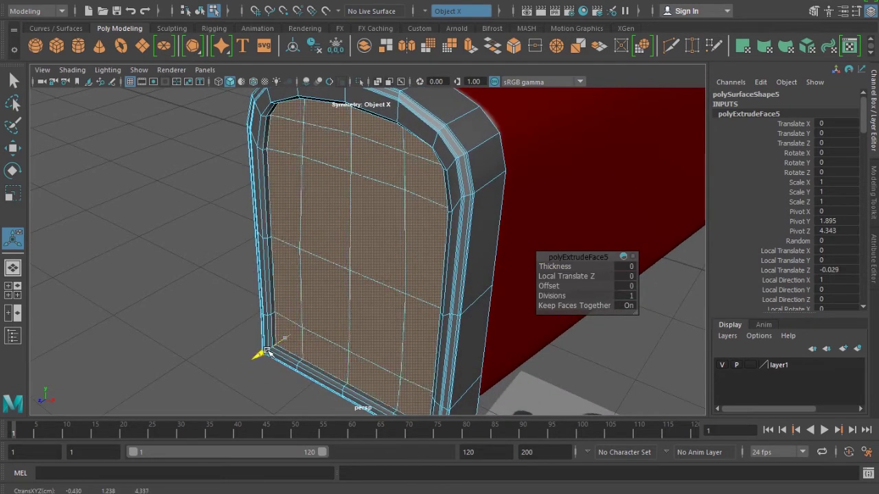
{"action": "key", "text": "w"}
Add a supporting edge loop along the frame's top arch
{"action": "mouse_move", "coordinate": [327, 190]}
{"action": "left_mouse_down", "text": "alt"}
{"action": "mouse_move", "coordinate": [327, 167]}
{"action": "mouse_move", "coordinate": [336, 230]}
{"action": "mouse_move", "coordinate": [370, 213]}
{"action": "mouse_move", "coordinate": [359, 245]}
{"action": "left_mouse_up", "text": "alt"}
{"action": "key", "text": "F8"}
{"action": "mouse_move", "coordinate": [416, 227]}
{"action": "left_mouse_down", "text": "alt"}
{"action": "mouse_move", "coordinate": [330, 249]}
{"action": "mouse_move", "coordinate": [345, 242]}
{"action": "mouse_move", "coordinate": [318, 314]}
{"action": "mouse_move", "coordinate": [373, 245]}
{"action": "mouse_move", "coordinate": [384, 144]}
{"action": "left_mouse_up", "text": "alt"}
{"action": "right_click_drag", "start_coordinate": [385, 144], "coordinate": [371, 162], "text": "shift"}
{"action": "left_click_drag", "start_coordinate": [348, 140], "coordinate": [347, 171]}
{"action": "left_click_drag", "start_coordinate": [347, 172], "coordinate": [336, 154], "text": "alt"}
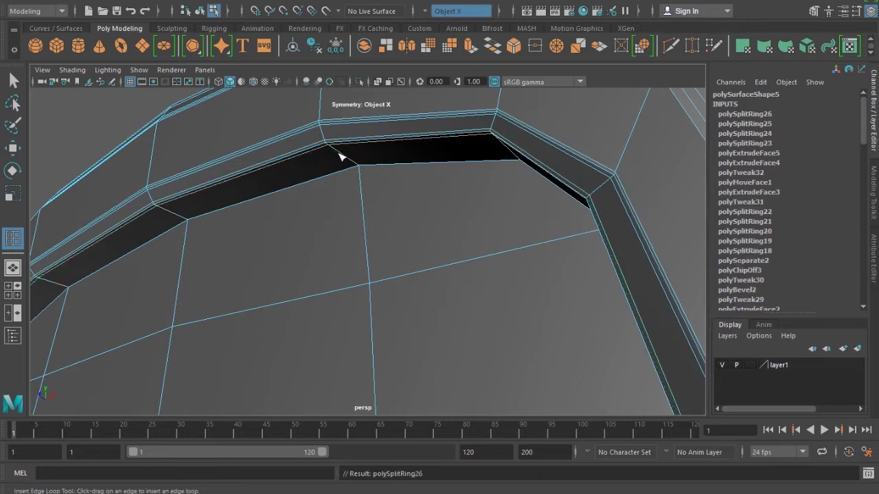
Add a final edge loop near the arch edge and preview the smoothed mesh
{"action": "left_click_drag", "start_coordinate": [356, 167], "coordinate": [355, 165]}
{"action": "left_click", "coordinate": [357, 165]}
{"action": "key", "text": "w"}
{"action": "key", "text": "F8"}
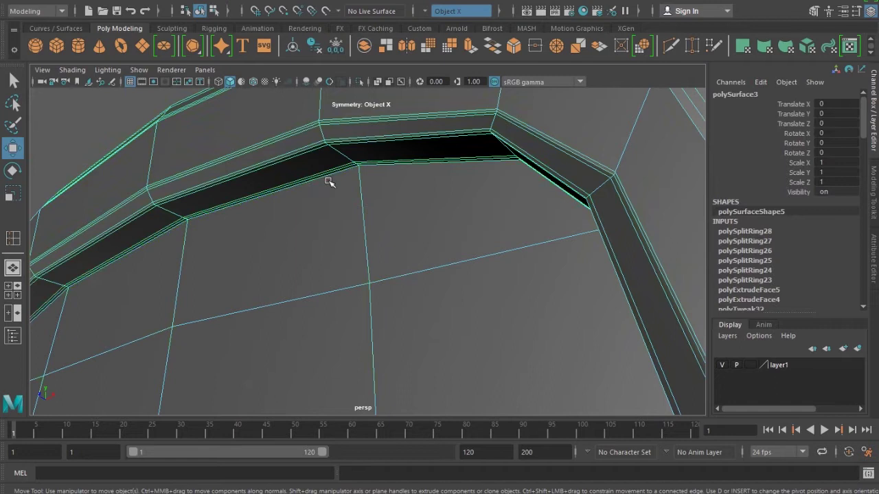
{"action": "key", "text": "3"}
{"action": "left_click", "coordinate": [451, 180]}
{"action": "scroll", "coordinate": [422, 309], "scroll_direction": "down", "scroll_amount": 5}
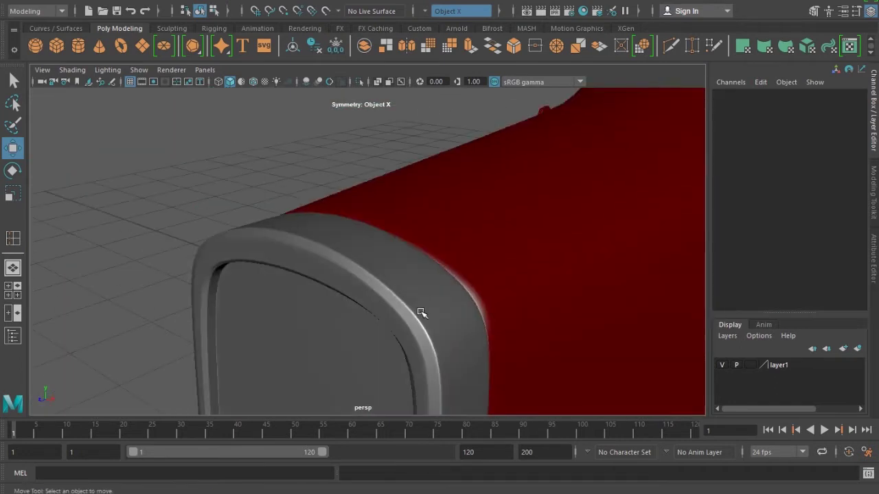
{"action": "mouse_move", "coordinate": [421, 310]}
{"action": "left_mouse_down", "text": "alt"}
{"action": "mouse_move", "coordinate": [419, 239]}
{"action": "mouse_move", "coordinate": [456, 265]}
{"action": "mouse_move", "coordinate": [398, 269]}
{"action": "mouse_move", "coordinate": [477, 274]}
{"action": "mouse_move", "coordinate": [392, 268]}
{"action": "mouse_move", "coordinate": [416, 298]}
{"action": "mouse_move", "coordinate": [386, 314]}
{"action": "mouse_move", "coordinate": [443, 302]}
{"action": "mouse_move", "coordinate": [447, 312]}
{"action": "left_mouse_up", "text": "alt"}
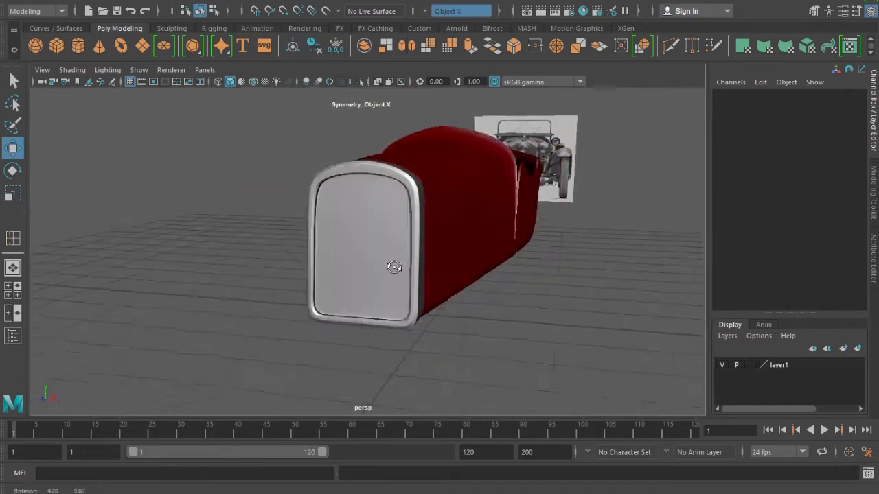
{"action": "scroll", "coordinate": [399, 269], "scroll_direction": "up", "scroll_amount": 4}
Select the lower and upper inner panel faces and grow the selection over the whole panel
{"action": "left_click", "coordinate": [392, 279]}
{"action": "mouse_move", "coordinate": [392, 278]}
{"action": "left_mouse_down", "text": "alt"}
{"action": "mouse_move", "coordinate": [337, 286]}
{"action": "mouse_move", "coordinate": [349, 270]}
{"action": "left_mouse_up", "text": "alt"}
{"action": "key", "text": "F11"}
{"action": "left_click", "coordinate": [347, 283]}
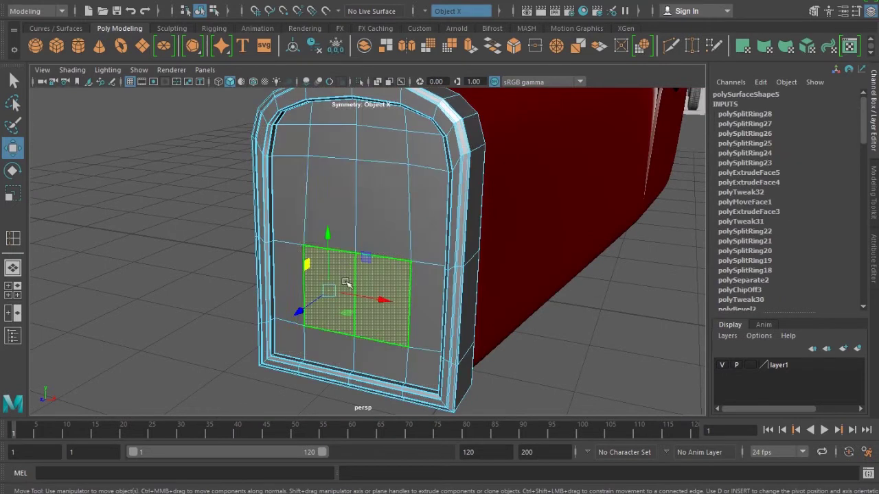
{"action": "left_click", "coordinate": [363, 218], "text": "shift"}
{"action": "key", "text": "shift+period"}
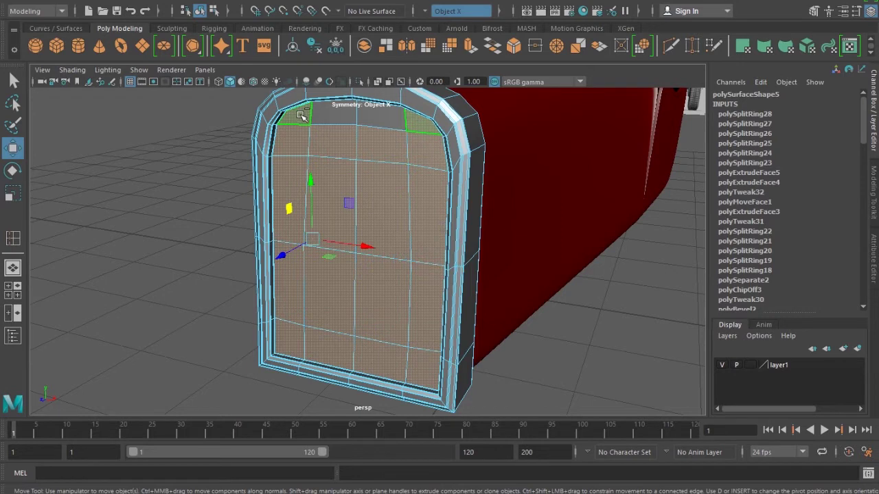
{"action": "mouse_move", "coordinate": [315, 268]}
{"action": "left_mouse_down", "text": "alt"}
{"action": "mouse_move", "coordinate": [294, 270]}
{"action": "mouse_move", "coordinate": [327, 359]}
{"action": "mouse_move", "coordinate": [333, 299]}
{"action": "left_mouse_up", "text": "alt"}
{"action": "mouse_move", "coordinate": [394, 257]}
{"action": "left_mouse_down"}
{"action": "mouse_move", "coordinate": [352, 273]}
{"action": "mouse_move", "coordinate": [291, 138]}
{"action": "left_mouse_up"}
{"action": "left_click", "coordinate": [246, 2]}
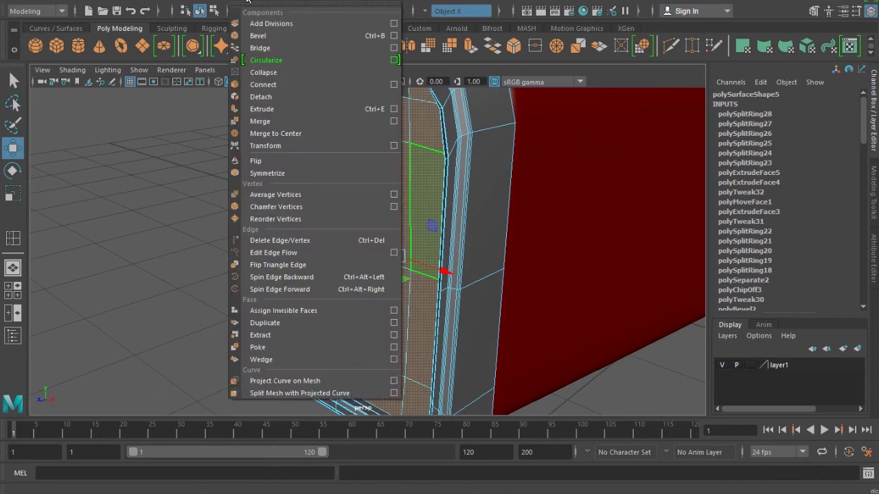
Make a trial extraction of the panel faces, then undo it and a test move
{"action": "left_click", "coordinate": [284, 337]}
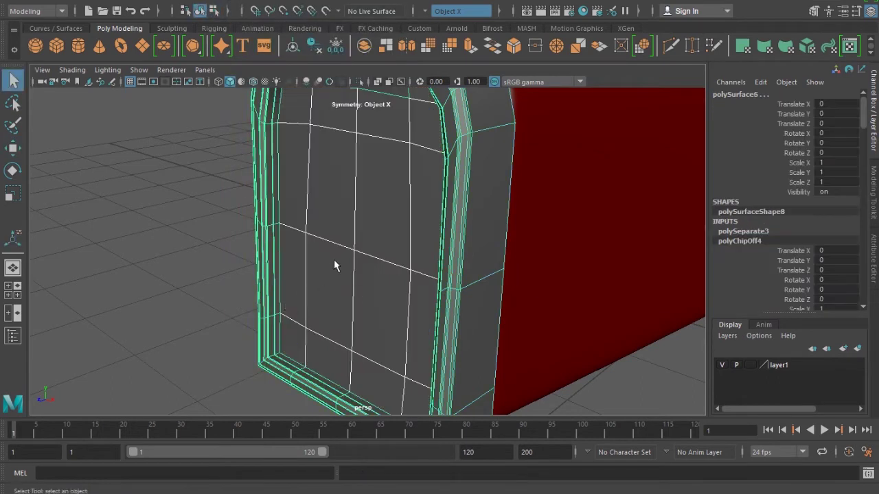
{"action": "left_click", "coordinate": [334, 260]}
{"action": "mouse_move", "coordinate": [328, 265]}
{"action": "left_mouse_down", "text": "alt"}
{"action": "mouse_move", "coordinate": [446, 255]}
{"action": "mouse_move", "coordinate": [367, 255]}
{"action": "mouse_move", "coordinate": [379, 279]}
{"action": "left_mouse_up", "text": "alt"}
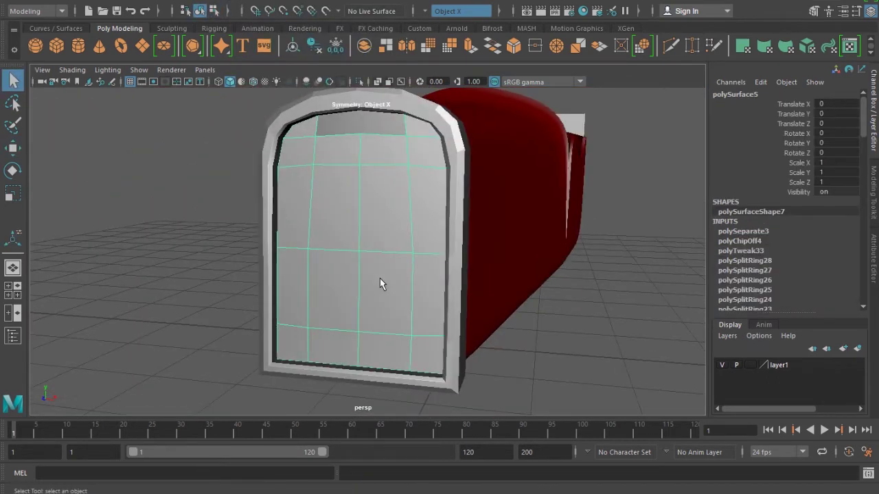
{"action": "key", "text": "ctrl+z"}
{"action": "mouse_move", "coordinate": [374, 273]}
{"action": "left_mouse_down"}
{"action": "mouse_move", "coordinate": [355, 125]}
{"action": "mouse_move", "coordinate": [327, 225]}
{"action": "left_mouse_up"}
{"action": "key", "text": "ctrl+z"}
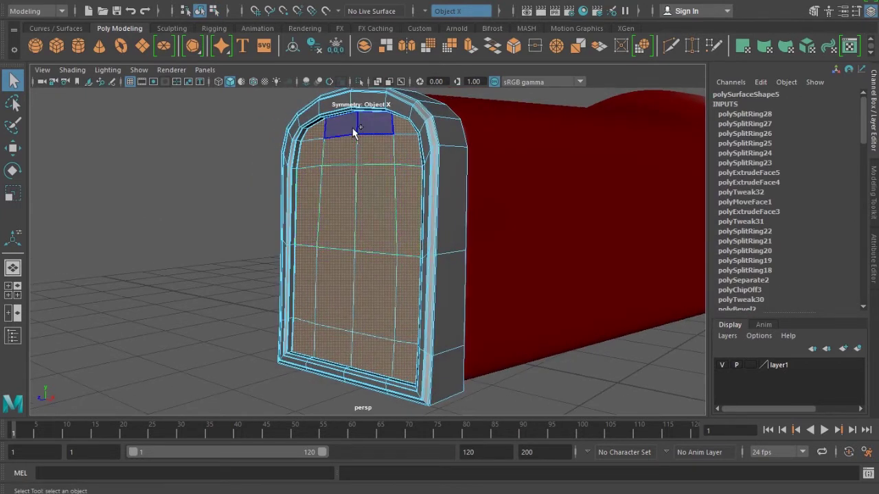
Reselect the inner panel faces and extract them as a separate mesh, undoing an accidental scale key
{"action": "left_click", "coordinate": [370, 238]}
{"action": "key", "text": "w"}
{"action": "left_click", "coordinate": [324, 299]}
{"action": "left_click", "coordinate": [288, 242]}
{"action": "left_click", "coordinate": [291, 241]}
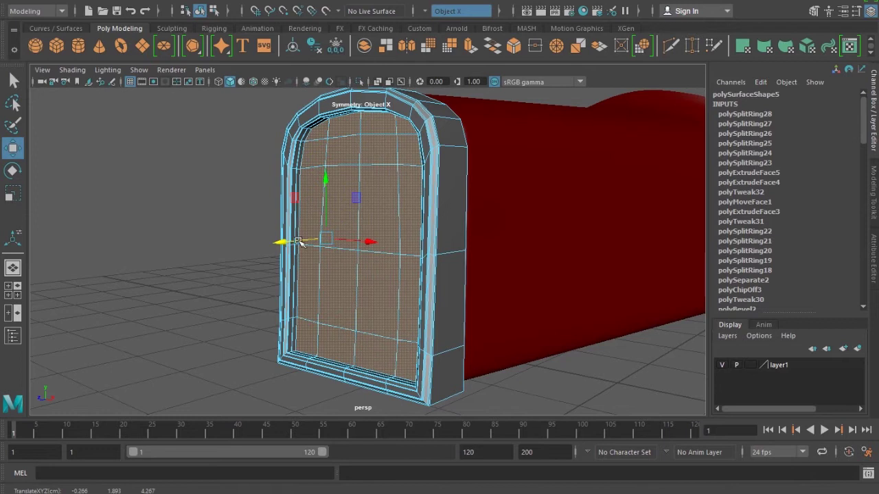
{"action": "left_click", "coordinate": [247, 2]}
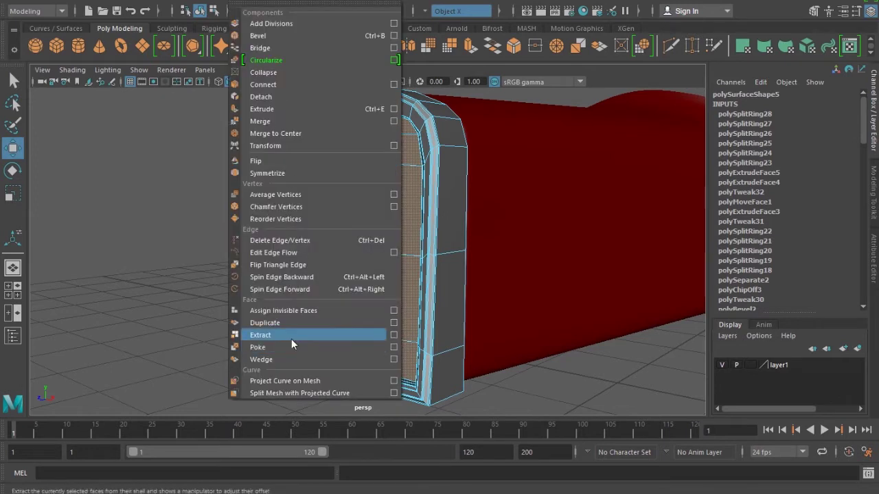
{"action": "left_click", "coordinate": [291, 335]}
{"action": "left_click_drag", "start_coordinate": [345, 204], "coordinate": [352, 269], "text": "alt"}
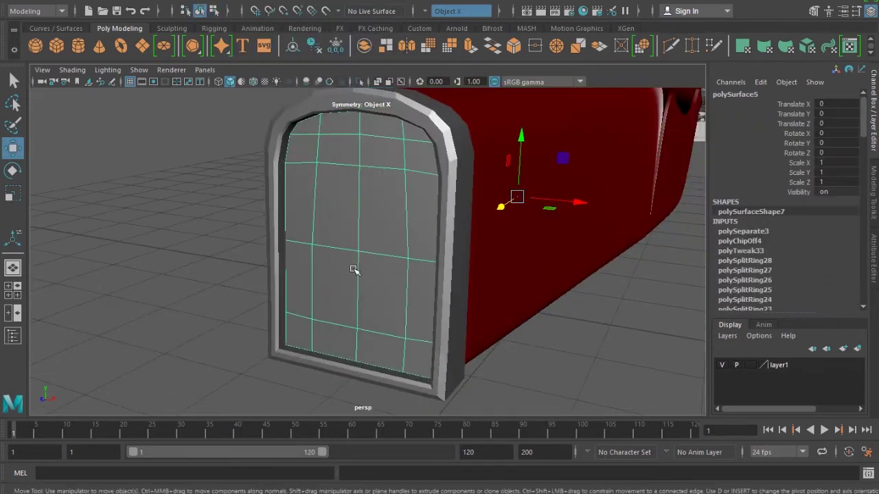
{"action": "key", "text": "ctrl+z"}
{"action": "right_click_drag", "start_coordinate": [379, 242], "coordinate": [396, 241]}
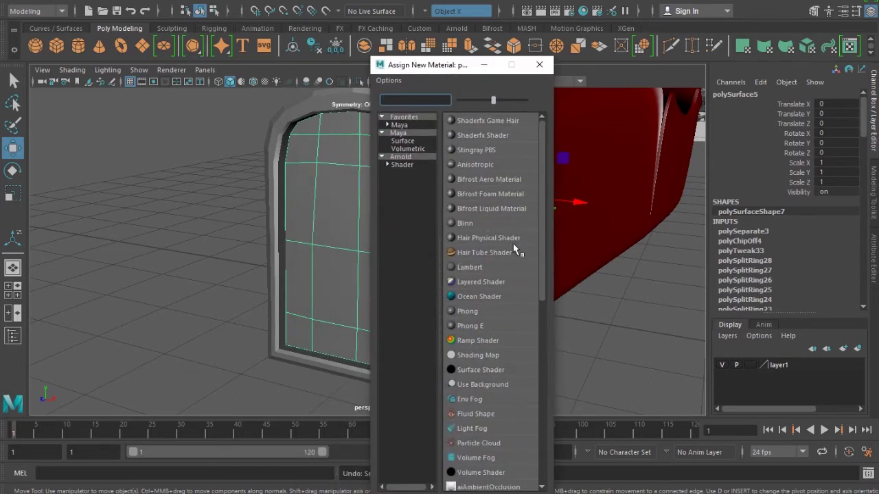
Assign the inner panel a new Lambert material and set its colour to black
{"action": "left_click", "coordinate": [484, 267]}
{"action": "key", "text": "ctrl+a"}
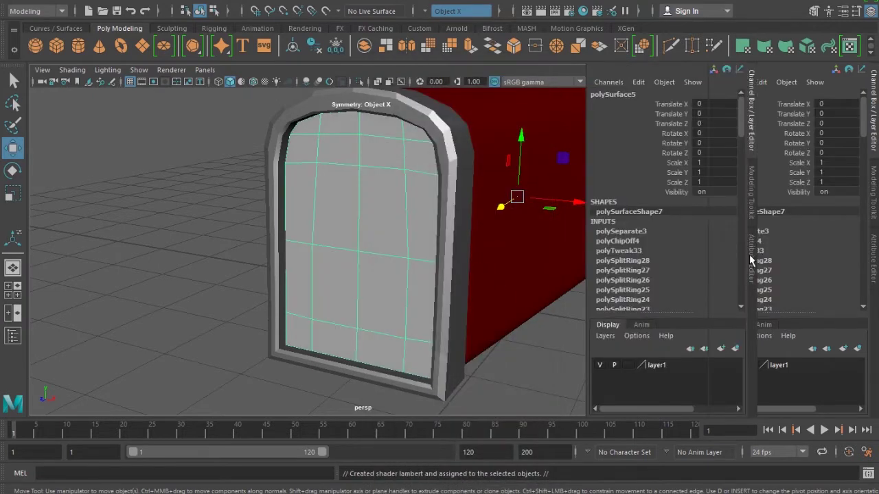
{"action": "left_click", "coordinate": [742, 91]}
{"action": "left_click_drag", "start_coordinate": [781, 230], "coordinate": [734, 229]}
Inspect the black panel against the grey frame and car body from other angles
{"action": "mouse_move", "coordinate": [514, 369]}
{"action": "left_mouse_down", "text": "alt"}
{"action": "mouse_move", "coordinate": [501, 308]}
{"action": "mouse_move", "coordinate": [365, 272]}
{"action": "left_mouse_up", "text": "alt"}
{"action": "left_click", "coordinate": [348, 240]}
{"action": "left_click", "coordinate": [369, 304]}
{"action": "left_click", "coordinate": [369, 243]}
{"action": "left_click", "coordinate": [418, 307]}
{"action": "mouse_move", "coordinate": [418, 306]}
{"action": "left_mouse_down", "text": "alt"}
{"action": "mouse_move", "coordinate": [399, 280]}
{"action": "mouse_move", "coordinate": [449, 296]}
{"action": "mouse_move", "coordinate": [345, 293]}
{"action": "mouse_move", "coordinate": [331, 302]}
{"action": "mouse_move", "coordinate": [387, 304]}
{"action": "mouse_move", "coordinate": [405, 270]}
{"action": "mouse_move", "coordinate": [446, 285]}
{"action": "mouse_move", "coordinate": [373, 272]}
{"action": "mouse_move", "coordinate": [405, 280]}
{"action": "mouse_move", "coordinate": [506, 271]}
{"action": "mouse_move", "coordinate": [392, 271]}
{"action": "mouse_move", "coordinate": [389, 287]}
{"action": "left_mouse_up", "text": "alt"}
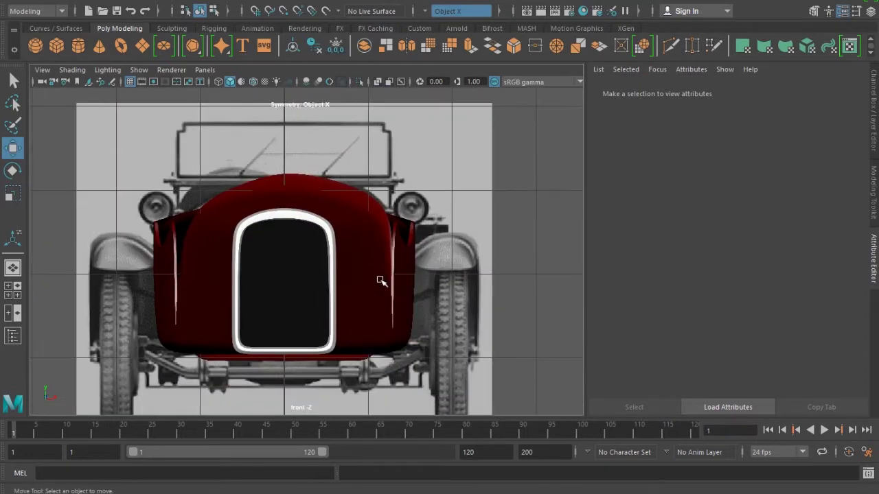
In wireframe, nudge the grille frame's right-side arch vertices down to match the photo
{"action": "key", "text": "4"}
{"action": "scroll", "coordinate": [374, 288], "scroll_direction": "up", "scroll_amount": 2}
{"action": "scroll", "coordinate": [367, 298], "scroll_direction": "up", "scroll_amount": 3}
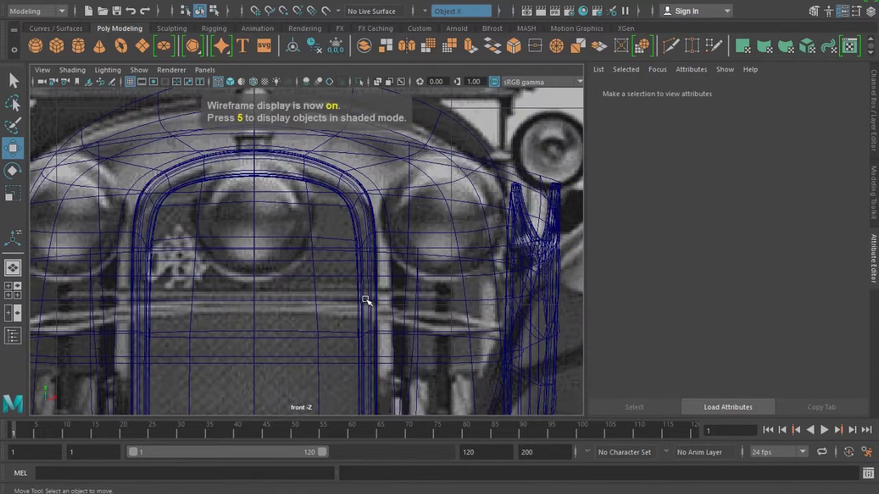
{"action": "key", "text": "w"}
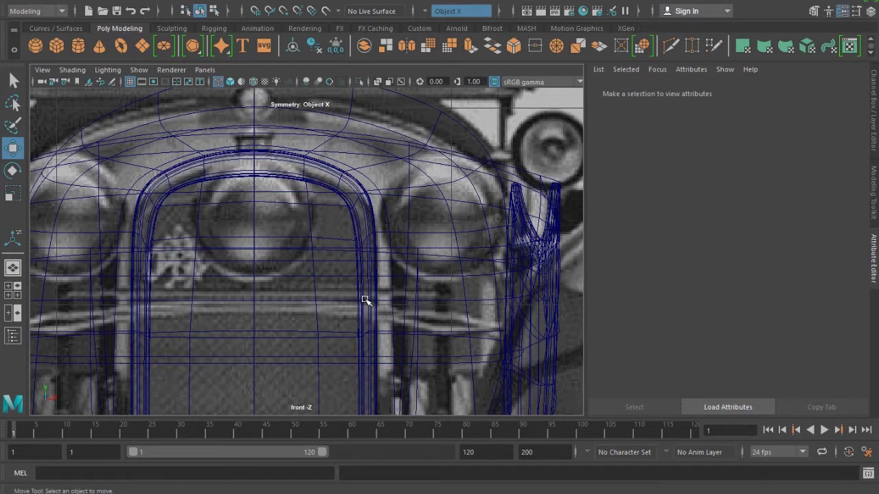
{"action": "left_click", "coordinate": [313, 179]}
{"action": "scroll", "coordinate": [357, 255], "scroll_direction": "up", "scroll_amount": 3}
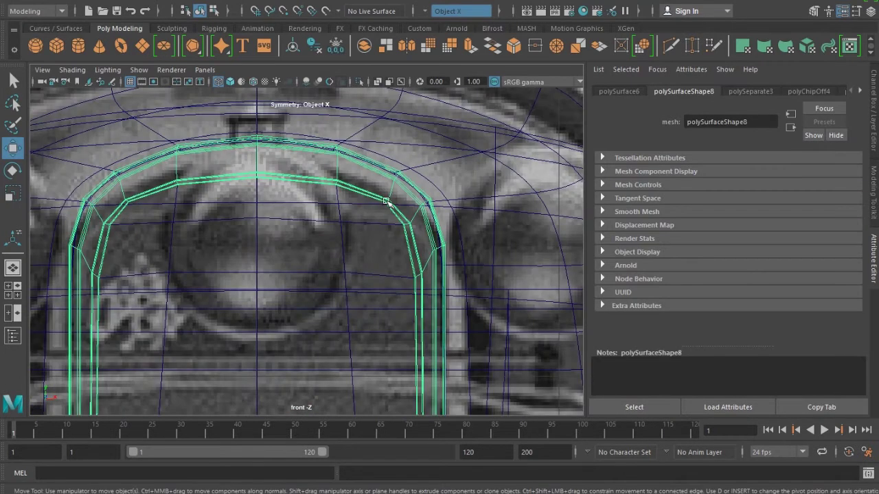
{"action": "key", "text": "F9"}
{"action": "left_click", "coordinate": [407, 223]}
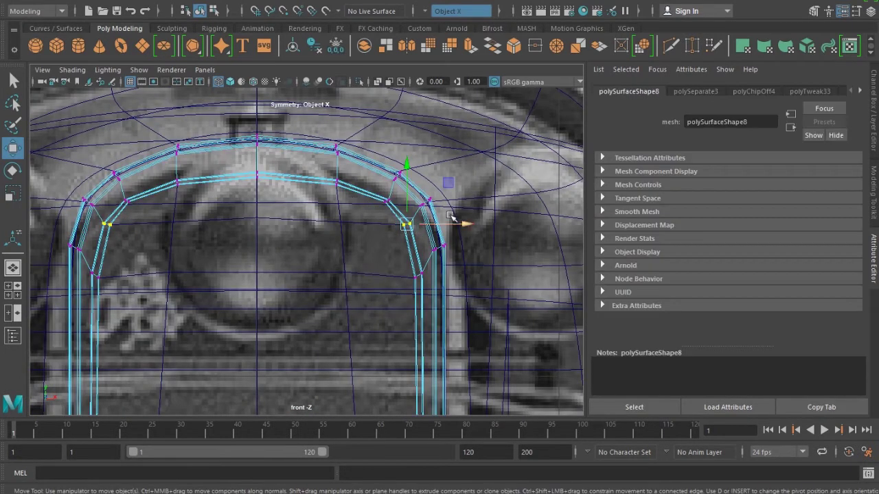
{"action": "scroll", "coordinate": [431, 188], "scroll_direction": "up", "scroll_amount": 2}
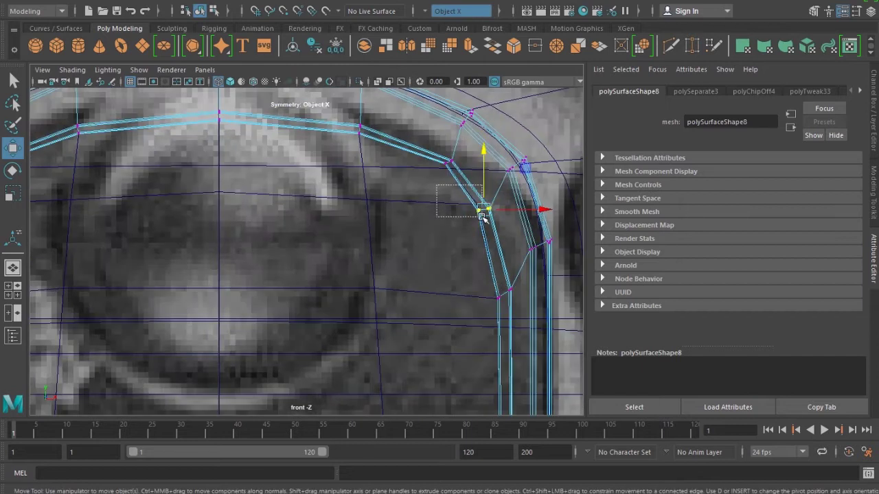
{"action": "left_click_drag", "start_coordinate": [482, 216], "coordinate": [477, 221]}
{"action": "left_click", "coordinate": [448, 163]}
{"action": "left_click_drag", "start_coordinate": [447, 163], "coordinate": [451, 201]}
Lower the upper-right and top-centre arch vertices, and raise a lower corner vertex
{"action": "left_click_drag", "start_coordinate": [360, 126], "coordinate": [359, 177]}
{"action": "middle_click_drag", "start_coordinate": [360, 177], "coordinate": [416, 215], "text": "alt"}
{"action": "left_click_drag", "start_coordinate": [313, 201], "coordinate": [253, 131]}
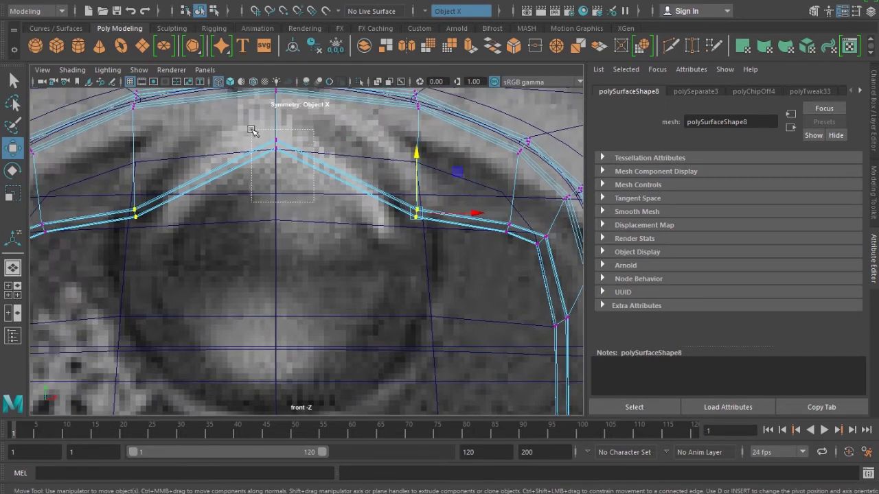
{"action": "left_click_drag", "start_coordinate": [274, 103], "coordinate": [276, 165]}
{"action": "mouse_move", "coordinate": [578, 294]}
{"action": "middle_mouse_down", "text": "alt"}
{"action": "mouse_move", "coordinate": [471, 262]}
{"action": "mouse_move", "coordinate": [353, 249]}
{"action": "middle_mouse_up", "text": "alt"}
{"action": "left_click_drag", "start_coordinate": [396, 288], "coordinate": [363, 266]}
{"action": "left_click_drag", "start_coordinate": [373, 206], "coordinate": [381, 193]}
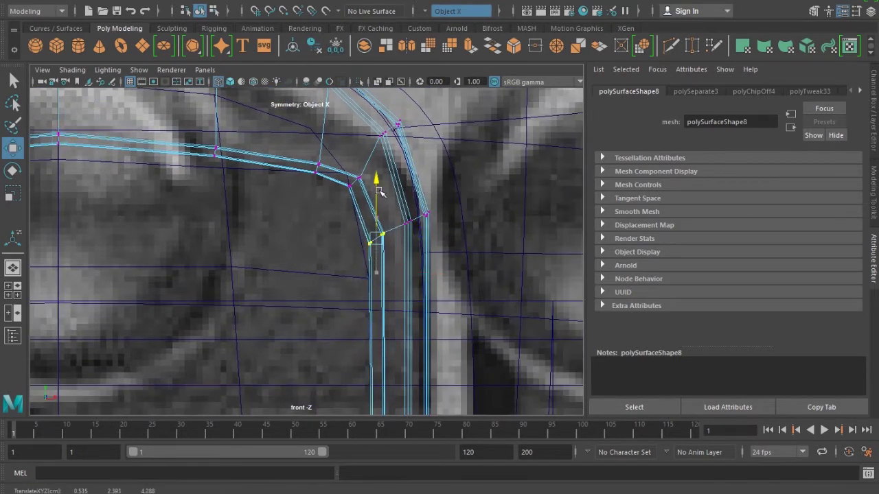
Reposition the inner and upper corner vertices so the shoulder curve follows the reference
{"action": "left_click", "coordinate": [351, 184]}
{"action": "left_click_drag", "start_coordinate": [352, 185], "coordinate": [358, 194]}
{"action": "left_click", "coordinate": [381, 133]}
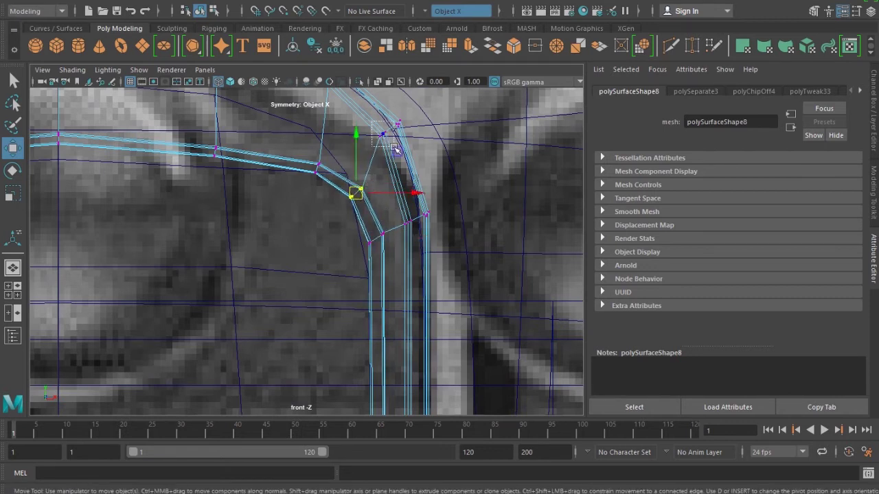
{"action": "left_click_drag", "start_coordinate": [382, 132], "coordinate": [386, 142]}
{"action": "middle_click_drag", "start_coordinate": [391, 164], "coordinate": [380, 192], "text": "alt"}
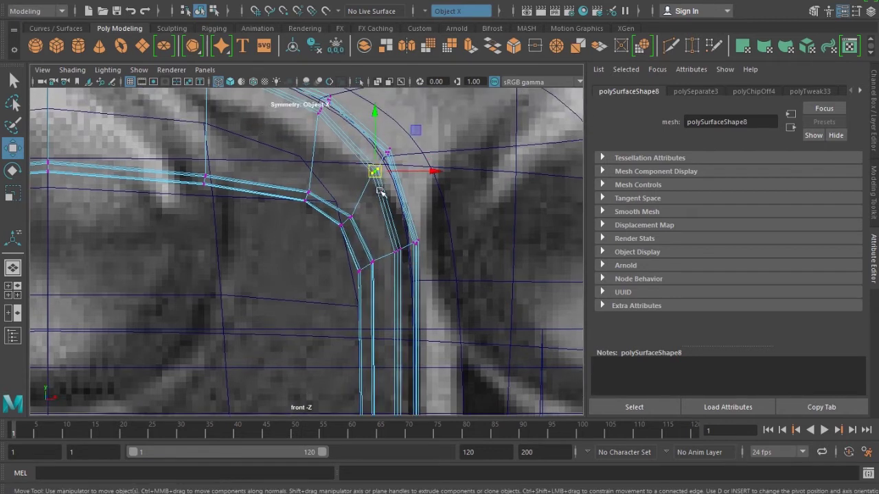
{"action": "left_click", "coordinate": [388, 149]}
{"action": "mouse_move", "coordinate": [349, 117]}
{"action": "left_mouse_down", "text": "shift"}
{"action": "mouse_move", "coordinate": [364, 155]}
{"action": "mouse_move", "coordinate": [386, 172]}
{"action": "left_mouse_up", "text": "shift"}
{"action": "scroll", "coordinate": [389, 196], "scroll_direction": "down", "scroll_amount": 2}
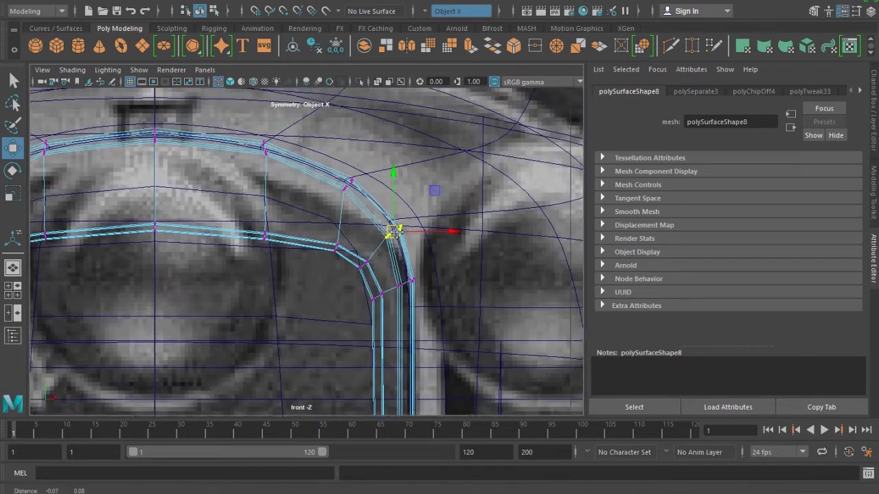
{"action": "middle_click_drag", "start_coordinate": [388, 206], "coordinate": [400, 234], "text": "alt"}
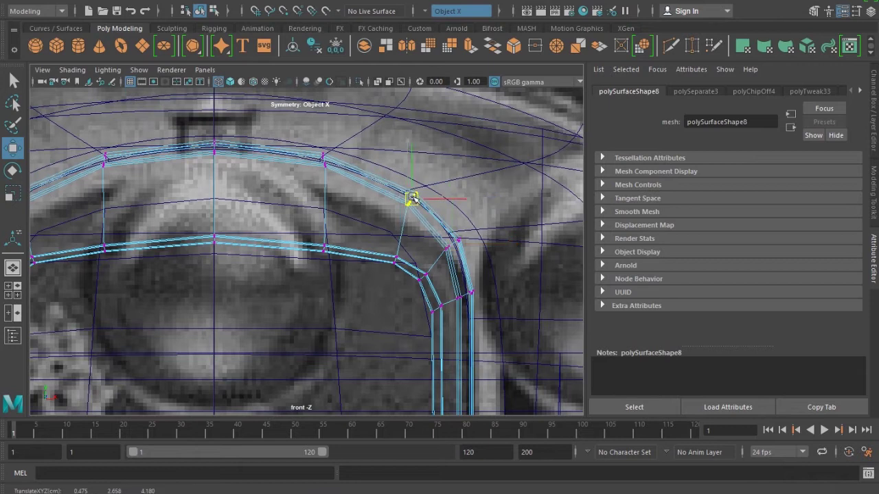
{"action": "left_click_drag", "start_coordinate": [412, 208], "coordinate": [412, 245]}
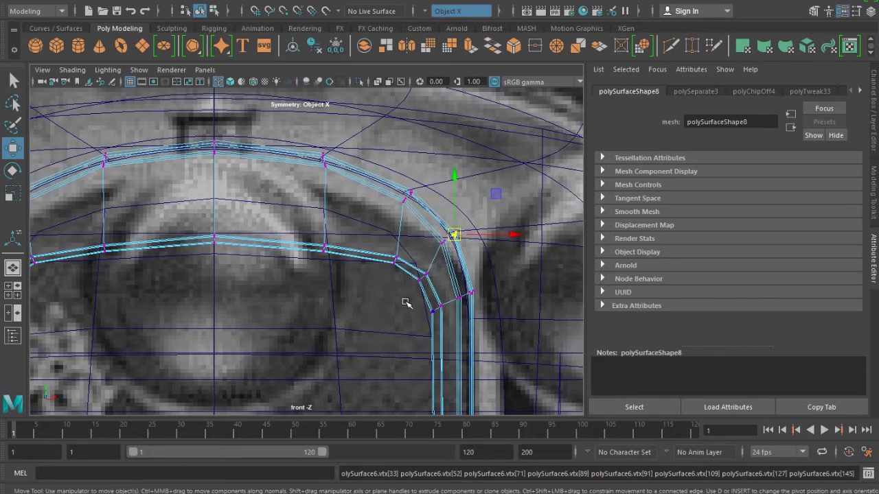
{"action": "scroll", "coordinate": [406, 302], "scroll_direction": "down", "scroll_amount": 3}
Return to shaded display, object selection mode and the perspective view
{"action": "key", "text": "4"}
{"action": "key", "text": "5"}
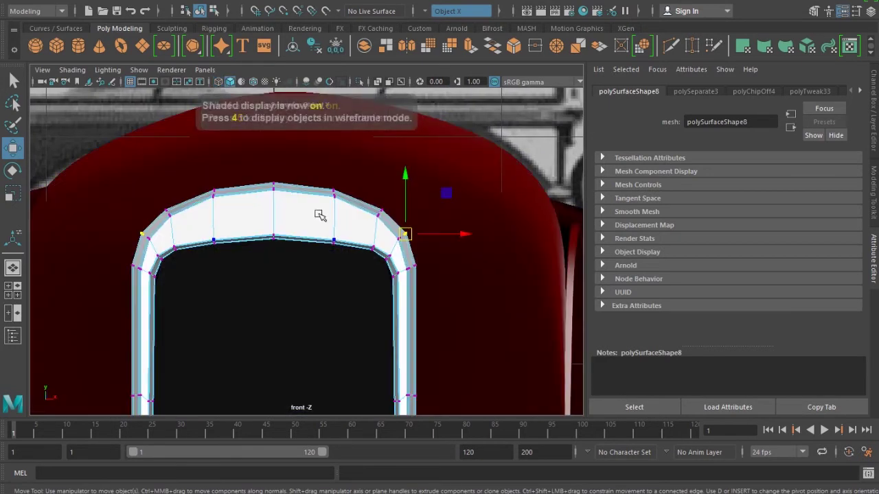
{"action": "key", "text": "F8"}
{"action": "key", "text": "space"}
{"action": "key", "text": "space"}
Select the chrome grille end piece, checking it from the side view
{"action": "left_click", "coordinate": [517, 249]}
{"action": "left_click_drag", "start_coordinate": [517, 249], "coordinate": [419, 284], "text": "alt"}
{"action": "left_click", "coordinate": [405, 276]}
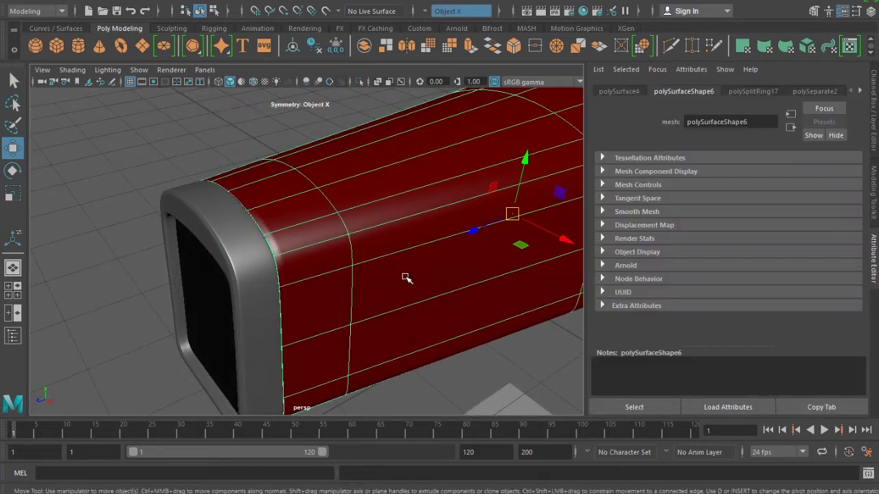
{"action": "left_click", "coordinate": [139, 320]}
{"action": "mouse_move", "coordinate": [139, 321]}
{"action": "left_mouse_down", "text": "alt"}
{"action": "mouse_move", "coordinate": [330, 280]}
{"action": "mouse_move", "coordinate": [533, 257]}
{"action": "mouse_move", "coordinate": [424, 229]}
{"action": "mouse_move", "coordinate": [367, 253]}
{"action": "mouse_move", "coordinate": [216, 251]}
{"action": "mouse_move", "coordinate": [213, 274]}
{"action": "mouse_move", "coordinate": [296, 291]}
{"action": "left_mouse_up", "text": "alt"}
{"action": "left_click", "coordinate": [212, 278]}
{"action": "key", "text": "space"}
{"action": "mouse_move", "coordinate": [300, 261]}
{"action": "middle_mouse_down", "text": "alt"}
{"action": "mouse_move", "coordinate": [316, 298]}
{"action": "mouse_move", "coordinate": [310, 281]}
{"action": "middle_mouse_up", "text": "alt"}
{"action": "mouse_move", "coordinate": [306, 275]}
{"action": "left_mouse_down", "text": "alt"}
{"action": "mouse_move", "coordinate": [299, 260]}
{"action": "mouse_move", "coordinate": [377, 300]}
{"action": "mouse_move", "coordinate": [392, 285]}
{"action": "mouse_move", "coordinate": [367, 298]}
{"action": "left_mouse_up", "text": "alt"}
{"action": "key", "text": "space"}
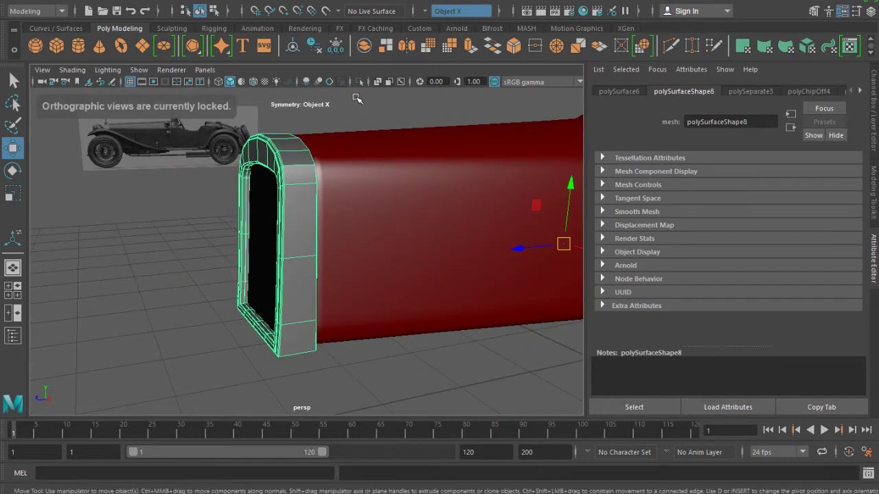
Under the Rigging menu set, wrap the end piece in a lattice with 2 U and T divisions
{"action": "left_click", "coordinate": [34, 11]}
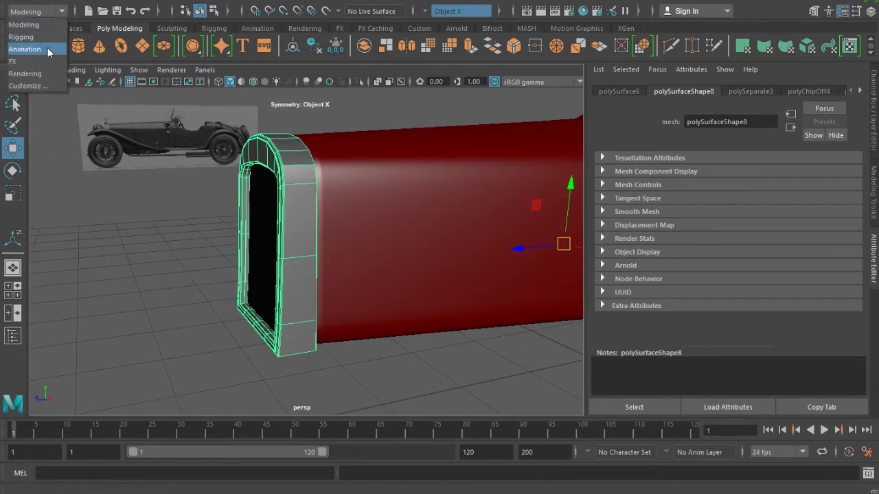
{"action": "left_click", "coordinate": [26, 37]}
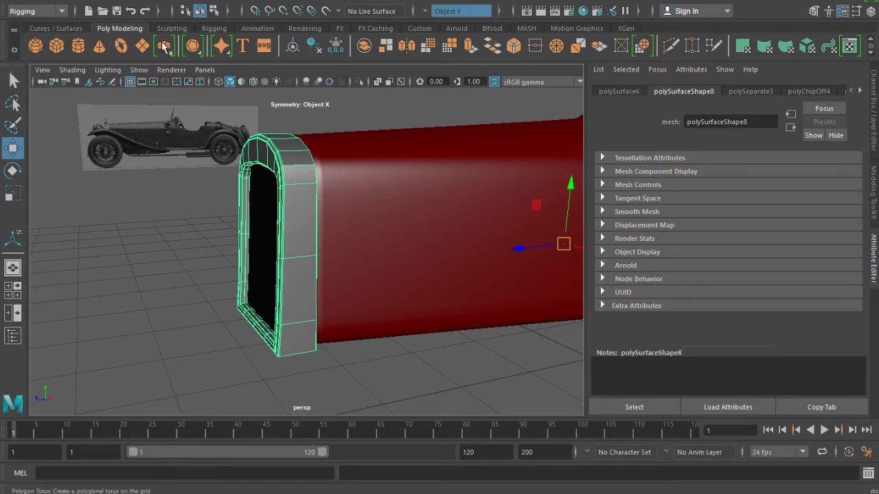
{"action": "left_click", "coordinate": [269, 3]}
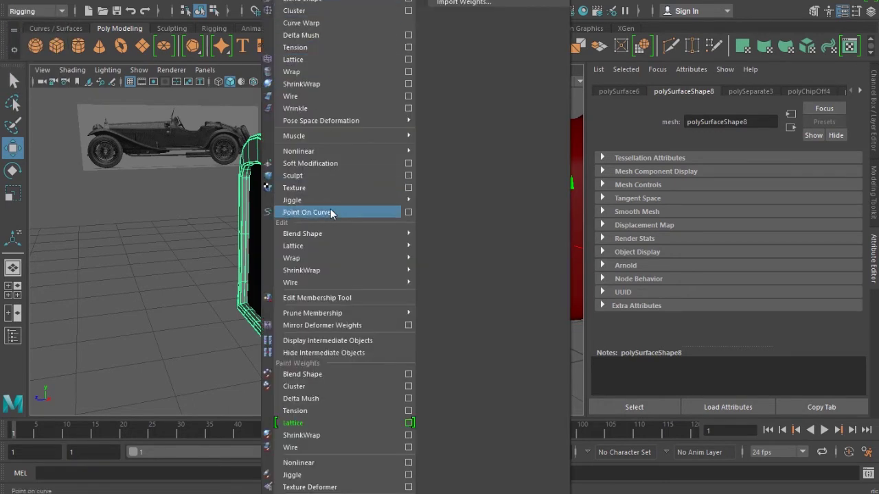
{"action": "left_click", "coordinate": [323, 60]}
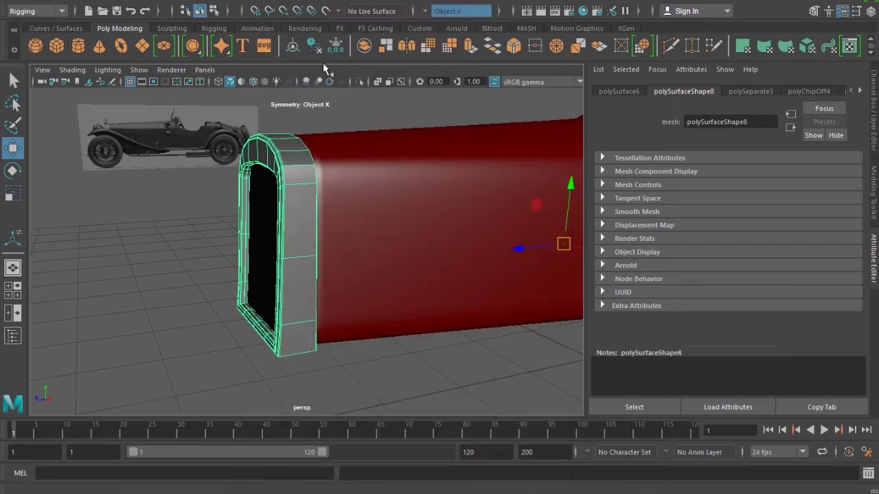
{"action": "left_click", "coordinate": [873, 107]}
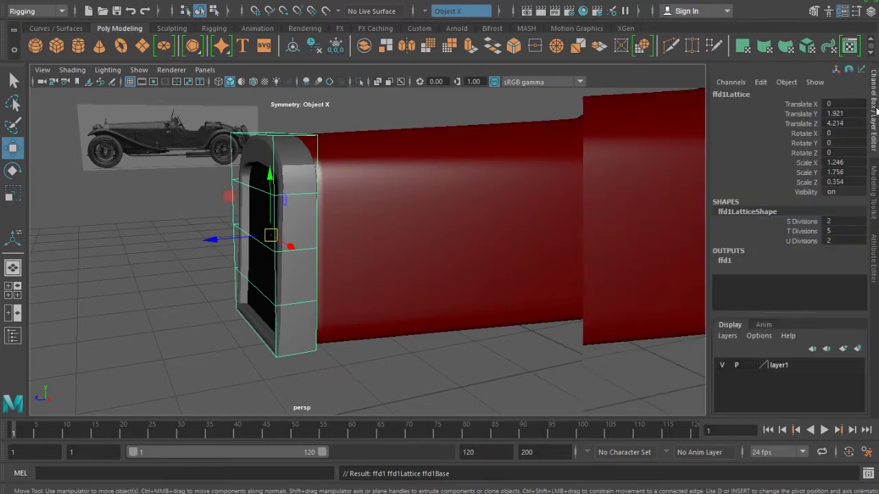
{"action": "left_click", "coordinate": [799, 240]}
{"action": "middle_click_drag", "start_coordinate": [317, 236], "coordinate": [320, 239]}
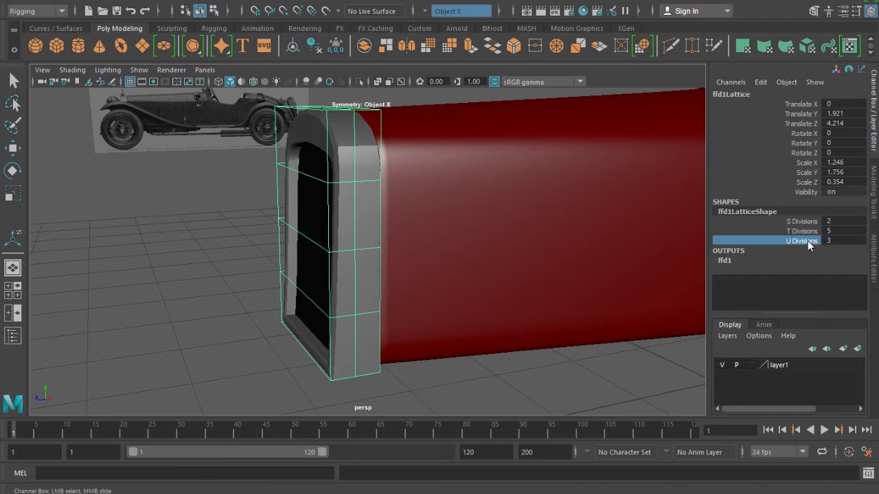
{"action": "middle_click_drag", "start_coordinate": [431, 273], "coordinate": [396, 265]}
{"action": "left_click", "coordinate": [795, 235]}
{"action": "mouse_move", "coordinate": [484, 254]}
{"action": "middle_mouse_down"}
{"action": "mouse_move", "coordinate": [469, 255]}
{"action": "mouse_move", "coordinate": [504, 255]}
{"action": "mouse_move", "coordinate": [461, 258]}
{"action": "middle_mouse_up"}
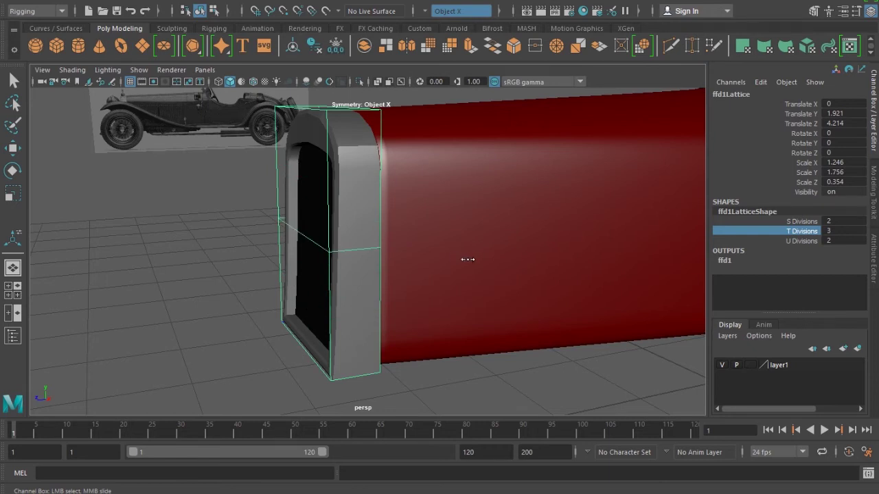
Pull a lower lattice corner point along X to slant the shell, then reselect the shell
{"action": "right_click_drag", "start_coordinate": [275, 190], "coordinate": [271, 152]}
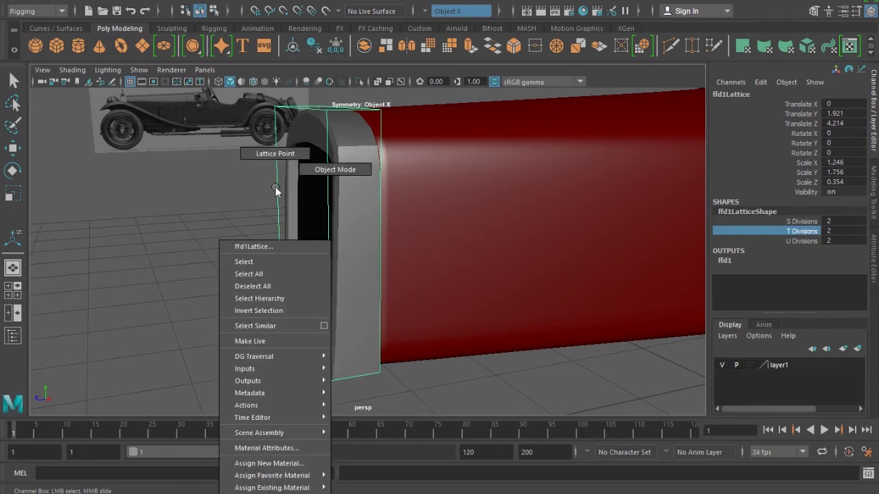
{"action": "key", "text": "w"}
{"action": "left_click_drag", "start_coordinate": [294, 350], "coordinate": [295, 352]}
{"action": "left_click", "coordinate": [280, 374]}
{"action": "key", "text": "ctrl+z"}
{"action": "mouse_move", "coordinate": [275, 393]}
{"action": "left_mouse_down"}
{"action": "mouse_move", "coordinate": [254, 398]}
{"action": "mouse_move", "coordinate": [471, 382]}
{"action": "mouse_move", "coordinate": [477, 373]}
{"action": "mouse_move", "coordinate": [247, 380]}
{"action": "left_mouse_up"}
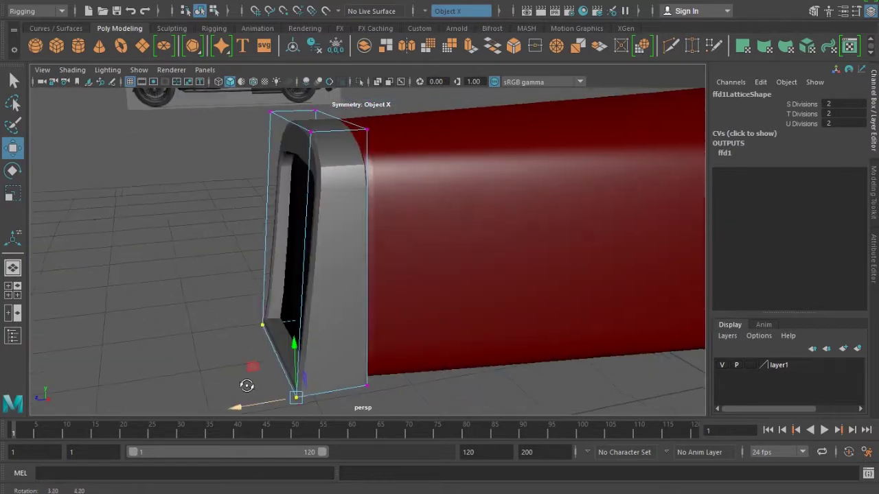
{"action": "key", "text": "F8"}
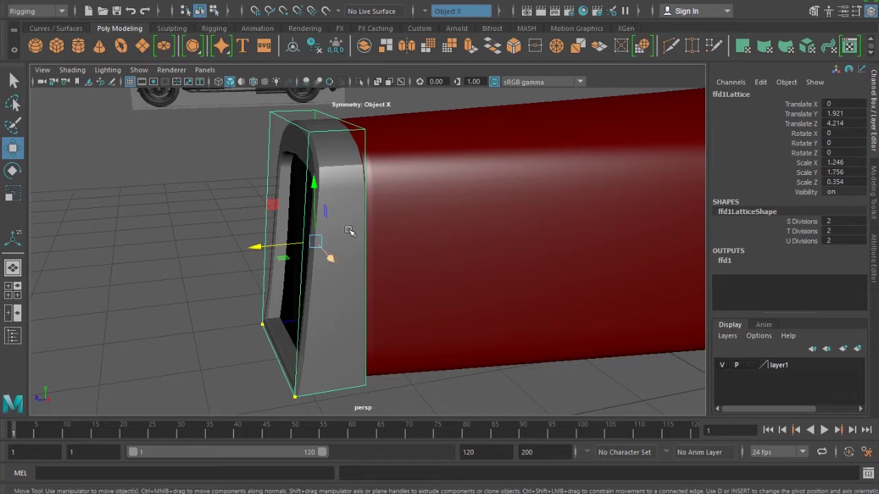
{"action": "left_click", "coordinate": [339, 253]}
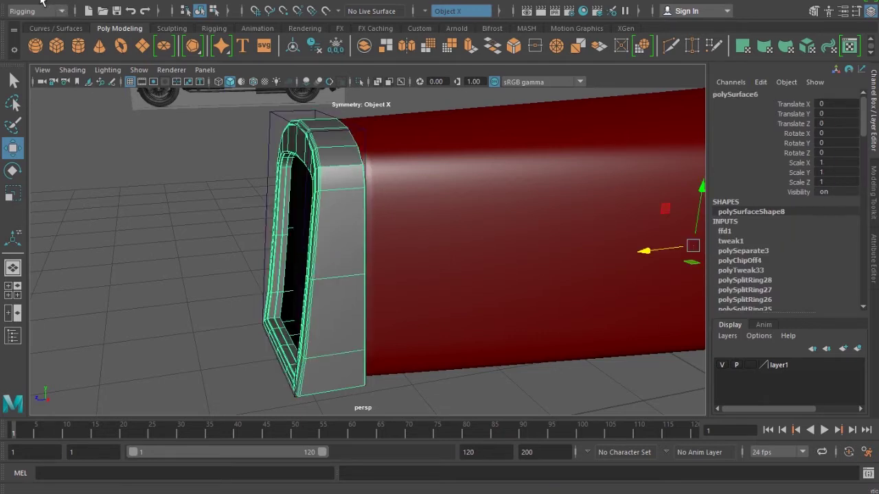
Delete the shell's history to bake the slant, then try a 5-division lattice and undo it
{"action": "left_click", "coordinate": [42, 3]}
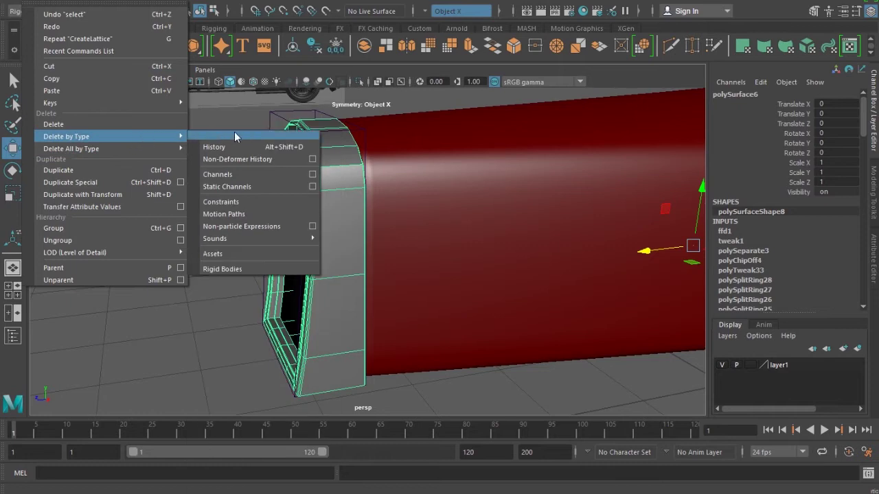
{"action": "left_click", "coordinate": [237, 147]}
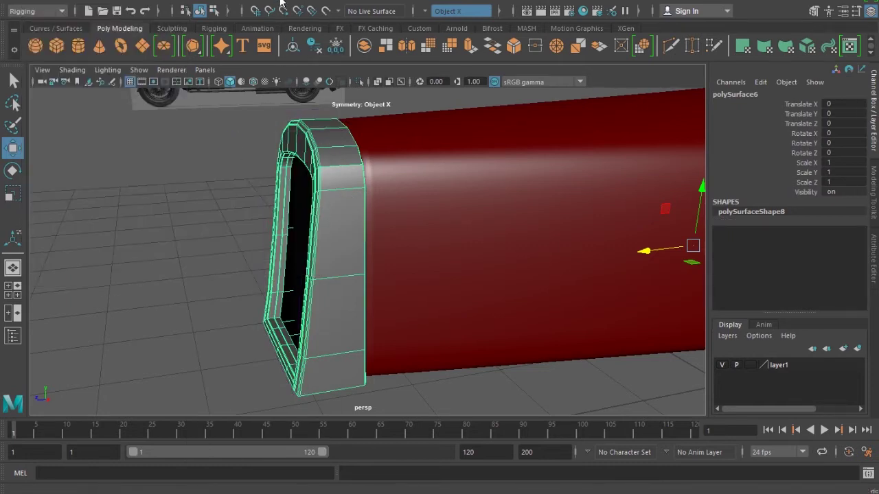
{"action": "left_click", "coordinate": [281, 2]}
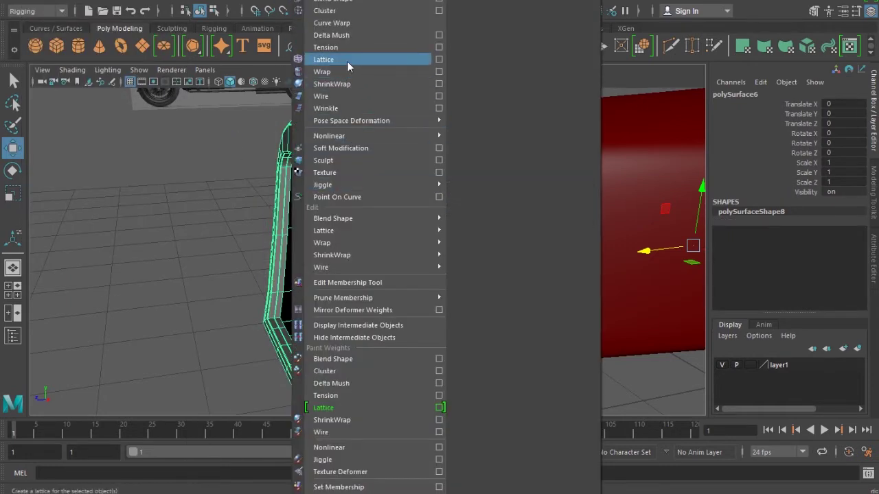
{"action": "left_click", "coordinate": [370, 63]}
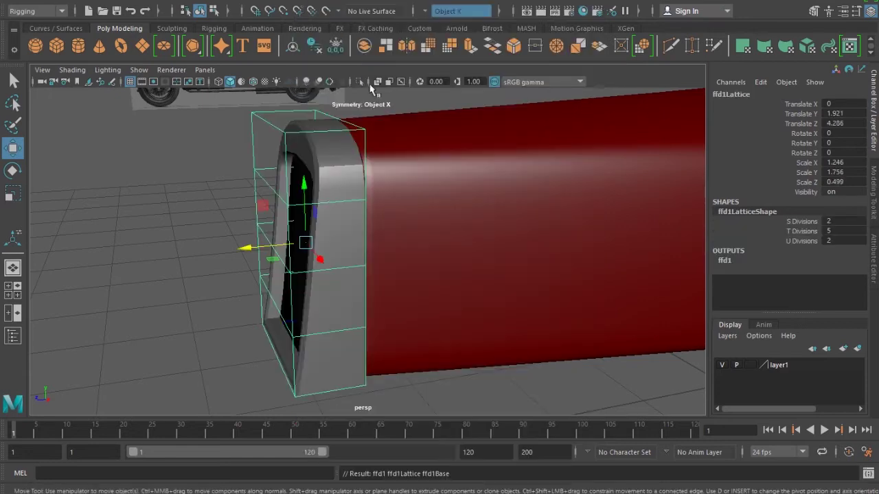
{"action": "left_click", "coordinate": [812, 241]}
{"action": "mouse_move", "coordinate": [392, 293]}
{"action": "middle_mouse_down"}
{"action": "mouse_move", "coordinate": [451, 284]}
{"action": "mouse_move", "coordinate": [410, 284]}
{"action": "middle_mouse_up"}
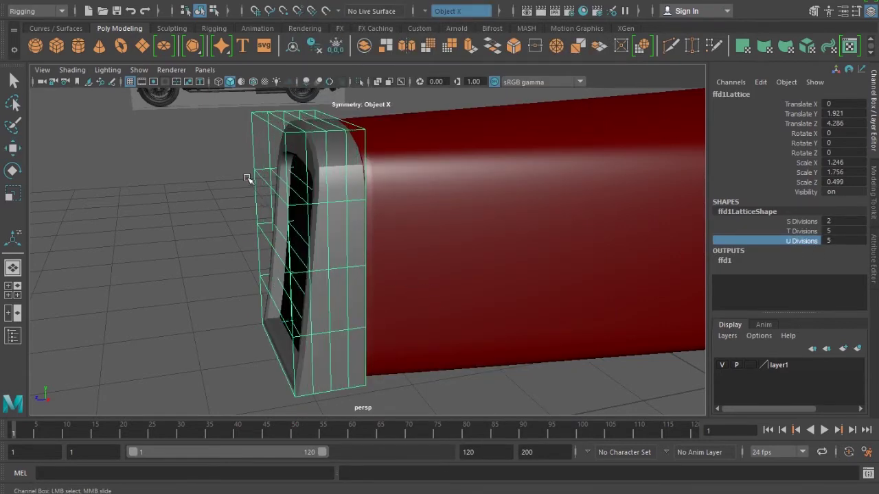
{"action": "right_click_drag", "start_coordinate": [248, 179], "coordinate": [236, 172]}
{"action": "key", "text": "w"}
{"action": "left_click_drag", "start_coordinate": [230, 155], "coordinate": [302, 216]}
{"action": "mouse_move", "coordinate": [280, 175]}
{"action": "left_mouse_down"}
{"action": "mouse_move", "coordinate": [241, 174]}
{"action": "mouse_move", "coordinate": [257, 167]}
{"action": "left_mouse_up"}
{"action": "key", "text": "ctrl+z"}
{"action": "key", "text": "ctrl+z"}
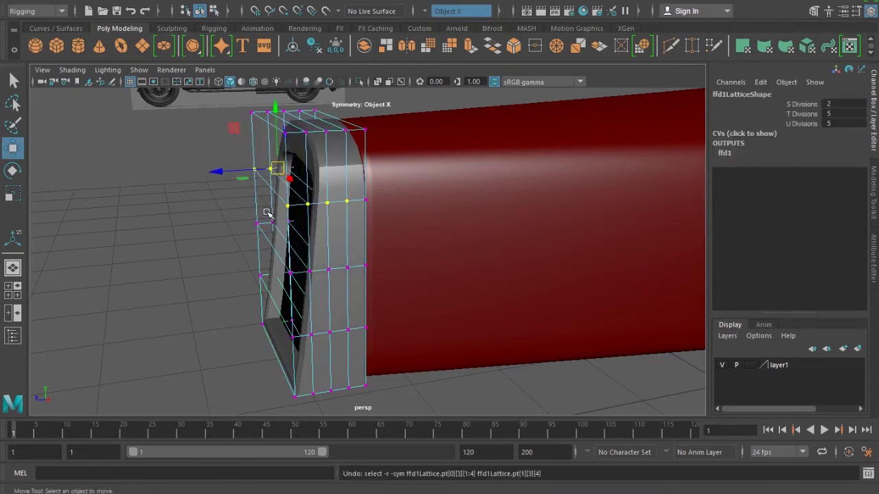
{"action": "key", "text": "ctrl+z"}
{"action": "key", "text": "ctrl+z"}
{"action": "key", "text": "ctrl+z"}
{"action": "key", "text": "ctrl+z"}
Orbit around the car body to review the slanted grille shell from the front
{"action": "left_click", "coordinate": [259, 280]}
{"action": "mouse_move", "coordinate": [259, 280]}
{"action": "left_mouse_down", "text": "alt"}
{"action": "mouse_move", "coordinate": [248, 298]}
{"action": "mouse_move", "coordinate": [400, 302]}
{"action": "mouse_move", "coordinate": [471, 290]}
{"action": "mouse_move", "coordinate": [432, 291]}
{"action": "mouse_move", "coordinate": [496, 313]}
{"action": "mouse_move", "coordinate": [259, 314]}
{"action": "left_mouse_up", "text": "alt"}
{"action": "left_click", "coordinate": [424, 277]}
{"action": "left_click", "coordinate": [439, 291]}
{"action": "left_click", "coordinate": [426, 289]}
{"action": "mouse_move", "coordinate": [425, 289]}
{"action": "left_mouse_down", "text": "alt"}
{"action": "mouse_move", "coordinate": [416, 320]}
{"action": "mouse_move", "coordinate": [308, 288]}
{"action": "mouse_move", "coordinate": [414, 307]}
{"action": "mouse_move", "coordinate": [396, 306]}
{"action": "left_mouse_up", "text": "alt"}
{"action": "left_click", "coordinate": [457, 308]}
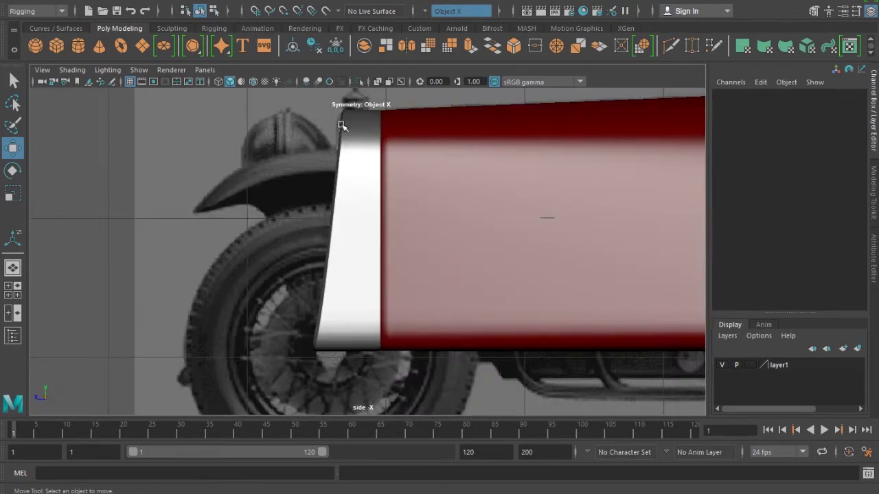
{"action": "key", "text": "space"}
{"action": "mouse_move", "coordinate": [367, 298]}
{"action": "left_mouse_down", "text": "alt"}
{"action": "mouse_move", "coordinate": [553, 308]}
{"action": "mouse_move", "coordinate": [436, 309]}
{"action": "left_mouse_up", "text": "alt"}
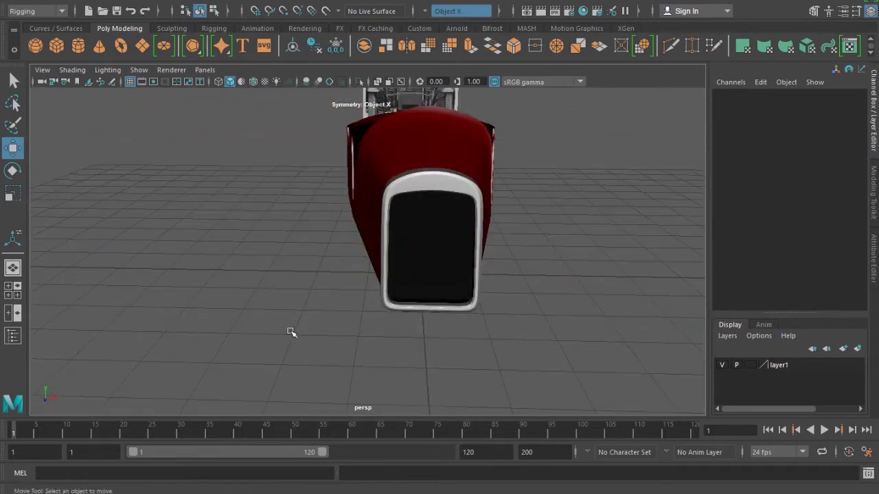
Create a thin polygon cylinder with radius 0.01 and reduced axis subdivisions
{"action": "left_click", "coordinate": [81, 46]}
{"action": "mouse_move", "coordinate": [353, 306]}
{"action": "left_mouse_down", "text": "alt"}
{"action": "mouse_move", "coordinate": [377, 352]}
{"action": "mouse_move", "coordinate": [474, 343]}
{"action": "mouse_move", "coordinate": [247, 367]}
{"action": "left_mouse_up", "text": "alt"}
{"action": "mouse_move", "coordinate": [376, 157]}
{"action": "right_mouse_down"}
{"action": "mouse_move", "coordinate": [374, 492]}
{"action": "mouse_move", "coordinate": [457, 446]}
{"action": "right_mouse_up"}
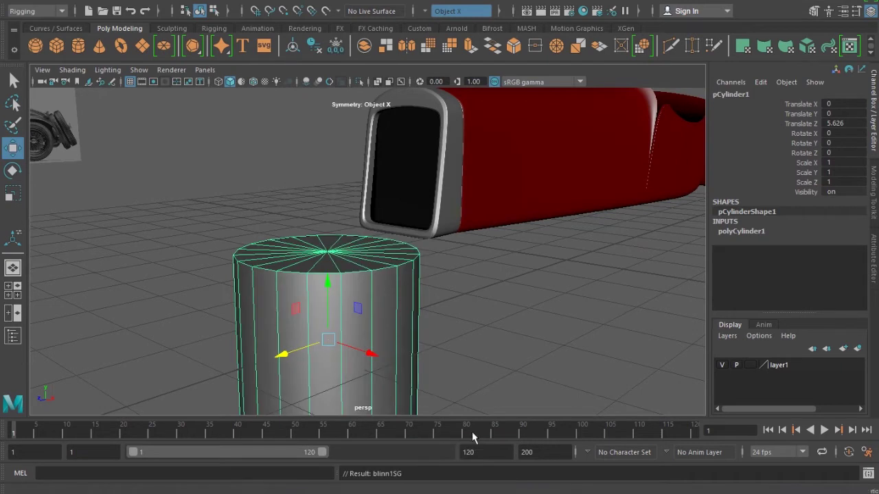
{"action": "left_click", "coordinate": [771, 233]}
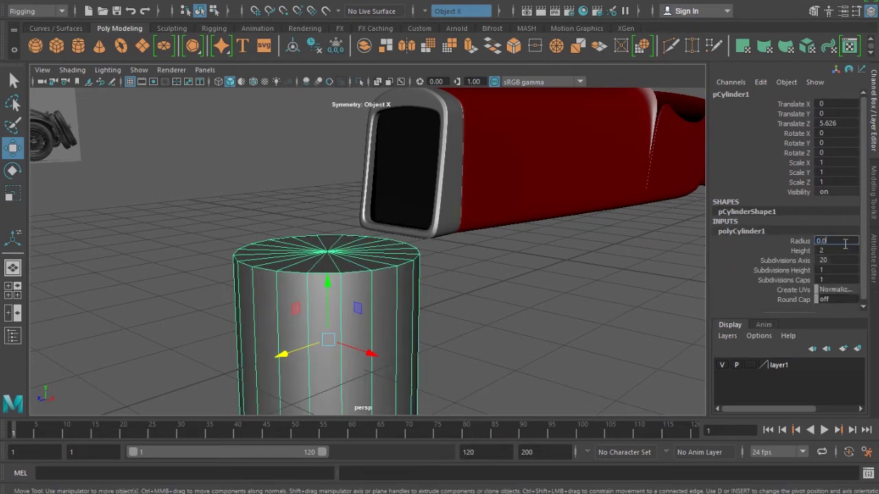
{"action": "type", "text": "1"}
{"action": "key", "text": "Return"}
{"action": "left_click", "coordinate": [840, 260]}
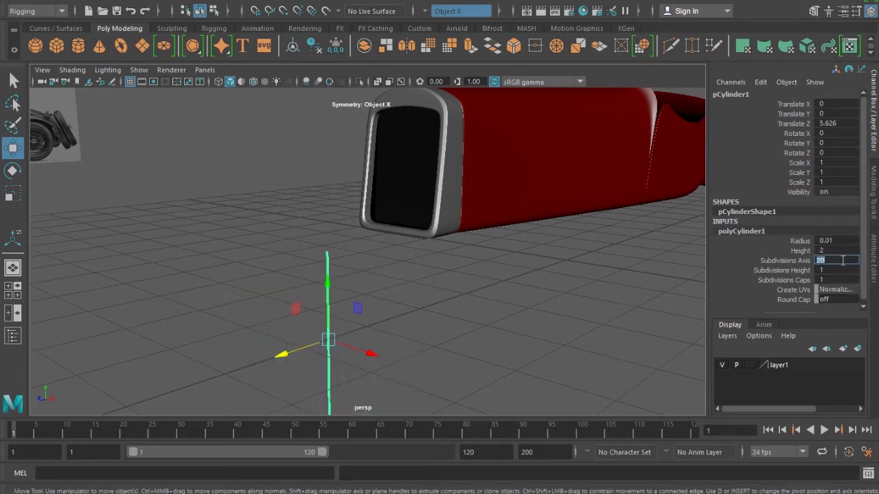
{"action": "type", "text": "18"}
{"action": "key", "text": "Return"}
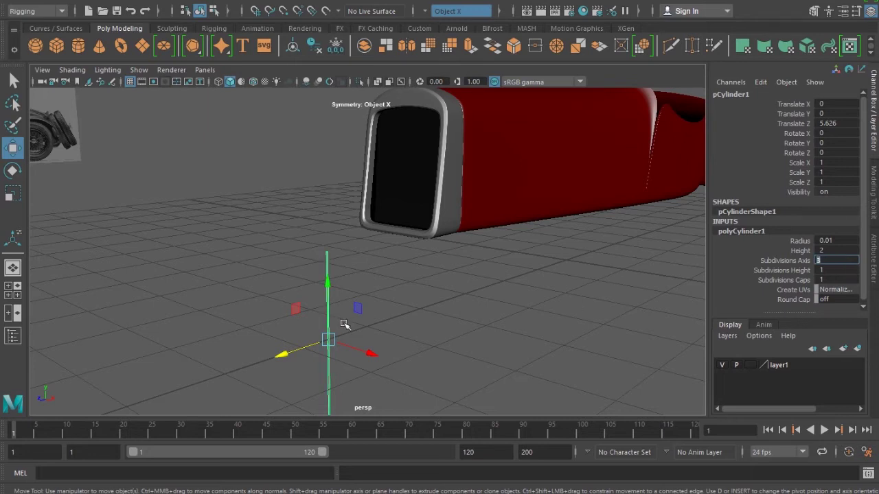
Raise the bar and move it forward to the grille using the side view
{"action": "left_click_drag", "start_coordinate": [329, 301], "coordinate": [328, 251]}
{"action": "key", "text": "space"}
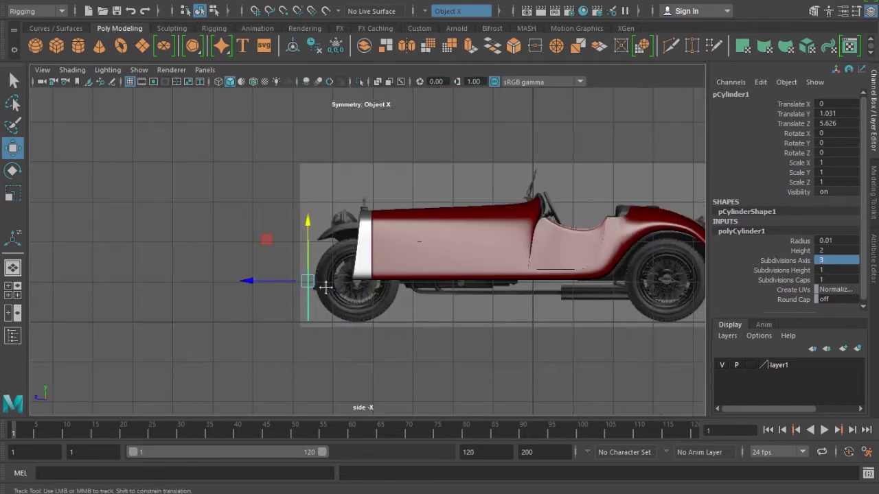
{"action": "scroll", "coordinate": [324, 286], "scroll_direction": "up", "scroll_amount": 3}
{"action": "key", "text": "4"}
{"action": "left_click_drag", "start_coordinate": [261, 303], "coordinate": [350, 249]}
{"action": "key", "text": "space"}
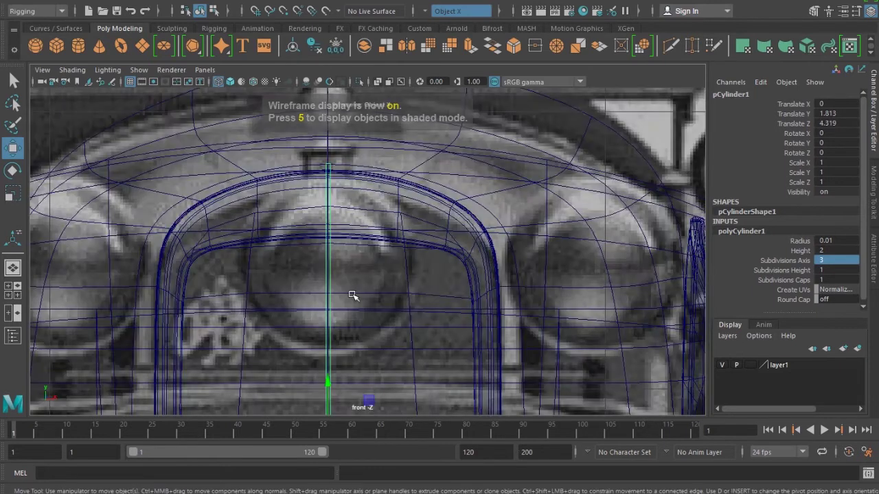
{"action": "scroll", "coordinate": [407, 192], "scroll_direction": "down", "scroll_amount": 4}
{"action": "key", "text": "5"}
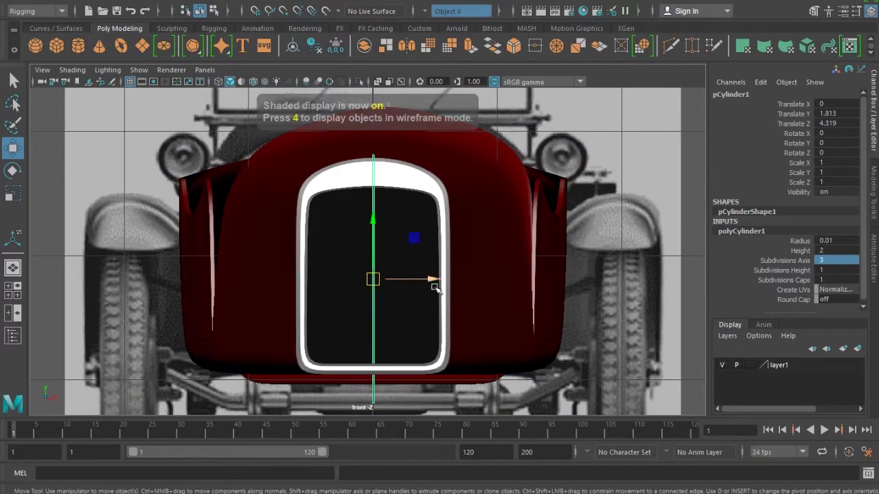
Adjust the cylinder radius and move the bar left to the grille edge at Translate X -0.739
{"action": "left_click", "coordinate": [843, 241]}
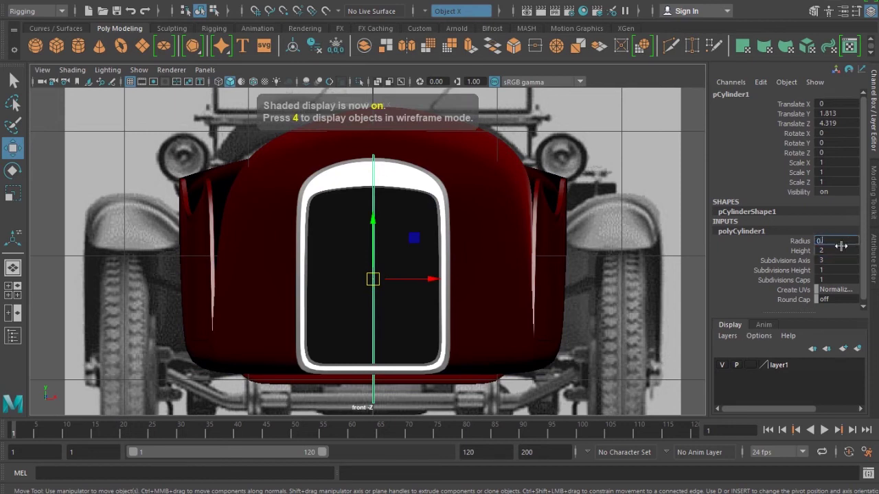
{"action": "type", "text": "002"}
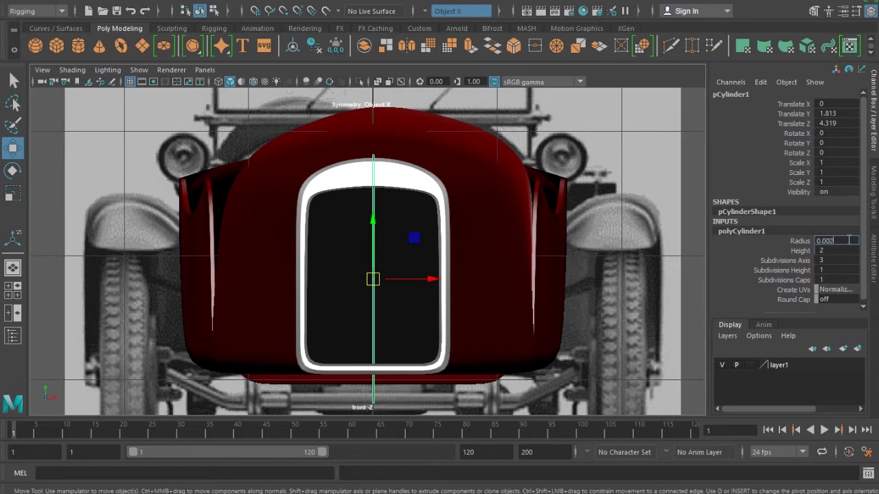
{"action": "key", "text": "Return"}
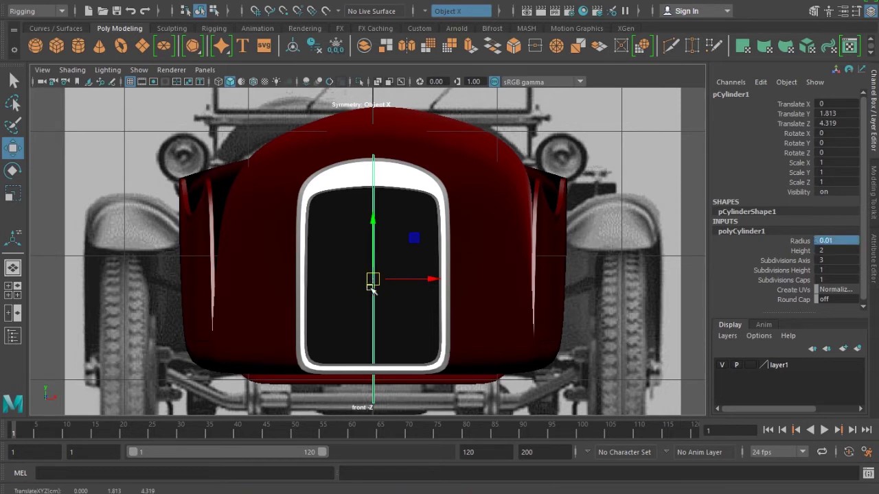
{"action": "scroll", "coordinate": [357, 287], "scroll_direction": "down", "scroll_amount": 3}
{"action": "key", "text": "4"}
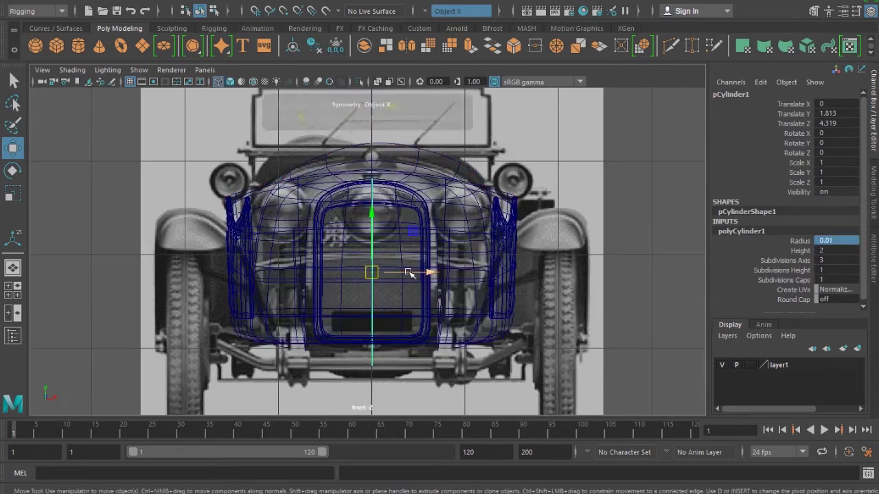
{"action": "left_click_drag", "start_coordinate": [431, 273], "coordinate": [362, 274]}
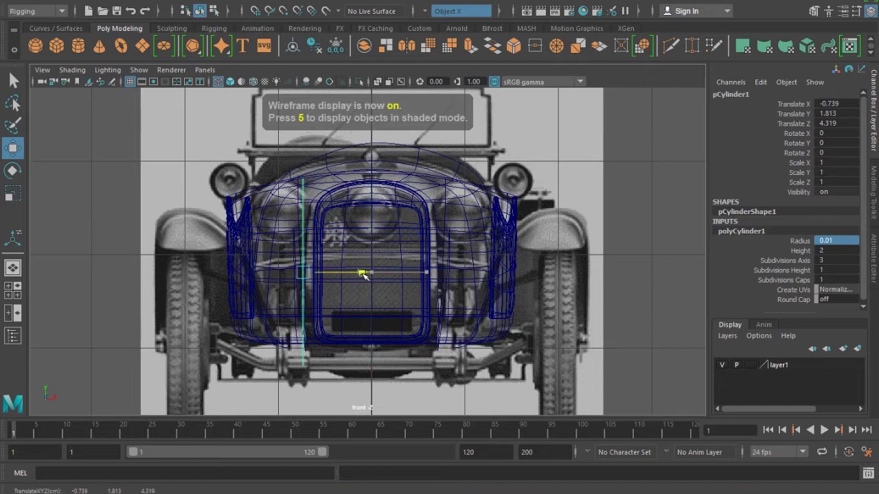
Scale the bar taller vertically
{"action": "key", "text": "r"}
{"action": "left_click_drag", "start_coordinate": [306, 233], "coordinate": [311, 194]}
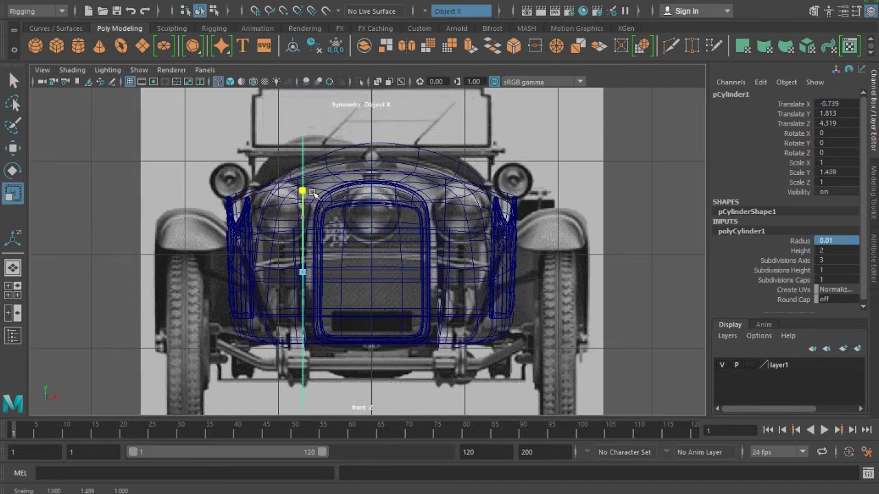
{"action": "key", "text": "5"}
{"action": "scroll", "coordinate": [336, 275], "scroll_direction": "down", "scroll_amount": 2}
{"action": "key", "text": "w"}
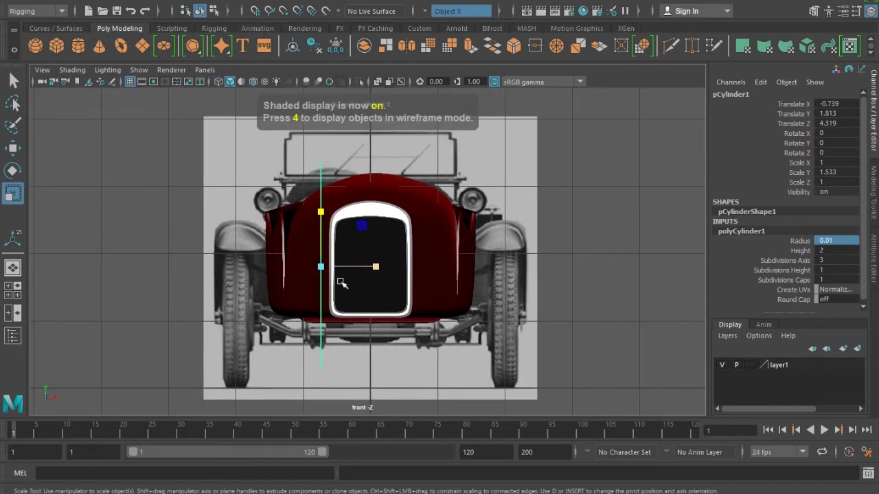
Try tilting the bar 45 degrees in Z and shifting it, then undo both changes
{"action": "key", "text": "e"}
{"action": "left_click_drag", "start_coordinate": [362, 232], "coordinate": [323, 281]}
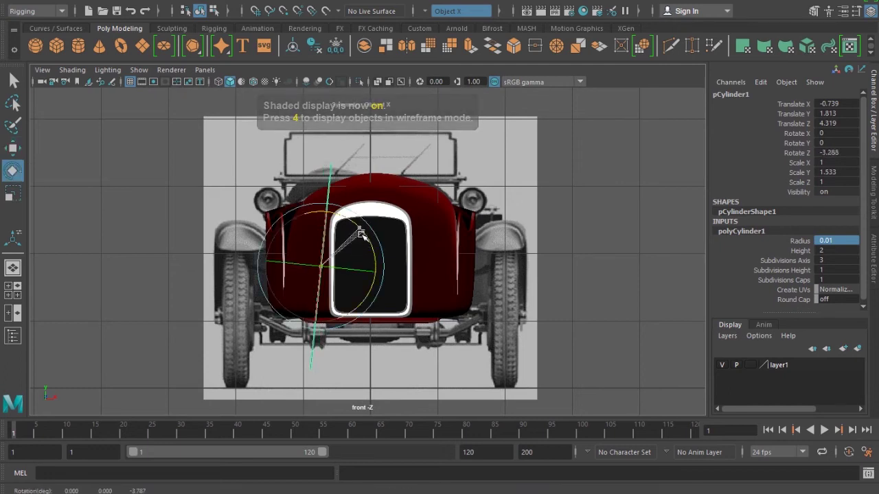
{"action": "key", "text": "ctrl+z"}
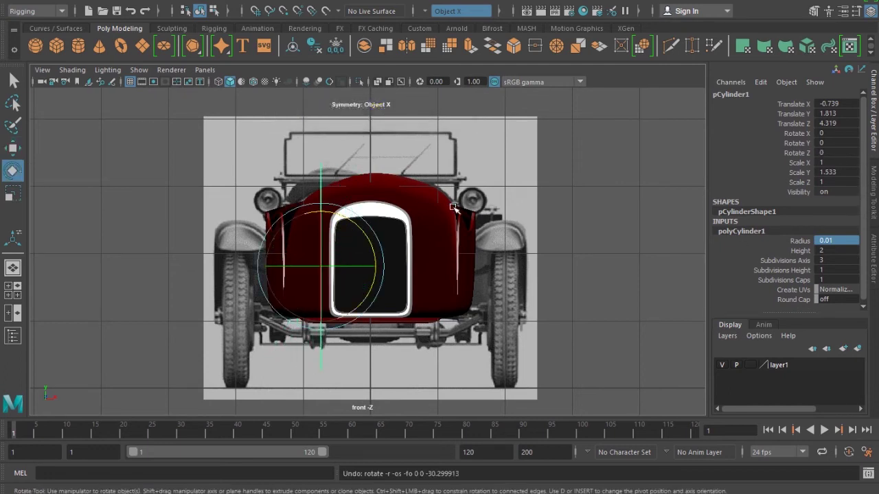
{"action": "left_click_drag", "start_coordinate": [356, 218], "coordinate": [371, 240]}
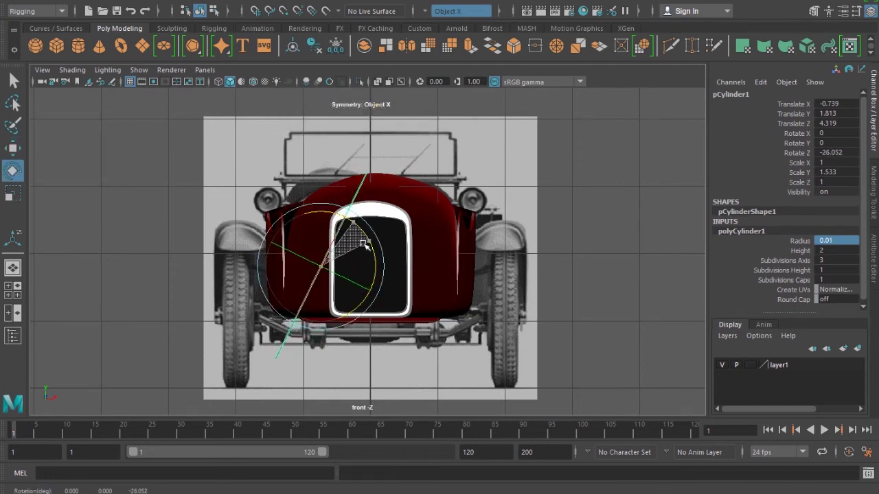
{"action": "left_click", "coordinate": [836, 152]}
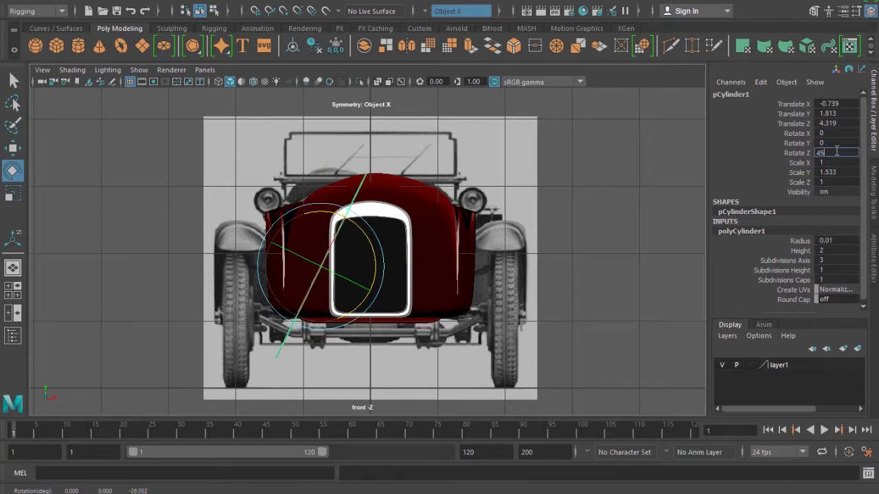
{"action": "key", "text": "Return"}
{"action": "scroll", "coordinate": [442, 265], "scroll_direction": "up", "scroll_amount": 3}
{"action": "scroll", "coordinate": [494, 277], "scroll_direction": "down", "scroll_amount": 2}
{"action": "key", "text": "w"}
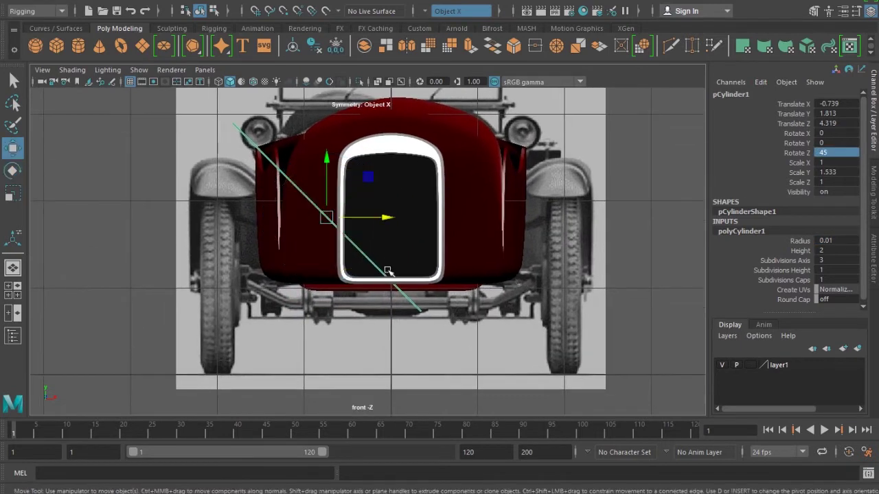
{"action": "left_click_drag", "start_coordinate": [328, 217], "coordinate": [348, 279]}
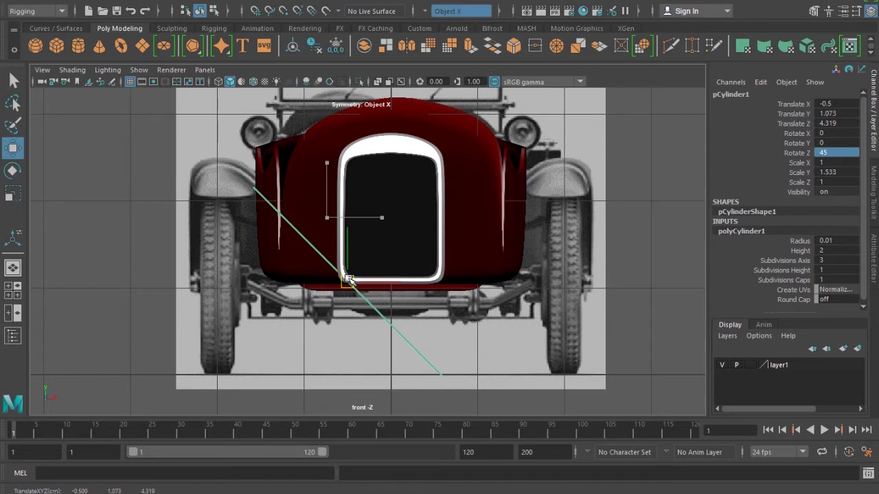
{"action": "scroll", "coordinate": [348, 279], "scroll_direction": "up", "scroll_amount": 1}
{"action": "scroll", "coordinate": [357, 302], "scroll_direction": "up", "scroll_amount": 1}
{"action": "scroll", "coordinate": [370, 330], "scroll_direction": "up", "scroll_amount": 1}
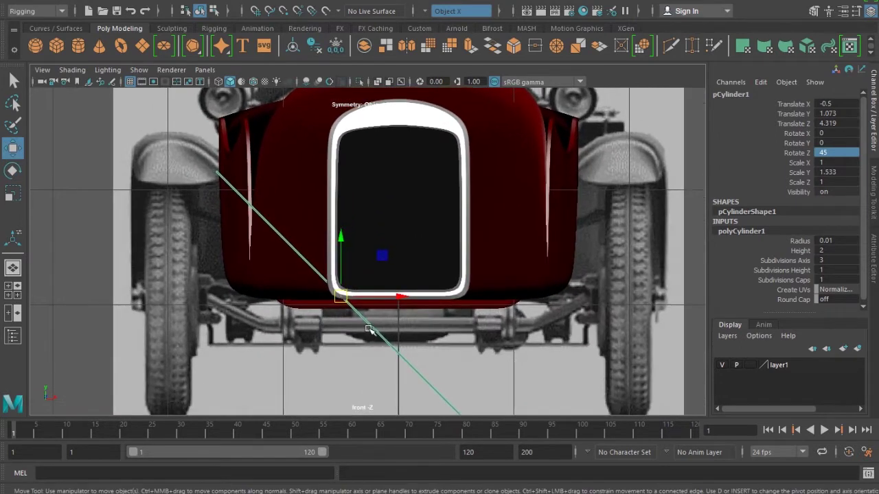
{"action": "key", "text": "ctrl+z"}
{"action": "key", "text": "ctrl+z"}
{"action": "key", "text": "ctrl+z"}
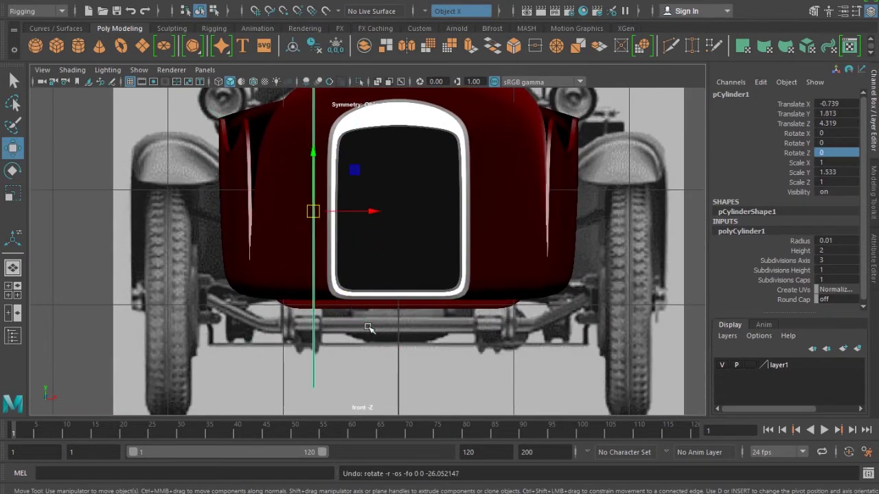
{"action": "key", "text": "ctrl+z"}
{"action": "key", "text": "ctrl+z"}
Stretch the bar to about 2.27 Scale Y so it exceeds the grille opening
{"action": "scroll", "coordinate": [348, 308], "scroll_direction": "up", "scroll_amount": 2}
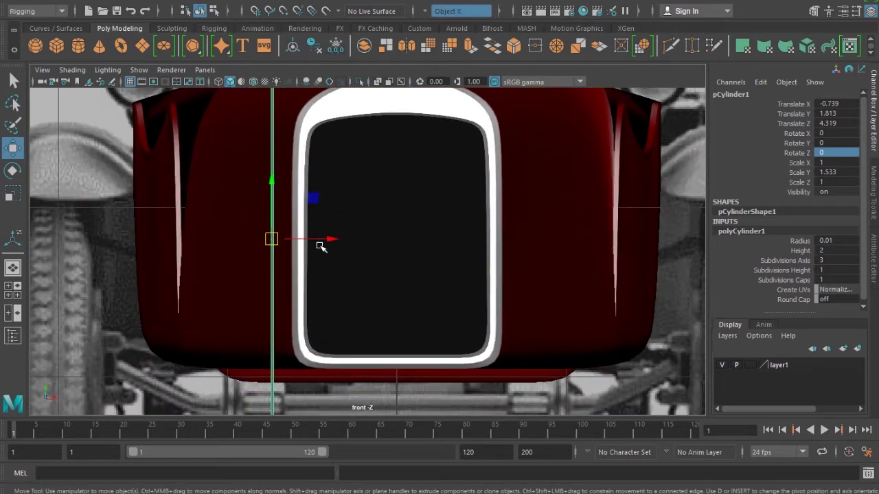
{"action": "scroll", "coordinate": [320, 246], "scroll_direction": "down", "scroll_amount": 8}
{"action": "scroll", "coordinate": [327, 247], "scroll_direction": "up", "scroll_amount": 2}
{"action": "scroll", "coordinate": [337, 245], "scroll_direction": "up", "scroll_amount": 1}
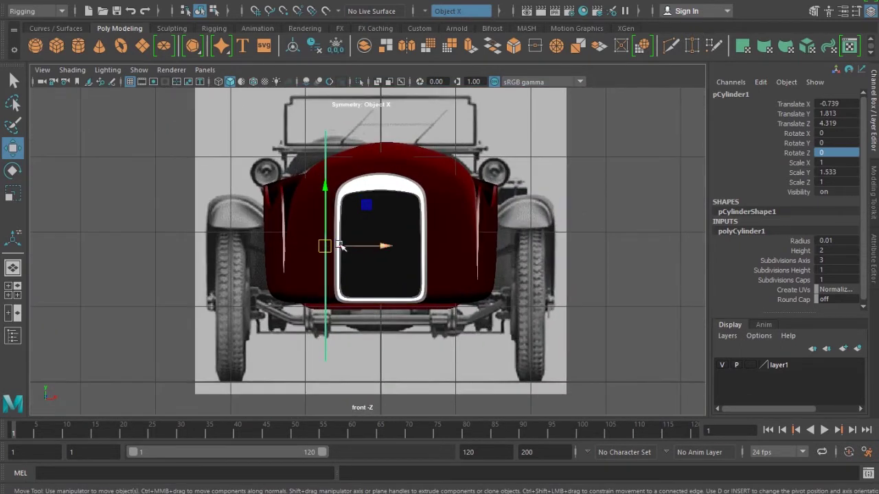
{"action": "key", "text": "r"}
{"action": "left_click_drag", "start_coordinate": [325, 191], "coordinate": [324, 172]}
{"action": "scroll", "coordinate": [335, 248], "scroll_direction": "down", "scroll_amount": 2}
{"action": "scroll", "coordinate": [336, 251], "scroll_direction": "down", "scroll_amount": 1}
{"action": "left_click_drag", "start_coordinate": [339, 193], "coordinate": [345, 196]}
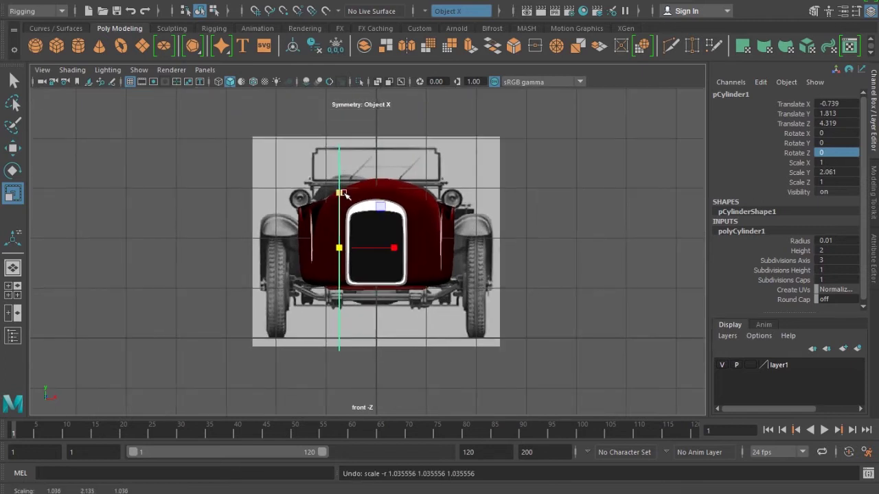
Duplicate the first upright bar and offset the copy slightly right to set the bar spacing
{"action": "key", "text": "w"}
{"action": "key", "text": "ctrl+d"}
{"action": "left_click_drag", "start_coordinate": [391, 248], "coordinate": [396, 249]}
{"action": "scroll", "coordinate": [412, 274], "scroll_direction": "down", "scroll_amount": 1}
{"action": "scroll", "coordinate": [421, 316], "scroll_direction": "up", "scroll_amount": 3}
{"action": "scroll", "coordinate": [422, 316], "scroll_direction": "up", "scroll_amount": 2}
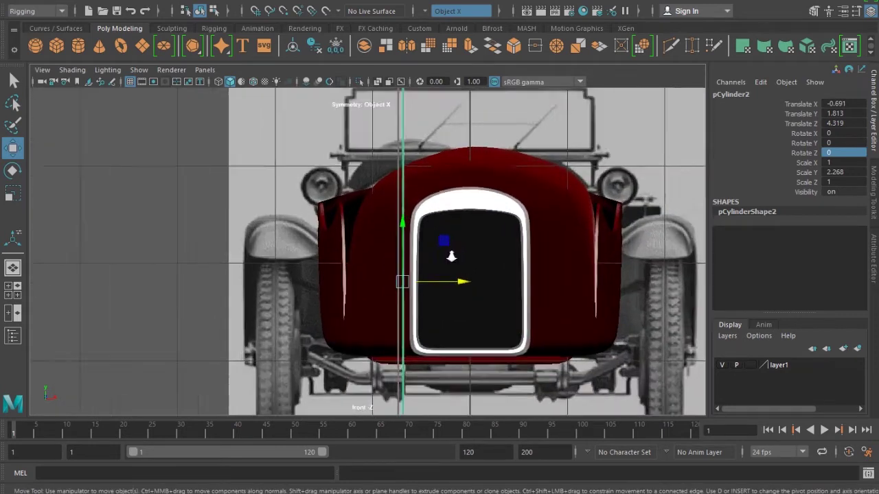
{"action": "scroll", "coordinate": [446, 255], "scroll_direction": "up", "scroll_amount": 3}
{"action": "scroll", "coordinate": [476, 320], "scroll_direction": "up", "scroll_amount": 2}
{"action": "left_click_drag", "start_coordinate": [553, 356], "coordinate": [549, 359]}
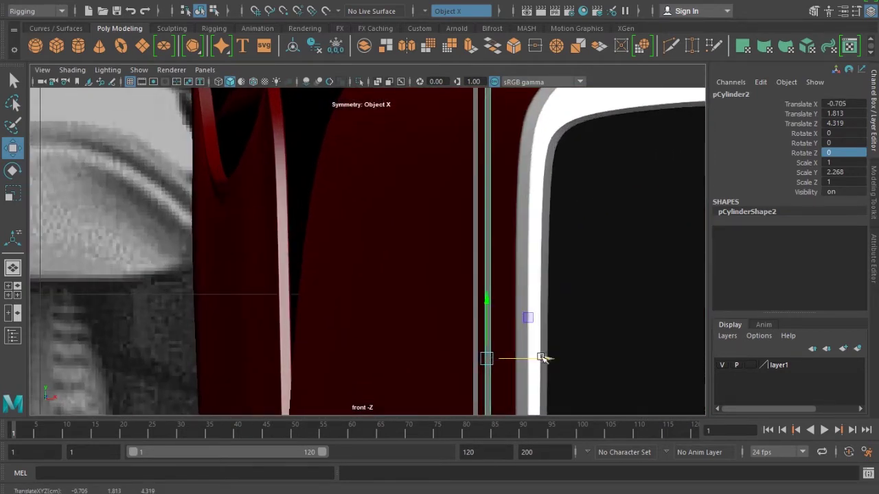
Repeat the offset duplicate several times so bars run across the grille, up to pCylinder52
{"action": "key", "text": "shift+d"}
{"action": "key", "text": "shift+d"}
{"action": "key", "text": "shift+d"}
{"action": "key", "text": "shift+d"}
{"action": "key", "text": "shift+d"}
{"action": "key", "text": "shift+d"}
{"action": "scroll", "coordinate": [522, 353], "scroll_direction": "down", "scroll_amount": 5}
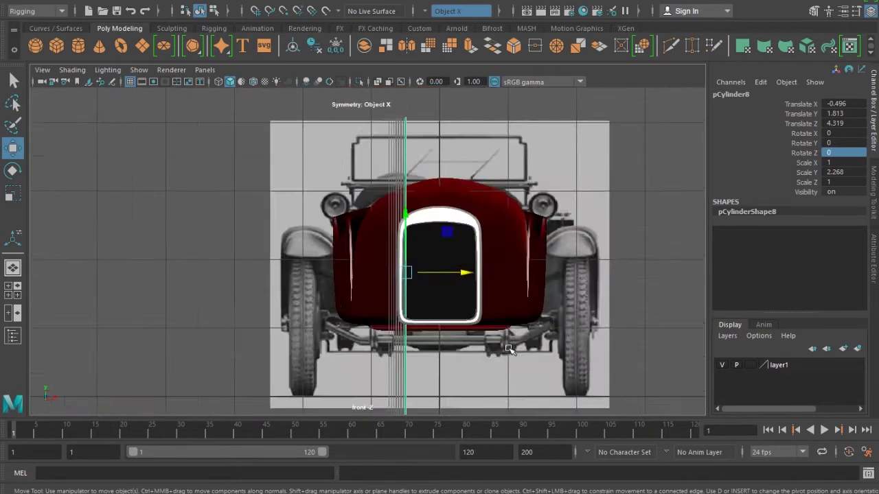
{"action": "scroll", "coordinate": [509, 350], "scroll_direction": "up", "scroll_amount": 3}
{"action": "key", "text": "shift+d"}
{"action": "key", "text": "shift+d"}
{"action": "key", "text": "shift+d"}
{"action": "key", "text": "shift+d"}
{"action": "key", "text": "shift+d"}
{"action": "key", "text": "shift+d"}
{"action": "key", "text": "shift+d"}
{"action": "key", "text": "shift+d"}
{"action": "key", "text": "shift+d"}
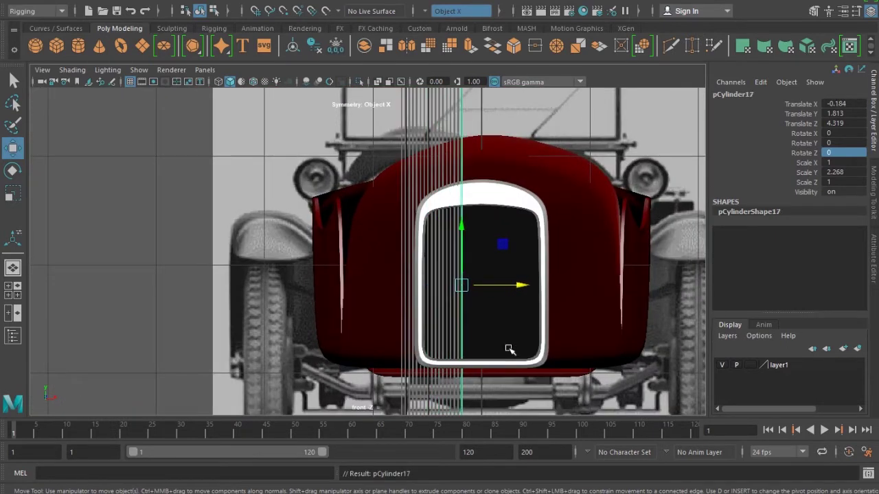
{"action": "key", "text": "shift+d"}
{"action": "key", "text": "shift+d"}
{"action": "key", "text": "shift+d"}
{"action": "key", "text": "shift+d"}
{"action": "key", "text": "shift+d"}
{"action": "key", "text": "shift+d"}
{"action": "key", "text": "shift+d"}
{"action": "key", "text": "shift+d"}
{"action": "key", "text": "shift+d"}
{"action": "key", "text": "shift+d"}
{"action": "key", "text": "shift+d"}
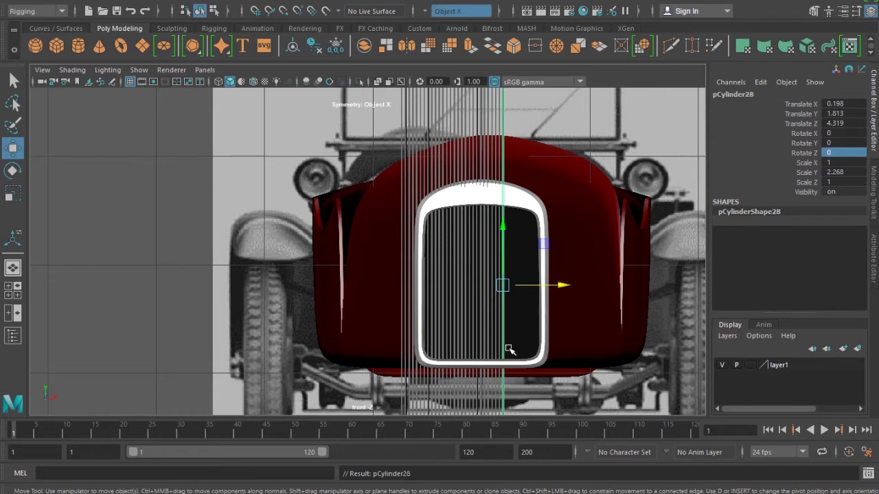
{"action": "key", "text": "shift+d"}
{"action": "key", "text": "shift+d"}
{"action": "key", "text": "shift+d"}
{"action": "key", "text": "shift+d"}
{"action": "key", "text": "shift+d"}
{"action": "key", "text": "shift+d"}
{"action": "key", "text": "shift+d"}
{"action": "key", "text": "shift+d"}
{"action": "key", "text": "shift+d"}
{"action": "key", "text": "shift+d"}
{"action": "key", "text": "shift+d"}
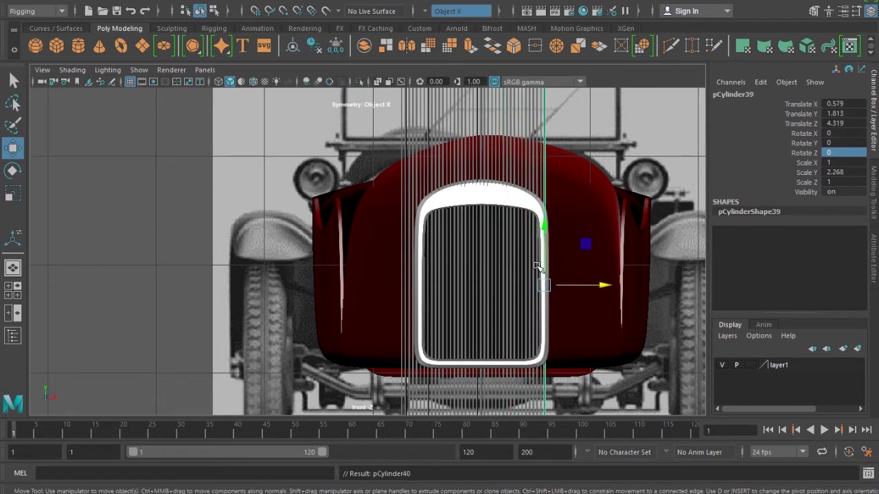
{"action": "key", "text": "shift+d"}
{"action": "key", "text": "shift+d"}
{"action": "key", "text": "shift+d"}
{"action": "key", "text": "shift+d"}
{"action": "key", "text": "shift+d"}
{"action": "key", "text": "shift+d"}
{"action": "key", "text": "shift+d"}
{"action": "key", "text": "shift+d"}
{"action": "key", "text": "shift+d"}
{"action": "key", "text": "shift+d"}
{"action": "key", "text": "shift+d"}
{"action": "key", "text": "shift+d"}
Marquee-select all the upright grille bars
{"action": "scroll", "coordinate": [542, 298], "scroll_direction": "down", "scroll_amount": 5}
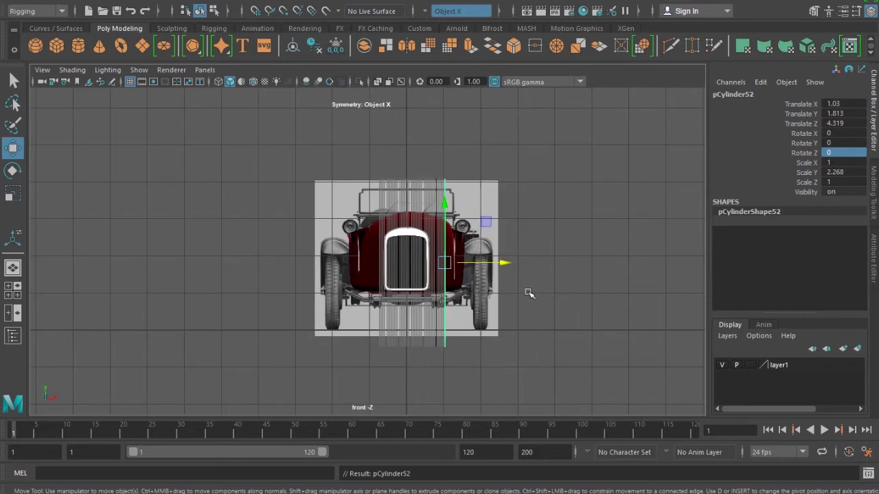
{"action": "scroll", "coordinate": [530, 288], "scroll_direction": "up", "scroll_amount": 3}
{"action": "left_click_drag", "start_coordinate": [334, 117], "coordinate": [588, 177]}
{"action": "scroll", "coordinate": [530, 208], "scroll_direction": "up", "scroll_amount": 3}
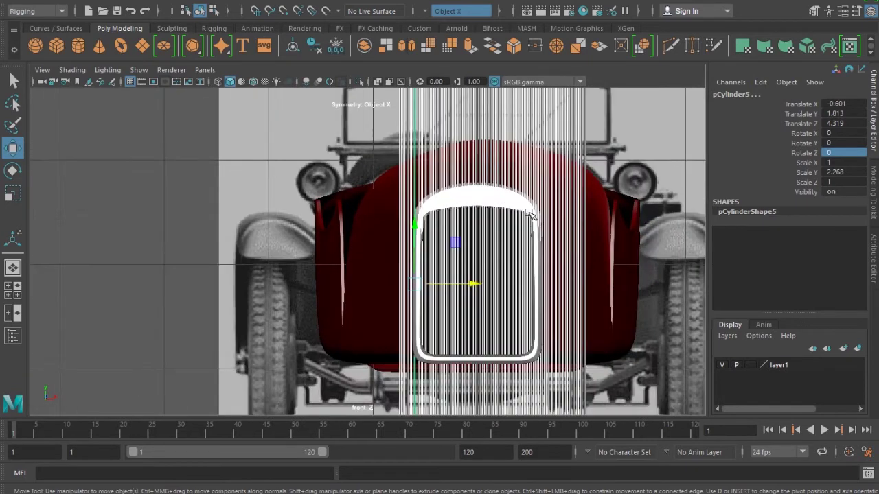
{"action": "left_click", "coordinate": [21, 11]}
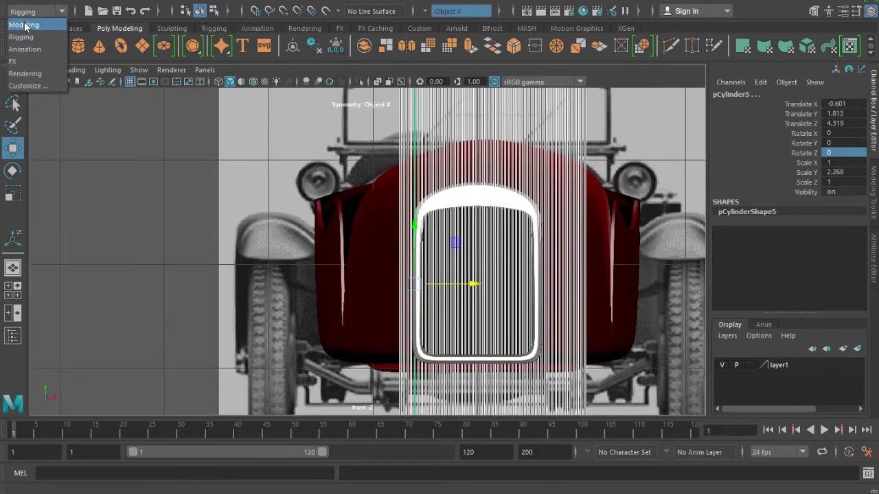
Combine the vertical bars into one mesh, pCylinder53, and shift it slightly left and down
{"action": "left_click", "coordinate": [23, 24]}
{"action": "left_click", "coordinate": [214, 4]}
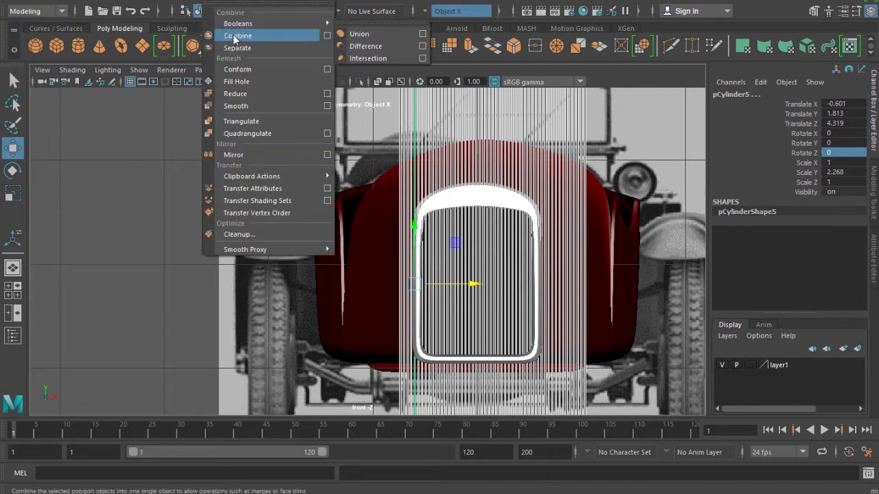
{"action": "left_click", "coordinate": [290, 35]}
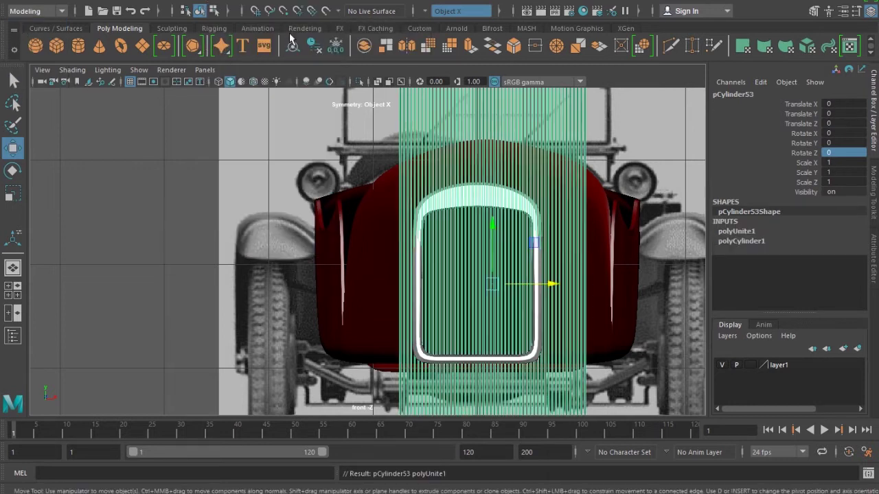
{"action": "left_click_drag", "start_coordinate": [511, 303], "coordinate": [476, 290]}
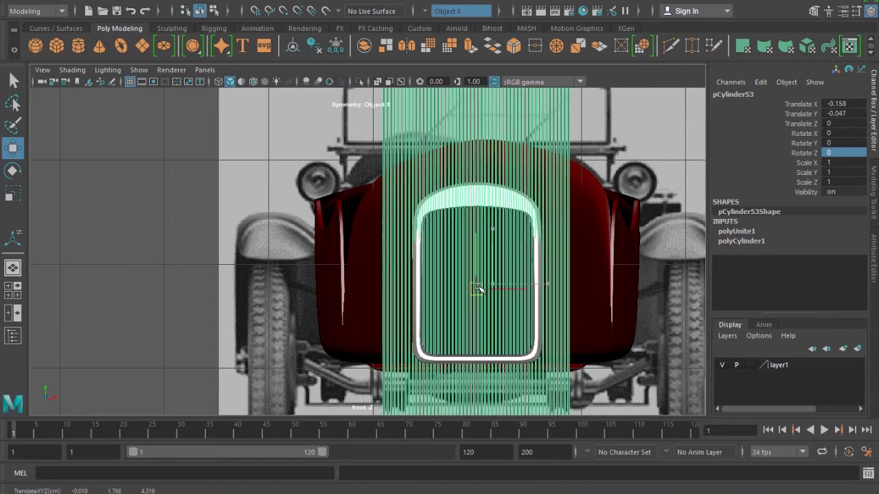
{"action": "scroll", "coordinate": [470, 289], "scroll_direction": "down", "scroll_amount": 3}
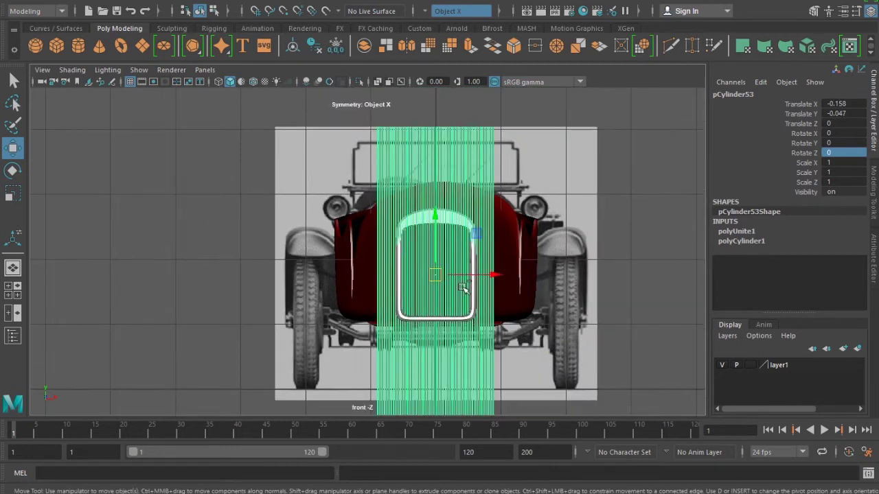
Duplicate the combined bars as pCylinder54 and rotate the copy -90° to lie horizontally
{"action": "key", "text": "ctrl+d"}
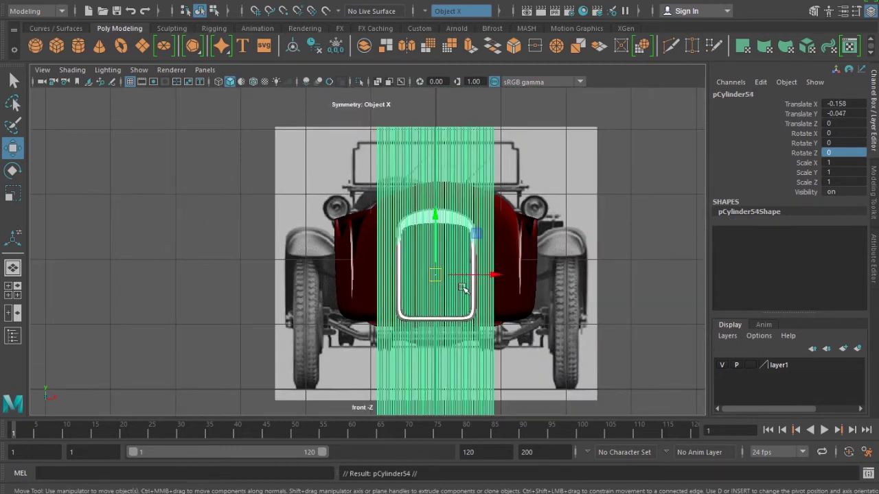
{"action": "key", "text": "e"}
{"action": "mouse_move", "coordinate": [470, 239]}
{"action": "left_mouse_down"}
{"action": "mouse_move", "coordinate": [488, 292]}
{"action": "mouse_move", "coordinate": [464, 264]}
{"action": "left_mouse_up"}
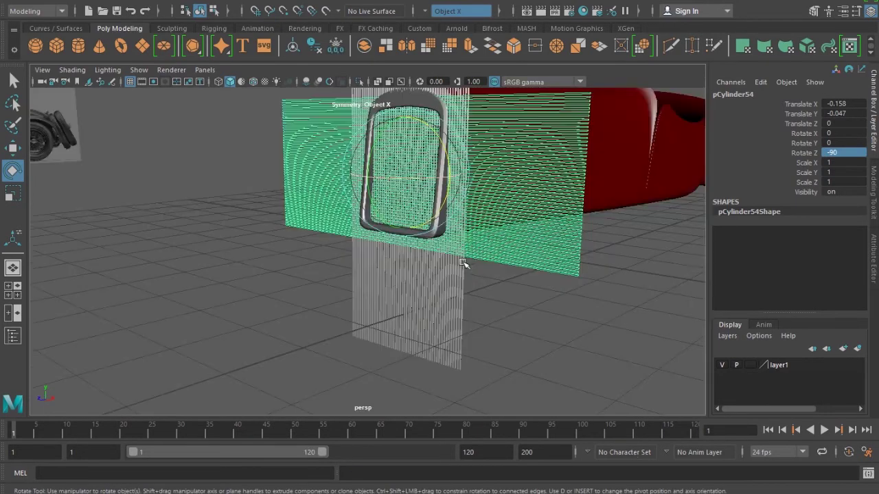
Frame the bars and orbit around the grille to inspect the crossed bar sheets
{"action": "key", "text": "f"}
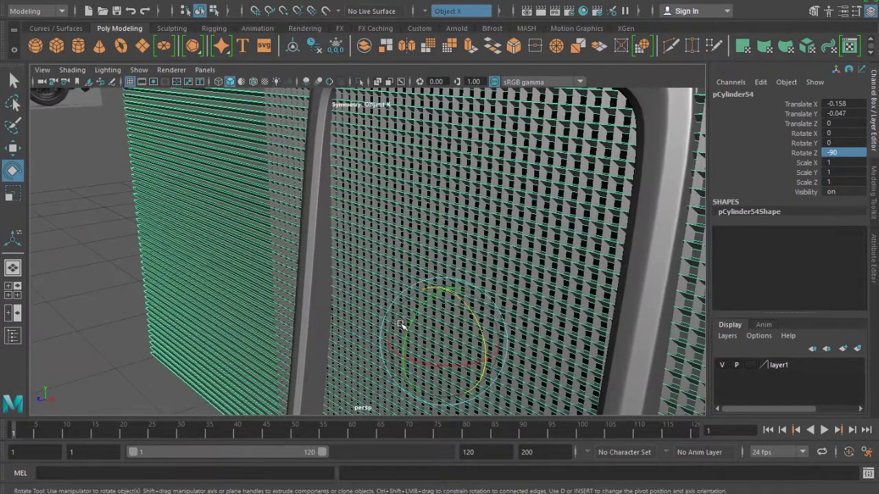
{"action": "key", "text": "w"}
{"action": "left_click", "coordinate": [300, 314]}
{"action": "left_click_drag", "start_coordinate": [300, 314], "coordinate": [334, 310], "text": "alt"}
{"action": "scroll", "coordinate": [439, 313], "scroll_direction": "up", "scroll_amount": 3}
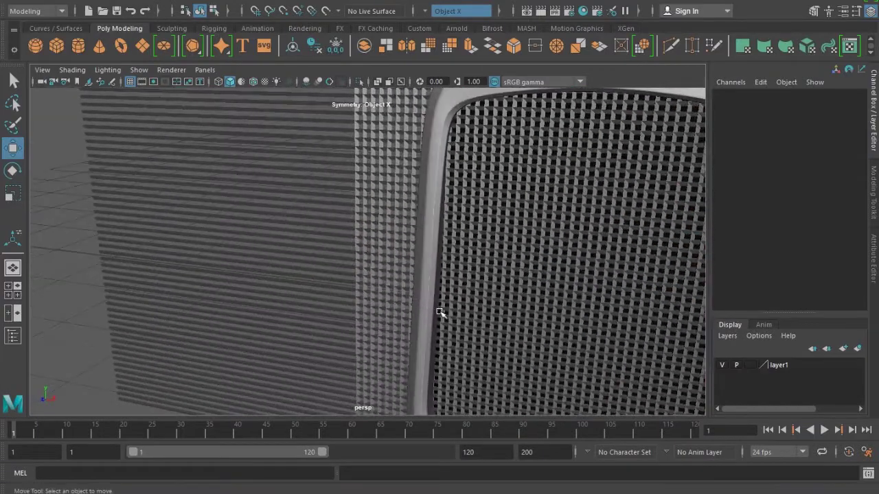
{"action": "mouse_move", "coordinate": [413, 375]}
{"action": "left_mouse_down", "text": "alt"}
{"action": "mouse_move", "coordinate": [455, 386]}
{"action": "mouse_move", "coordinate": [349, 343]}
{"action": "mouse_move", "coordinate": [588, 355]}
{"action": "mouse_move", "coordinate": [477, 334]}
{"action": "mouse_move", "coordinate": [473, 327]}
{"action": "mouse_move", "coordinate": [498, 327]}
{"action": "mouse_move", "coordinate": [485, 309]}
{"action": "mouse_move", "coordinate": [480, 321]}
{"action": "left_mouse_up", "text": "alt"}
Try tilting the vertical bar sheet diagonally, then undo the tilt
{"action": "left_click", "coordinate": [505, 307]}
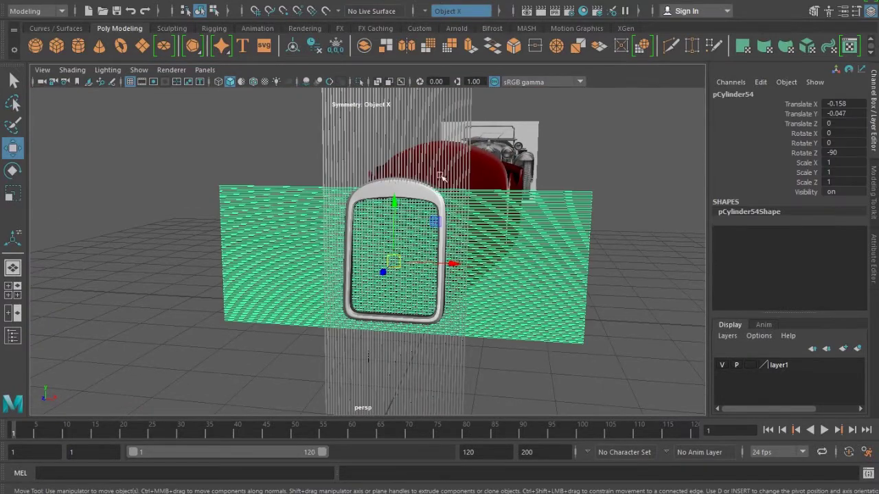
{"action": "scroll", "coordinate": [433, 246], "scroll_direction": "up", "scroll_amount": 2}
{"action": "left_click", "coordinate": [433, 245]}
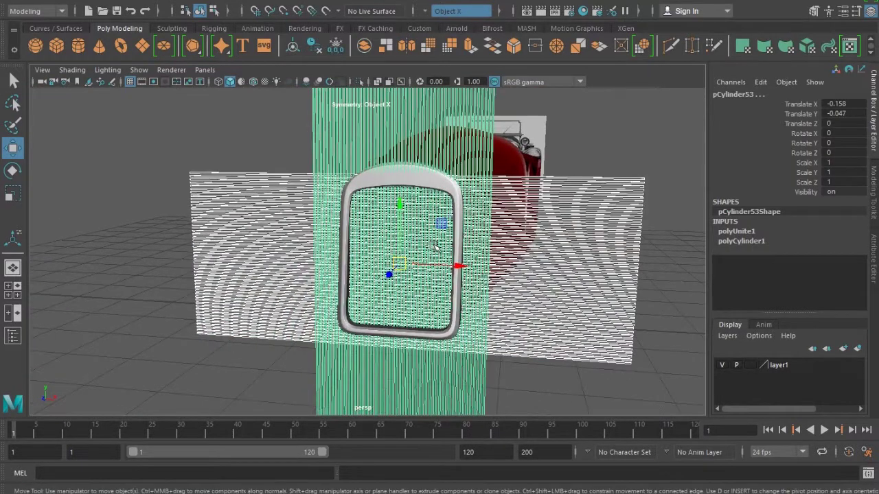
{"action": "key", "text": "e"}
{"action": "left_click_drag", "start_coordinate": [439, 248], "coordinate": [446, 260]}
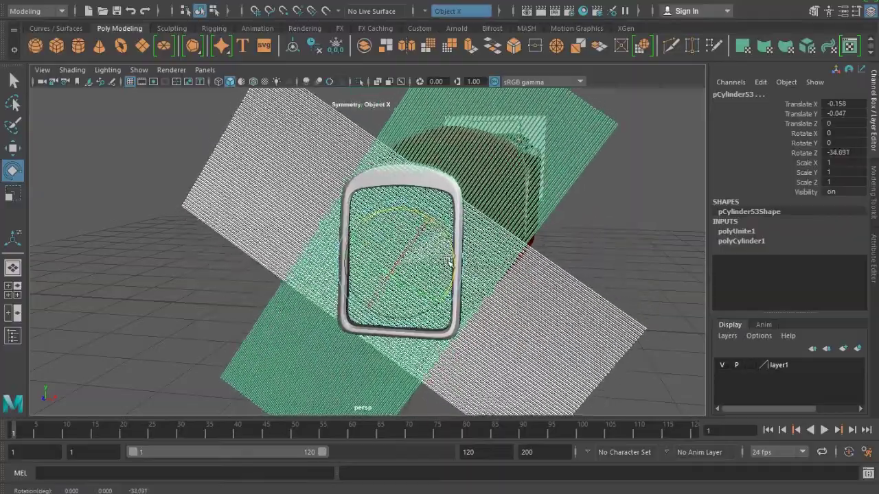
{"action": "right_click_drag", "start_coordinate": [447, 261], "coordinate": [490, 331], "text": "alt"}
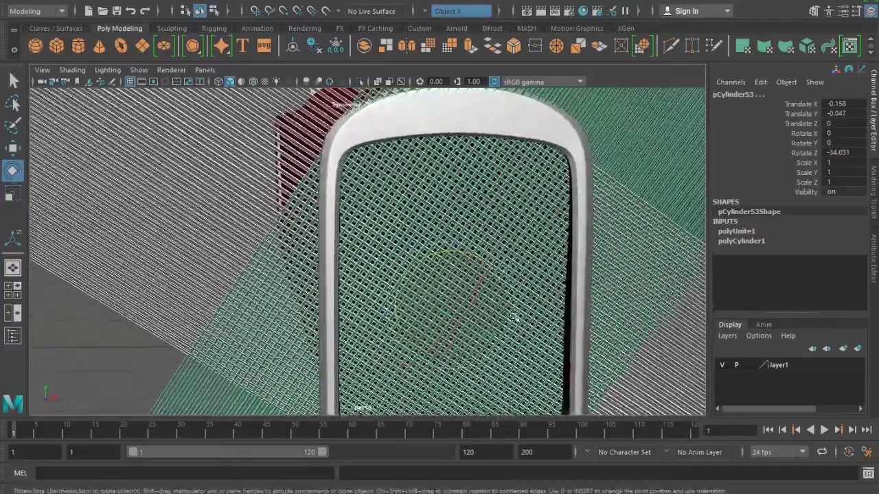
{"action": "scroll", "coordinate": [490, 331], "scroll_direction": "down", "scroll_amount": 3}
{"action": "middle_click_drag", "start_coordinate": [490, 331], "coordinate": [424, 181], "text": "alt"}
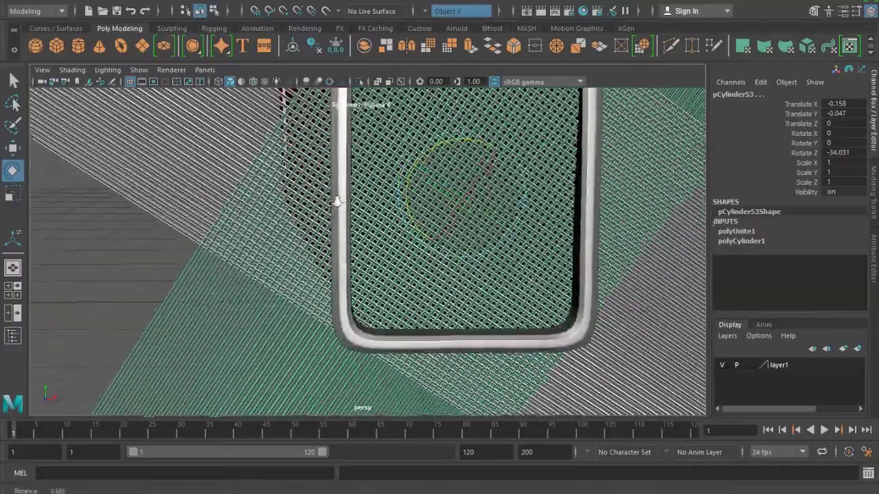
{"action": "scroll", "coordinate": [429, 206], "scroll_direction": "down", "scroll_amount": 3}
{"action": "key", "text": "ctrl+z"}
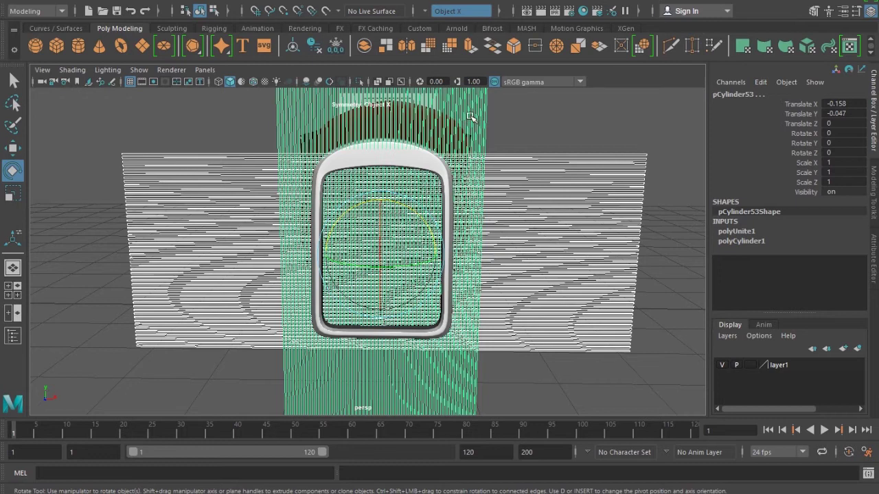
Slide the vertical bar mesh left and duplicate it to the right at X 0.495
{"action": "key", "text": "w"}
{"action": "mouse_move", "coordinate": [440, 255]}
{"action": "left_mouse_down"}
{"action": "mouse_move", "coordinate": [312, 249]}
{"action": "mouse_move", "coordinate": [519, 276]}
{"action": "left_mouse_up"}
{"action": "key", "text": "ctrl+d"}
{"action": "scroll", "coordinate": [508, 295], "scroll_direction": "up", "scroll_amount": 2}
{"action": "scroll", "coordinate": [474, 302], "scroll_direction": "up", "scroll_amount": 3}
{"action": "scroll", "coordinate": [491, 357], "scroll_direction": "up", "scroll_amount": 3}
{"action": "scroll", "coordinate": [432, 314], "scroll_direction": "down", "scroll_amount": 3}
{"action": "scroll", "coordinate": [480, 288], "scroll_direction": "down", "scroll_amount": 3}
{"action": "scroll", "coordinate": [526, 258], "scroll_direction": "down", "scroll_amount": 2}
Move the horizontal bar sheet down and place a duplicate, pCylinder56, near the grille top
{"action": "left_click", "coordinate": [536, 280]}
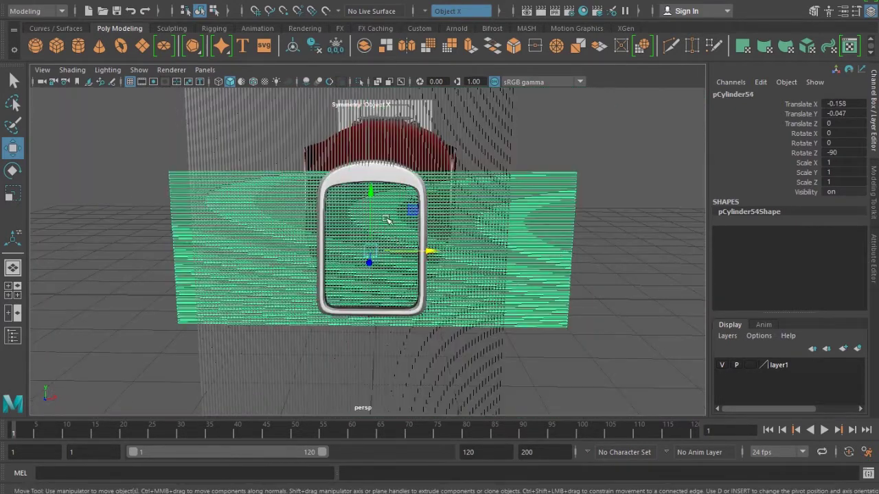
{"action": "left_click_drag", "start_coordinate": [370, 206], "coordinate": [367, 310]}
{"action": "key", "text": "ctrl+d"}
{"action": "left_click_drag", "start_coordinate": [367, 309], "coordinate": [367, 145]}
{"action": "scroll", "coordinate": [412, 227], "scroll_direction": "up", "scroll_amount": 3}
{"action": "scroll", "coordinate": [453, 288], "scroll_direction": "up", "scroll_amount": 3}
{"action": "scroll", "coordinate": [482, 324], "scroll_direction": "up", "scroll_amount": 2}
{"action": "scroll", "coordinate": [464, 274], "scroll_direction": "up", "scroll_amount": 3}
{"action": "middle_click_drag", "start_coordinate": [465, 274], "coordinate": [471, 296]}
{"action": "scroll", "coordinate": [471, 295], "scroll_direction": "down", "scroll_amount": 5}
{"action": "scroll", "coordinate": [449, 298], "scroll_direction": "down", "scroll_amount": 3}
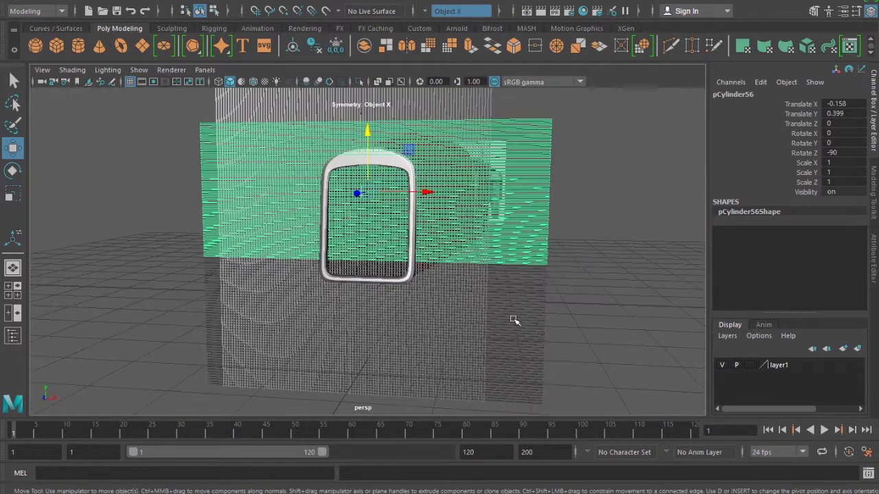
Select all four bar sheets and combine them into one mesh, pCylinder57
{"action": "left_click", "coordinate": [515, 321]}
{"action": "left_click", "coordinate": [473, 103]}
{"action": "left_click", "coordinate": [308, 101]}
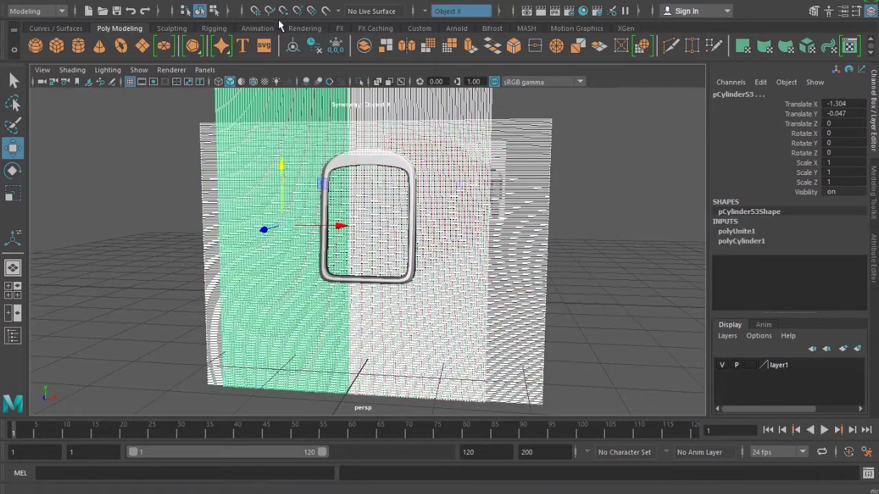
{"action": "left_click", "coordinate": [211, 2]}
{"action": "left_click", "coordinate": [233, 35]}
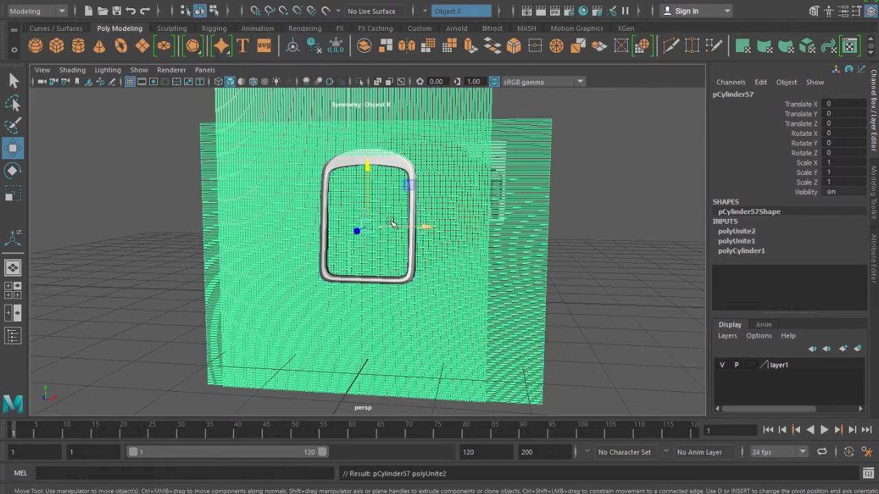
{"action": "left_click_drag", "start_coordinate": [268, 133], "coordinate": [291, 141], "text": "alt"}
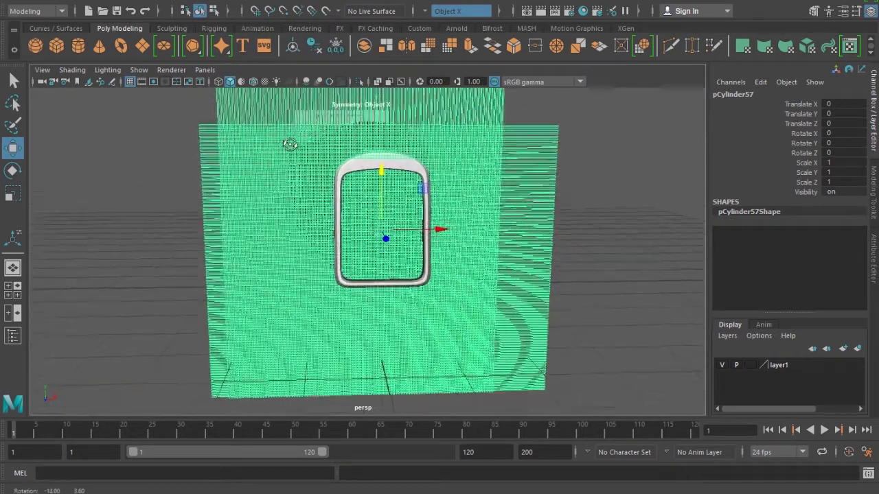
{"action": "scroll", "coordinate": [283, 142], "scroll_direction": "up", "scroll_amount": 3}
Scale the combined bar mesh down to 0.548 and raise it slightly
{"action": "key", "text": "r"}
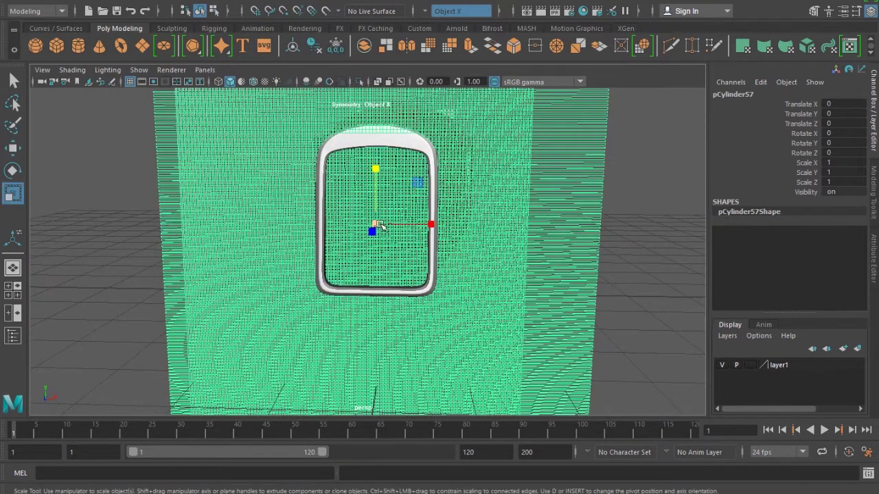
{"action": "left_click_drag", "start_coordinate": [381, 225], "coordinate": [234, 265]}
{"action": "key", "text": "w"}
{"action": "mouse_move", "coordinate": [376, 175]}
{"action": "left_mouse_down"}
{"action": "mouse_move", "coordinate": [378, 156]}
{"action": "mouse_move", "coordinate": [417, 174]}
{"action": "left_mouse_up"}
Rotate the bar mesh exactly 45° in Z using the Channel Box
{"action": "key", "text": "e"}
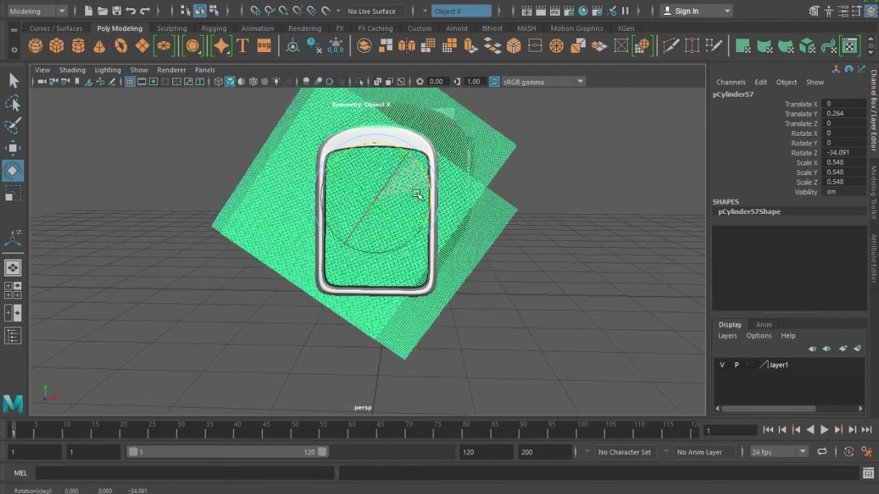
{"action": "key", "text": "ctrl+z"}
{"action": "left_click", "coordinate": [847, 153]}
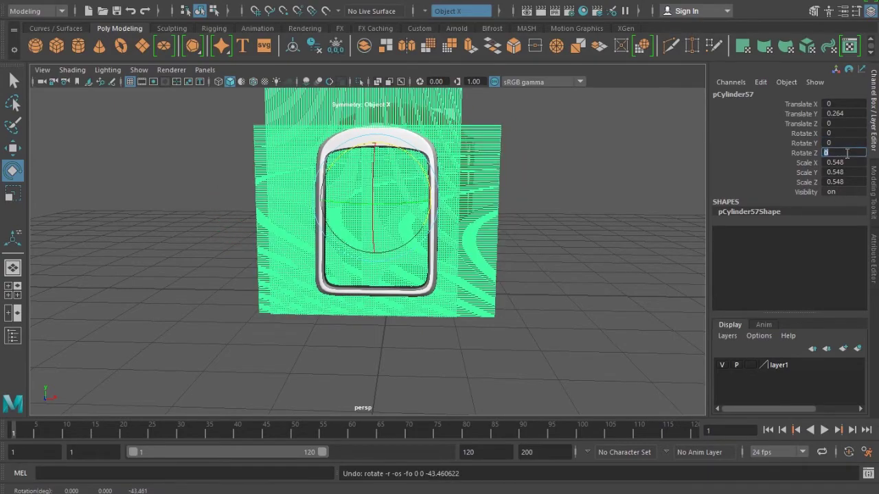
{"action": "type", "text": "45"}
{"action": "key", "text": "Return"}
Orbit around the model to check the diagonal lattice against the radiator body
{"action": "scroll", "coordinate": [484, 291], "scroll_direction": "up", "scroll_amount": 4}
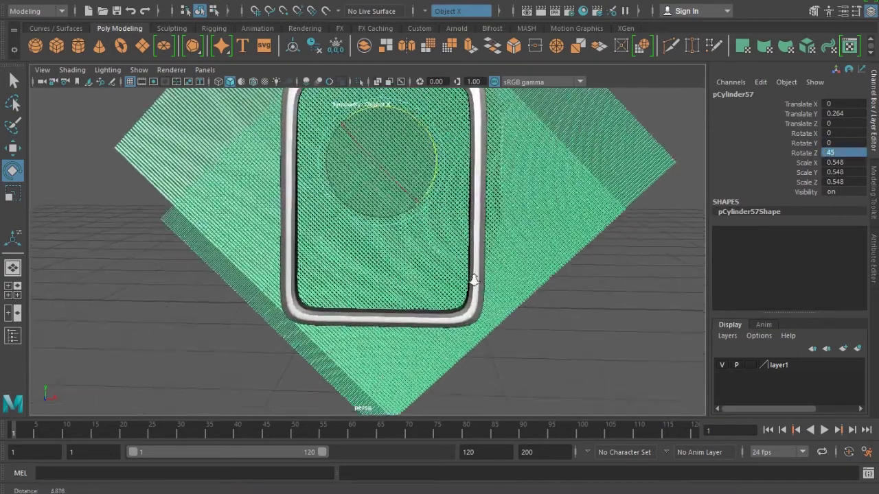
{"action": "scroll", "coordinate": [484, 292], "scroll_direction": "up", "scroll_amount": 3}
{"action": "scroll", "coordinate": [666, 367], "scroll_direction": "down", "scroll_amount": 3}
{"action": "scroll", "coordinate": [535, 318], "scroll_direction": "up", "scroll_amount": 2}
{"action": "scroll", "coordinate": [471, 347], "scroll_direction": "down", "scroll_amount": 2}
{"action": "scroll", "coordinate": [483, 349], "scroll_direction": "down", "scroll_amount": 2}
{"action": "scroll", "coordinate": [482, 349], "scroll_direction": "down", "scroll_amount": 1}
{"action": "key", "text": "w"}
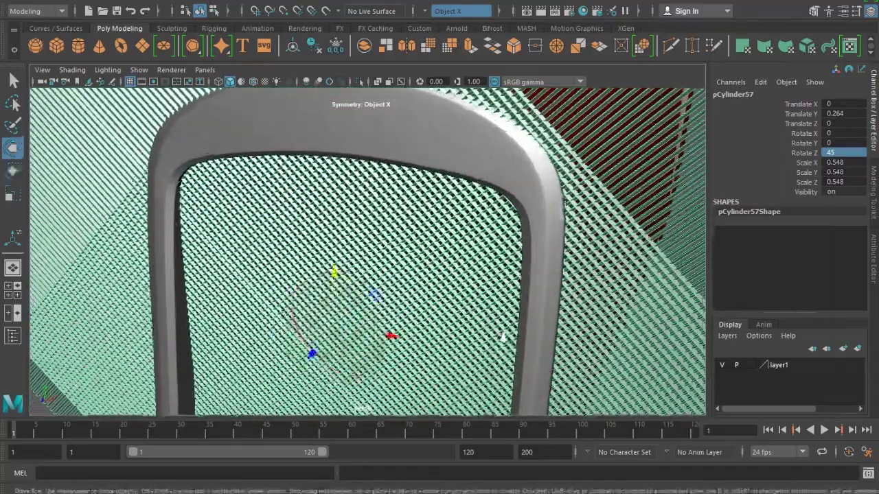
{"action": "scroll", "coordinate": [646, 242], "scroll_direction": "down", "scroll_amount": 2}
{"action": "left_click", "coordinate": [645, 241]}
{"action": "left_click_drag", "start_coordinate": [645, 242], "coordinate": [559, 251], "text": "alt"}
{"action": "scroll", "coordinate": [576, 339], "scroll_direction": "up", "scroll_amount": 5}
{"action": "scroll", "coordinate": [667, 367], "scroll_direction": "down", "scroll_amount": 4}
{"action": "mouse_move", "coordinate": [495, 314]}
{"action": "left_mouse_down", "text": "alt"}
{"action": "mouse_move", "coordinate": [533, 288]}
{"action": "mouse_move", "coordinate": [485, 305]}
{"action": "mouse_move", "coordinate": [506, 349]}
{"action": "left_mouse_up", "text": "alt"}
{"action": "scroll", "coordinate": [506, 350], "scroll_direction": "up", "scroll_amount": 5}
{"action": "scroll", "coordinate": [287, 259], "scroll_direction": "down", "scroll_amount": 5}
{"action": "left_click_drag", "start_coordinate": [287, 258], "coordinate": [435, 296], "text": "alt"}
{"action": "scroll", "coordinate": [435, 296], "scroll_direction": "up", "scroll_amount": 5}
{"action": "scroll", "coordinate": [435, 292], "scroll_direction": "down", "scroll_amount": 5}
{"action": "scroll", "coordinate": [447, 279], "scroll_direction": "down", "scroll_amount": 2}
Select the diagonal mesh and view it centered in the front orthographic view
{"action": "left_click", "coordinate": [447, 279]}
{"action": "left_click_drag", "start_coordinate": [447, 278], "coordinate": [457, 270], "text": "alt"}
{"action": "left_click_drag", "start_coordinate": [421, 199], "coordinate": [425, 295]}
{"action": "scroll", "coordinate": [359, 251], "scroll_direction": "up", "scroll_amount": 3}
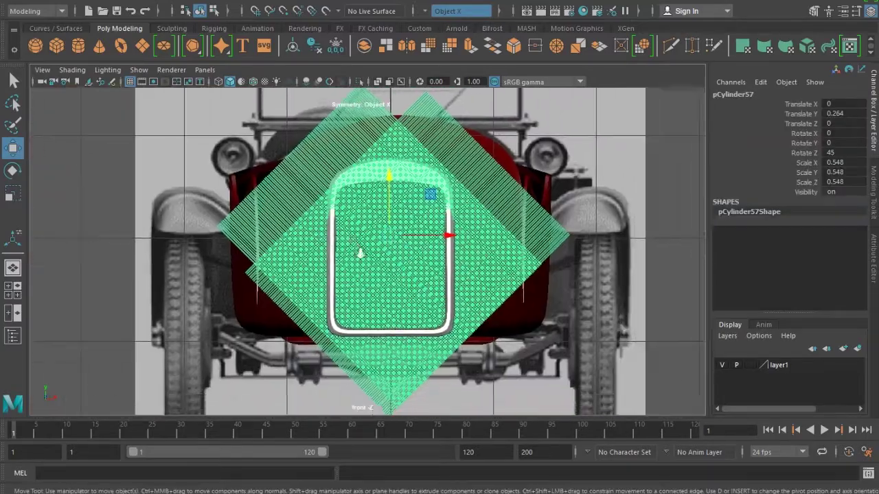
{"action": "scroll", "coordinate": [376, 261], "scroll_direction": "up", "scroll_amount": 2}
{"action": "middle_click_drag", "start_coordinate": [376, 261], "coordinate": [347, 270], "text": "alt"}
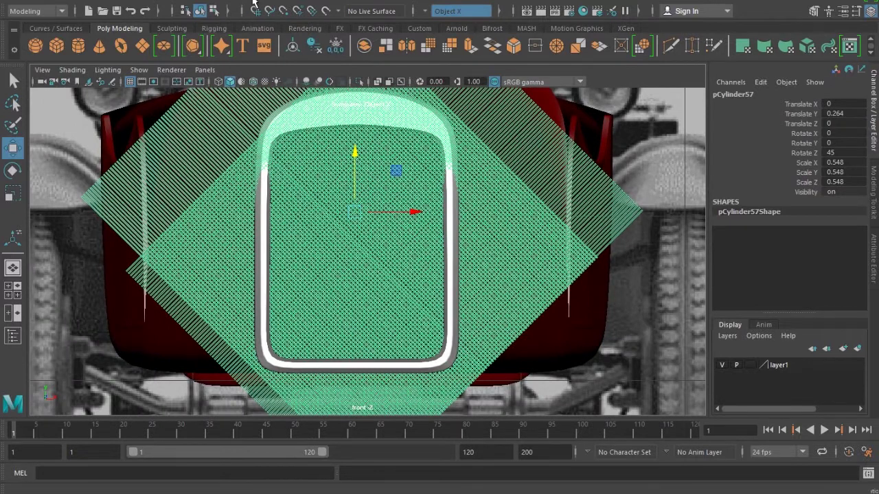
{"action": "left_click_drag", "start_coordinate": [256, 3], "coordinate": [286, 2]}
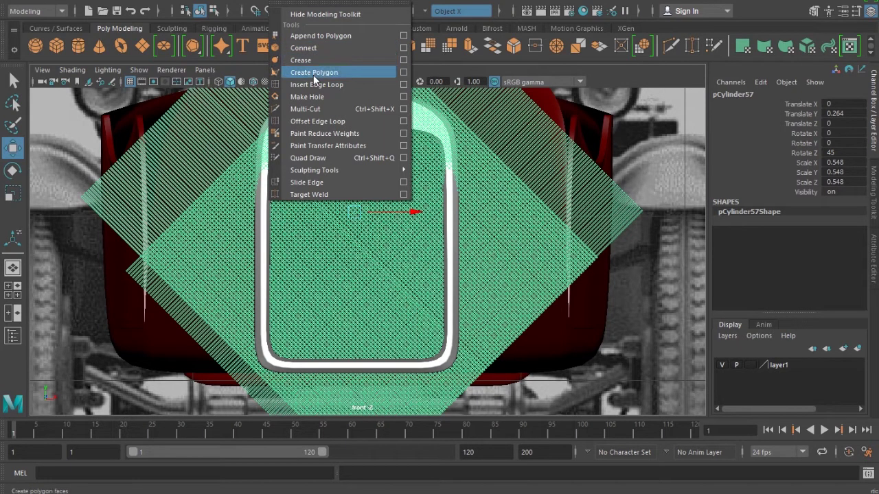
{"action": "mouse_move", "coordinate": [197, 10]}
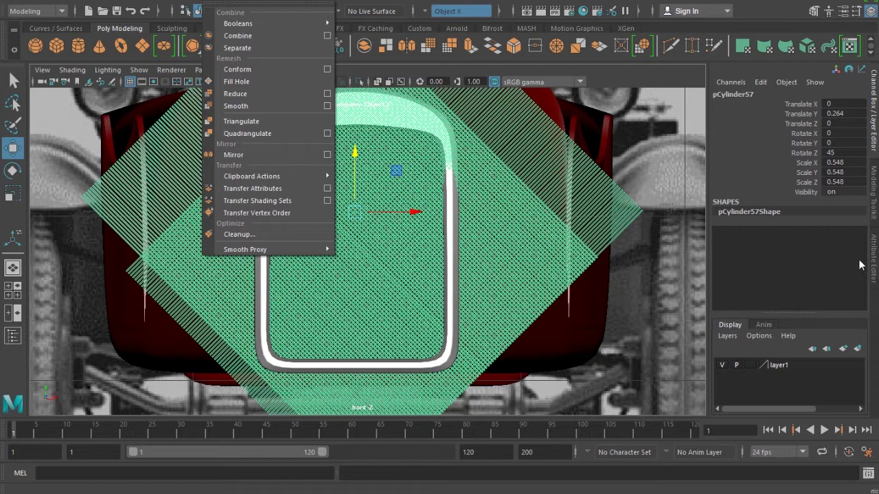
Open the Multi-Cut Tool Settings, showing Smoothing Angle 180 and Subdivisions 1
{"action": "left_click", "coordinate": [873, 216]}
{"action": "left_click", "coordinate": [873, 216]}
{"action": "scroll", "coordinate": [825, 289], "scroll_direction": "down", "scroll_amount": 2}
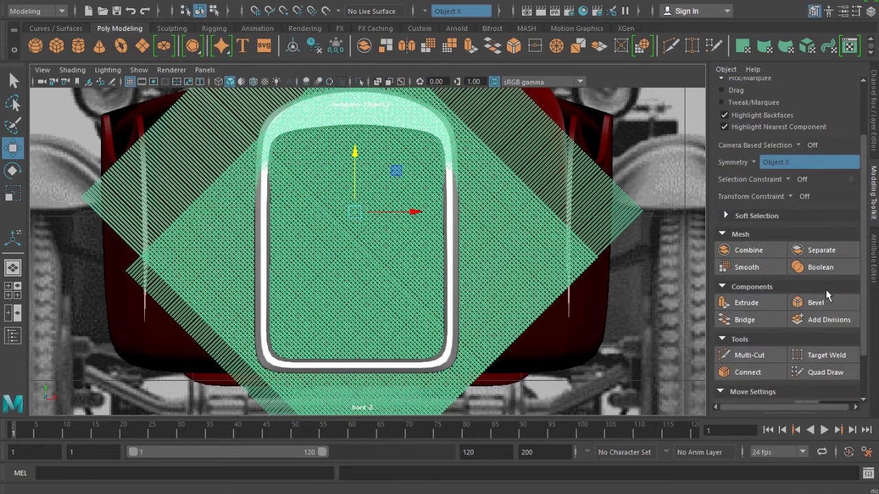
{"action": "scroll", "coordinate": [825, 289], "scroll_direction": "down", "scroll_amount": 2}
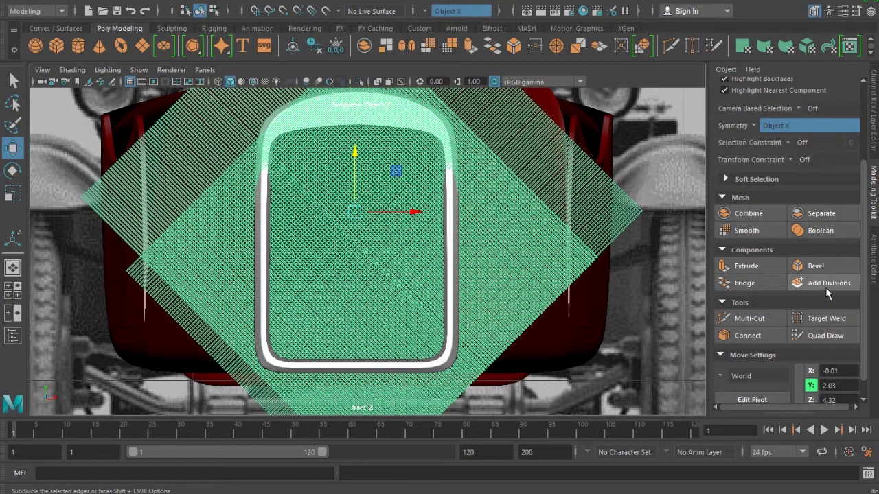
{"action": "scroll", "coordinate": [825, 286], "scroll_direction": "down", "scroll_amount": 1}
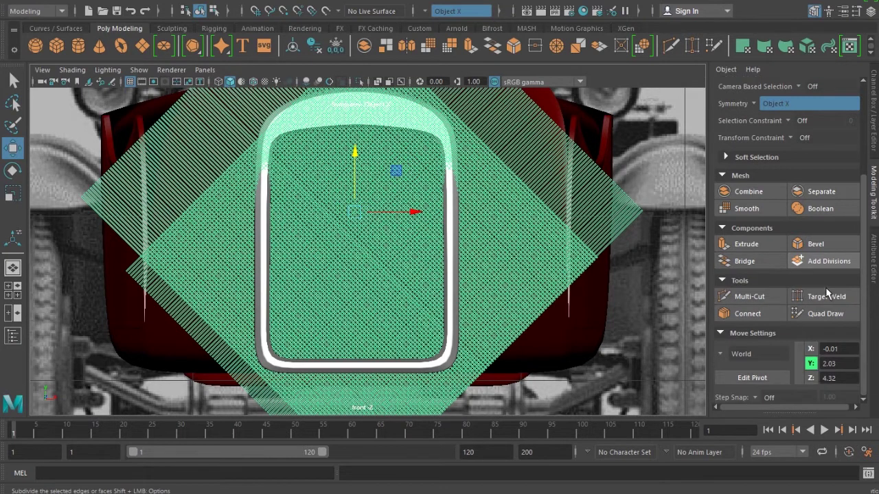
{"action": "scroll", "coordinate": [827, 292], "scroll_direction": "up", "scroll_amount": 5}
{"action": "scroll", "coordinate": [825, 287], "scroll_direction": "up", "scroll_amount": 1}
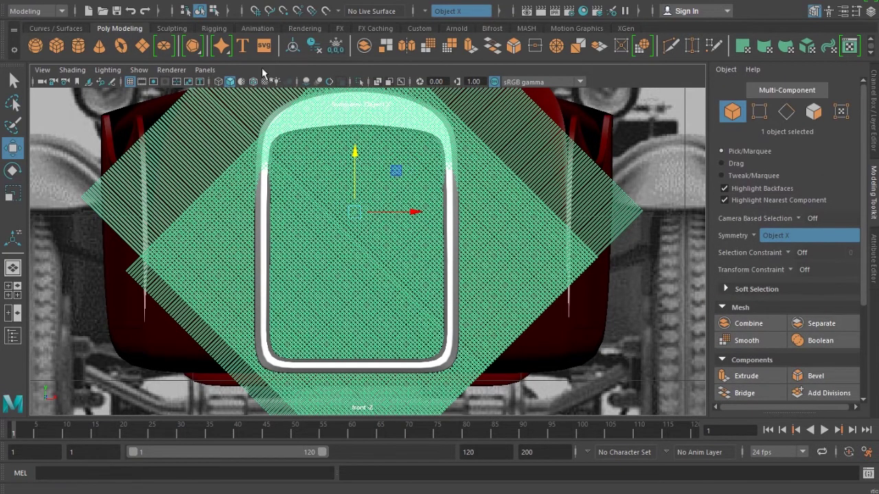
{"action": "right_click", "coordinate": [293, 2]}
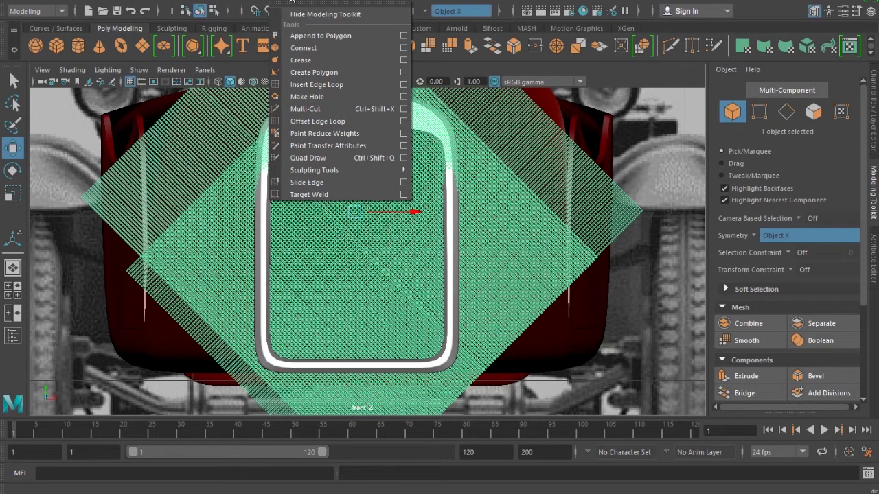
{"action": "left_click", "coordinate": [403, 108]}
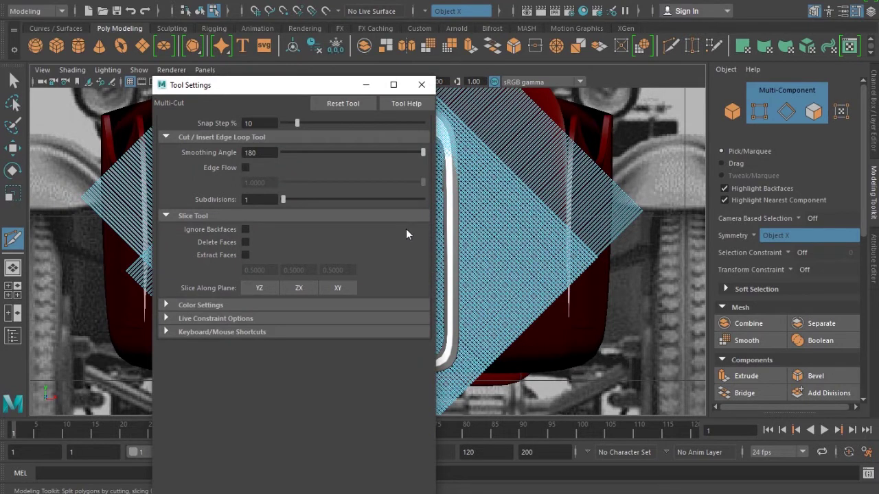
{"action": "left_click_drag", "start_coordinate": [300, 95], "coordinate": [577, 110]}
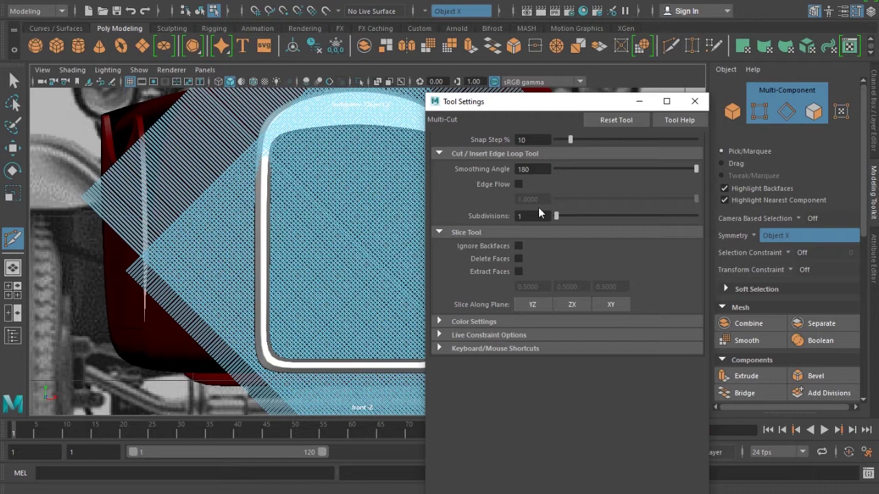
{"action": "key", "text": "w"}
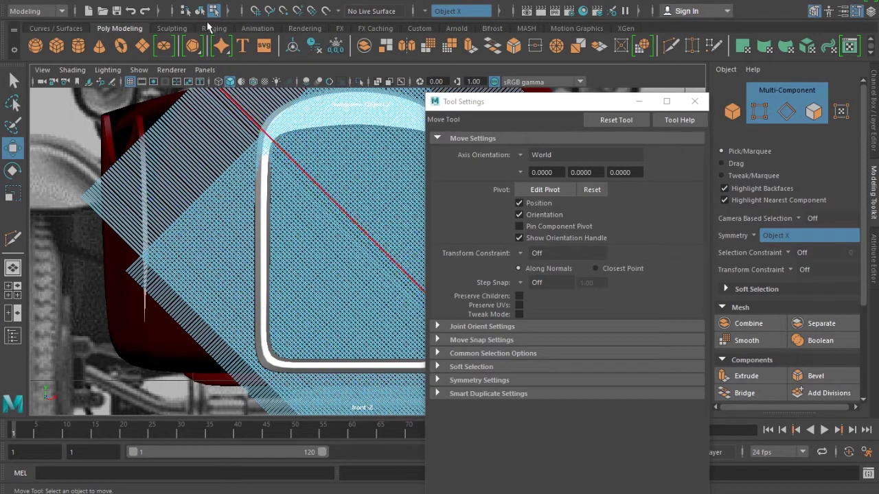
{"action": "left_click", "coordinate": [199, 11]}
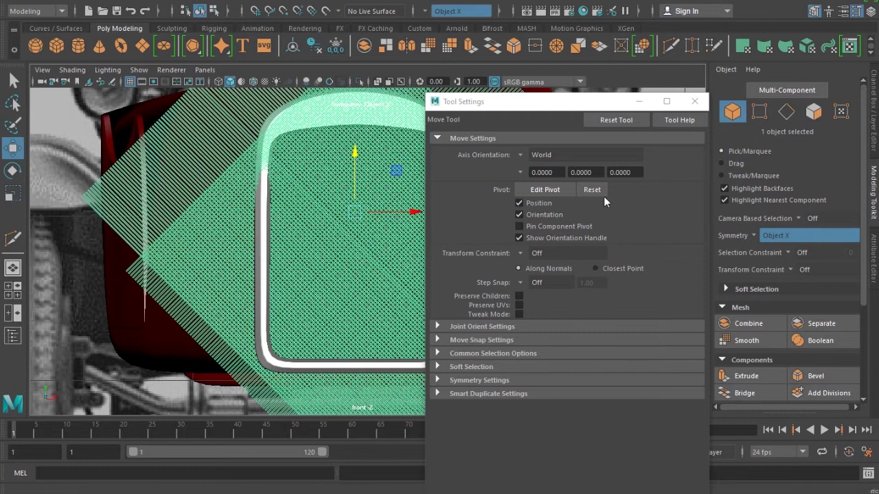
{"action": "left_click_drag", "start_coordinate": [584, 103], "coordinate": [632, 95]}
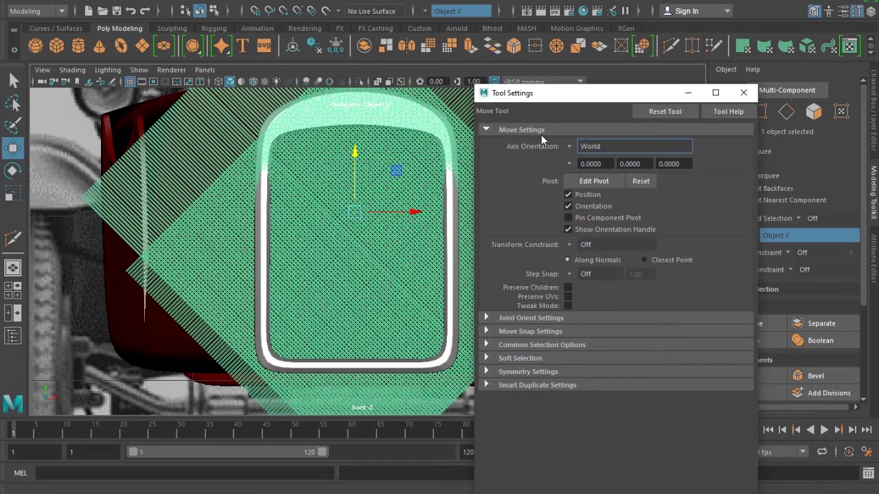
{"action": "left_click", "coordinate": [292, 3]}
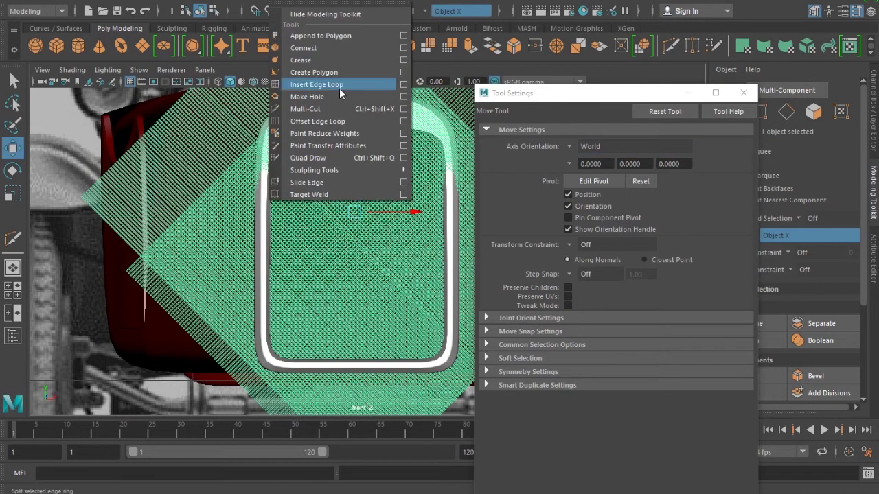
{"action": "left_click", "coordinate": [403, 109]}
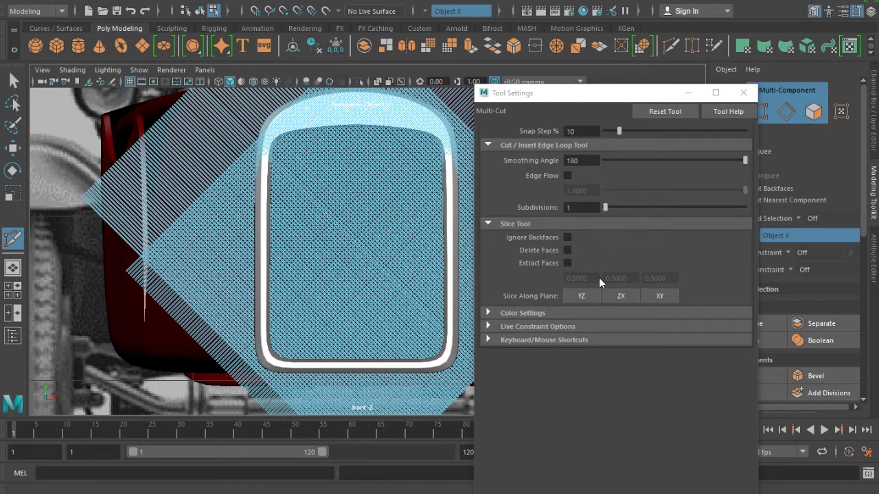
{"action": "left_click", "coordinate": [583, 297]}
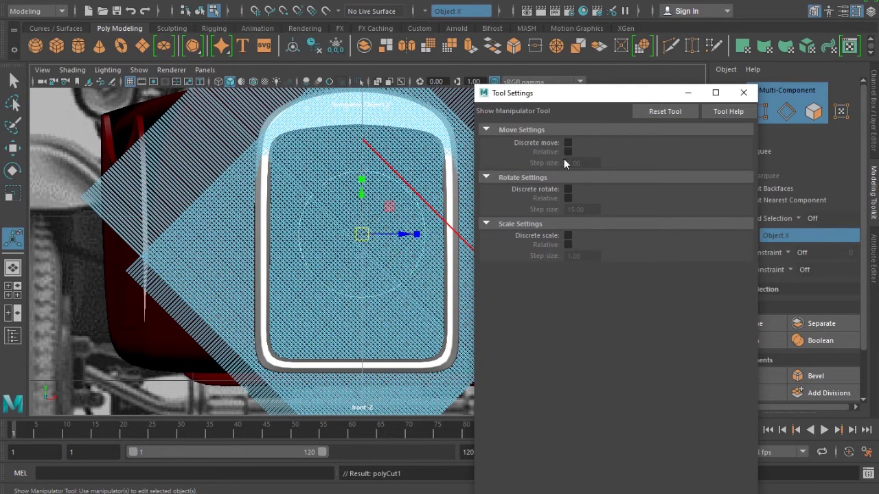
{"action": "left_click_drag", "start_coordinate": [361, 234], "coordinate": [304, 234]}
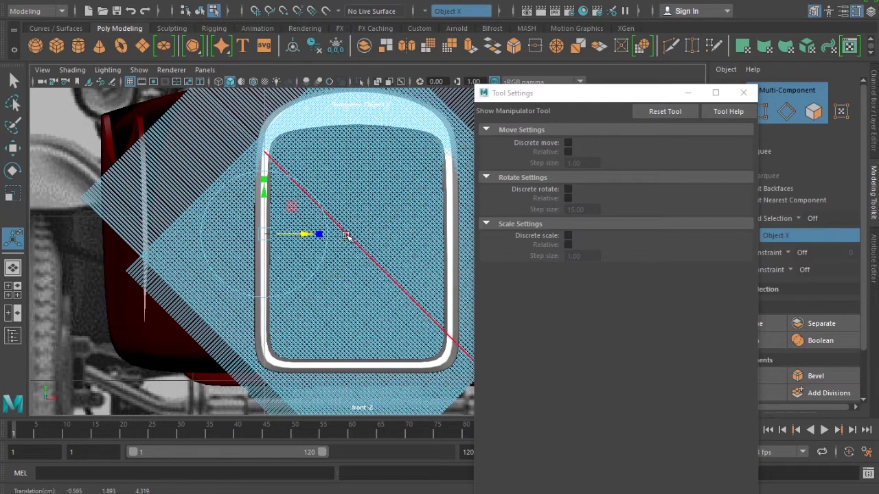
{"action": "scroll", "coordinate": [349, 235], "scroll_direction": "down", "scroll_amount": 3}
{"action": "scroll", "coordinate": [339, 177], "scroll_direction": "up", "scroll_amount": 2}
{"action": "scroll", "coordinate": [339, 177], "scroll_direction": "up", "scroll_amount": 2}
{"action": "scroll", "coordinate": [355, 275], "scroll_direction": "up", "scroll_amount": 3}
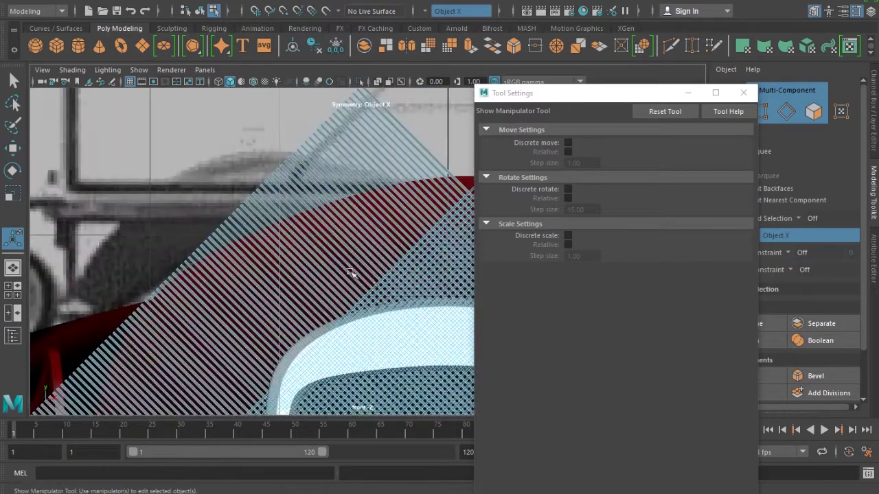
{"action": "scroll", "coordinate": [243, 219], "scroll_direction": "up", "scroll_amount": 3}
{"action": "scroll", "coordinate": [243, 220], "scroll_direction": "up", "scroll_amount": 1}
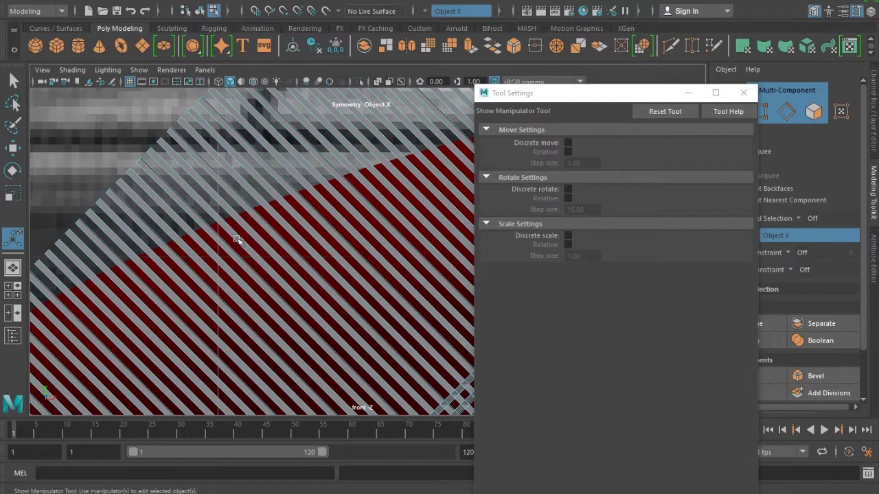
{"action": "scroll", "coordinate": [237, 225], "scroll_direction": "down", "scroll_amount": 8}
{"action": "scroll", "coordinate": [267, 220], "scroll_direction": "up", "scroll_amount": 3}
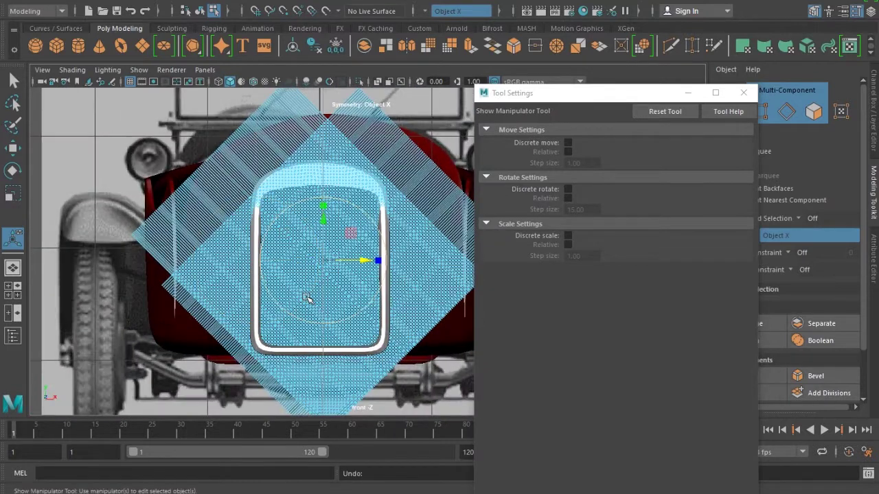
{"action": "key", "text": "ctrl+z"}
{"action": "key", "text": "F8"}
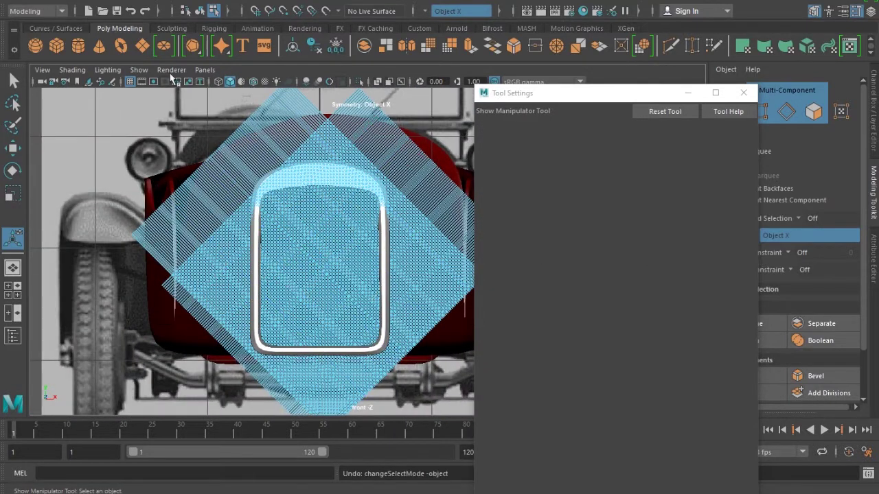
{"action": "left_click", "coordinate": [200, 10]}
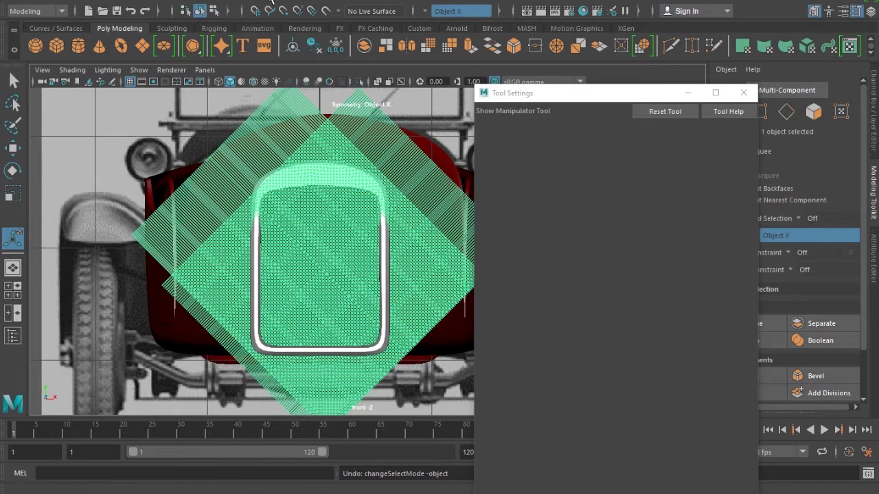
Slice the mesh with Multi-Cut on the YZ plane with Delete Faces, at the opening's left edge
{"action": "left_click", "coordinate": [240, 1]}
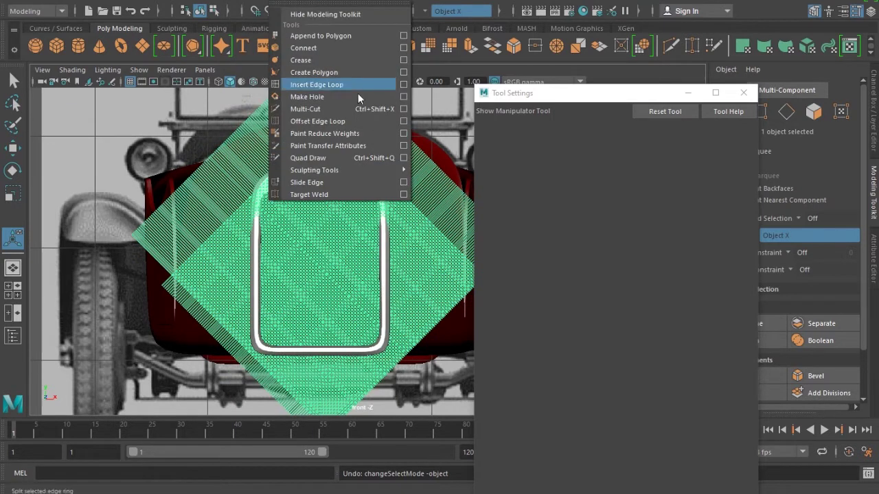
{"action": "left_click", "coordinate": [404, 108]}
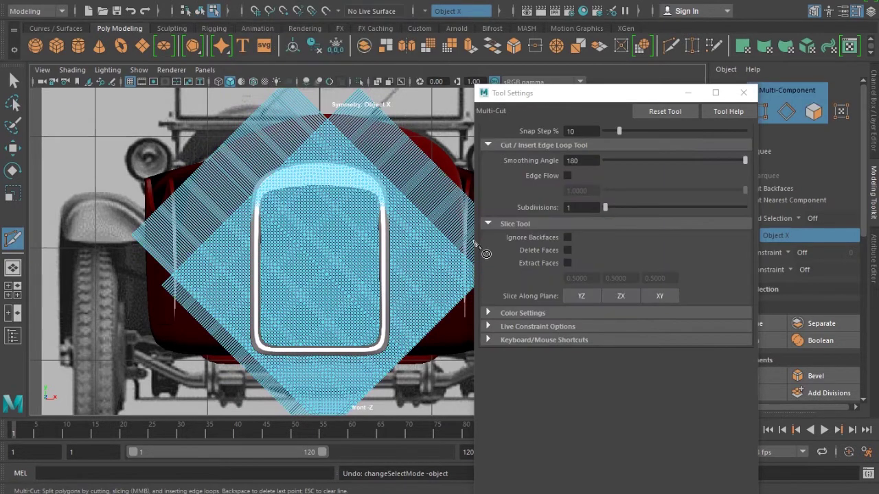
{"action": "left_click", "coordinate": [568, 250]}
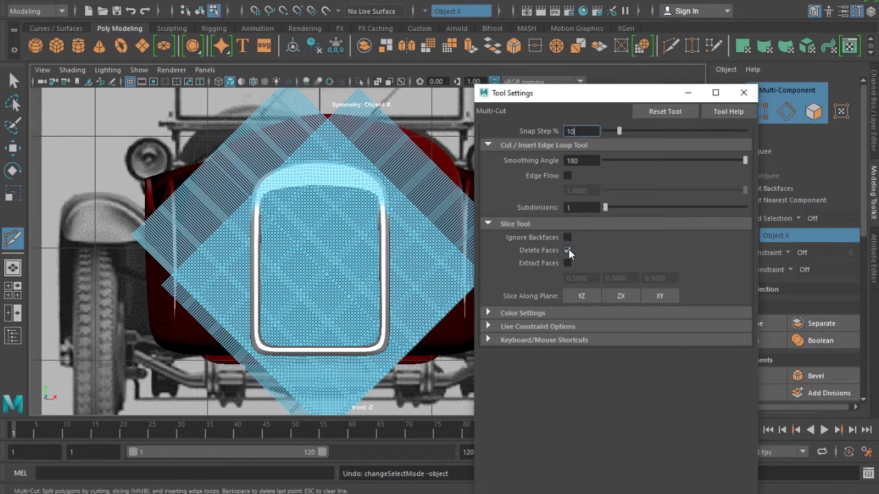
{"action": "left_click", "coordinate": [583, 298]}
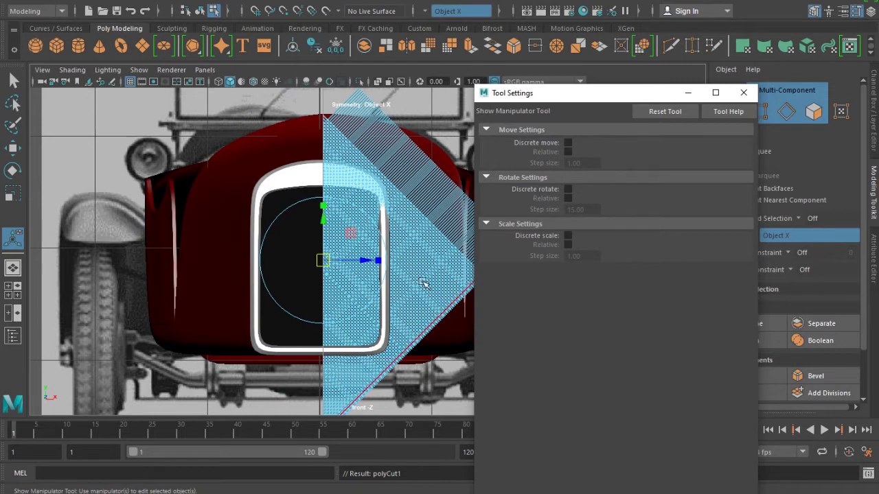
{"action": "left_click_drag", "start_coordinate": [346, 262], "coordinate": [296, 265]}
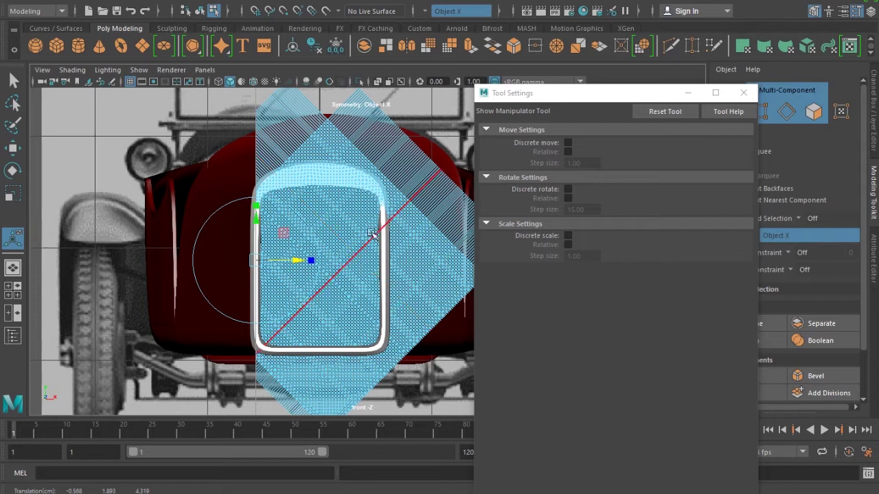
Return to object selection and orbit the perspective view to check the grille at an angle
{"action": "left_click", "coordinate": [199, 10]}
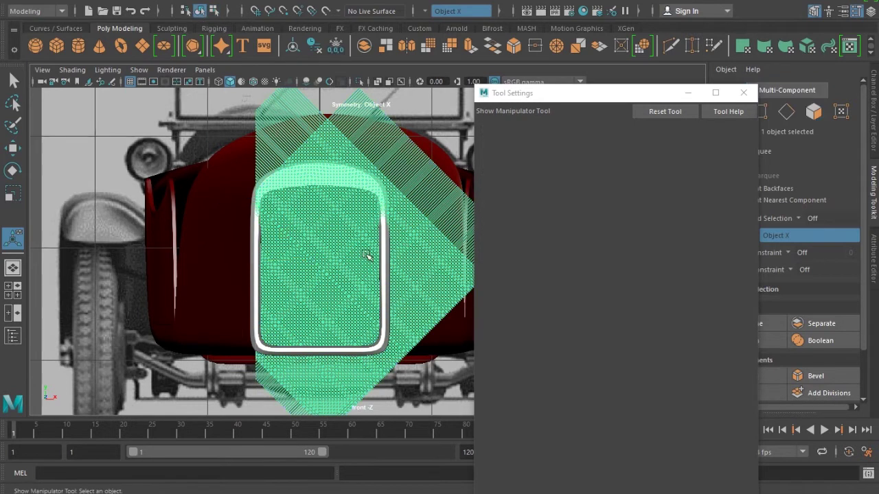
{"action": "key", "text": "space"}
{"action": "left_click", "coordinate": [289, 247]}
{"action": "mouse_move", "coordinate": [373, 268]}
{"action": "left_mouse_down", "text": "alt"}
{"action": "mouse_move", "coordinate": [276, 282]}
{"action": "mouse_move", "coordinate": [272, 257]}
{"action": "mouse_move", "coordinate": [284, 265]}
{"action": "left_mouse_up", "text": "alt"}
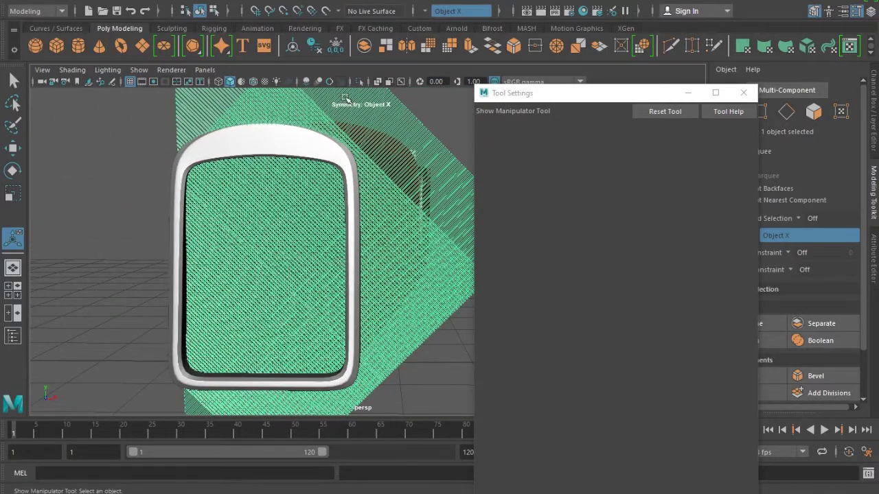
Slice the crossed bars along the ZX plane with face deletion toggled, lowering the cut to the opening's bottom edge
{"action": "left_click", "coordinate": [294, 3]}
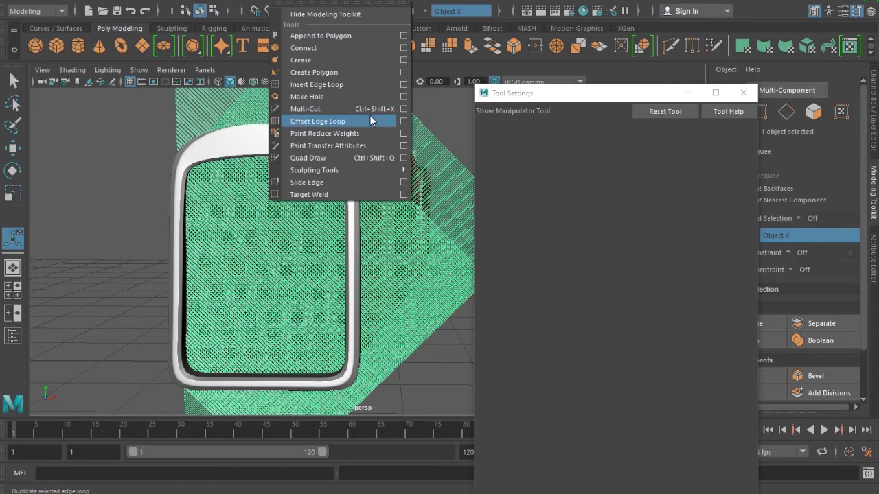
{"action": "left_click", "coordinate": [403, 110]}
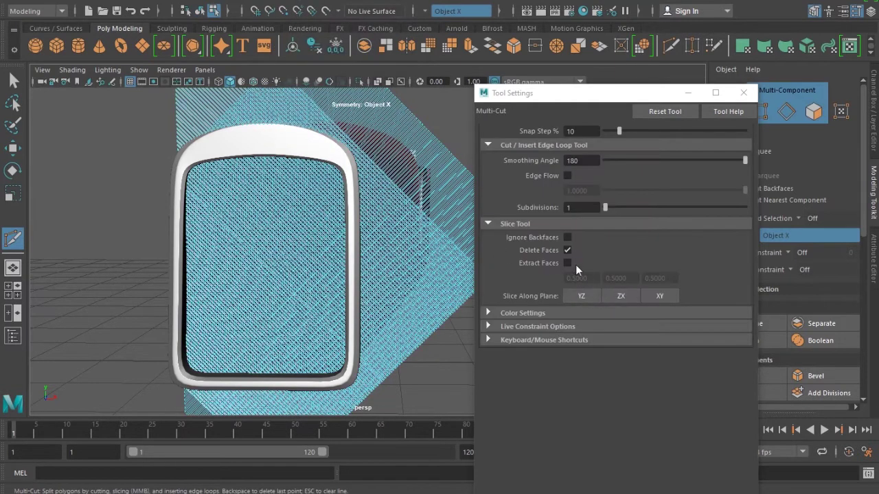
{"action": "left_click", "coordinate": [567, 250]}
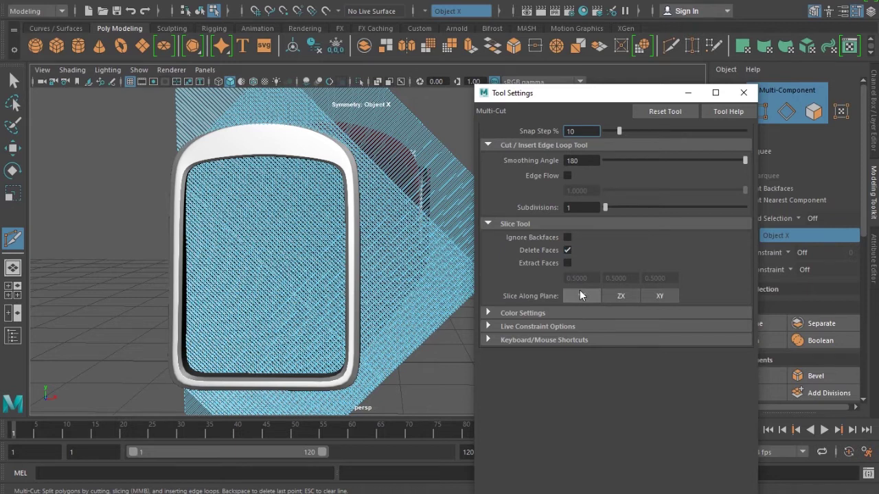
{"action": "left_click", "coordinate": [629, 297]}
{"action": "left_click_drag", "start_coordinate": [352, 230], "coordinate": [343, 341]}
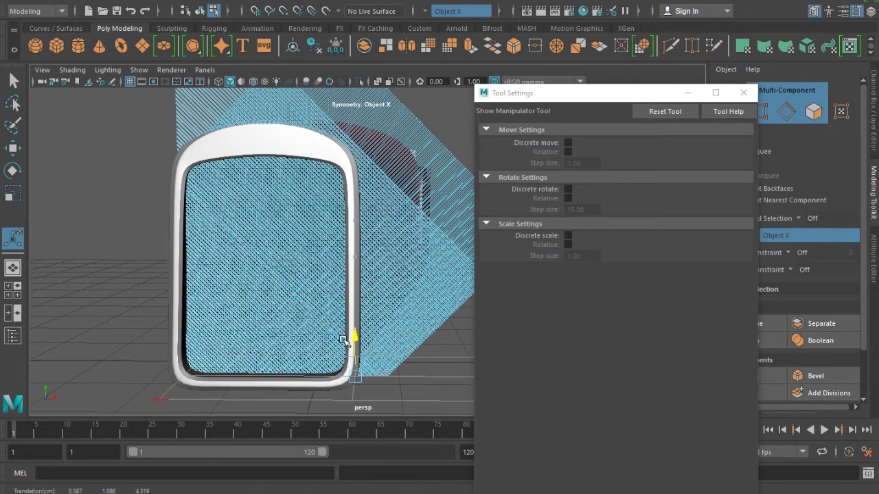
{"action": "mouse_move", "coordinate": [354, 330]}
{"action": "left_mouse_down", "text": "alt"}
{"action": "mouse_move", "coordinate": [312, 328]}
{"action": "mouse_move", "coordinate": [388, 270]}
{"action": "left_mouse_up", "text": "alt"}
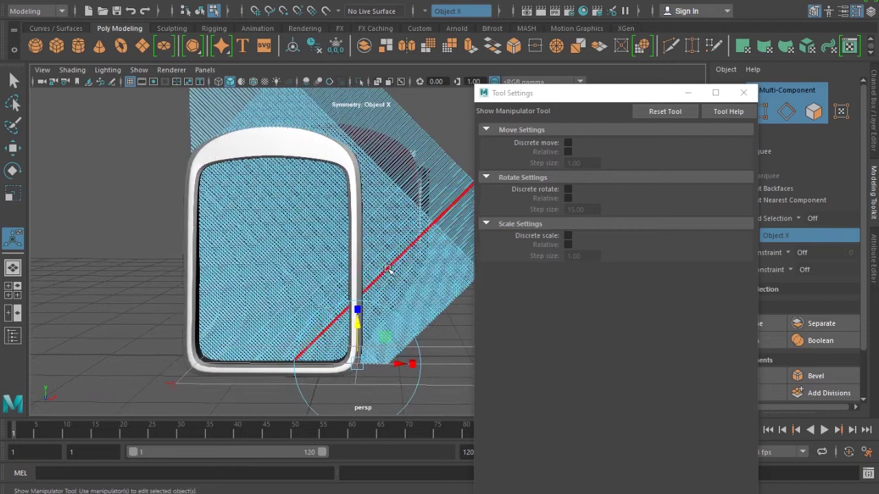
{"action": "key", "text": "w"}
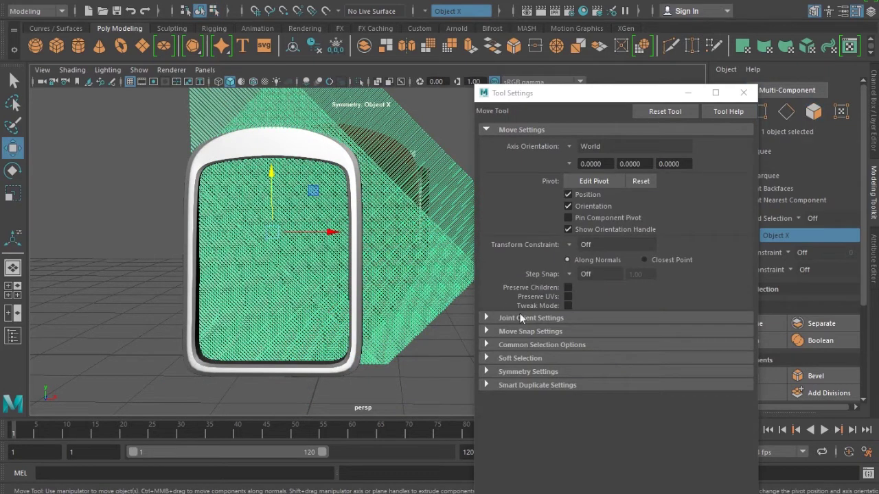
Add a second, vertical slice and tilt its plane across the grille mesh
{"action": "left_click", "coordinate": [266, 2]}
{"action": "mouse_move", "coordinate": [292, 3]}
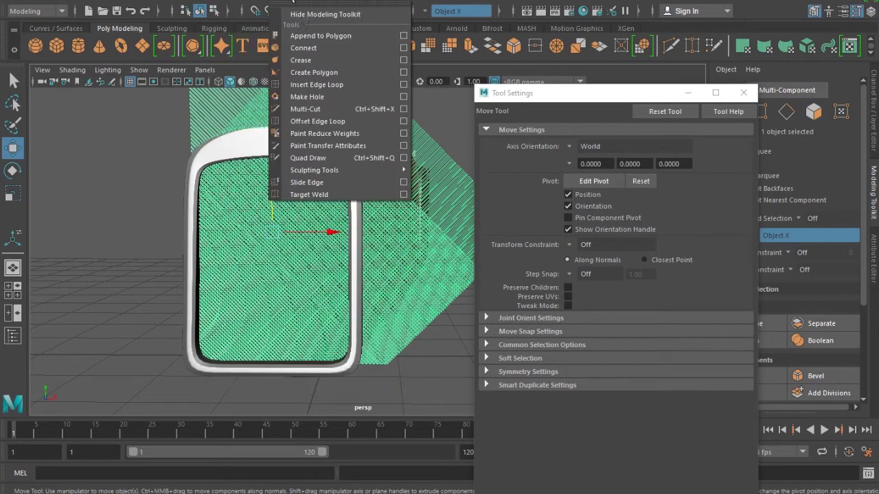
{"action": "left_click", "coordinate": [403, 109]}
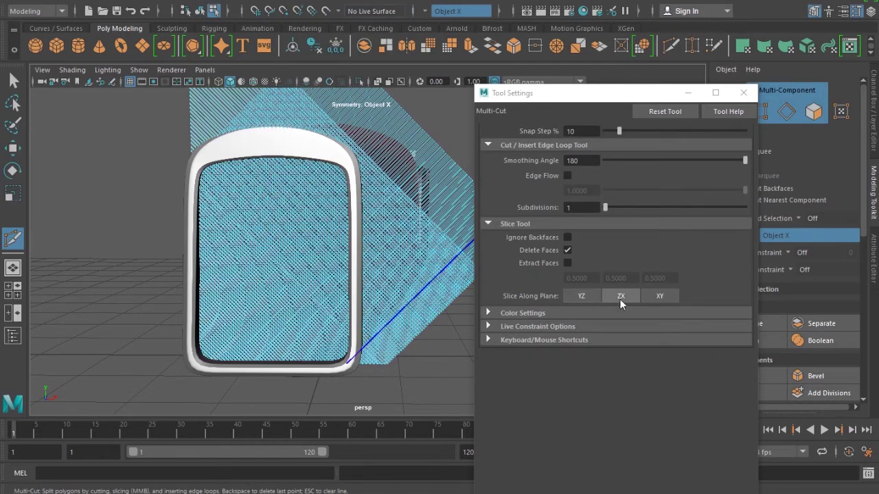
{"action": "left_click", "coordinate": [574, 294]}
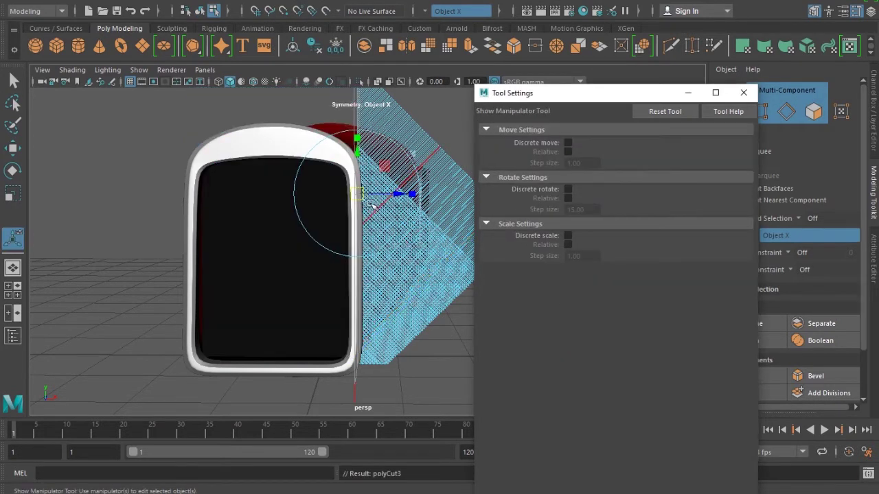
{"action": "left_click_drag", "start_coordinate": [389, 190], "coordinate": [387, 193]}
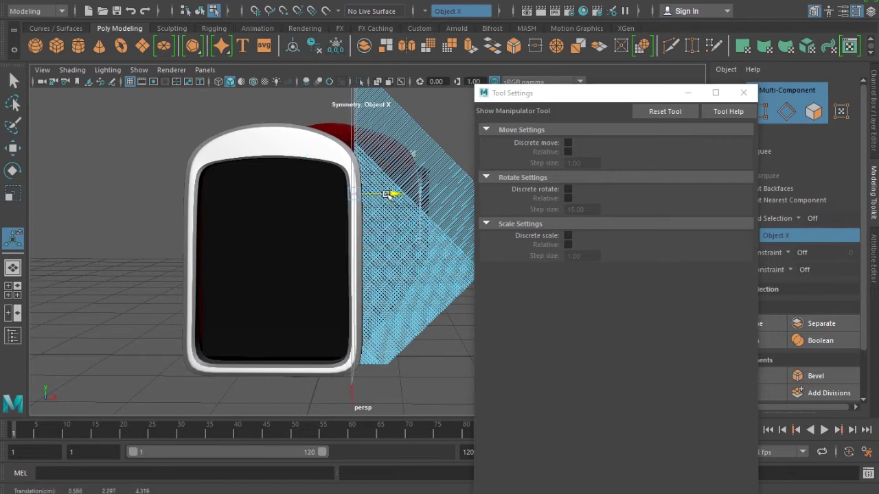
{"action": "left_click", "coordinate": [874, 127]}
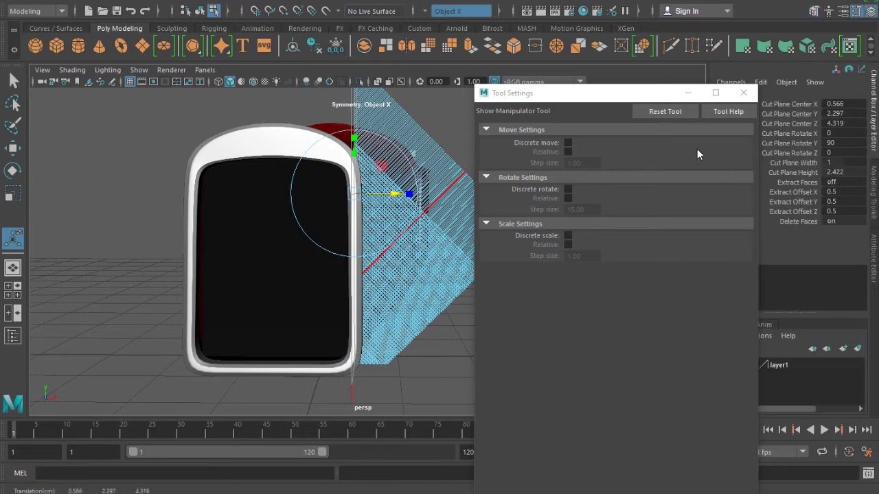
{"action": "left_click_drag", "start_coordinate": [637, 92], "coordinate": [594, 345]}
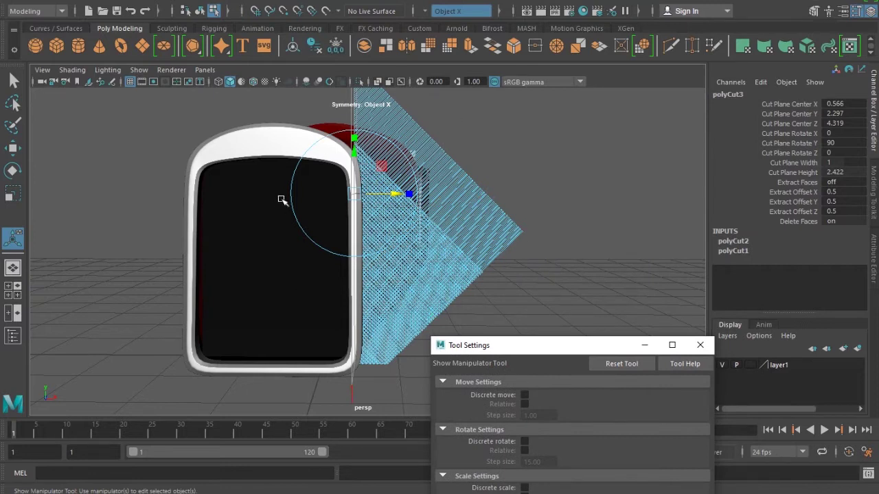
{"action": "left_click_drag", "start_coordinate": [295, 215], "coordinate": [347, 228], "text": "alt"}
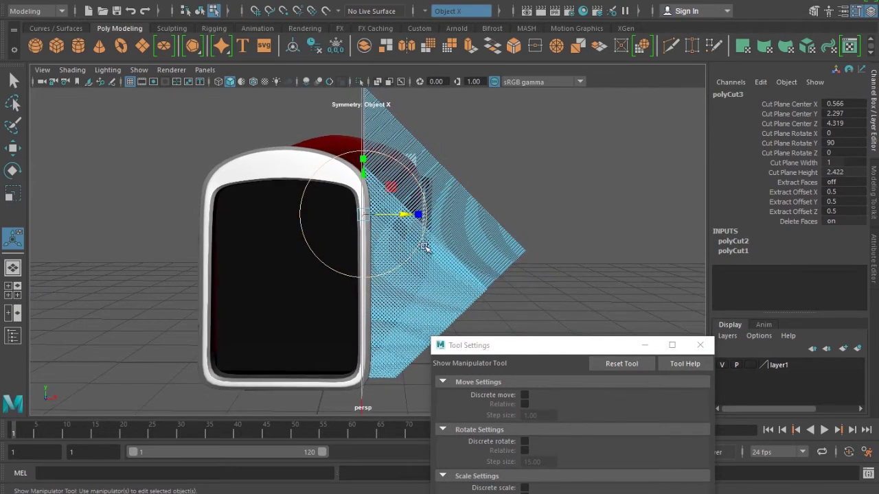
{"action": "left_click", "coordinate": [344, 155]}
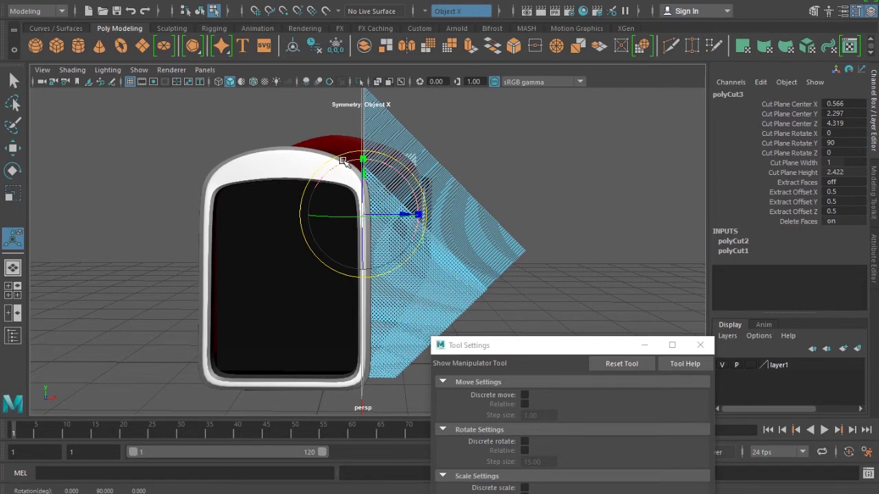
{"action": "mouse_move", "coordinate": [345, 155]}
{"action": "left_mouse_down"}
{"action": "mouse_move", "coordinate": [343, 172]}
{"action": "mouse_move", "coordinate": [308, 221]}
{"action": "mouse_move", "coordinate": [343, 275]}
{"action": "mouse_move", "coordinate": [390, 287]}
{"action": "left_mouse_up"}
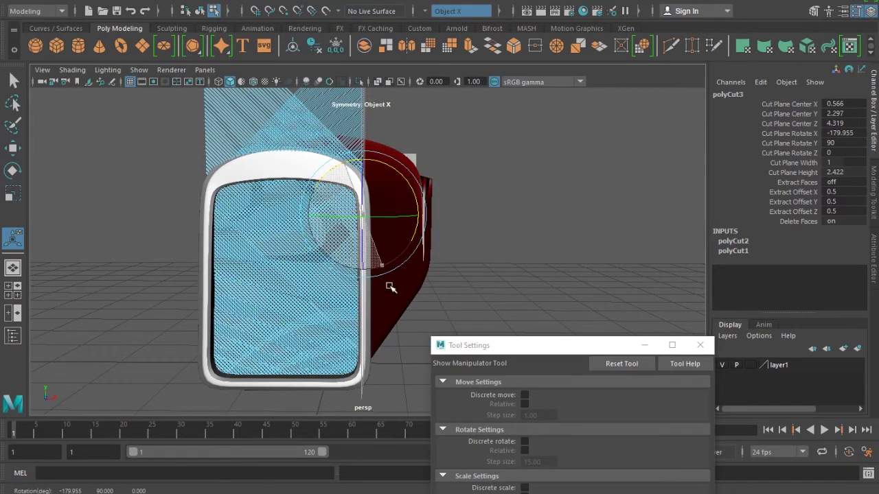
{"action": "left_click_drag", "start_coordinate": [390, 286], "coordinate": [407, 286], "text": "alt"}
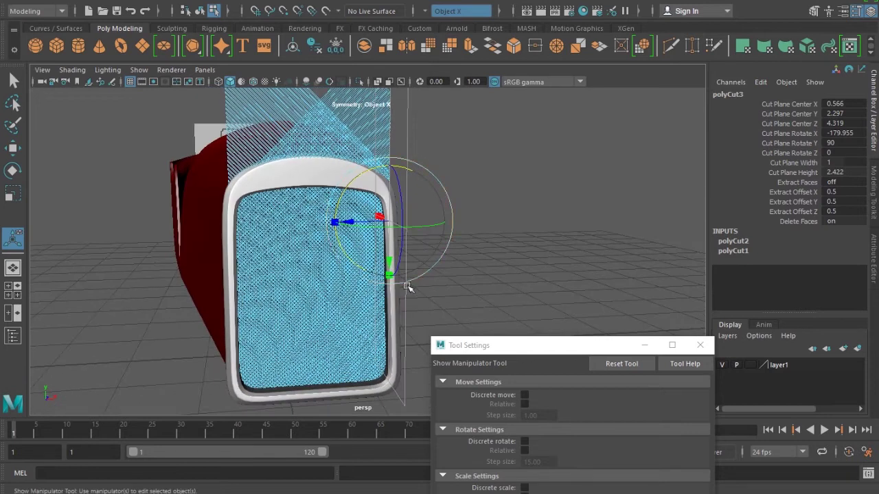
Close Tool Settings, clear the selection, and create a new polygon cube, pCube3
{"action": "key", "text": "w"}
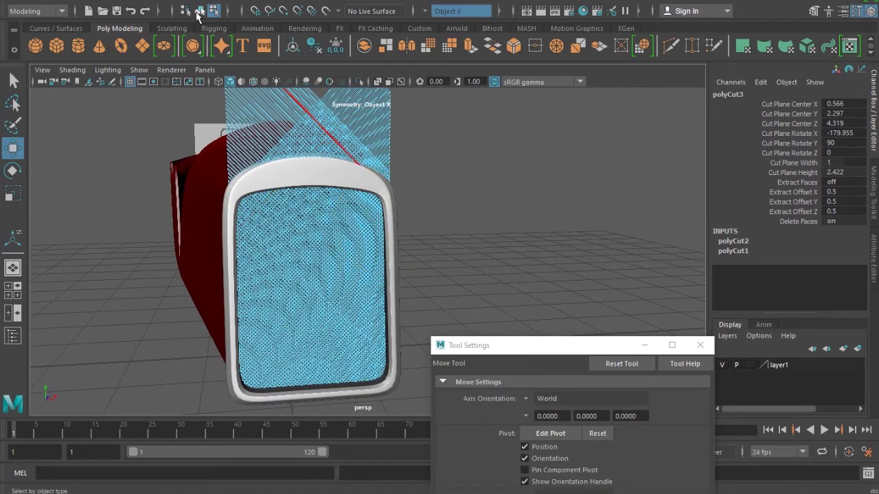
{"action": "left_click", "coordinate": [199, 11]}
{"action": "left_click_drag", "start_coordinate": [484, 345], "coordinate": [556, 38]}
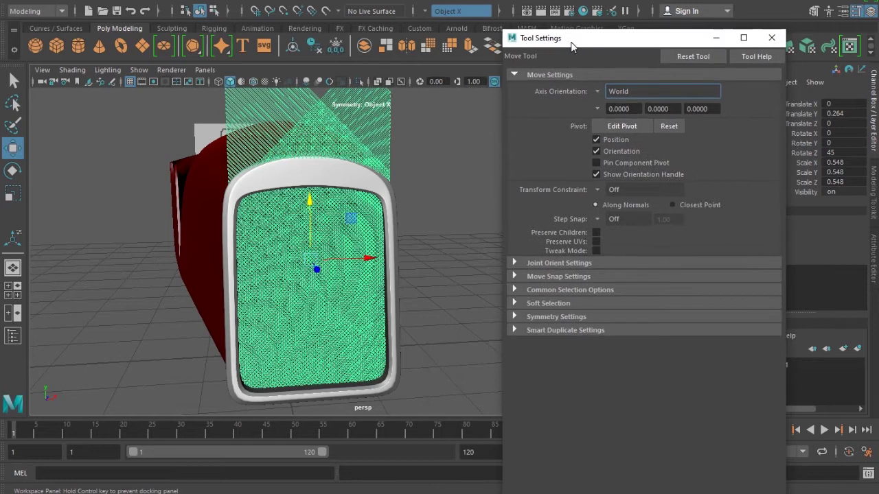
{"action": "left_click", "coordinate": [771, 38]}
{"action": "left_click", "coordinate": [520, 284]}
{"action": "mouse_move", "coordinate": [520, 284]}
{"action": "left_mouse_down", "text": "alt"}
{"action": "mouse_move", "coordinate": [475, 279]}
{"action": "mouse_move", "coordinate": [409, 289]}
{"action": "left_mouse_up", "text": "alt"}
{"action": "right_click_drag", "start_coordinate": [409, 288], "coordinate": [447, 247], "text": "alt"}
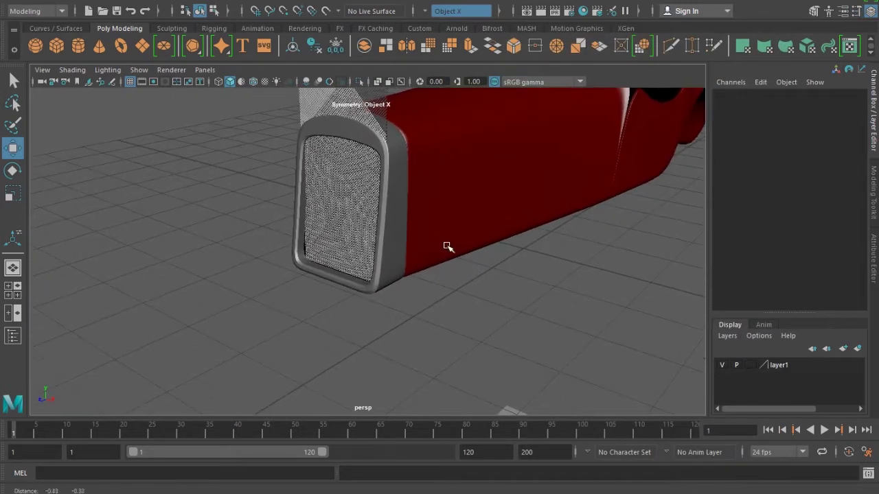
{"action": "left_click", "coordinate": [55, 49]}
Move the cube forward along Z, flatten it, then delete it
{"action": "left_click_drag", "start_coordinate": [495, 264], "coordinate": [241, 415]}
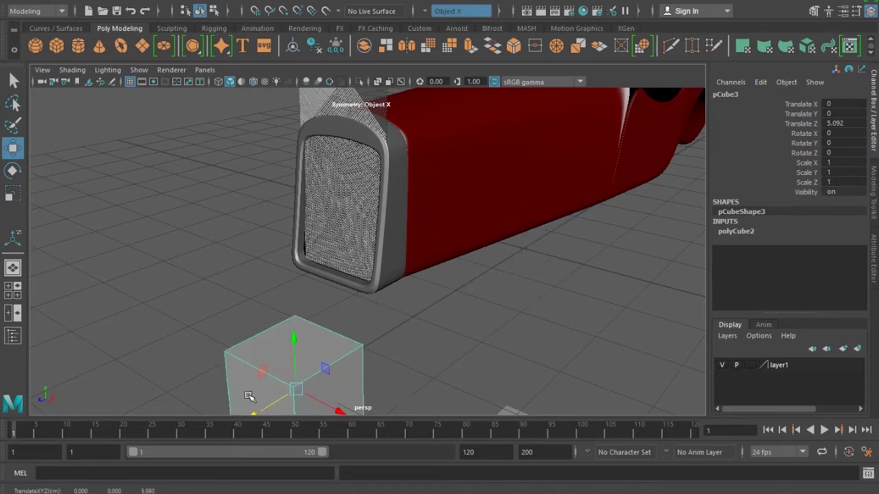
{"action": "middle_click_drag", "start_coordinate": [241, 416], "coordinate": [275, 312], "text": "alt"}
{"action": "key", "text": "r"}
{"action": "left_click_drag", "start_coordinate": [306, 307], "coordinate": [358, 286]}
{"action": "scroll", "coordinate": [359, 289], "scroll_direction": "up", "scroll_amount": 3}
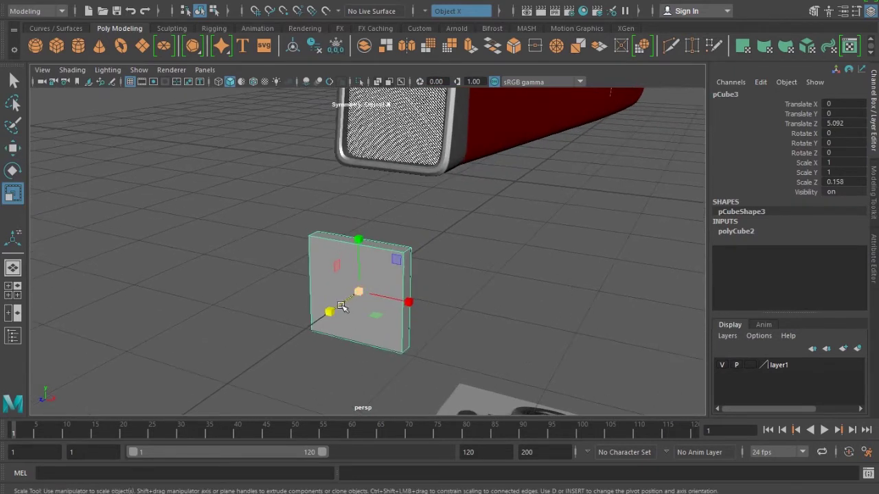
{"action": "key", "text": "Delete"}
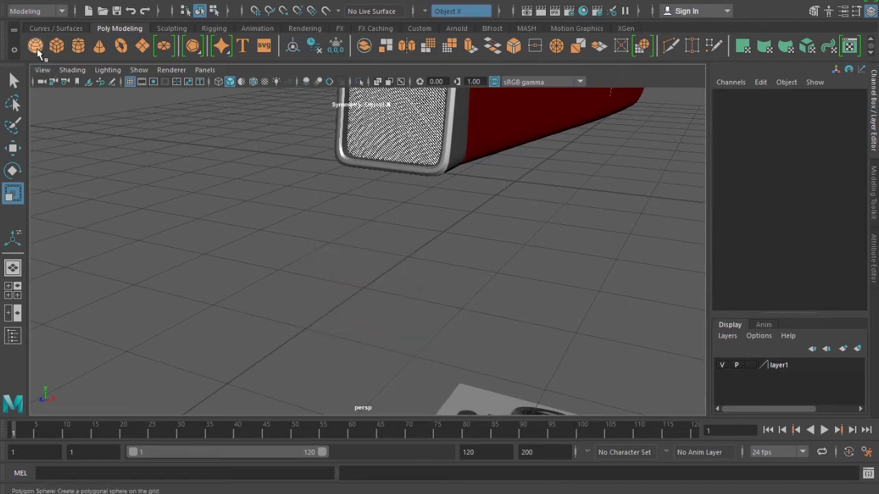
Create a polygon sphere and move it forward along Z in front of the car
{"action": "left_click", "coordinate": [35, 46]}
{"action": "left_click_drag", "start_coordinate": [494, 196], "coordinate": [240, 377]}
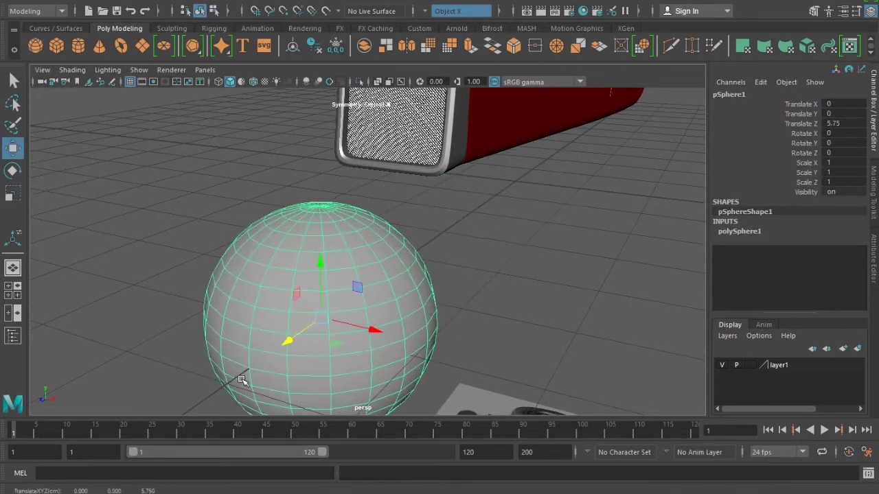
{"action": "left_click_drag", "start_coordinate": [241, 281], "coordinate": [265, 284], "text": "alt"}
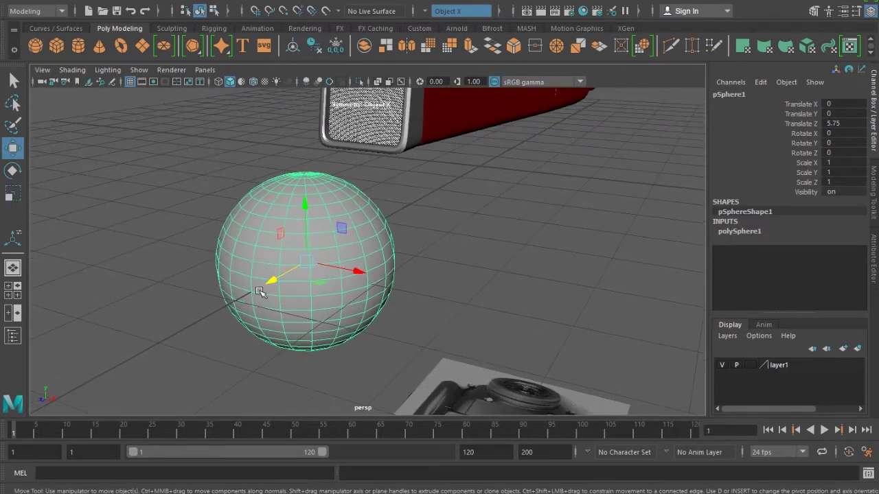
Create a polygon plane at Translate Z 5.923, scale it to 3.595, and isolate it
{"action": "left_click", "coordinate": [141, 45]}
{"action": "left_click_drag", "start_coordinate": [461, 167], "coordinate": [263, 302]}
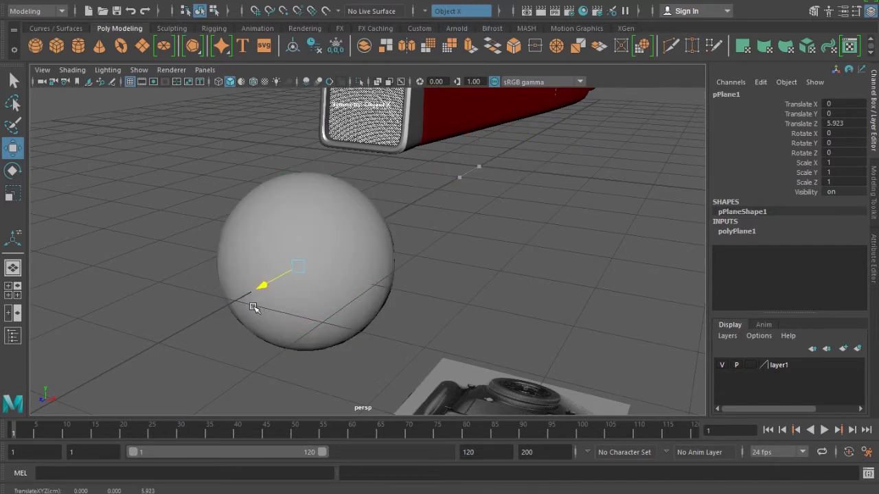
{"action": "key", "text": "r"}
{"action": "left_click_drag", "start_coordinate": [297, 266], "coordinate": [459, 299]}
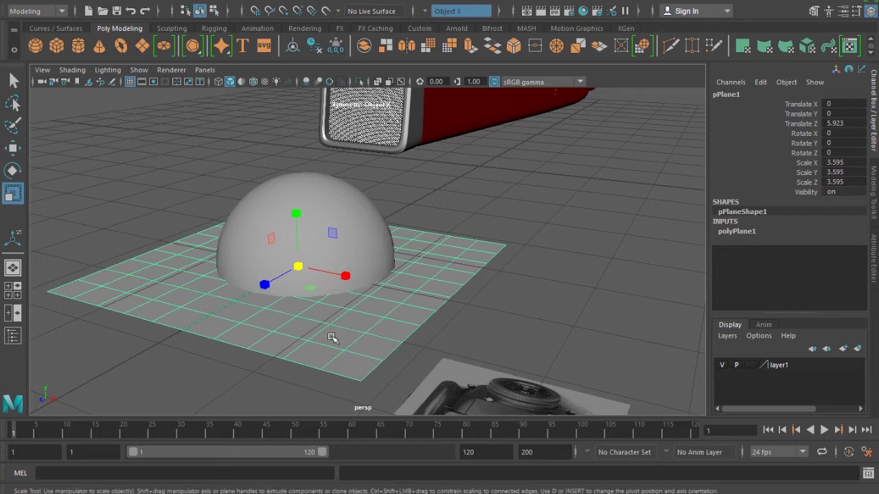
{"action": "left_click", "coordinate": [358, 82]}
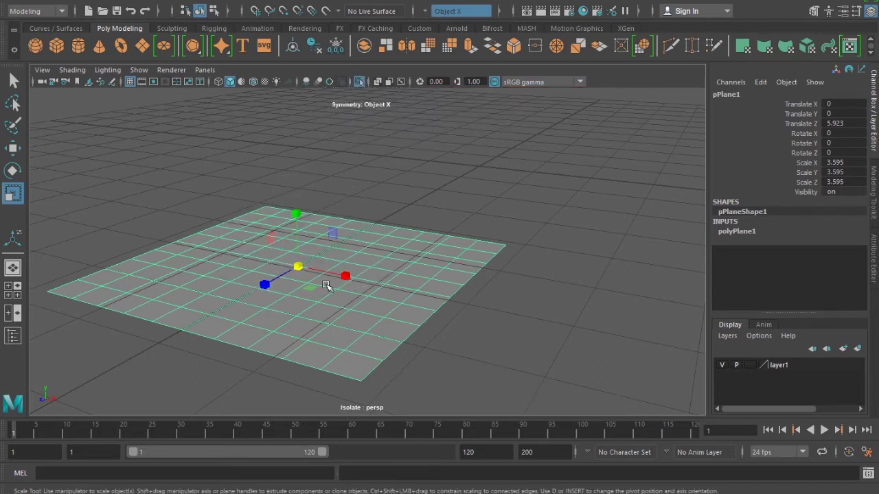
Enlarge the move manipulator and tilt the plane 30° about X
{"action": "key", "text": "w"}
{"action": "key", "text": "equal"}
{"action": "left_click", "coordinate": [403, 287]}
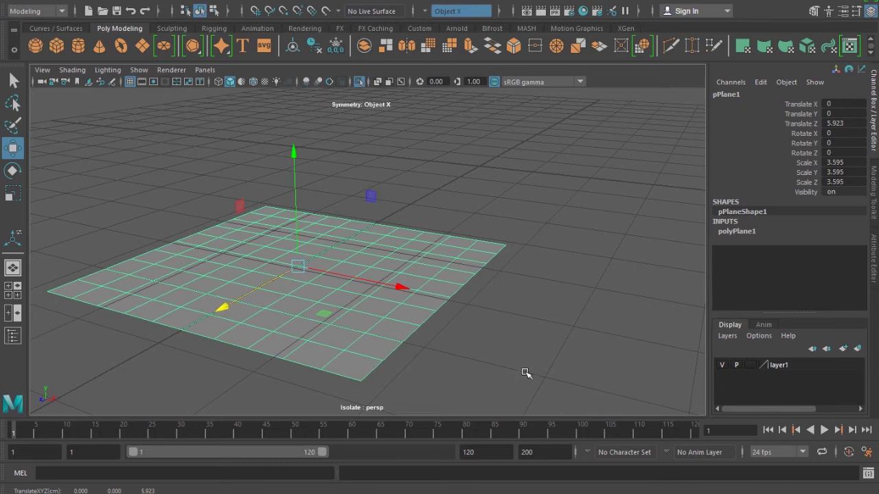
{"action": "key", "text": "e"}
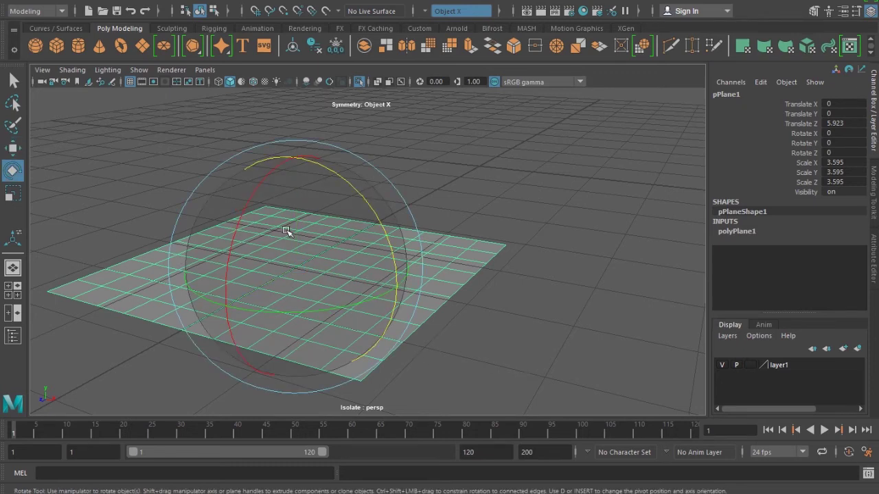
{"action": "mouse_move", "coordinate": [261, 186]}
{"action": "left_mouse_down"}
{"action": "mouse_move", "coordinate": [237, 236]}
{"action": "mouse_move", "coordinate": [230, 314]}
{"action": "left_mouse_up"}
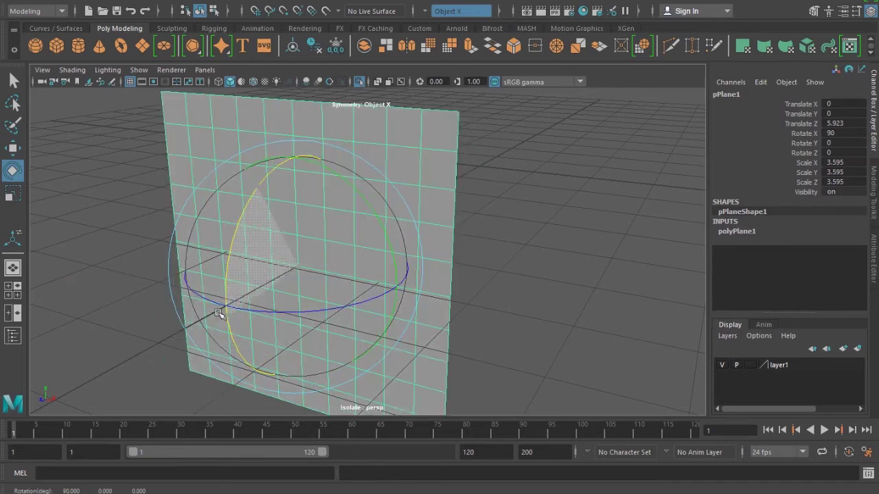
Try sliding and re-tilting the plane, undoing each change so it lies flat again
{"action": "key", "text": "w"}
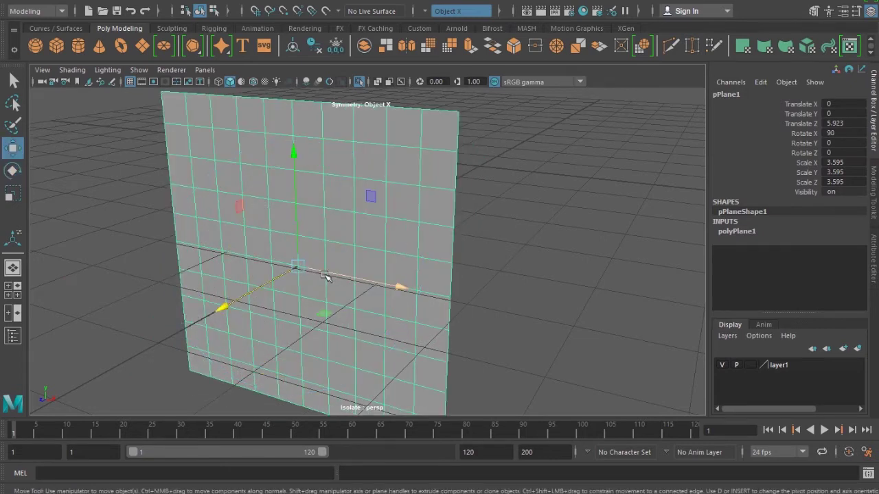
{"action": "left_click_drag", "start_coordinate": [359, 284], "coordinate": [407, 287]}
{"action": "key", "text": "ctrl+z"}
{"action": "left_click_drag", "start_coordinate": [293, 168], "coordinate": [304, 123]}
{"action": "key", "text": "ctrl+z"}
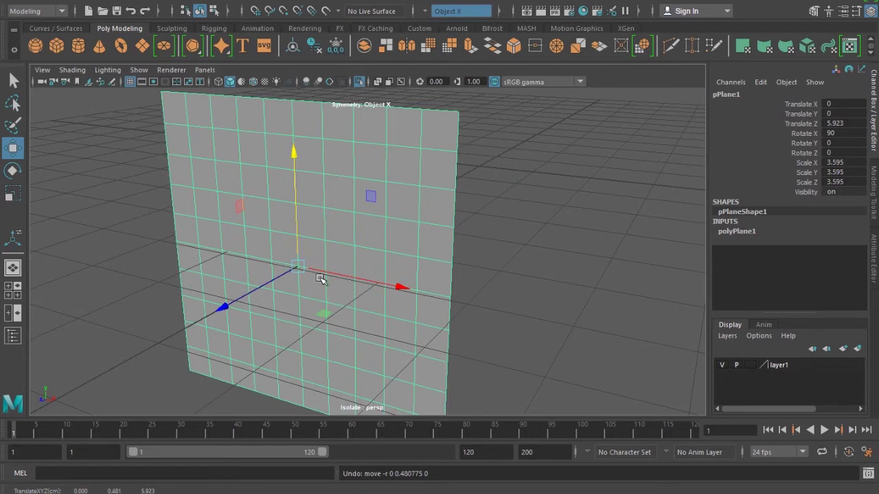
{"action": "key", "text": "e"}
{"action": "left_click_drag", "start_coordinate": [241, 228], "coordinate": [291, 165]}
{"action": "key", "text": "ctrl+z"}
{"action": "key", "text": "w"}
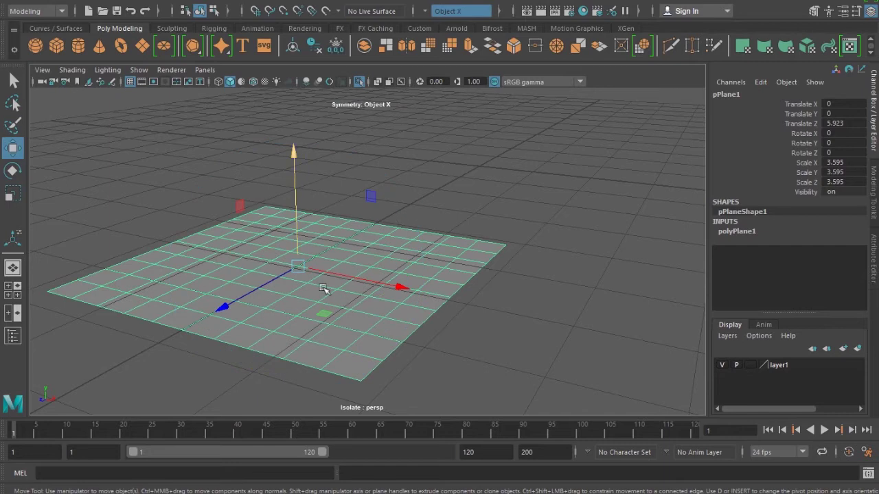
{"action": "left_click_drag", "start_coordinate": [400, 290], "coordinate": [338, 271]}
{"action": "key", "text": "ctrl+z"}
{"action": "left_click_drag", "start_coordinate": [254, 291], "coordinate": [188, 323]}
{"action": "key", "text": "ctrl+z"}
Stand the plane upright at Rotate Z -90, exit Isolate Select, and delete the plane
{"action": "key", "text": "e"}
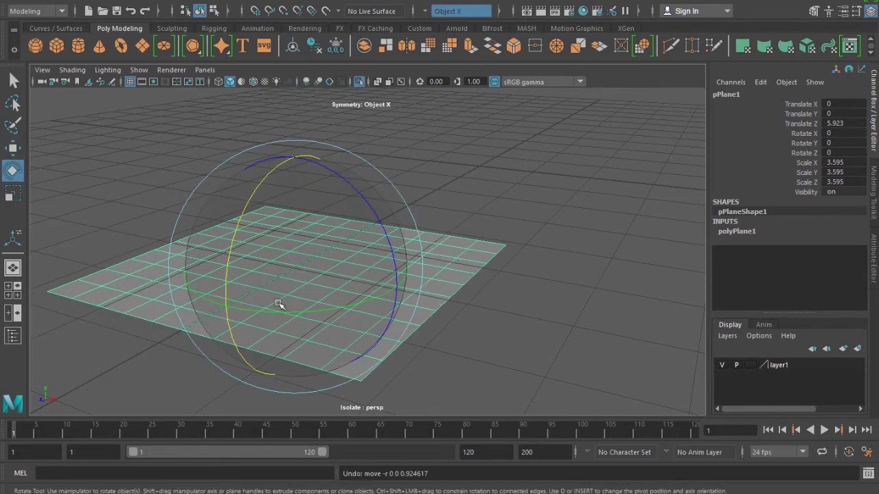
{"action": "left_click_drag", "start_coordinate": [362, 198], "coordinate": [375, 279]}
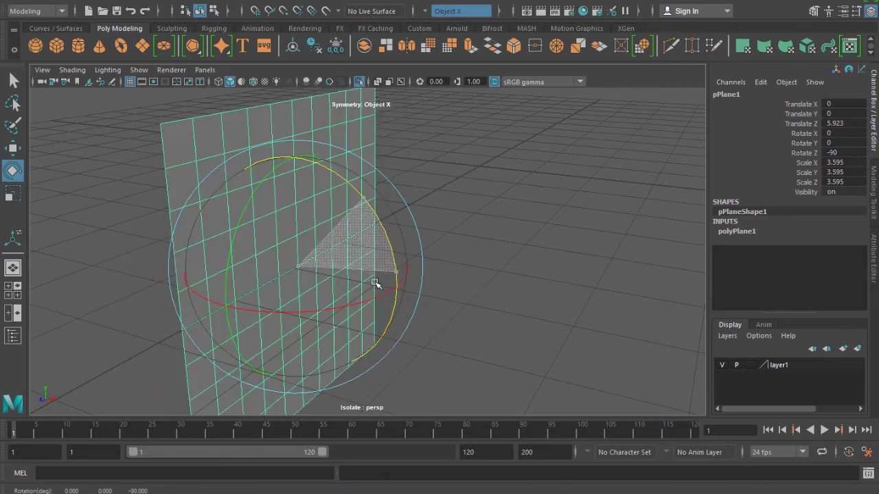
{"action": "key", "text": "w"}
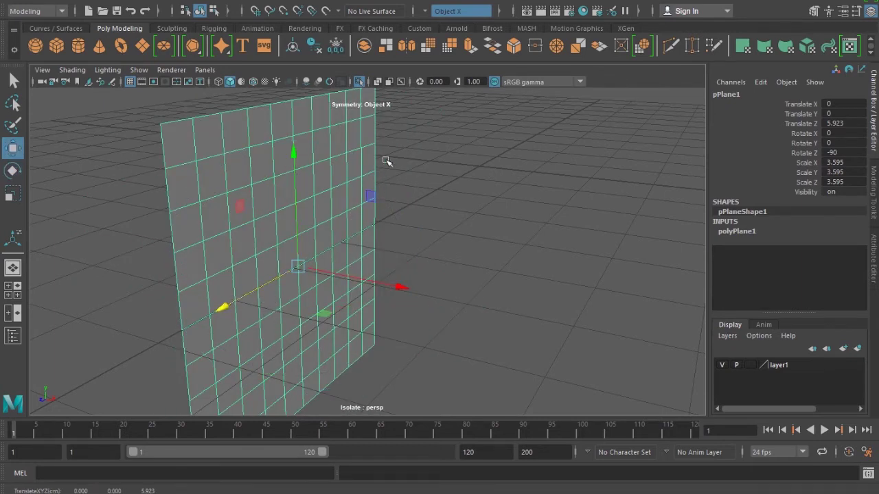
{"action": "left_click", "coordinate": [357, 82]}
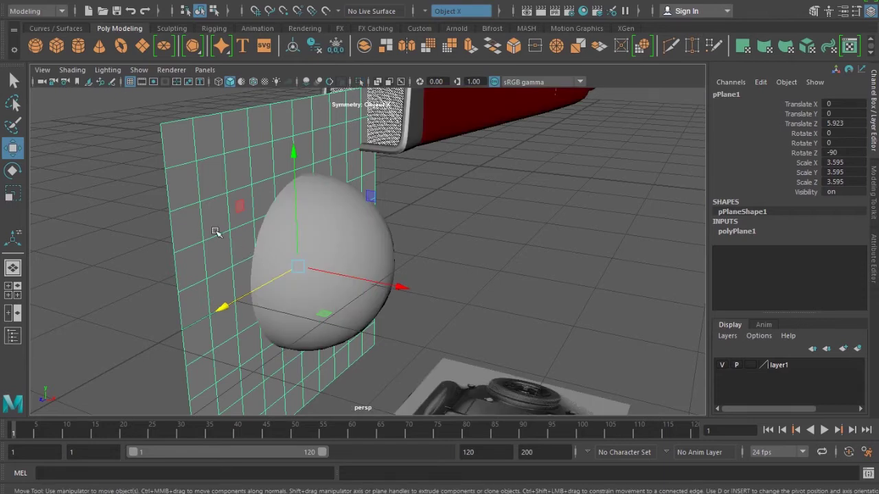
{"action": "key", "text": "Delete"}
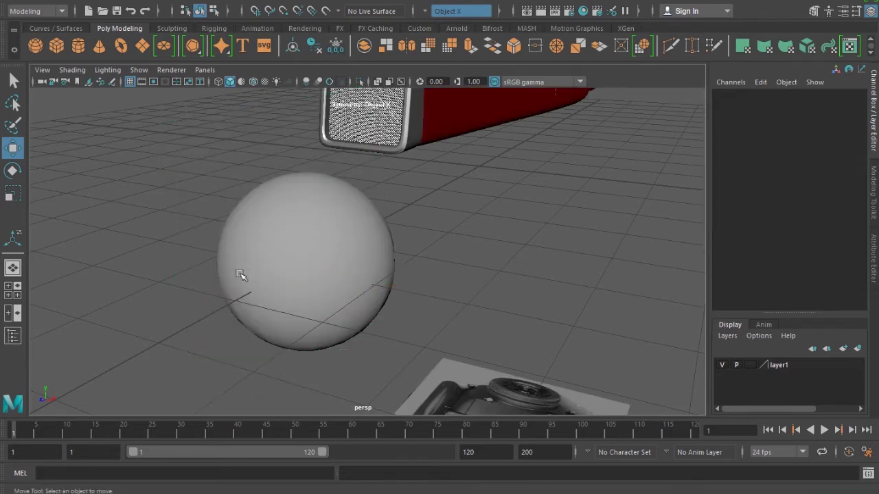
Select the sphere and slice it in half along the YZ plane
{"action": "left_click", "coordinate": [359, 276]}
{"action": "left_click", "coordinate": [249, 2]}
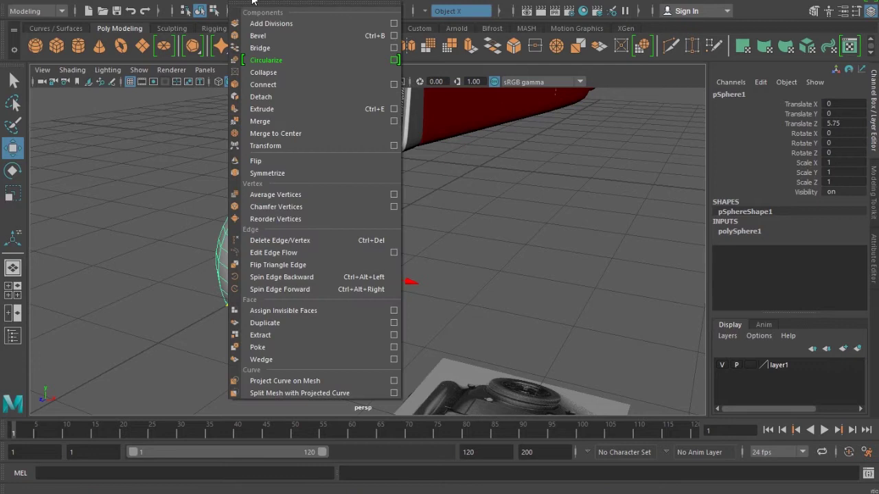
{"action": "left_click", "coordinate": [404, 111]}
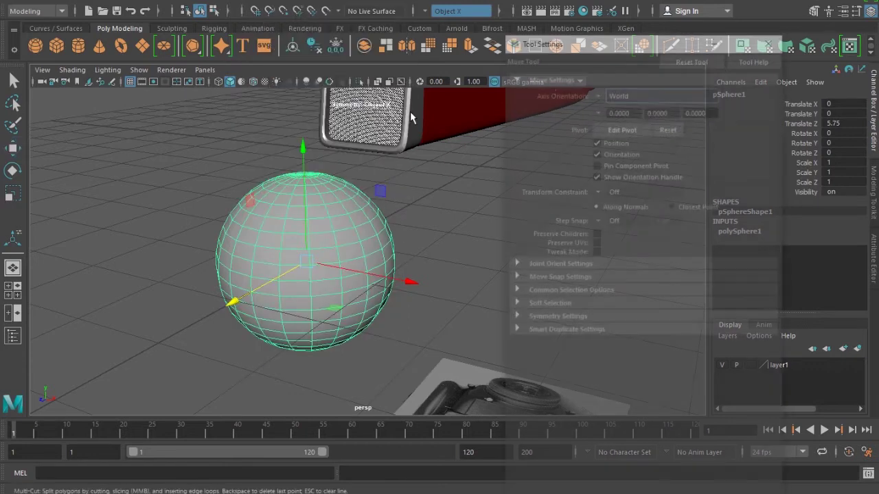
{"action": "left_click", "coordinate": [619, 243]}
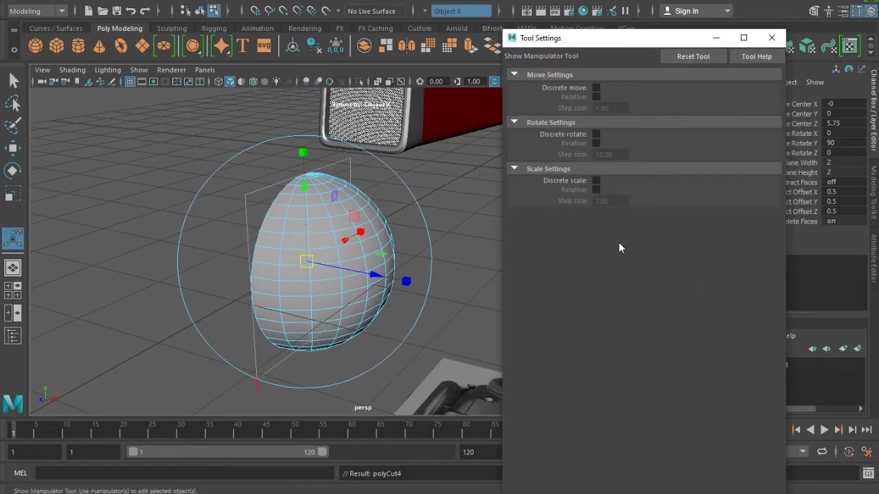
{"action": "left_click_drag", "start_coordinate": [333, 256], "coordinate": [337, 277], "text": "alt"}
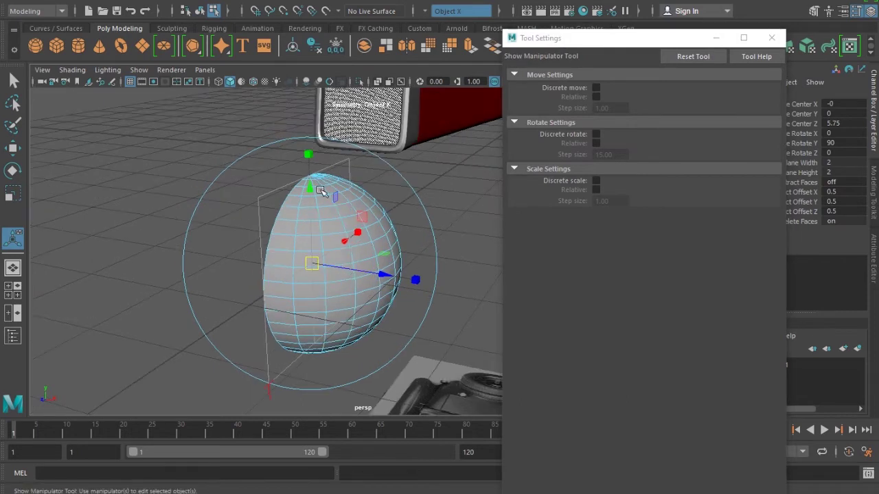
{"action": "left_click", "coordinate": [771, 37]}
{"action": "mouse_move", "coordinate": [406, 255]}
{"action": "left_mouse_down", "text": "alt"}
{"action": "mouse_move", "coordinate": [418, 199]}
{"action": "mouse_move", "coordinate": [374, 186]}
{"action": "mouse_move", "coordinate": [369, 196]}
{"action": "mouse_move", "coordinate": [387, 261]}
{"action": "mouse_move", "coordinate": [366, 180]}
{"action": "mouse_move", "coordinate": [389, 261]}
{"action": "mouse_move", "coordinate": [383, 197]}
{"action": "left_mouse_up", "text": "alt"}
Toggle the cut's Delete Faces and turn Extract Faces on, separating the sphere into two halves
{"action": "left_click", "coordinate": [842, 221]}
{"action": "double_click", "coordinate": [842, 221]}
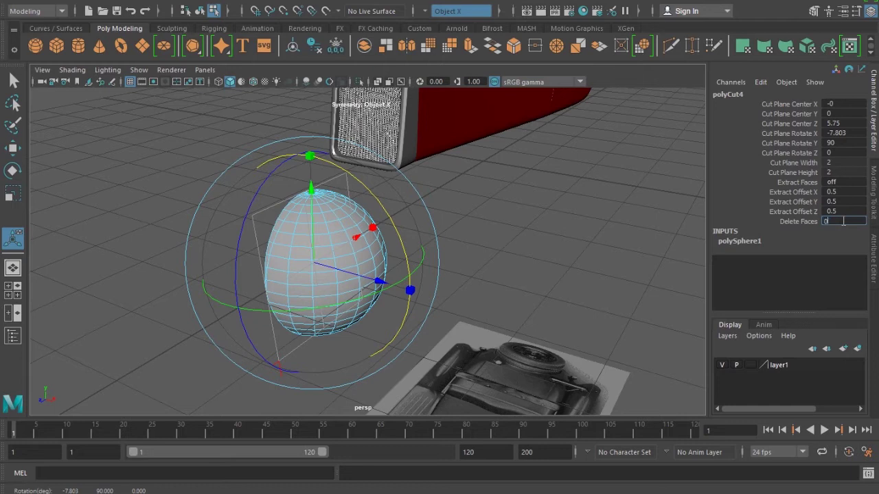
{"action": "type", "text": "0"}
{"action": "key", "text": "Return"}
{"action": "key", "text": "Return"}
{"action": "double_click", "coordinate": [849, 180]}
{"action": "type", "text": "1"}
{"action": "left_click", "coordinate": [842, 219]}
{"action": "type", "text": "0"}
{"action": "key", "text": "Return"}
Delete the test sphere and select the crossed-bar grille mesh
{"action": "mouse_move", "coordinate": [426, 296]}
{"action": "left_mouse_down", "text": "alt"}
{"action": "mouse_move", "coordinate": [417, 296]}
{"action": "mouse_move", "coordinate": [447, 310]}
{"action": "left_mouse_up", "text": "alt"}
{"action": "scroll", "coordinate": [267, 269], "scroll_direction": "up", "scroll_amount": 3}
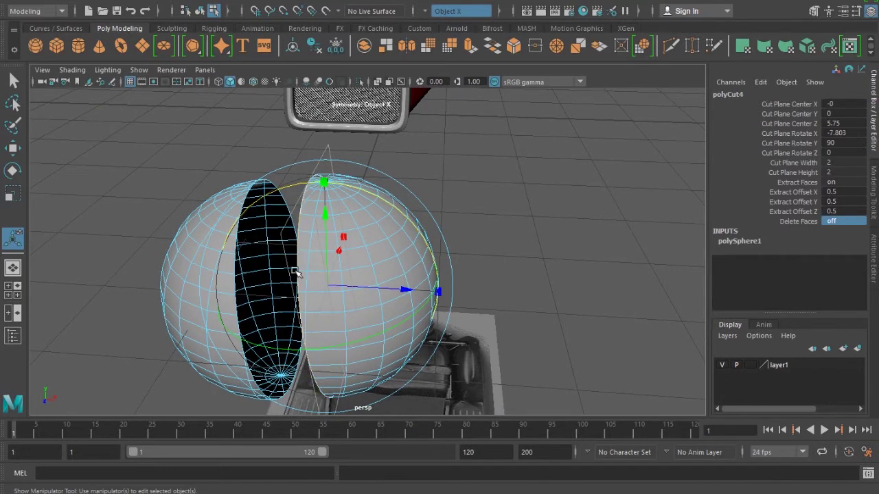
{"action": "key", "text": "q"}
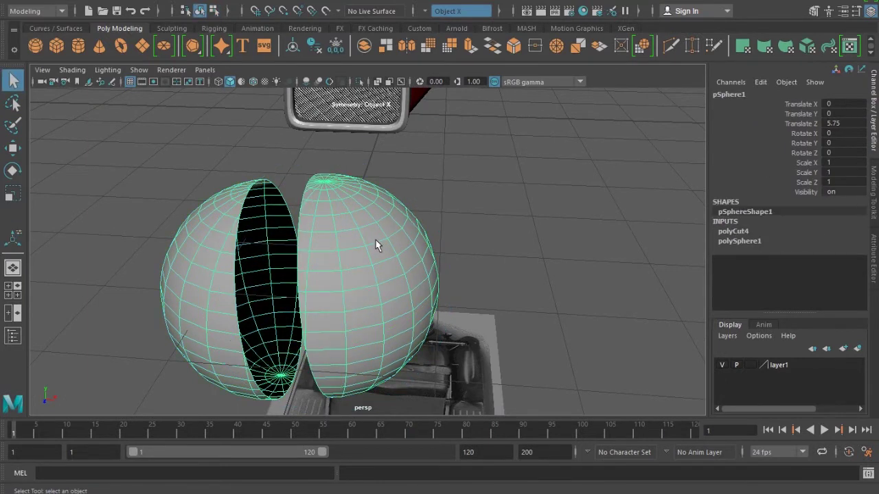
{"action": "key", "text": "Delete"}
{"action": "mouse_move", "coordinate": [376, 240]}
{"action": "left_mouse_down", "text": "alt"}
{"action": "mouse_move", "coordinate": [403, 175]}
{"action": "mouse_move", "coordinate": [384, 158]}
{"action": "left_mouse_up", "text": "alt"}
{"action": "left_click", "coordinate": [403, 175]}
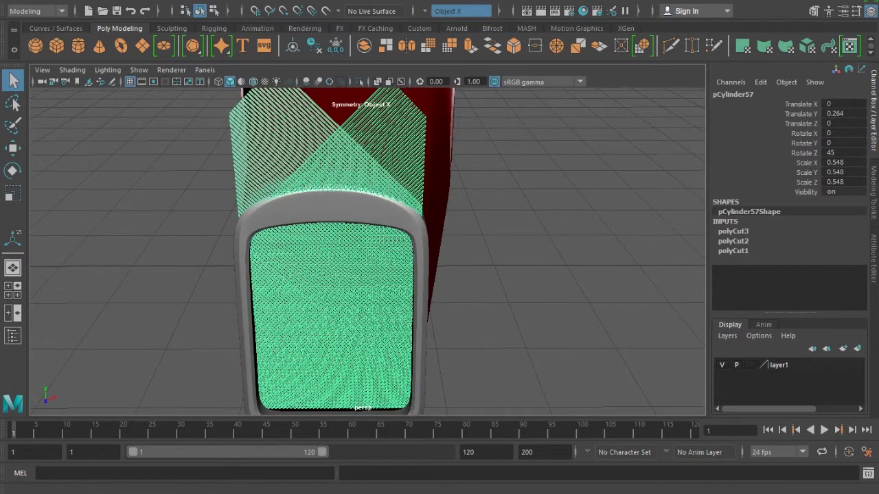
Slice pCylinder57 with Delete Faces on and snap-rotate the cut plane to Z -195
{"action": "left_click", "coordinate": [282, 2]}
{"action": "left_click", "coordinate": [403, 109]}
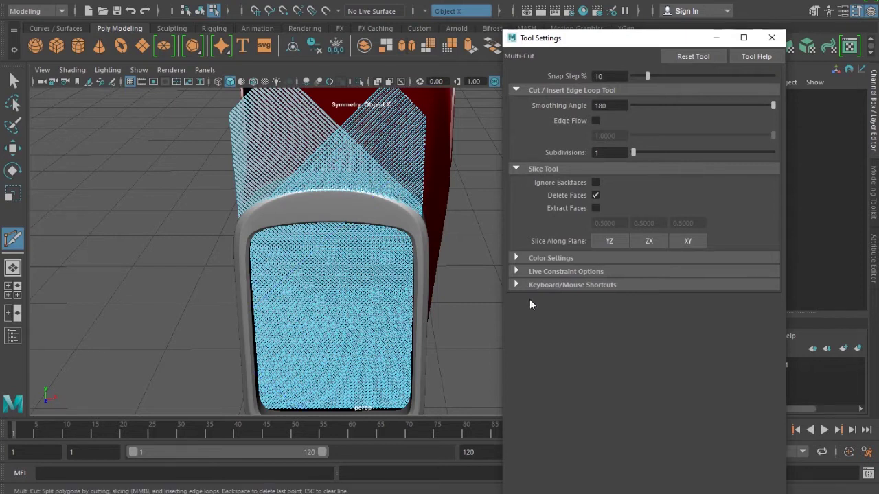
{"action": "left_click", "coordinate": [649, 240]}
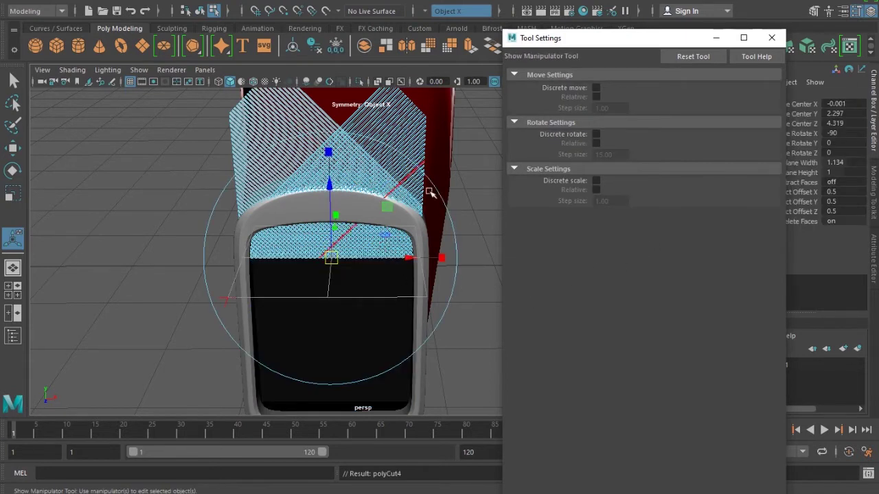
{"action": "left_click", "coordinate": [451, 231]}
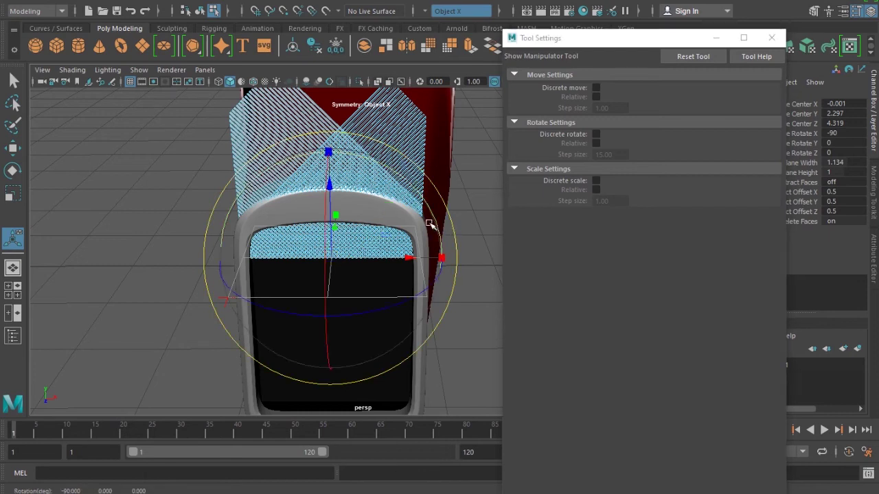
{"action": "key", "text": "j"}
{"action": "mouse_move", "coordinate": [410, 183]}
{"action": "left_mouse_down"}
{"action": "mouse_move", "coordinate": [420, 203]}
{"action": "mouse_move", "coordinate": [375, 246]}
{"action": "left_mouse_up"}
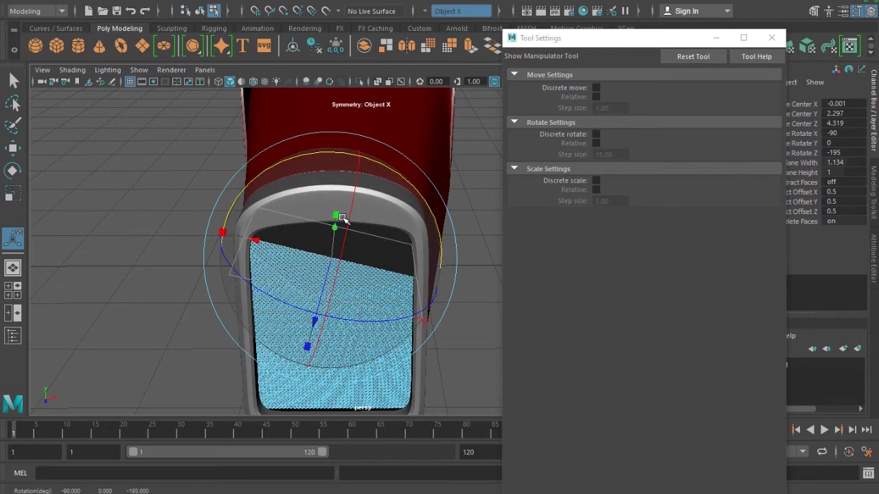
{"action": "mouse_move", "coordinate": [357, 284]}
{"action": "left_mouse_down", "text": "alt"}
{"action": "mouse_move", "coordinate": [314, 298]}
{"action": "mouse_move", "coordinate": [325, 275]}
{"action": "left_mouse_up", "text": "alt"}
{"action": "key", "text": "ctrl+z"}
{"action": "key", "text": "ctrl+z"}
Set the cut plane's Center Z to 9.619 and reselect the trimmed grille mesh
{"action": "left_click_drag", "start_coordinate": [308, 300], "coordinate": [264, 308], "text": "alt"}
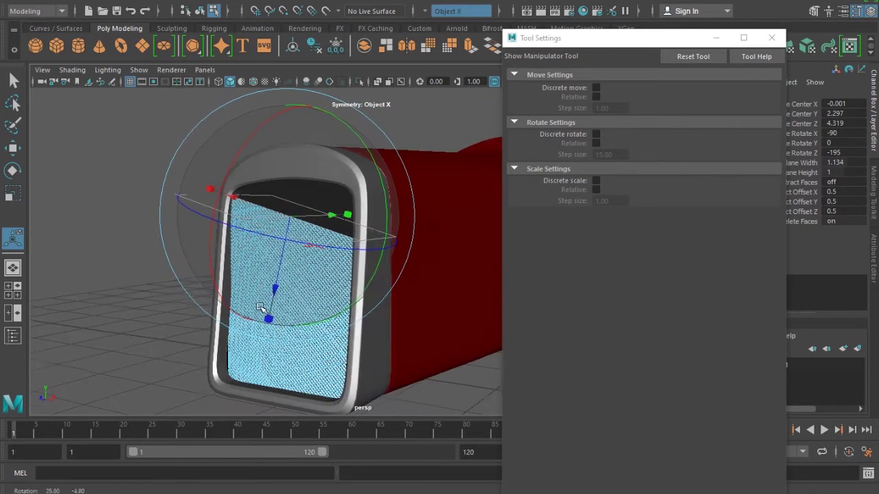
{"action": "mouse_move", "coordinate": [272, 290]}
{"action": "right_mouse_down", "text": "alt"}
{"action": "mouse_move", "coordinate": [285, 337]}
{"action": "mouse_move", "coordinate": [308, 338]}
{"action": "right_mouse_up", "text": "alt"}
{"action": "mouse_move", "coordinate": [308, 339]}
{"action": "left_mouse_down", "text": "alt"}
{"action": "mouse_move", "coordinate": [261, 329]}
{"action": "mouse_move", "coordinate": [219, 272]}
{"action": "mouse_move", "coordinate": [234, 249]}
{"action": "mouse_move", "coordinate": [226, 268]}
{"action": "mouse_move", "coordinate": [277, 293]}
{"action": "left_mouse_up", "text": "alt"}
{"action": "left_click_drag", "start_coordinate": [676, 38], "coordinate": [645, 347]}
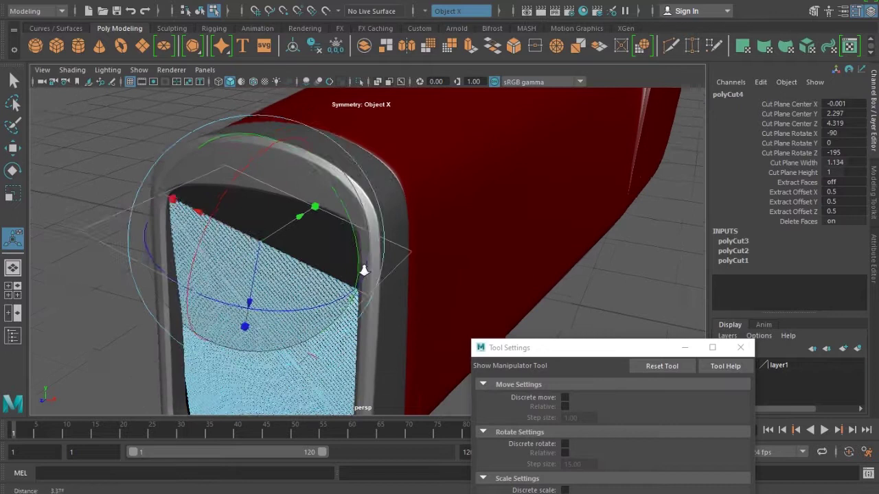
{"action": "left_click_drag", "start_coordinate": [382, 247], "coordinate": [384, 251], "text": "alt"}
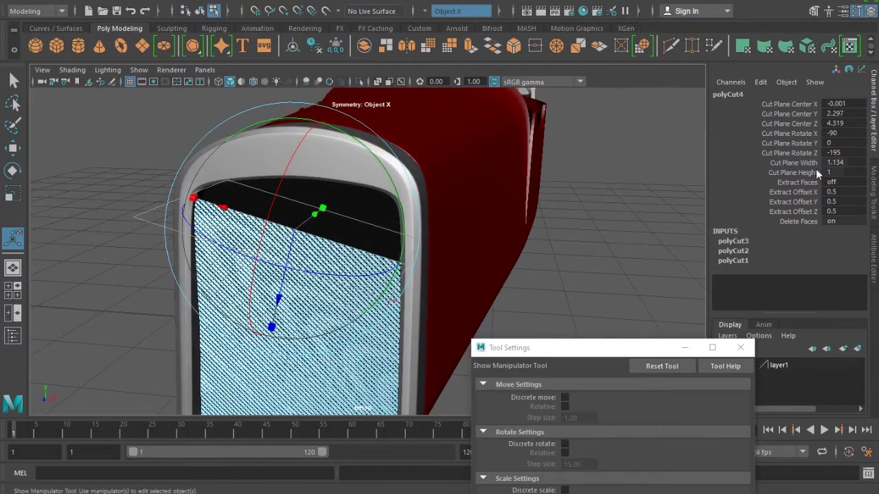
{"action": "left_click", "coordinate": [797, 124]}
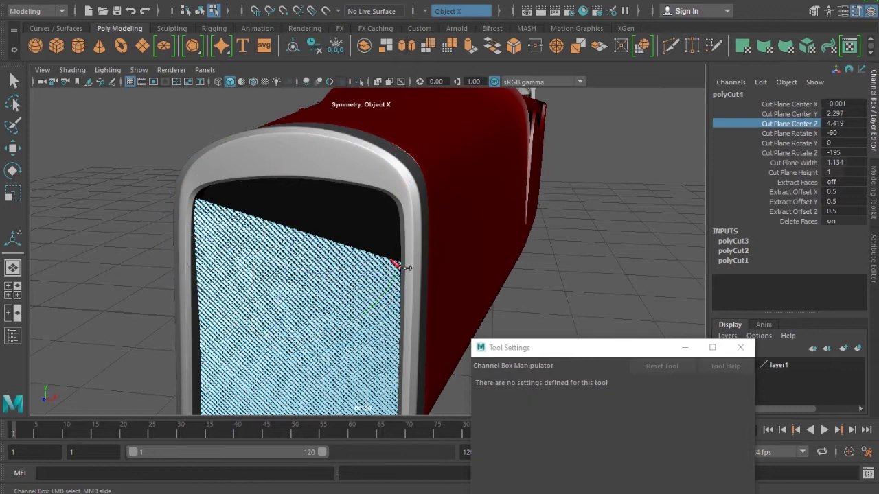
{"action": "middle_click_drag", "start_coordinate": [328, 259], "coordinate": [378, 261]}
{"action": "left_click", "coordinate": [13, 237]}
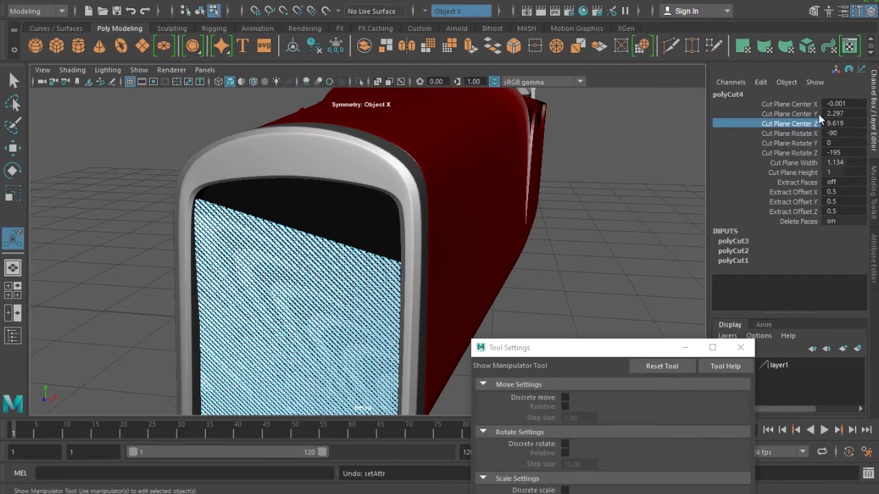
{"action": "left_click", "coordinate": [13, 148]}
{"action": "left_click", "coordinate": [261, 288]}
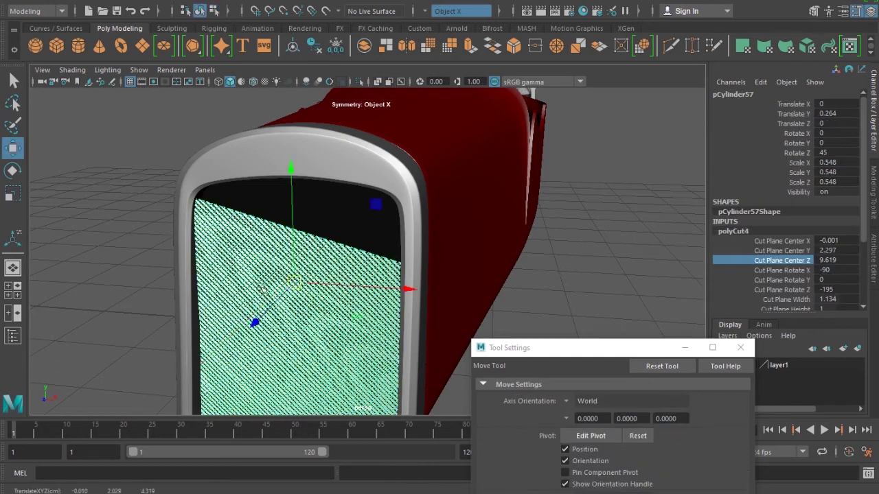
Move the existing polyCut4 plane upward on the radiator grille
{"action": "left_click", "coordinate": [13, 236]}
{"action": "scroll", "coordinate": [295, 296], "scroll_direction": "down", "scroll_amount": 5}
{"action": "scroll", "coordinate": [313, 304], "scroll_direction": "down", "scroll_amount": 4}
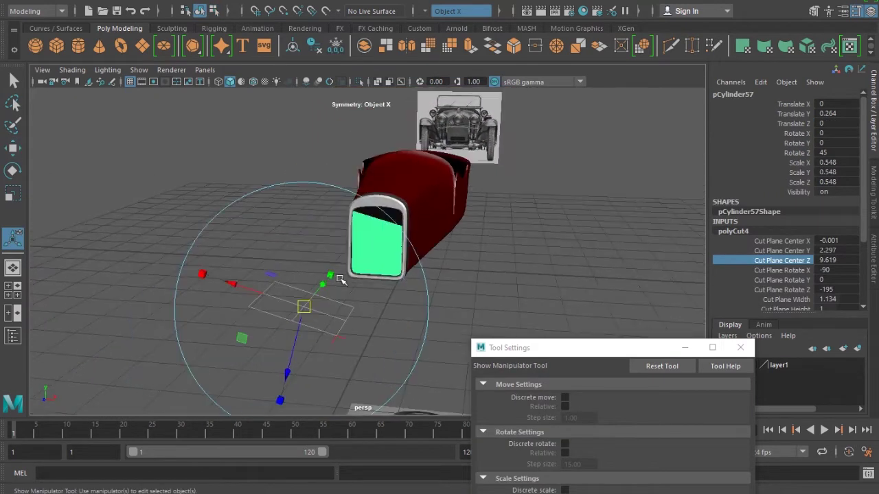
{"action": "mouse_move", "coordinate": [252, 372]}
{"action": "left_mouse_down"}
{"action": "mouse_move", "coordinate": [262, 347]}
{"action": "mouse_move", "coordinate": [260, 360]}
{"action": "left_mouse_up"}
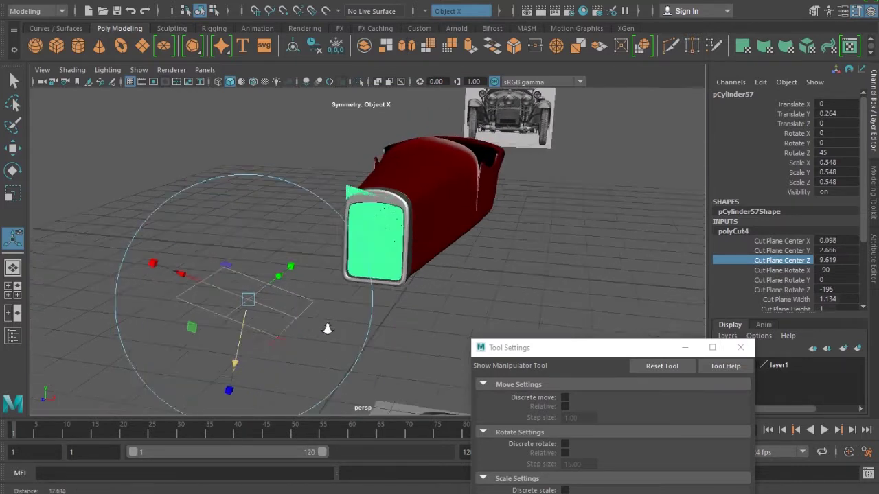
{"action": "scroll", "coordinate": [416, 330], "scroll_direction": "up", "scroll_amount": 3}
{"action": "scroll", "coordinate": [422, 289], "scroll_direction": "up", "scroll_amount": 3}
{"action": "scroll", "coordinate": [422, 288], "scroll_direction": "up", "scroll_amount": 2}
{"action": "scroll", "coordinate": [447, 291], "scroll_direction": "up", "scroll_amount": 2}
{"action": "scroll", "coordinate": [435, 318], "scroll_direction": "down", "scroll_amount": 1}
{"action": "scroll", "coordinate": [425, 279], "scroll_direction": "up", "scroll_amount": 2}
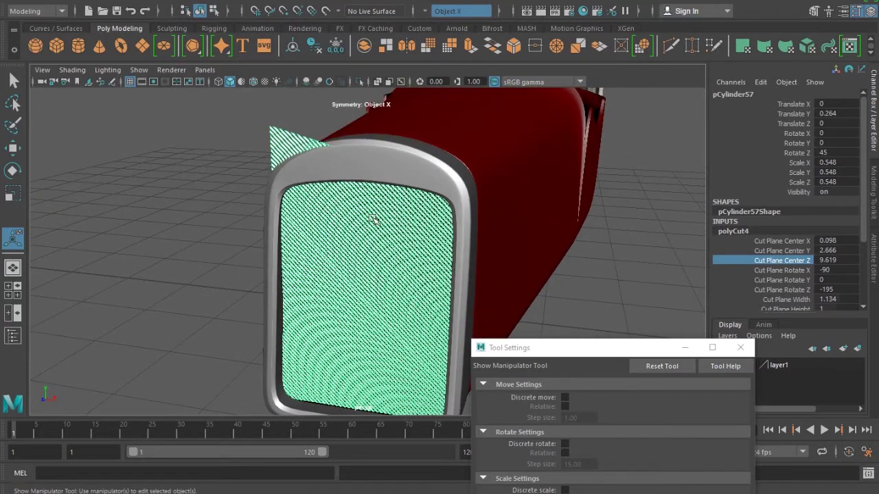
Add a Multi-Cut YZ slice across the grille, rotated to an angle and raised
{"action": "left_click", "coordinate": [275, 7]}
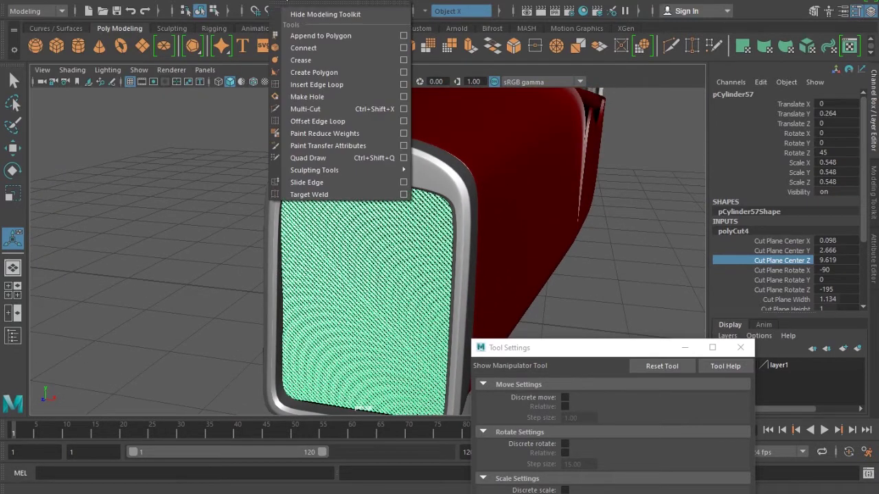
{"action": "left_click", "coordinate": [341, 110]}
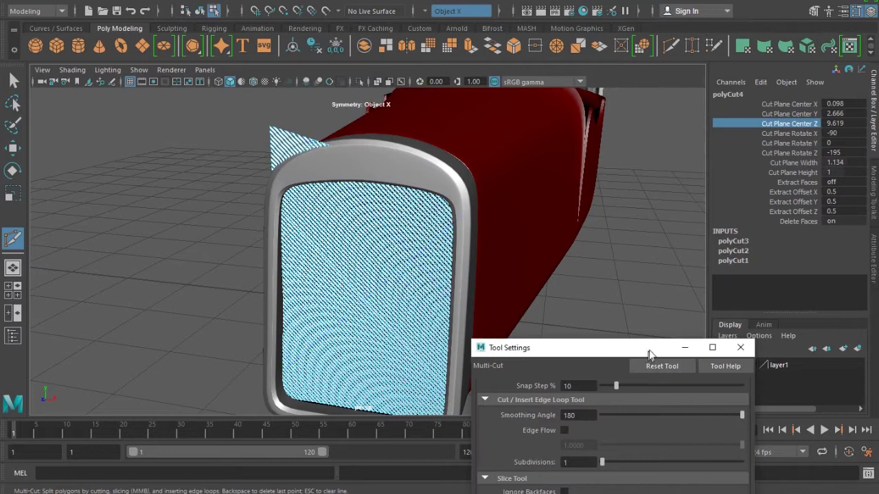
{"action": "left_click_drag", "start_coordinate": [650, 354], "coordinate": [712, 48]}
{"action": "left_click", "coordinate": [653, 246]}
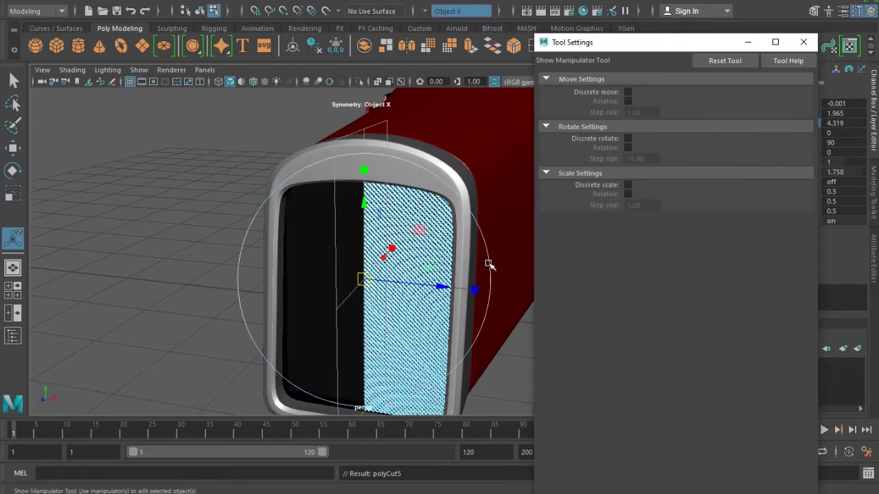
{"action": "left_click_drag", "start_coordinate": [467, 242], "coordinate": [463, 376]}
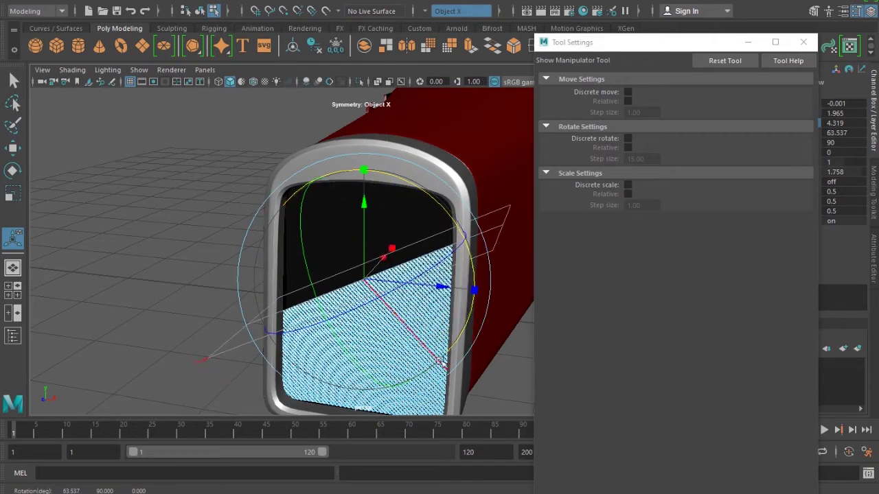
{"action": "left_click_drag", "start_coordinate": [363, 229], "coordinate": [376, 81]}
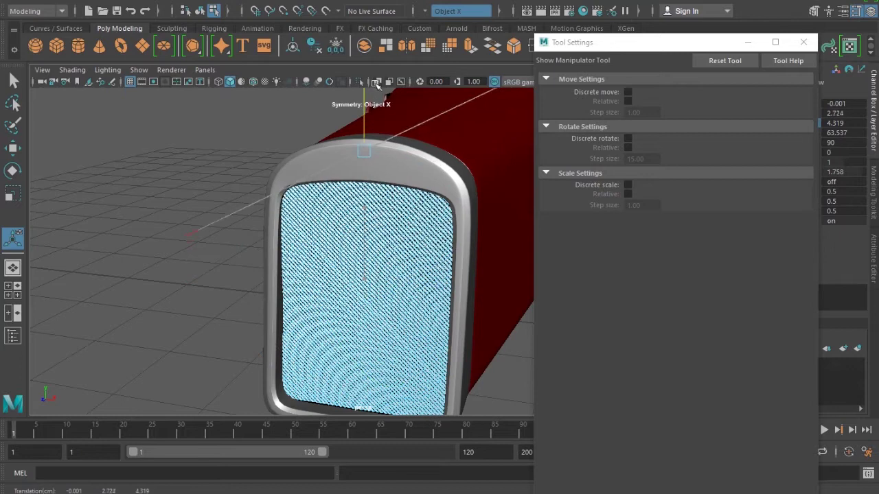
Raise the new cut plane slightly higher, deselect the grille, and close Tool Settings
{"action": "left_click_drag", "start_coordinate": [361, 161], "coordinate": [411, 183], "text": "alt"}
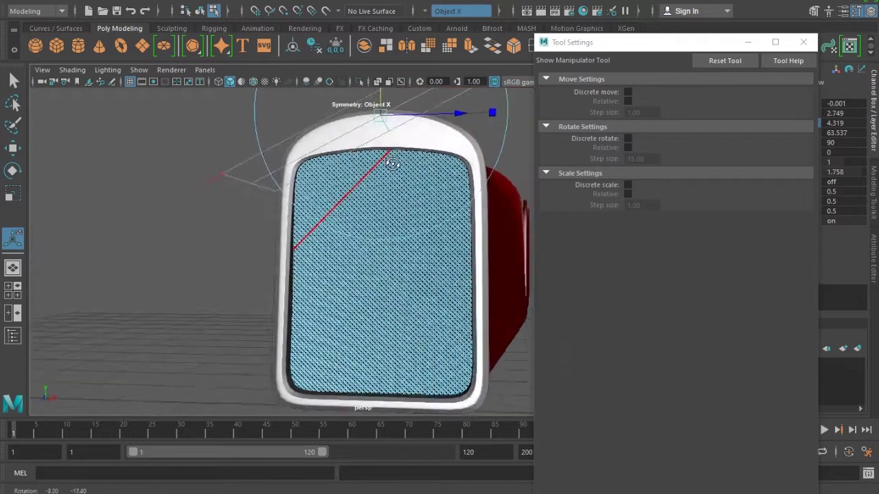
{"action": "mouse_move", "coordinate": [413, 96]}
{"action": "left_mouse_down"}
{"action": "mouse_move", "coordinate": [413, 69]}
{"action": "mouse_move", "coordinate": [413, 93]}
{"action": "left_mouse_up"}
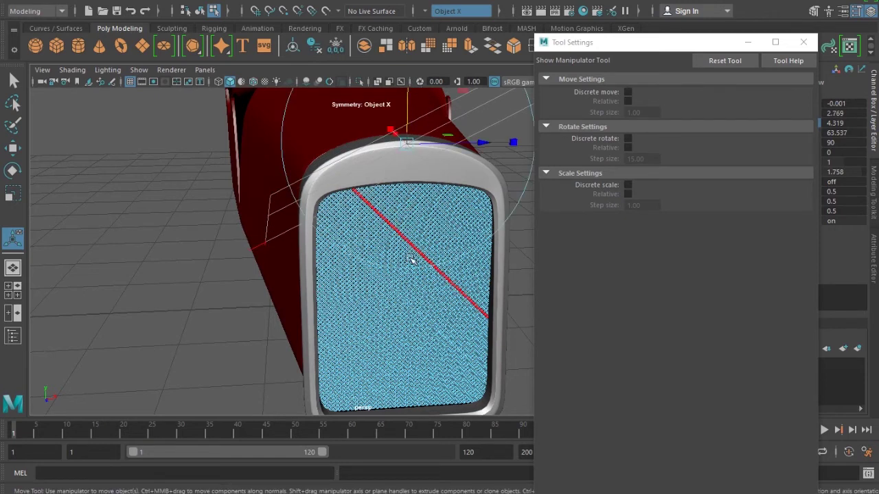
{"action": "key", "text": "w"}
{"action": "left_click_drag", "start_coordinate": [497, 274], "coordinate": [429, 239], "text": "alt"}
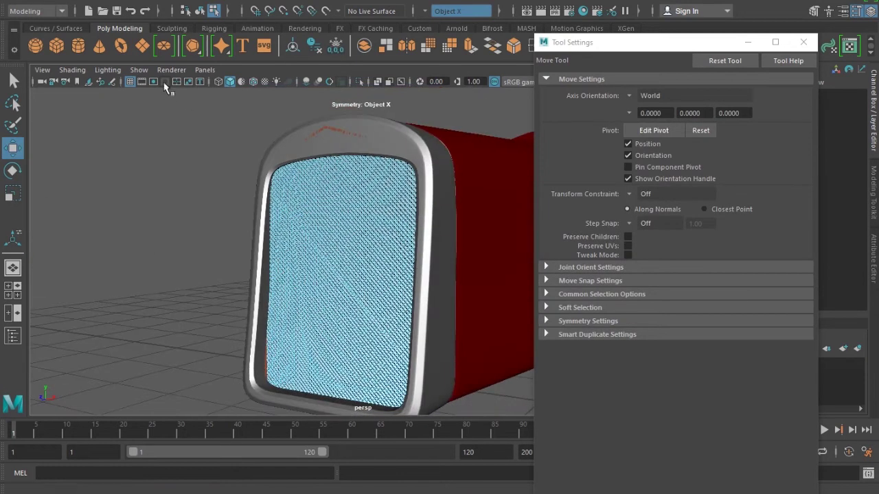
{"action": "left_click", "coordinate": [199, 10]}
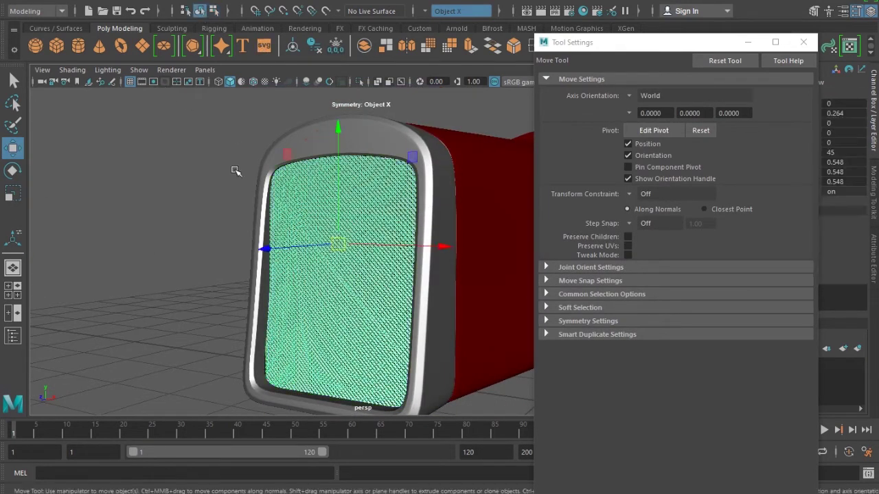
{"action": "left_click", "coordinate": [245, 210]}
{"action": "left_click_drag", "start_coordinate": [245, 210], "coordinate": [403, 216], "text": "alt"}
{"action": "left_click", "coordinate": [803, 42]}
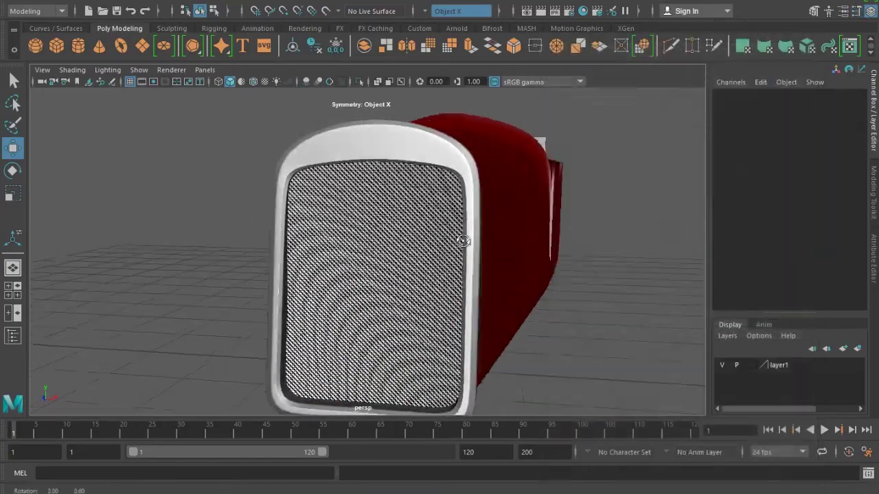
Save the car scene as CarV_03.ma with Ctrl+S
{"action": "scroll", "coordinate": [486, 240], "scroll_direction": "up", "scroll_amount": 5}
{"action": "mouse_move", "coordinate": [549, 368]}
{"action": "left_mouse_down", "text": "alt"}
{"action": "mouse_move", "coordinate": [574, 329]}
{"action": "mouse_move", "coordinate": [552, 320]}
{"action": "left_mouse_up", "text": "alt"}
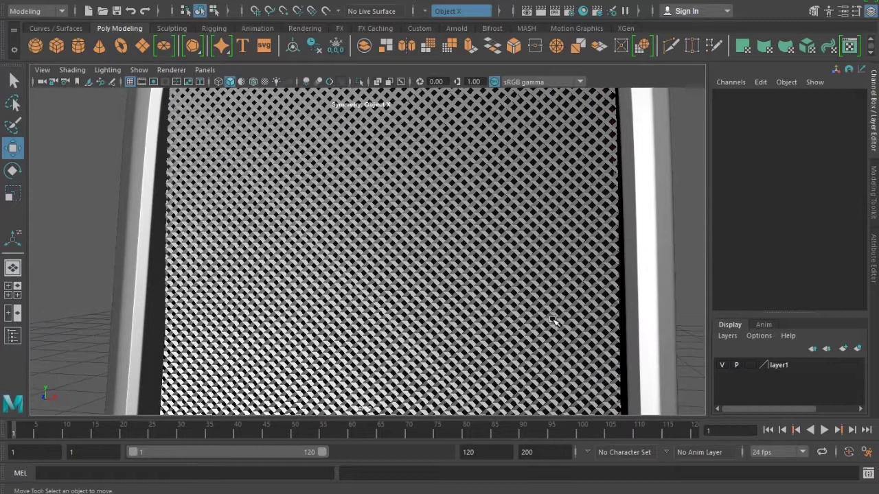
{"action": "scroll", "coordinate": [553, 319], "scroll_direction": "down", "scroll_amount": 5}
{"action": "mouse_move", "coordinate": [279, 270]}
{"action": "left_mouse_down", "text": "alt"}
{"action": "mouse_move", "coordinate": [374, 297]}
{"action": "mouse_move", "coordinate": [396, 328]}
{"action": "left_mouse_up", "text": "alt"}
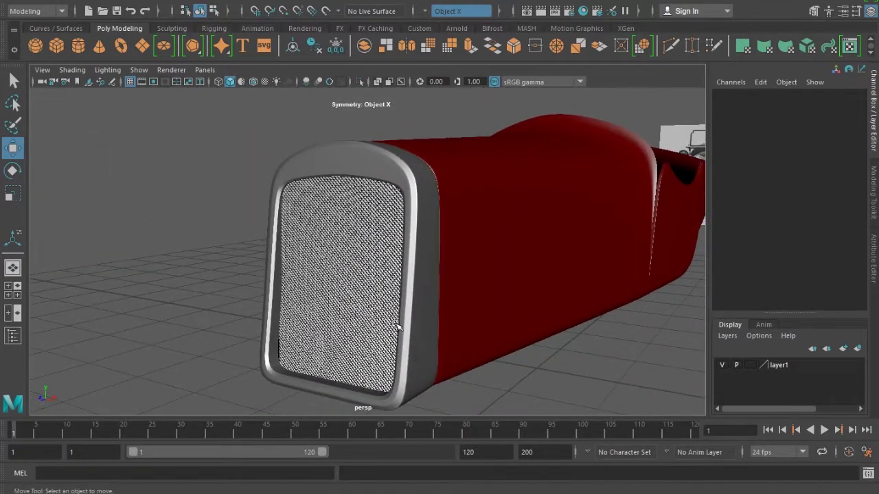
{"action": "key", "text": "ctrl+s"}
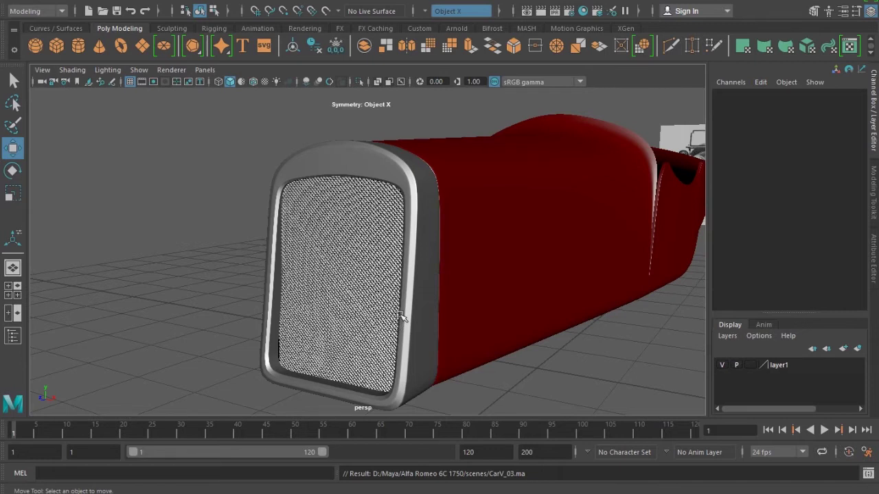
Compare the grille against the front reference image in wireframe front view
{"action": "mouse_move", "coordinate": [392, 311]}
{"action": "left_mouse_down", "text": "alt"}
{"action": "mouse_move", "coordinate": [480, 284]}
{"action": "mouse_move", "coordinate": [567, 272]}
{"action": "mouse_move", "coordinate": [432, 274]}
{"action": "left_mouse_up", "text": "alt"}
{"action": "left_click_drag", "start_coordinate": [290, 231], "coordinate": [322, 233]}
{"action": "left_click", "coordinate": [403, 245]}
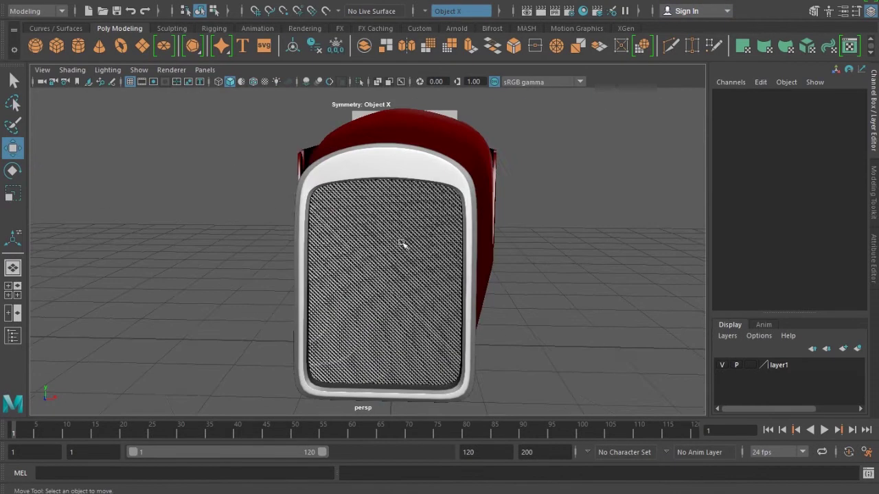
{"action": "left_click_drag", "start_coordinate": [402, 245], "coordinate": [389, 257]}
{"action": "middle_click_drag", "start_coordinate": [389, 256], "coordinate": [414, 247], "text": "alt"}
{"action": "key", "text": "4"}
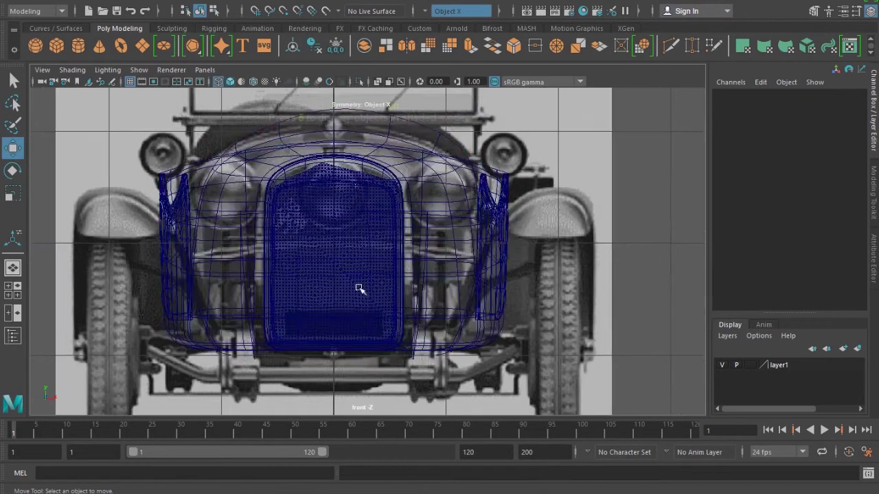
{"action": "scroll", "coordinate": [444, 328], "scroll_direction": "down", "scroll_amount": 5}
{"action": "scroll", "coordinate": [444, 328], "scroll_direction": "up", "scroll_amount": 1}
{"action": "scroll", "coordinate": [445, 328], "scroll_direction": "up", "scroll_amount": 2}
{"action": "scroll", "coordinate": [445, 327], "scroll_direction": "up", "scroll_amount": 2}
{"action": "scroll", "coordinate": [444, 327], "scroll_direction": "up", "scroll_amount": 1}
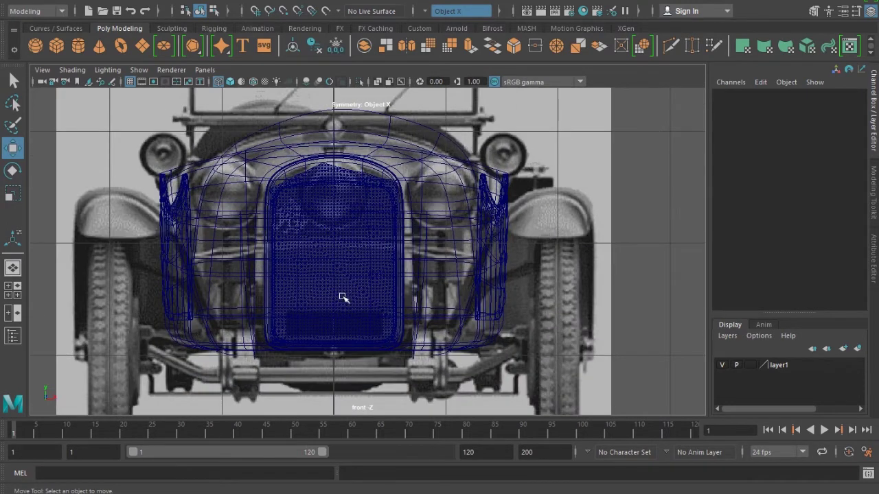
{"action": "left_click", "coordinate": [400, 274]}
Return to a shaded perspective view and create a polygon cylinder
{"action": "key", "text": "4"}
{"action": "key", "text": "space"}
{"action": "key", "text": "space"}
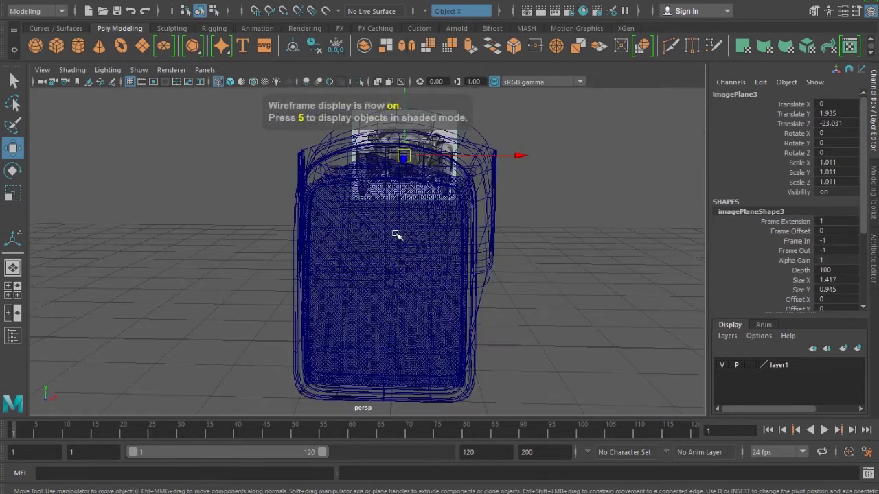
{"action": "key", "text": "5"}
{"action": "mouse_move", "coordinate": [494, 251]}
{"action": "left_mouse_down", "text": "alt"}
{"action": "mouse_move", "coordinate": [442, 317]}
{"action": "mouse_move", "coordinate": [428, 295]}
{"action": "mouse_move", "coordinate": [544, 283]}
{"action": "mouse_move", "coordinate": [379, 265]}
{"action": "mouse_move", "coordinate": [387, 263]}
{"action": "mouse_move", "coordinate": [377, 243]}
{"action": "left_mouse_up", "text": "alt"}
{"action": "left_click", "coordinate": [384, 318]}
Raise the new cylinder to hood height and give it 12 axis subdivisions
{"action": "mouse_move", "coordinate": [384, 318]}
{"action": "left_mouse_down", "text": "alt"}
{"action": "mouse_move", "coordinate": [503, 345]}
{"action": "mouse_move", "coordinate": [245, 408]}
{"action": "mouse_move", "coordinate": [297, 353]}
{"action": "left_mouse_up", "text": "alt"}
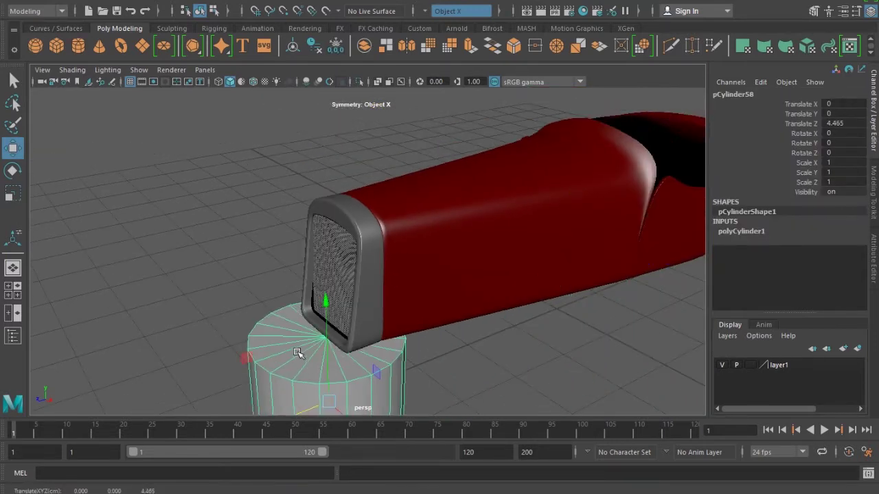
{"action": "left_click_drag", "start_coordinate": [324, 318], "coordinate": [367, 100]}
{"action": "left_click", "coordinate": [741, 231]}
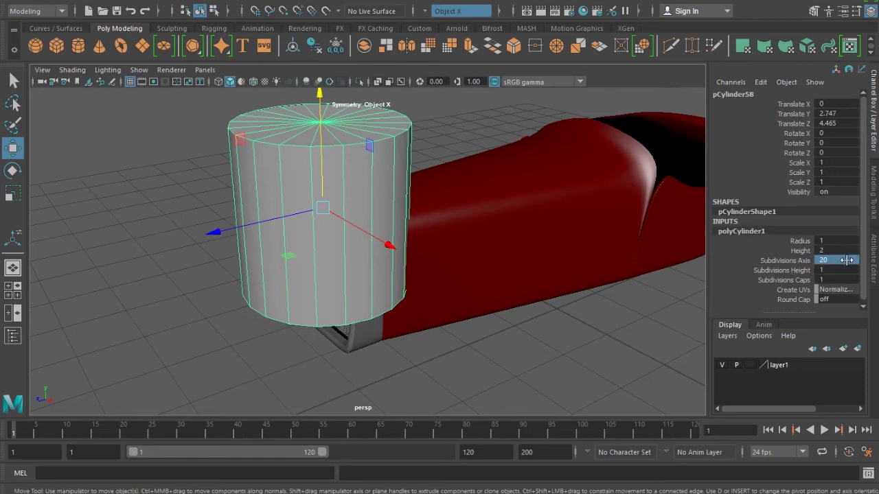
{"action": "type", "text": "2"}
{"action": "key", "text": "Return"}
{"action": "left_click", "coordinate": [317, 208]}
Scale the cylinder down and flatten it into a thin disc (0.093 × 0.027 × 0.093)
{"action": "key", "text": "r"}
{"action": "left_click_drag", "start_coordinate": [320, 213], "coordinate": [220, 289]}
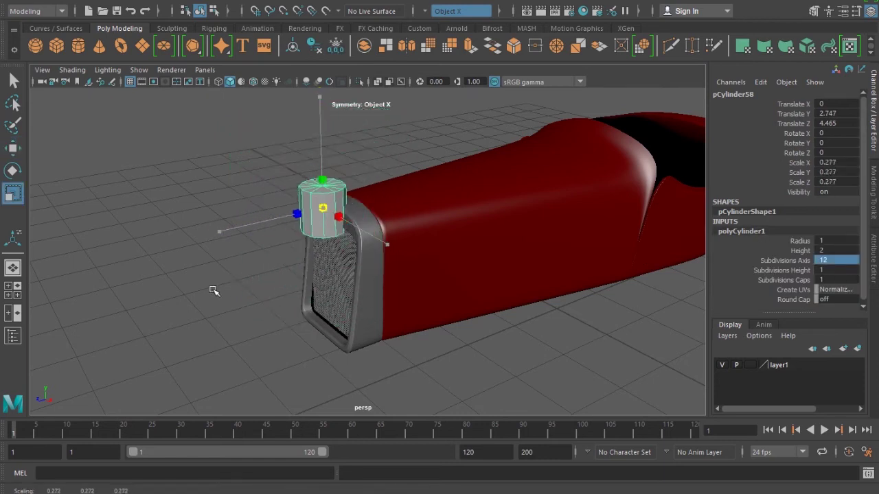
{"action": "mouse_move", "coordinate": [320, 108]}
{"action": "left_mouse_down"}
{"action": "mouse_move", "coordinate": [303, 186]}
{"action": "mouse_move", "coordinate": [309, 217]}
{"action": "mouse_move", "coordinate": [294, 218]}
{"action": "left_mouse_up"}
{"action": "key", "text": "w"}
{"action": "key", "text": "f"}
Position the disc on top of the radiator shell using the front view
{"action": "key", "text": "space"}
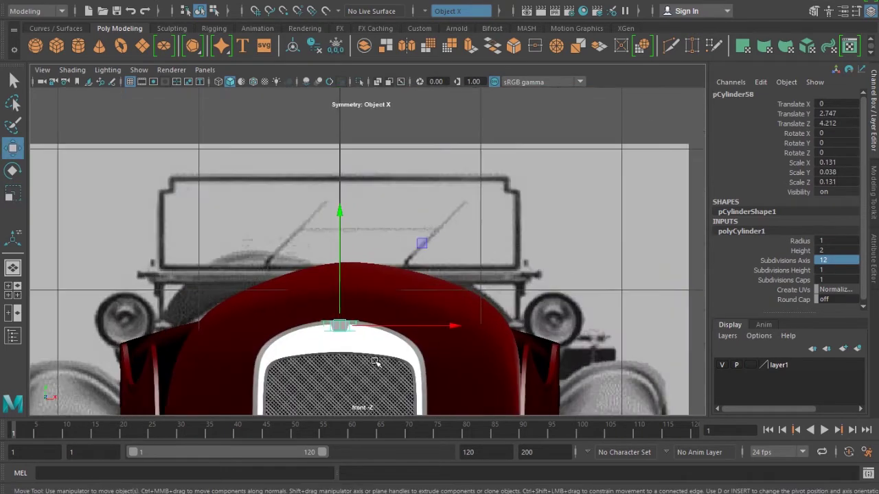
{"action": "left_click_drag", "start_coordinate": [345, 241], "coordinate": [345, 192]}
{"action": "mouse_move", "coordinate": [433, 288]}
{"action": "left_mouse_down"}
{"action": "mouse_move", "coordinate": [585, 289]}
{"action": "mouse_move", "coordinate": [450, 290]}
{"action": "left_mouse_up"}
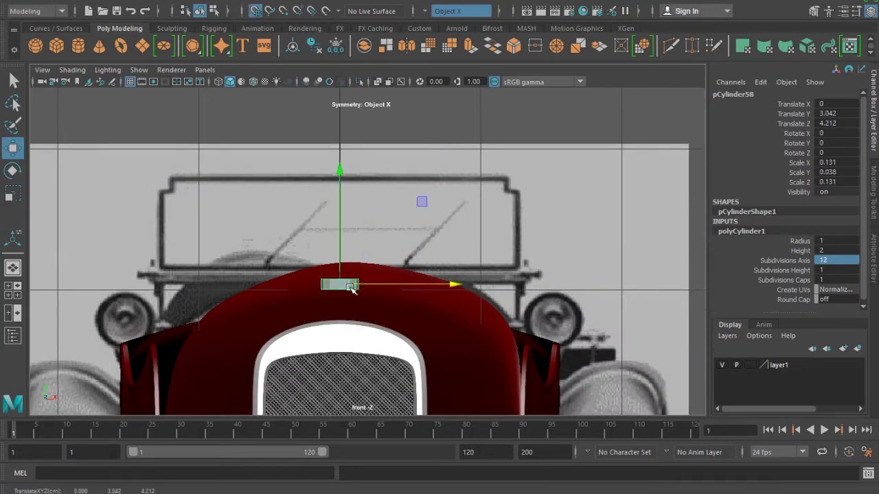
{"action": "key", "text": "space"}
{"action": "left_click_drag", "start_coordinate": [353, 276], "coordinate": [378, 359], "text": "alt"}
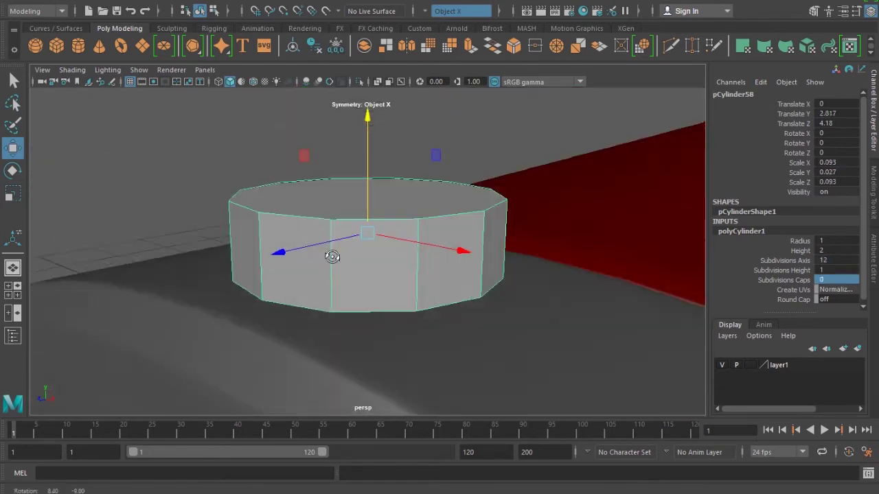
{"action": "right_click_drag", "start_coordinate": [334, 257], "coordinate": [366, 272], "text": "alt"}
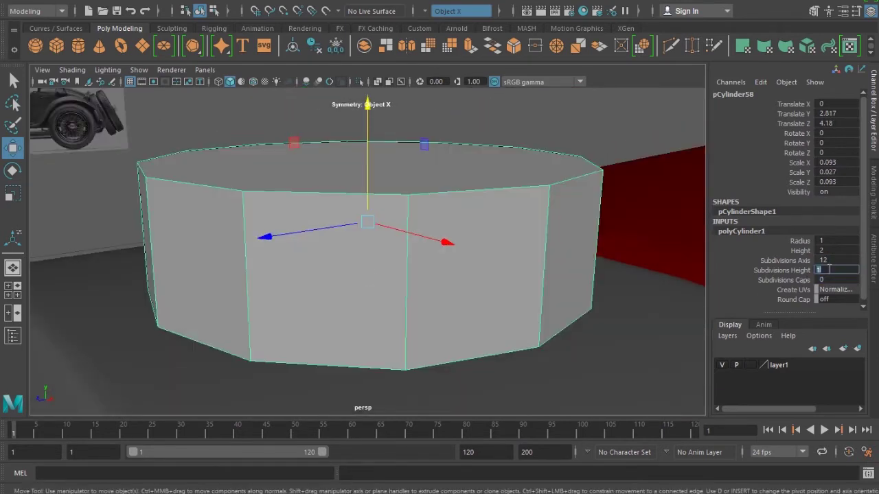
Give the disc three height divisions and spread its middle edge loops apart vertically
{"action": "key", "text": "Return"}
{"action": "right_click_drag", "start_coordinate": [374, 325], "coordinate": [375, 273]}
{"action": "double_click", "coordinate": [383, 253]}
{"action": "left_click", "coordinate": [369, 308], "text": "shift"}
{"action": "key", "text": "r"}
{"action": "left_click_drag", "start_coordinate": [446, 128], "coordinate": [447, 90]}
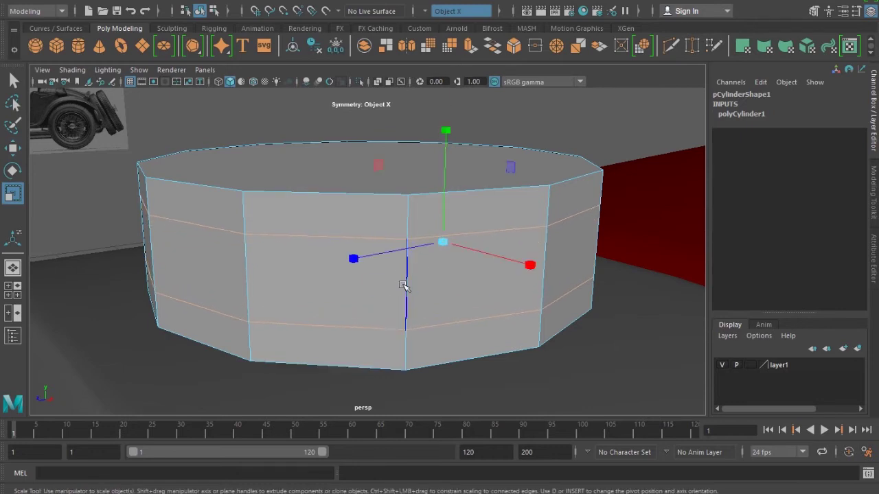
Extrude the middle face band slightly outward and squash it vertically
{"action": "key", "text": "F8"}
{"action": "right_click_drag", "start_coordinate": [372, 261], "coordinate": [316, 272], "text": "ctrl"}
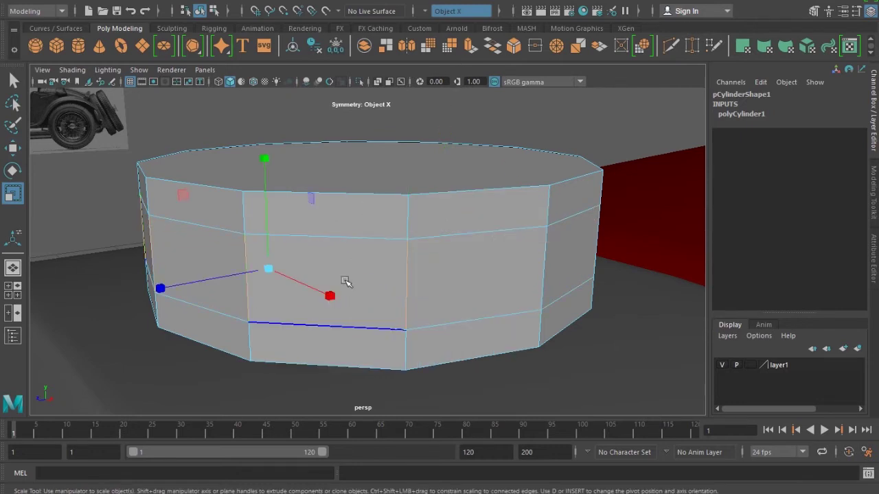
{"action": "right_click_drag", "start_coordinate": [372, 240], "coordinate": [328, 250], "text": "ctrl"}
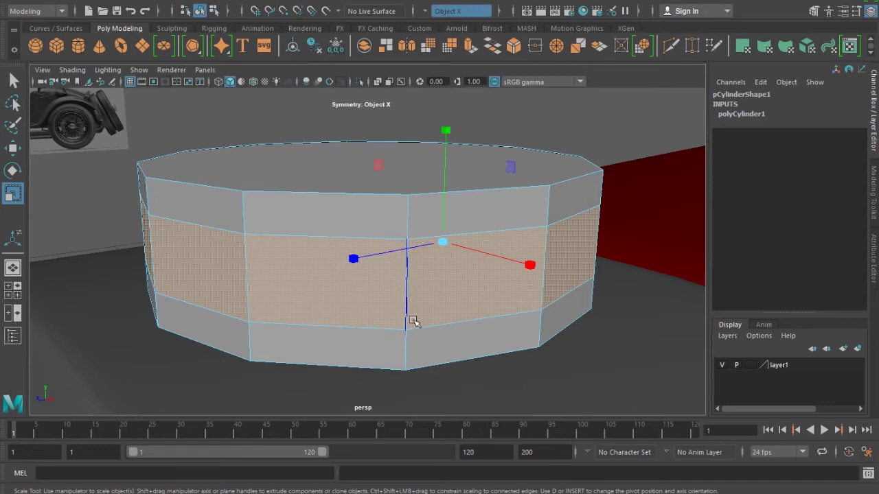
{"action": "key", "text": "ctrl+e"}
{"action": "left_click_drag", "start_coordinate": [665, 231], "coordinate": [674, 238]}
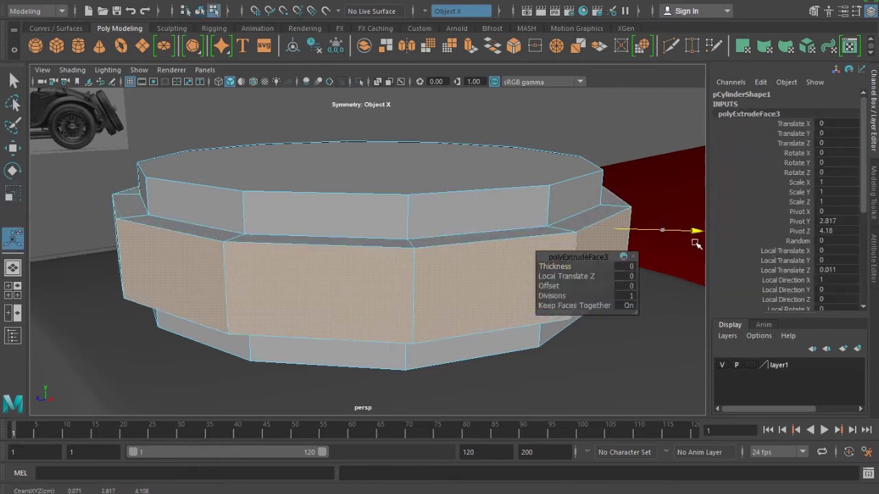
{"action": "key", "text": "r"}
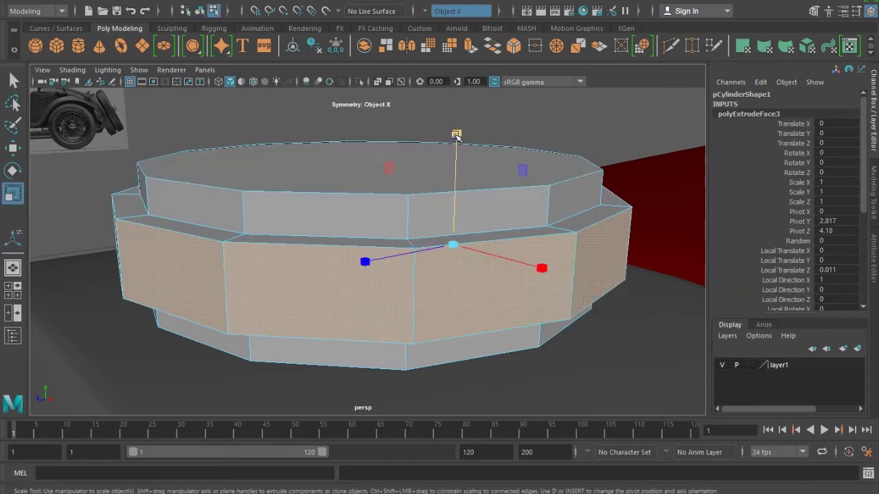
{"action": "left_click_drag", "start_coordinate": [457, 133], "coordinate": [453, 169]}
Extrude the band again, push it outward, and flatten it into a thin rim
{"action": "key", "text": "ctrl+e"}
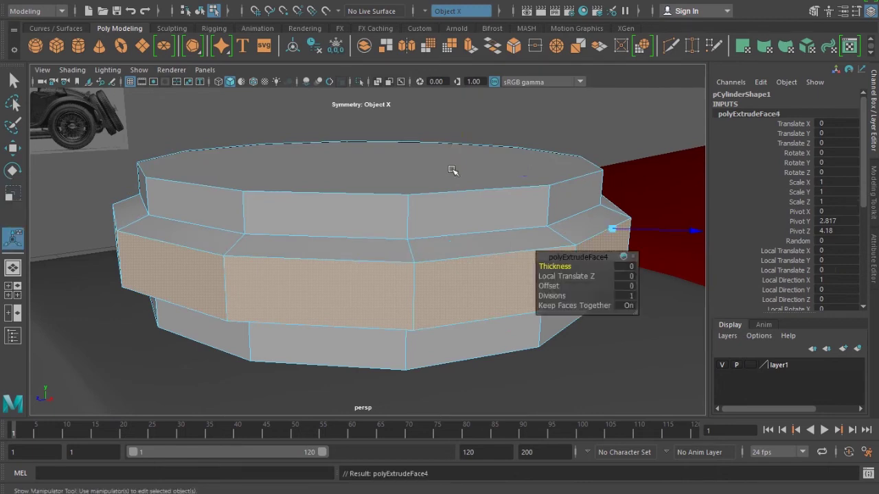
{"action": "left_click_drag", "start_coordinate": [670, 236], "coordinate": [696, 235]}
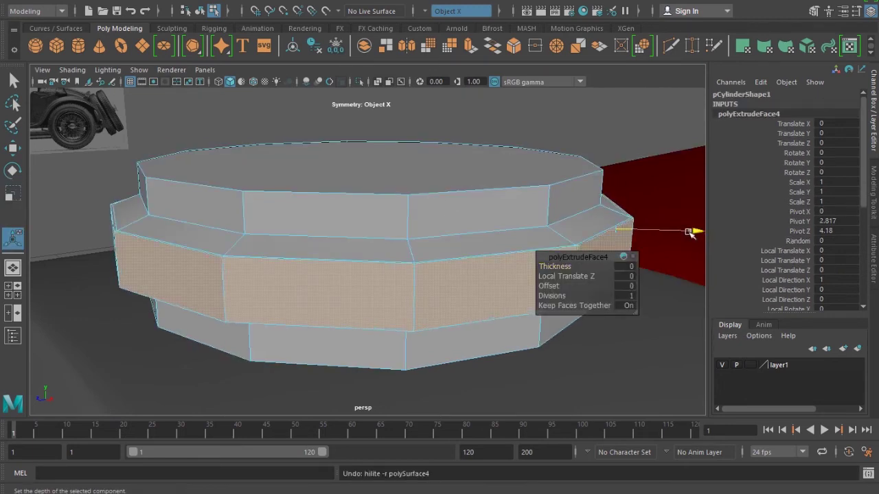
{"action": "key", "text": "r"}
{"action": "left_click_drag", "start_coordinate": [464, 135], "coordinate": [461, 172]}
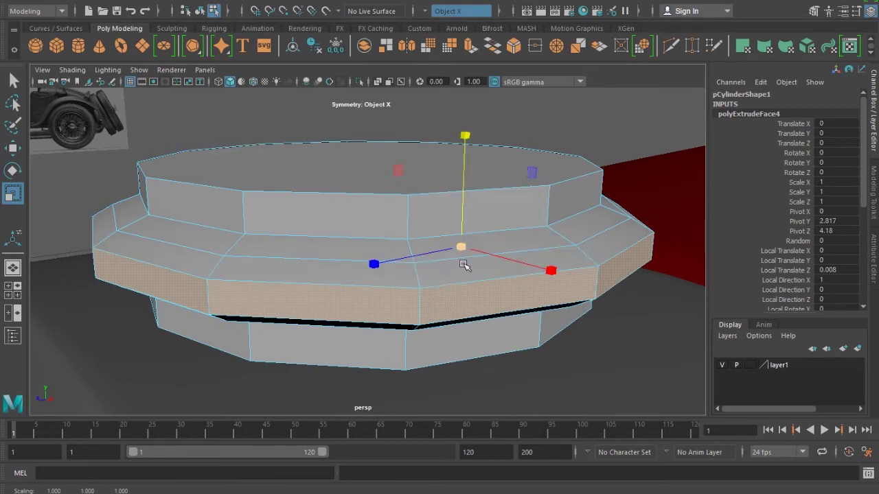
{"action": "left_click_drag", "start_coordinate": [551, 257], "coordinate": [532, 244], "text": "alt"}
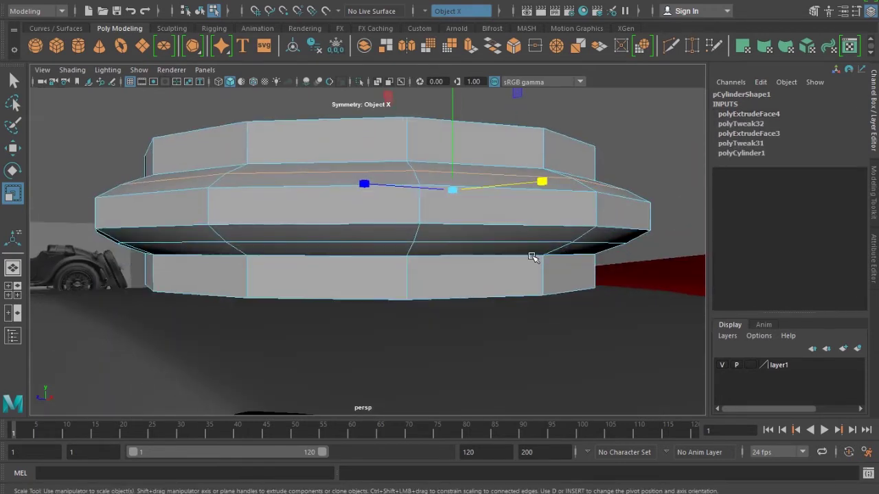
{"action": "mouse_move", "coordinate": [453, 108]}
{"action": "left_mouse_down"}
{"action": "mouse_move", "coordinate": [453, 94]}
{"action": "mouse_move", "coordinate": [419, 203]}
{"action": "left_mouse_up"}
Preview the whole cap with smoothing using the 3 key
{"action": "scroll", "coordinate": [284, 261], "scroll_direction": "down", "scroll_amount": 3}
{"action": "key", "text": "F8"}
{"action": "key", "text": "3"}
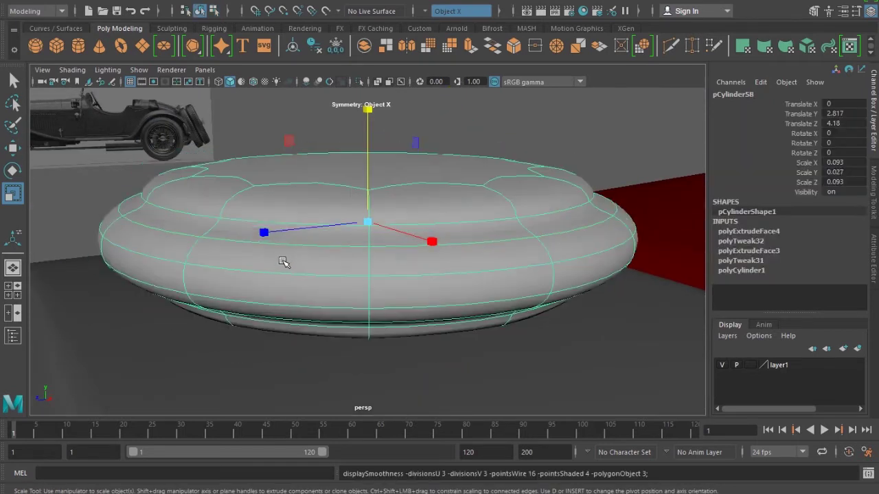
{"action": "scroll", "coordinate": [280, 258], "scroll_direction": "down", "scroll_amount": 5}
{"action": "scroll", "coordinate": [279, 258], "scroll_direction": "up", "scroll_amount": 3}
{"action": "scroll", "coordinate": [294, 254], "scroll_direction": "up", "scroll_amount": 4}
{"action": "scroll", "coordinate": [304, 256], "scroll_direction": "up", "scroll_amount": 4}
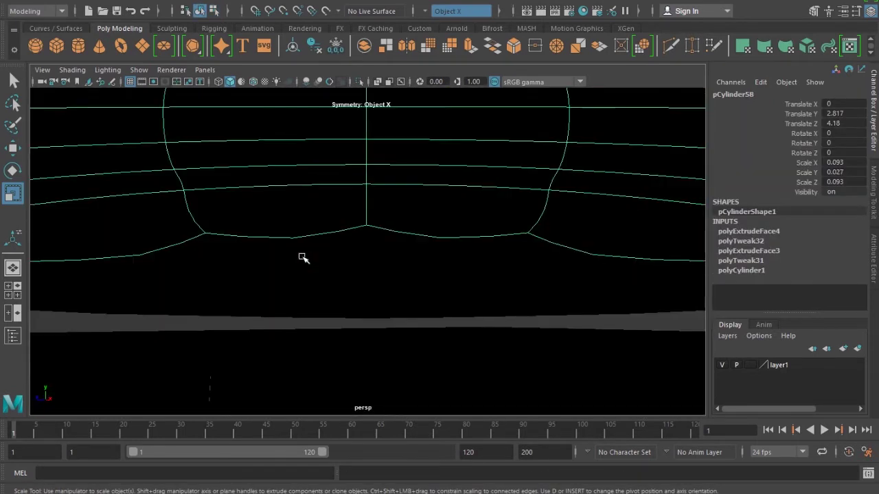
{"action": "scroll", "coordinate": [304, 256], "scroll_direction": "down", "scroll_amount": 10}
Assign a new Blinn material (blinn2) to the cap
{"action": "right_click", "coordinate": [435, 231]}
{"action": "mouse_move", "coordinate": [431, 483]}
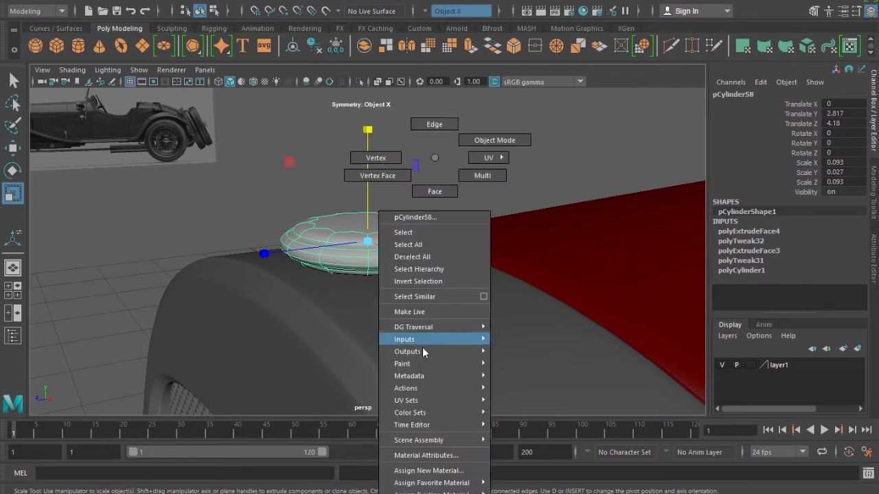
{"action": "left_click", "coordinate": [428, 470]}
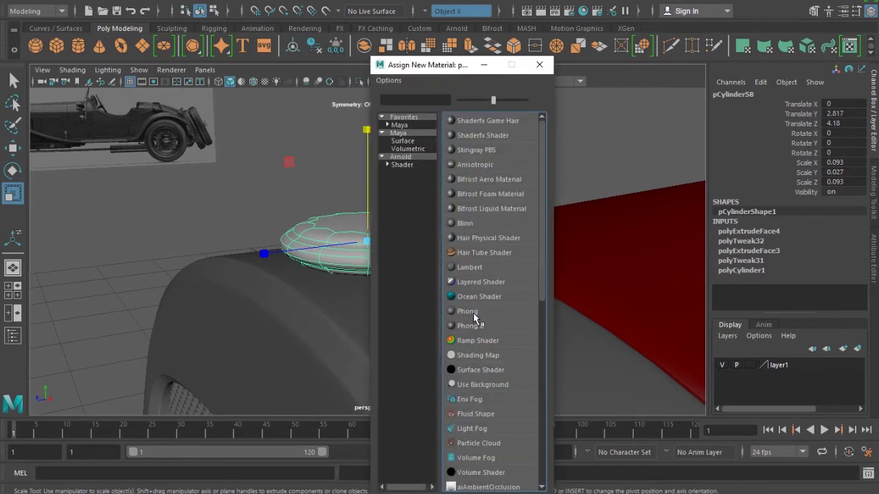
{"action": "left_click", "coordinate": [465, 224]}
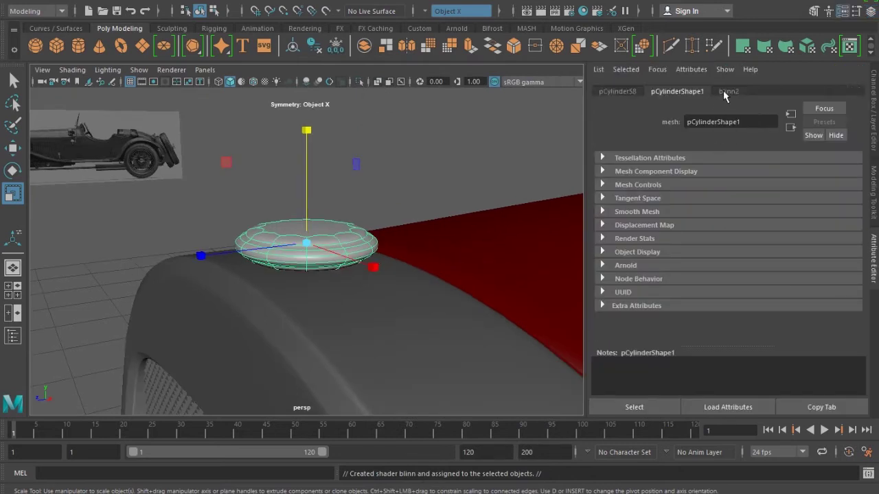
{"action": "left_click", "coordinate": [723, 90]}
Set blinn2 to a grey colour, white specular colour and eccentricity 0.454
{"action": "left_click_drag", "start_coordinate": [782, 229], "coordinate": [723, 230]}
{"action": "scroll", "coordinate": [760, 324], "scroll_direction": "down", "scroll_amount": 3}
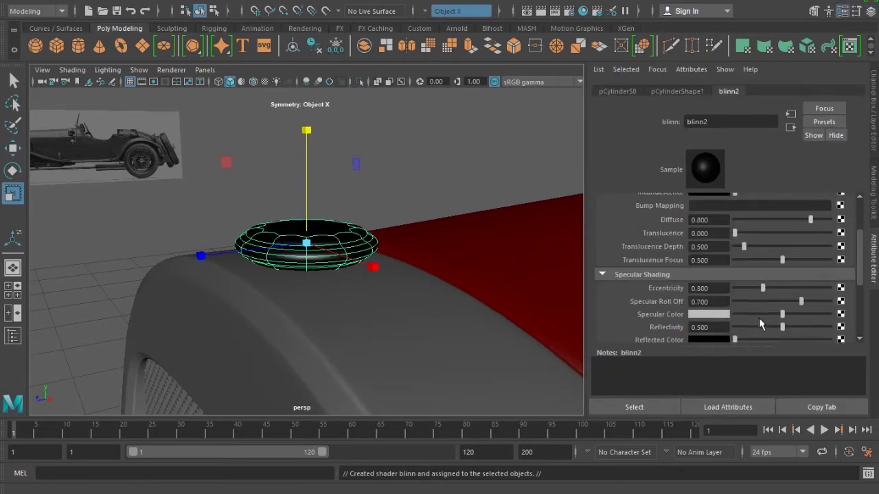
{"action": "left_click_drag", "start_coordinate": [780, 317], "coordinate": [828, 306]}
{"action": "left_click", "coordinate": [778, 289]}
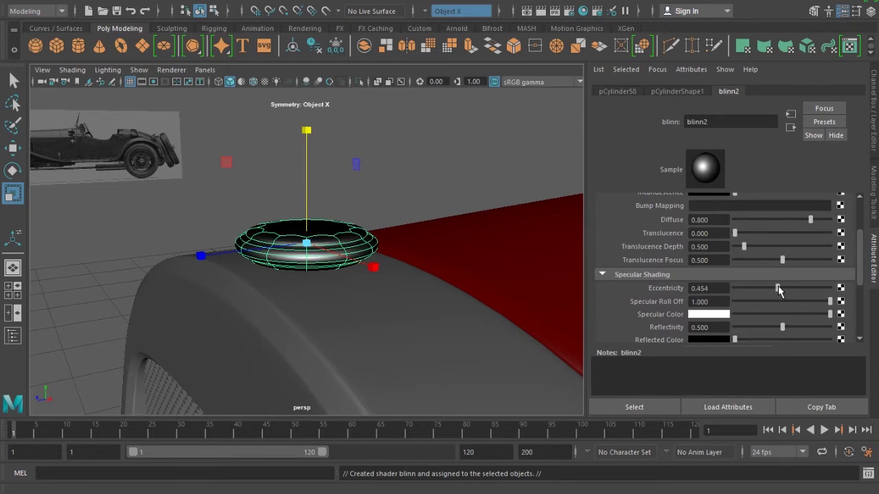
{"action": "scroll", "coordinate": [769, 275], "scroll_direction": "up", "scroll_amount": 3}
{"action": "left_click_drag", "start_coordinate": [736, 229], "coordinate": [755, 229]}
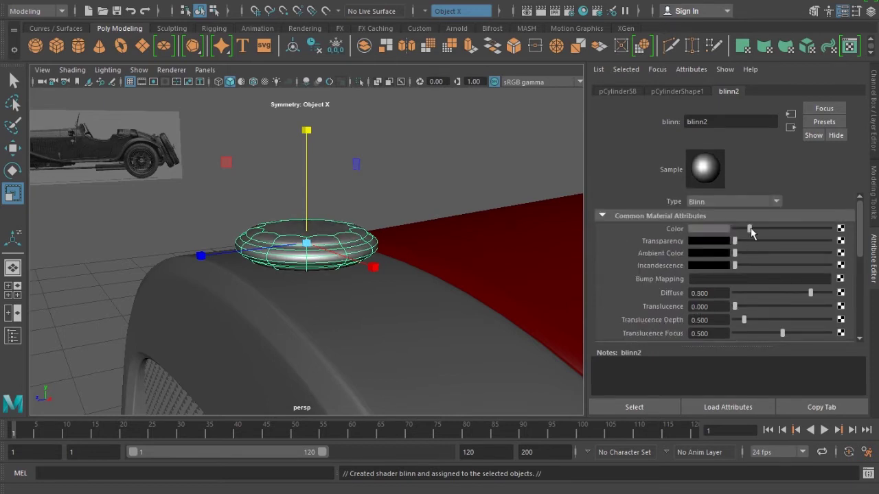
Turn off the smooth preview on the cap and move in closer
{"action": "left_click", "coordinate": [349, 275]}
{"action": "mouse_move", "coordinate": [349, 275]}
{"action": "left_mouse_down", "text": "alt"}
{"action": "mouse_move", "coordinate": [423, 298]}
{"action": "mouse_move", "coordinate": [363, 276]}
{"action": "left_mouse_up", "text": "alt"}
{"action": "left_click", "coordinate": [365, 275]}
{"action": "key", "text": "1"}
{"action": "right_click_drag", "start_coordinate": [365, 275], "coordinate": [318, 329], "text": "alt"}
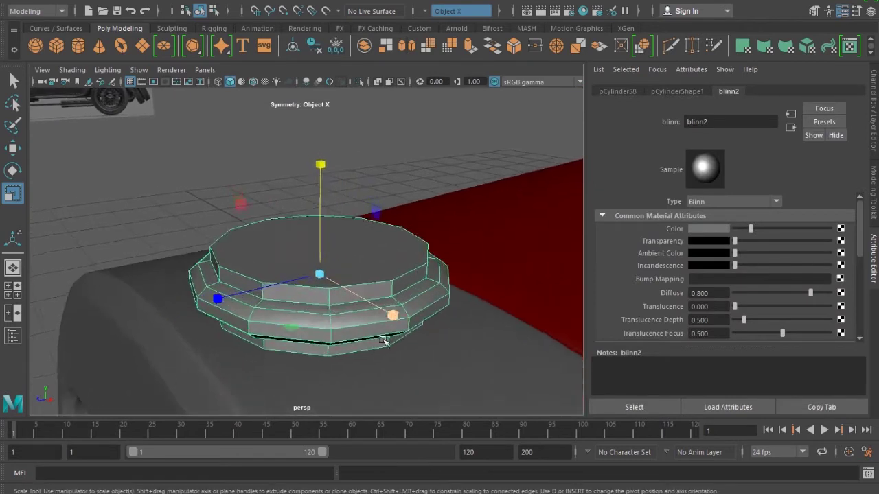
{"action": "right_click", "coordinate": [336, 310], "text": "shift"}
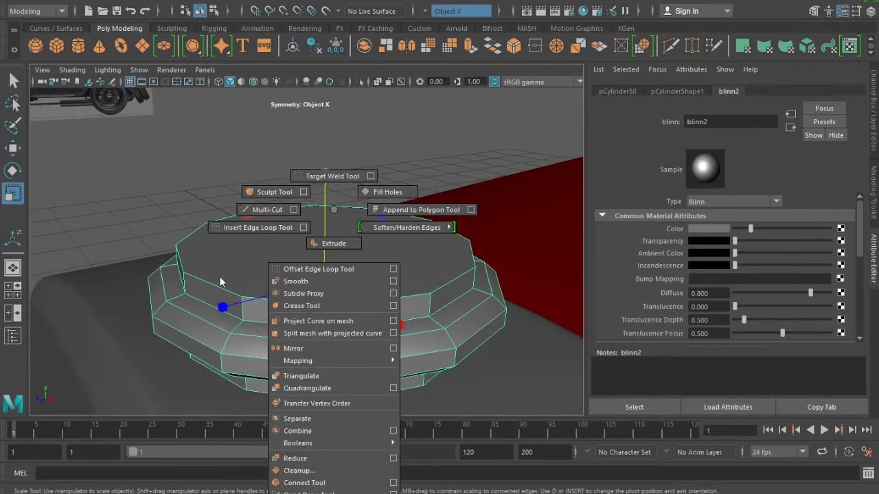
Insert two edge loops near the cap's upper and lower rims
{"action": "left_click", "coordinate": [235, 238]}
{"action": "mouse_move", "coordinate": [247, 322]}
{"action": "left_mouse_down"}
{"action": "mouse_move", "coordinate": [257, 290]}
{"action": "mouse_move", "coordinate": [243, 241]}
{"action": "mouse_move", "coordinate": [219, 298]}
{"action": "mouse_move", "coordinate": [265, 318]}
{"action": "mouse_move", "coordinate": [243, 336]}
{"action": "mouse_move", "coordinate": [251, 354]}
{"action": "left_mouse_up"}
{"action": "left_click", "coordinate": [249, 304]}
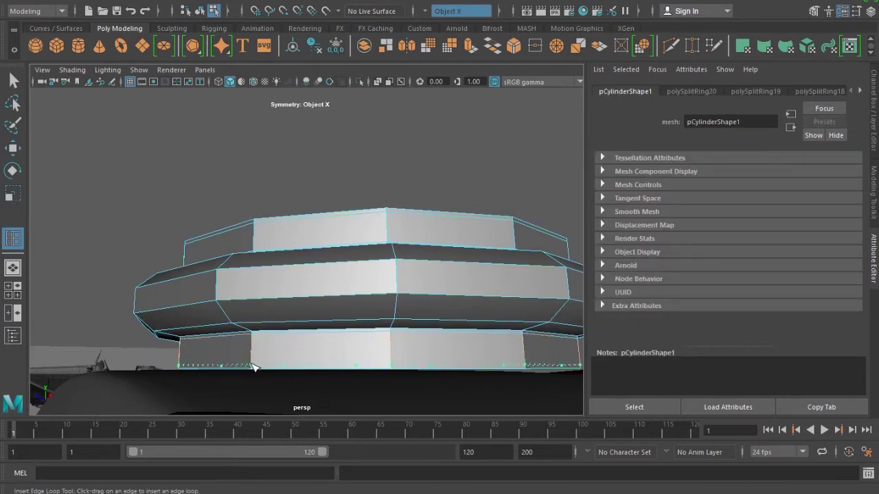
{"action": "key", "text": "w"}
{"action": "key", "text": "F8"}
Zoom in, reselect the cap, and switch to the front view
{"action": "left_click", "coordinate": [300, 185]}
{"action": "scroll", "coordinate": [300, 240], "scroll_direction": "down", "scroll_amount": 5}
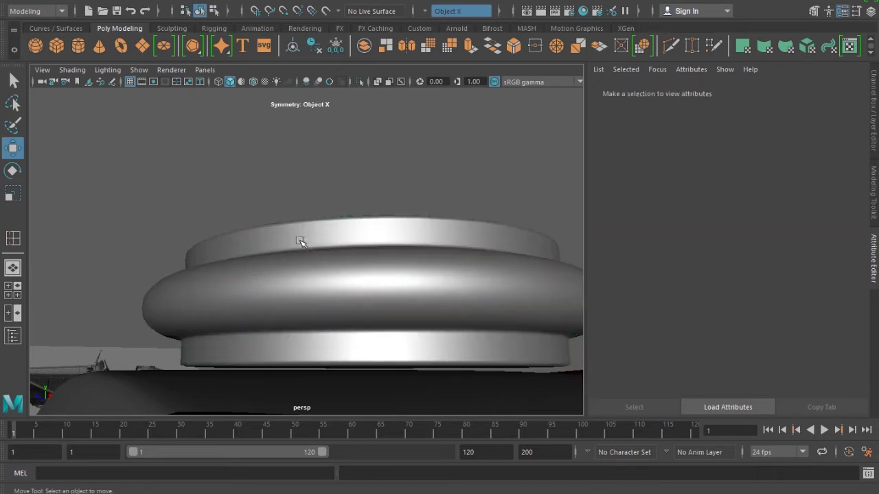
{"action": "scroll", "coordinate": [361, 337], "scroll_direction": "down", "scroll_amount": 5}
{"action": "scroll", "coordinate": [290, 337], "scroll_direction": "up", "scroll_amount": 2}
{"action": "scroll", "coordinate": [320, 418], "scroll_direction": "down", "scroll_amount": 1}
{"action": "mouse_move", "coordinate": [298, 283]}
{"action": "left_mouse_down", "text": "alt"}
{"action": "mouse_move", "coordinate": [359, 337]}
{"action": "mouse_move", "coordinate": [373, 298]}
{"action": "left_mouse_up", "text": "alt"}
{"action": "right_click_drag", "start_coordinate": [373, 298], "coordinate": [443, 369], "text": "alt"}
{"action": "left_click", "coordinate": [384, 325]}
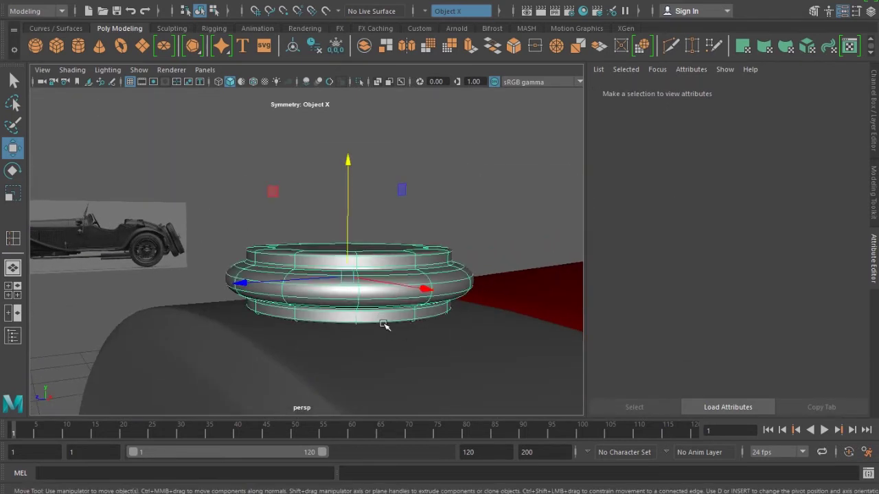
{"action": "key", "text": "space"}
{"action": "left_click_drag", "start_coordinate": [418, 337], "coordinate": [374, 316]}
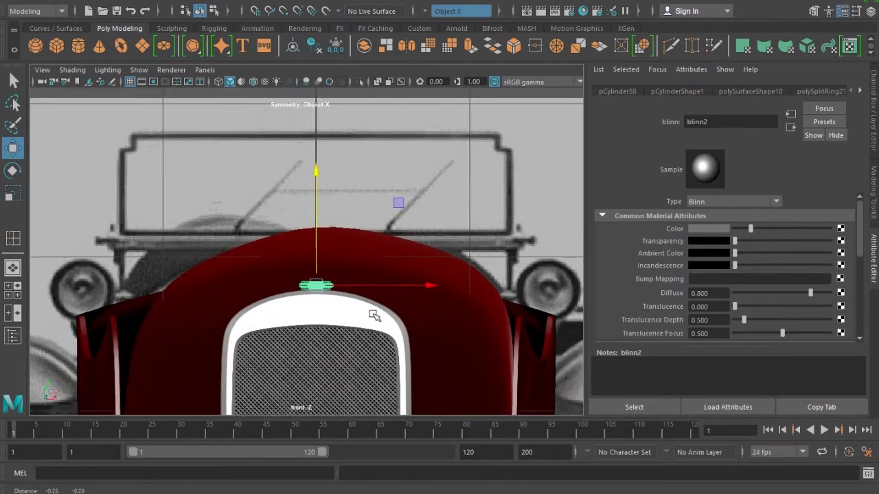
Lower a vertex on the cap's bottom edge so the base bows downward
{"action": "scroll", "coordinate": [353, 324], "scroll_direction": "up", "scroll_amount": 2}
{"action": "scroll", "coordinate": [380, 247], "scroll_direction": "up", "scroll_amount": 3}
{"action": "scroll", "coordinate": [349, 249], "scroll_direction": "up", "scroll_amount": 3}
{"action": "scroll", "coordinate": [438, 211], "scroll_direction": "up", "scroll_amount": 2}
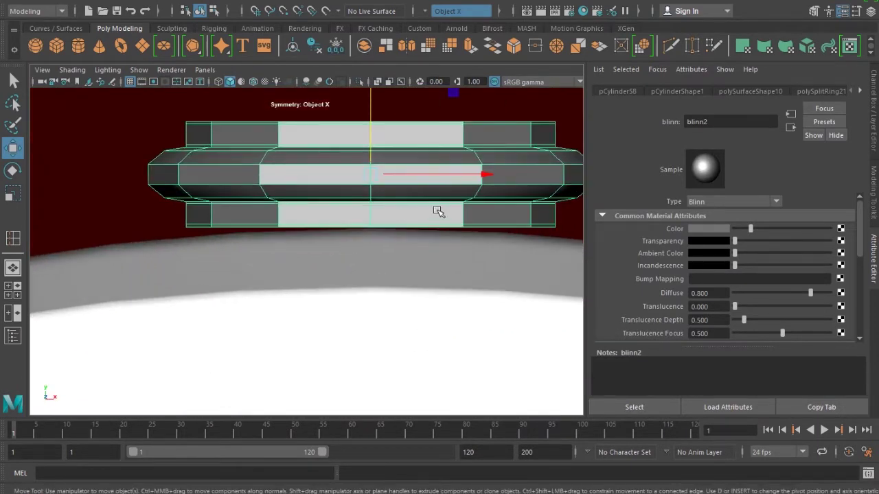
{"action": "key", "text": "F9"}
{"action": "left_click", "coordinate": [463, 225]}
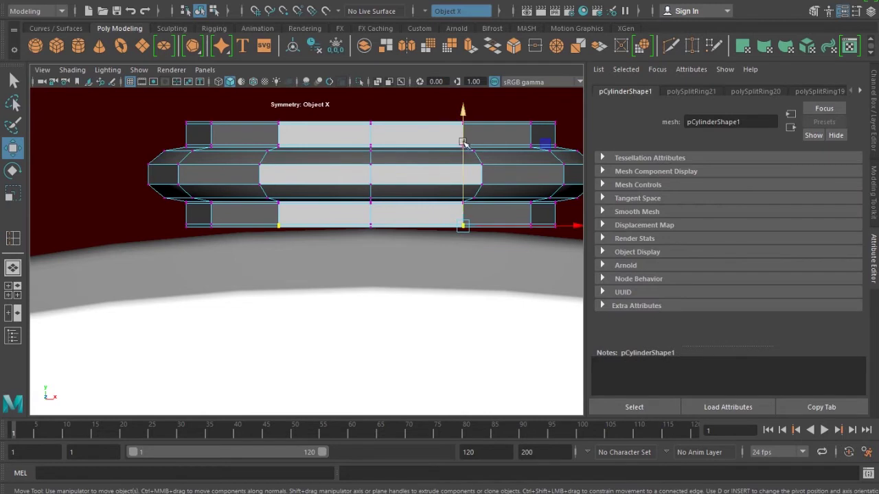
{"action": "left_click_drag", "start_coordinate": [463, 143], "coordinate": [464, 150]}
Pull the bottom corner vertices down so the base follows the hood's curve
{"action": "left_click", "coordinate": [530, 225]}
{"action": "left_click_drag", "start_coordinate": [532, 172], "coordinate": [578, 238]}
{"action": "scroll", "coordinate": [527, 208], "scroll_direction": "up", "scroll_amount": 1}
{"action": "left_click_drag", "start_coordinate": [560, 152], "coordinate": [562, 173]}
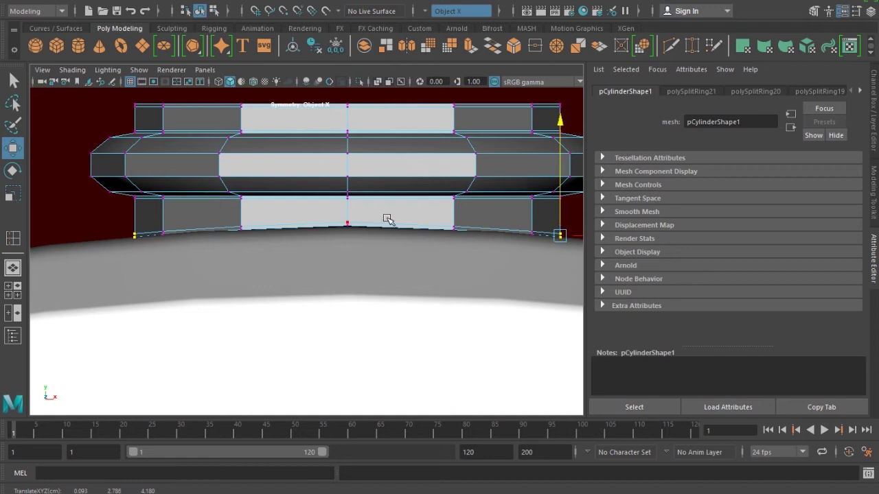
{"action": "right_click_drag", "start_coordinate": [388, 218], "coordinate": [405, 198]}
Return to object mode in perspective and reselect the cap
{"action": "key", "text": "3"}
{"action": "key", "text": "f"}
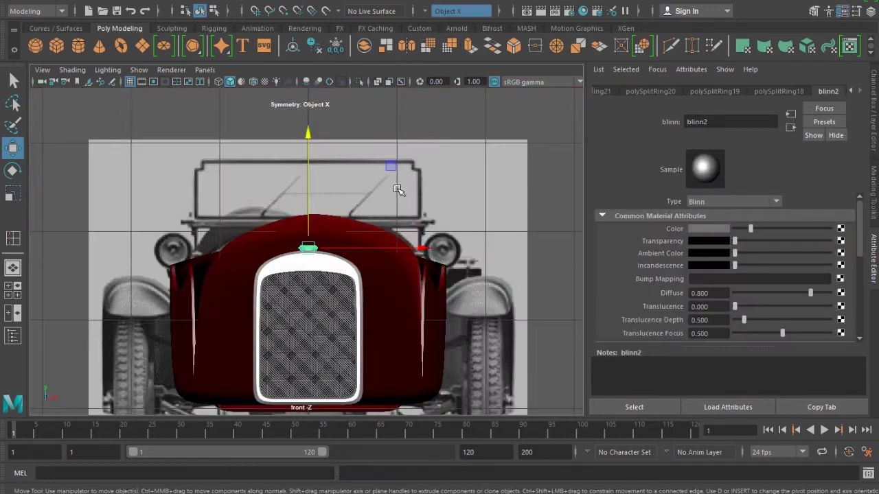
{"action": "mouse_move", "coordinate": [401, 190]}
{"action": "left_mouse_down", "text": "alt"}
{"action": "mouse_move", "coordinate": [451, 255]}
{"action": "mouse_move", "coordinate": [439, 329]}
{"action": "left_mouse_up", "text": "alt"}
{"action": "mouse_move", "coordinate": [439, 330]}
{"action": "right_mouse_down", "text": "alt"}
{"action": "mouse_move", "coordinate": [439, 357]}
{"action": "mouse_move", "coordinate": [487, 336]}
{"action": "right_mouse_up", "text": "alt"}
{"action": "mouse_move", "coordinate": [487, 337]}
{"action": "left_mouse_down", "text": "alt"}
{"action": "mouse_move", "coordinate": [320, 371]}
{"action": "mouse_move", "coordinate": [439, 376]}
{"action": "mouse_move", "coordinate": [357, 337]}
{"action": "left_mouse_up", "text": "alt"}
{"action": "right_click_drag", "start_coordinate": [357, 337], "coordinate": [357, 280], "text": "alt"}
{"action": "left_click", "coordinate": [337, 296]}
Turn off smooth preview, extrude the cap's top face, shrink it inward and raise it slightly
{"action": "key", "text": "1"}
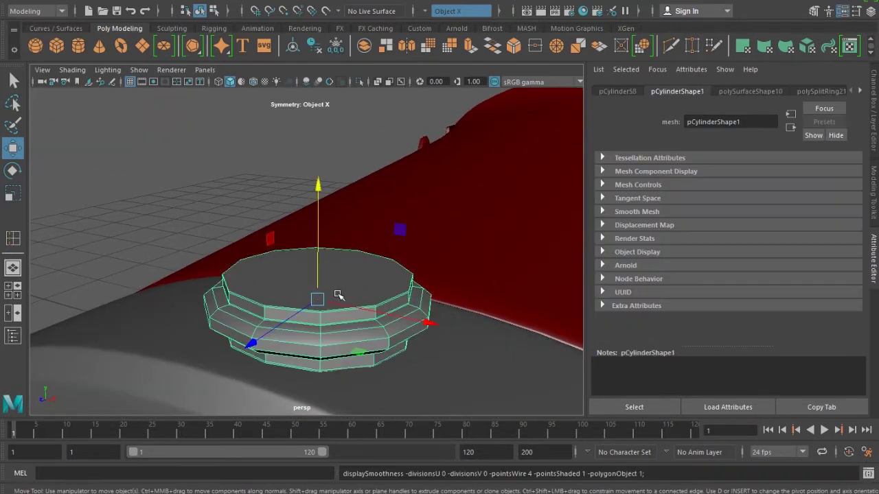
{"action": "key", "text": "F11"}
{"action": "left_click", "coordinate": [346, 276]}
{"action": "left_click_drag", "start_coordinate": [314, 309], "coordinate": [359, 309], "text": "alt"}
{"action": "right_click_drag", "start_coordinate": [359, 309], "coordinate": [316, 309], "text": "alt"}
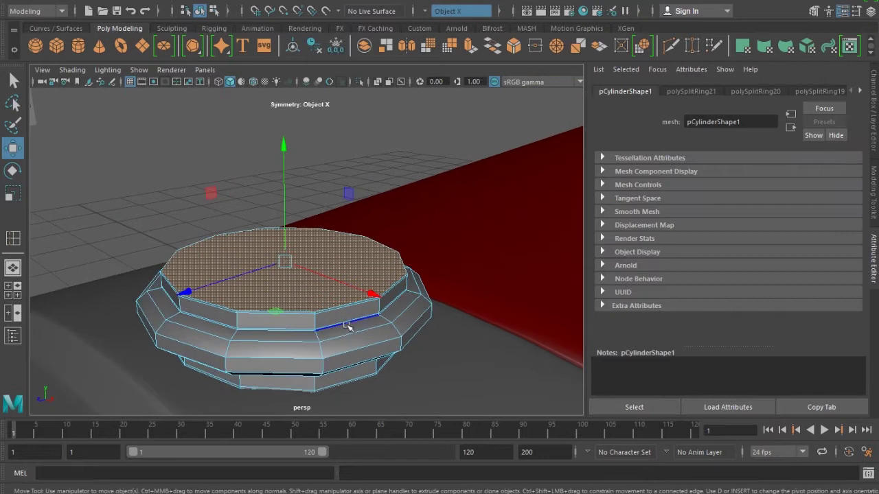
{"action": "key", "text": "ctrl+e"}
{"action": "left_click_drag", "start_coordinate": [284, 258], "coordinate": [265, 290]}
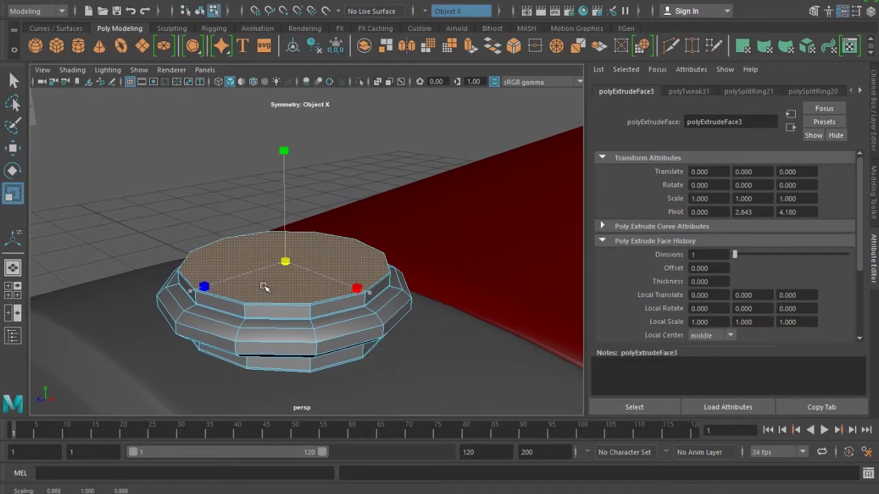
{"action": "key", "text": "ctrl+z"}
{"action": "key", "text": "b"}
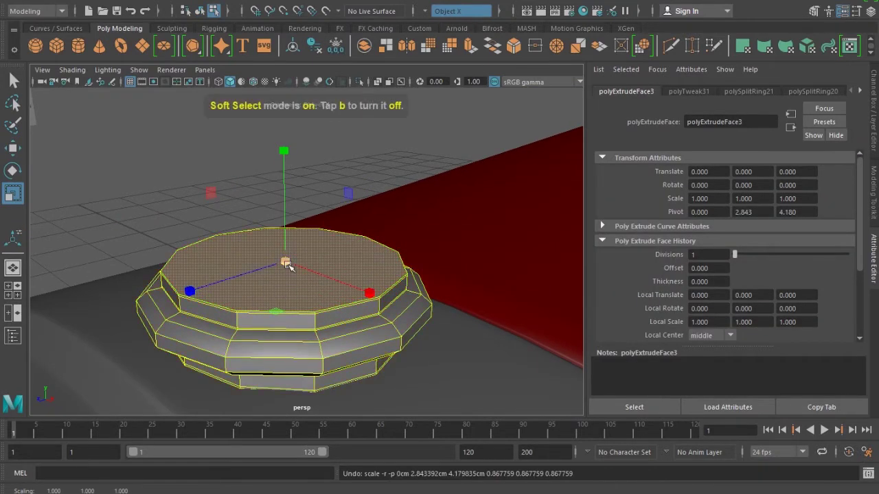
{"action": "key", "text": "r"}
{"action": "left_click_drag", "start_coordinate": [284, 268], "coordinate": [180, 332]}
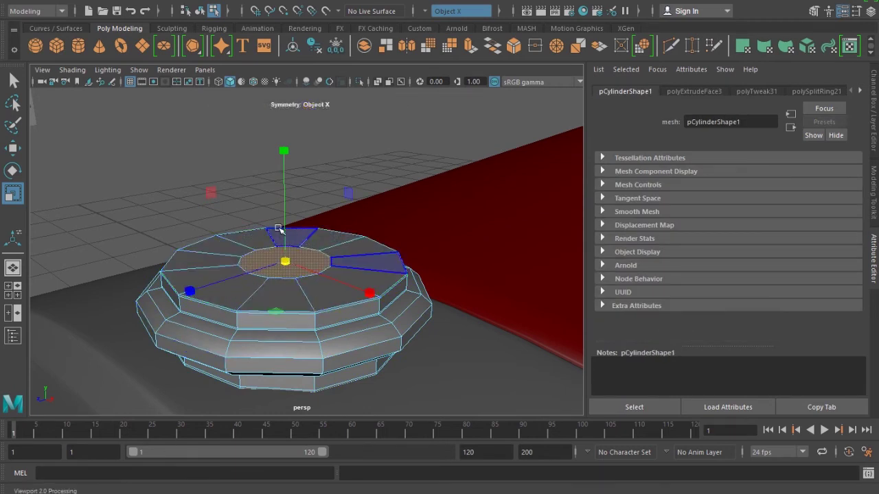
{"action": "key", "text": "w"}
{"action": "left_click_drag", "start_coordinate": [284, 207], "coordinate": [289, 192]}
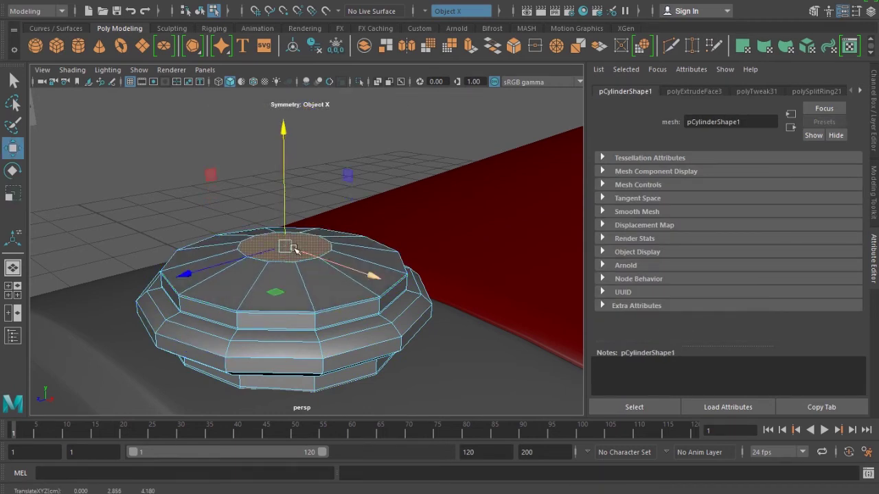
Build stepped tiers with further top-face extrusions, each raised, inset or slightly widened
{"action": "key", "text": "ctrl+e"}
{"action": "left_click_drag", "start_coordinate": [293, 250], "coordinate": [298, 254]}
{"action": "key", "text": "w"}
{"action": "left_click_drag", "start_coordinate": [284, 203], "coordinate": [284, 199]}
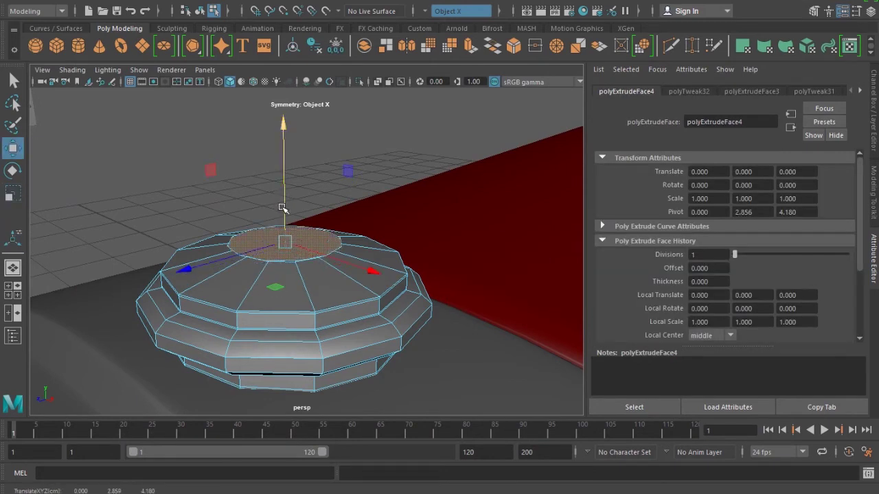
{"action": "key", "text": "ctrl+e"}
{"action": "left_click_drag", "start_coordinate": [284, 207], "coordinate": [285, 205]}
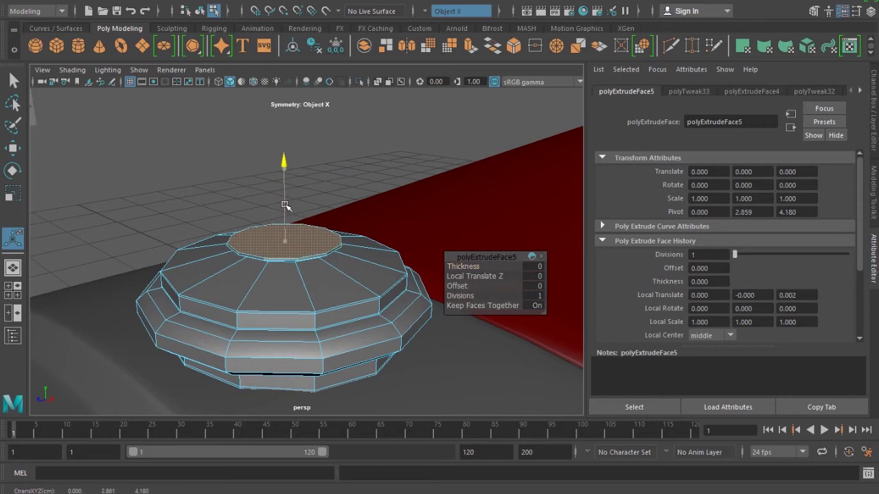
{"action": "key", "text": "ctrl+e"}
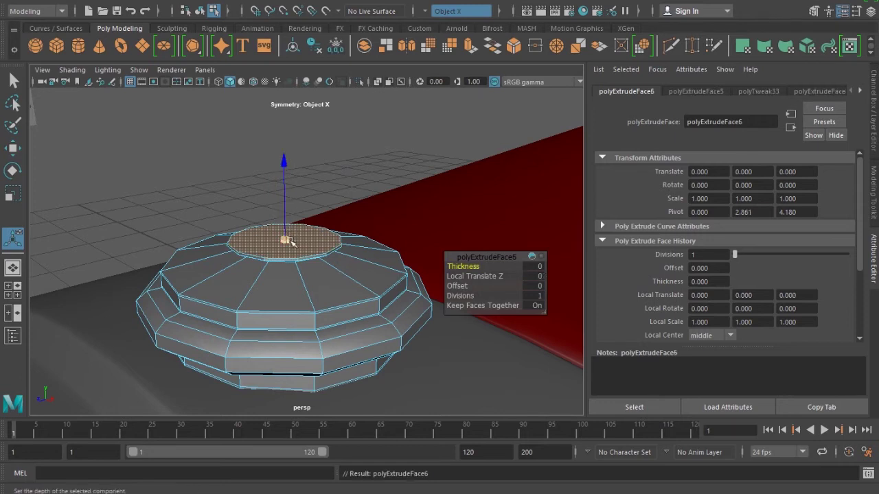
{"action": "left_click_drag", "start_coordinate": [285, 237], "coordinate": [278, 253]}
{"action": "key", "text": "w"}
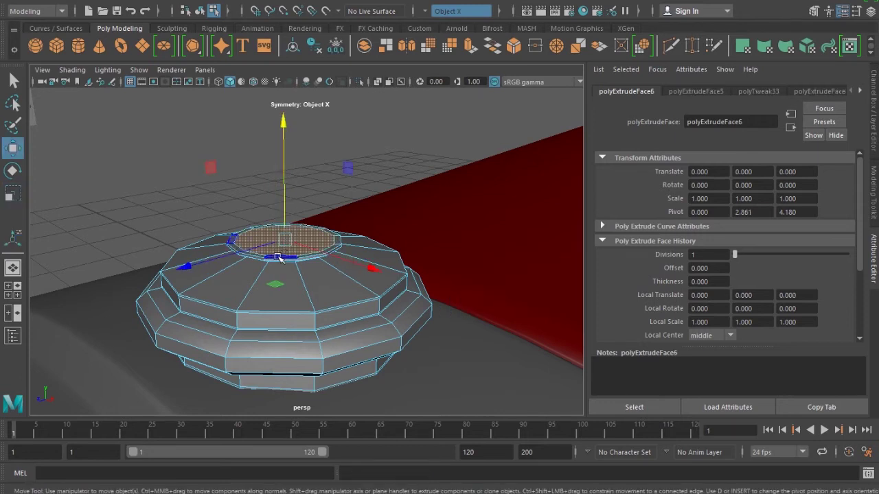
{"action": "key", "text": "ctrl+e"}
{"action": "left_click_drag", "start_coordinate": [284, 198], "coordinate": [285, 193]}
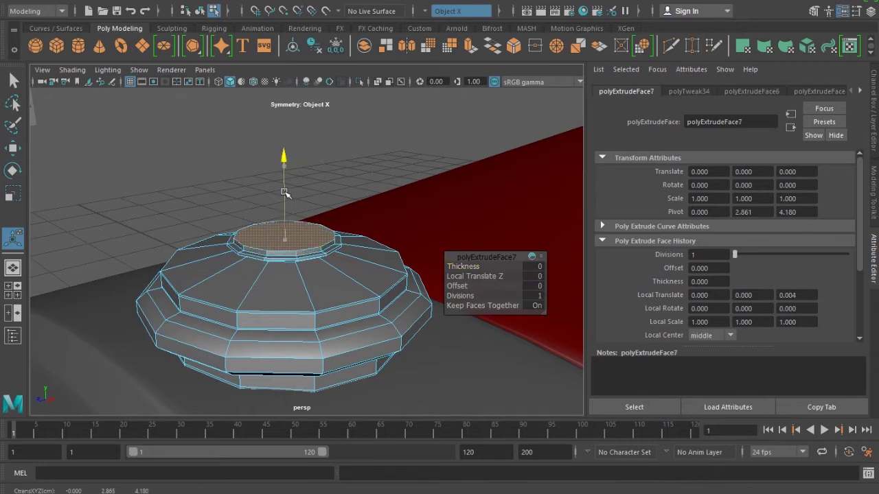
{"action": "key", "text": "r"}
{"action": "left_click_drag", "start_coordinate": [287, 242], "coordinate": [300, 242]}
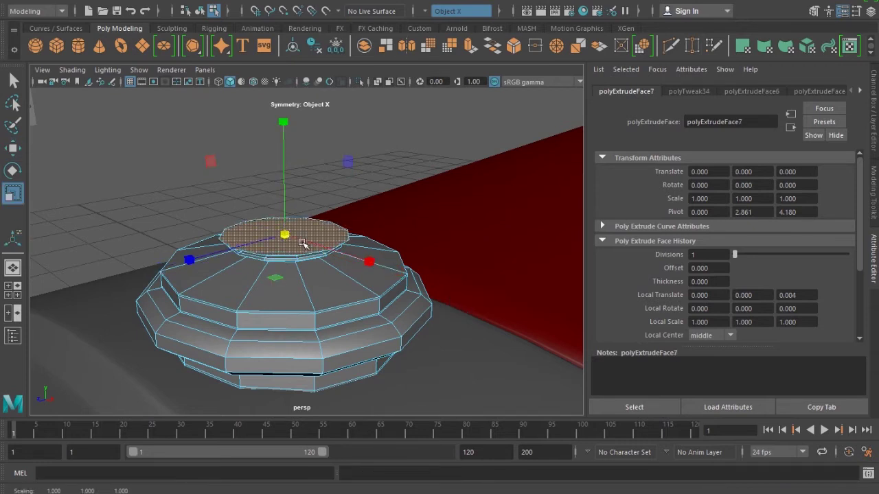
{"action": "key", "text": "w"}
Extrude two more widened tiers, raising the last one into a collar
{"action": "key", "text": "ctrl+e"}
{"action": "left_click_drag", "start_coordinate": [284, 176], "coordinate": [285, 169]}
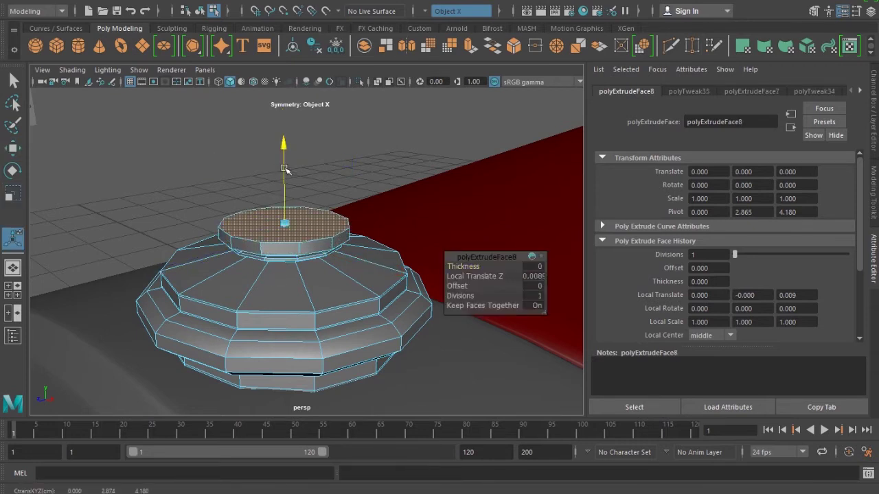
{"action": "key", "text": "r"}
{"action": "left_click_drag", "start_coordinate": [285, 225], "coordinate": [291, 226]}
{"action": "key", "text": "w"}
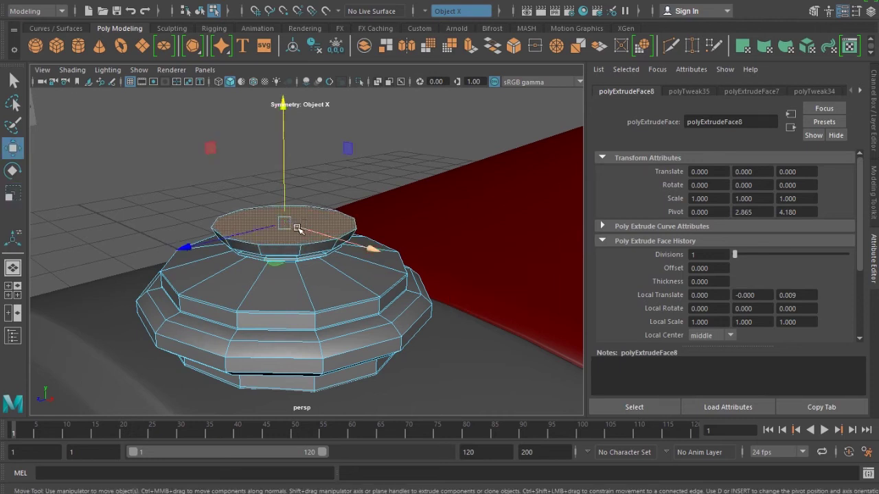
{"action": "key", "text": "ctrl+e"}
{"action": "left_click_drag", "start_coordinate": [290, 237], "coordinate": [289, 226]}
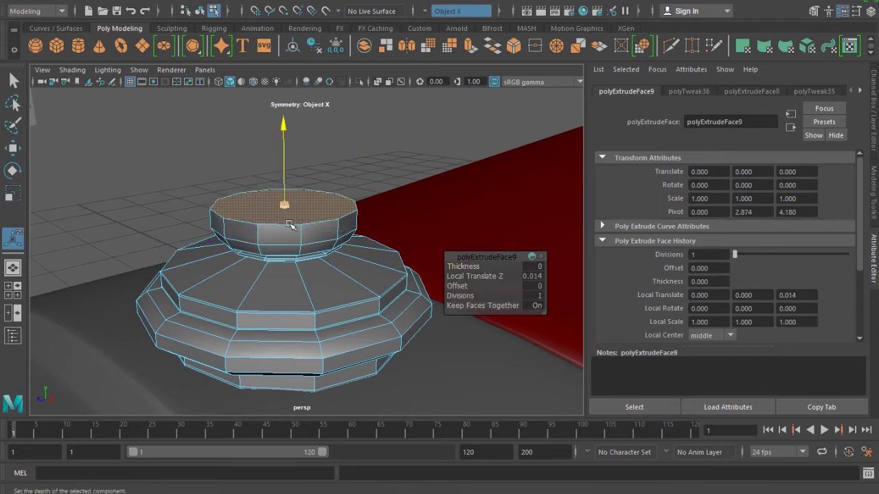
{"action": "key", "text": "r"}
{"action": "key", "text": "w"}
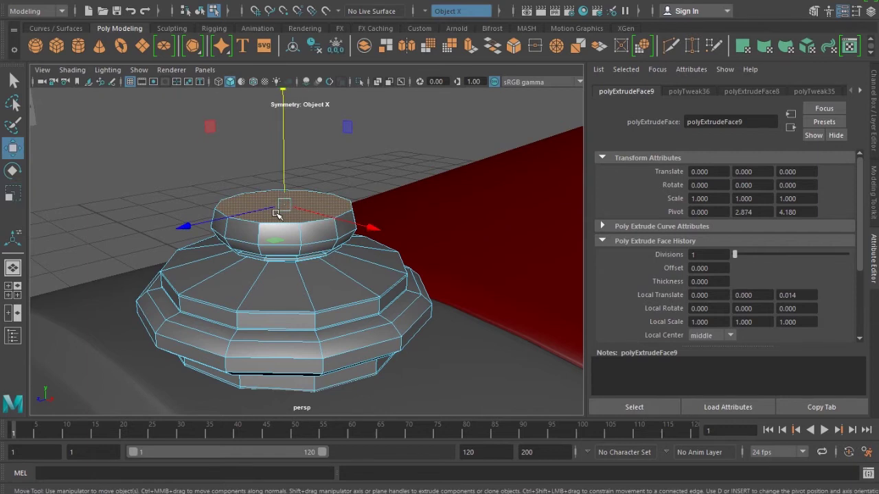
Raise and shrink further extrusions into a rounded dome, merge its top into one point, and reselect the object
{"action": "key", "text": "ctrl+e"}
{"action": "left_click_drag", "start_coordinate": [285, 206], "coordinate": [285, 150]}
{"action": "key", "text": "r"}
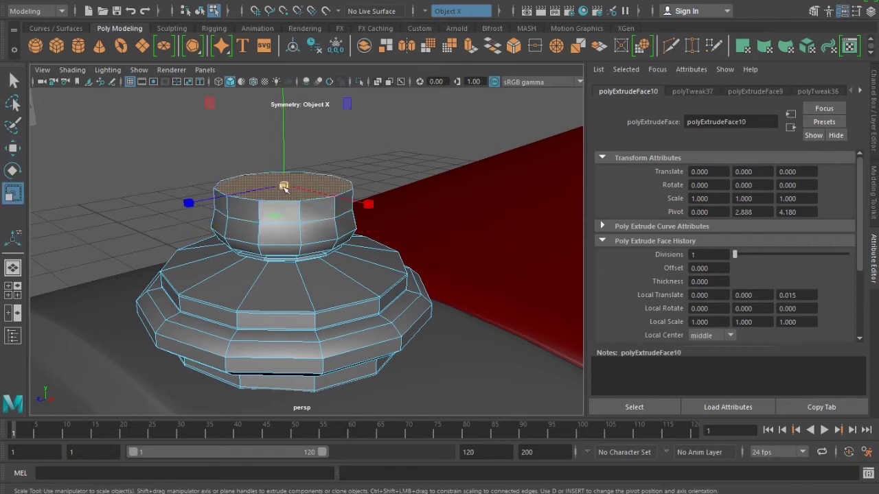
{"action": "left_click_drag", "start_coordinate": [284, 185], "coordinate": [253, 221]}
{"action": "key", "text": "w"}
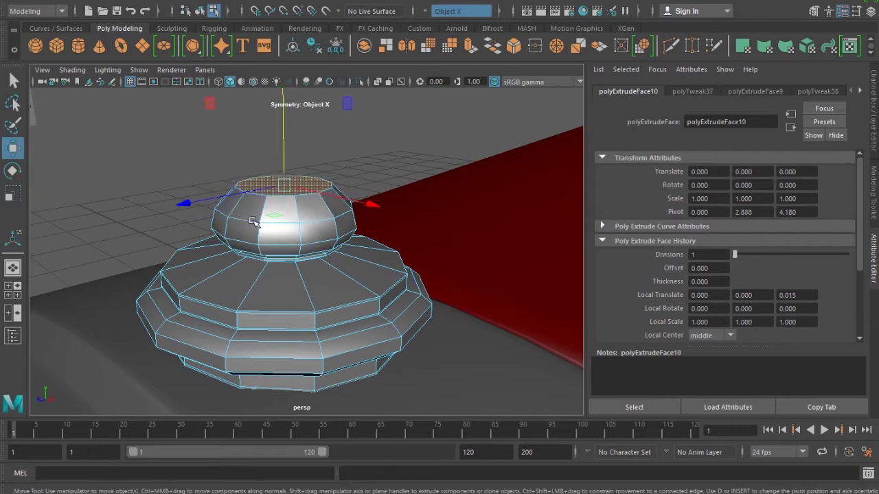
{"action": "key", "text": "ctrl+e"}
{"action": "left_click_drag", "start_coordinate": [282, 154], "coordinate": [253, 198]}
{"action": "key", "text": "r"}
{"action": "key", "text": "w"}
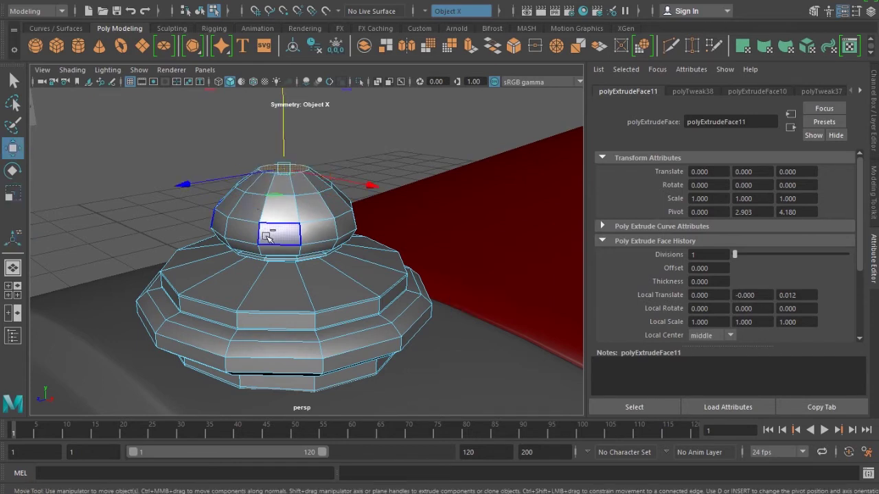
{"action": "key", "text": "ctrl+e"}
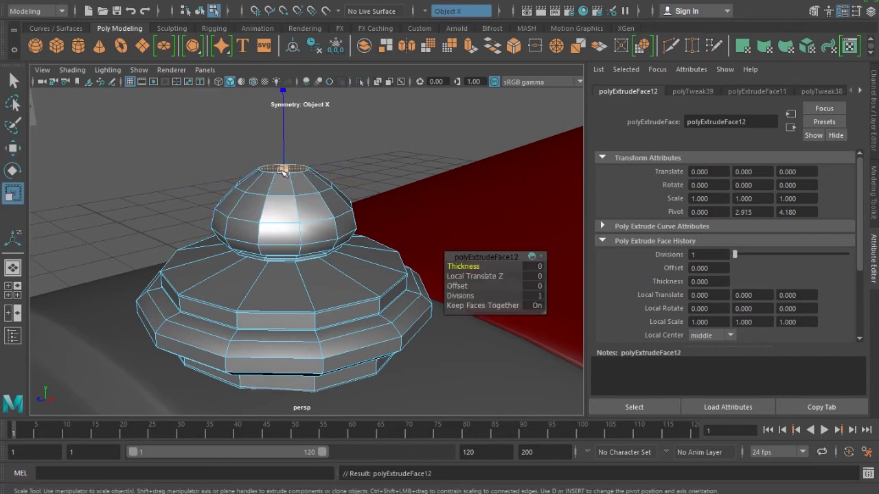
{"action": "key", "text": "w"}
{"action": "right_click_drag", "start_coordinate": [283, 164], "coordinate": [285, 129], "text": "shift"}
{"action": "key", "text": "ctrl+z"}
{"action": "key", "text": "F8"}
{"action": "left_click", "coordinate": [294, 220]}
{"action": "scroll", "coordinate": [287, 320], "scroll_direction": "up", "scroll_amount": 3}
Select the dome's top-centre vertex, pull it upward into a pointed tip, and reselect the radiator cap
{"action": "mouse_move", "coordinate": [288, 320]}
{"action": "left_mouse_down", "text": "alt"}
{"action": "mouse_move", "coordinate": [295, 350]}
{"action": "mouse_move", "coordinate": [261, 337]}
{"action": "left_mouse_up", "text": "alt"}
{"action": "key", "text": "F9"}
{"action": "left_click", "coordinate": [253, 308]}
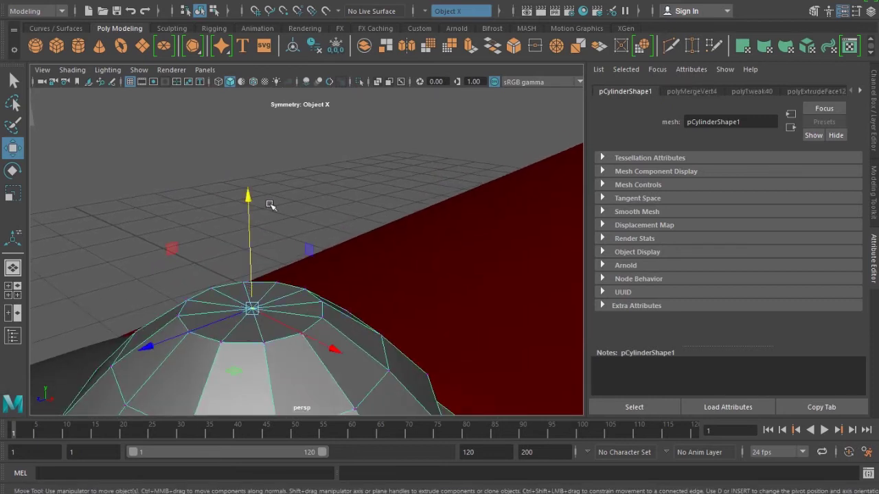
{"action": "left_click", "coordinate": [268, 212]}
{"action": "key", "text": "ctrl+z"}
{"action": "left_click", "coordinate": [252, 234]}
{"action": "key", "text": "ctrl+z"}
{"action": "left_click_drag", "start_coordinate": [257, 227], "coordinate": [258, 197]}
{"action": "left_click", "coordinate": [233, 316]}
{"action": "key", "text": "ctrl+z"}
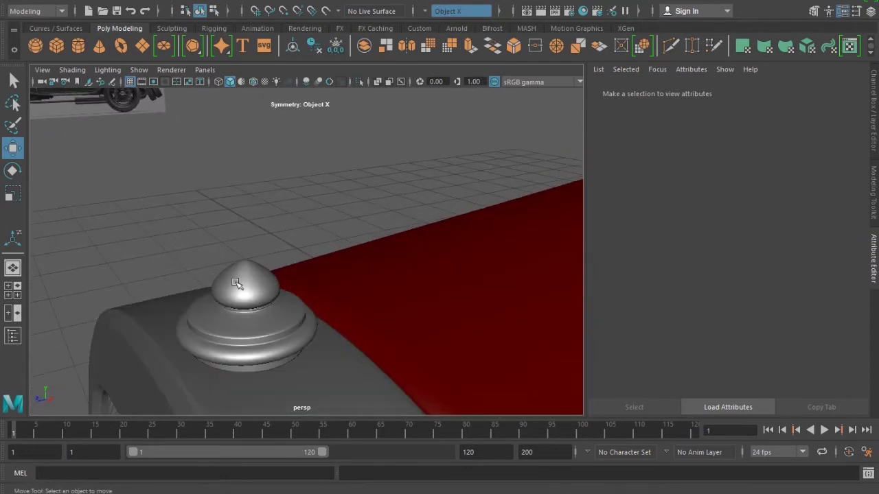
{"action": "left_click", "coordinate": [235, 283]}
{"action": "left_click", "coordinate": [77, 45]}
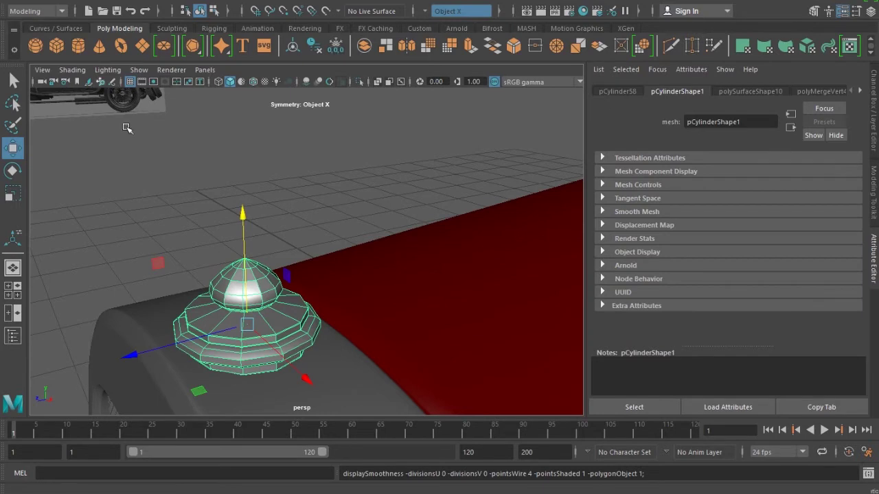
Frame the new cylinder and set its Subdivisions Axis to 12
{"action": "middle_click_drag", "start_coordinate": [261, 281], "coordinate": [245, 254]}
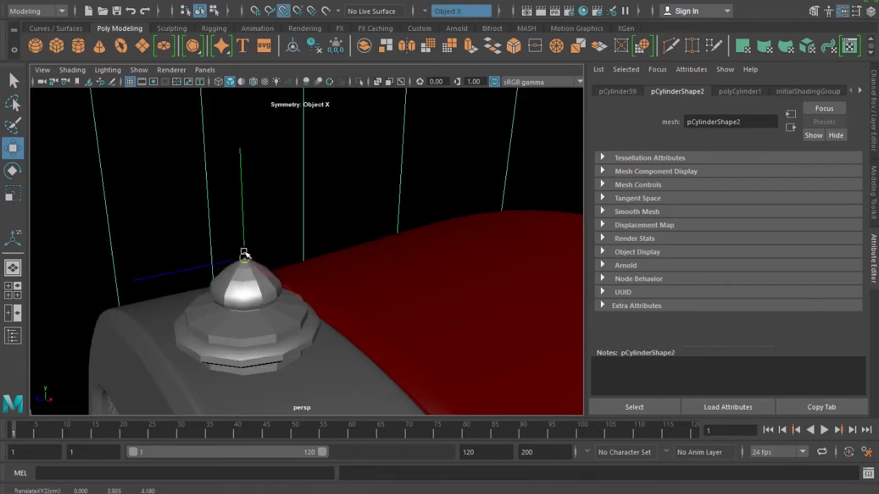
{"action": "key", "text": "f"}
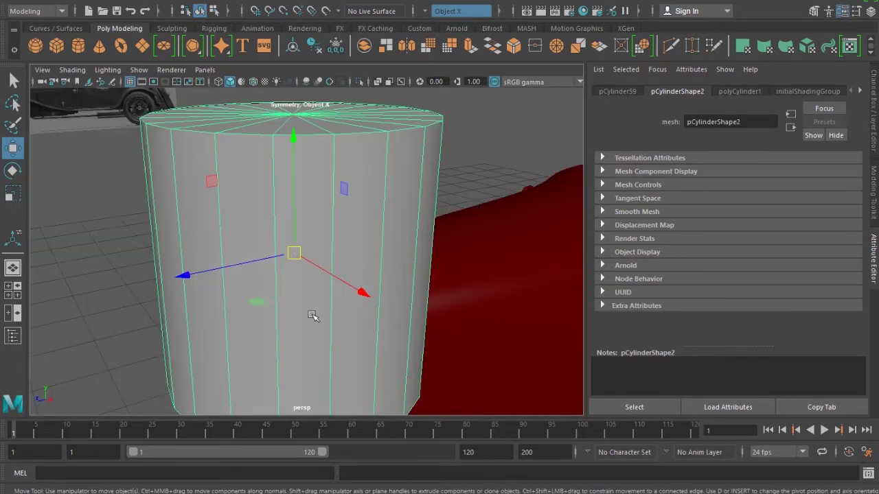
{"action": "left_click", "coordinate": [876, 157]}
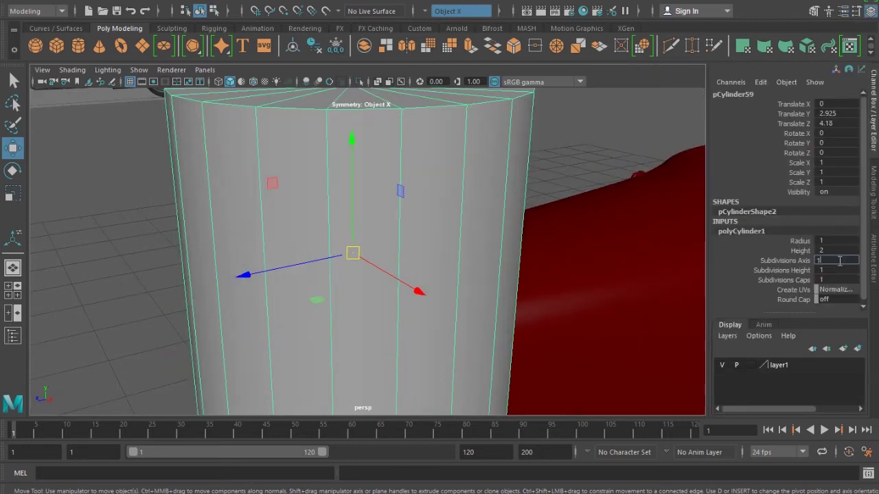
{"action": "type", "text": "2"}
{"action": "key", "text": "Return"}
{"action": "key", "text": "Return"}
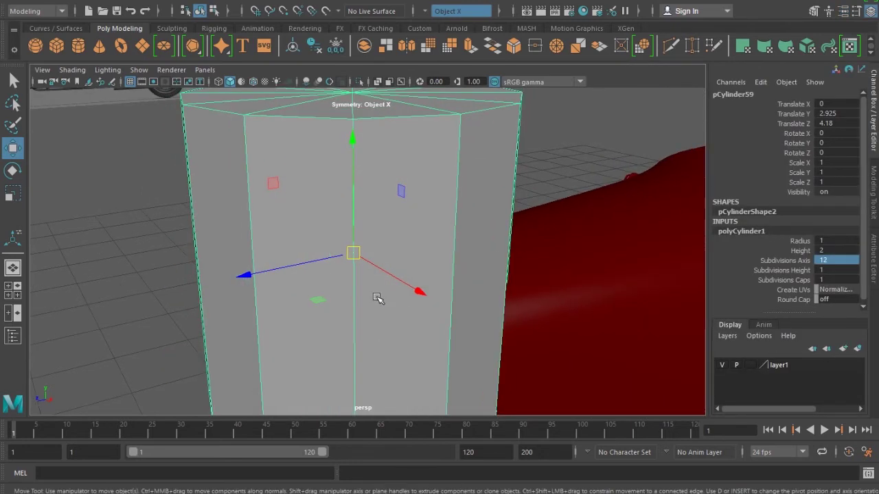
Scale the cylinder down into a thin disc and rotate it 90° on X to stand upright
{"action": "key", "text": "r"}
{"action": "left_click_drag", "start_coordinate": [351, 252], "coordinate": [271, 290]}
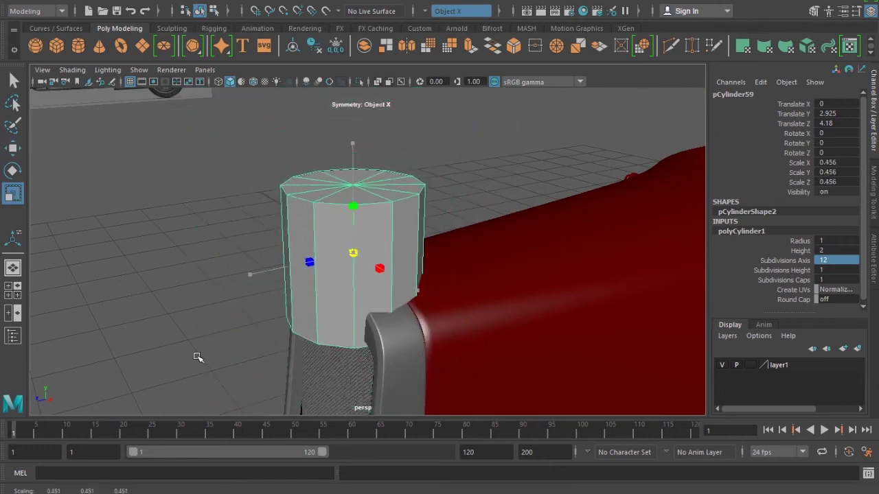
{"action": "left_click_drag", "start_coordinate": [351, 145], "coordinate": [345, 232]}
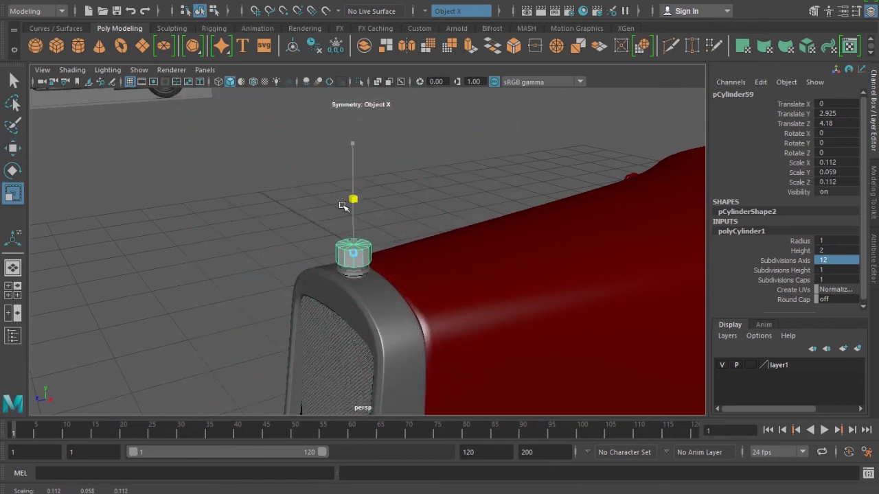
{"action": "scroll", "coordinate": [463, 368], "scroll_direction": "up", "scroll_amount": 3}
{"action": "key", "text": "w"}
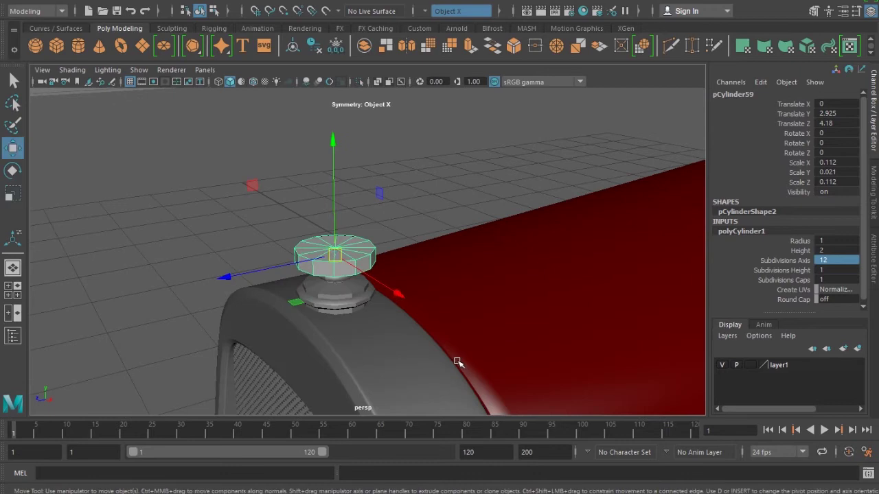
{"action": "key", "text": "e"}
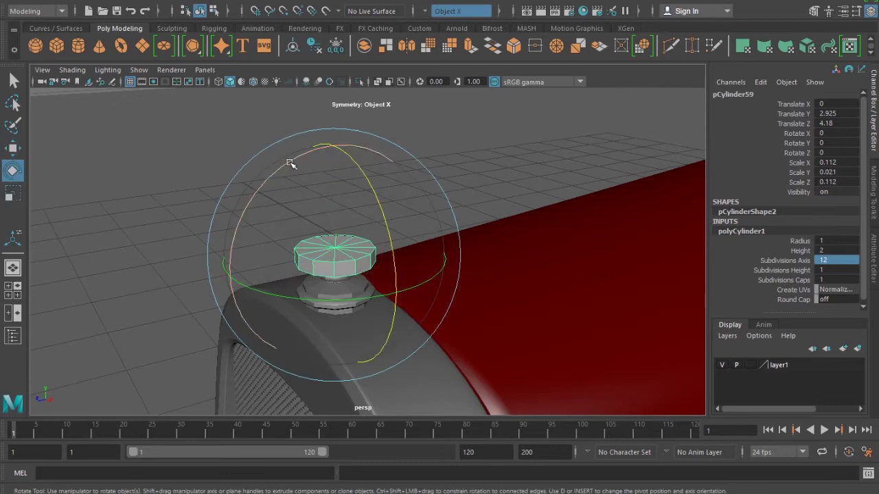
{"action": "left_click_drag", "start_coordinate": [290, 162], "coordinate": [259, 244]}
Refine the disc to about 0.074 × 0.014 × 0.074 and seat it on the cap's tip
{"action": "key", "text": "w"}
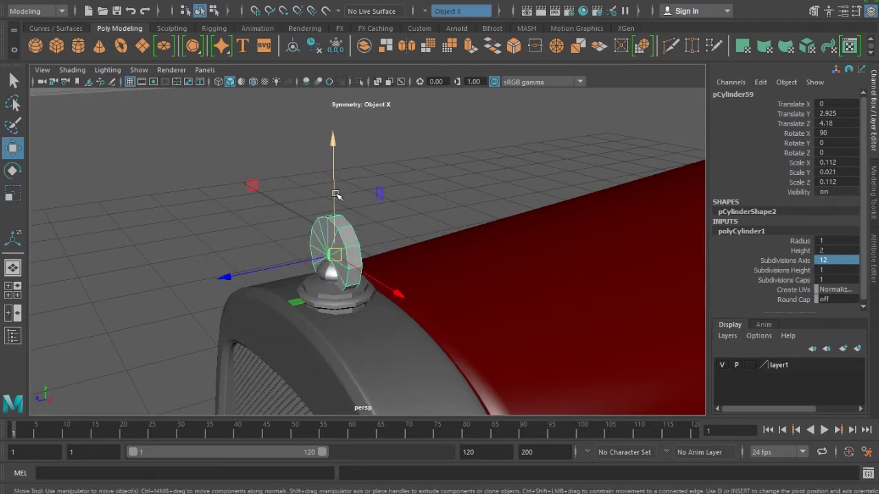
{"action": "left_click_drag", "start_coordinate": [336, 196], "coordinate": [340, 152]}
{"action": "key", "text": "r"}
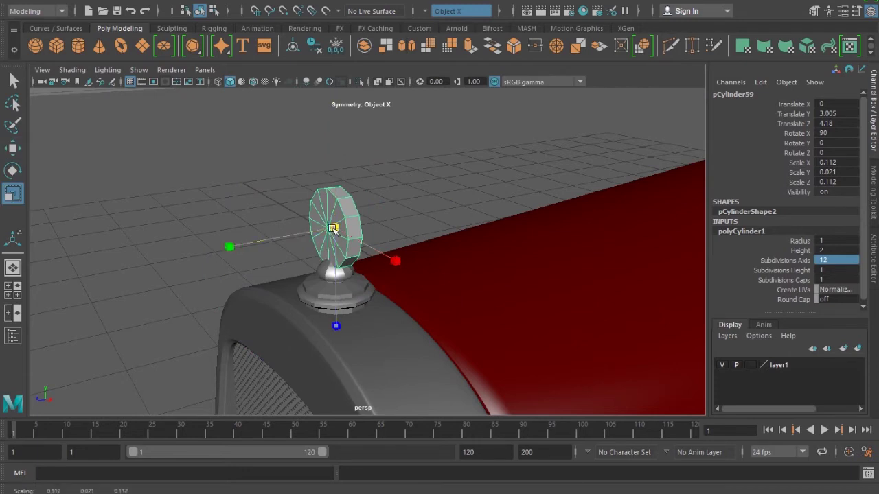
{"action": "left_click_drag", "start_coordinate": [333, 227], "coordinate": [290, 248]}
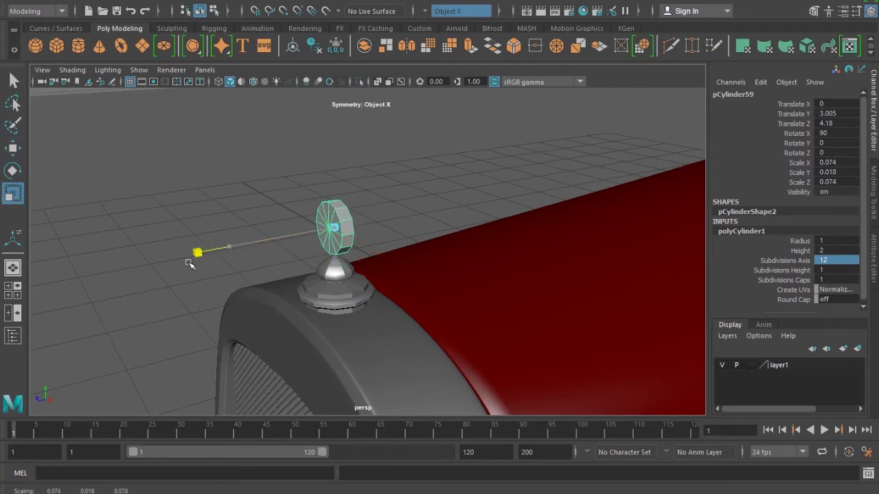
{"action": "mouse_move", "coordinate": [265, 287]}
{"action": "left_mouse_down", "text": "alt"}
{"action": "mouse_move", "coordinate": [302, 247]}
{"action": "mouse_move", "coordinate": [325, 245]}
{"action": "left_mouse_up", "text": "alt"}
{"action": "mouse_move", "coordinate": [337, 294]}
{"action": "left_mouse_down", "text": "alt"}
{"action": "mouse_move", "coordinate": [383, 289]}
{"action": "mouse_move", "coordinate": [387, 211]}
{"action": "left_mouse_up", "text": "alt"}
{"action": "key", "text": "w"}
{"action": "right_click_drag", "start_coordinate": [386, 212], "coordinate": [359, 202], "text": "alt"}
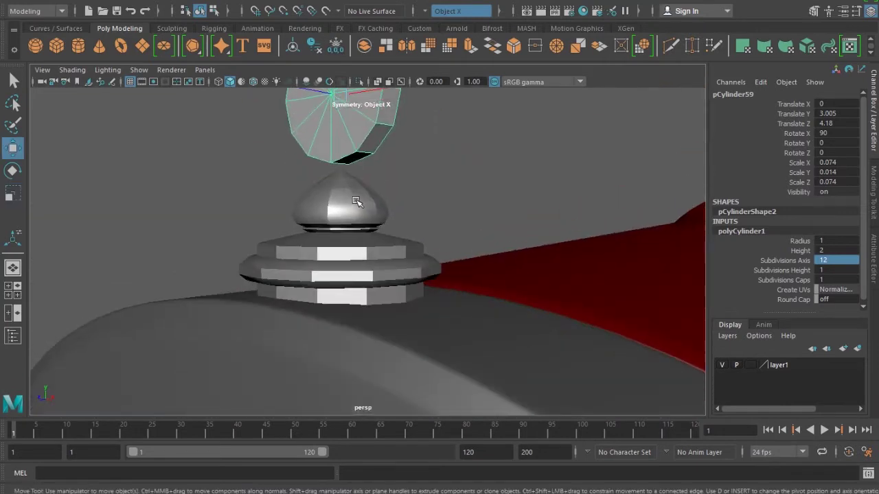
{"action": "middle_click_drag", "start_coordinate": [359, 202], "coordinate": [355, 269], "text": "alt"}
{"action": "left_click_drag", "start_coordinate": [337, 114], "coordinate": [336, 121]}
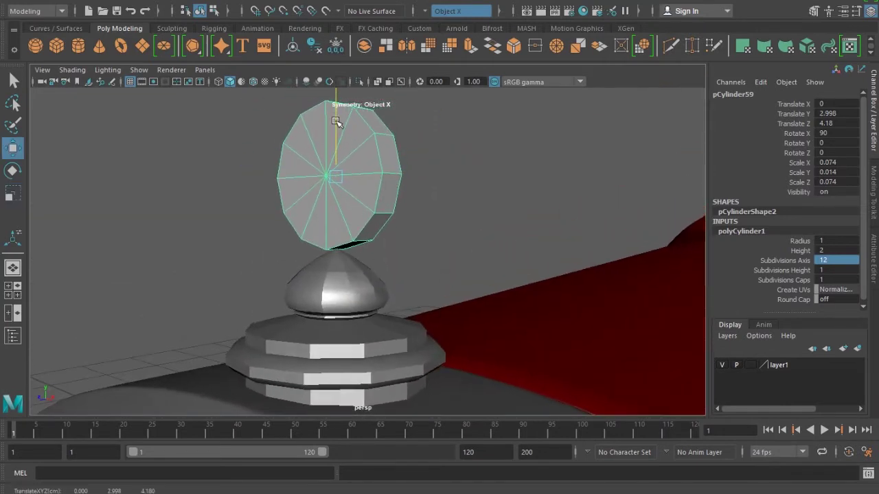
{"action": "mouse_move", "coordinate": [338, 223]}
{"action": "left_mouse_down", "text": "alt"}
{"action": "mouse_move", "coordinate": [346, 269]}
{"action": "mouse_move", "coordinate": [333, 259]}
{"action": "left_mouse_up", "text": "alt"}
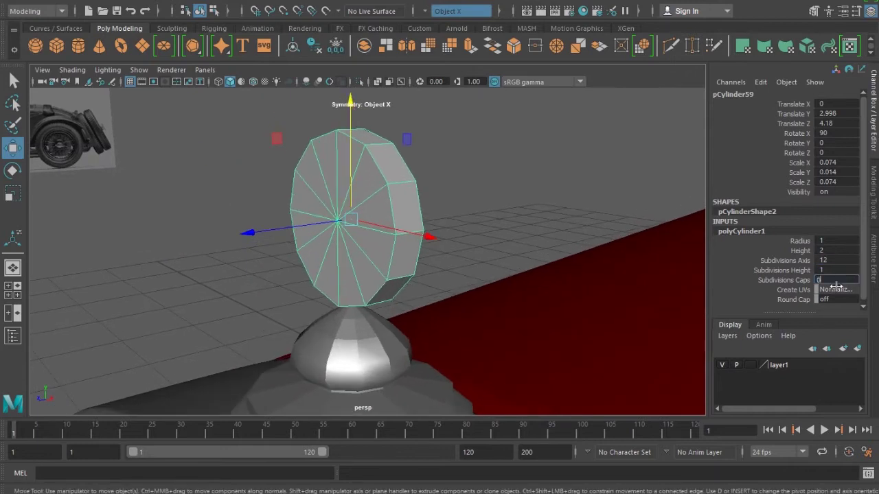
{"action": "key", "text": "F11"}
Extrude the disc's front face twice, shrinking it into a raised rim
{"action": "left_click", "coordinate": [367, 243]}
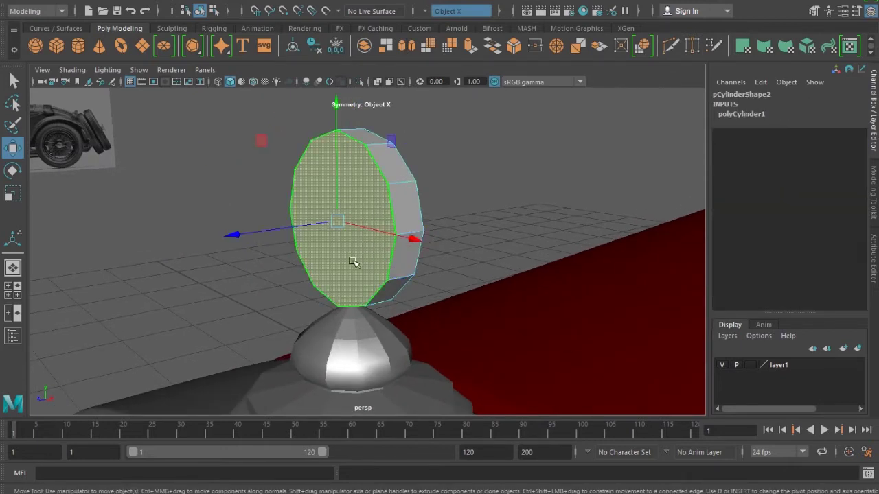
{"action": "key", "text": "ctrl+e"}
{"action": "mouse_move", "coordinate": [337, 221]}
{"action": "left_mouse_down"}
{"action": "mouse_move", "coordinate": [326, 232]}
{"action": "mouse_move", "coordinate": [333, 235]}
{"action": "left_mouse_up"}
{"action": "left_click_drag", "start_coordinate": [272, 233], "coordinate": [276, 232]}
{"action": "key", "text": "ctrl+e"}
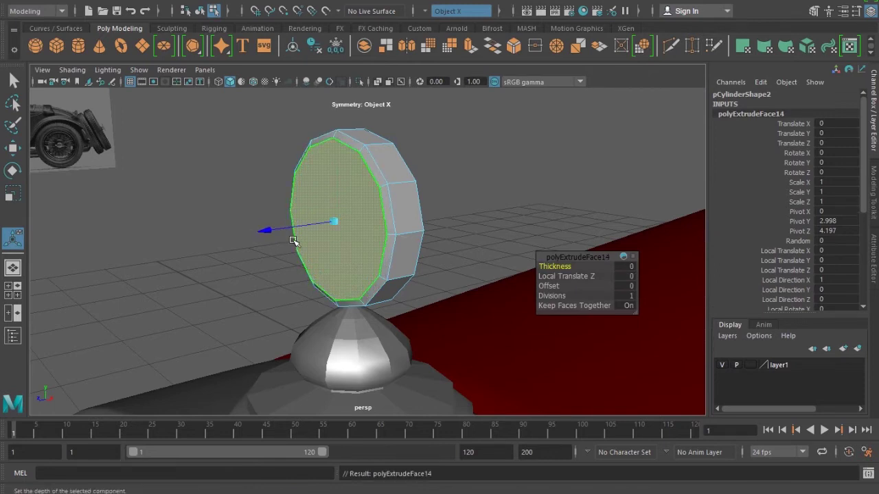
{"action": "key", "text": "e"}
{"action": "key", "text": "r"}
{"action": "left_click_drag", "start_coordinate": [331, 226], "coordinate": [326, 234]}
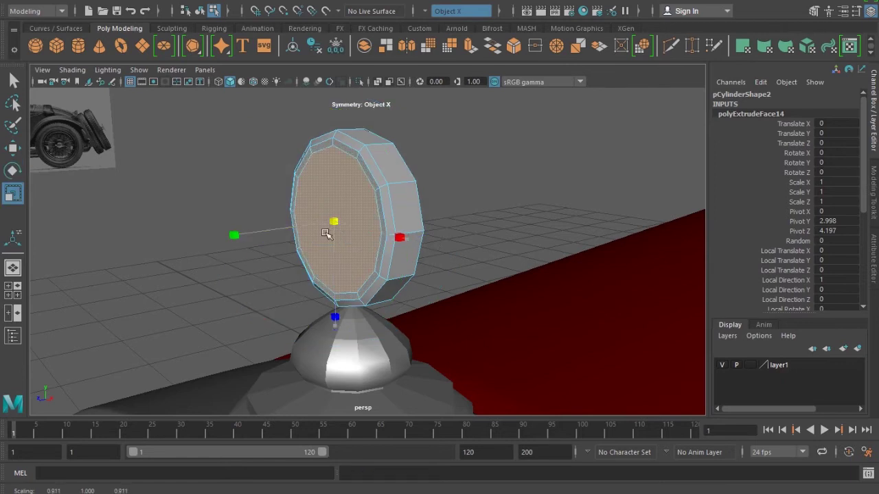
Add two further extrusions to the front face and orbit to view the disc from the side
{"action": "key", "text": "ctrl+e"}
{"action": "left_click_drag", "start_coordinate": [273, 229], "coordinate": [332, 233]}
{"action": "key", "text": "r"}
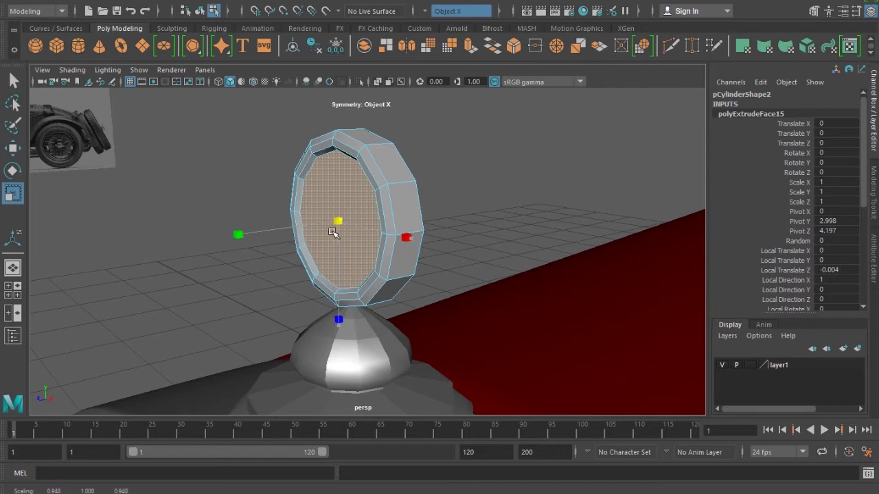
{"action": "key", "text": "w"}
{"action": "key", "text": "ctrl+e"}
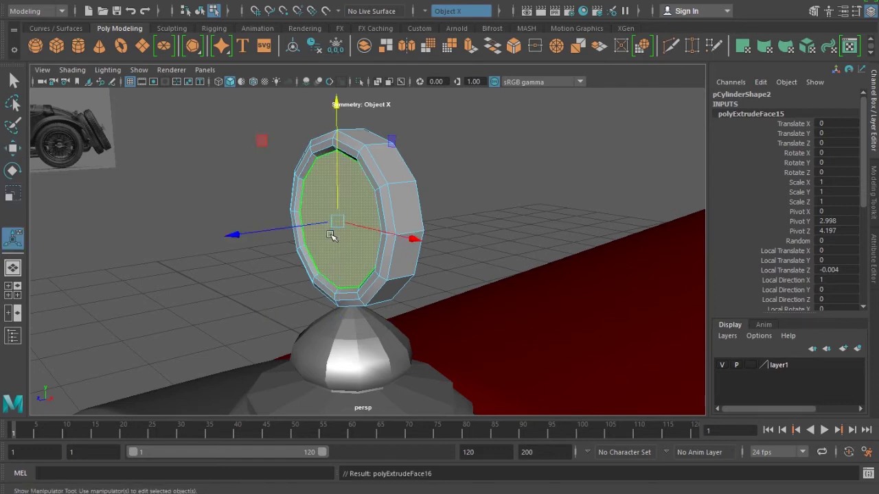
{"action": "key", "text": "q"}
{"action": "mouse_move", "coordinate": [360, 251]}
{"action": "left_mouse_down", "text": "alt"}
{"action": "mouse_move", "coordinate": [306, 263]}
{"action": "mouse_move", "coordinate": [228, 247]}
{"action": "left_mouse_up", "text": "alt"}
{"action": "right_click_drag", "start_coordinate": [198, 185], "coordinate": [210, 221]}
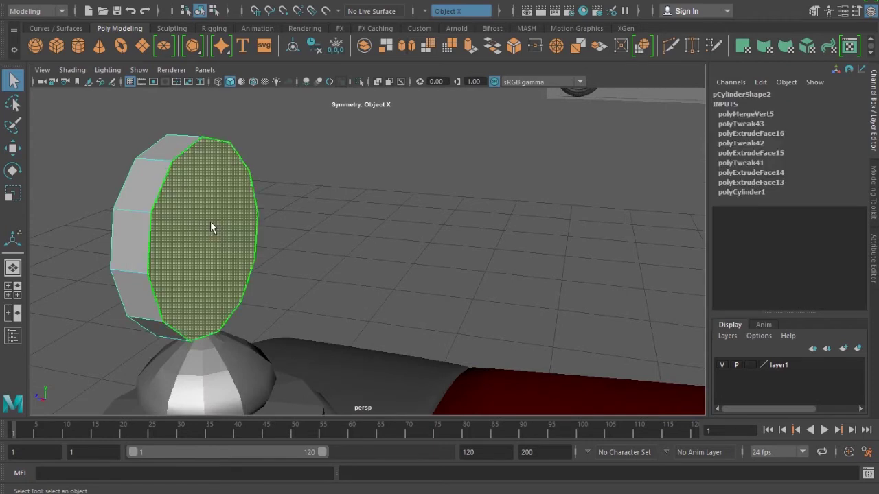
Extrude the disc's front face repeatedly, scaling each into a smaller concentric ring
{"action": "left_click", "coordinate": [219, 226]}
{"action": "key", "text": "ctrl+e"}
{"action": "mouse_move", "coordinate": [211, 241]}
{"action": "left_mouse_down"}
{"action": "mouse_move", "coordinate": [312, 248]}
{"action": "mouse_move", "coordinate": [282, 250]}
{"action": "left_mouse_up"}
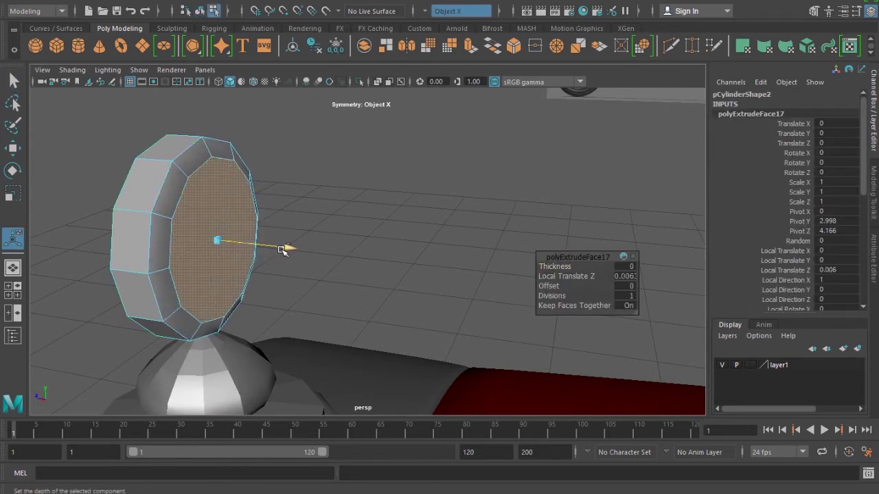
{"action": "key", "text": "ctrl+e"}
{"action": "left_click_drag", "start_coordinate": [216, 241], "coordinate": [287, 250]}
{"action": "key", "text": "ctrl+e"}
{"action": "left_click_drag", "start_coordinate": [226, 243], "coordinate": [300, 249]}
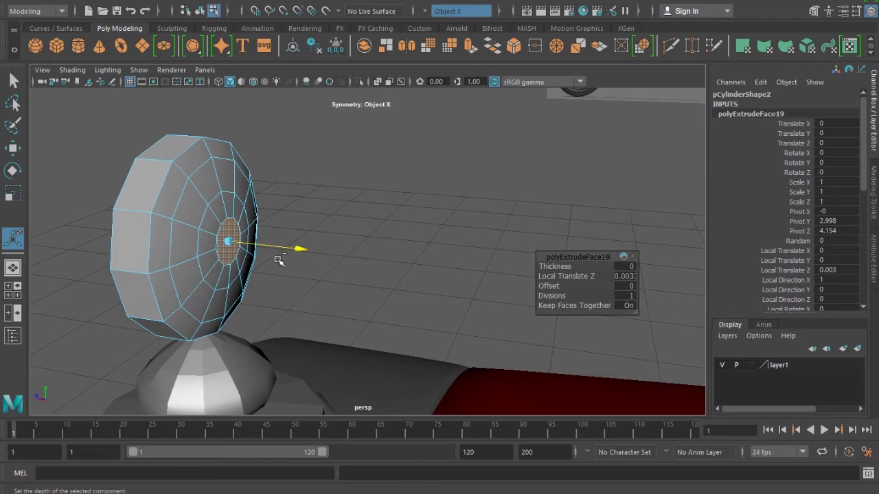
{"action": "key", "text": "ctrl+e"}
Try poking and shrinking the centre face, then undo both changes
{"action": "key", "text": "ctrl+p"}
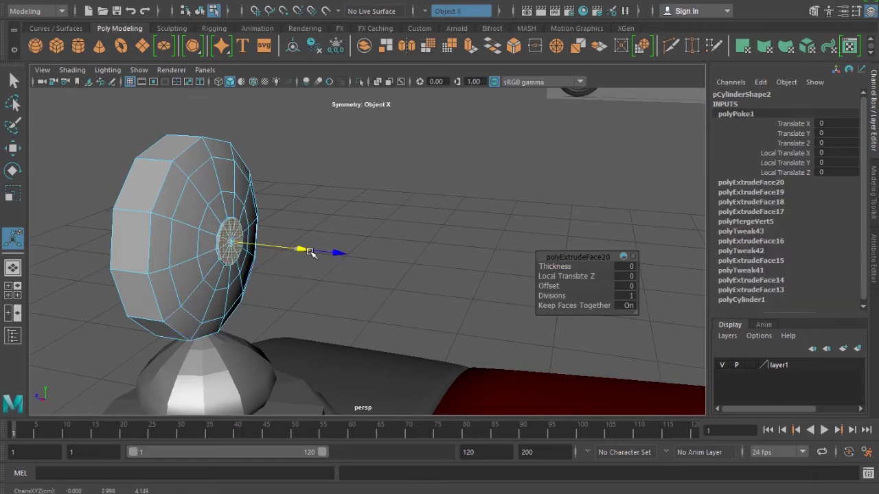
{"action": "key", "text": "r"}
{"action": "left_click_drag", "start_coordinate": [234, 238], "coordinate": [230, 252]}
{"action": "mouse_move", "coordinate": [230, 253]}
{"action": "right_mouse_down", "text": "alt"}
{"action": "mouse_move", "coordinate": [225, 274]}
{"action": "mouse_move", "coordinate": [255, 290]}
{"action": "mouse_move", "coordinate": [191, 271]}
{"action": "right_mouse_up", "text": "alt"}
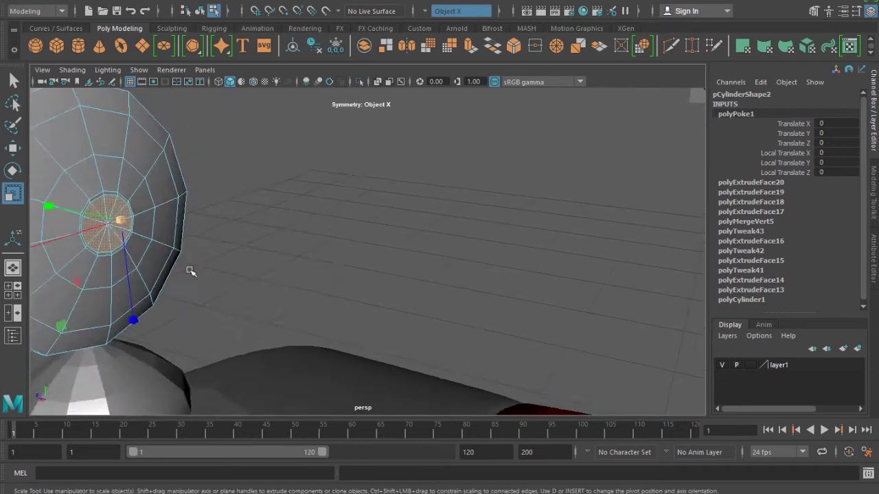
{"action": "left_click_drag", "start_coordinate": [190, 270], "coordinate": [308, 286], "text": "alt"}
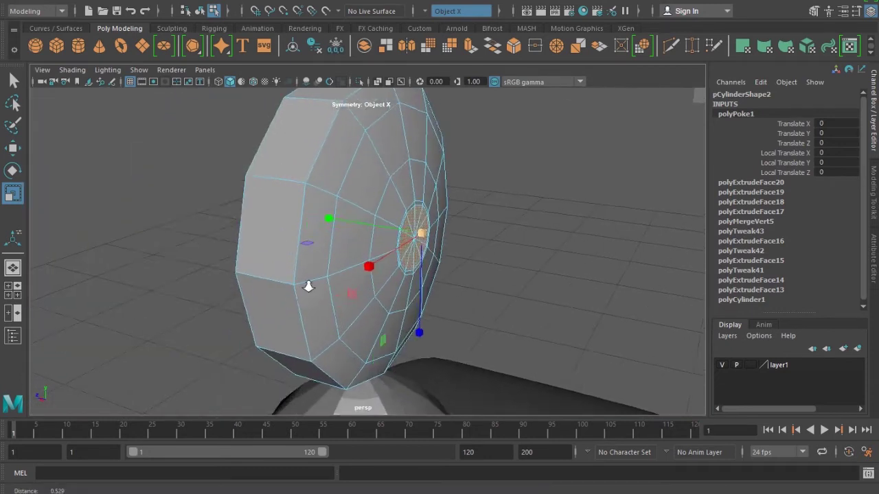
{"action": "right_click_drag", "start_coordinate": [308, 287], "coordinate": [359, 288], "text": "alt"}
{"action": "key", "text": "ctrl+z"}
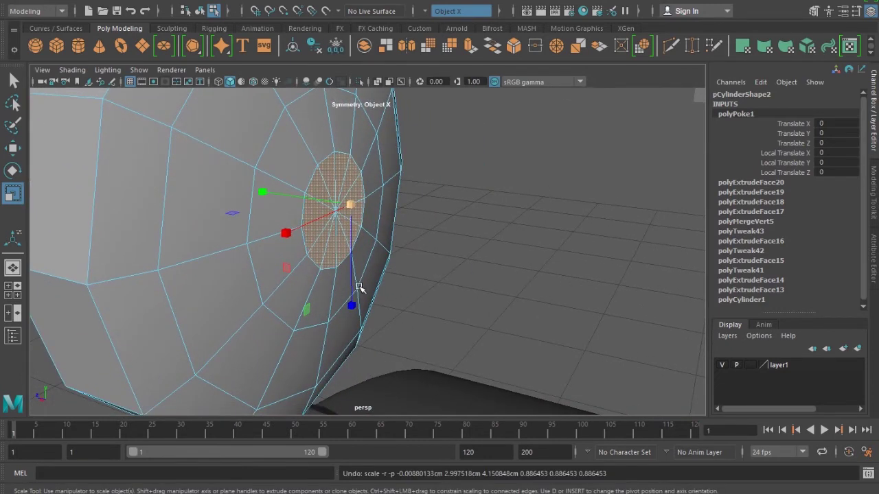
{"action": "key", "text": "ctrl+z"}
Shrink the centre face, merge it into a single point, nudge it along X, and reselect the disc
{"action": "left_click_drag", "start_coordinate": [335, 210], "coordinate": [309, 242]}
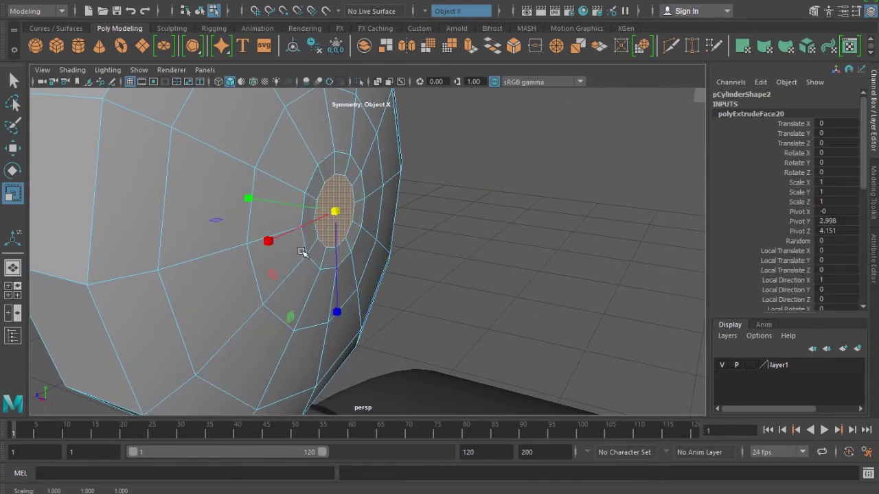
{"action": "right_click_drag", "start_coordinate": [302, 251], "coordinate": [302, 234], "text": "shift"}
{"action": "key", "text": "w"}
{"action": "left_click_drag", "start_coordinate": [304, 208], "coordinate": [295, 206]}
{"action": "key", "text": "ctrl+z"}
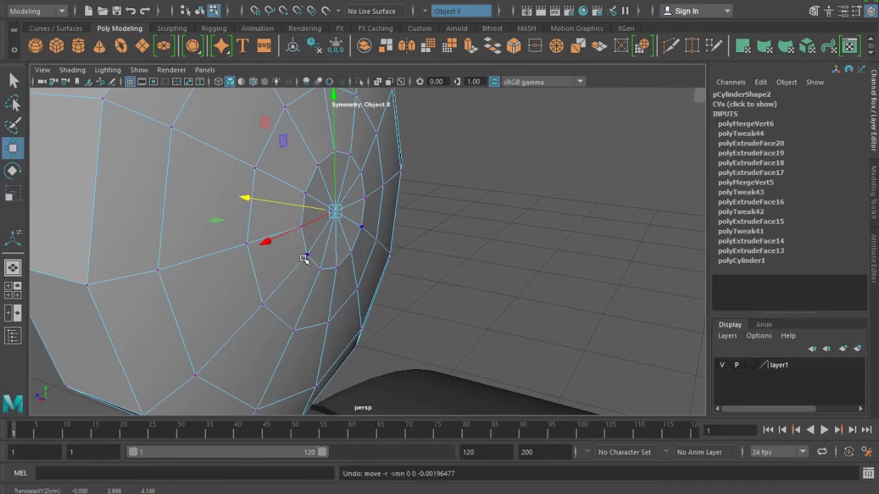
{"action": "left_click_drag", "start_coordinate": [287, 204], "coordinate": [294, 204]}
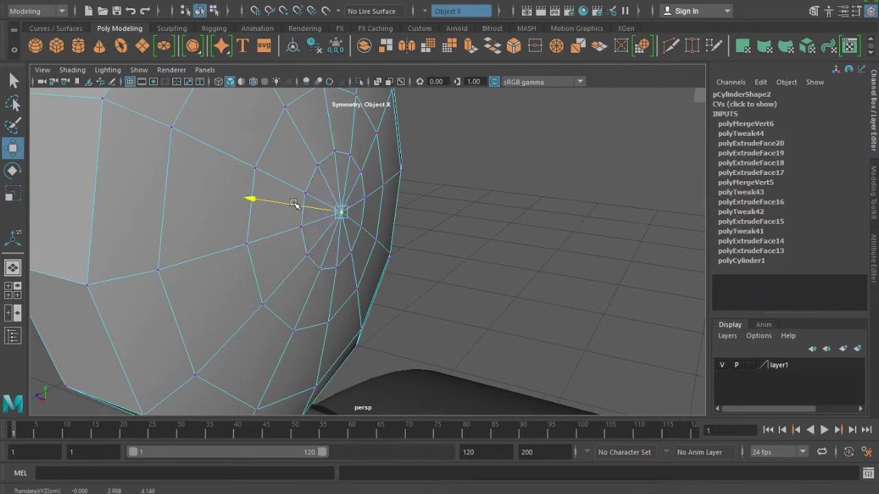
{"action": "left_click", "coordinate": [463, 222]}
{"action": "scroll", "coordinate": [519, 245], "scroll_direction": "down", "scroll_amount": 5}
{"action": "mouse_move", "coordinate": [519, 245]}
{"action": "left_mouse_down", "text": "alt"}
{"action": "mouse_move", "coordinate": [387, 285]}
{"action": "mouse_move", "coordinate": [338, 182]}
{"action": "left_mouse_up", "text": "alt"}
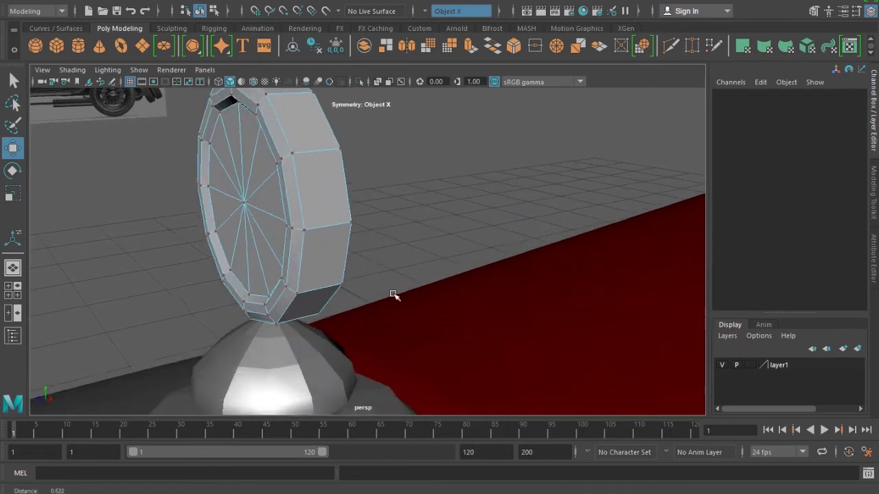
{"action": "left_click", "coordinate": [339, 182]}
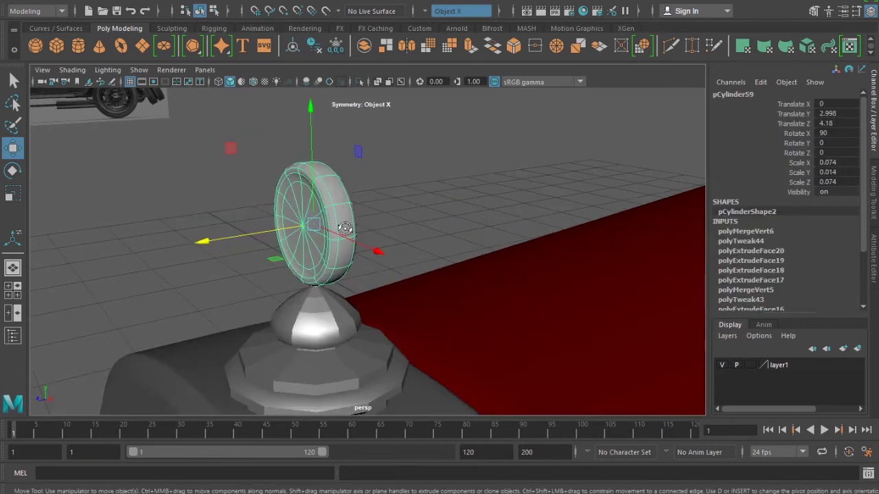
Zoom in on the ornament disc and insert an edge loop on its inner ring
{"action": "left_click_drag", "start_coordinate": [316, 217], "coordinate": [348, 254], "text": "alt"}
{"action": "right_click_drag", "start_coordinate": [349, 255], "coordinate": [328, 276], "text": "alt"}
{"action": "scroll", "coordinate": [326, 264], "scroll_direction": "up", "scroll_amount": 2}
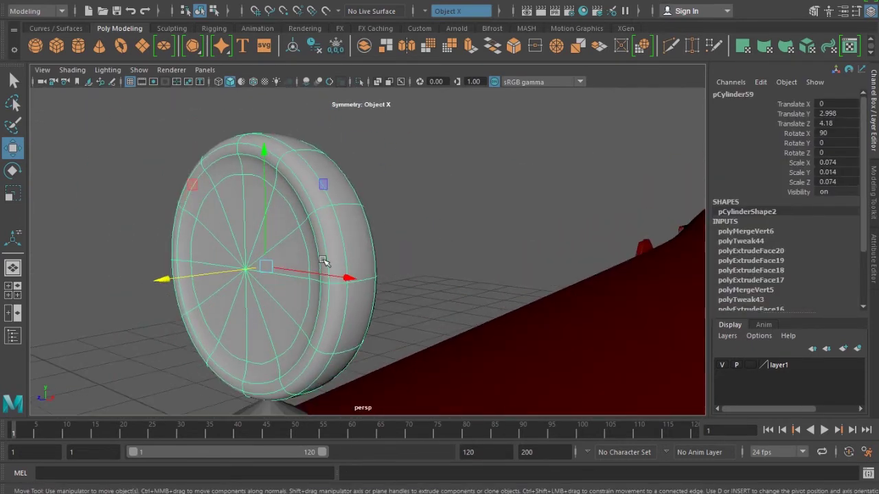
{"action": "scroll", "coordinate": [324, 260], "scroll_direction": "up", "scroll_amount": 2}
{"action": "scroll", "coordinate": [323, 233], "scroll_direction": "up", "scroll_amount": 1}
{"action": "right_click_drag", "start_coordinate": [320, 184], "coordinate": [243, 204], "text": "shift"}
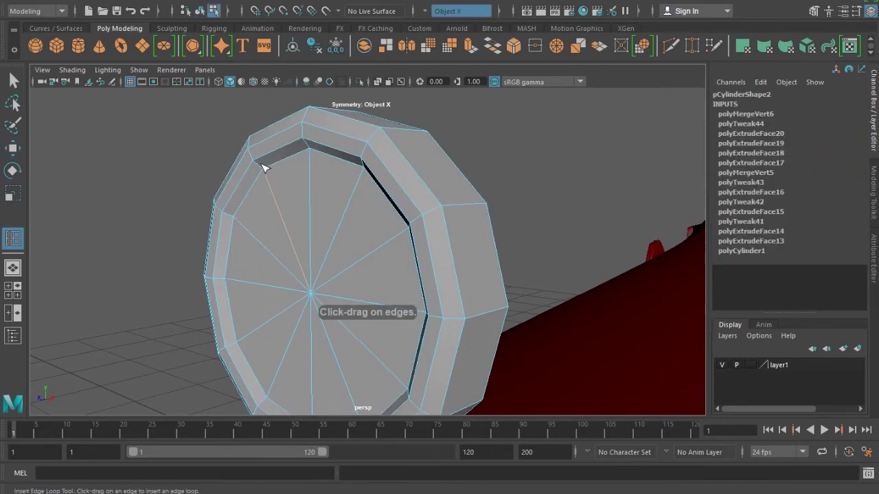
{"action": "mouse_move", "coordinate": [264, 171]}
{"action": "left_mouse_down"}
{"action": "mouse_move", "coordinate": [253, 162]}
{"action": "mouse_move", "coordinate": [263, 190]}
{"action": "left_mouse_up"}
Add four more supporting edge loops along the disc's rim
{"action": "scroll", "coordinate": [263, 190], "scroll_direction": "up", "scroll_amount": 3}
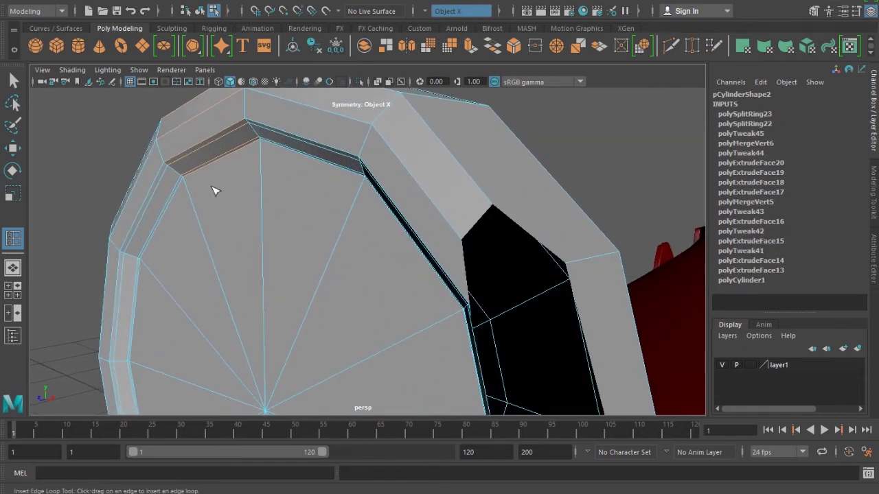
{"action": "left_click_drag", "start_coordinate": [163, 158], "coordinate": [162, 143]}
{"action": "mouse_move", "coordinate": [236, 142]}
{"action": "left_mouse_down", "text": "alt"}
{"action": "mouse_move", "coordinate": [249, 159]}
{"action": "mouse_move", "coordinate": [254, 138]}
{"action": "left_mouse_up", "text": "alt"}
{"action": "scroll", "coordinate": [242, 208], "scroll_direction": "down", "scroll_amount": 5}
{"action": "mouse_move", "coordinate": [242, 208]}
{"action": "left_mouse_down", "text": "alt"}
{"action": "mouse_move", "coordinate": [288, 247]}
{"action": "mouse_move", "coordinate": [230, 236]}
{"action": "mouse_move", "coordinate": [224, 224]}
{"action": "left_mouse_up", "text": "alt"}
{"action": "scroll", "coordinate": [279, 251], "scroll_direction": "up", "scroll_amount": 5}
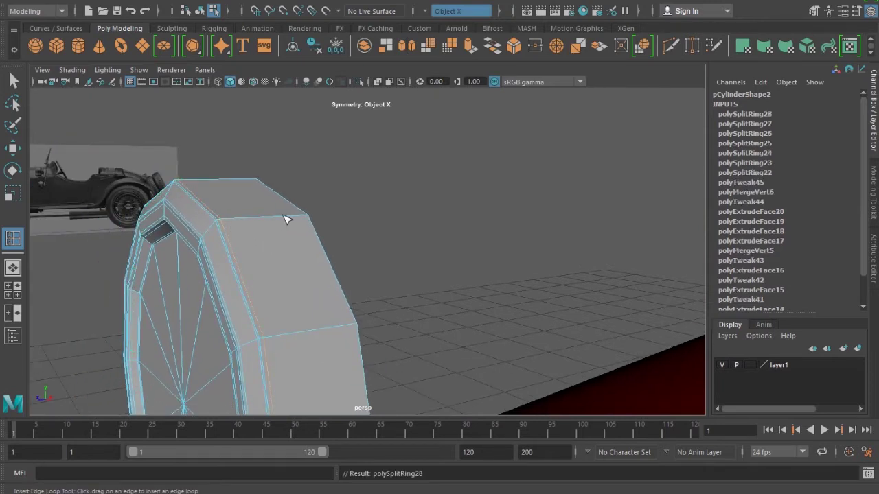
{"action": "left_click", "coordinate": [304, 218]}
Preview the disc smoothed, then deselect it and frame the whole hood ornament
{"action": "key", "text": "w"}
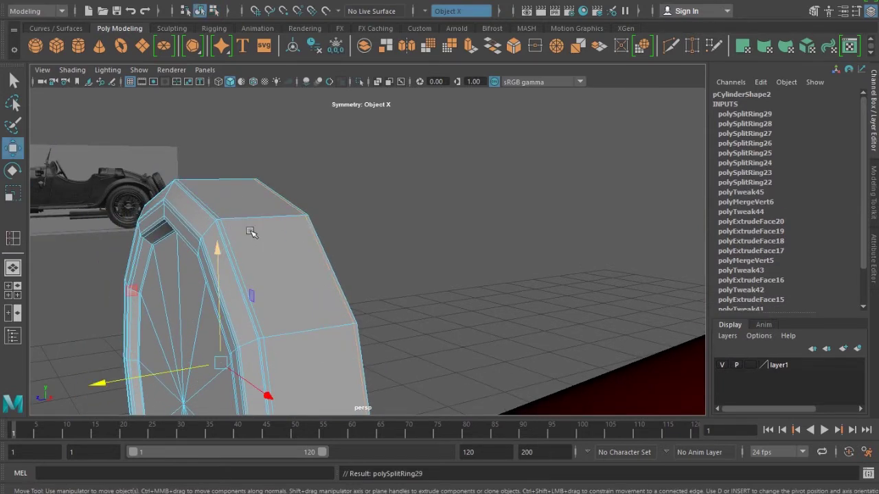
{"action": "key", "text": "F8"}
{"action": "key", "text": "3"}
{"action": "left_click", "coordinate": [362, 228]}
{"action": "left_click_drag", "start_coordinate": [361, 229], "coordinate": [416, 301], "text": "alt"}
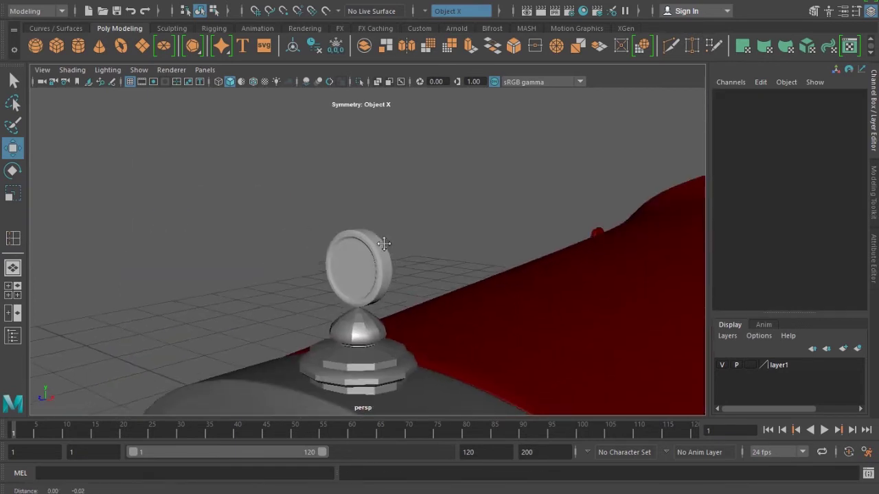
Smooth-preview the ornament base and assign the existing blinn1 material to the disc
{"action": "left_click", "coordinate": [362, 329]}
{"action": "key", "text": "3"}
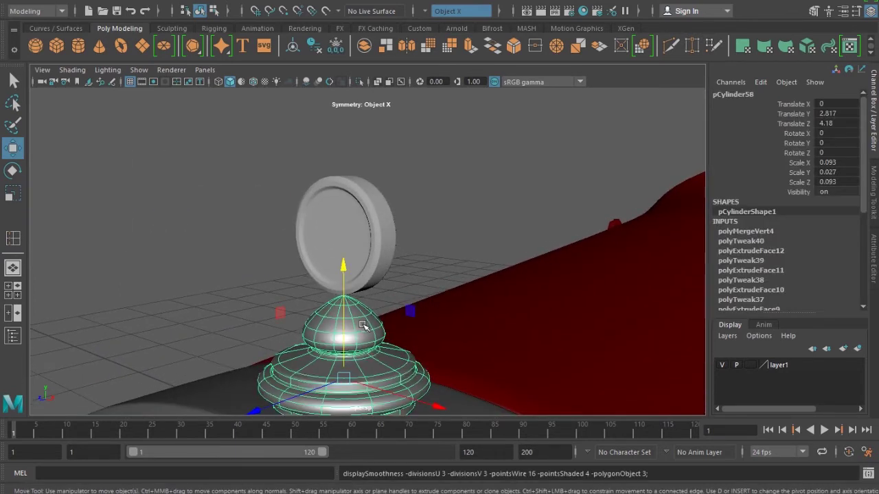
{"action": "left_click", "coordinate": [379, 224]}
{"action": "right_click", "coordinate": [372, 158]}
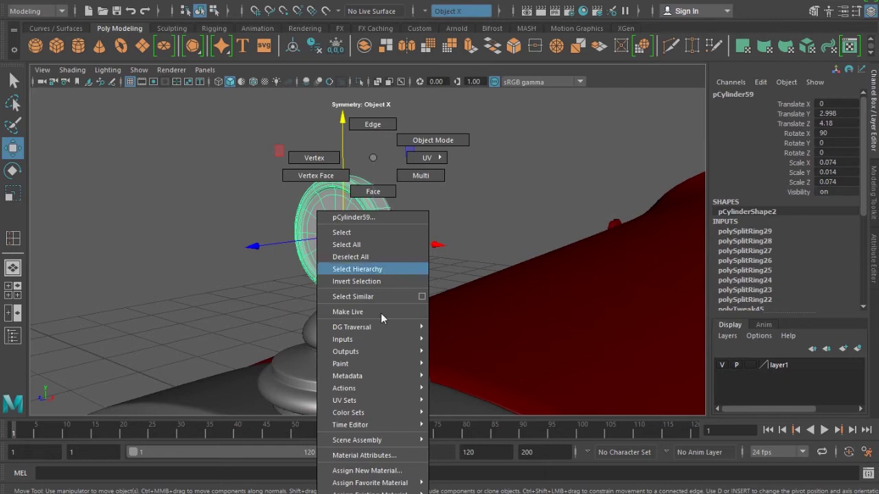
{"action": "left_click", "coordinate": [454, 433]}
{"action": "left_click", "coordinate": [255, 251]}
{"action": "mouse_move", "coordinate": [255, 252]}
{"action": "left_mouse_down", "text": "alt"}
{"action": "mouse_move", "coordinate": [451, 304]}
{"action": "mouse_move", "coordinate": [425, 333]}
{"action": "mouse_move", "coordinate": [363, 308]}
{"action": "mouse_move", "coordinate": [481, 270]}
{"action": "mouse_move", "coordinate": [451, 266]}
{"action": "mouse_move", "coordinate": [486, 388]}
{"action": "left_mouse_up", "text": "alt"}
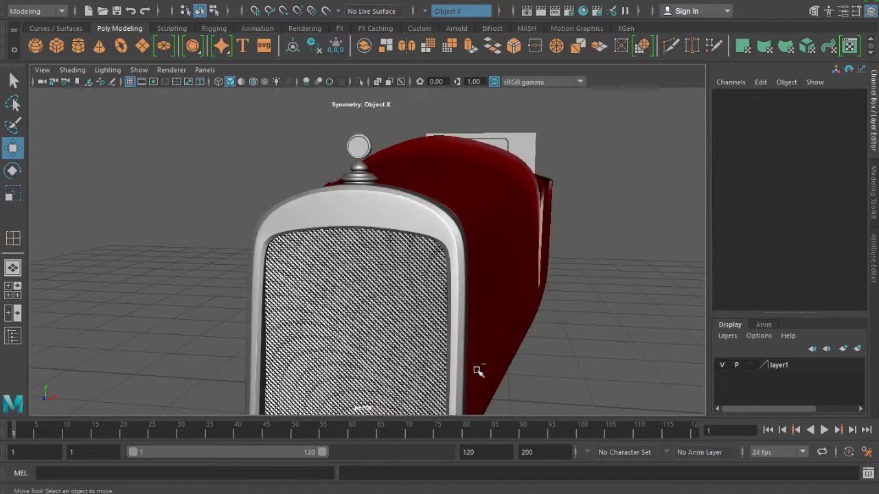
Save the scene as CarV_03.ma, inspect the grille with wireframe-on-shaded, and select the red hood
{"action": "key", "text": "ctrl+s"}
{"action": "left_click", "coordinate": [253, 81]}
{"action": "mouse_move", "coordinate": [296, 153]}
{"action": "left_mouse_down", "text": "alt"}
{"action": "mouse_move", "coordinate": [430, 320]}
{"action": "mouse_move", "coordinate": [455, 325]}
{"action": "mouse_move", "coordinate": [353, 329]}
{"action": "mouse_move", "coordinate": [319, 312]}
{"action": "left_mouse_up", "text": "alt"}
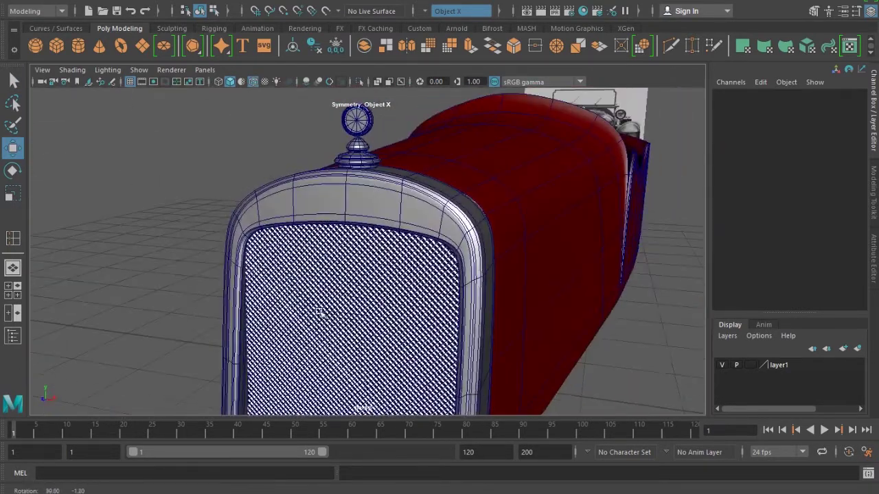
{"action": "left_click", "coordinate": [254, 81]}
{"action": "mouse_move", "coordinate": [247, 192]}
{"action": "left_mouse_down", "text": "alt"}
{"action": "mouse_move", "coordinate": [412, 255]}
{"action": "mouse_move", "coordinate": [446, 349]}
{"action": "mouse_move", "coordinate": [412, 343]}
{"action": "mouse_move", "coordinate": [426, 347]}
{"action": "left_mouse_up", "text": "alt"}
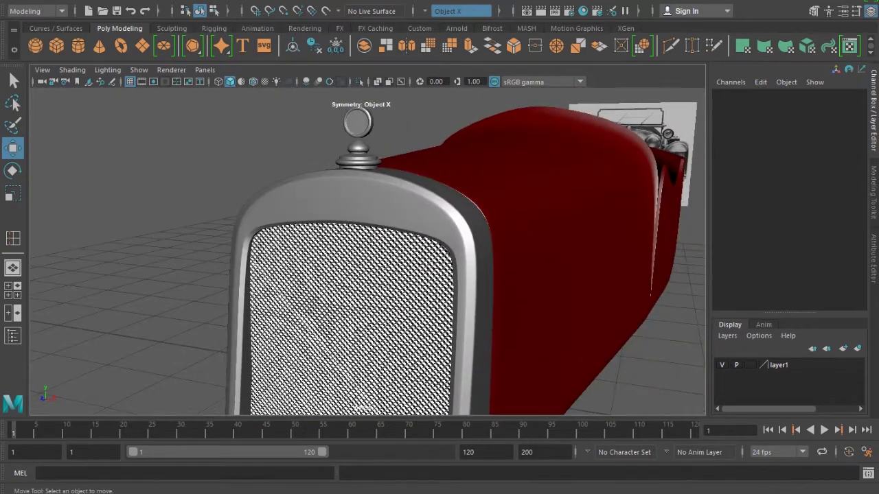
{"action": "mouse_move", "coordinate": [453, 278]}
{"action": "left_mouse_down", "text": "alt"}
{"action": "mouse_move", "coordinate": [427, 255]}
{"action": "mouse_move", "coordinate": [206, 274]}
{"action": "mouse_move", "coordinate": [465, 251]}
{"action": "mouse_move", "coordinate": [414, 256]}
{"action": "mouse_move", "coordinate": [402, 275]}
{"action": "mouse_move", "coordinate": [374, 261]}
{"action": "mouse_move", "coordinate": [438, 229]}
{"action": "mouse_move", "coordinate": [426, 241]}
{"action": "mouse_move", "coordinate": [439, 154]}
{"action": "left_mouse_up", "text": "alt"}
{"action": "left_click", "coordinate": [477, 266]}
{"action": "right_click_drag", "start_coordinate": [439, 152], "coordinate": [343, 169], "text": "shift"}
Insert an edge loop across the hood panel to tighten its edge and preview it smoothed
{"action": "left_click_drag", "start_coordinate": [446, 144], "coordinate": [427, 146]}
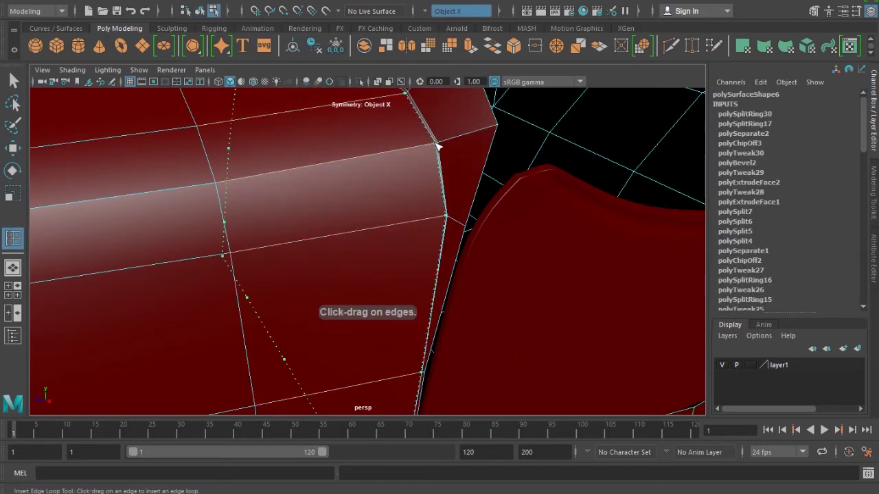
{"action": "left_click", "coordinate": [437, 146]}
{"action": "right_click_drag", "start_coordinate": [255, 154], "coordinate": [392, 160]}
{"action": "key", "text": "w"}
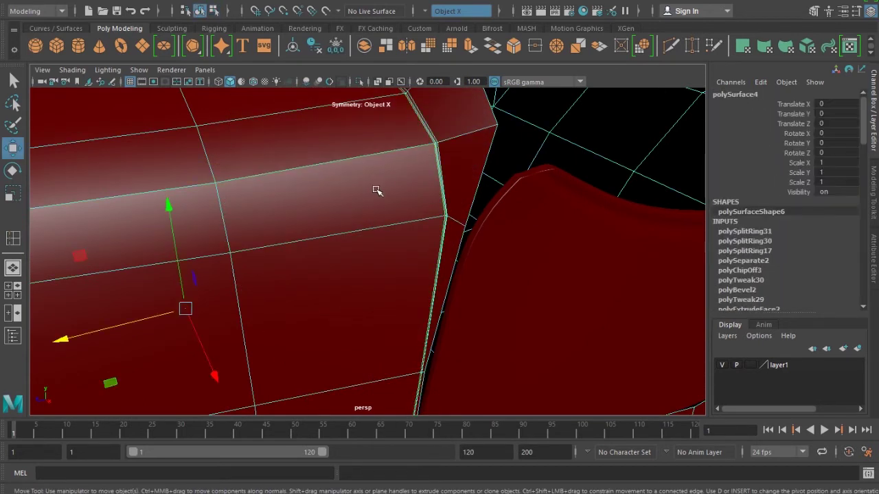
{"action": "key", "text": "3"}
Select the red body side panel and isolate it for a closer look
{"action": "scroll", "coordinate": [373, 191], "scroll_direction": "down", "scroll_amount": 3}
{"action": "left_click", "coordinate": [514, 387]}
{"action": "mouse_move", "coordinate": [515, 387]}
{"action": "left_mouse_down", "text": "alt"}
{"action": "mouse_move", "coordinate": [581, 337]}
{"action": "mouse_move", "coordinate": [613, 339]}
{"action": "mouse_move", "coordinate": [553, 348]}
{"action": "mouse_move", "coordinate": [485, 329]}
{"action": "left_mouse_up", "text": "alt"}
{"action": "scroll", "coordinate": [485, 330], "scroll_direction": "up", "scroll_amount": 3}
{"action": "scroll", "coordinate": [418, 314], "scroll_direction": "up", "scroll_amount": 2}
{"action": "scroll", "coordinate": [373, 308], "scroll_direction": "up", "scroll_amount": 1}
{"action": "left_click", "coordinate": [373, 309]}
{"action": "left_click", "coordinate": [359, 82]}
{"action": "mouse_move", "coordinate": [358, 96]}
{"action": "left_mouse_down", "text": "alt"}
{"action": "mouse_move", "coordinate": [359, 204]}
{"action": "mouse_move", "coordinate": [375, 177]}
{"action": "mouse_move", "coordinate": [457, 254]}
{"action": "mouse_move", "coordinate": [447, 210]}
{"action": "mouse_move", "coordinate": [357, 273]}
{"action": "mouse_move", "coordinate": [392, 255]}
{"action": "left_mouse_up", "text": "alt"}
{"action": "scroll", "coordinate": [436, 359], "scroll_direction": "up", "scroll_amount": 3}
{"action": "scroll", "coordinate": [464, 304], "scroll_direction": "up", "scroll_amount": 2}
{"action": "scroll", "coordinate": [421, 319], "scroll_direction": "up", "scroll_amount": 1}
Delete two unneeded edges from the isolated body panel
{"action": "key", "text": "F10"}
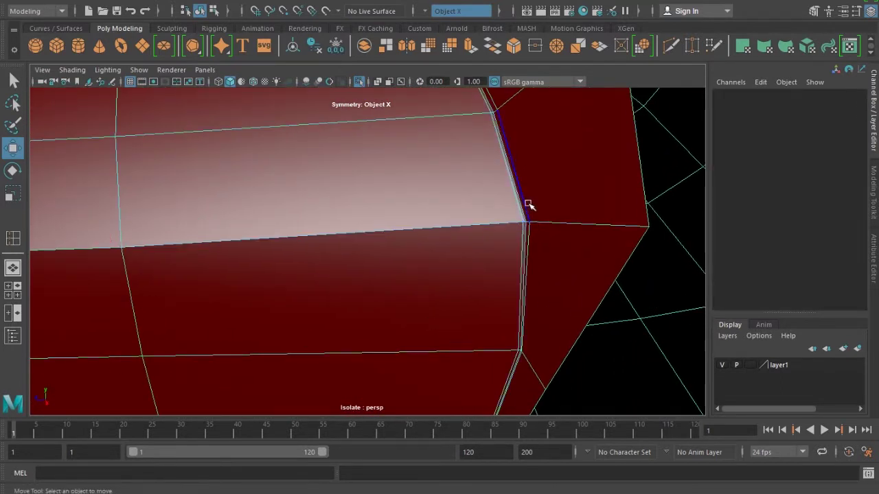
{"action": "left_click", "coordinate": [528, 204]}
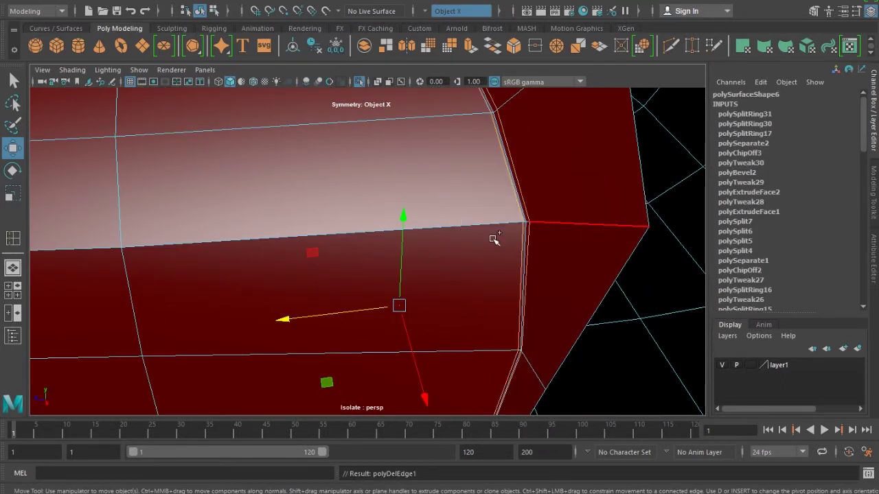
{"action": "right_click_drag", "start_coordinate": [554, 218], "coordinate": [480, 237], "text": "shift"}
{"action": "mouse_move", "coordinate": [514, 226]}
{"action": "left_mouse_down", "text": "alt"}
{"action": "mouse_move", "coordinate": [471, 239]}
{"action": "mouse_move", "coordinate": [429, 228]}
{"action": "mouse_move", "coordinate": [506, 333]}
{"action": "mouse_move", "coordinate": [506, 320]}
{"action": "mouse_move", "coordinate": [463, 336]}
{"action": "mouse_move", "coordinate": [470, 339]}
{"action": "mouse_move", "coordinate": [347, 295]}
{"action": "mouse_move", "coordinate": [404, 295]}
{"action": "mouse_move", "coordinate": [387, 277]}
{"action": "mouse_move", "coordinate": [473, 300]}
{"action": "mouse_move", "coordinate": [416, 268]}
{"action": "mouse_move", "coordinate": [426, 238]}
{"action": "mouse_move", "coordinate": [384, 289]}
{"action": "left_mouse_up", "text": "alt"}
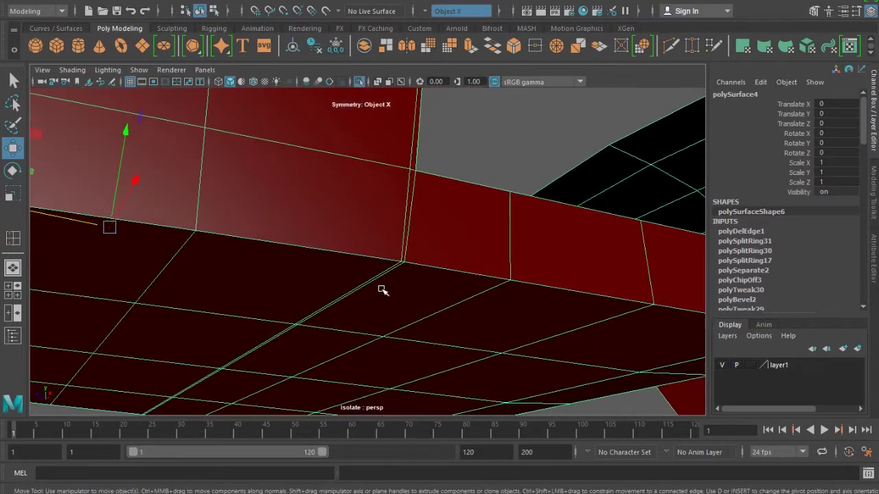
{"action": "key", "text": "F10"}
{"action": "left_click", "coordinate": [411, 209]}
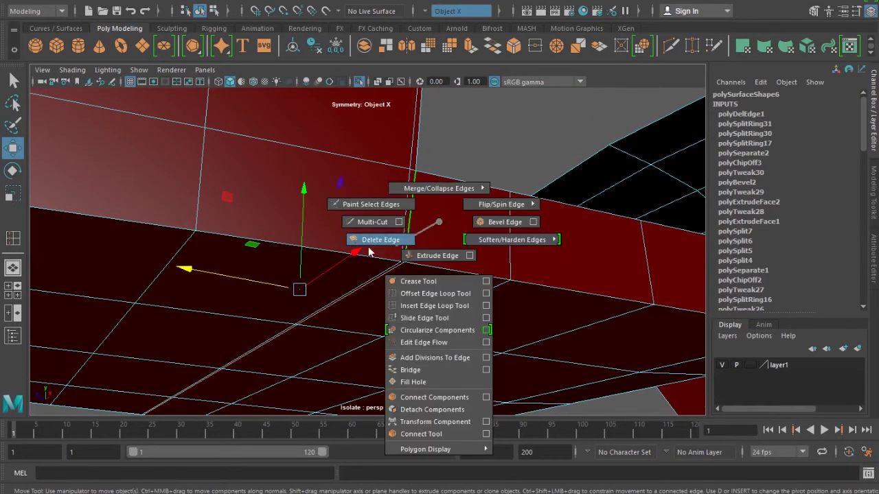
{"action": "right_click_drag", "start_coordinate": [418, 254], "coordinate": [360, 249], "text": "shift"}
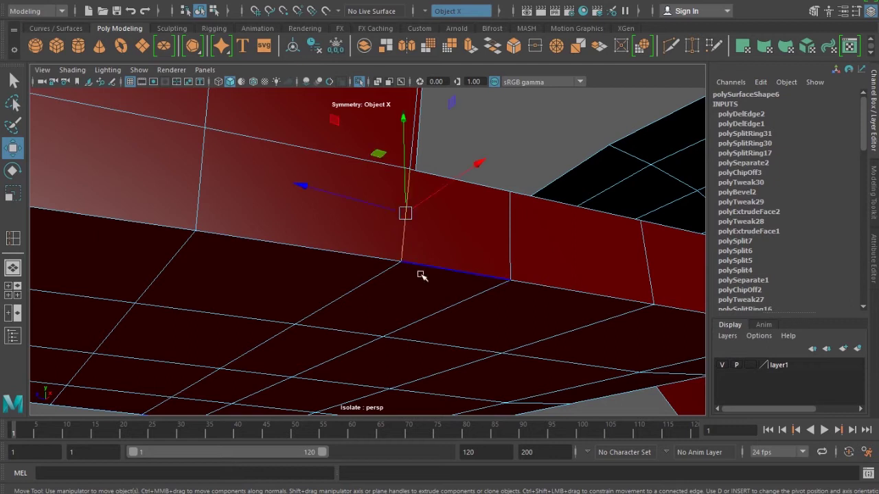
{"action": "key", "text": "Delete"}
{"action": "key", "text": "F8"}
{"action": "mouse_move", "coordinate": [423, 229]}
{"action": "left_mouse_down", "text": "alt"}
{"action": "mouse_move", "coordinate": [412, 237]}
{"action": "mouse_move", "coordinate": [420, 241]}
{"action": "mouse_move", "coordinate": [414, 255]}
{"action": "mouse_move", "coordinate": [367, 239]}
{"action": "mouse_move", "coordinate": [457, 282]}
{"action": "mouse_move", "coordinate": [467, 209]}
{"action": "left_mouse_up", "text": "alt"}
Cut a new point on the panel's lower edge and lower that vertex to tilt the edge
{"action": "mouse_move", "coordinate": [467, 209]}
{"action": "right_mouse_down", "text": "shift"}
{"action": "mouse_move", "coordinate": [470, 256]}
{"action": "mouse_move", "coordinate": [383, 209]}
{"action": "right_mouse_up", "text": "shift"}
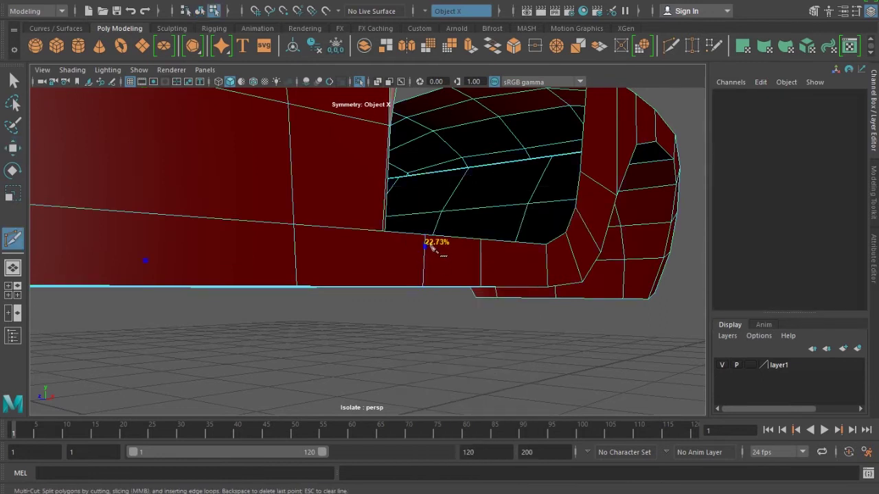
{"action": "left_click_drag", "start_coordinate": [564, 323], "coordinate": [450, 287], "text": "alt"}
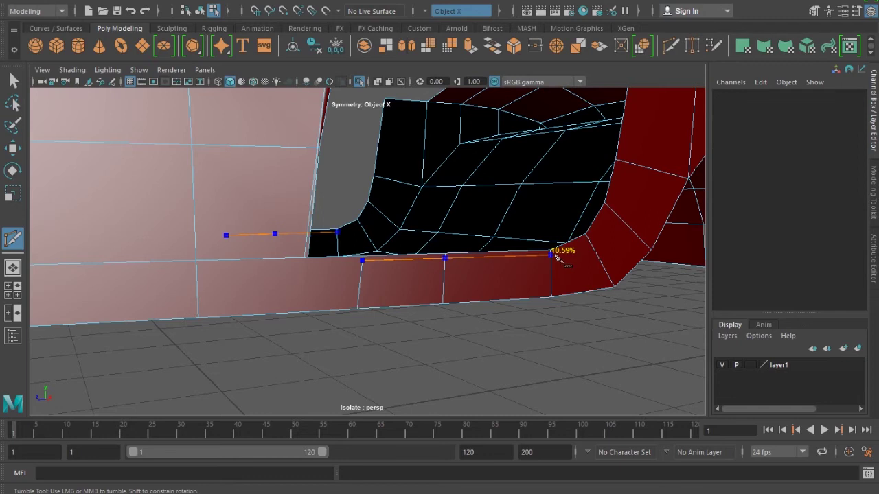
{"action": "mouse_move", "coordinate": [556, 267]}
{"action": "right_mouse_down", "text": "alt"}
{"action": "mouse_move", "coordinate": [421, 286]}
{"action": "mouse_move", "coordinate": [493, 327]}
{"action": "right_mouse_up", "text": "alt"}
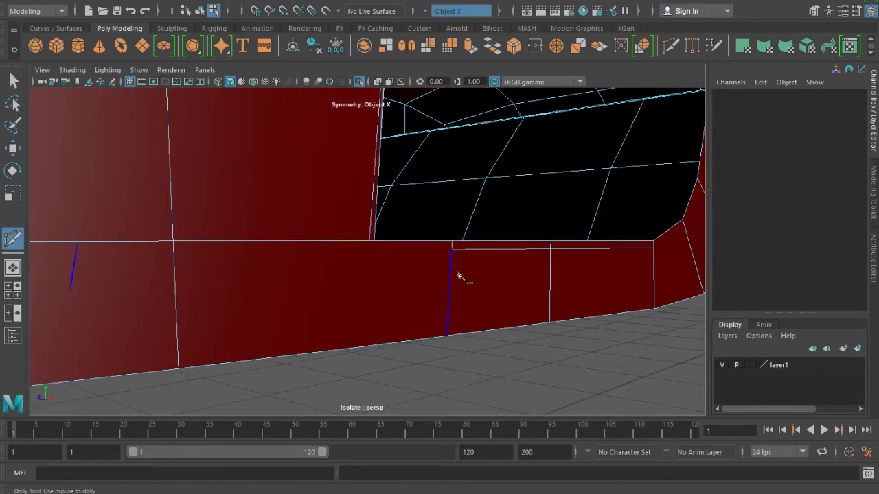
{"action": "left_click", "coordinate": [368, 242]}
{"action": "key", "text": "w"}
{"action": "left_click", "coordinate": [368, 241]}
{"action": "left_click_drag", "start_coordinate": [365, 203], "coordinate": [367, 211]}
{"action": "key", "text": "F8"}
{"action": "left_click_drag", "start_coordinate": [389, 313], "coordinate": [365, 236], "text": "alt"}
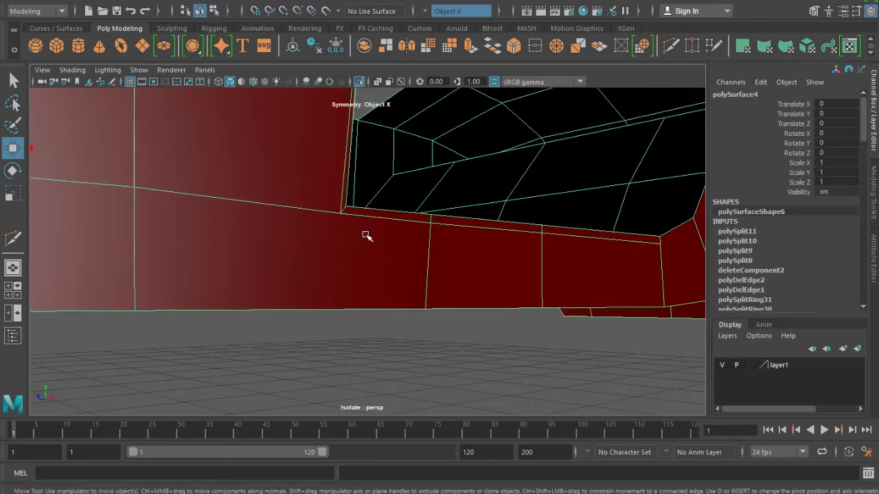
Start a cut at the cockpit corner vertex, then abandon it
{"action": "right_click_drag", "start_coordinate": [365, 235], "coordinate": [334, 239], "text": "shift"}
{"action": "left_click", "coordinate": [341, 213]}
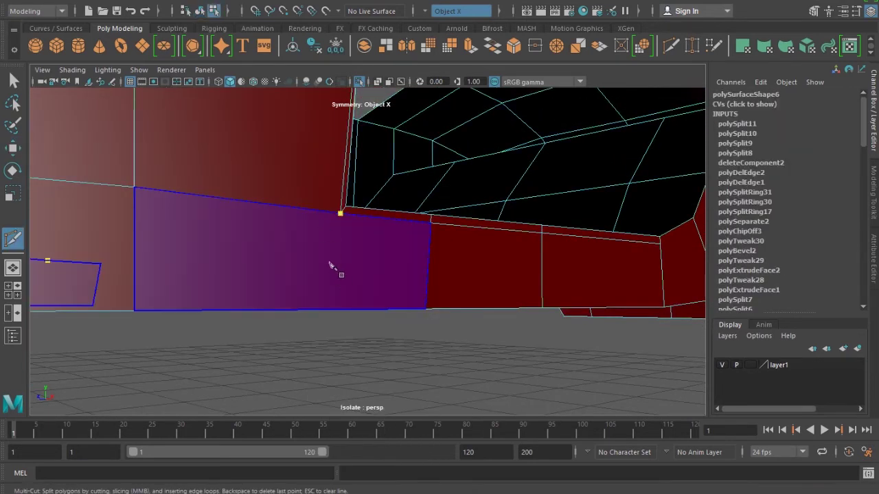
{"action": "scroll", "coordinate": [339, 281], "scroll_direction": "up", "scroll_amount": 5}
{"action": "middle_click_drag", "start_coordinate": [343, 206], "coordinate": [336, 175], "text": "alt"}
{"action": "key", "text": "w"}
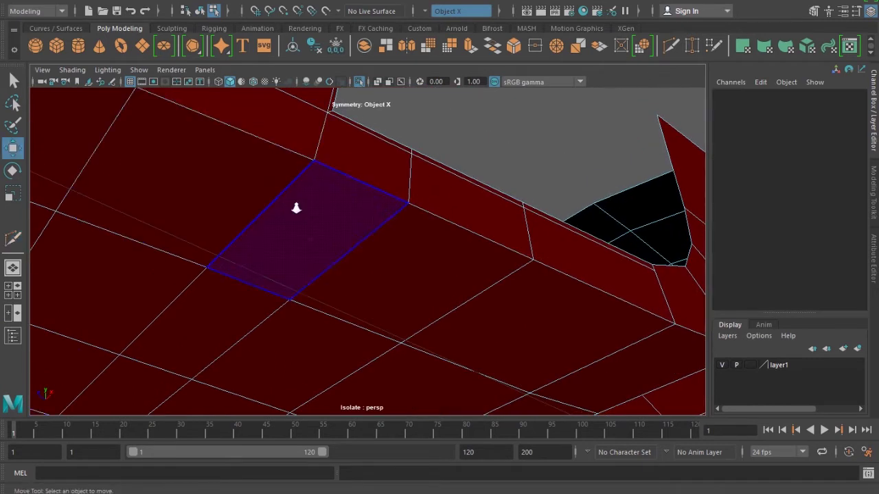
Check the whole body in smooth preview, then return it to unsmoothed display near the cowl
{"action": "left_click_drag", "start_coordinate": [295, 208], "coordinate": [286, 249], "text": "alt"}
{"action": "left_click", "coordinate": [333, 224]}
{"action": "key", "text": "3"}
{"action": "scroll", "coordinate": [371, 240], "scroll_direction": "down", "scroll_amount": 5}
{"action": "mouse_move", "coordinate": [377, 255]}
{"action": "left_mouse_down", "text": "alt"}
{"action": "mouse_move", "coordinate": [353, 280]}
{"action": "mouse_move", "coordinate": [398, 280]}
{"action": "mouse_move", "coordinate": [363, 281]}
{"action": "left_mouse_up", "text": "alt"}
{"action": "key", "text": "1"}
{"action": "scroll", "coordinate": [400, 318], "scroll_direction": "up", "scroll_amount": 2}
{"action": "mouse_move", "coordinate": [401, 318]}
{"action": "left_mouse_down", "text": "alt"}
{"action": "mouse_move", "coordinate": [339, 281]}
{"action": "mouse_move", "coordinate": [290, 272]}
{"action": "mouse_move", "coordinate": [338, 336]}
{"action": "mouse_move", "coordinate": [268, 306]}
{"action": "mouse_move", "coordinate": [319, 326]}
{"action": "mouse_move", "coordinate": [329, 228]}
{"action": "left_mouse_up", "text": "alt"}
{"action": "mouse_move", "coordinate": [329, 209]}
{"action": "right_mouse_down", "text": "shift"}
{"action": "mouse_move", "coordinate": [255, 238]}
{"action": "mouse_move", "coordinate": [263, 209]}
{"action": "right_mouse_up", "text": "shift"}
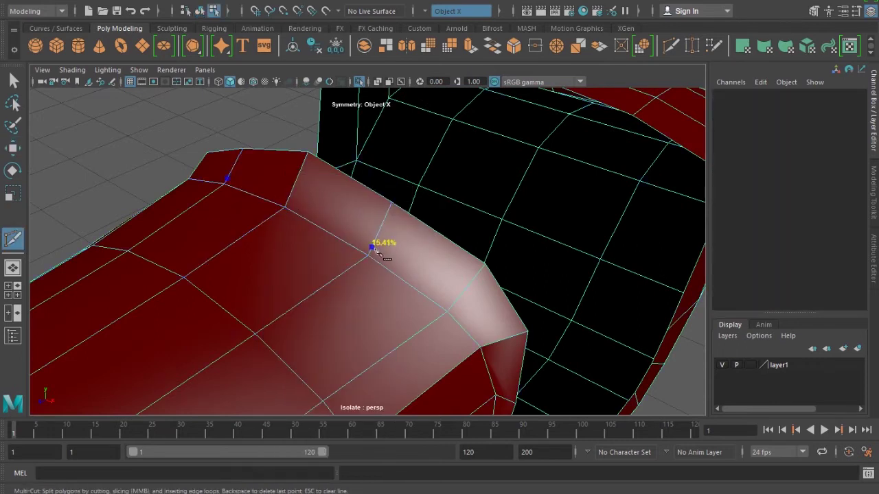
Cut new edges along the cowl's rounded top and down its side
{"action": "left_click", "coordinate": [292, 207], "text": "ctrl"}
{"action": "left_click", "coordinate": [373, 243]}
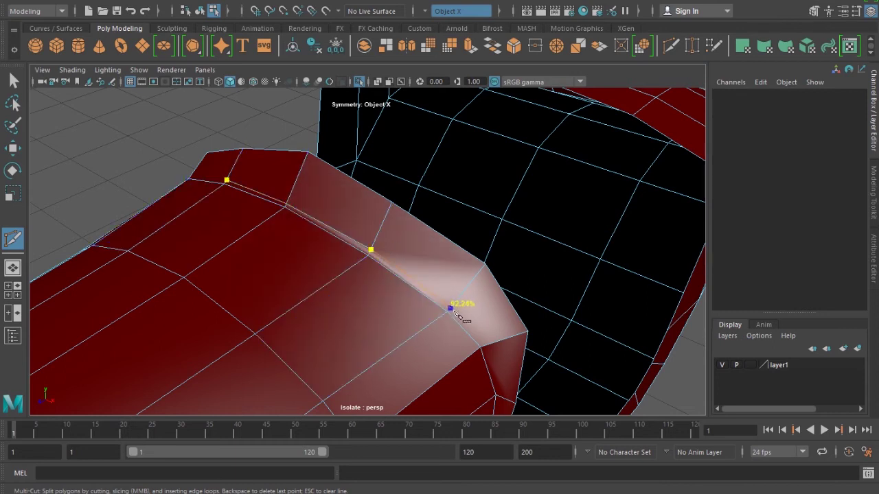
{"action": "left_click_drag", "start_coordinate": [454, 313], "coordinate": [457, 350], "text": "alt"}
{"action": "right_click_drag", "start_coordinate": [457, 349], "coordinate": [439, 308], "text": "alt"}
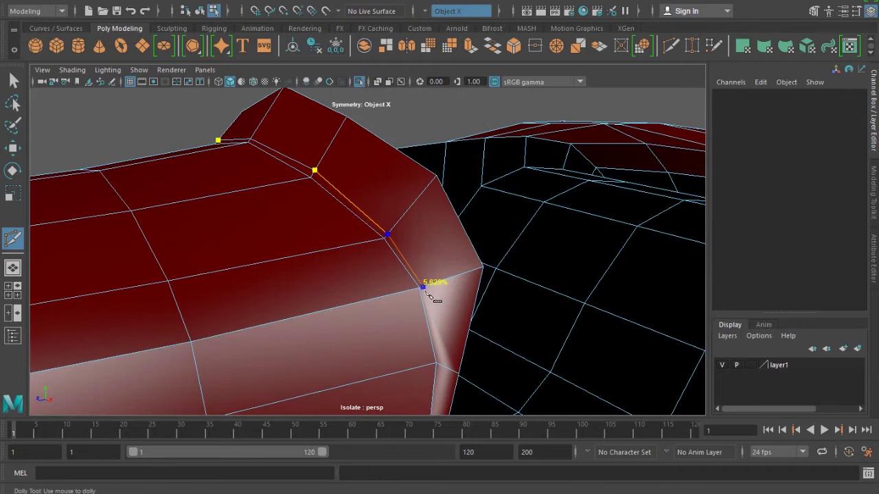
{"action": "left_click", "coordinate": [439, 365]}
{"action": "key", "text": "Return"}
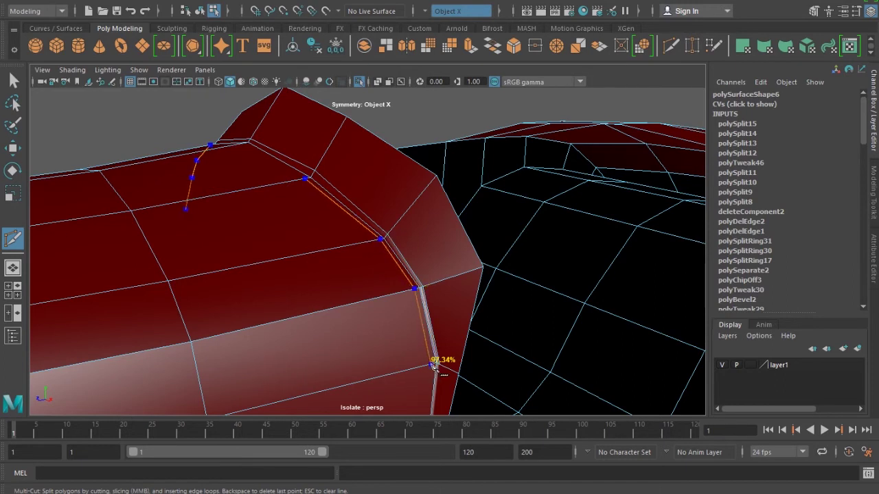
{"action": "key", "text": "Return"}
{"action": "key", "text": "w"}
Add another cut along the cowl and check the body in smooth preview
{"action": "mouse_move", "coordinate": [322, 285]}
{"action": "left_mouse_down", "text": "alt"}
{"action": "mouse_move", "coordinate": [373, 308]}
{"action": "mouse_move", "coordinate": [357, 302]}
{"action": "left_mouse_up", "text": "alt"}
{"action": "right_click_drag", "start_coordinate": [361, 267], "coordinate": [270, 216], "text": "shift"}
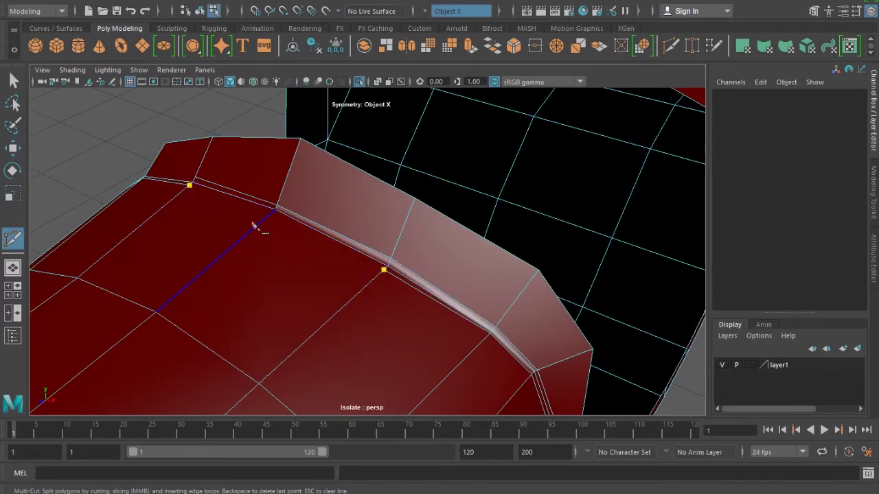
{"action": "key", "text": "w"}
{"action": "mouse_move", "coordinate": [284, 265]}
{"action": "left_mouse_down", "text": "alt"}
{"action": "mouse_move", "coordinate": [378, 319]}
{"action": "mouse_move", "coordinate": [284, 316]}
{"action": "mouse_move", "coordinate": [268, 331]}
{"action": "mouse_move", "coordinate": [343, 275]}
{"action": "mouse_move", "coordinate": [359, 318]}
{"action": "mouse_move", "coordinate": [334, 286]}
{"action": "left_mouse_up", "text": "alt"}
{"action": "key", "text": "3"}
{"action": "scroll", "coordinate": [321, 292], "scroll_direction": "down", "scroll_amount": 3}
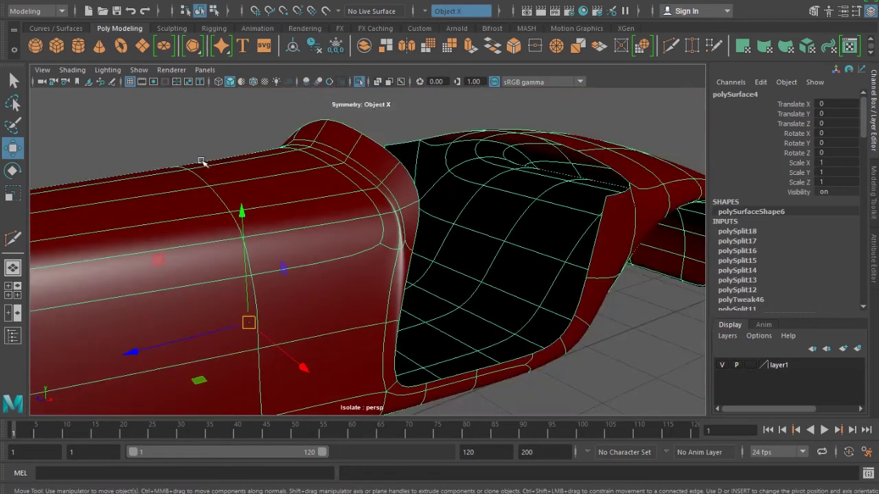
{"action": "left_click", "coordinate": [205, 141]}
{"action": "mouse_move", "coordinate": [205, 140]}
{"action": "left_mouse_down", "text": "alt"}
{"action": "mouse_move", "coordinate": [421, 337]}
{"action": "mouse_move", "coordinate": [353, 314]}
{"action": "mouse_move", "coordinate": [347, 291]}
{"action": "mouse_move", "coordinate": [387, 300]}
{"action": "mouse_move", "coordinate": [337, 288]}
{"action": "left_mouse_up", "text": "alt"}
{"action": "left_click", "coordinate": [352, 300]}
{"action": "key", "text": "1"}
Cut a new edge along the hood-to-cockpit seam
{"action": "mouse_move", "coordinate": [337, 289]}
{"action": "right_mouse_down", "text": "alt"}
{"action": "mouse_move", "coordinate": [386, 337]}
{"action": "mouse_move", "coordinate": [368, 346]}
{"action": "right_mouse_up", "text": "alt"}
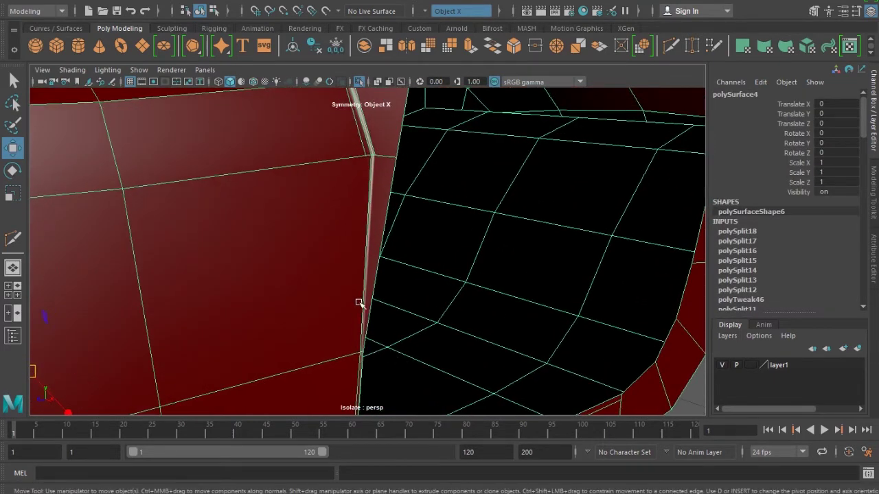
{"action": "right_click_drag", "start_coordinate": [371, 196], "coordinate": [295, 192], "text": "shift"}
{"action": "left_click", "coordinate": [375, 156]}
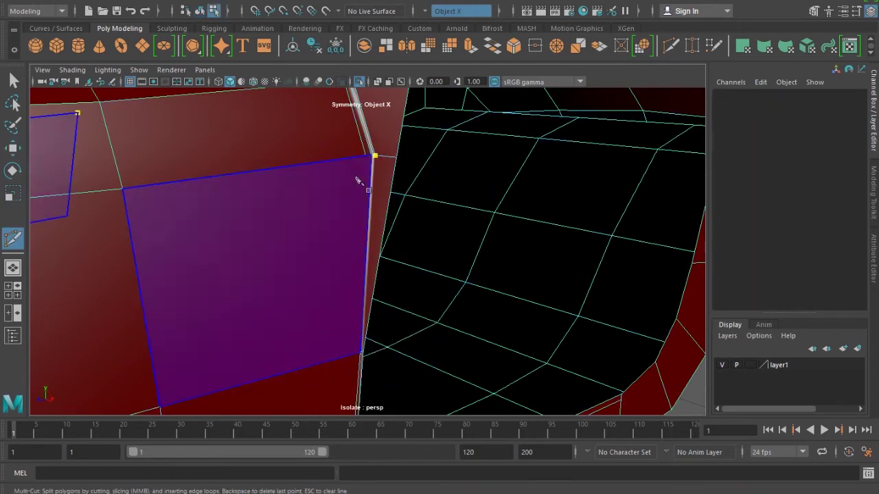
{"action": "key", "text": "Return"}
{"action": "left_click", "coordinate": [359, 352]}
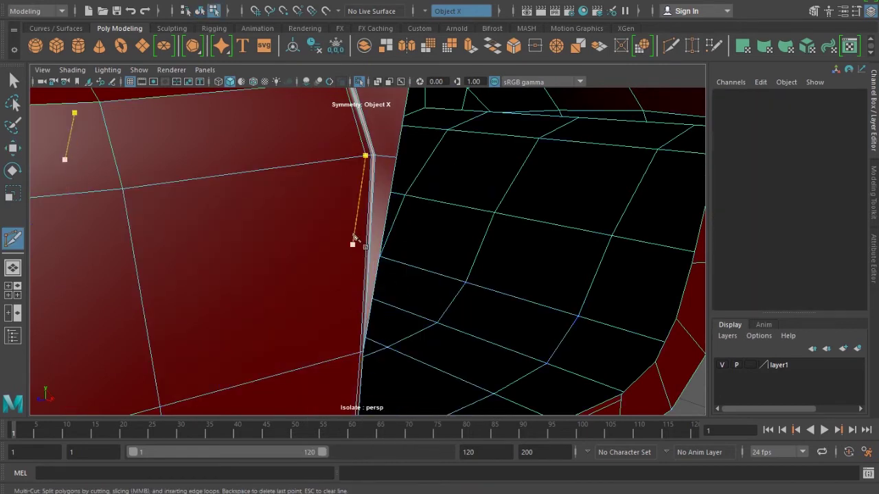
{"action": "key", "text": "Return"}
{"action": "key", "text": "w"}
Raise one vertex on the cowl's top slightly
{"action": "scroll", "coordinate": [316, 231], "scroll_direction": "down", "scroll_amount": 3}
{"action": "scroll", "coordinate": [310, 232], "scroll_direction": "down", "scroll_amount": 5}
{"action": "left_click", "coordinate": [259, 150]}
{"action": "left_click_drag", "start_coordinate": [261, 147], "coordinate": [327, 235], "text": "alt"}
{"action": "scroll", "coordinate": [357, 260], "scroll_direction": "up", "scroll_amount": 5}
{"action": "mouse_move", "coordinate": [372, 304]}
{"action": "left_mouse_down", "text": "alt"}
{"action": "mouse_move", "coordinate": [392, 296]}
{"action": "mouse_move", "coordinate": [249, 290]}
{"action": "mouse_move", "coordinate": [295, 270]}
{"action": "mouse_move", "coordinate": [427, 300]}
{"action": "left_mouse_up", "text": "alt"}
{"action": "left_click", "coordinate": [363, 275]}
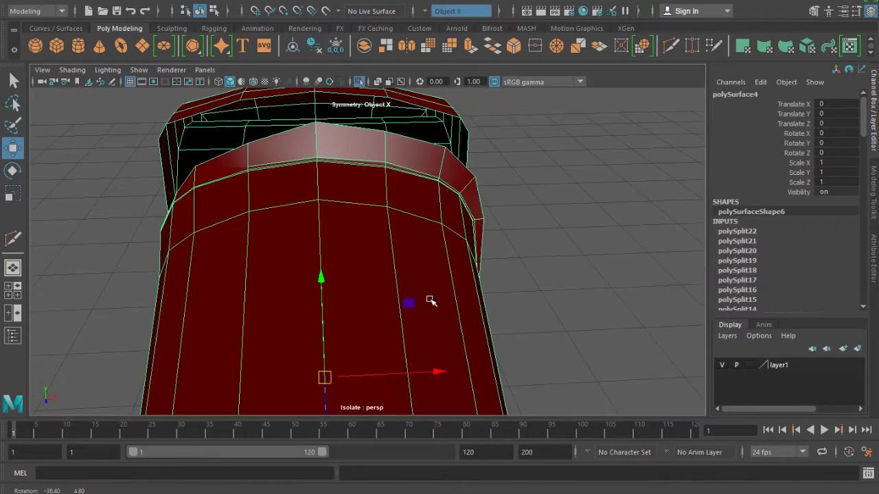
{"action": "key", "text": "F9"}
{"action": "left_click", "coordinate": [383, 131]}
{"action": "middle_click_drag", "start_coordinate": [388, 101], "coordinate": [389, 99]}
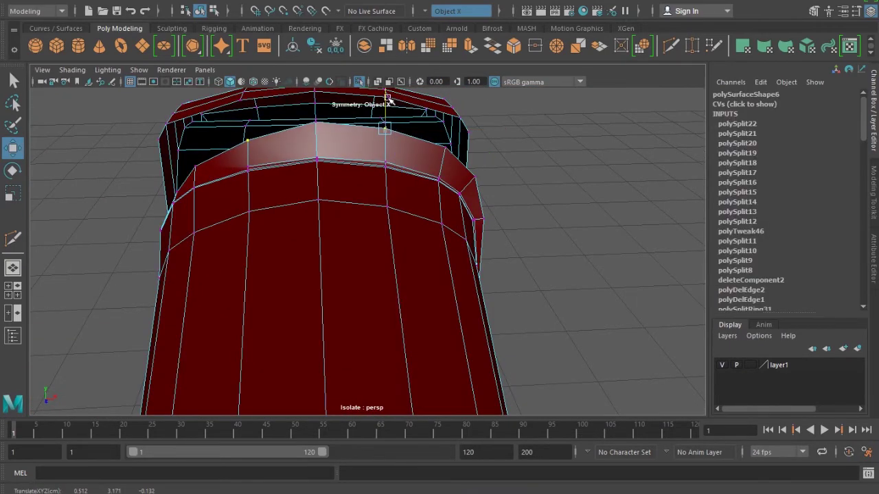
Return to object mode and show all scene objects again
{"action": "key", "text": "F8"}
{"action": "mouse_move", "coordinate": [384, 221]}
{"action": "left_mouse_down", "text": "alt"}
{"action": "mouse_move", "coordinate": [313, 240]}
{"action": "mouse_move", "coordinate": [153, 245]}
{"action": "mouse_move", "coordinate": [198, 251]}
{"action": "mouse_move", "coordinate": [304, 231]}
{"action": "mouse_move", "coordinate": [175, 232]}
{"action": "mouse_move", "coordinate": [205, 232]}
{"action": "mouse_move", "coordinate": [215, 247]}
{"action": "mouse_move", "coordinate": [350, 221]}
{"action": "mouse_move", "coordinate": [371, 82]}
{"action": "left_mouse_up", "text": "alt"}
{"action": "left_click", "coordinate": [368, 81]}
Preview the body smoothed, then select the body mesh and isolate it
{"action": "left_click_drag", "start_coordinate": [343, 240], "coordinate": [381, 253], "text": "alt"}
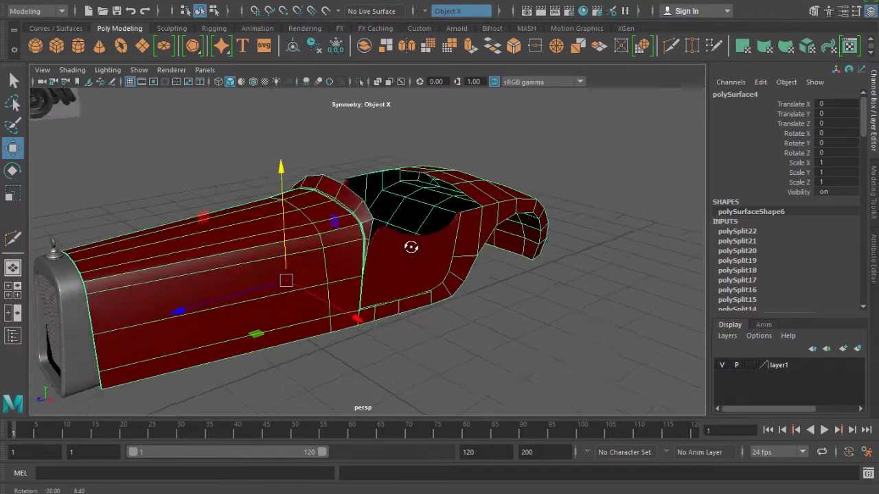
{"action": "key", "text": "3"}
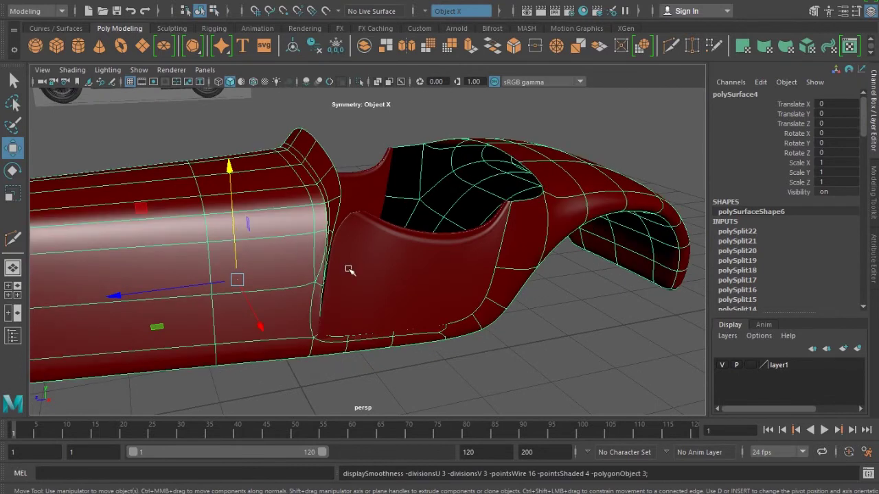
{"action": "left_click_drag", "start_coordinate": [349, 269], "coordinate": [435, 383], "text": "alt"}
{"action": "left_click", "coordinate": [412, 354]}
{"action": "left_click", "coordinate": [328, 331]}
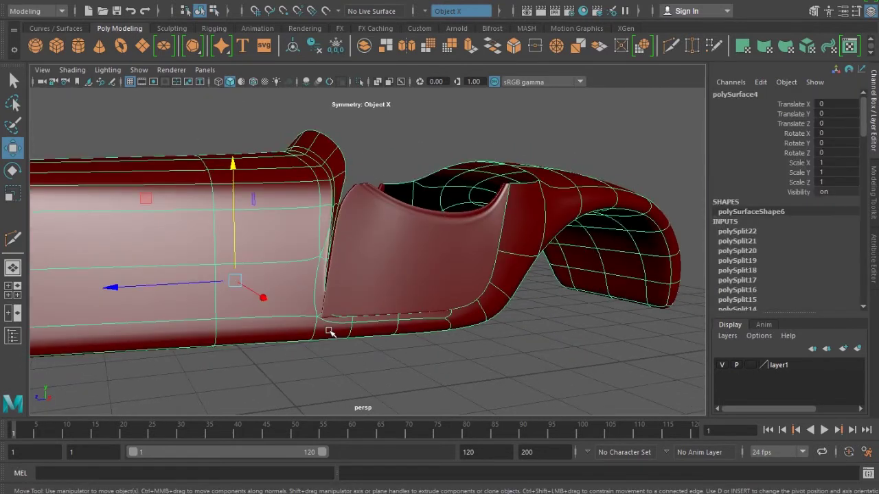
{"action": "scroll", "coordinate": [379, 387], "scroll_direction": "up", "scroll_amount": 5}
{"action": "left_click_drag", "start_coordinate": [378, 387], "coordinate": [381, 125], "text": "alt"}
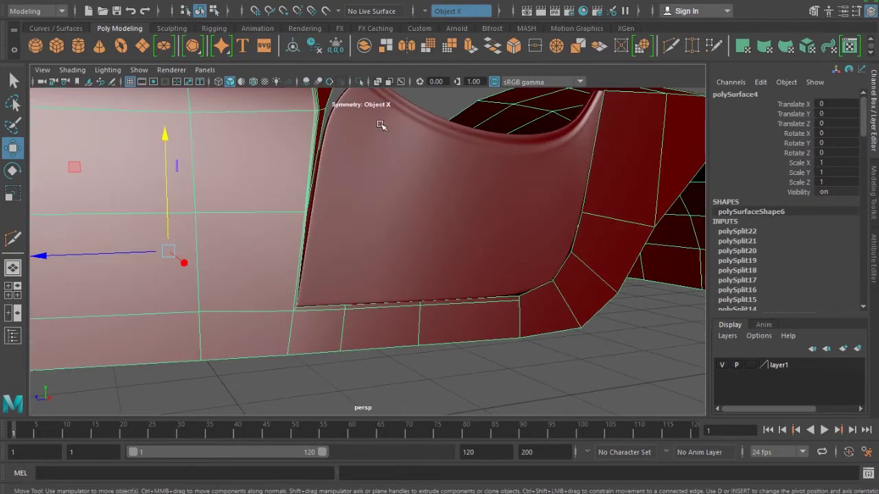
{"action": "left_click", "coordinate": [359, 82]}
Raise the vertex at the cockpit's lower sill corner with the Move tool
{"action": "scroll", "coordinate": [330, 405], "scroll_direction": "up", "scroll_amount": 3}
{"action": "middle_click_drag", "start_coordinate": [330, 408], "coordinate": [365, 366], "text": "alt"}
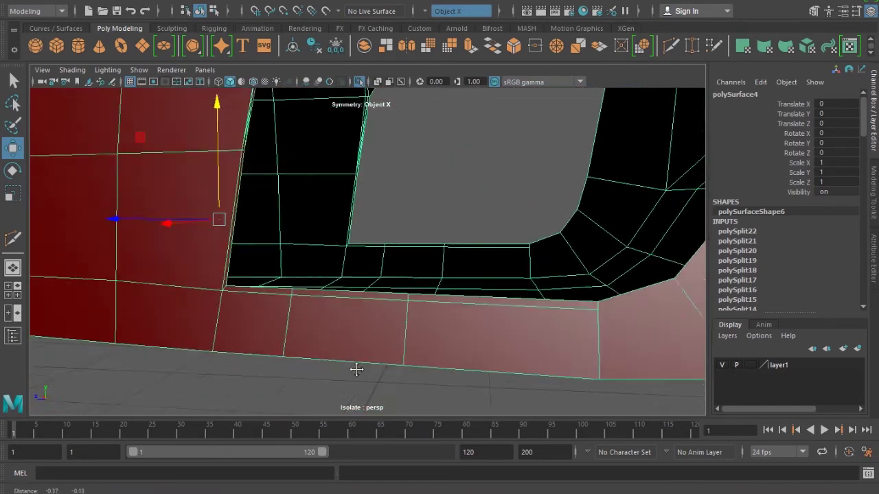
{"action": "scroll", "coordinate": [366, 368], "scroll_direction": "up", "scroll_amount": 2}
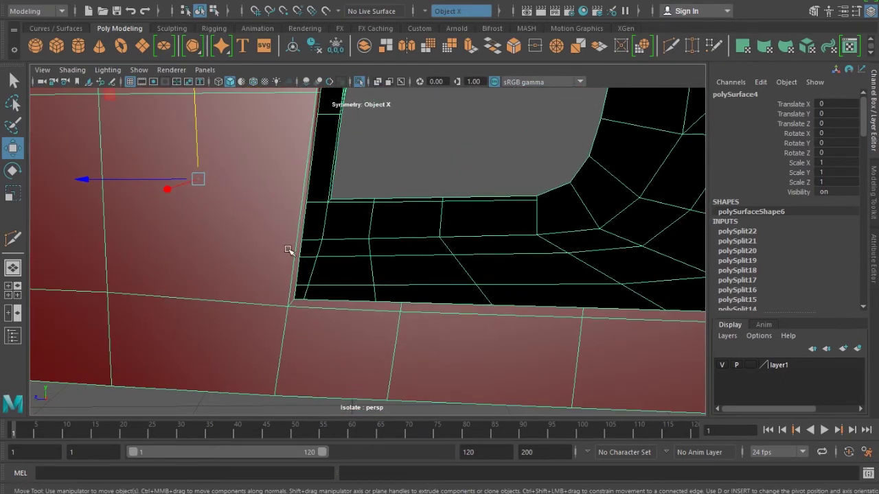
{"action": "right_click_drag", "start_coordinate": [288, 249], "coordinate": [213, 206], "text": "shift"}
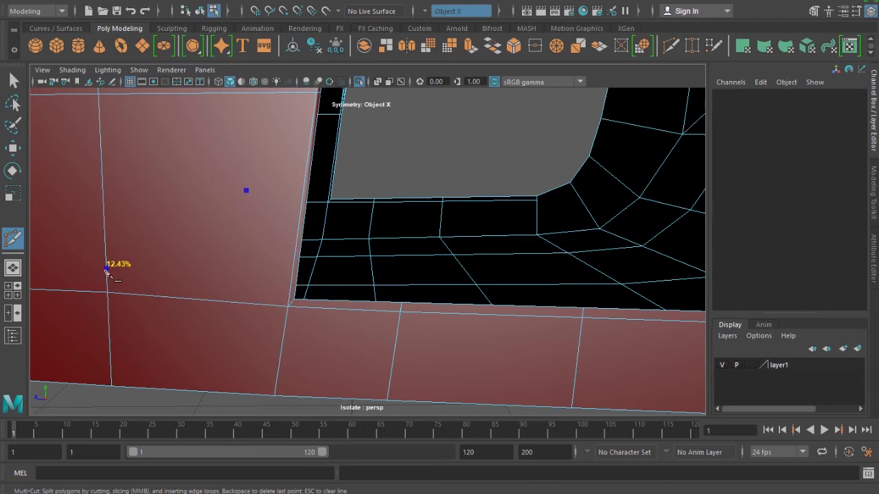
{"action": "right_click_drag", "start_coordinate": [101, 328], "coordinate": [155, 342], "text": "alt"}
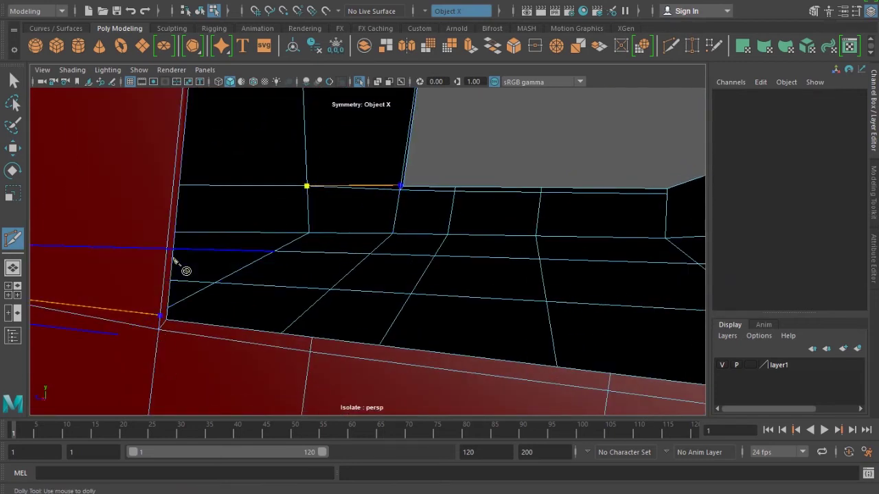
{"action": "scroll", "coordinate": [195, 330], "scroll_direction": "up", "scroll_amount": 2}
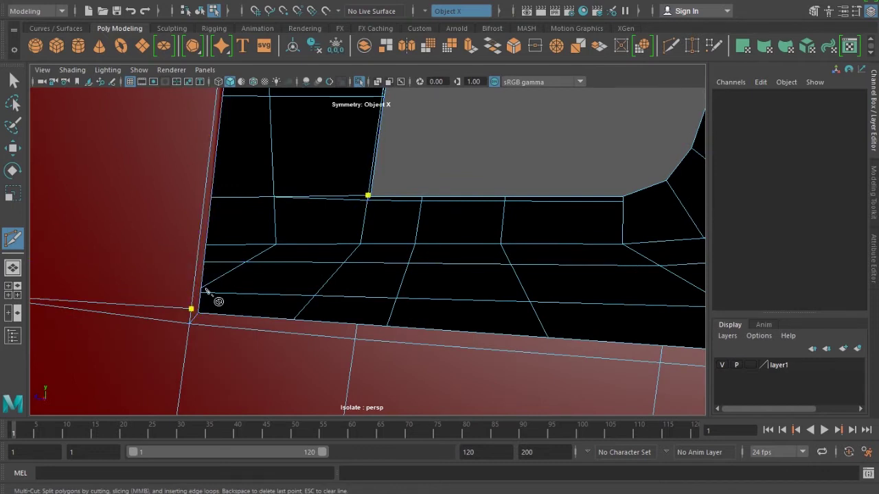
{"action": "scroll", "coordinate": [218, 302], "scroll_direction": "up", "scroll_amount": 2}
{"action": "key", "text": "Escape"}
{"action": "key", "text": "w"}
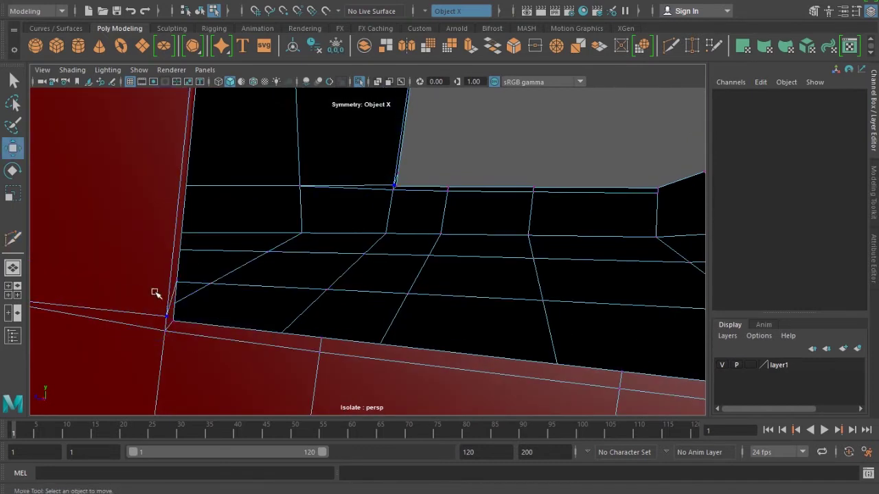
{"action": "left_click_drag", "start_coordinate": [177, 283], "coordinate": [174, 254]}
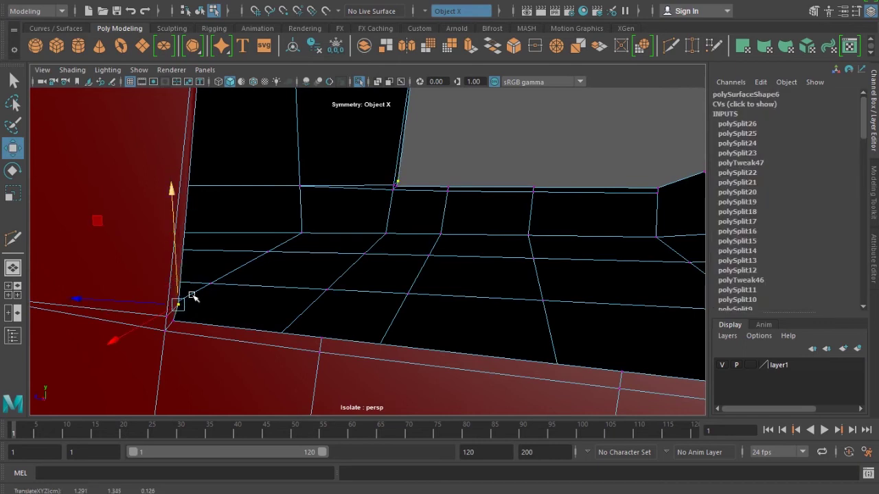
Multi-Cut a new edge running down the body side below the cockpit corner
{"action": "mouse_move", "coordinate": [190, 339]}
{"action": "left_mouse_down", "text": "alt"}
{"action": "mouse_move", "coordinate": [117, 287]}
{"action": "mouse_move", "coordinate": [177, 291]}
{"action": "mouse_move", "coordinate": [216, 271]}
{"action": "left_mouse_up", "text": "alt"}
{"action": "right_click_drag", "start_coordinate": [216, 270], "coordinate": [280, 235]}
{"action": "left_click", "coordinate": [210, 230]}
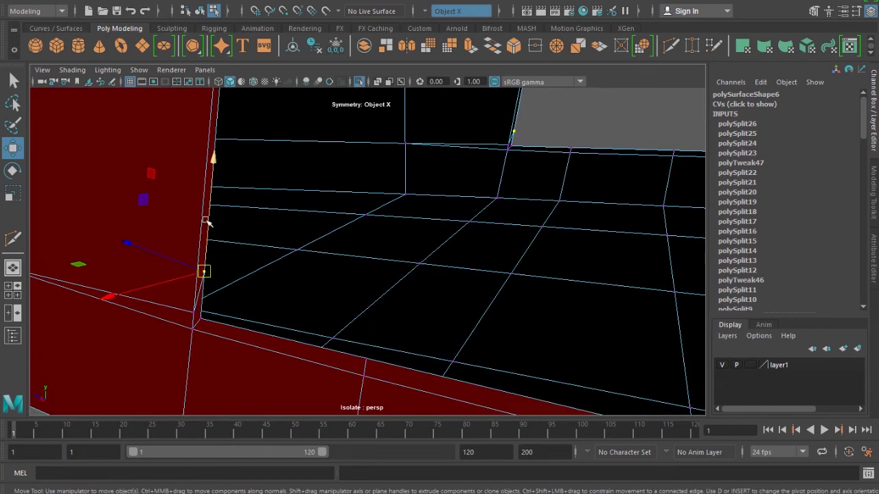
{"action": "key", "text": "F8"}
{"action": "mouse_move", "coordinate": [220, 330]}
{"action": "left_mouse_down", "text": "alt"}
{"action": "mouse_move", "coordinate": [190, 364]}
{"action": "mouse_move", "coordinate": [325, 314]}
{"action": "left_mouse_up", "text": "alt"}
{"action": "mouse_move", "coordinate": [325, 210]}
{"action": "right_mouse_down", "text": "shift"}
{"action": "mouse_move", "coordinate": [261, 264]}
{"action": "mouse_move", "coordinate": [257, 210]}
{"action": "right_mouse_up", "text": "shift"}
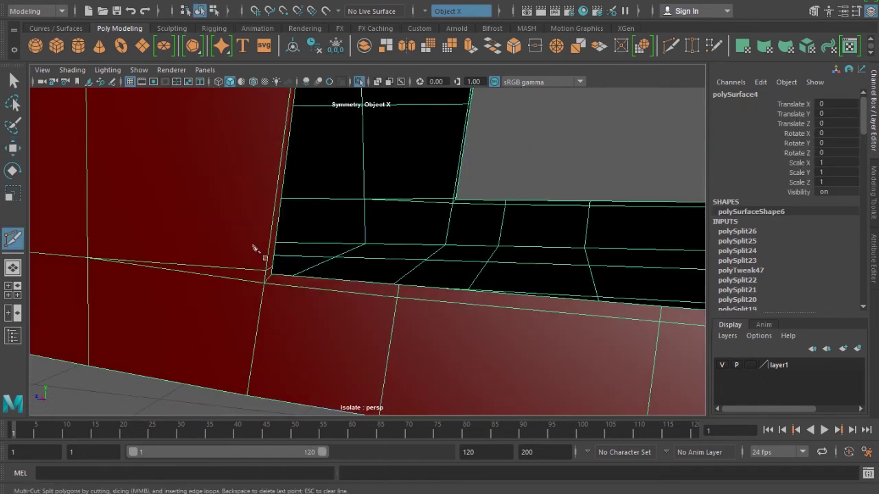
{"action": "mouse_move", "coordinate": [259, 332]}
{"action": "left_mouse_down", "text": "alt"}
{"action": "mouse_move", "coordinate": [249, 310]}
{"action": "mouse_move", "coordinate": [254, 273]}
{"action": "left_mouse_up", "text": "alt"}
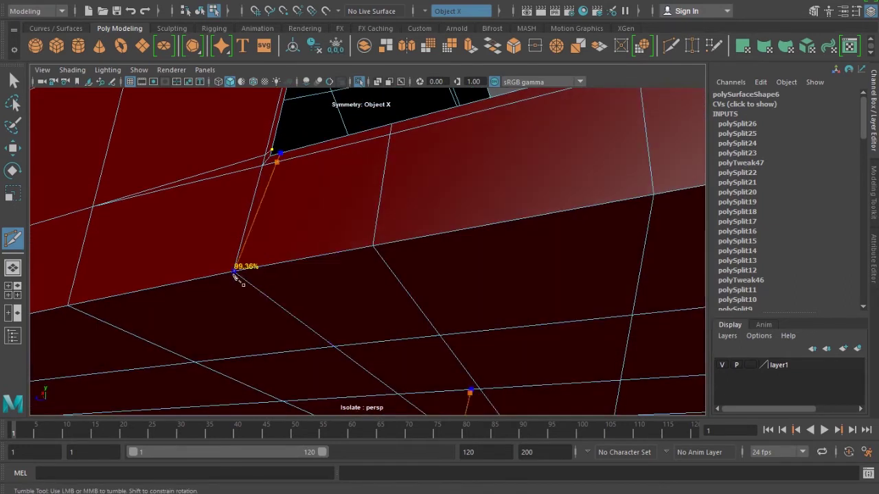
{"action": "left_click", "coordinate": [233, 273]}
{"action": "key", "text": "Return"}
Check the smoothed corner crease, then show all scene objects and view the whole body
{"action": "key", "text": "F8"}
{"action": "key", "text": "w"}
{"action": "key", "text": "3"}
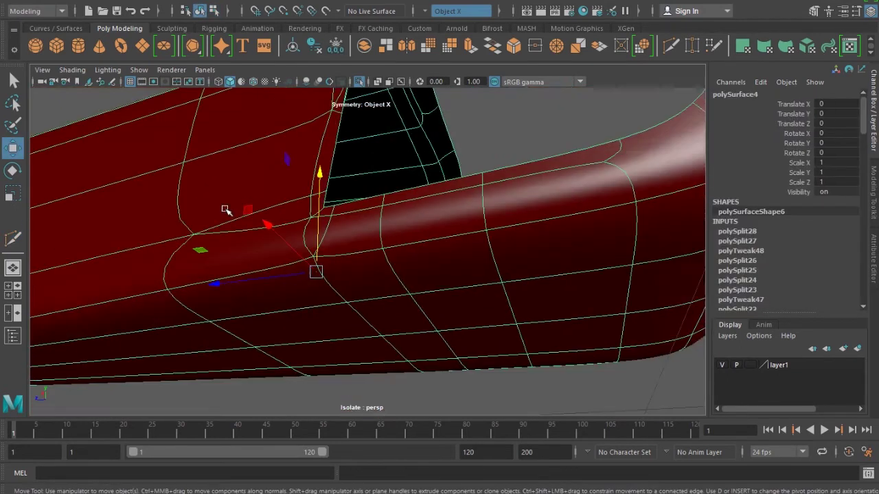
{"action": "left_click_drag", "start_coordinate": [191, 378], "coordinate": [357, 355], "text": "alt"}
{"action": "left_click", "coordinate": [357, 355]}
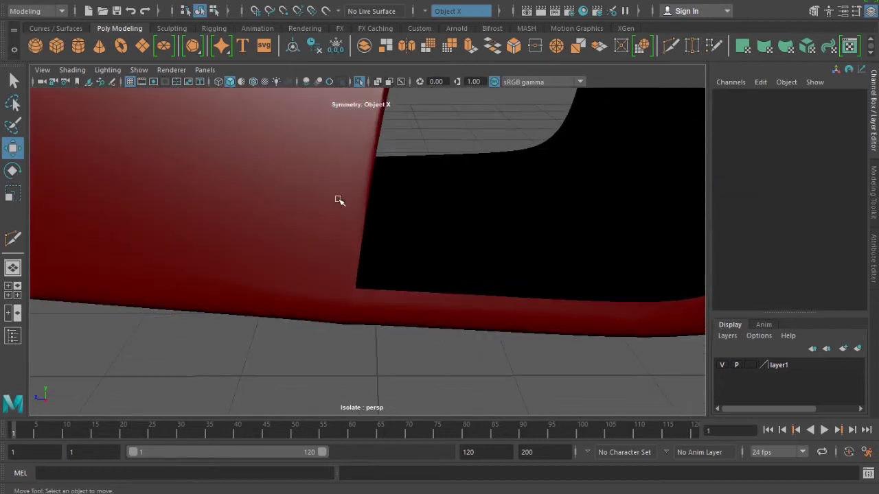
{"action": "left_click", "coordinate": [362, 82]}
{"action": "left_click_drag", "start_coordinate": [418, 246], "coordinate": [471, 245], "text": "alt"}
{"action": "mouse_move", "coordinate": [470, 245]}
{"action": "right_mouse_down", "text": "alt"}
{"action": "mouse_move", "coordinate": [420, 296]}
{"action": "mouse_move", "coordinate": [432, 303]}
{"action": "right_mouse_up", "text": "alt"}
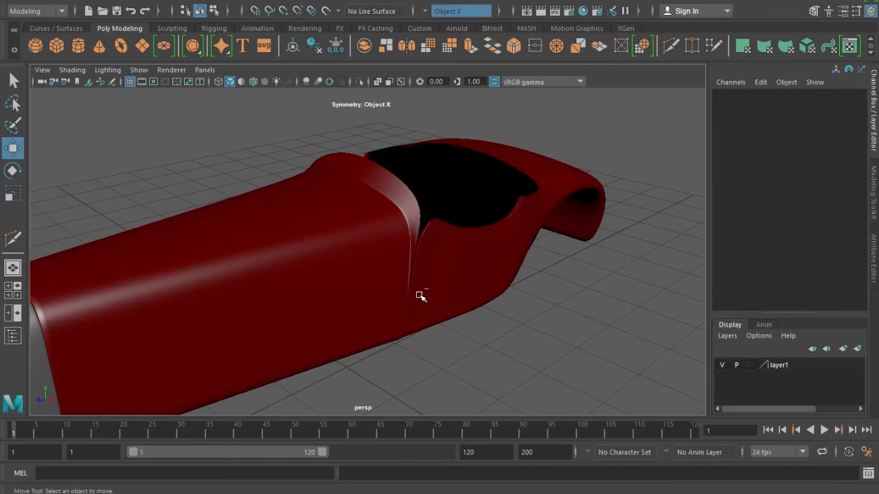
Save the scene as CarV_04.ma, replacing the version number from CarV_03.ma
{"action": "left_click", "coordinate": [15, 2]}
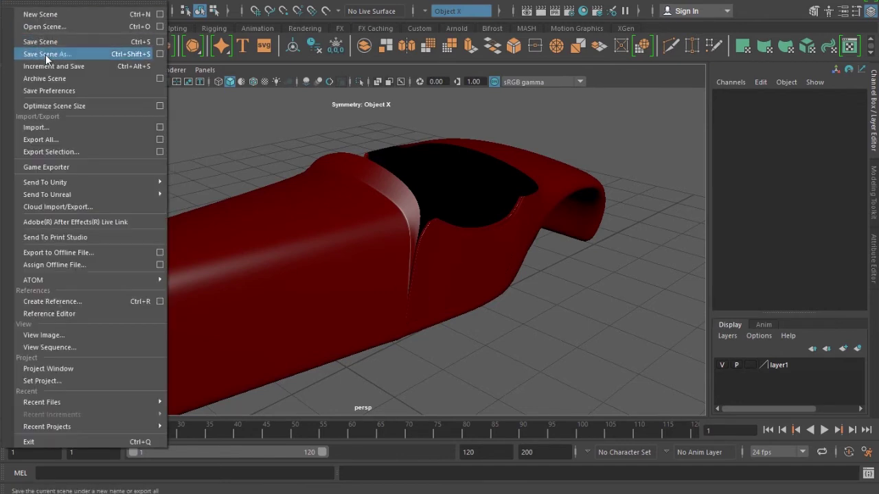
{"action": "left_click", "coordinate": [45, 54]}
{"action": "left_click", "coordinate": [208, 137]}
{"action": "left_click_drag", "start_coordinate": [150, 394], "coordinate": [145, 394]}
{"action": "type", "text": "04"}
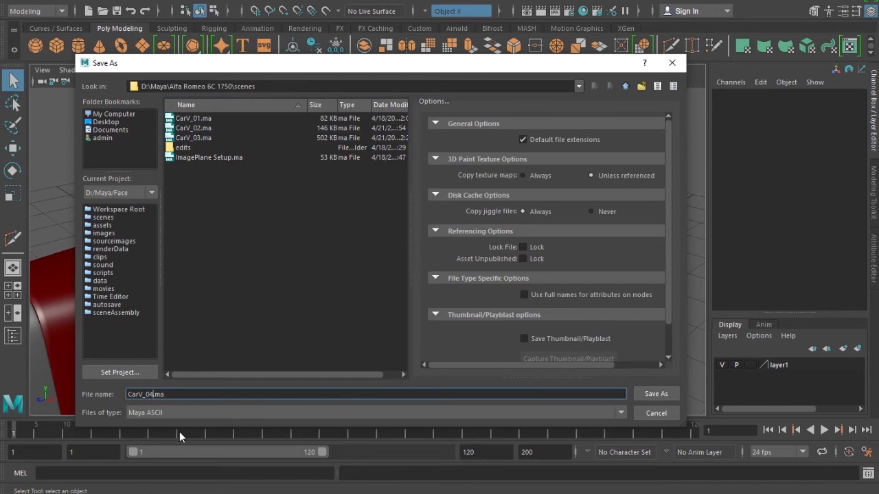
{"action": "key", "text": "Return"}
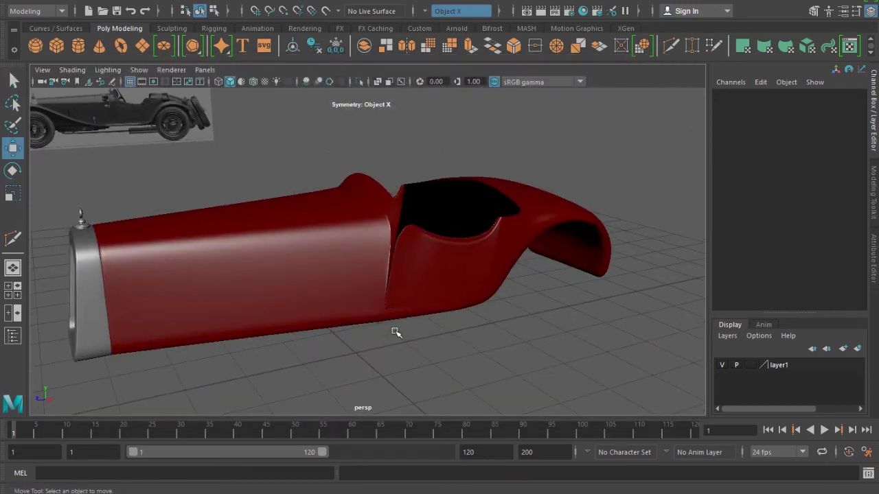
{"action": "key", "text": "q"}
{"action": "key", "text": "w"}
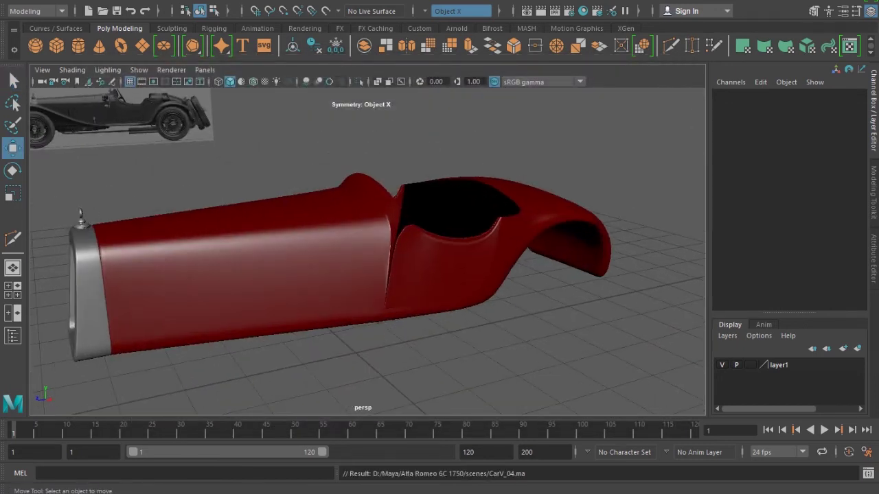
{"action": "mouse_move", "coordinate": [502, 233]}
{"action": "left_mouse_down", "text": "alt"}
{"action": "mouse_move", "coordinate": [555, 256]}
{"action": "mouse_move", "coordinate": [457, 245]}
{"action": "mouse_move", "coordinate": [571, 226]}
{"action": "mouse_move", "coordinate": [525, 240]}
{"action": "mouse_move", "coordinate": [433, 245]}
{"action": "left_mouse_up", "text": "alt"}
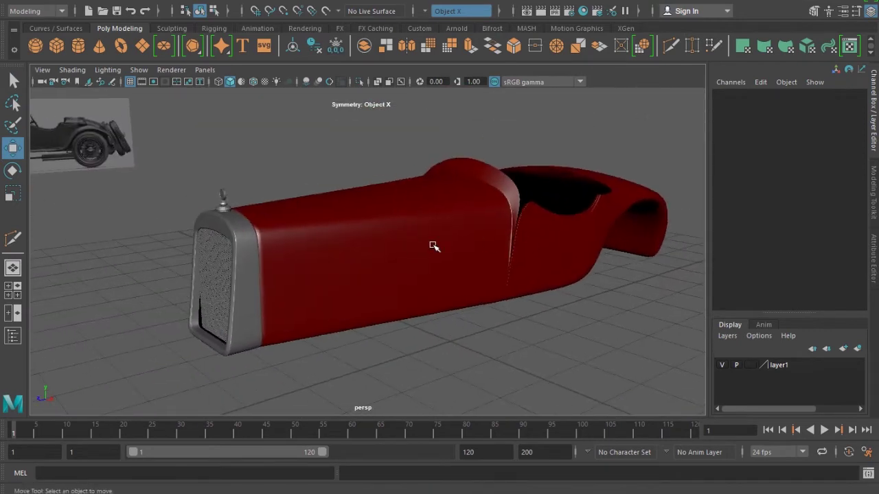
Select the body and frame the hood's rear and cowl in side wireframe view
{"action": "left_click", "coordinate": [433, 245]}
{"action": "left_click_drag", "start_coordinate": [449, 282], "coordinate": [400, 275], "text": "alt"}
{"action": "key", "text": "space"}
{"action": "middle_click_drag", "start_coordinate": [456, 267], "coordinate": [410, 271], "text": "alt"}
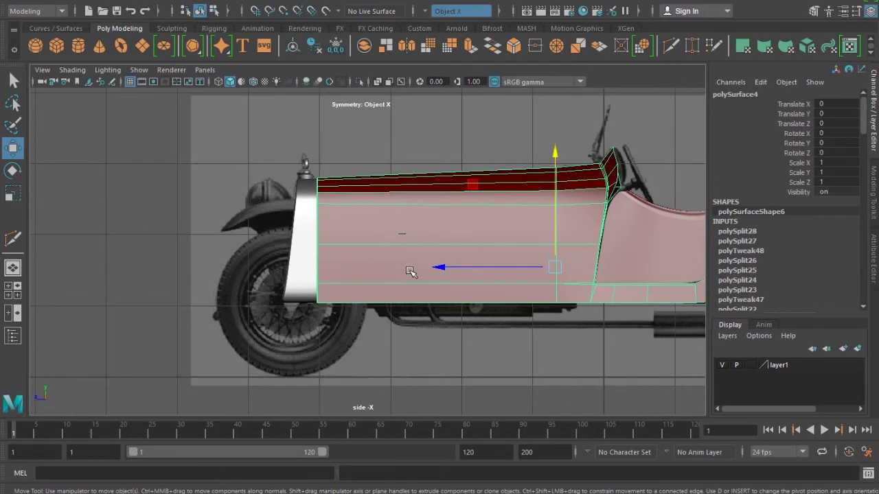
{"action": "key", "text": "4"}
{"action": "scroll", "coordinate": [411, 271], "scroll_direction": "up", "scroll_amount": 2}
{"action": "key", "text": "5"}
{"action": "key", "text": "4"}
{"action": "scroll", "coordinate": [616, 196], "scroll_direction": "up", "scroll_amount": 2}
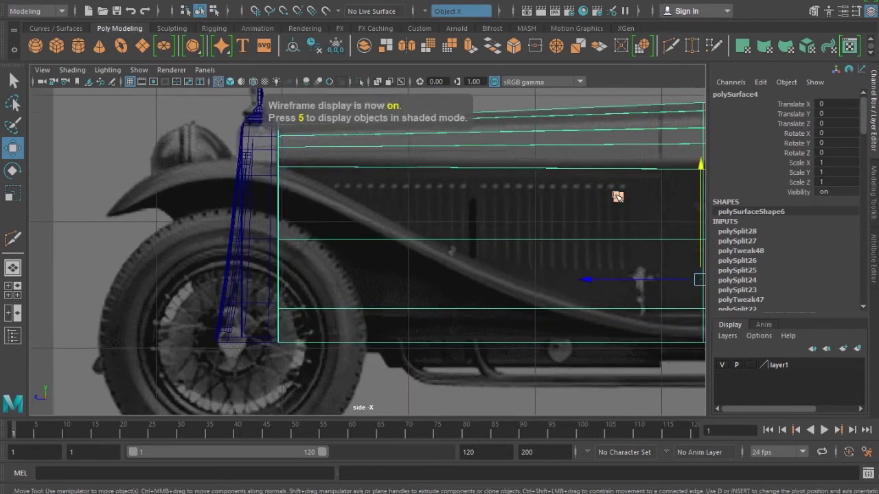
{"action": "middle_click_drag", "start_coordinate": [616, 197], "coordinate": [422, 247], "text": "alt"}
{"action": "scroll", "coordinate": [423, 247], "scroll_direction": "up", "scroll_amount": 1}
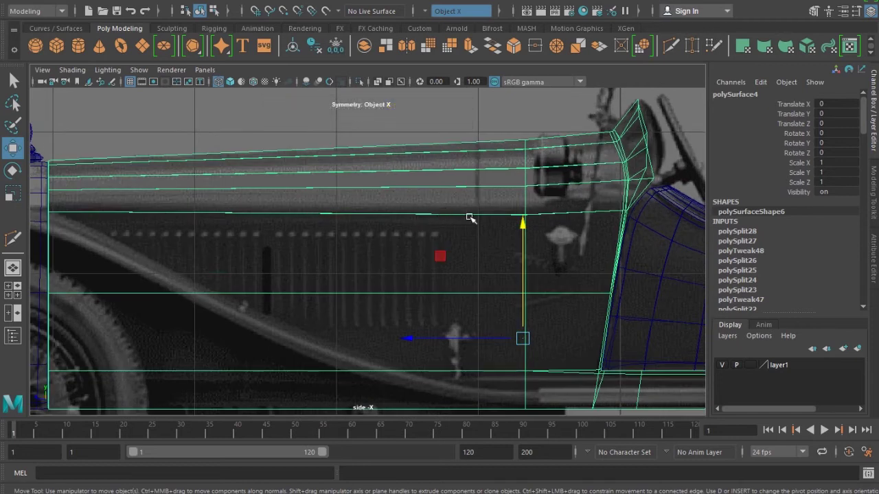
Try moving a vertex on the hood's upper line, then undo the move
{"action": "key", "text": "F9"}
{"action": "left_click", "coordinate": [524, 215]}
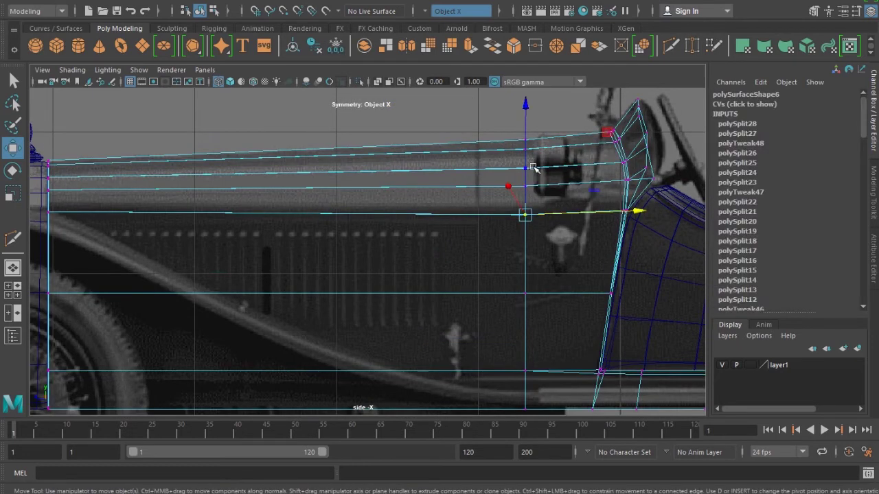
{"action": "left_click_drag", "start_coordinate": [525, 204], "coordinate": [528, 175]}
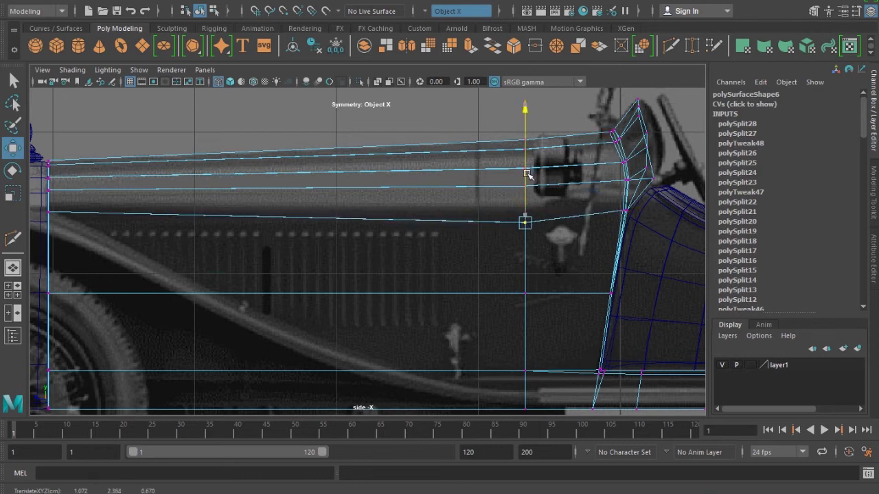
{"action": "key", "text": "ctrl+z"}
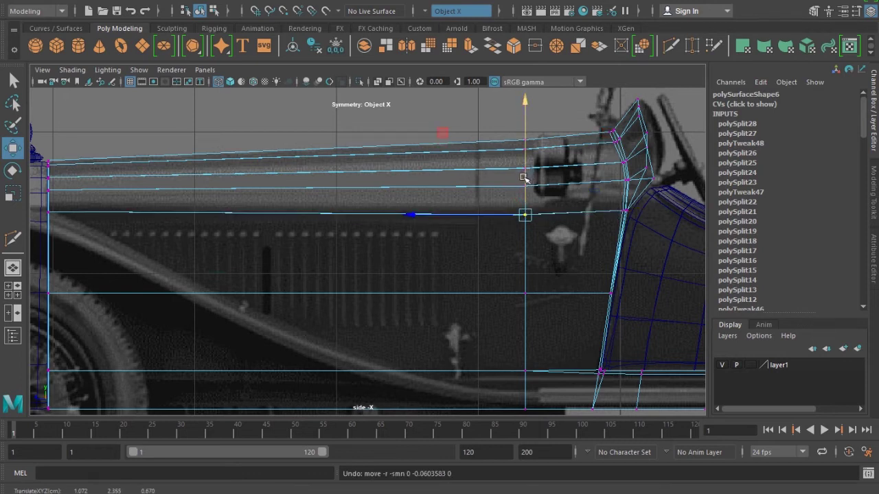
{"action": "middle_click_drag", "start_coordinate": [478, 240], "coordinate": [505, 241], "text": "alt"}
{"action": "key", "text": "6"}
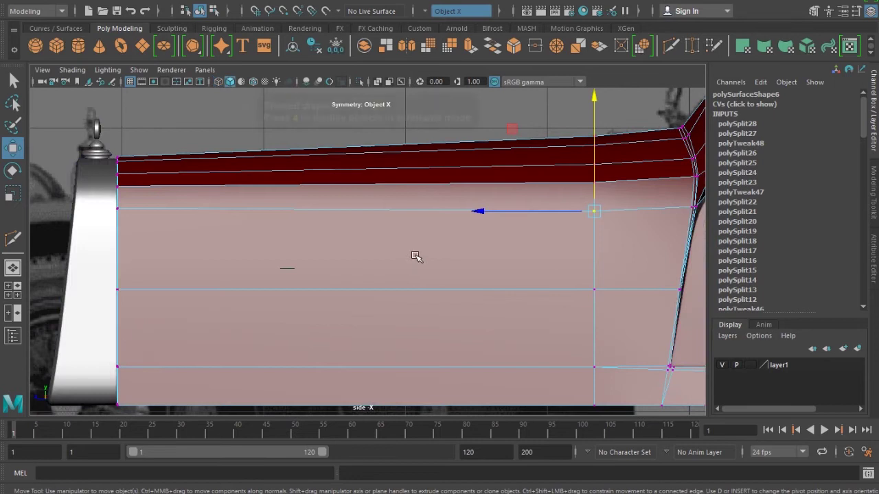
{"action": "key", "text": "F8"}
Insert a lengthwise edge loop along the hood side and slide it along the surface
{"action": "right_click_drag", "start_coordinate": [411, 207], "coordinate": [377, 225], "text": "shift"}
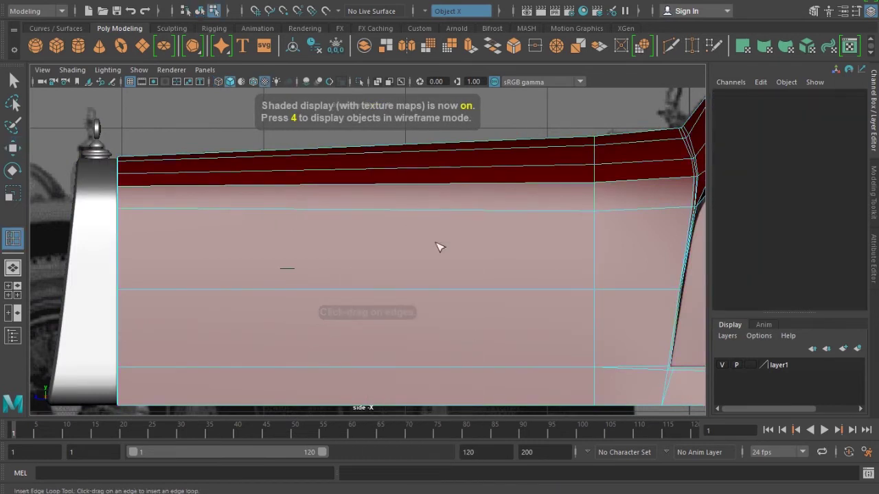
{"action": "key", "text": "4"}
{"action": "mouse_move", "coordinate": [594, 238]}
{"action": "left_mouse_down"}
{"action": "mouse_move", "coordinate": [599, 223]}
{"action": "mouse_move", "coordinate": [398, 335]}
{"action": "mouse_move", "coordinate": [399, 363]}
{"action": "left_mouse_up"}
{"action": "key", "text": "5"}
{"action": "key", "text": "space"}
{"action": "key", "text": "space"}
{"action": "key", "text": "w"}
{"action": "left_click", "coordinate": [400, 368]}
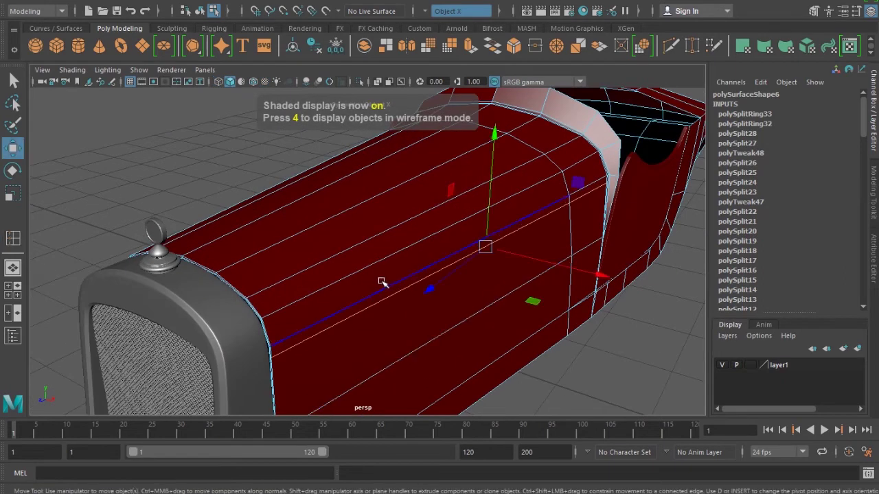
{"action": "mouse_move", "coordinate": [458, 235]}
{"action": "right_mouse_down", "text": "shift"}
{"action": "mouse_move", "coordinate": [455, 356]}
{"action": "mouse_move", "coordinate": [450, 331]}
{"action": "right_mouse_up", "text": "shift"}
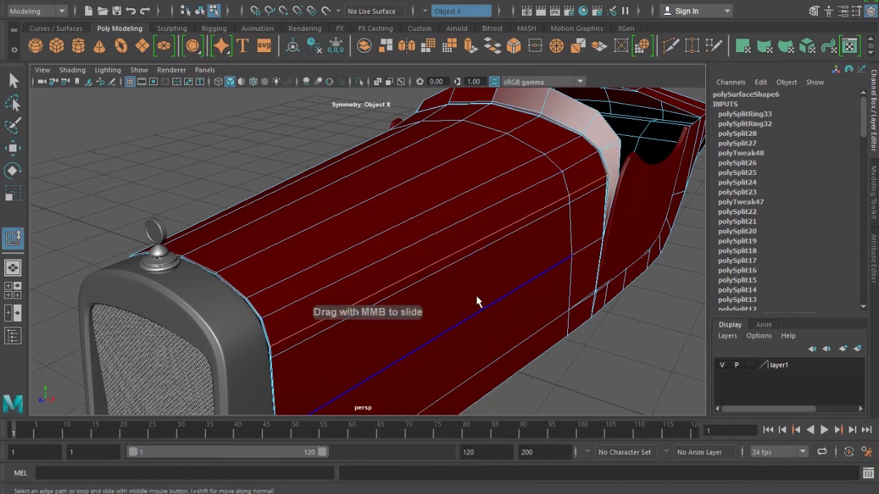
{"action": "left_click_drag", "start_coordinate": [485, 302], "coordinate": [515, 275], "text": "alt"}
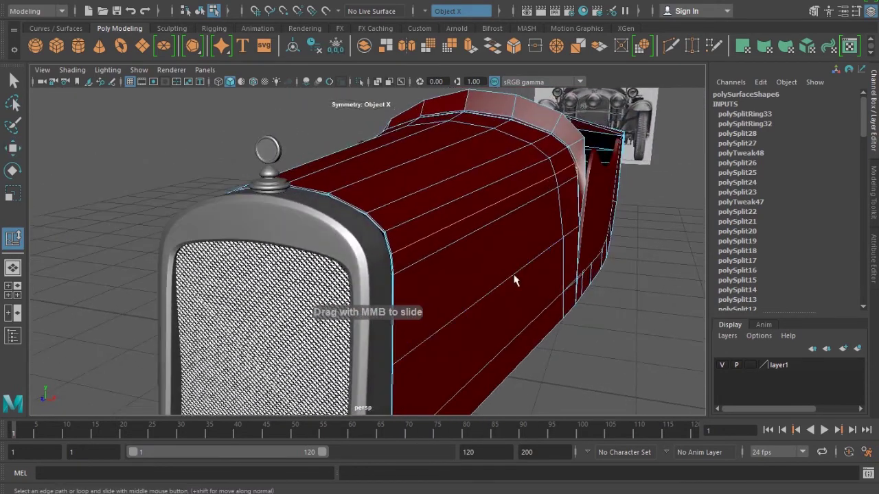
{"action": "key", "text": "w"}
Inspect vertices along the hood's front edge, then clear and reselect the car body
{"action": "mouse_move", "coordinate": [379, 242]}
{"action": "left_mouse_down"}
{"action": "mouse_move", "coordinate": [421, 269]}
{"action": "mouse_move", "coordinate": [565, 236]}
{"action": "mouse_move", "coordinate": [373, 254]}
{"action": "left_mouse_up"}
{"action": "mouse_move", "coordinate": [549, 305]}
{"action": "left_mouse_down", "text": "alt"}
{"action": "mouse_move", "coordinate": [583, 304]}
{"action": "mouse_move", "coordinate": [650, 207]}
{"action": "left_mouse_up", "text": "alt"}
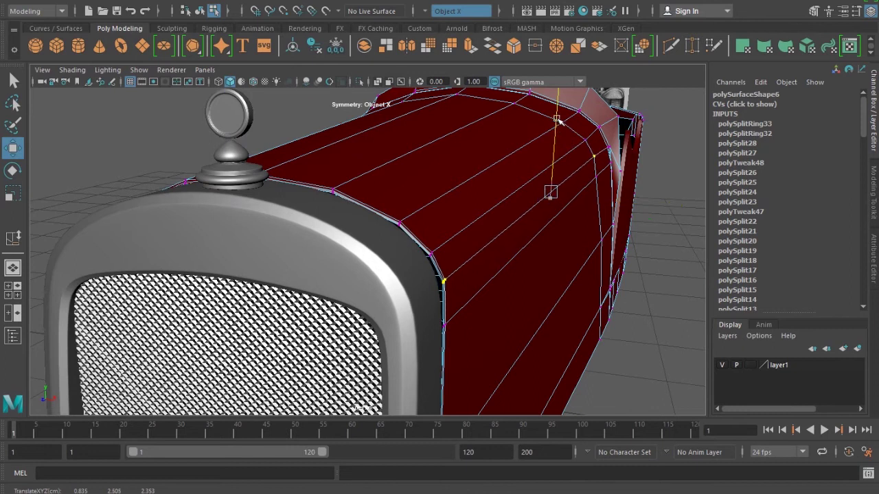
{"action": "right_click_drag", "start_coordinate": [455, 290], "coordinate": [490, 276]}
{"action": "left_click_drag", "start_coordinate": [487, 276], "coordinate": [506, 294], "text": "alt"}
{"action": "left_click", "coordinate": [573, 364]}
{"action": "mouse_move", "coordinate": [574, 369]}
{"action": "left_mouse_down", "text": "alt"}
{"action": "mouse_move", "coordinate": [490, 367]}
{"action": "mouse_move", "coordinate": [498, 348]}
{"action": "mouse_move", "coordinate": [543, 343]}
{"action": "mouse_move", "coordinate": [532, 353]}
{"action": "mouse_move", "coordinate": [490, 350]}
{"action": "left_mouse_up", "text": "alt"}
{"action": "left_click", "coordinate": [452, 284]}
Add a vertical edge loop near the hood's cowl end in side wireframe view
{"action": "key", "text": "space"}
{"action": "left_click_drag", "start_coordinate": [402, 290], "coordinate": [429, 290]}
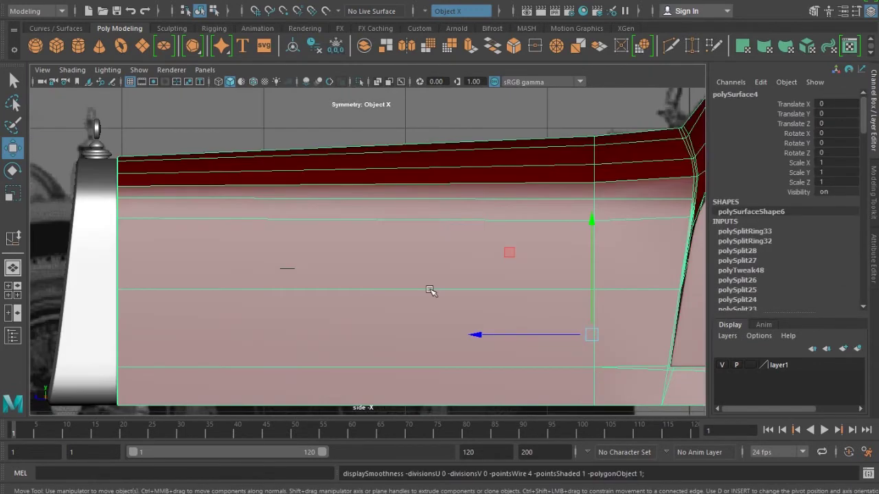
{"action": "key", "text": "4"}
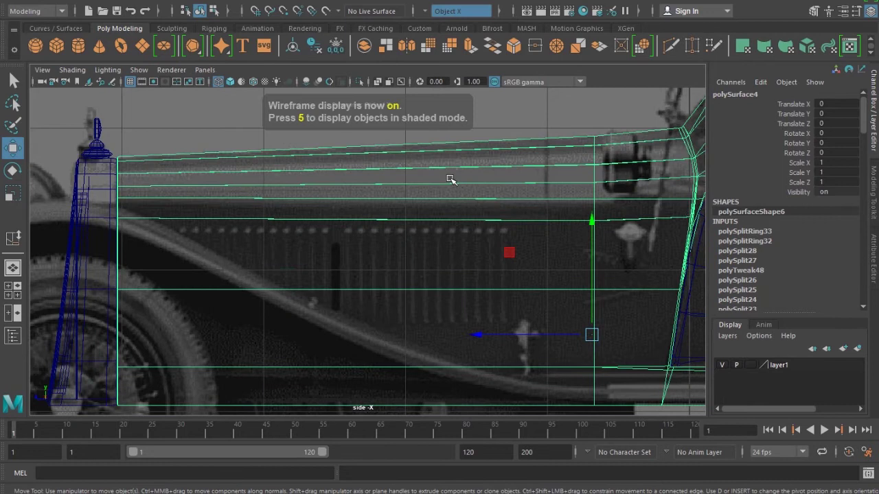
{"action": "right_click_drag", "start_coordinate": [549, 193], "coordinate": [470, 219], "text": "shift"}
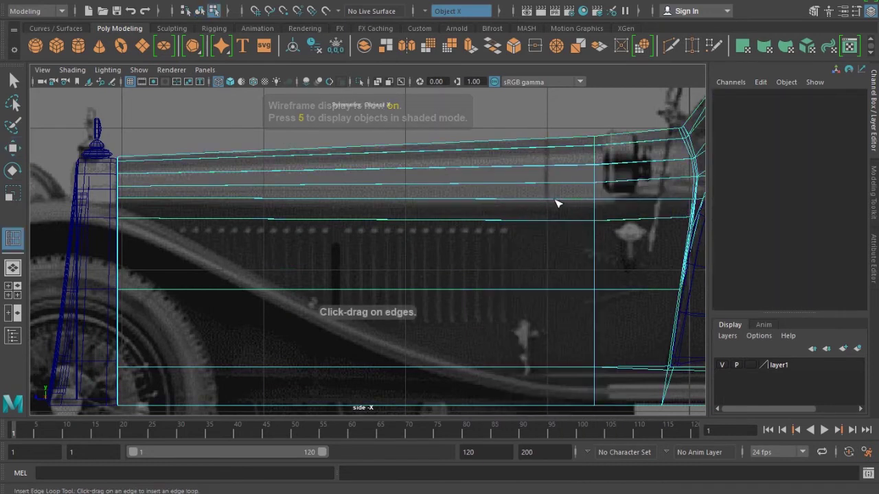
{"action": "left_click_drag", "start_coordinate": [560, 203], "coordinate": [548, 204]}
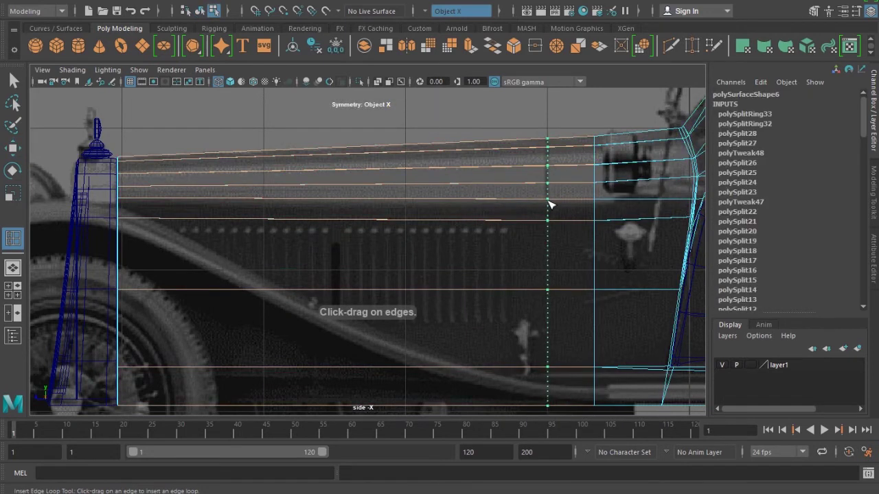
{"action": "key", "text": "5"}
Marquee-select the hood's top faces ahead of the new vertical cut
{"action": "key", "text": "w"}
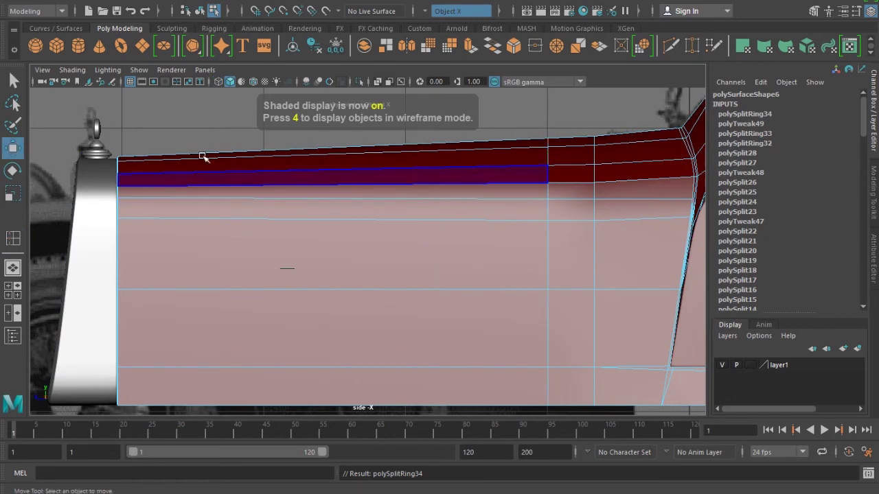
{"action": "left_click_drag", "start_coordinate": [97, 123], "coordinate": [343, 204]}
{"action": "mouse_move", "coordinate": [512, 201]}
{"action": "left_mouse_down"}
{"action": "mouse_move", "coordinate": [519, 206]}
{"action": "mouse_move", "coordinate": [499, 202]}
{"action": "left_mouse_up"}
{"action": "key", "text": "space"}
{"action": "scroll", "coordinate": [549, 250], "scroll_direction": "up", "scroll_amount": 3}
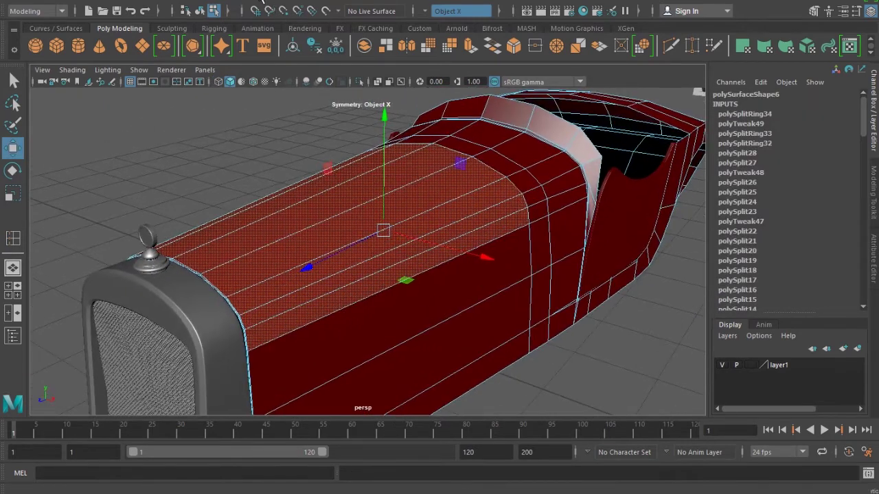
Extract the hood's top faces as a separate panel and isolate it
{"action": "left_click", "coordinate": [274, 13]}
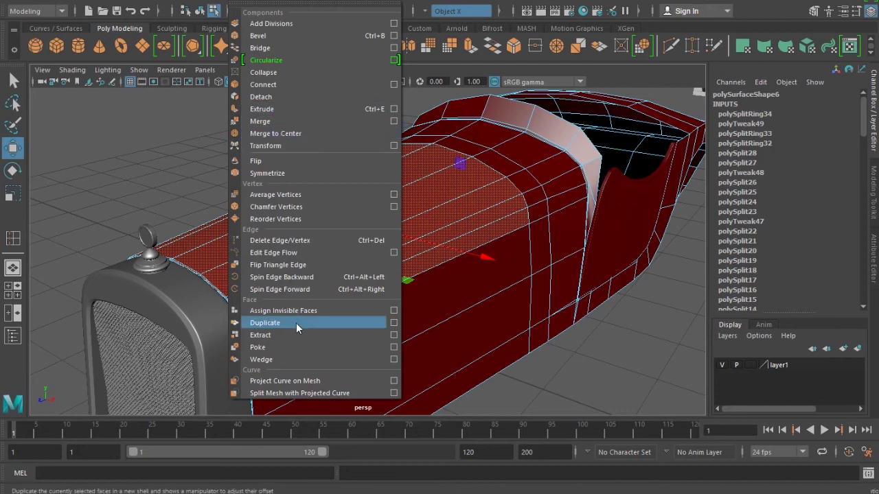
{"action": "left_click", "coordinate": [260, 335]}
{"action": "key", "text": "F8"}
{"action": "left_click_drag", "start_coordinate": [369, 255], "coordinate": [341, 272], "text": "alt"}
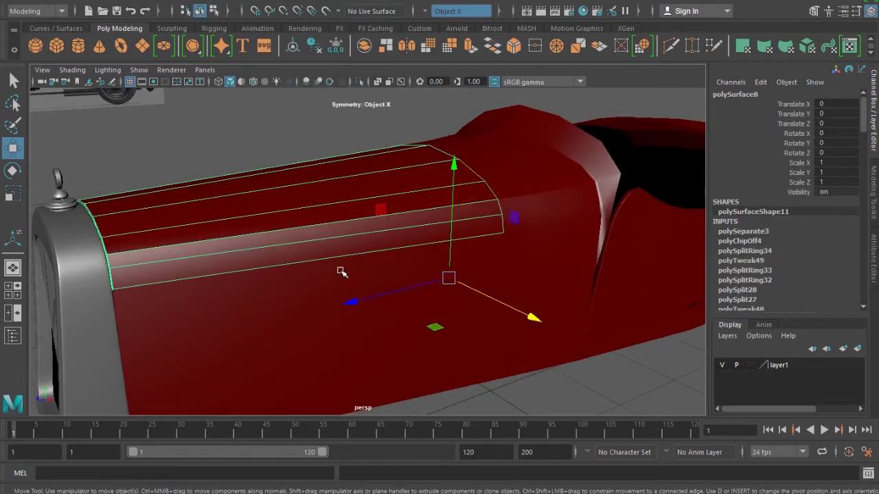
{"action": "left_click", "coordinate": [406, 345]}
{"action": "left_click", "coordinate": [353, 197]}
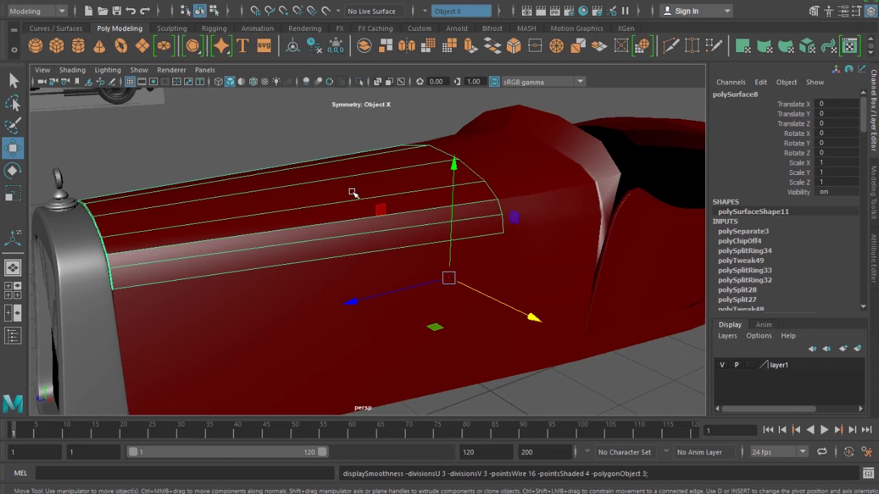
{"action": "left_click", "coordinate": [418, 337]}
{"action": "left_click", "coordinate": [535, 389]}
{"action": "mouse_move", "coordinate": [535, 390]}
{"action": "left_mouse_down", "text": "alt"}
{"action": "mouse_move", "coordinate": [553, 383]}
{"action": "mouse_move", "coordinate": [458, 369]}
{"action": "left_mouse_up", "text": "alt"}
{"action": "left_click", "coordinate": [306, 163]}
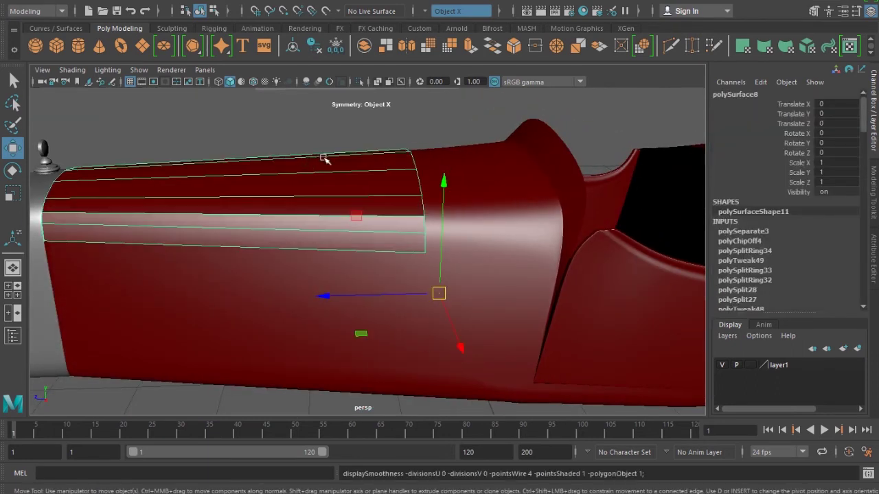
{"action": "left_click", "coordinate": [358, 83]}
Extrude the top panel's border edges and offset them slightly inward
{"action": "mouse_move", "coordinate": [412, 261]}
{"action": "left_mouse_down", "text": "alt"}
{"action": "mouse_move", "coordinate": [327, 257]}
{"action": "mouse_move", "coordinate": [518, 249]}
{"action": "mouse_move", "coordinate": [499, 257]}
{"action": "left_mouse_up", "text": "alt"}
{"action": "scroll", "coordinate": [520, 317], "scroll_direction": "up", "scroll_amount": 3}
{"action": "scroll", "coordinate": [474, 318], "scroll_direction": "up", "scroll_amount": 2}
{"action": "scroll", "coordinate": [439, 286], "scroll_direction": "up", "scroll_amount": 2}
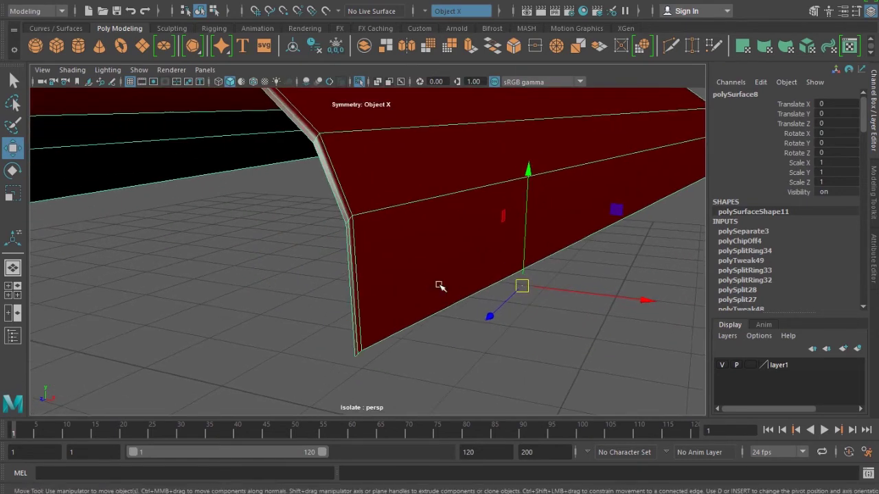
{"action": "scroll", "coordinate": [435, 282], "scroll_direction": "down", "scroll_amount": 5}
{"action": "left_click", "coordinate": [403, 265]}
{"action": "mouse_move", "coordinate": [403, 265]}
{"action": "left_mouse_down", "text": "alt"}
{"action": "mouse_move", "coordinate": [392, 294]}
{"action": "mouse_move", "coordinate": [313, 305]}
{"action": "left_mouse_up", "text": "alt"}
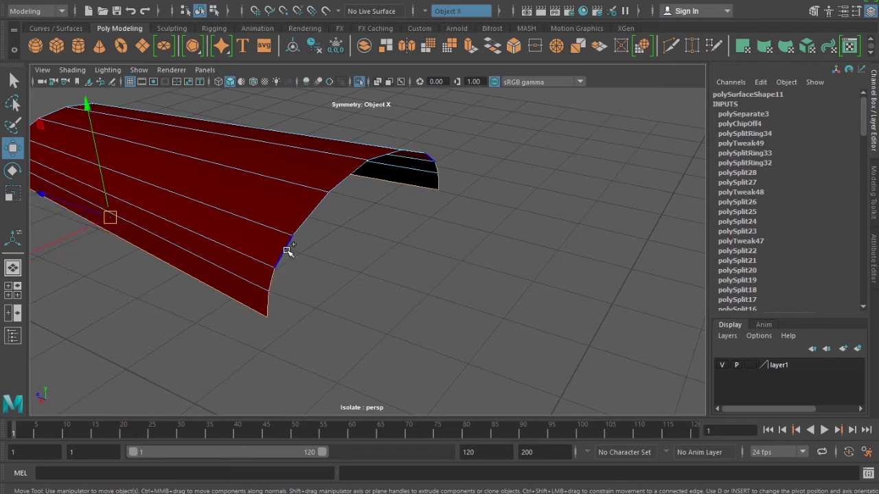
{"action": "left_click_drag", "start_coordinate": [396, 229], "coordinate": [388, 229], "text": "alt"}
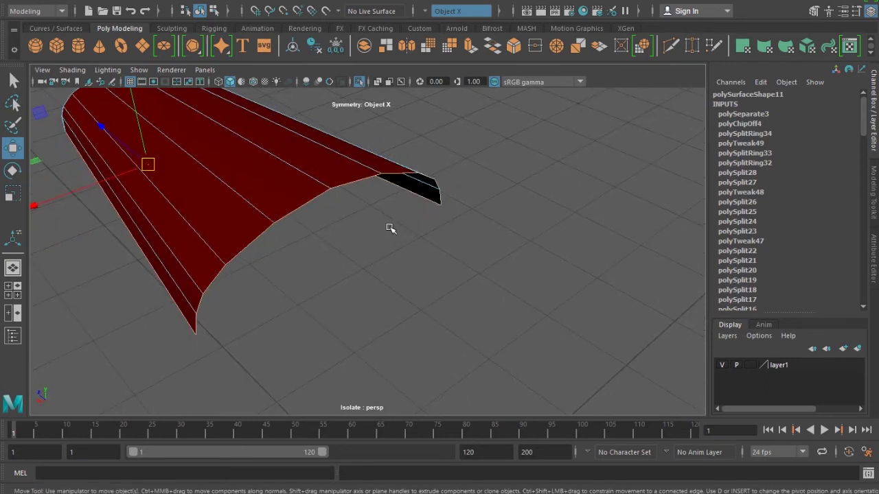
{"action": "key", "text": "ctrl+e"}
{"action": "left_click_drag", "start_coordinate": [347, 274], "coordinate": [333, 280], "text": "alt"}
{"action": "left_click_drag", "start_coordinate": [248, 232], "coordinate": [266, 245]}
Inspect the extruded arch from below and finish the extrusion
{"action": "mouse_move", "coordinate": [238, 276]}
{"action": "left_mouse_down", "text": "alt"}
{"action": "mouse_move", "coordinate": [429, 253]}
{"action": "mouse_move", "coordinate": [442, 310]}
{"action": "mouse_move", "coordinate": [394, 288]}
{"action": "left_mouse_up", "text": "alt"}
{"action": "right_click_drag", "start_coordinate": [394, 289], "coordinate": [418, 324], "text": "alt"}
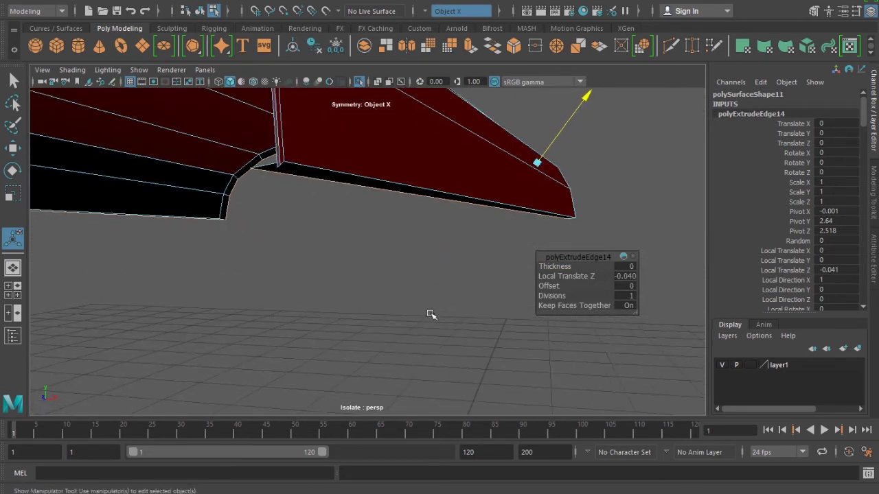
{"action": "left_click_drag", "start_coordinate": [418, 324], "coordinate": [434, 299], "text": "alt"}
{"action": "mouse_move", "coordinate": [576, 120]}
{"action": "left_mouse_down", "text": "alt"}
{"action": "mouse_move", "coordinate": [502, 135]}
{"action": "mouse_move", "coordinate": [470, 215]}
{"action": "mouse_move", "coordinate": [304, 227]}
{"action": "mouse_move", "coordinate": [336, 227]}
{"action": "mouse_move", "coordinate": [318, 229]}
{"action": "mouse_move", "coordinate": [349, 239]}
{"action": "left_mouse_up", "text": "alt"}
{"action": "key", "text": "q"}
{"action": "key", "text": "F8"}
{"action": "key", "text": "w"}
Insert an edge loop near the top panel's border
{"action": "right_click_drag", "start_coordinate": [335, 175], "coordinate": [313, 198], "text": "shift"}
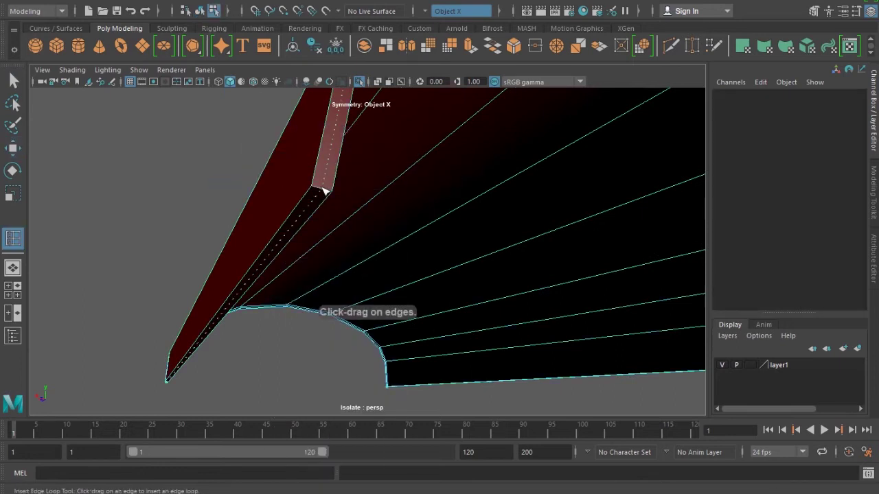
{"action": "left_click", "coordinate": [323, 189]}
{"action": "key", "text": "w"}
{"action": "mouse_move", "coordinate": [294, 180]}
{"action": "left_mouse_down", "text": "alt"}
{"action": "mouse_move", "coordinate": [346, 200]}
{"action": "mouse_move", "coordinate": [325, 196]}
{"action": "mouse_move", "coordinate": [436, 268]}
{"action": "mouse_move", "coordinate": [418, 242]}
{"action": "mouse_move", "coordinate": [469, 251]}
{"action": "mouse_move", "coordinate": [455, 281]}
{"action": "mouse_move", "coordinate": [487, 255]}
{"action": "mouse_move", "coordinate": [455, 256]}
{"action": "mouse_move", "coordinate": [473, 261]}
{"action": "left_mouse_up", "text": "alt"}
Merge the two doubled corner vertices into one and return to object mode
{"action": "key", "text": "F9"}
{"action": "left_click", "coordinate": [399, 202]}
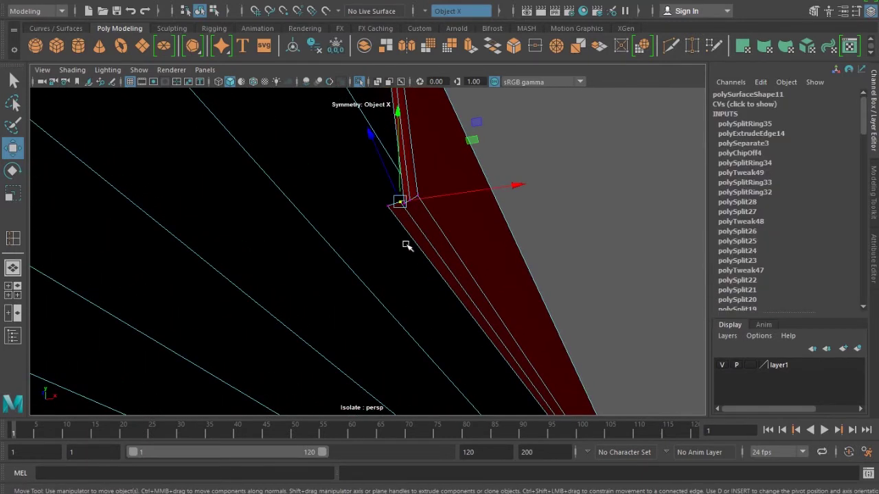
{"action": "key", "text": "q"}
{"action": "right_click_drag", "start_coordinate": [422, 241], "coordinate": [402, 214], "text": "shift"}
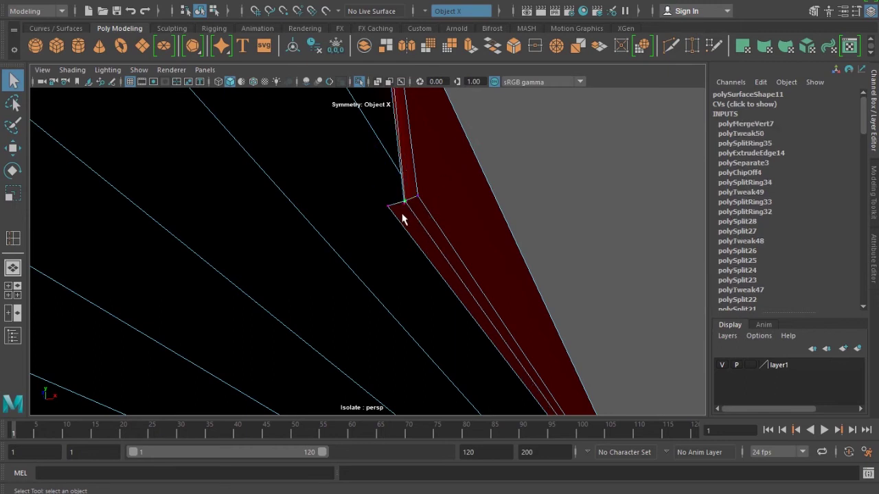
{"action": "right_click_drag", "start_coordinate": [404, 244], "coordinate": [444, 229], "text": "shift"}
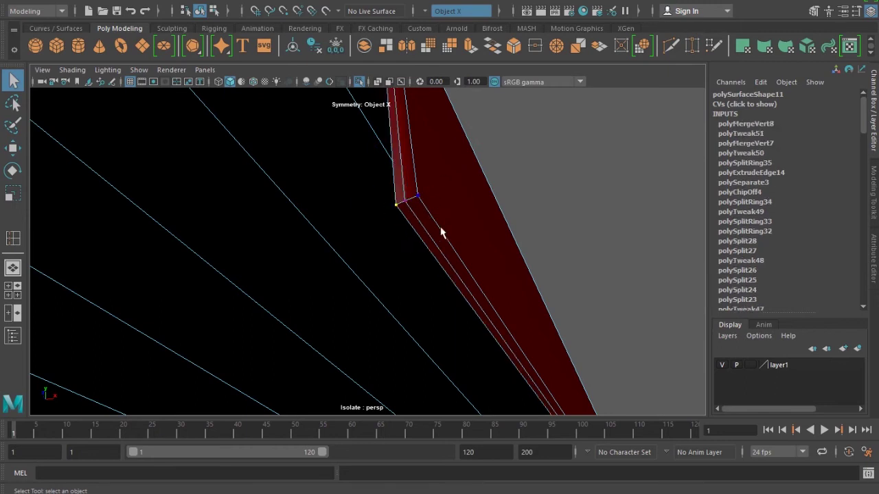
{"action": "key", "text": "w"}
{"action": "key", "text": "F8"}
{"action": "scroll", "coordinate": [446, 231], "scroll_direction": "down", "scroll_amount": 5}
{"action": "left_click", "coordinate": [469, 280]}
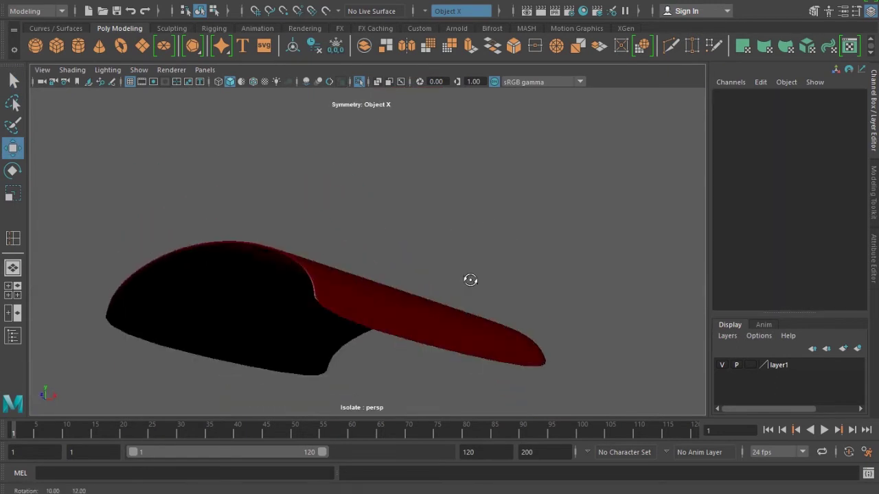
Show the full car, select the unsmoothed hood, and insert two edge loops near its panel edge
{"action": "left_click_drag", "start_coordinate": [469, 280], "coordinate": [453, 271], "text": "alt"}
{"action": "key", "text": "ctrl+1"}
{"action": "scroll", "coordinate": [360, 206], "scroll_direction": "up", "scroll_amount": 5}
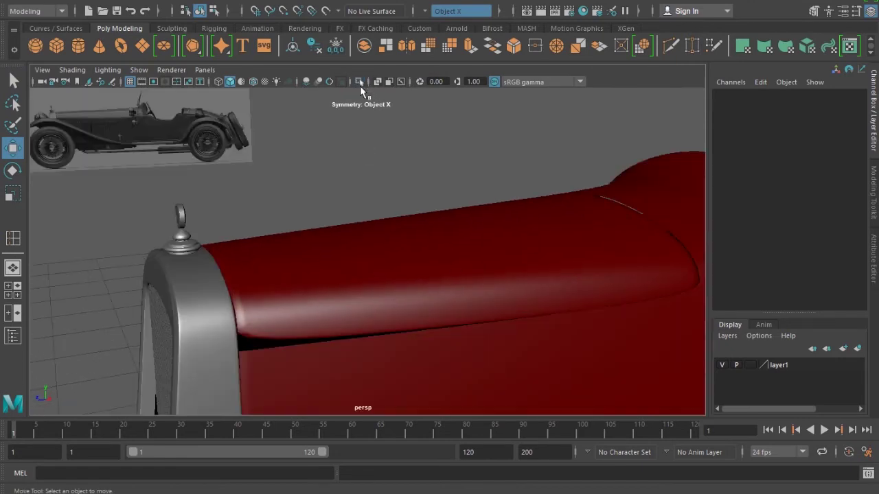
{"action": "middle_click_drag", "start_coordinate": [347, 204], "coordinate": [406, 178], "text": "alt"}
{"action": "scroll", "coordinate": [406, 178], "scroll_direction": "up", "scroll_amount": 3}
{"action": "left_click", "coordinate": [317, 232]}
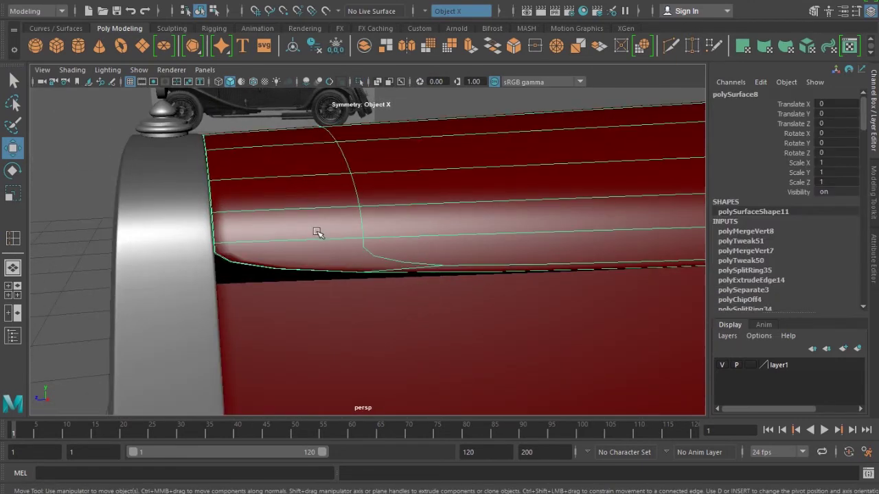
{"action": "key", "text": "1"}
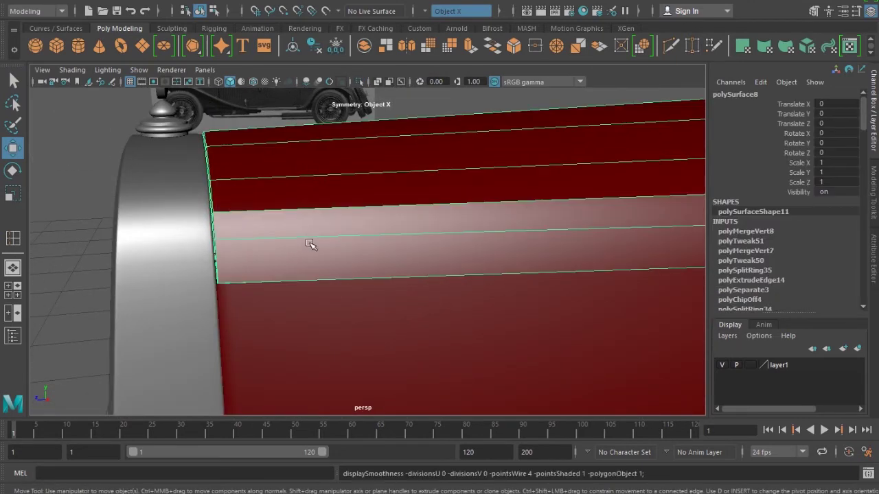
{"action": "right_click_drag", "start_coordinate": [310, 244], "coordinate": [234, 228], "text": "shift"}
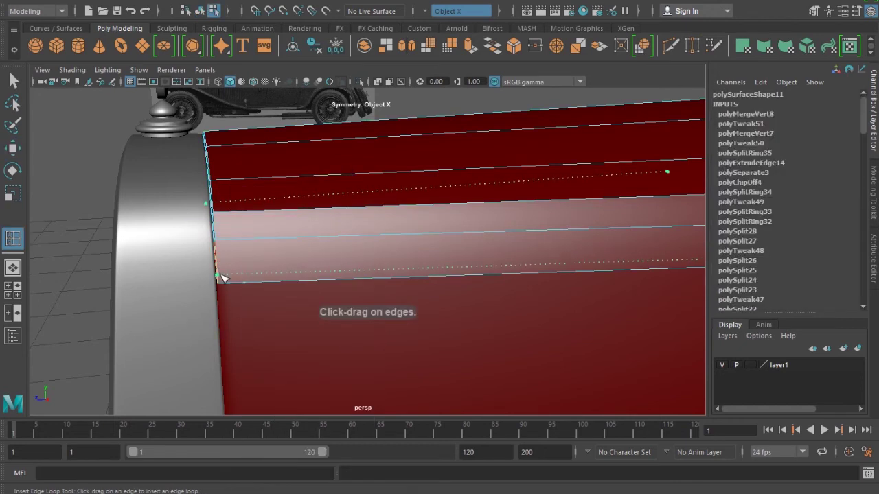
{"action": "left_click_drag", "start_coordinate": [224, 280], "coordinate": [589, 298]}
{"action": "left_click", "coordinate": [223, 284]}
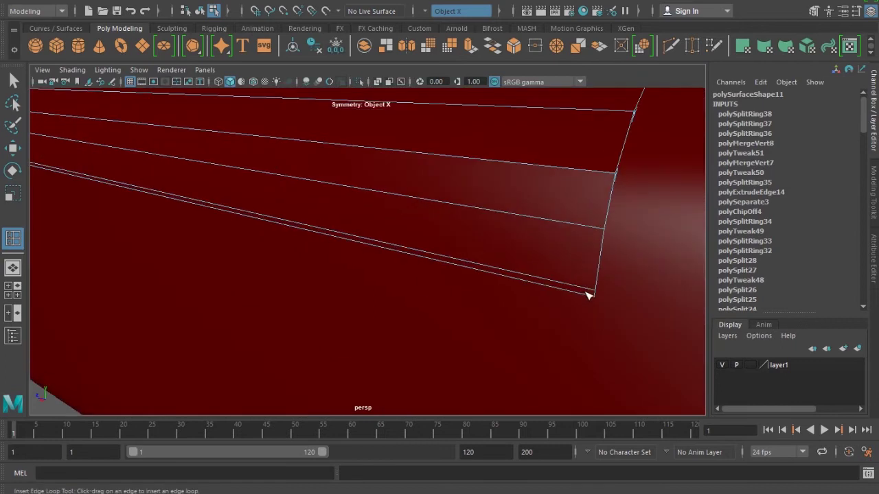
{"action": "key", "text": "w"}
Select the hull and add another edge loop near the hood's rear end
{"action": "mouse_move", "coordinate": [590, 292]}
{"action": "left_mouse_down", "text": "alt"}
{"action": "mouse_move", "coordinate": [504, 231]}
{"action": "mouse_move", "coordinate": [537, 211]}
{"action": "left_mouse_up", "text": "alt"}
{"action": "scroll", "coordinate": [482, 213], "scroll_direction": "down", "scroll_amount": 3}
{"action": "scroll", "coordinate": [483, 139], "scroll_direction": "down", "scroll_amount": 3}
{"action": "left_click", "coordinate": [508, 103]}
{"action": "scroll", "coordinate": [464, 182], "scroll_direction": "up", "scroll_amount": 5}
{"action": "mouse_move", "coordinate": [465, 182]}
{"action": "left_mouse_down", "text": "alt"}
{"action": "mouse_move", "coordinate": [541, 208]}
{"action": "mouse_move", "coordinate": [470, 221]}
{"action": "left_mouse_up", "text": "alt"}
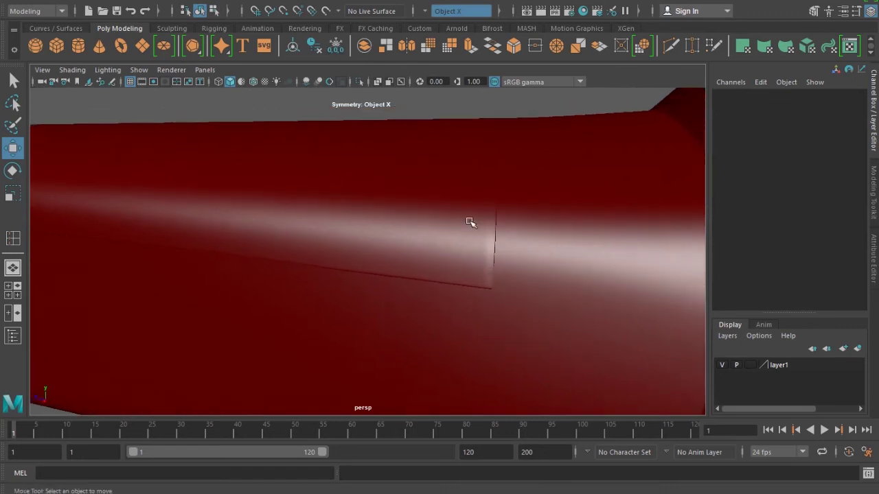
{"action": "left_click", "coordinate": [471, 222]}
{"action": "right_click_drag", "start_coordinate": [471, 222], "coordinate": [398, 226], "text": "shift"}
{"action": "left_click_drag", "start_coordinate": [480, 228], "coordinate": [486, 232]}
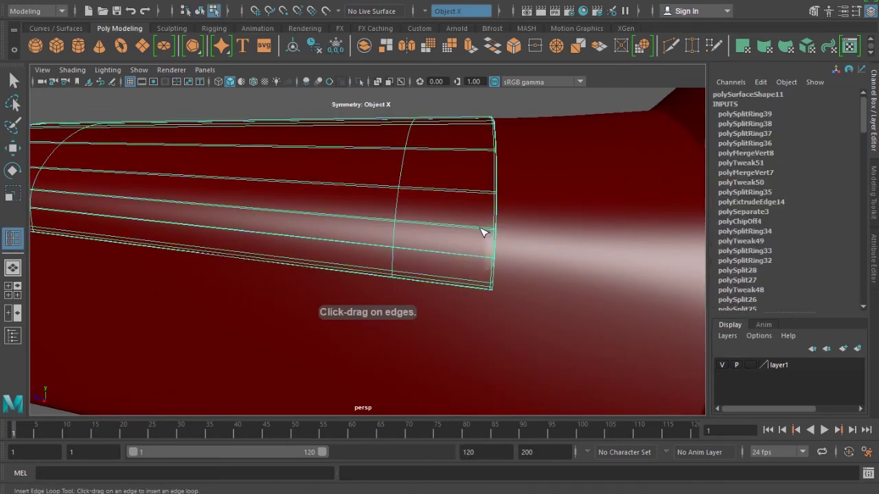
{"action": "mouse_move", "coordinate": [465, 280]}
{"action": "left_mouse_down", "text": "alt"}
{"action": "mouse_move", "coordinate": [472, 288]}
{"action": "mouse_move", "coordinate": [349, 172]}
{"action": "left_mouse_up", "text": "alt"}
{"action": "key", "text": "w"}
Orbit around the hood's front edge and select the side body panel
{"action": "left_click", "coordinate": [425, 206]}
{"action": "mouse_move", "coordinate": [426, 206]}
{"action": "left_mouse_down", "text": "alt"}
{"action": "mouse_move", "coordinate": [422, 215]}
{"action": "mouse_move", "coordinate": [467, 212]}
{"action": "left_mouse_up", "text": "alt"}
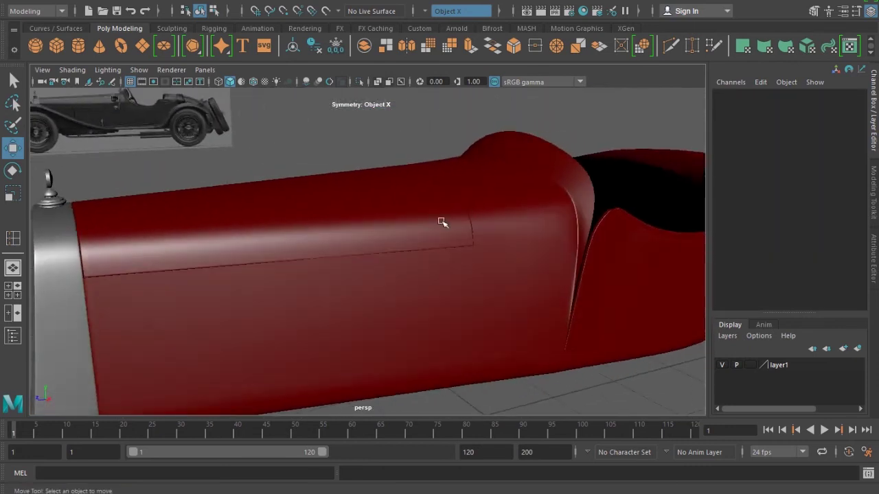
{"action": "right_click_drag", "start_coordinate": [467, 212], "coordinate": [604, 317], "text": "alt"}
{"action": "right_click_drag", "start_coordinate": [479, 288], "coordinate": [455, 306], "text": "alt"}
{"action": "mouse_move", "coordinate": [455, 306]}
{"action": "left_mouse_down", "text": "alt"}
{"action": "mouse_move", "coordinate": [435, 339]}
{"action": "mouse_move", "coordinate": [408, 337]}
{"action": "mouse_move", "coordinate": [416, 318]}
{"action": "mouse_move", "coordinate": [467, 308]}
{"action": "mouse_move", "coordinate": [436, 288]}
{"action": "left_mouse_up", "text": "alt"}
{"action": "left_click", "coordinate": [467, 292]}
Isolate the unsmoothed side panel and extrude the edge loop around the cockpit arch
{"action": "key", "text": "1"}
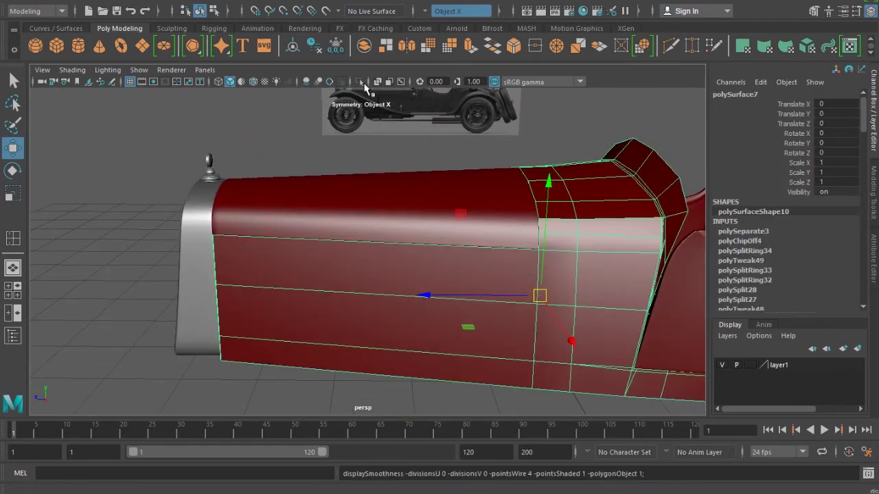
{"action": "left_click", "coordinate": [358, 82]}
{"action": "mouse_move", "coordinate": [402, 172]}
{"action": "left_mouse_down", "text": "alt"}
{"action": "mouse_move", "coordinate": [499, 275]}
{"action": "mouse_move", "coordinate": [470, 292]}
{"action": "mouse_move", "coordinate": [490, 383]}
{"action": "mouse_move", "coordinate": [433, 370]}
{"action": "left_mouse_up", "text": "alt"}
{"action": "key", "text": "F10"}
{"action": "double_click", "coordinate": [476, 281]}
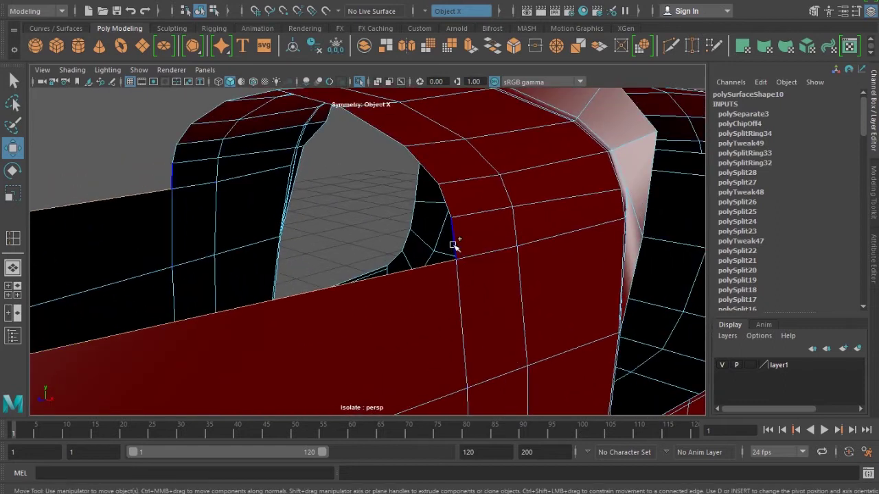
{"action": "mouse_move", "coordinate": [389, 134]}
{"action": "left_mouse_down", "text": "alt"}
{"action": "mouse_move", "coordinate": [412, 261]}
{"action": "mouse_move", "coordinate": [357, 223]}
{"action": "mouse_move", "coordinate": [567, 236]}
{"action": "mouse_move", "coordinate": [467, 273]}
{"action": "mouse_move", "coordinate": [493, 298]}
{"action": "mouse_move", "coordinate": [490, 290]}
{"action": "mouse_move", "coordinate": [480, 359]}
{"action": "mouse_move", "coordinate": [388, 338]}
{"action": "mouse_move", "coordinate": [378, 260]}
{"action": "left_mouse_up", "text": "alt"}
{"action": "key", "text": "ctrl+e"}
Insert an edge loop beside the new arch rim to tighten it
{"action": "scroll", "coordinate": [432, 298], "scroll_direction": "up", "scroll_amount": 3}
{"action": "key", "text": "q"}
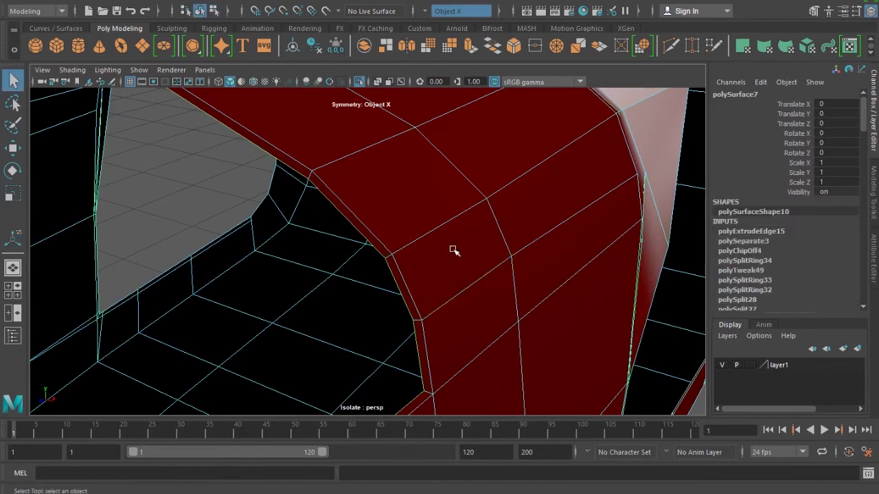
{"action": "key", "text": "w"}
{"action": "left_click_drag", "start_coordinate": [422, 225], "coordinate": [510, 196], "text": "alt"}
{"action": "right_click_drag", "start_coordinate": [510, 197], "coordinate": [439, 213], "text": "shift"}
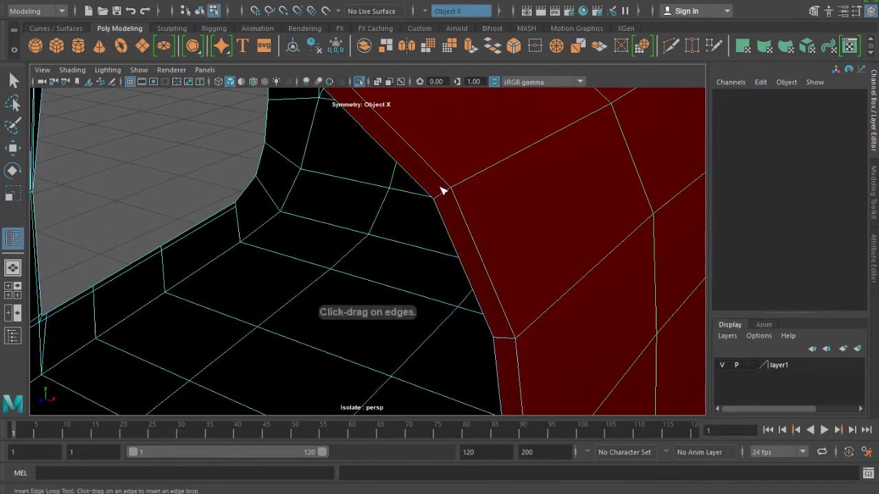
{"action": "left_click", "coordinate": [445, 198]}
{"action": "key", "text": "w"}
{"action": "key", "text": "F8"}
Merge the corner vertices at the side panel's top corner
{"action": "key", "text": "f"}
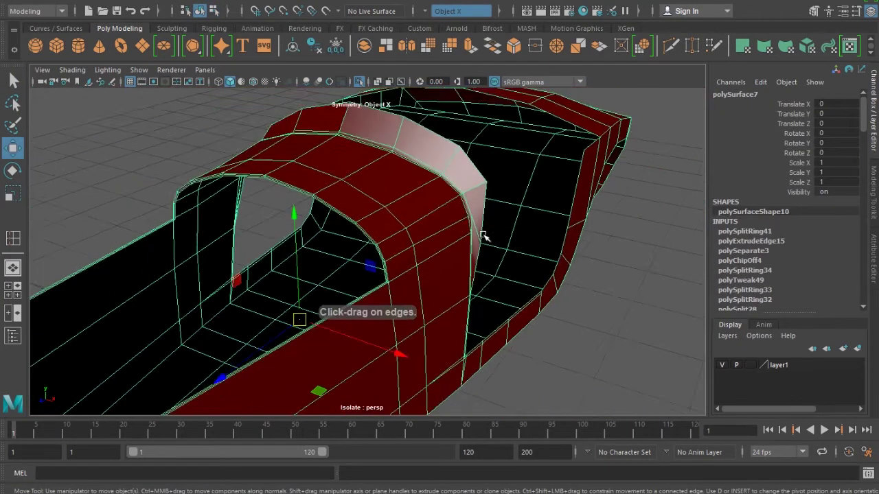
{"action": "scroll", "coordinate": [512, 196], "scroll_direction": "up", "scroll_amount": 3}
{"action": "scroll", "coordinate": [447, 285], "scroll_direction": "up", "scroll_amount": 3}
{"action": "scroll", "coordinate": [552, 327], "scroll_direction": "up", "scroll_amount": 2}
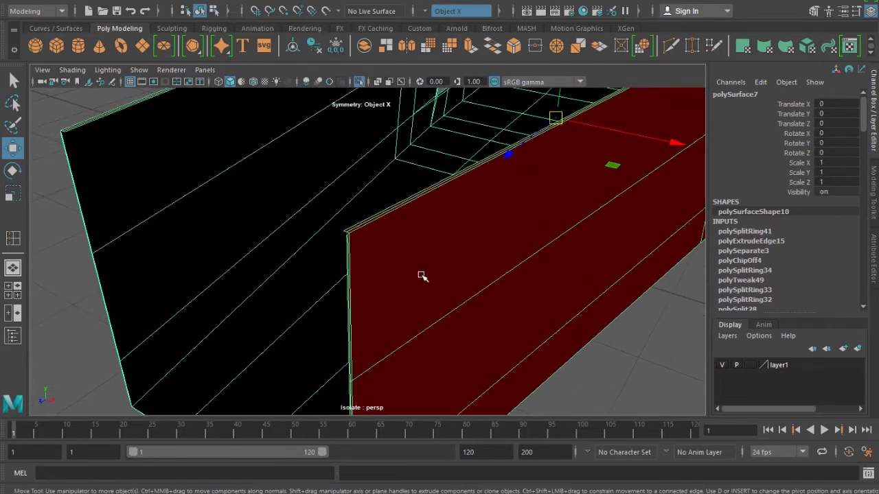
{"action": "scroll", "coordinate": [422, 274], "scroll_direction": "up", "scroll_amount": 2}
{"action": "scroll", "coordinate": [501, 342], "scroll_direction": "down", "scroll_amount": 1}
{"action": "right_click_drag", "start_coordinate": [473, 304], "coordinate": [365, 240]}
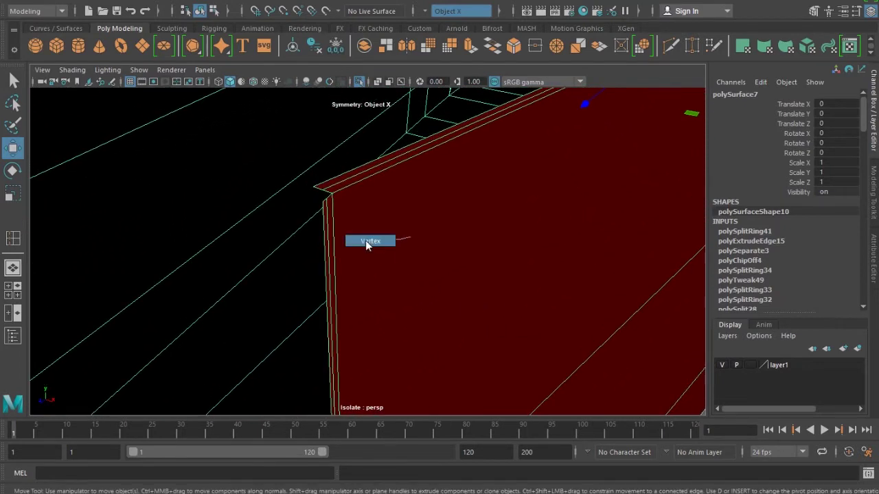
{"action": "left_click", "coordinate": [322, 190]}
{"action": "key", "text": "q"}
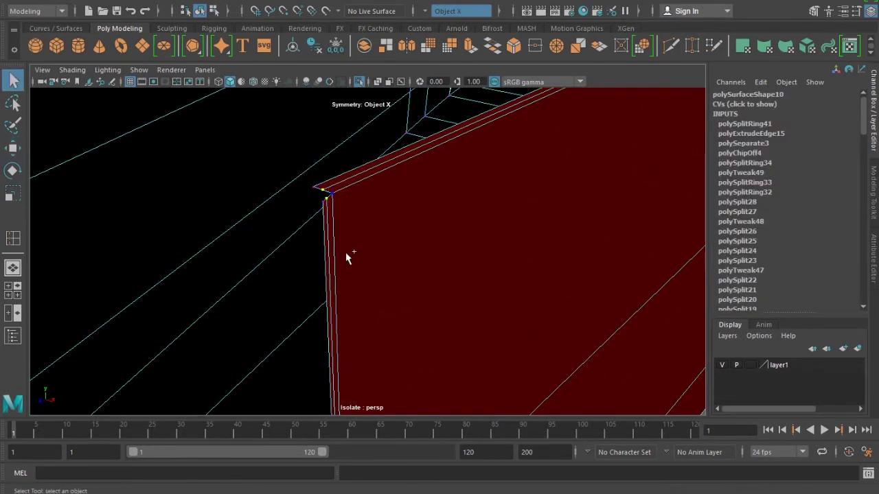
{"action": "right_click_drag", "start_coordinate": [347, 256], "coordinate": [328, 217], "text": "shift"}
{"action": "key", "text": "t"}
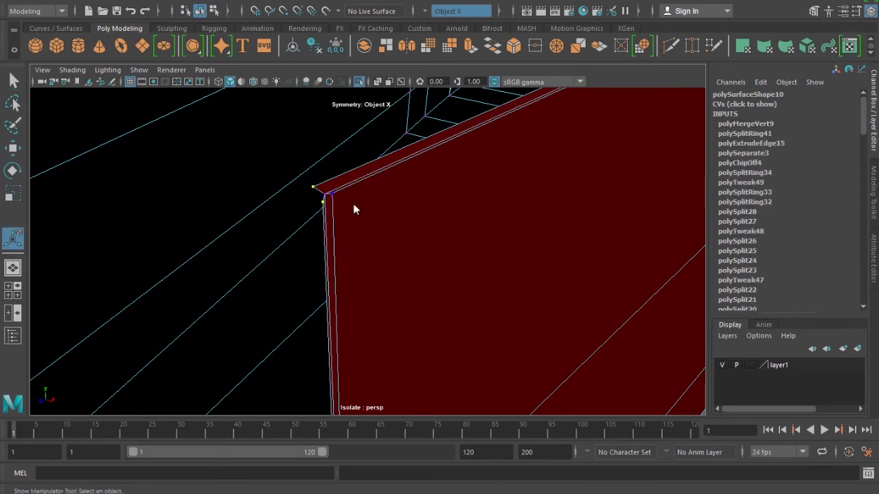
{"action": "right_click_drag", "start_coordinate": [350, 242], "coordinate": [359, 199], "text": "shift"}
{"action": "key", "text": "w"}
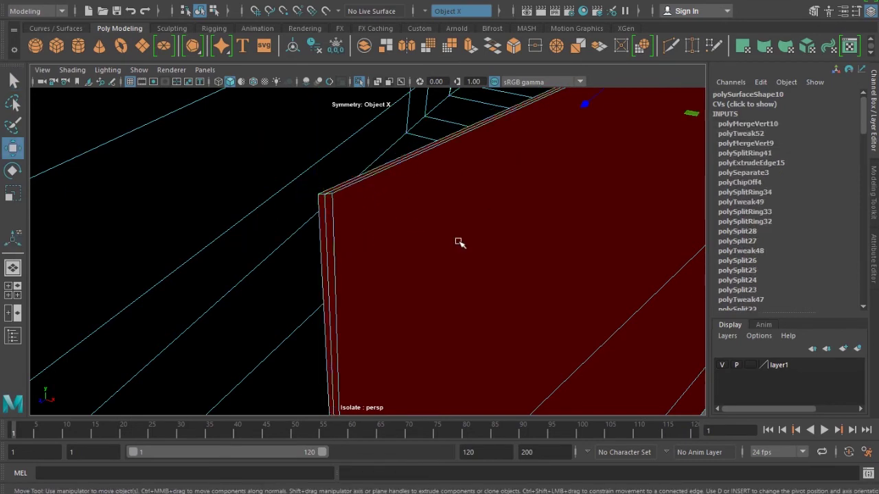
{"action": "key", "text": "F8"}
Add an edge loop near the side panel's front edge where it meets the radiator
{"action": "scroll", "coordinate": [454, 252], "scroll_direction": "down", "scroll_amount": 5}
{"action": "mouse_move", "coordinate": [451, 245]}
{"action": "left_mouse_down", "text": "alt"}
{"action": "mouse_move", "coordinate": [500, 318]}
{"action": "mouse_move", "coordinate": [453, 321]}
{"action": "left_mouse_up", "text": "alt"}
{"action": "left_click", "coordinate": [500, 317]}
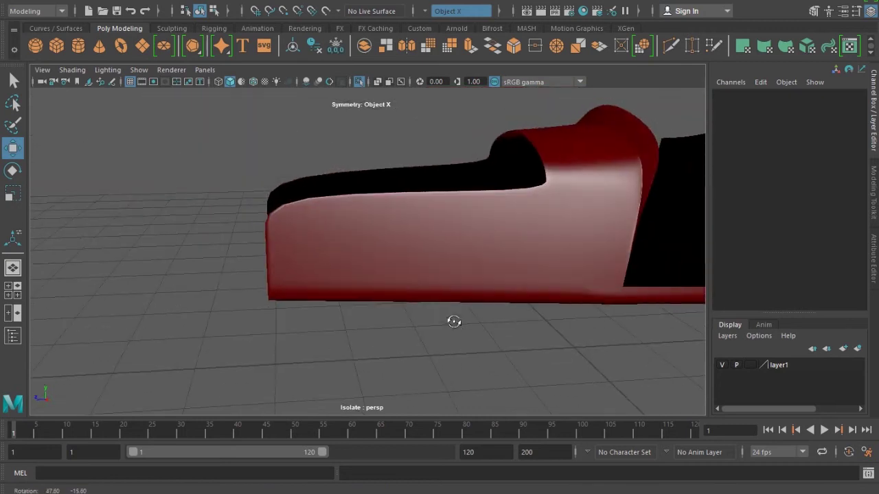
{"action": "scroll", "coordinate": [399, 186], "scroll_direction": "up", "scroll_amount": 3}
{"action": "mouse_move", "coordinate": [398, 186]}
{"action": "left_mouse_down", "text": "alt"}
{"action": "mouse_move", "coordinate": [382, 271]}
{"action": "mouse_move", "coordinate": [290, 198]}
{"action": "left_mouse_up", "text": "alt"}
{"action": "left_click", "coordinate": [291, 198]}
{"action": "right_click_drag", "start_coordinate": [287, 186], "coordinate": [203, 199], "text": "shift"}
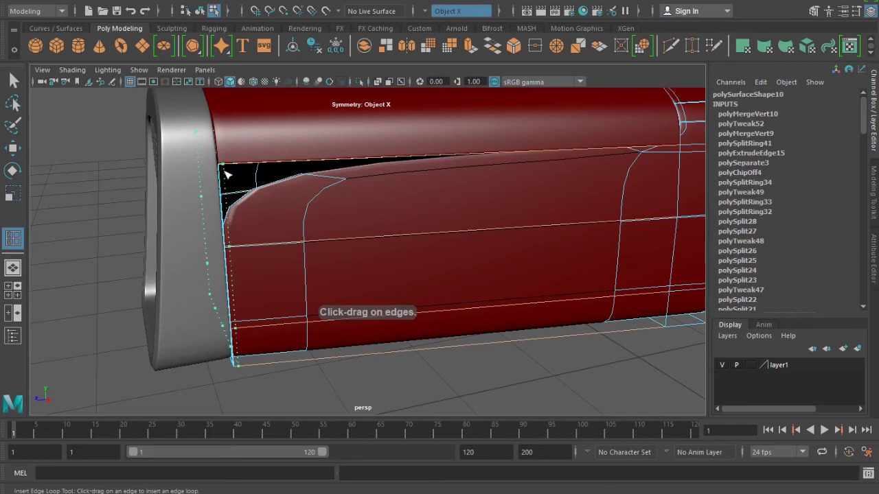
{"action": "left_click_drag", "start_coordinate": [226, 175], "coordinate": [261, 206]}
{"action": "scroll", "coordinate": [346, 236], "scroll_direction": "up", "scroll_amount": 3}
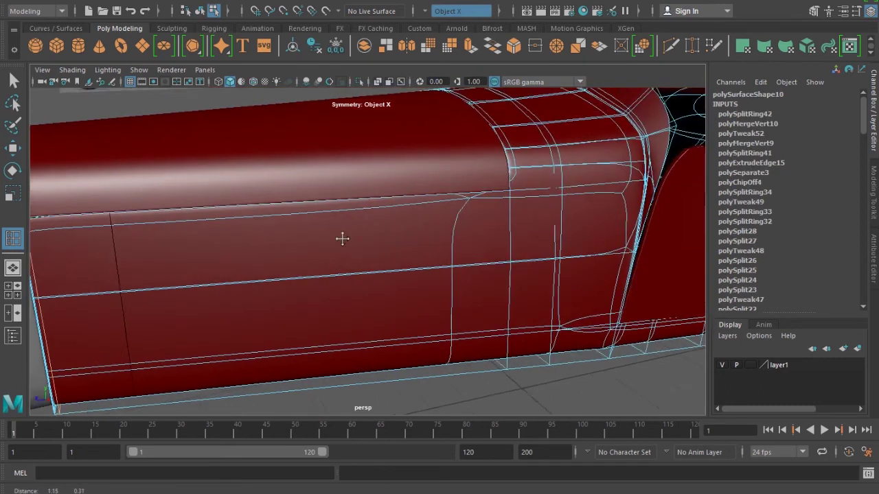
{"action": "left_click_drag", "start_coordinate": [346, 235], "coordinate": [472, 240], "text": "alt"}
{"action": "key", "text": "w"}
{"action": "left_click", "coordinate": [369, 213]}
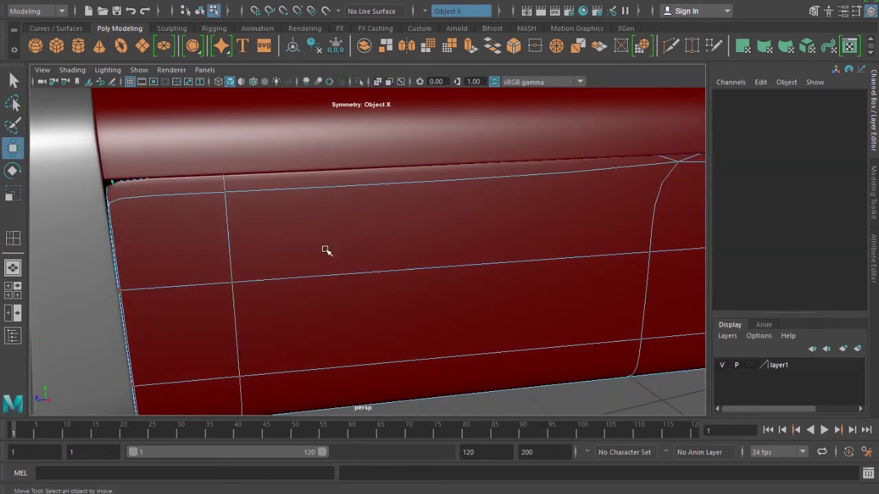
Isolate the side panel again and switch to edge selection
{"action": "left_click", "coordinate": [358, 82]}
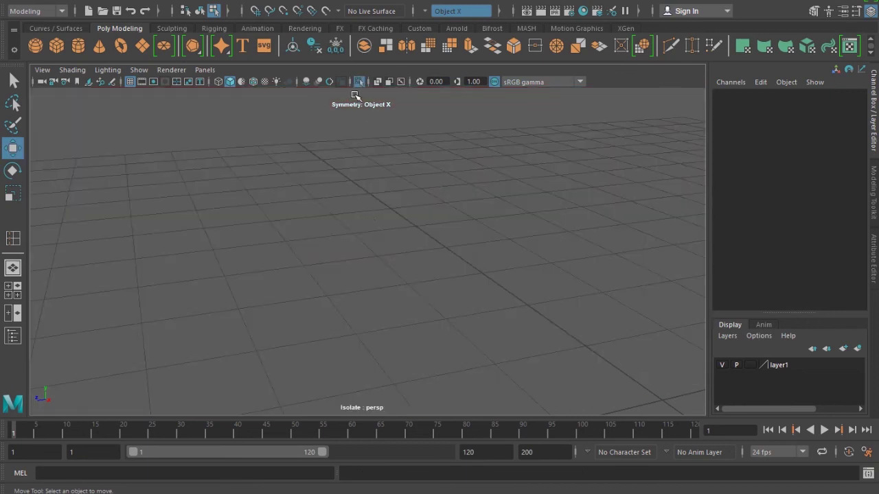
{"action": "left_click", "coordinate": [358, 82]}
{"action": "left_click", "coordinate": [455, 181]}
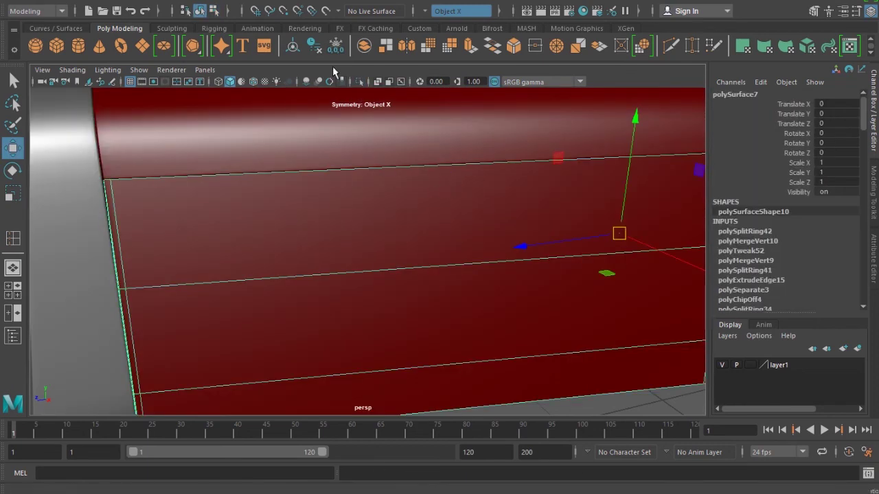
{"action": "left_click", "coordinate": [361, 82]}
{"action": "mouse_move", "coordinate": [361, 82]}
{"action": "left_mouse_down", "text": "alt"}
{"action": "mouse_move", "coordinate": [430, 196]}
{"action": "mouse_move", "coordinate": [386, 208]}
{"action": "mouse_move", "coordinate": [351, 199]}
{"action": "mouse_move", "coordinate": [412, 226]}
{"action": "mouse_move", "coordinate": [381, 242]}
{"action": "left_mouse_up", "text": "alt"}
{"action": "key", "text": "F10"}
Select the panel's top edge loop and close in on its top corner with Multi-Cut
{"action": "double_click", "coordinate": [422, 217]}
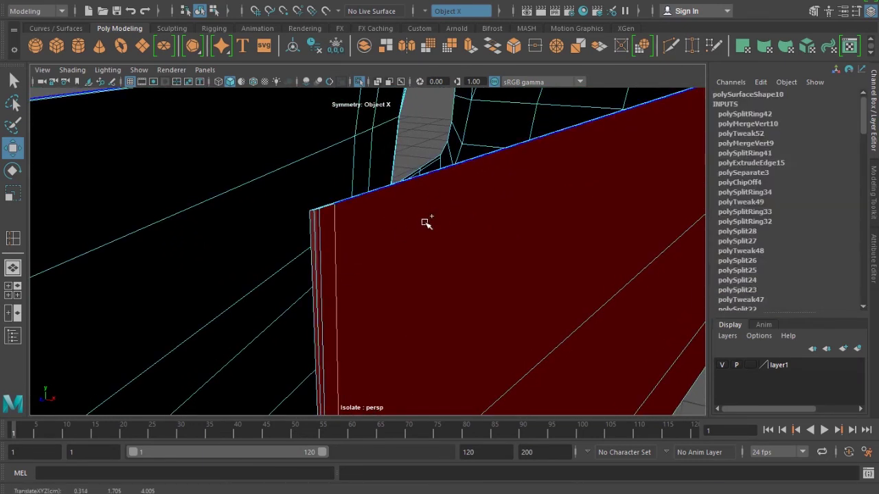
{"action": "key", "text": "F8"}
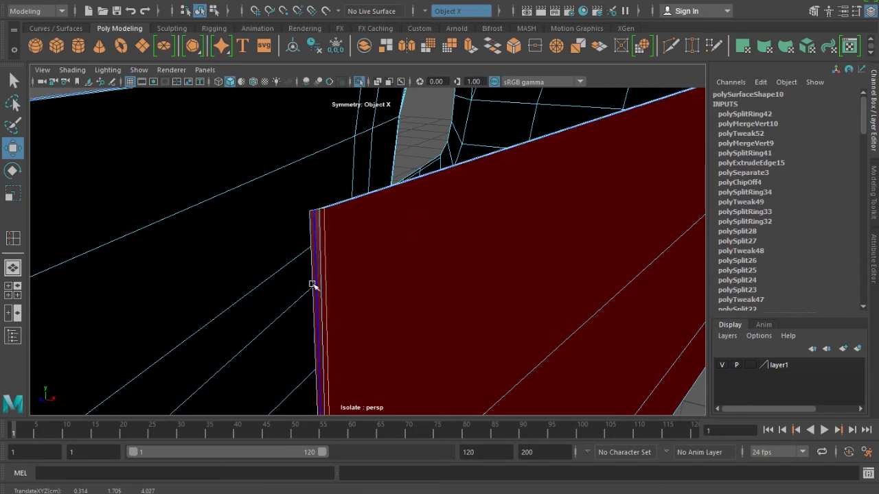
{"action": "left_click_drag", "start_coordinate": [361, 247], "coordinate": [373, 267], "text": "alt"}
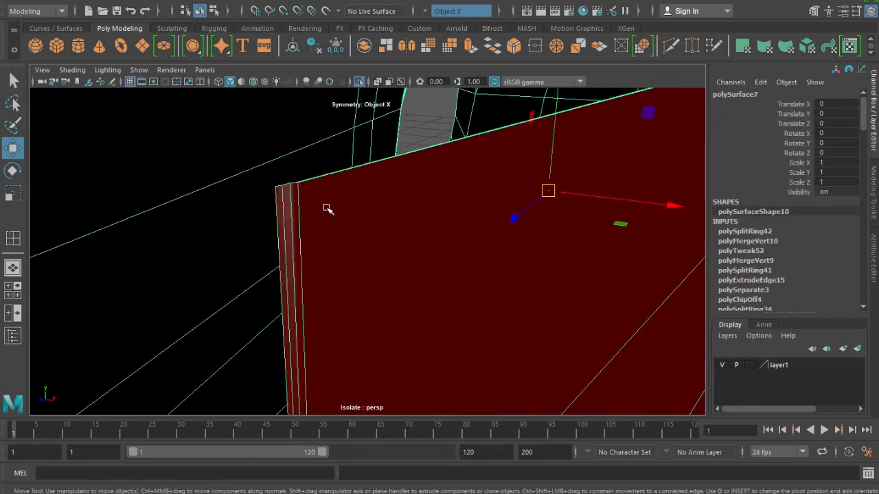
{"action": "right_click_drag", "start_coordinate": [327, 208], "coordinate": [257, 202], "text": "shift"}
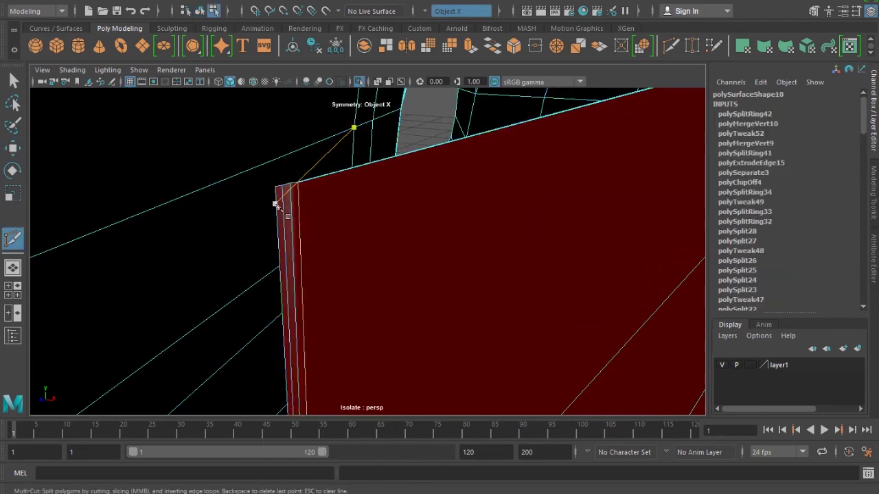
{"action": "right_click_drag", "start_coordinate": [301, 235], "coordinate": [307, 241], "text": "alt"}
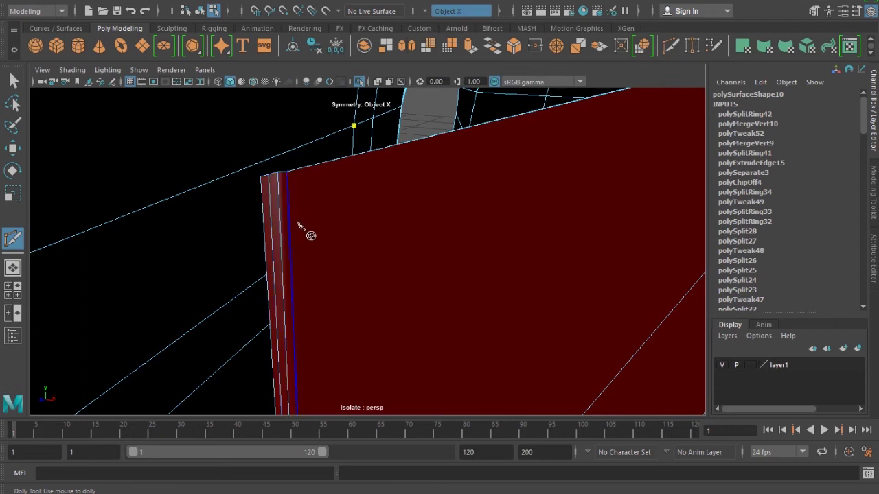
{"action": "left_click_drag", "start_coordinate": [307, 236], "coordinate": [359, 280], "text": "alt"}
{"action": "mouse_move", "coordinate": [359, 280]}
{"action": "right_mouse_down", "text": "alt"}
{"action": "mouse_move", "coordinate": [367, 287]}
{"action": "mouse_move", "coordinate": [348, 281]}
{"action": "right_mouse_up", "text": "alt"}
{"action": "mouse_move", "coordinate": [347, 280]}
{"action": "left_mouse_down", "text": "alt"}
{"action": "mouse_move", "coordinate": [420, 244]}
{"action": "mouse_move", "coordinate": [378, 256]}
{"action": "mouse_move", "coordinate": [389, 323]}
{"action": "left_mouse_up", "text": "alt"}
{"action": "mouse_move", "coordinate": [389, 323]}
{"action": "right_mouse_down", "text": "alt"}
{"action": "mouse_move", "coordinate": [447, 274]}
{"action": "mouse_move", "coordinate": [409, 300]}
{"action": "mouse_move", "coordinate": [317, 170]}
{"action": "right_mouse_up", "text": "alt"}
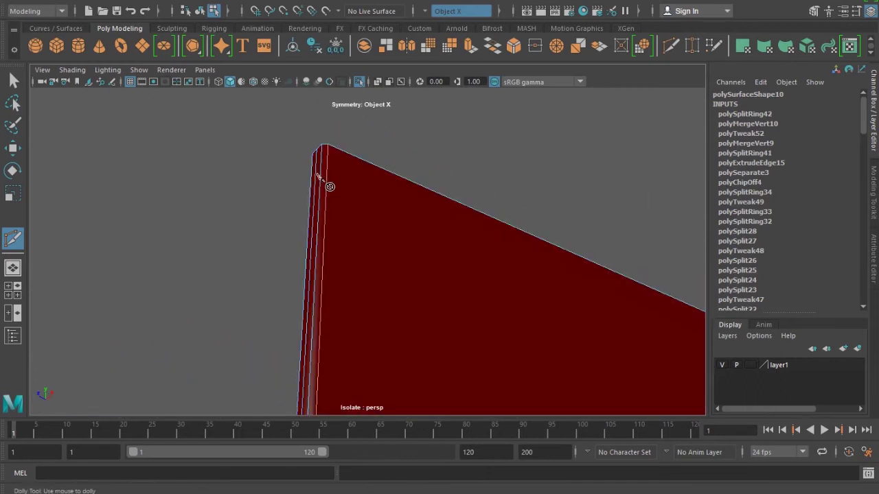
Cut a crosswise edge through the narrow strip and raise its new vertex along Y
{"action": "key", "text": "w"}
{"action": "left_click", "coordinate": [341, 198]}
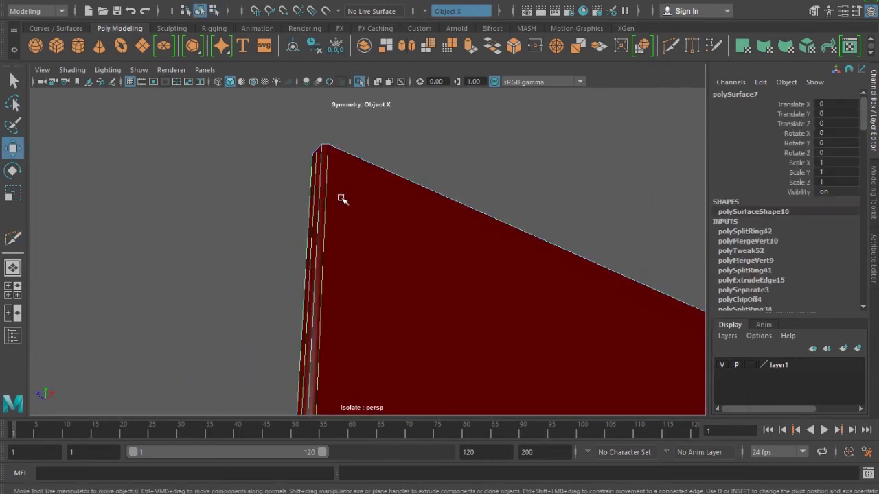
{"action": "mouse_move", "coordinate": [355, 157]}
{"action": "right_mouse_down", "text": "shift"}
{"action": "mouse_move", "coordinate": [278, 173]}
{"action": "mouse_move", "coordinate": [273, 158]}
{"action": "right_mouse_up", "text": "shift"}
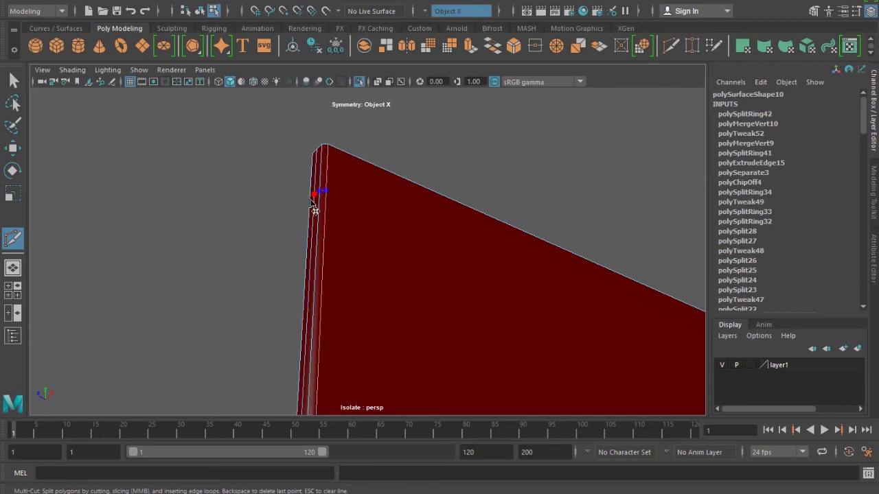
{"action": "key", "text": "Return"}
{"action": "key", "text": "w"}
{"action": "left_click_drag", "start_coordinate": [284, 180], "coordinate": [343, 222]}
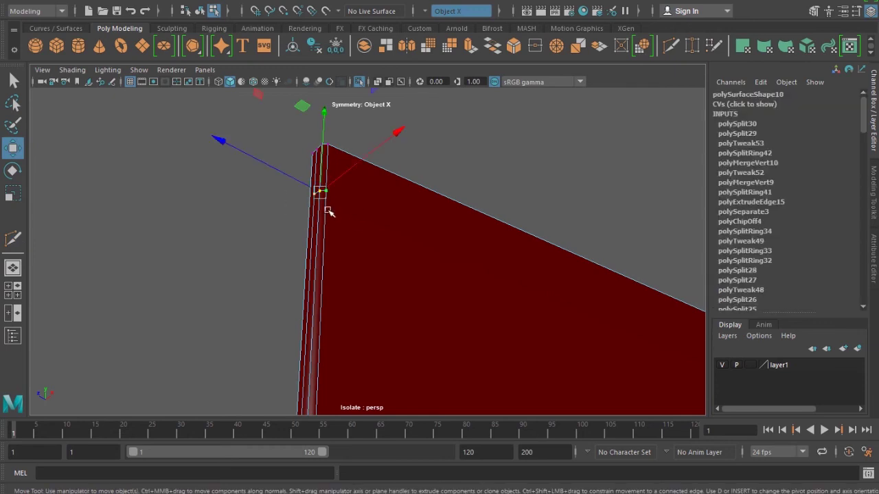
{"action": "key", "text": "f"}
{"action": "left_click_drag", "start_coordinate": [369, 196], "coordinate": [386, 113]}
Trace a second cut on the panel's left edge, abandon it, and restart Multi-Cut
{"action": "key", "text": "F8"}
{"action": "right_click_drag", "start_coordinate": [366, 200], "coordinate": [304, 177], "text": "shift"}
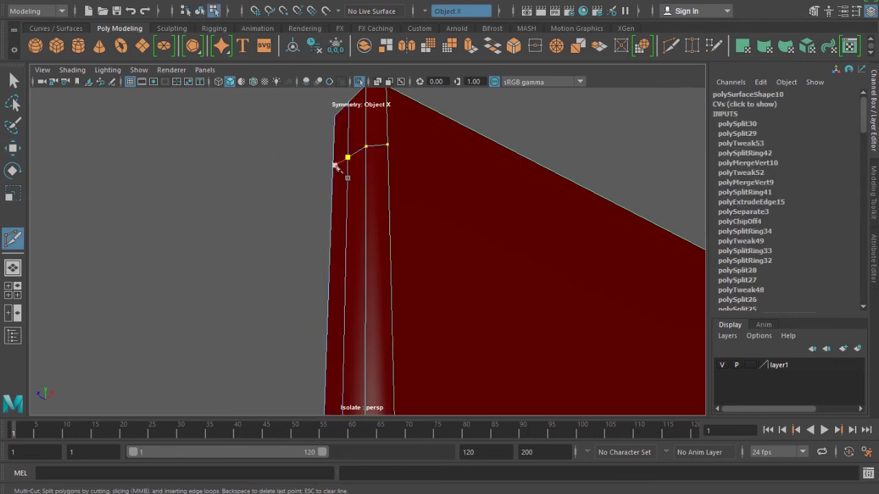
{"action": "left_click", "coordinate": [334, 166]}
{"action": "key", "text": "Return"}
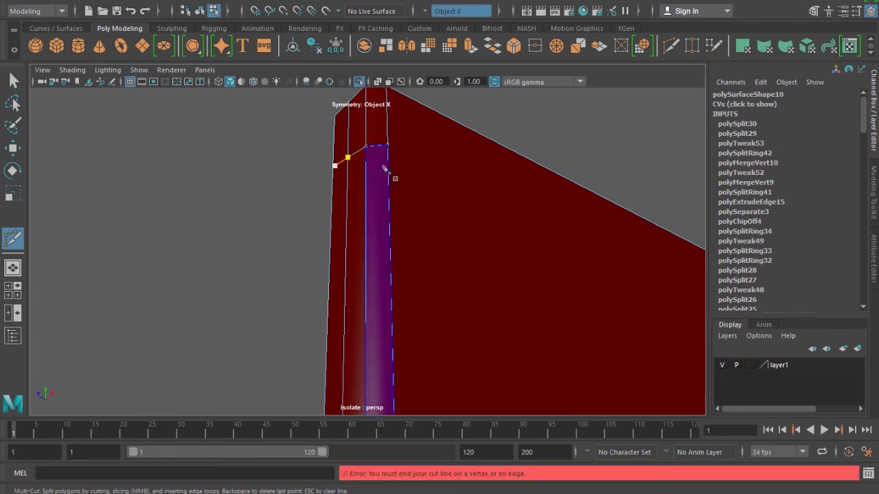
{"action": "key", "text": "w"}
{"action": "key", "text": "F8"}
{"action": "right_click_drag", "start_coordinate": [380, 145], "coordinate": [307, 146], "text": "shift"}
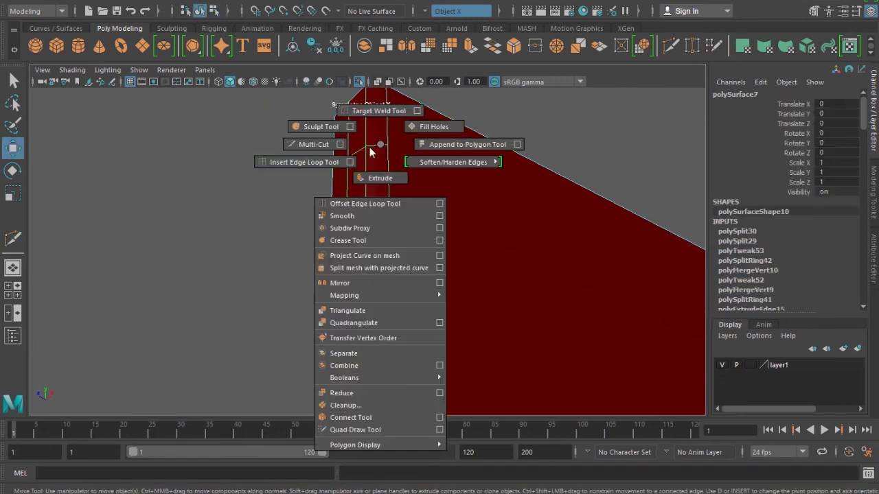
Add an edge loop near the pillar top and a short cut across the pillar face
{"action": "mouse_move", "coordinate": [412, 259]}
{"action": "left_mouse_down", "text": "alt"}
{"action": "mouse_move", "coordinate": [419, 255]}
{"action": "mouse_move", "coordinate": [440, 282]}
{"action": "mouse_move", "coordinate": [364, 287]}
{"action": "mouse_move", "coordinate": [464, 304]}
{"action": "mouse_move", "coordinate": [464, 243]}
{"action": "mouse_move", "coordinate": [429, 264]}
{"action": "left_mouse_up", "text": "alt"}
{"action": "right_click_drag", "start_coordinate": [429, 264], "coordinate": [491, 209], "text": "alt"}
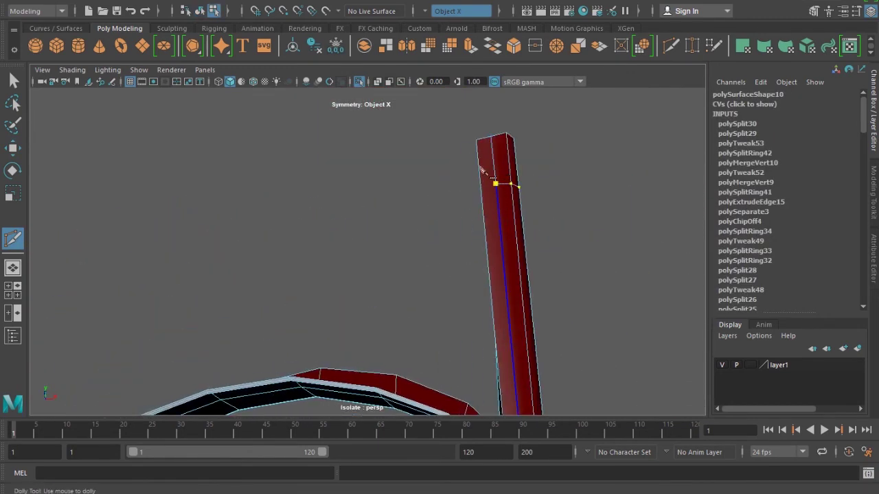
{"action": "left_click", "coordinate": [480, 185], "text": "ctrl"}
{"action": "mouse_move", "coordinate": [485, 206]}
{"action": "left_mouse_down", "text": "alt"}
{"action": "mouse_move", "coordinate": [488, 249]}
{"action": "mouse_move", "coordinate": [333, 212]}
{"action": "mouse_move", "coordinate": [451, 346]}
{"action": "mouse_move", "coordinate": [98, 280]}
{"action": "mouse_move", "coordinate": [421, 288]}
{"action": "mouse_move", "coordinate": [39, 304]}
{"action": "left_mouse_up", "text": "alt"}
{"action": "mouse_move", "coordinate": [39, 304]}
{"action": "right_mouse_down", "text": "alt"}
{"action": "mouse_move", "coordinate": [210, 329]}
{"action": "mouse_move", "coordinate": [224, 300]}
{"action": "mouse_move", "coordinate": [176, 254]}
{"action": "right_mouse_up", "text": "alt"}
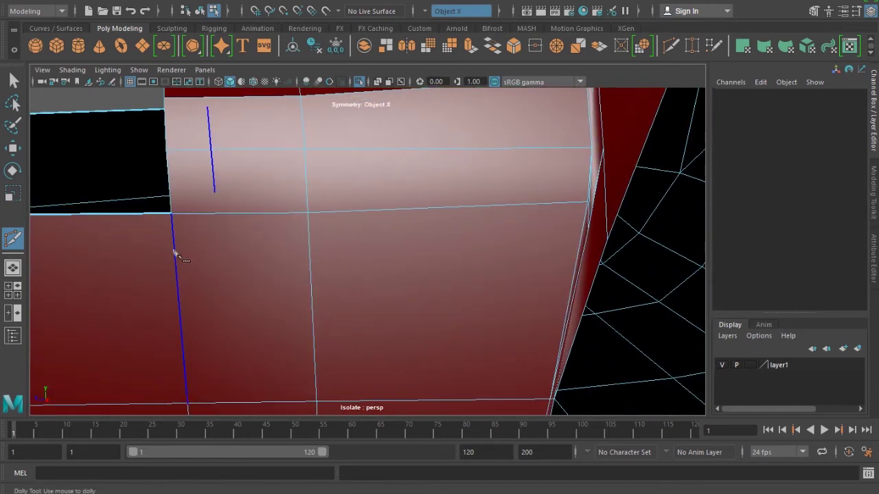
{"action": "left_click", "coordinate": [189, 226]}
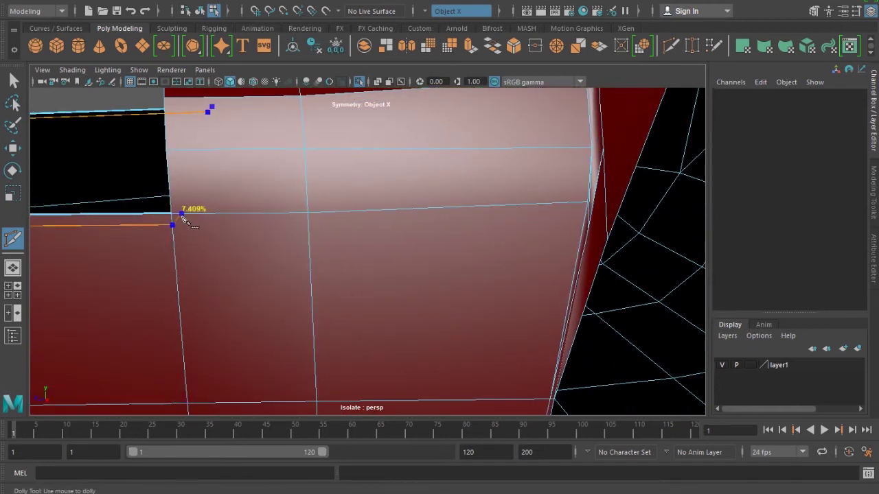
{"action": "left_click", "coordinate": [182, 214]}
{"action": "key", "text": "Return"}
{"action": "mouse_move", "coordinate": [181, 218]}
{"action": "left_mouse_down", "text": "alt"}
{"action": "mouse_move", "coordinate": [240, 252]}
{"action": "mouse_move", "coordinate": [257, 245]}
{"action": "mouse_move", "coordinate": [99, 217]}
{"action": "left_mouse_up", "text": "alt"}
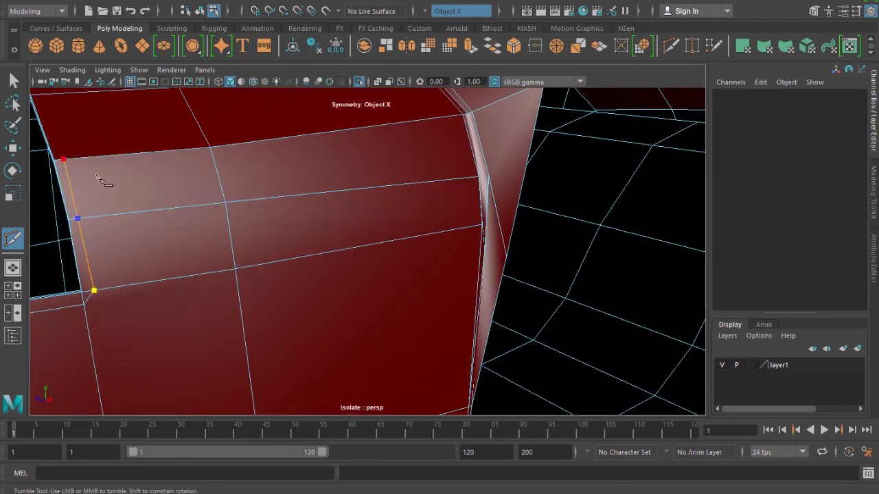
{"action": "left_click_drag", "start_coordinate": [100, 180], "coordinate": [186, 291], "text": "alt"}
{"action": "right_click_drag", "start_coordinate": [186, 290], "coordinate": [268, 325], "text": "alt"}
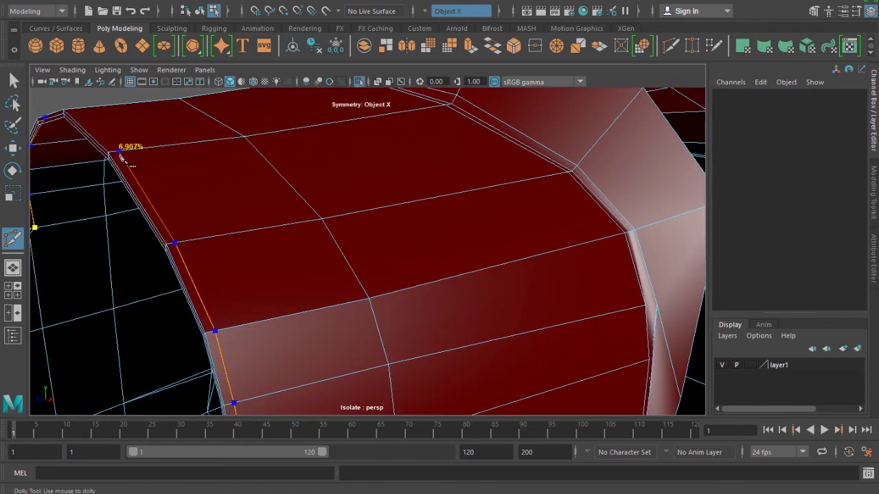
{"action": "mouse_move", "coordinate": [110, 165]}
{"action": "left_mouse_down", "text": "alt"}
{"action": "mouse_move", "coordinate": [221, 349]}
{"action": "mouse_move", "coordinate": [235, 392]}
{"action": "left_mouse_up", "text": "alt"}
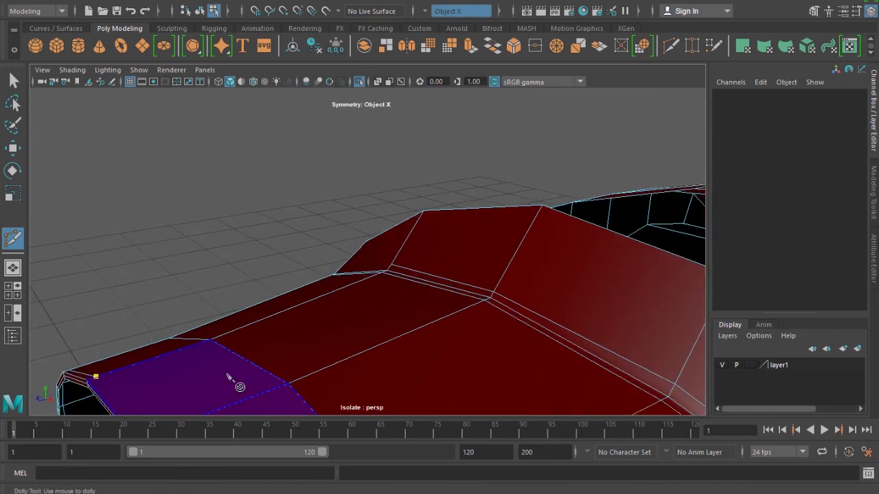
{"action": "right_click_drag", "start_coordinate": [235, 392], "coordinate": [206, 386], "text": "alt"}
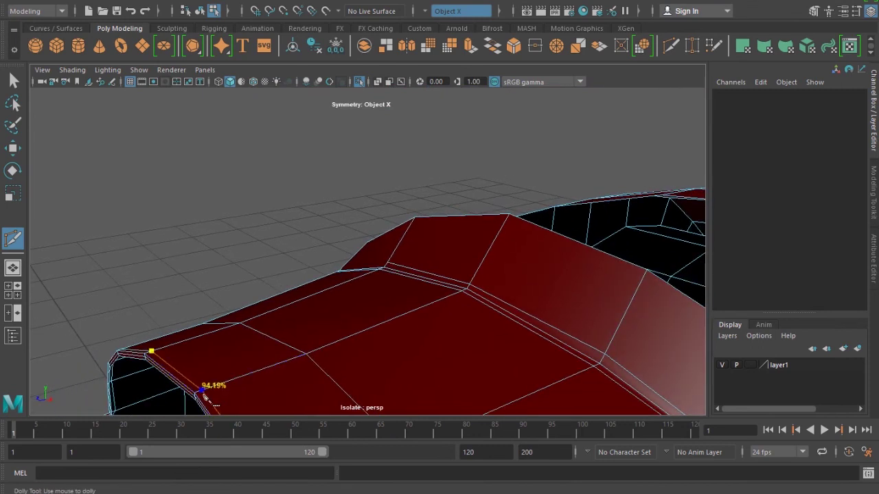
{"action": "key", "text": "w"}
Nudge a vertex on the fender slightly to smooth its shape
{"action": "mouse_move", "coordinate": [279, 343]}
{"action": "left_mouse_down", "text": "alt"}
{"action": "mouse_move", "coordinate": [291, 163]}
{"action": "mouse_move", "coordinate": [362, 350]}
{"action": "mouse_move", "coordinate": [350, 247]}
{"action": "mouse_move", "coordinate": [432, 249]}
{"action": "left_mouse_up", "text": "alt"}
{"action": "scroll", "coordinate": [350, 247], "scroll_direction": "up", "scroll_amount": 3}
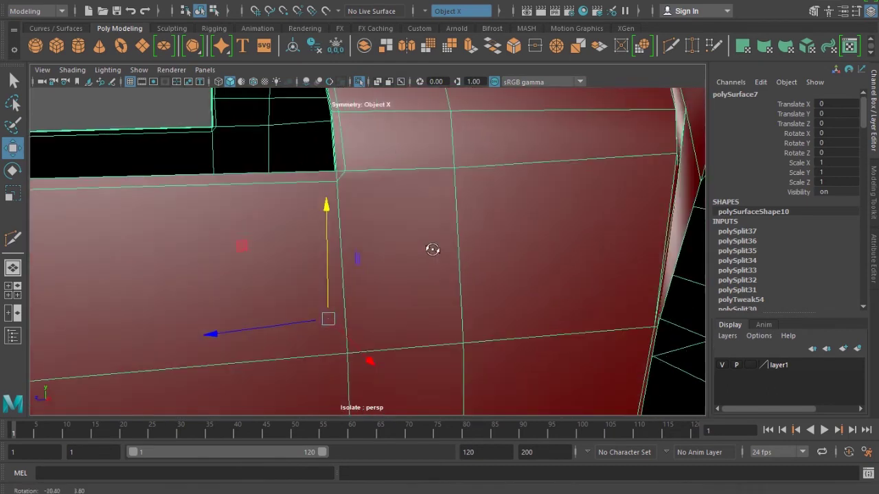
{"action": "scroll", "coordinate": [385, 206], "scroll_direction": "up", "scroll_amount": 2}
{"action": "key", "text": "F10"}
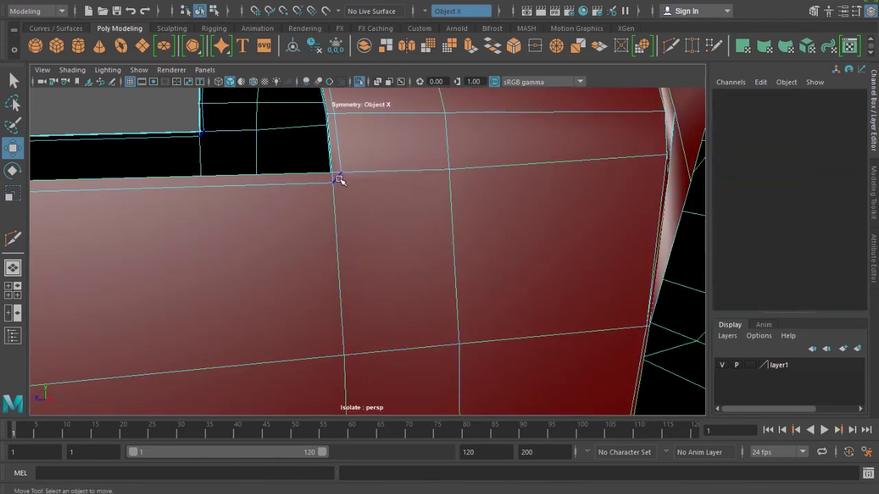
{"action": "left_click", "coordinate": [338, 180]}
{"action": "left_click_drag", "start_coordinate": [308, 190], "coordinate": [295, 182]}
Insert another edge loop across the fender arch faces and show the whole car again
{"action": "left_click_drag", "start_coordinate": [298, 227], "coordinate": [357, 243], "text": "alt"}
{"action": "right_click_drag", "start_coordinate": [295, 226], "coordinate": [206, 221], "text": "shift"}
{"action": "left_click_drag", "start_coordinate": [328, 209], "coordinate": [336, 211]}
{"action": "key", "text": "w"}
{"action": "mouse_move", "coordinate": [234, 242]}
{"action": "left_mouse_down", "text": "alt"}
{"action": "mouse_move", "coordinate": [203, 200]}
{"action": "mouse_move", "coordinate": [269, 219]}
{"action": "mouse_move", "coordinate": [340, 143]}
{"action": "left_mouse_up", "text": "alt"}
{"action": "left_click", "coordinate": [358, 82]}
{"action": "left_click_drag", "start_coordinate": [323, 227], "coordinate": [304, 270], "text": "alt"}
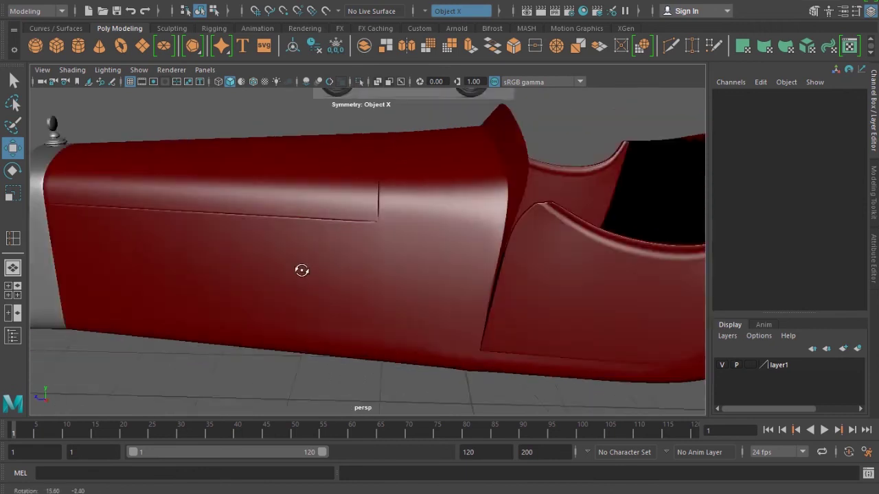
Undo the last mesh change and slide the side panel's vertical edge slightly sideways
{"action": "scroll", "coordinate": [307, 269], "scroll_direction": "down", "scroll_amount": 3}
{"action": "scroll", "coordinate": [371, 295], "scroll_direction": "up", "scroll_amount": 5}
{"action": "key", "text": "ctrl+z"}
{"action": "key", "text": "ctrl+z"}
{"action": "left_click", "coordinate": [380, 232]}
{"action": "mouse_move", "coordinate": [317, 317]}
{"action": "left_mouse_down"}
{"action": "mouse_move", "coordinate": [309, 322]}
{"action": "mouse_move", "coordinate": [357, 345]}
{"action": "mouse_move", "coordinate": [329, 275]}
{"action": "mouse_move", "coordinate": [362, 323]}
{"action": "mouse_move", "coordinate": [357, 206]}
{"action": "mouse_move", "coordinate": [352, 251]}
{"action": "left_mouse_up"}
Delete the unneeded edge near the bottom of the side panel
{"action": "left_click", "coordinate": [339, 283]}
{"action": "left_click", "coordinate": [339, 198]}
{"action": "right_click_drag", "start_coordinate": [343, 206], "coordinate": [288, 219], "text": "shift"}
Select a face on the hood side and isolate that front body section
{"action": "mouse_move", "coordinate": [389, 181]}
{"action": "left_mouse_down", "text": "alt"}
{"action": "mouse_move", "coordinate": [377, 333]}
{"action": "mouse_move", "coordinate": [357, 294]}
{"action": "mouse_move", "coordinate": [278, 281]}
{"action": "left_mouse_up", "text": "alt"}
{"action": "left_click", "coordinate": [281, 230]}
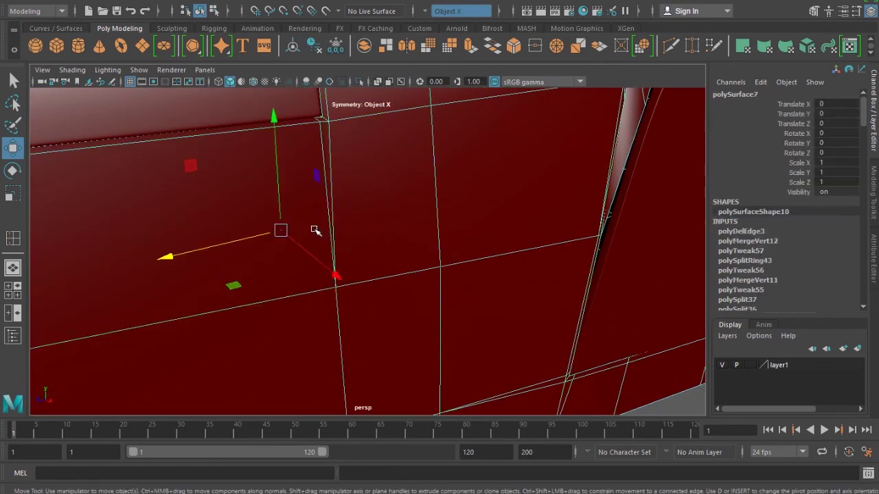
{"action": "scroll", "coordinate": [315, 231], "scroll_direction": "down", "scroll_amount": 3}
{"action": "left_click", "coordinate": [444, 367]}
{"action": "scroll", "coordinate": [398, 349], "scroll_direction": "down", "scroll_amount": 4}
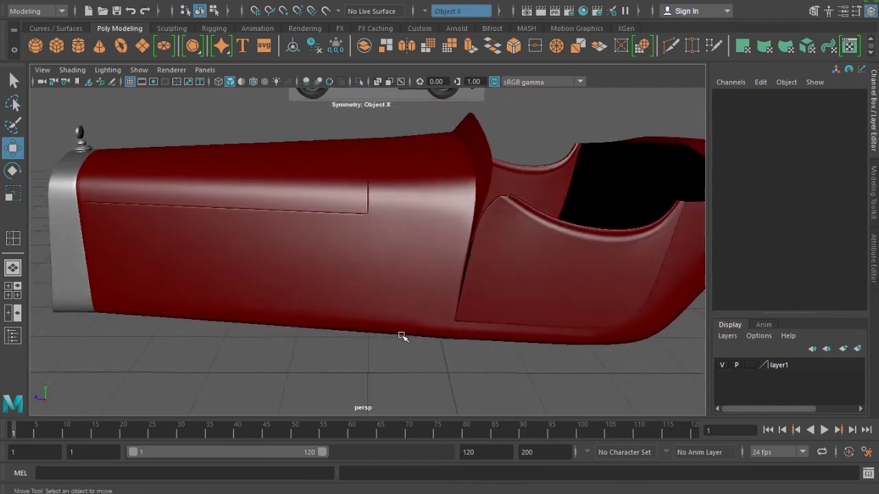
{"action": "scroll", "coordinate": [402, 337], "scroll_direction": "up", "scroll_amount": 3}
{"action": "left_click", "coordinate": [402, 254]}
{"action": "scroll", "coordinate": [363, 288], "scroll_direction": "up", "scroll_amount": 2}
{"action": "scroll", "coordinate": [357, 206], "scroll_direction": "up", "scroll_amount": 2}
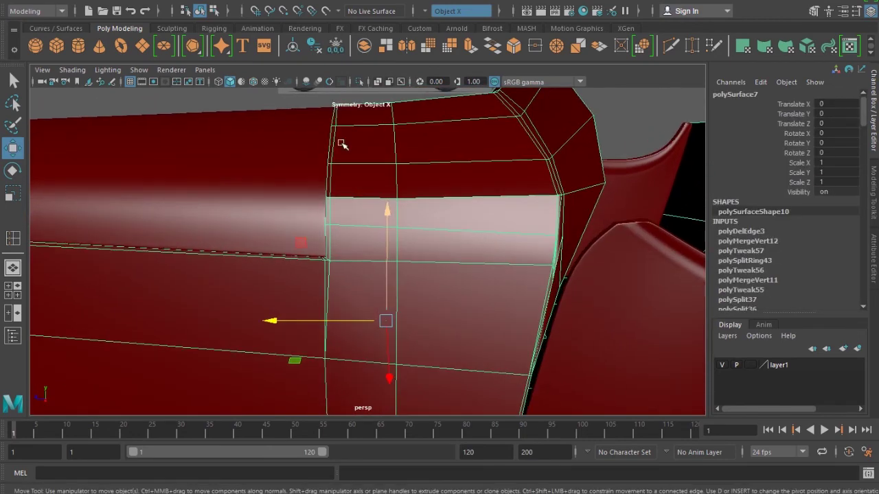
{"action": "left_click", "coordinate": [358, 82]}
Orbit around the isolated panel and switch to the Multi-Cut tool
{"action": "mouse_move", "coordinate": [364, 138]}
{"action": "left_mouse_down", "text": "alt"}
{"action": "mouse_move", "coordinate": [378, 249]}
{"action": "mouse_move", "coordinate": [443, 363]}
{"action": "mouse_move", "coordinate": [364, 308]}
{"action": "mouse_move", "coordinate": [338, 235]}
{"action": "left_mouse_up", "text": "alt"}
{"action": "right_click_drag", "start_coordinate": [295, 205], "coordinate": [274, 204], "text": "shift"}
{"action": "mouse_move", "coordinate": [290, 249]}
{"action": "left_mouse_down", "text": "alt"}
{"action": "mouse_move", "coordinate": [314, 294]}
{"action": "mouse_move", "coordinate": [287, 297]}
{"action": "left_mouse_up", "text": "alt"}
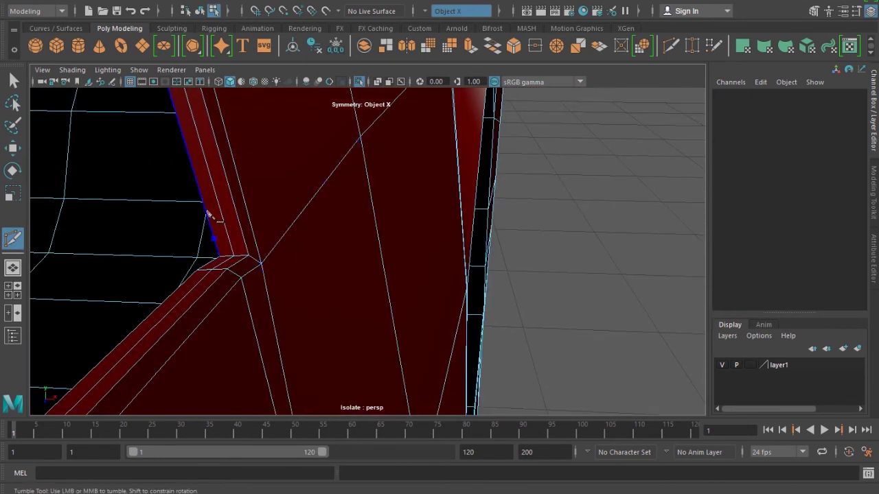
Cut a new edge across the panel ending at the upper corner vertex
{"action": "left_click", "coordinate": [251, 225]}
{"action": "left_click", "coordinate": [359, 138]}
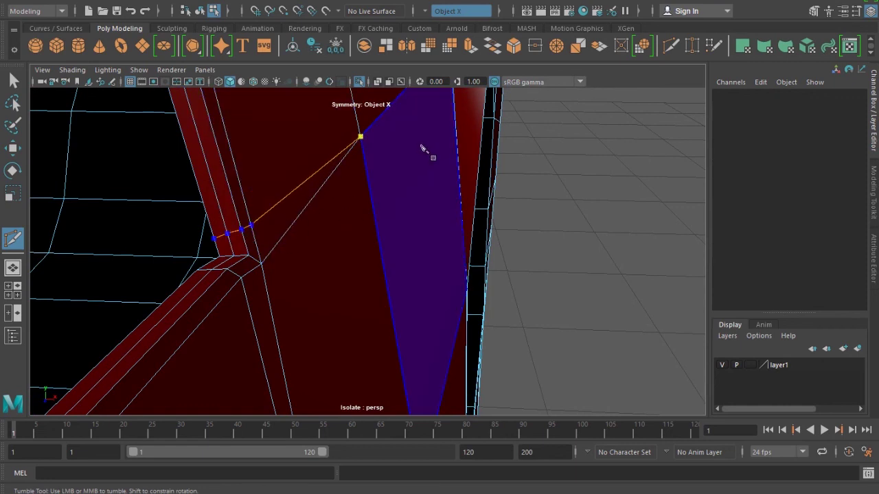
{"action": "key", "text": "w"}
{"action": "key", "text": "F8"}
Orbit onto the panel and check the car body in smooth preview
{"action": "mouse_move", "coordinate": [281, 225]}
{"action": "left_mouse_down", "text": "alt"}
{"action": "mouse_move", "coordinate": [534, 353]}
{"action": "mouse_move", "coordinate": [378, 334]}
{"action": "left_mouse_up", "text": "alt"}
{"action": "left_click", "coordinate": [534, 353]}
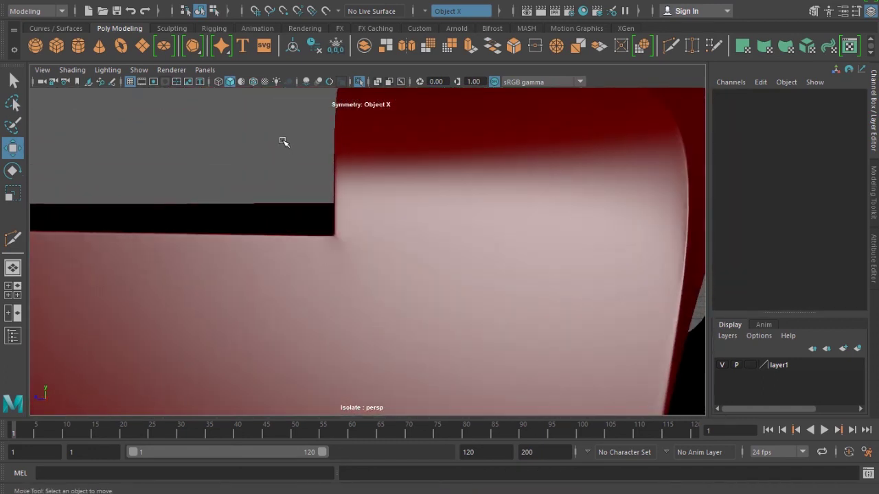
{"action": "mouse_move", "coordinate": [343, 91]}
{"action": "left_mouse_down", "text": "alt"}
{"action": "mouse_move", "coordinate": [388, 243]}
{"action": "mouse_move", "coordinate": [337, 297]}
{"action": "mouse_move", "coordinate": [403, 289]}
{"action": "mouse_move", "coordinate": [359, 337]}
{"action": "mouse_move", "coordinate": [323, 317]}
{"action": "mouse_move", "coordinate": [304, 260]}
{"action": "mouse_move", "coordinate": [318, 241]}
{"action": "mouse_move", "coordinate": [339, 313]}
{"action": "mouse_move", "coordinate": [298, 298]}
{"action": "left_mouse_up", "text": "alt"}
{"action": "left_click", "coordinate": [350, 269]}
{"action": "key", "text": "1"}
{"action": "left_click", "coordinate": [253, 302]}
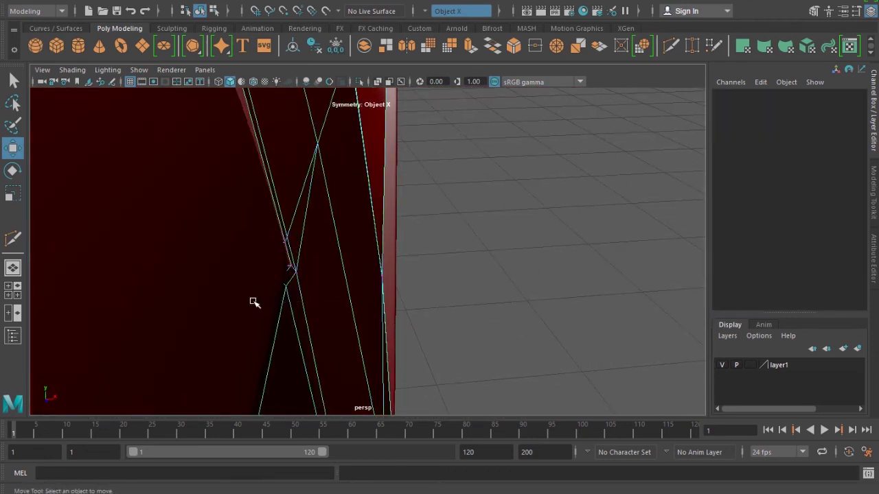
Nudge the vertices around the kinked edge in wireframe, then frame the whole car body
{"action": "key", "text": "4"}
{"action": "left_click_drag", "start_coordinate": [290, 304], "coordinate": [291, 305]}
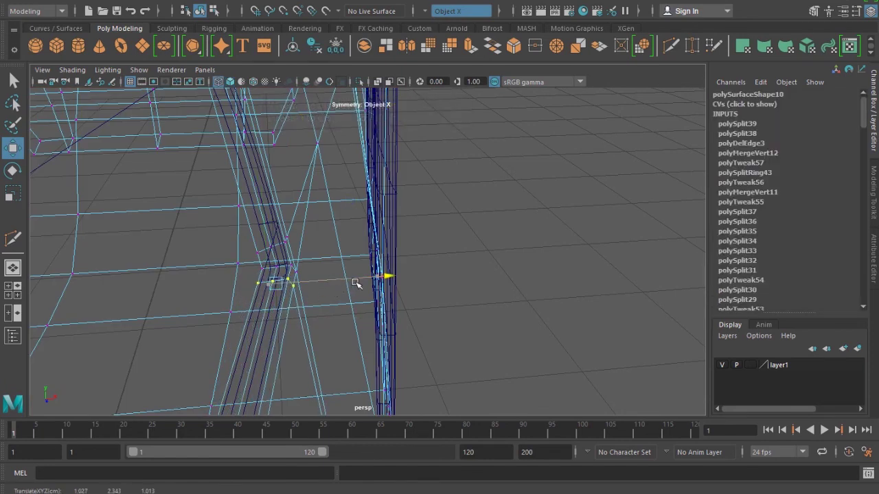
{"action": "key", "text": "5"}
{"action": "right_click_drag", "start_coordinate": [292, 288], "coordinate": [307, 331]}
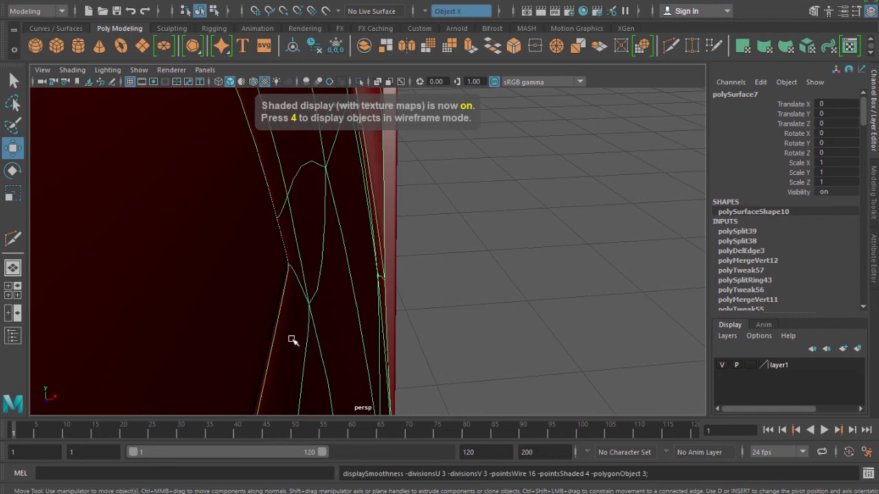
{"action": "left_click", "coordinate": [453, 275]}
{"action": "key", "text": "f"}
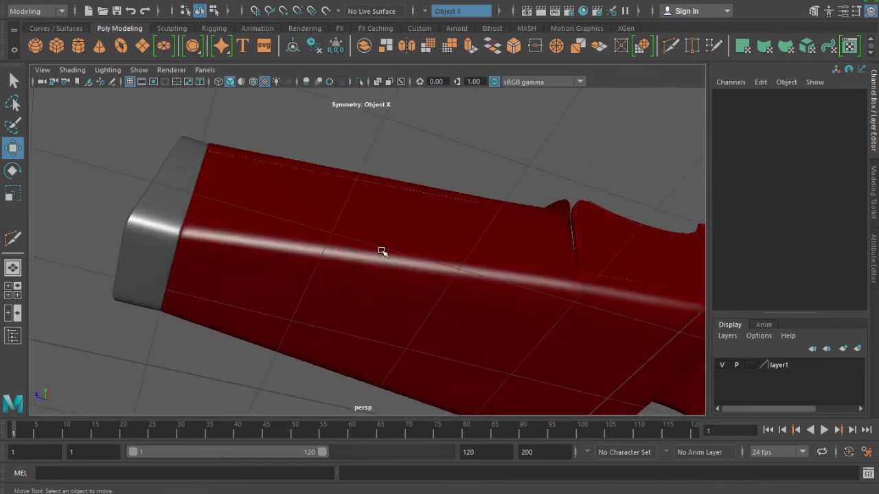
{"action": "left_click", "coordinate": [371, 262]}
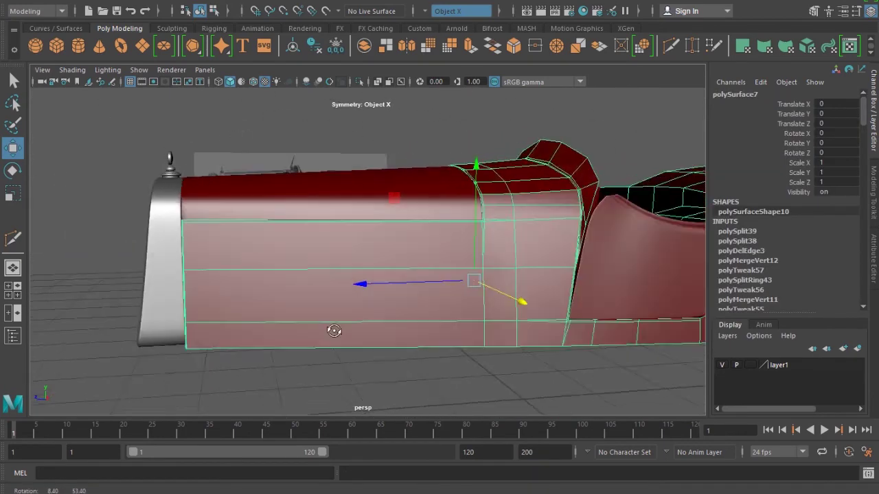